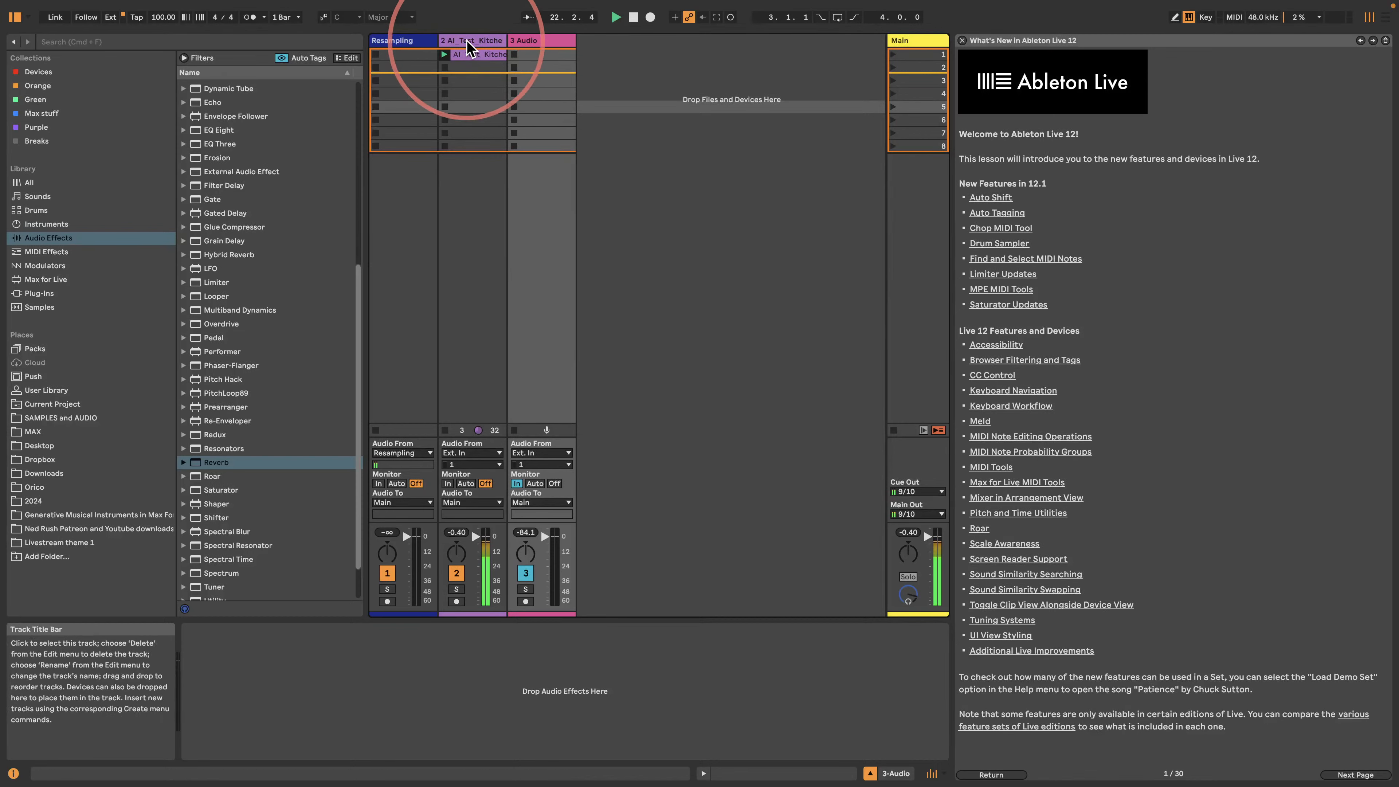
- Load the Auto Shift effect onto the AI_Test_Kitchen audio track
{"action": "scroll", "coordinate": [256, 206], "scroll_direction": "up", "scroll_amount": 10}
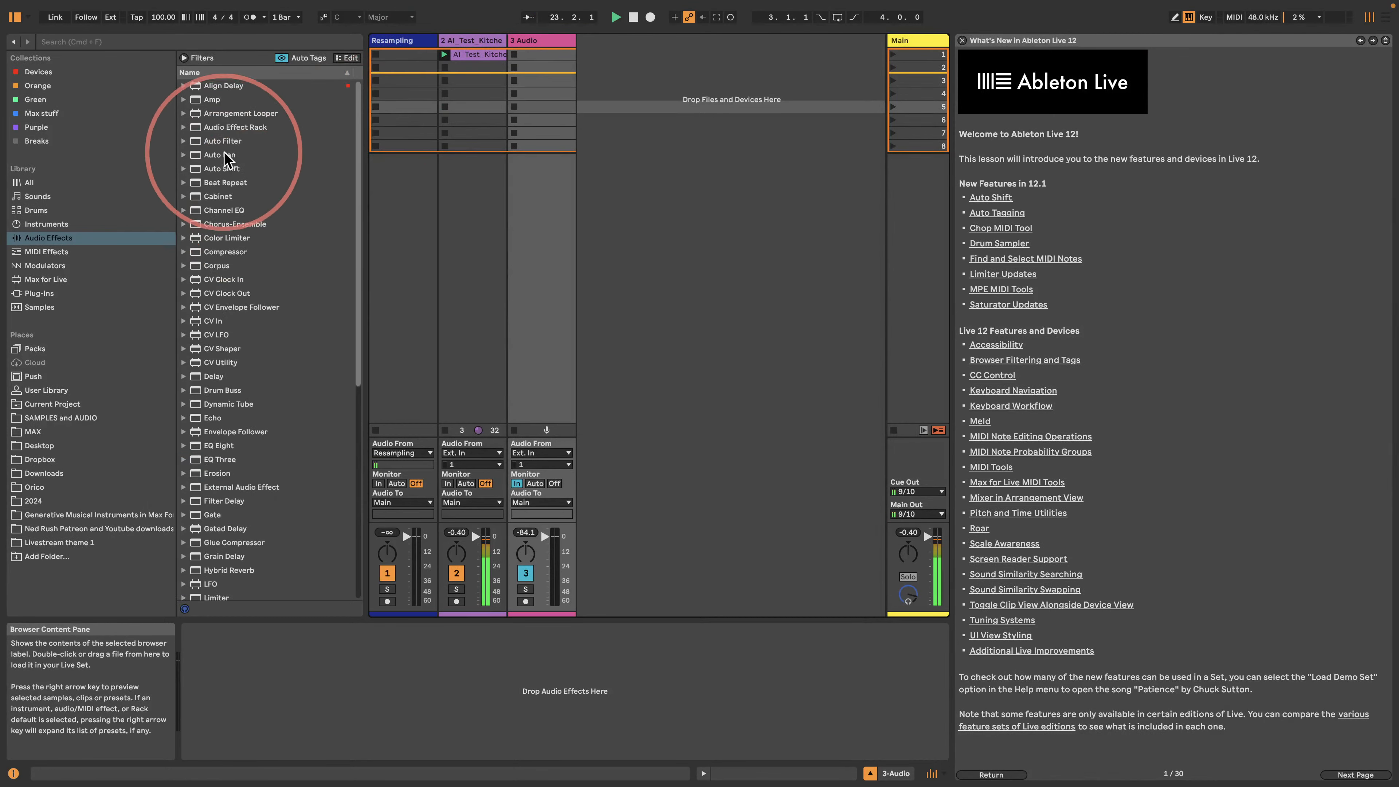
{"action": "left_click_drag", "start_coordinate": [198, 174], "coordinate": [496, 49]}
- Disable every note from C# up to B in Auto Shift's Quantizer, keeping only C
{"action": "left_click", "coordinate": [274, 710]}
{"action": "left_click", "coordinate": [284, 732]}
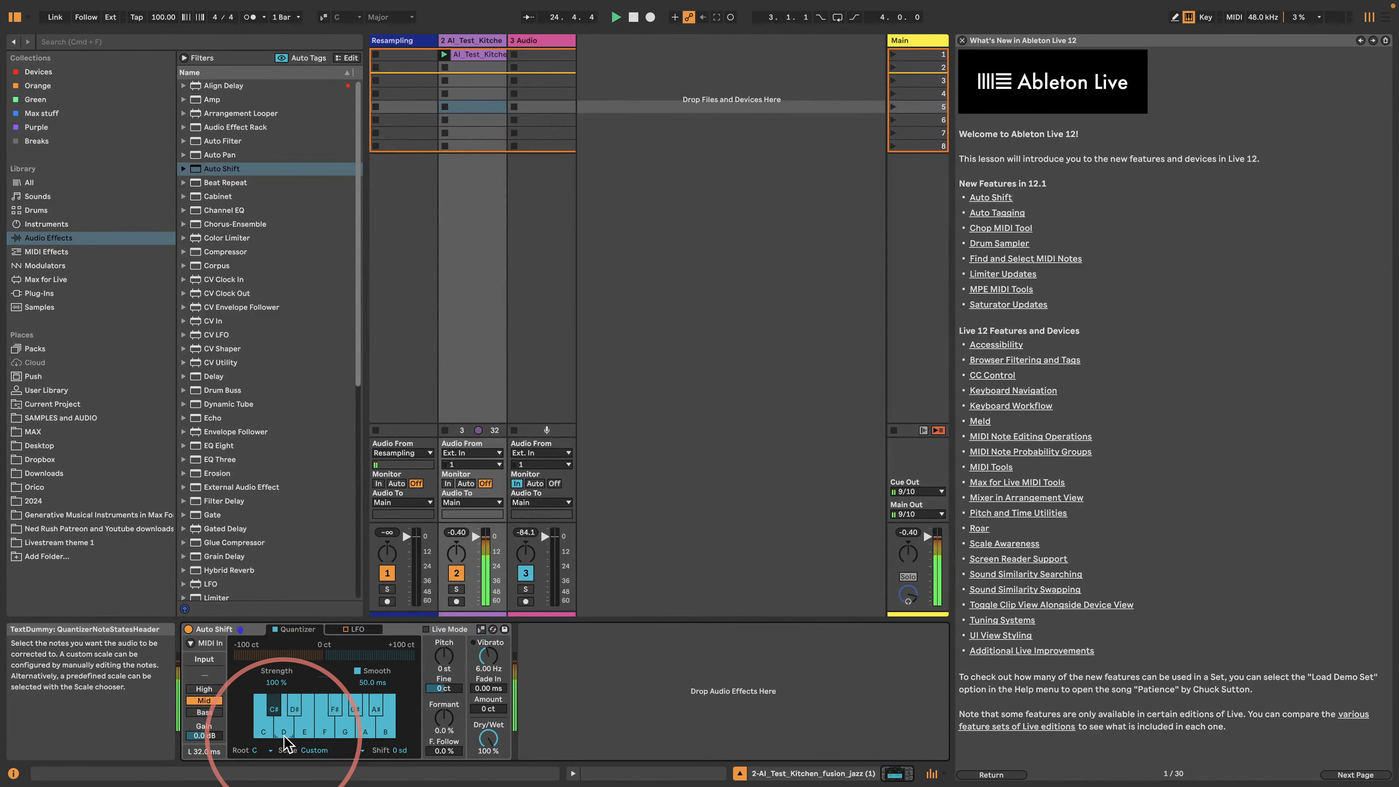
{"action": "left_click", "coordinate": [294, 707]}
{"action": "left_click", "coordinate": [306, 722]}
{"action": "left_click", "coordinate": [325, 723]}
{"action": "left_click", "coordinate": [336, 708]}
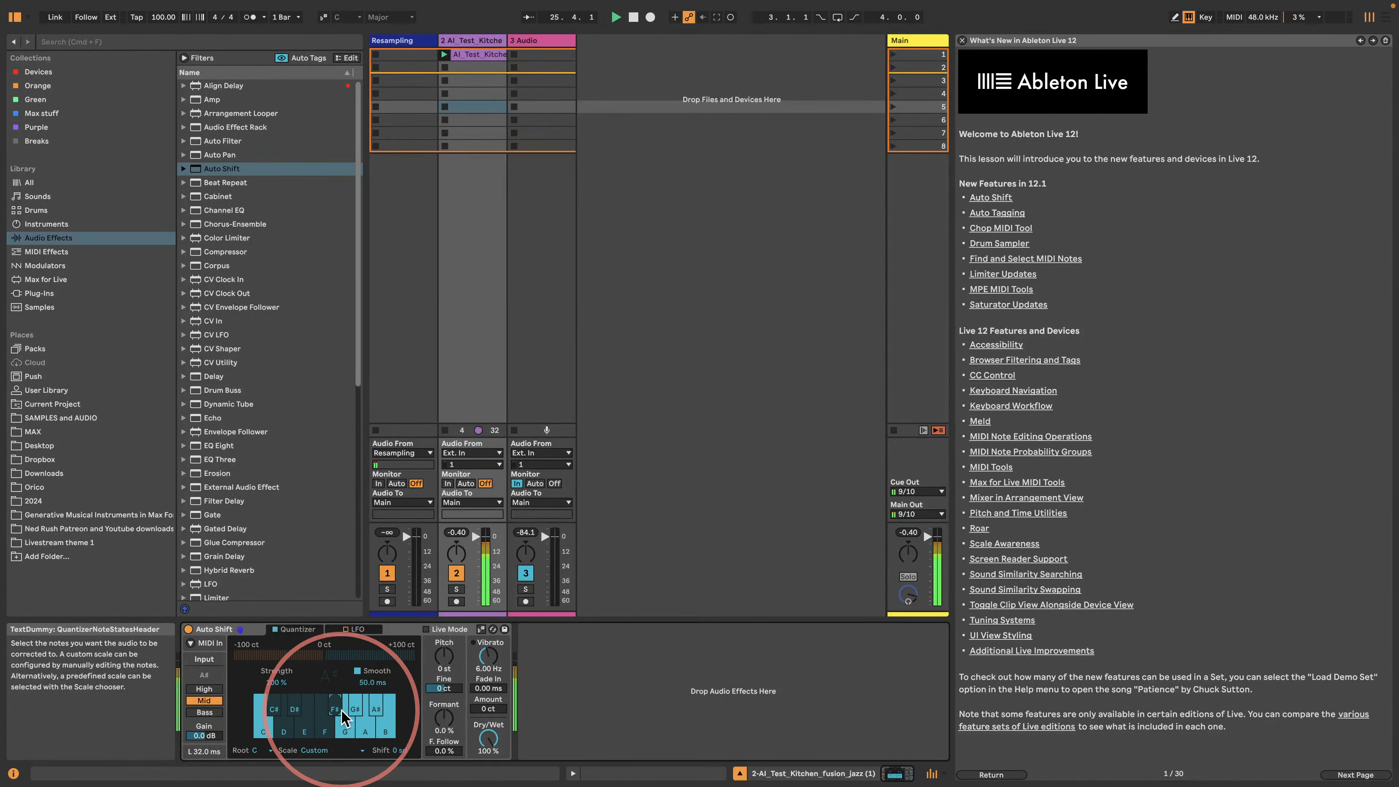
{"action": "left_click", "coordinate": [345, 724]}
{"action": "left_click", "coordinate": [356, 706]}
{"action": "left_click", "coordinate": [365, 731]}
{"action": "left_click", "coordinate": [376, 709]}
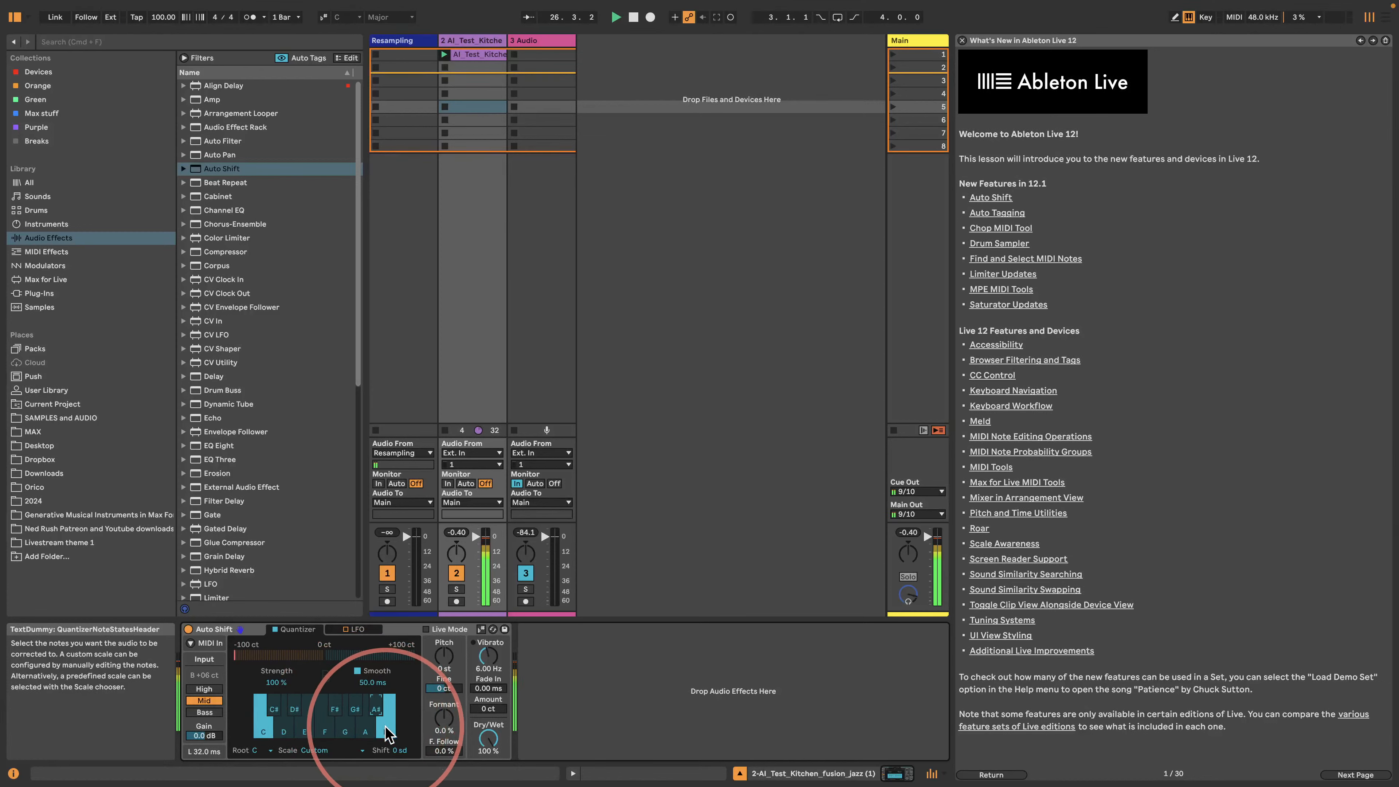
{"action": "left_click", "coordinate": [385, 731]}
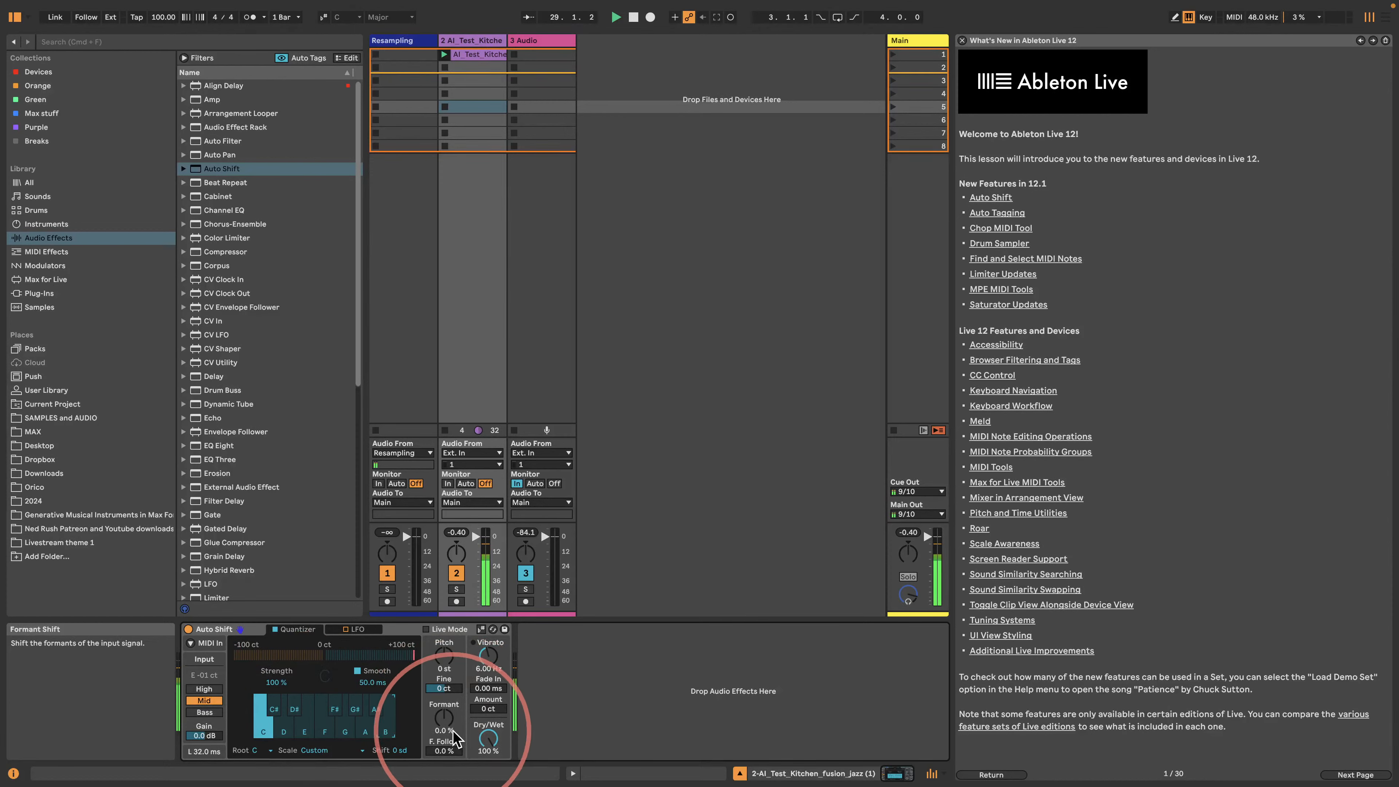
- Raise Auto Shift's formant to 100 % and try a pitch shift of 12 st before resetting the pitch to 0 st
{"action": "left_click_drag", "start_coordinate": [445, 719], "coordinate": [445, 656]}
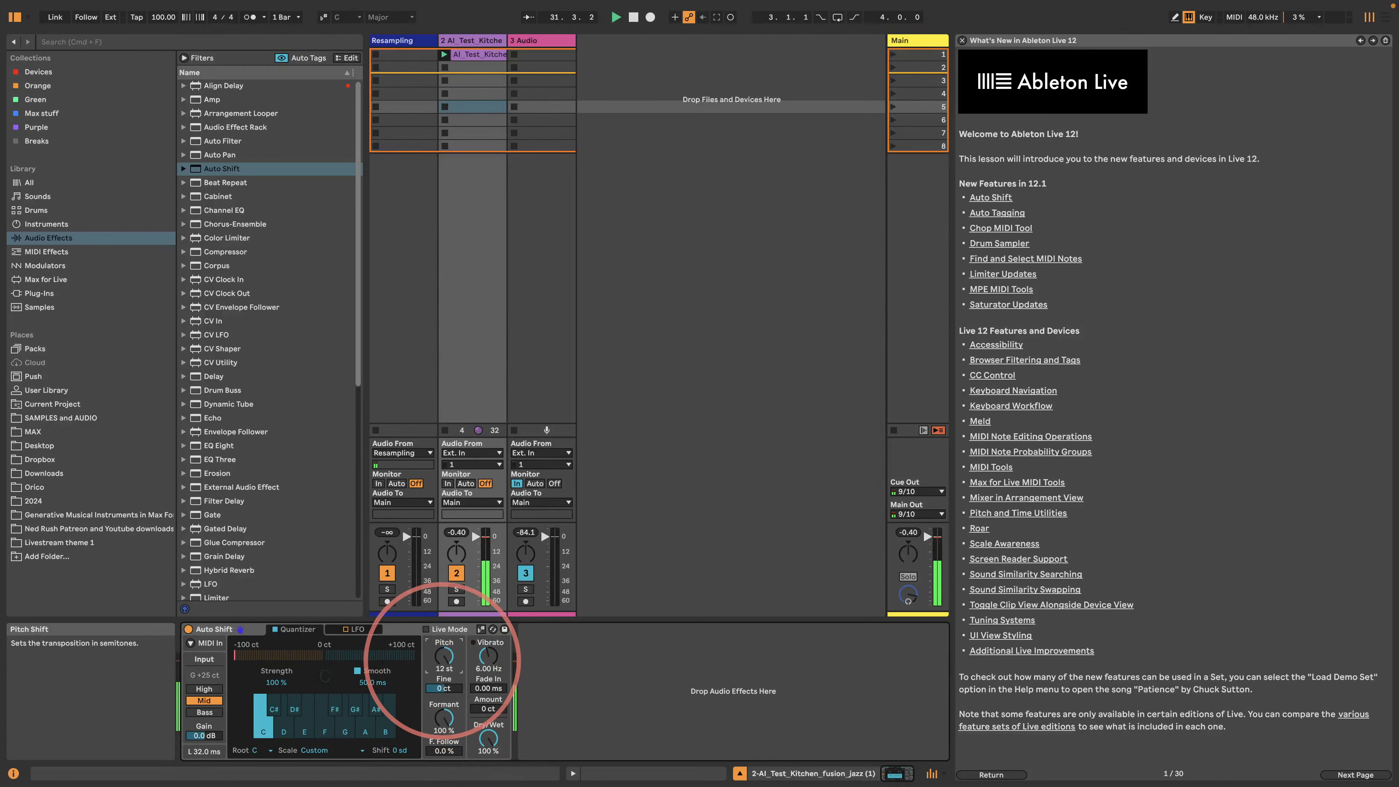
{"action": "left_click", "coordinate": [445, 668]}
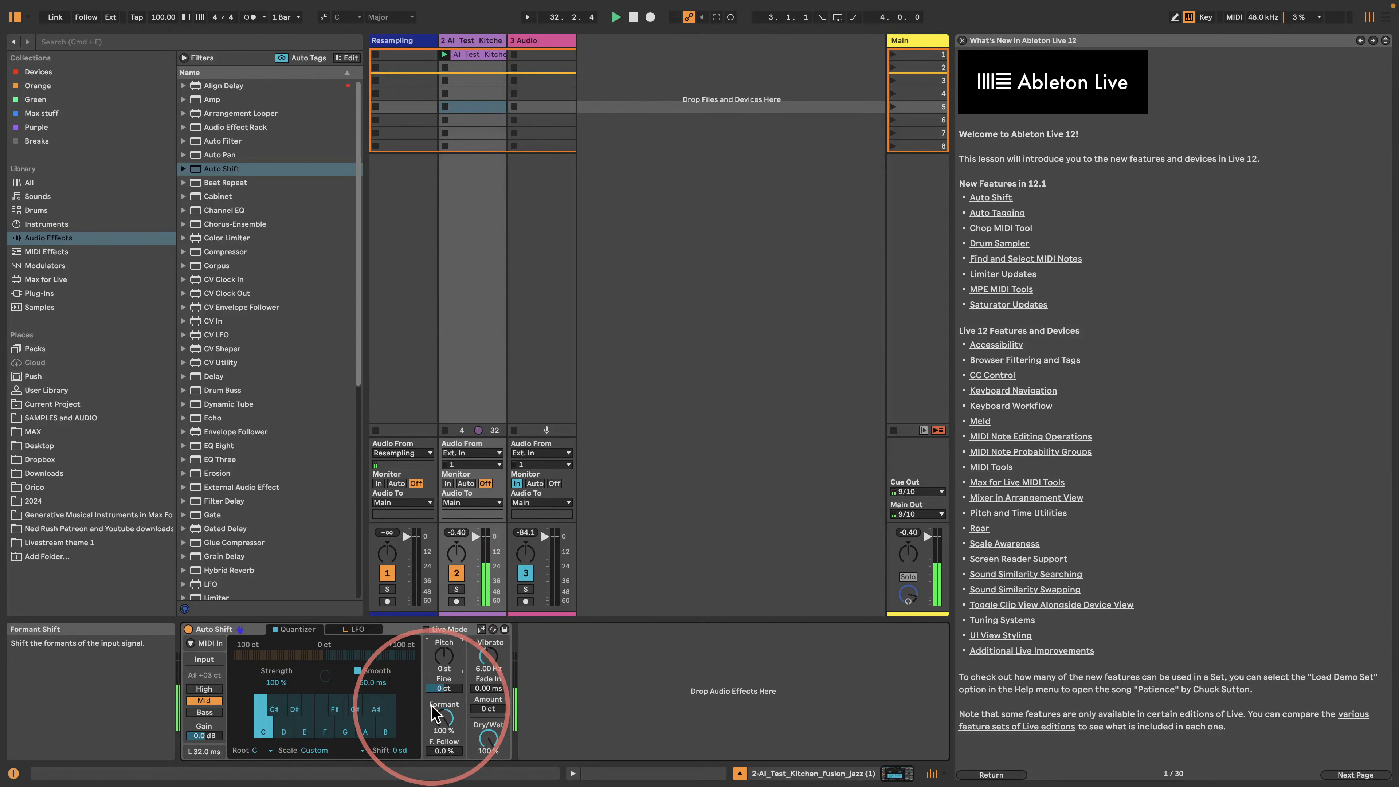
{"action": "mouse_move", "coordinate": [445, 718]}
{"action": "left_mouse_down"}
{"action": "mouse_move", "coordinate": [445, 766]}
{"action": "mouse_move", "coordinate": [445, 718]}
{"action": "left_mouse_up"}
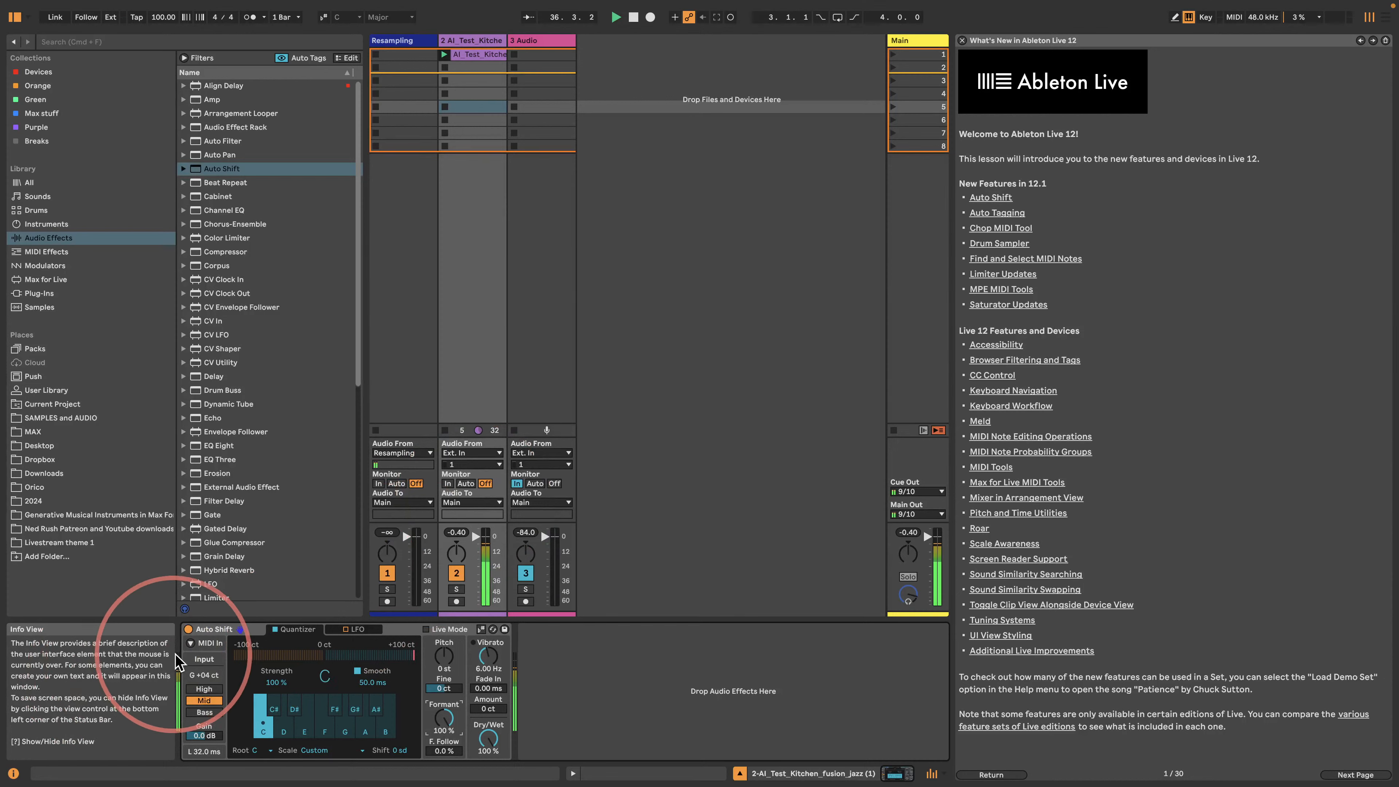
- Toggle Auto Shift's MIDI input and delete the device from the track
{"action": "left_click", "coordinate": [192, 641]}
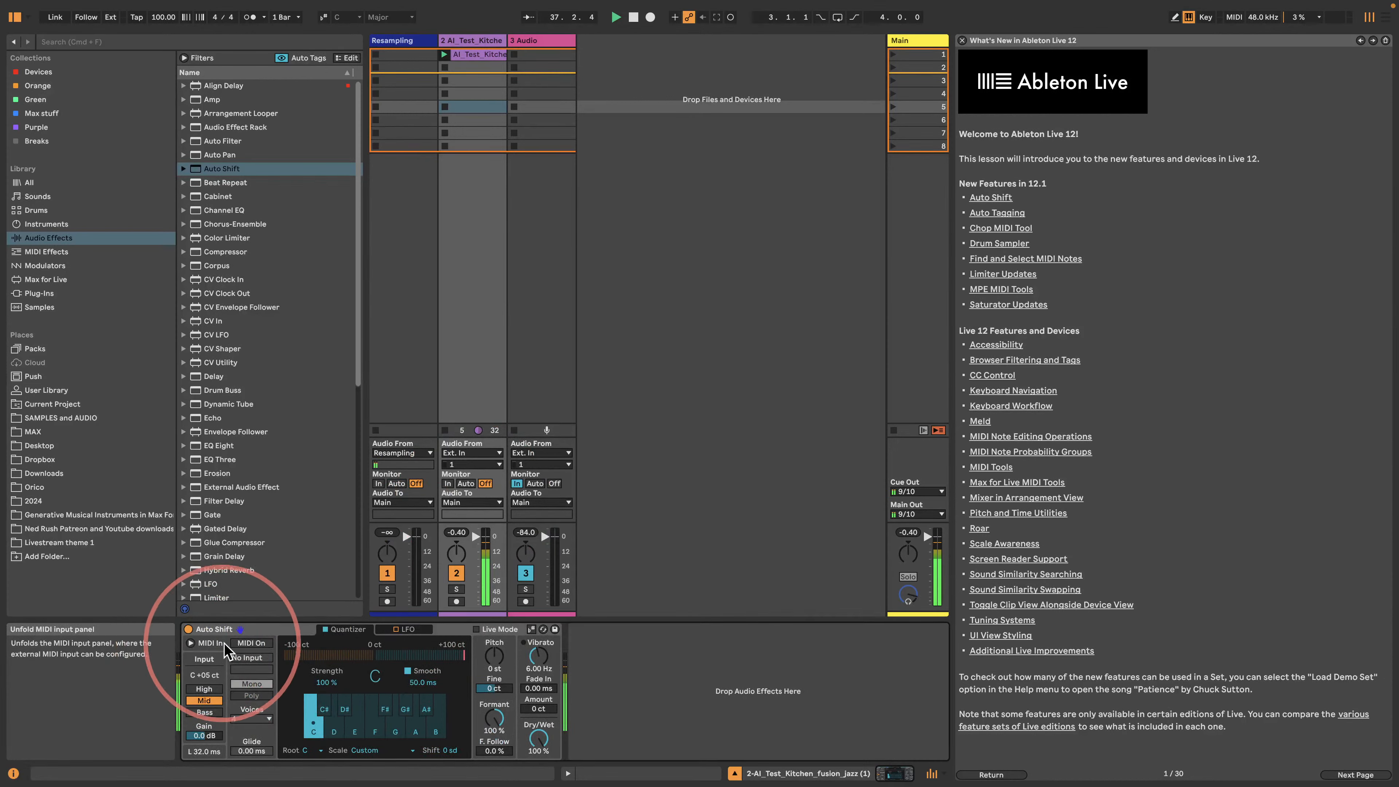
{"action": "left_click", "coordinate": [247, 643]}
{"action": "left_click", "coordinate": [247, 643]}
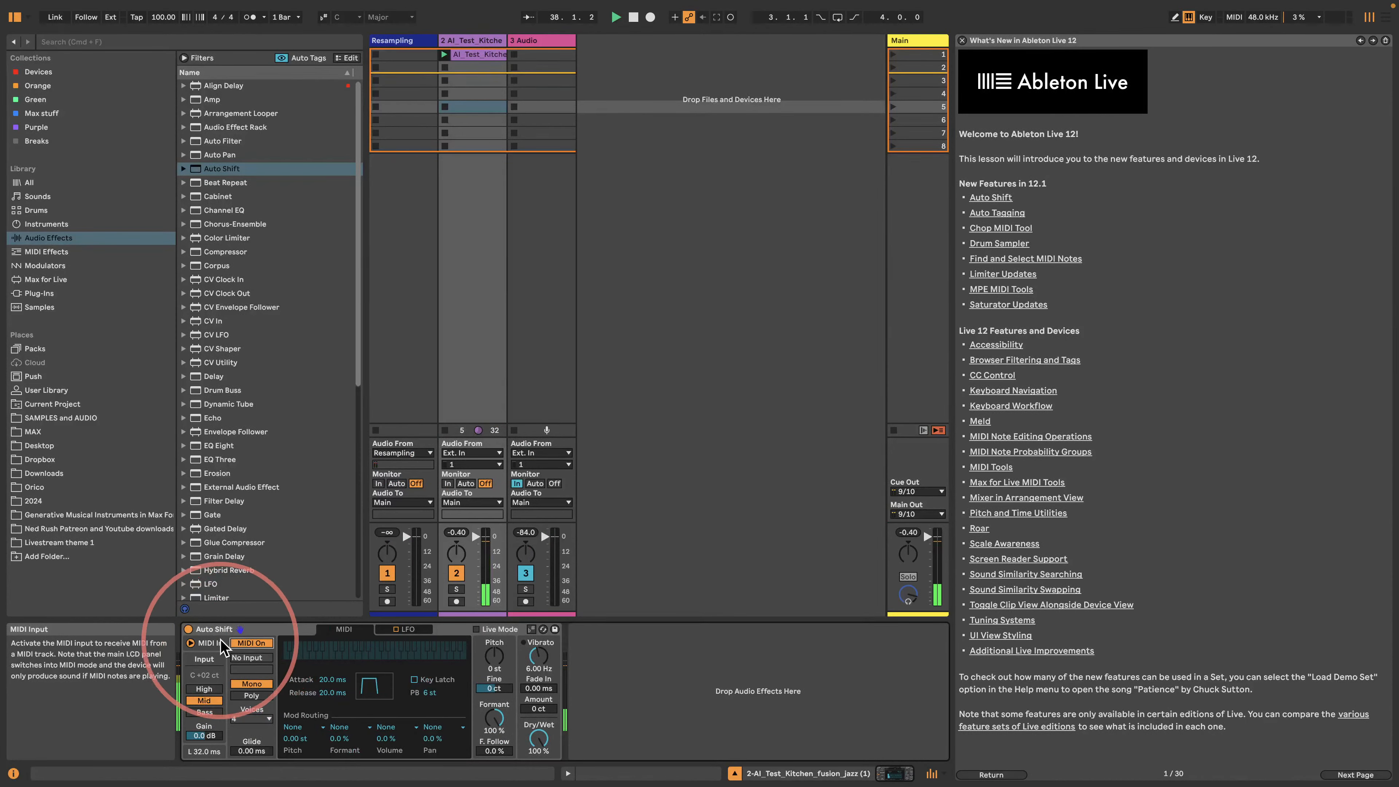
{"action": "left_click", "coordinate": [248, 628]}
{"action": "key", "text": "Delete"}
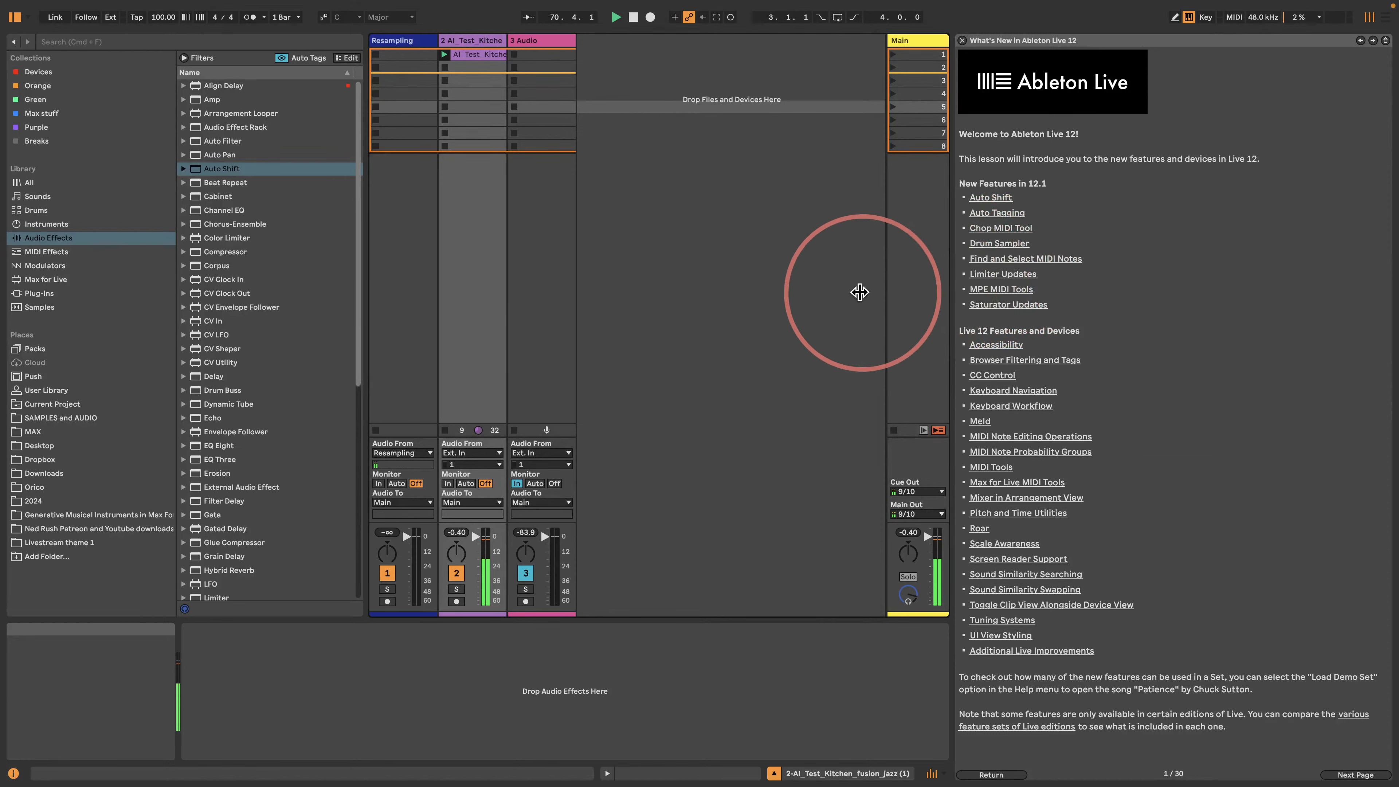
- Read the Auto Shift lesson in the Help View and return to the What's New overview
{"action": "left_click_drag", "start_coordinate": [952, 281], "coordinate": [812, 259]}
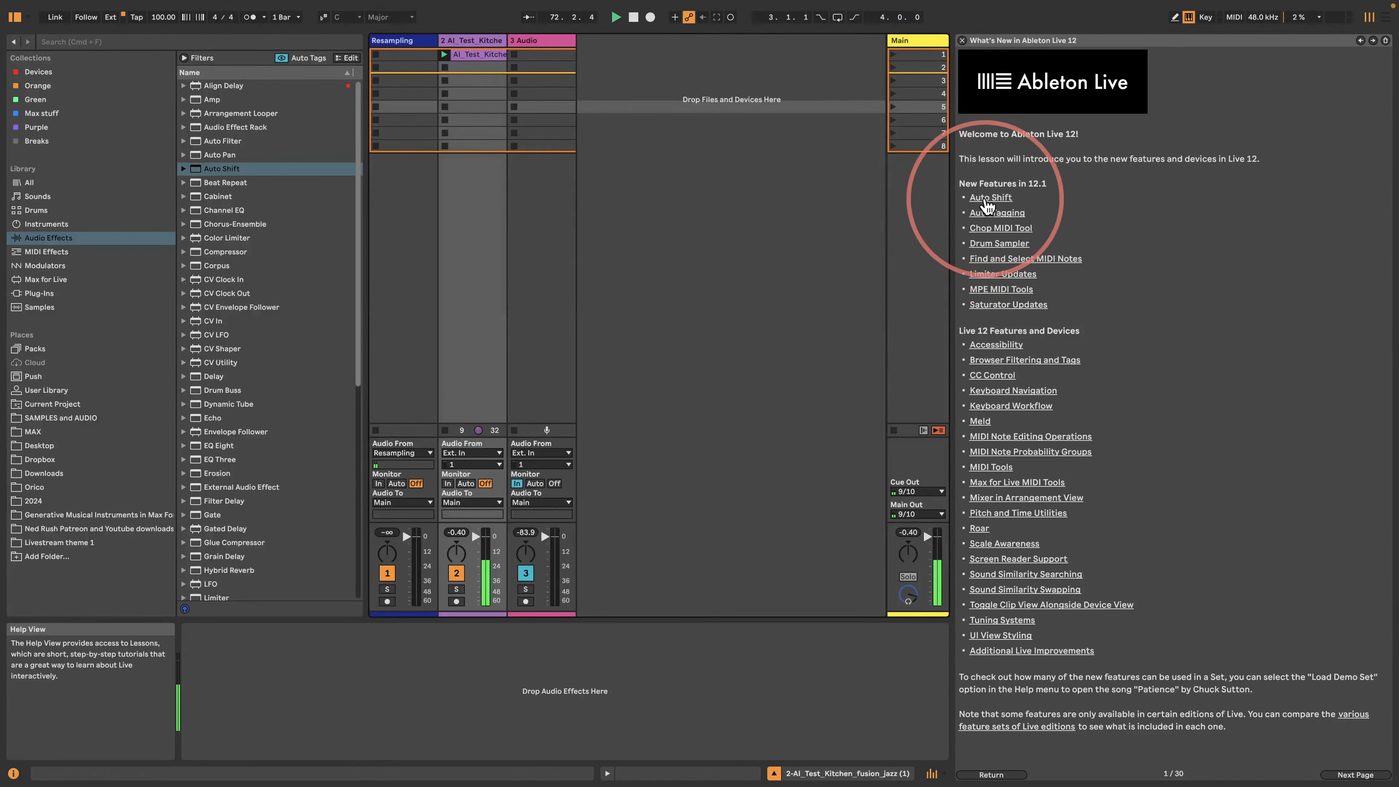
{"action": "left_click", "coordinate": [986, 202]}
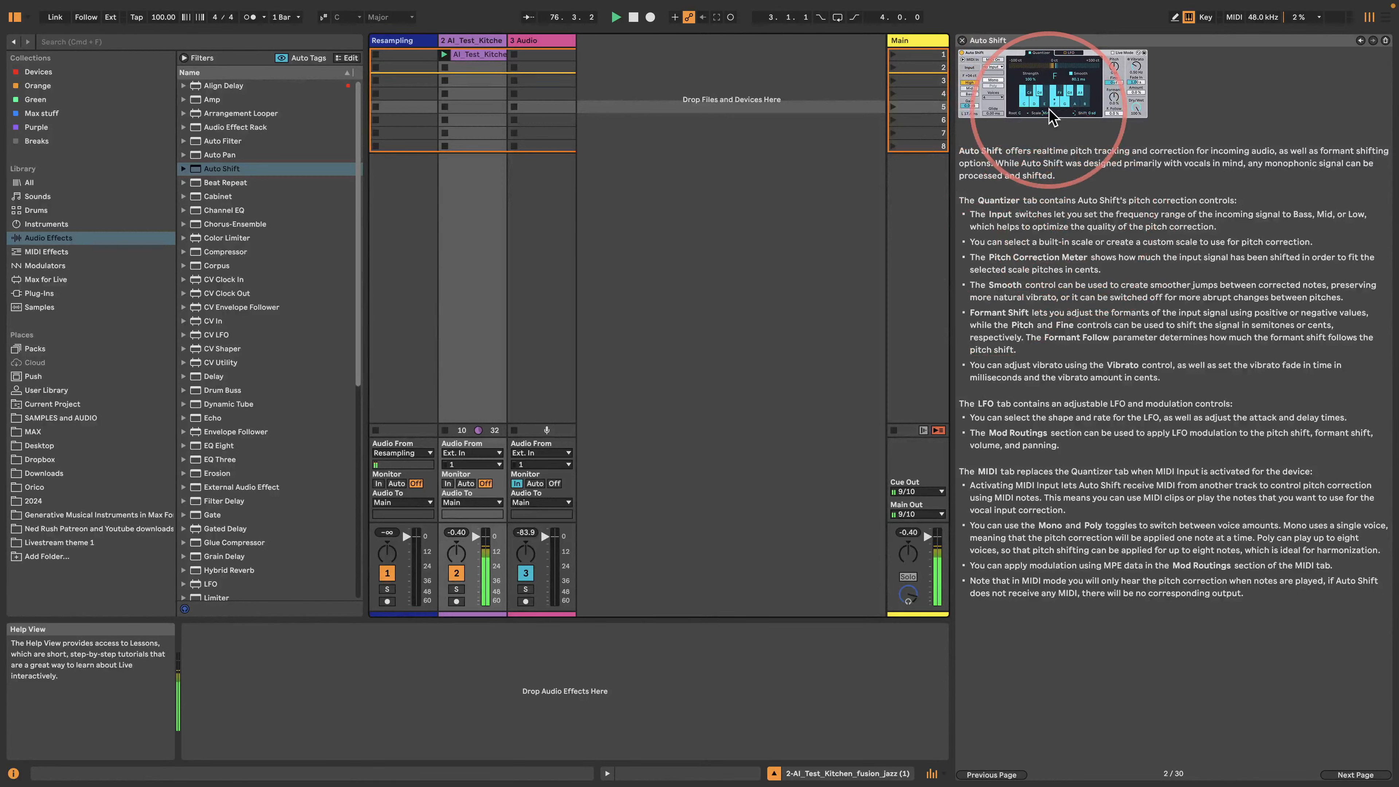
{"action": "left_click", "coordinate": [1360, 41]}
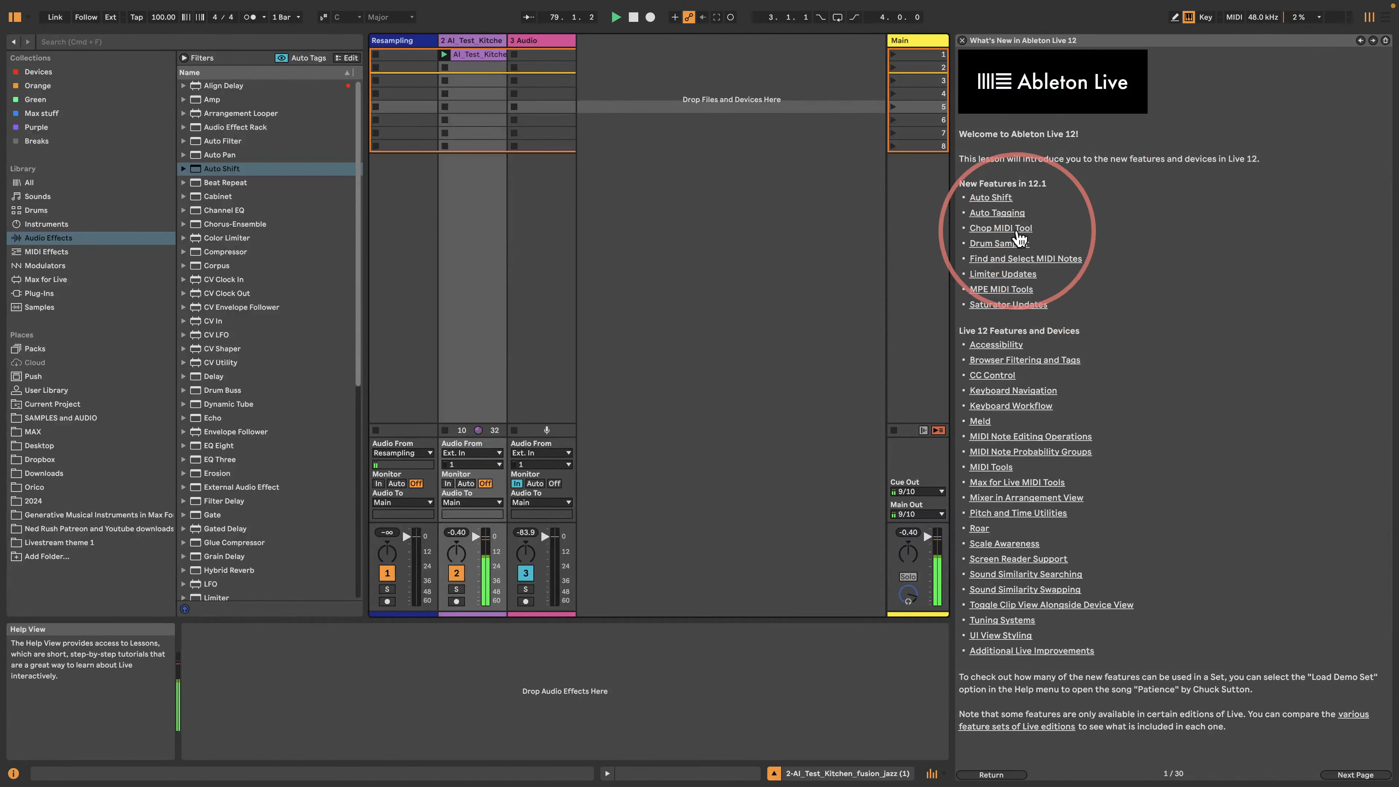
- Read the Auto Tagging lesson, switching the browser's Auto Tags off and on, and return to the What's New overview
{"action": "left_click", "coordinate": [997, 220]}
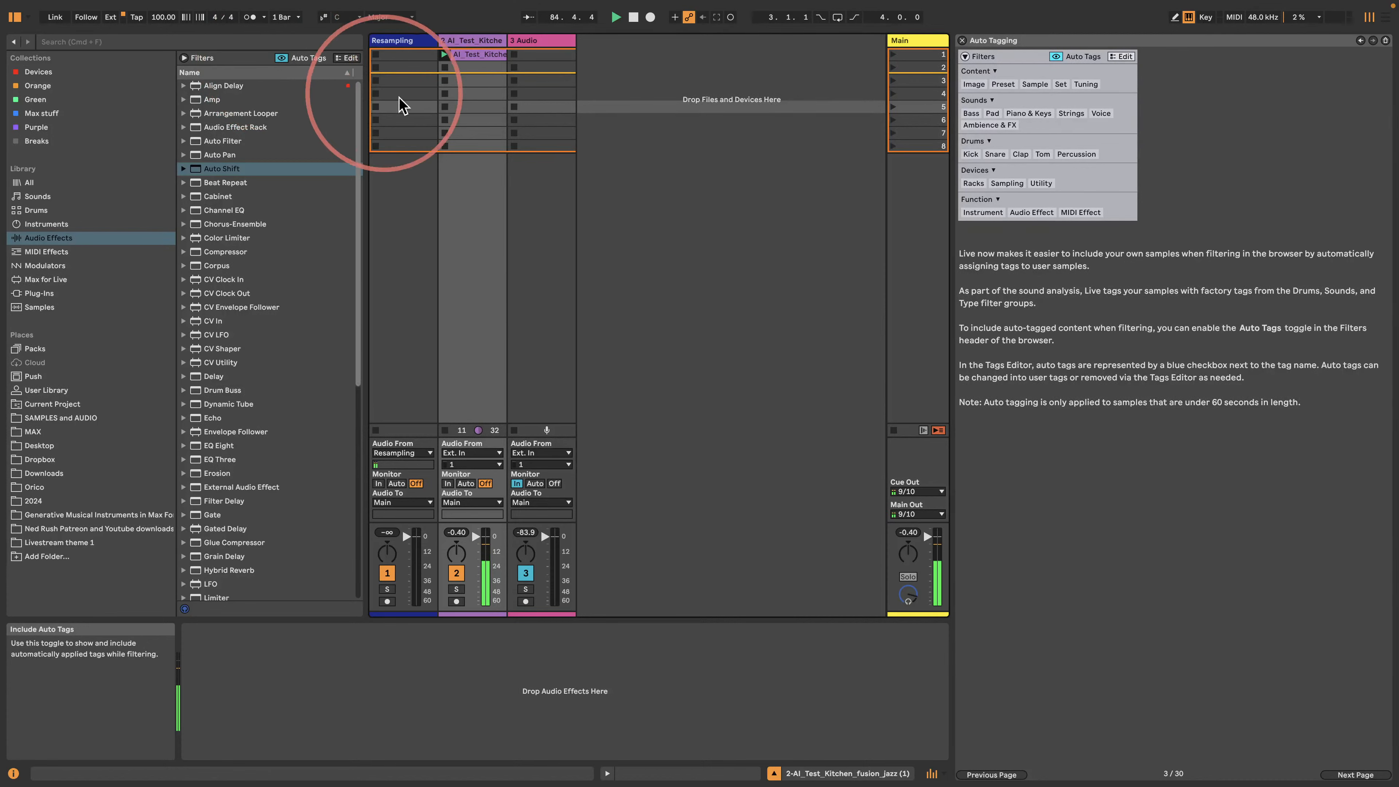
{"action": "left_click", "coordinate": [281, 58]}
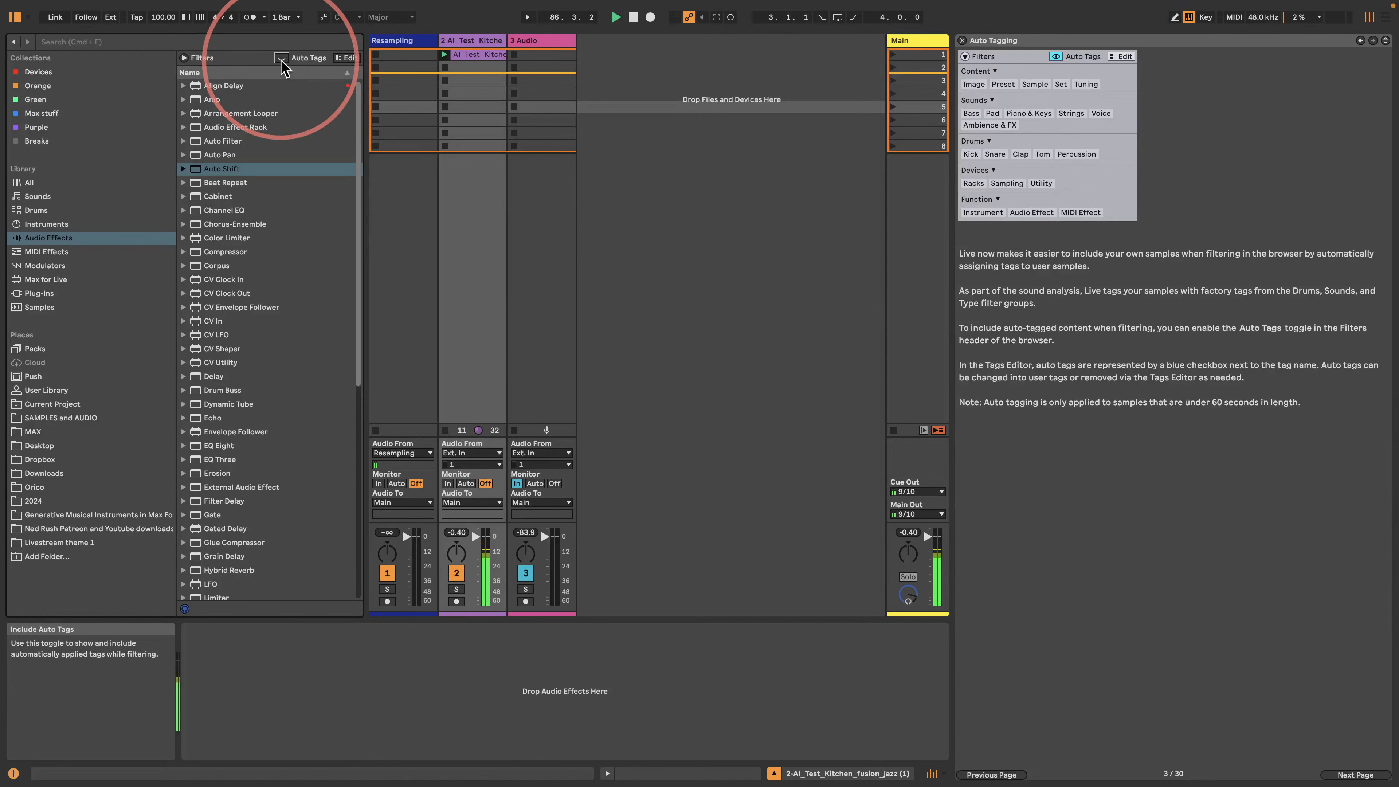
{"action": "left_click", "coordinate": [281, 59]}
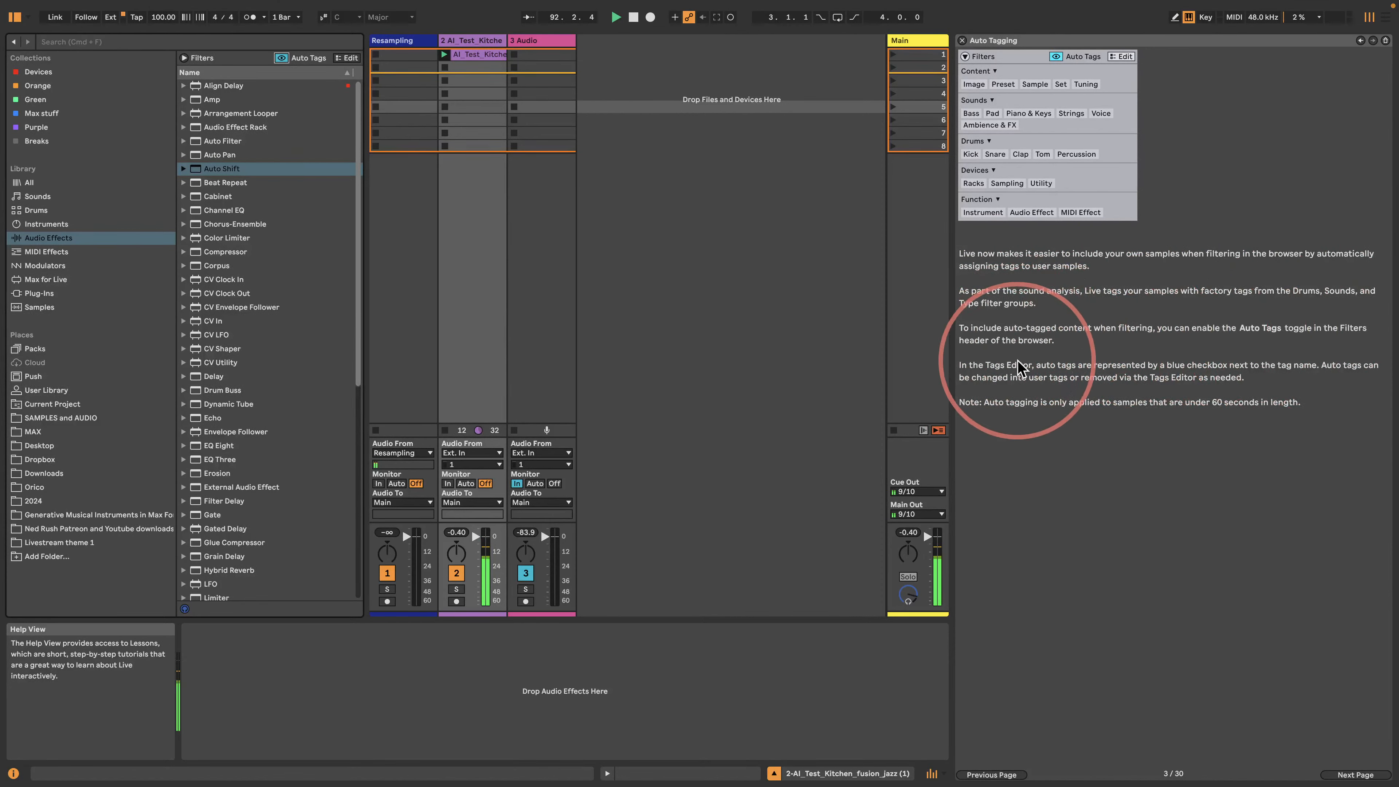
{"action": "left_click", "coordinate": [1360, 41]}
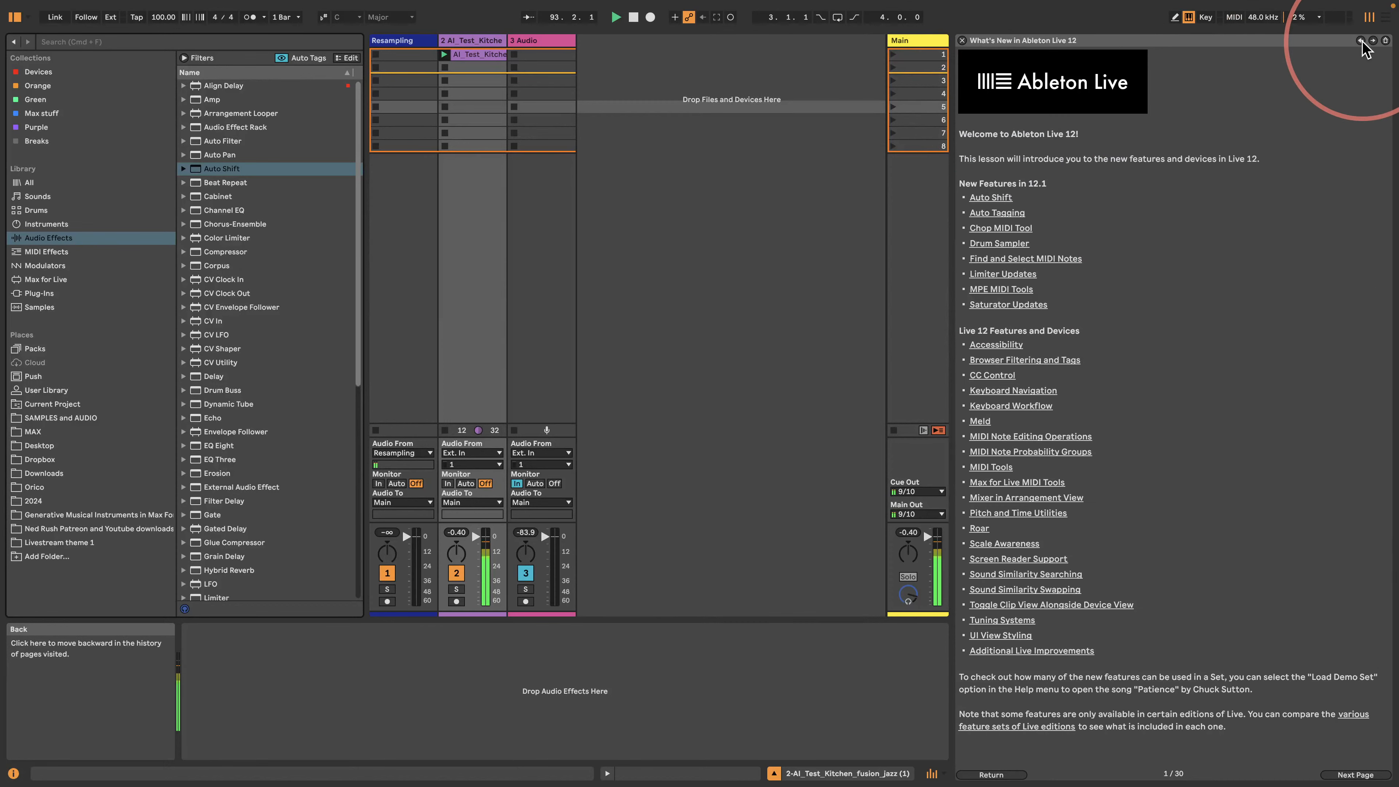
- Open the Chop MIDI Tool lesson and create an empty clip in slot 5 of a new MIDI track
{"action": "left_click", "coordinate": [998, 229]}
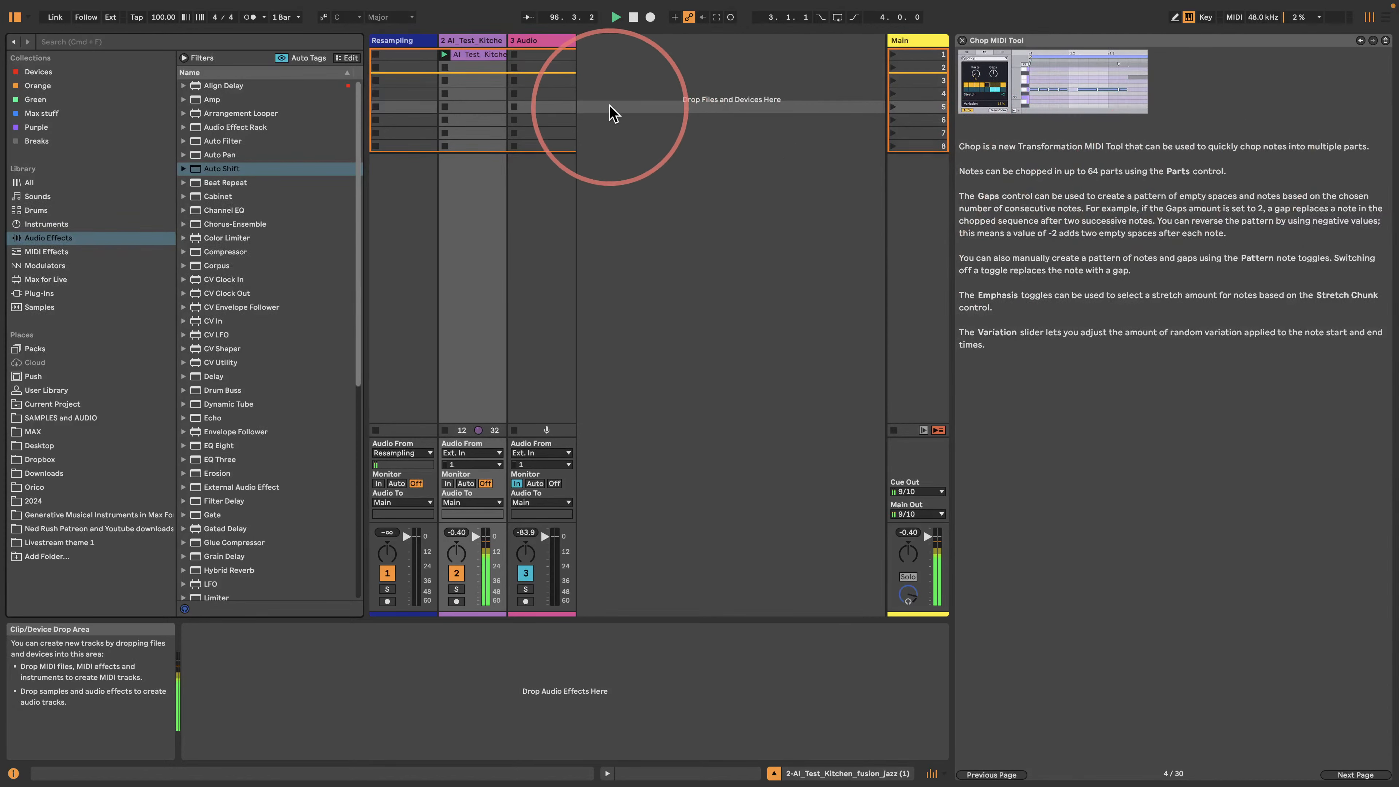
{"action": "key", "text": "super+shift+t"}
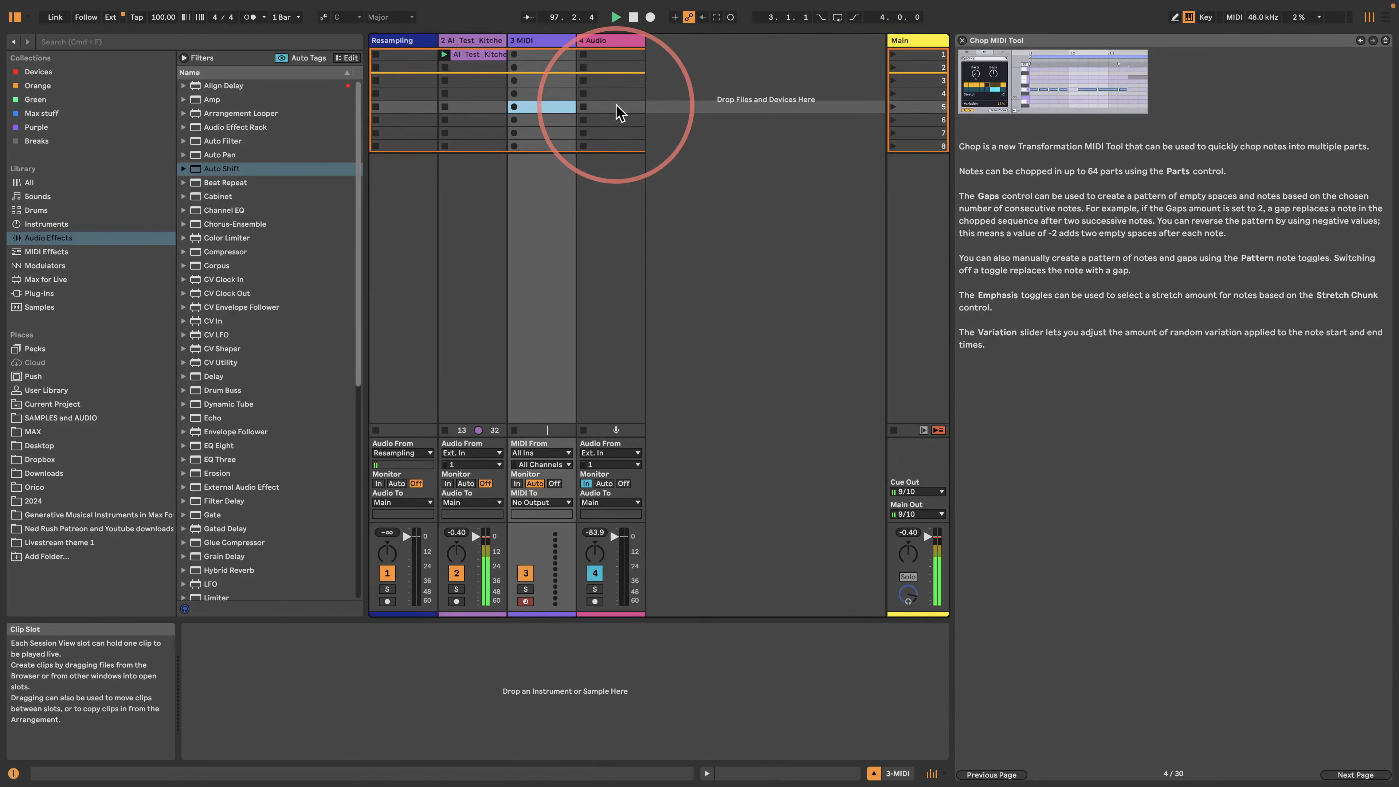
{"action": "double_click", "coordinate": [542, 107]}
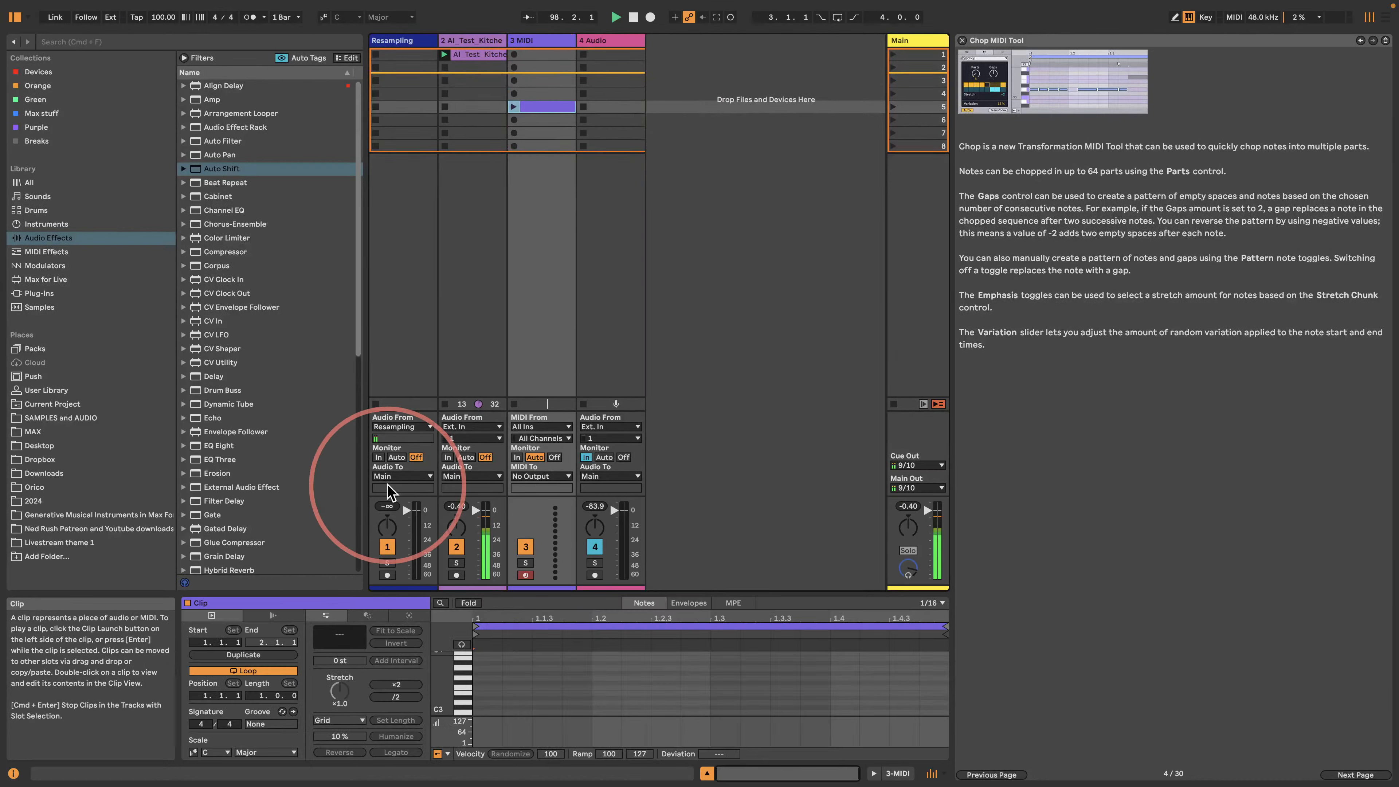
- Choose Chop as the clip's MIDI transformation and enlarge the clip editor
{"action": "left_click", "coordinate": [367, 614]}
{"action": "left_click", "coordinate": [364, 630]}
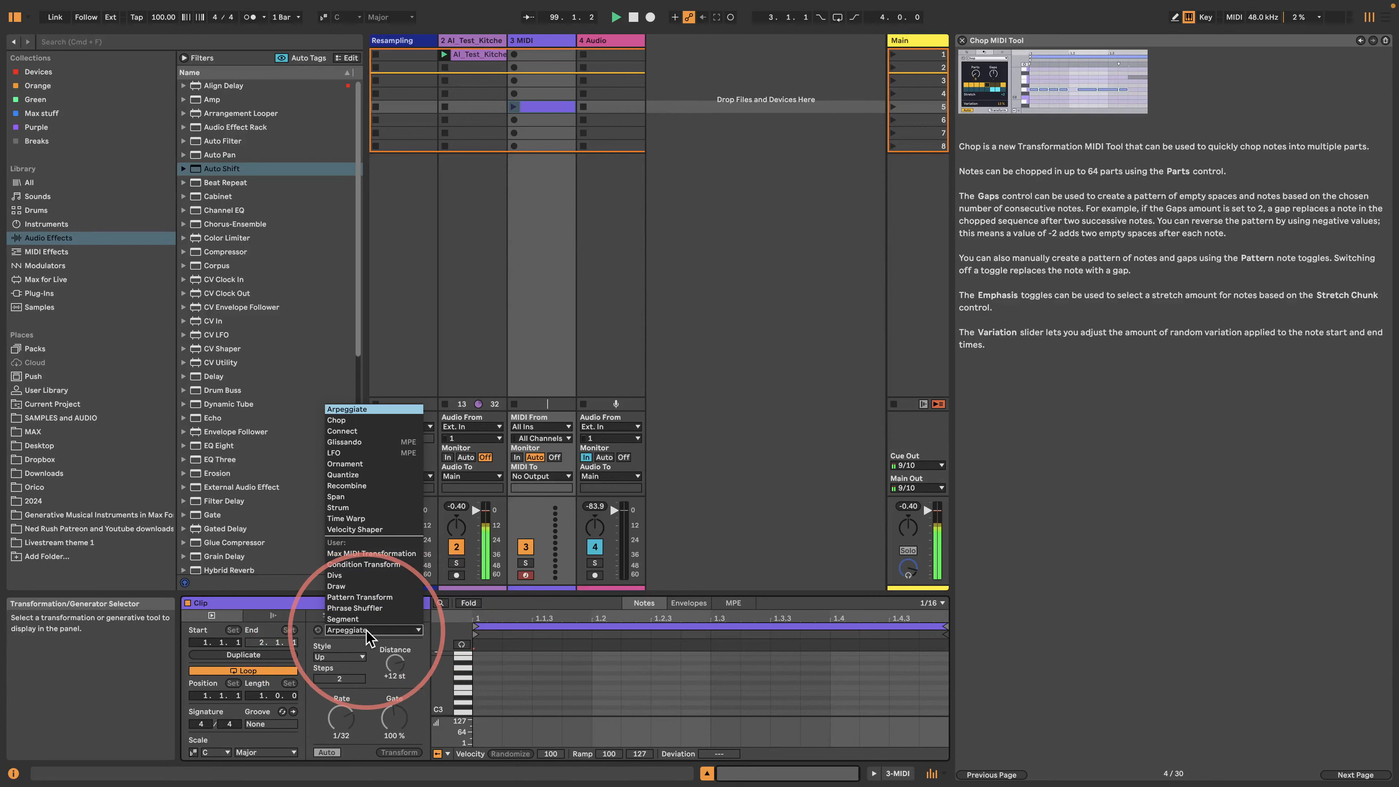
{"action": "left_click", "coordinate": [352, 420]}
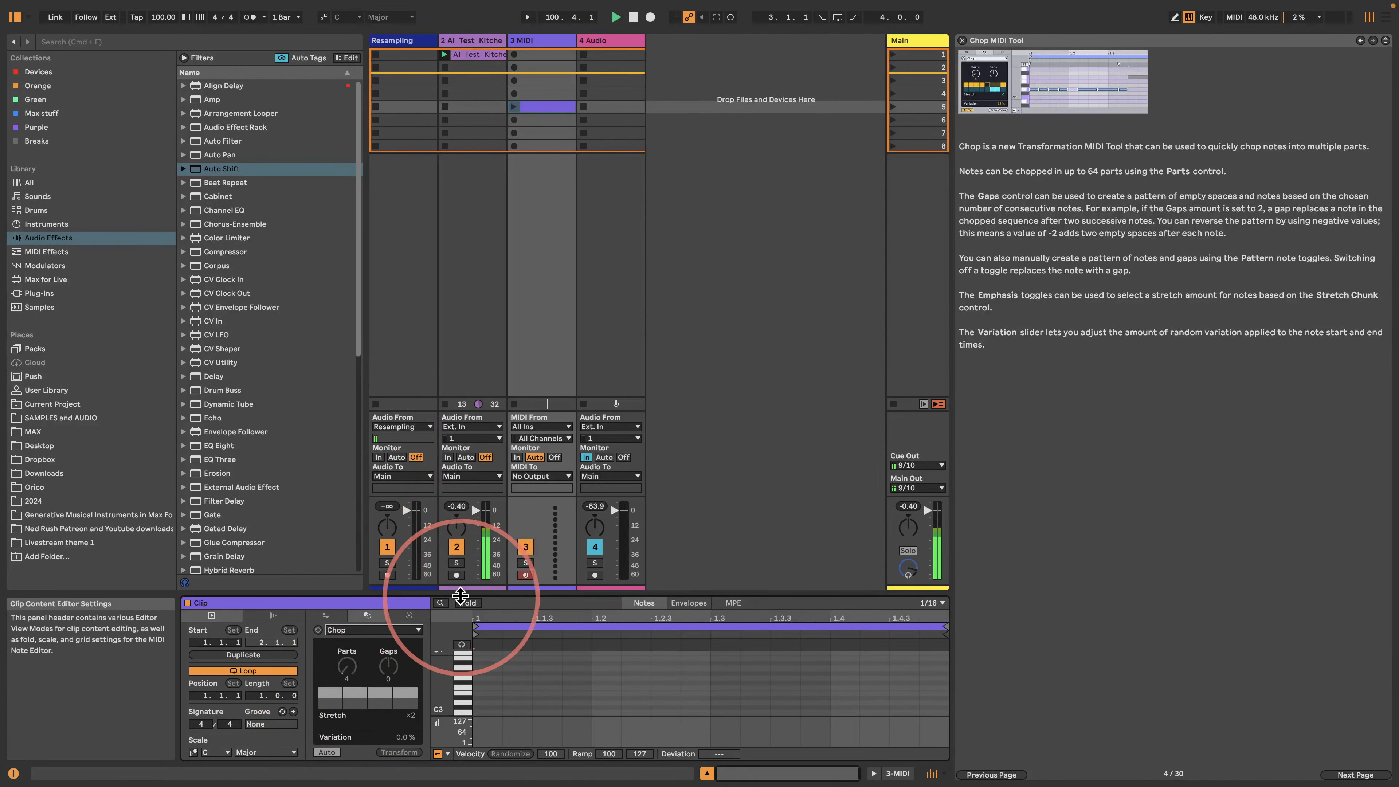
{"action": "left_click_drag", "start_coordinate": [461, 595], "coordinate": [461, 260]}
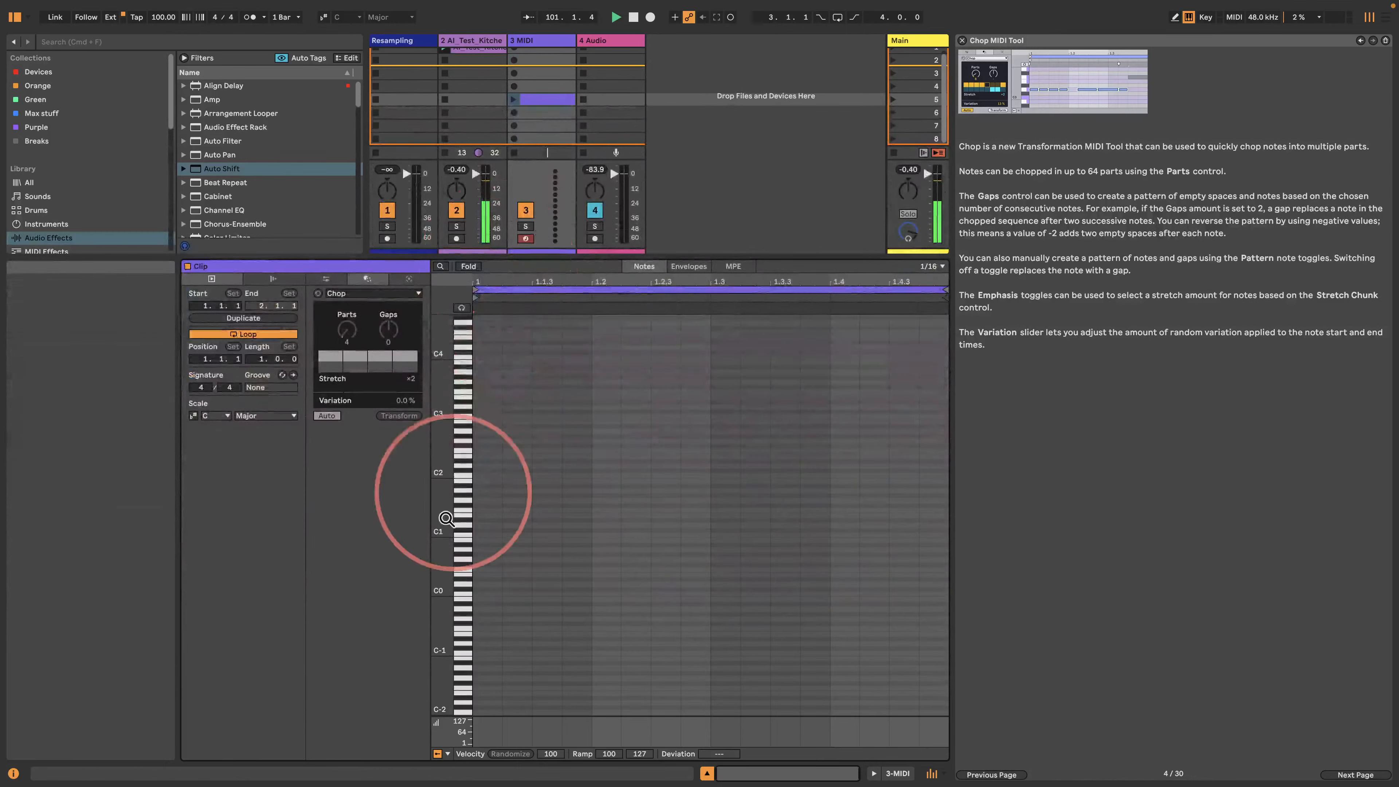
- Draw a C1 note spanning the full bar and chop it into 4 parts
{"action": "double_click", "coordinate": [492, 534]}
{"action": "left_click_drag", "start_coordinate": [498, 534], "coordinate": [959, 548]}
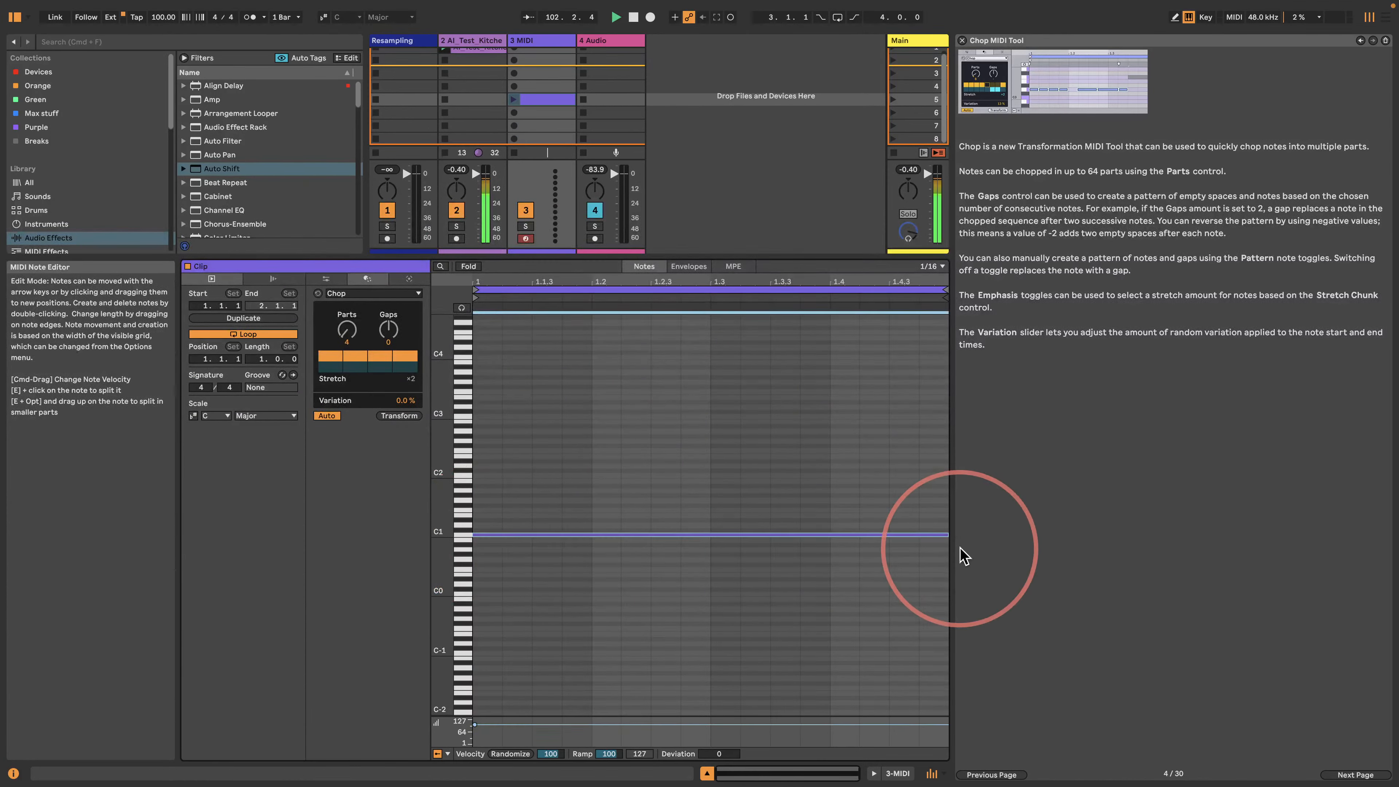
{"action": "left_click_drag", "start_coordinate": [347, 331], "coordinate": [346, 322]}
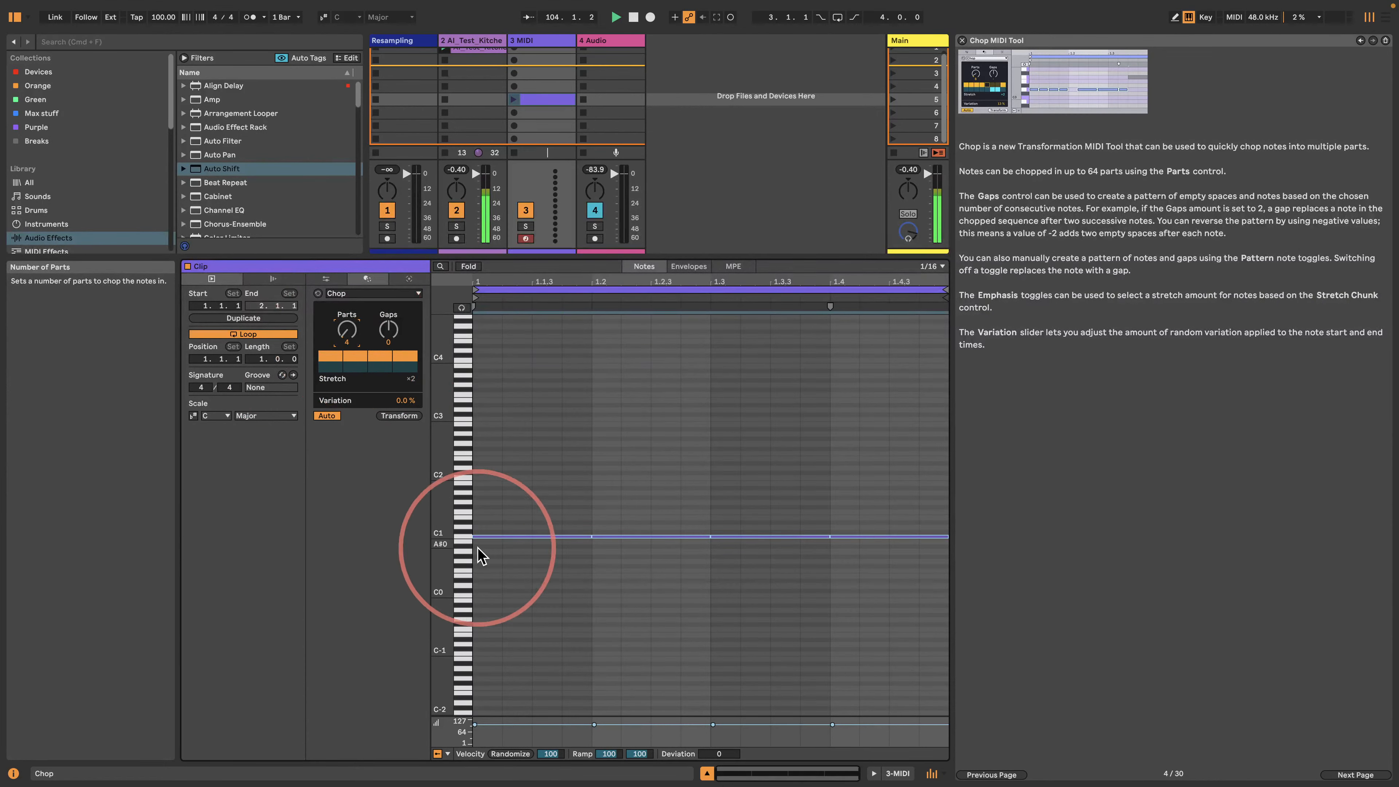
{"action": "left_click_drag", "start_coordinate": [439, 529], "coordinate": [443, 530]}
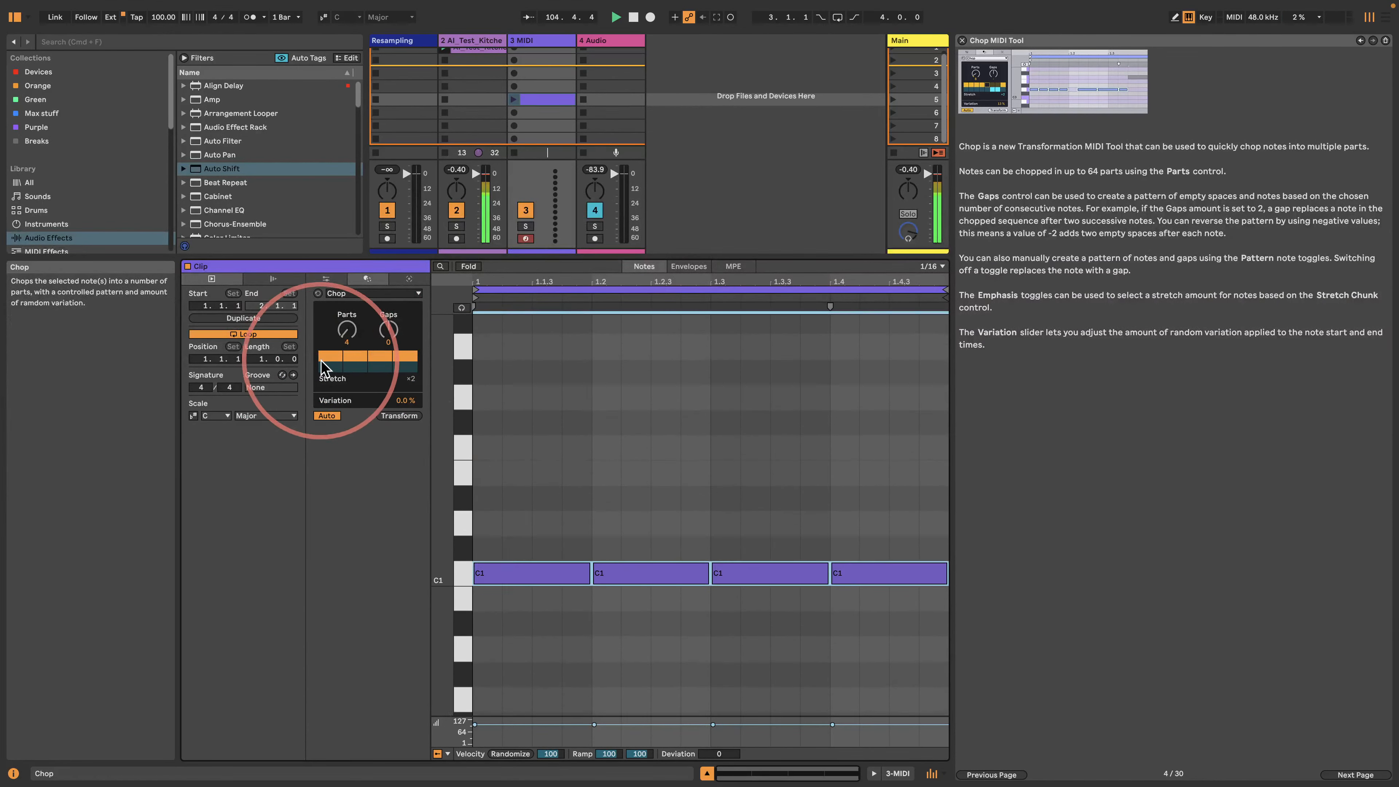
- Remove the second and third parts from the Chop pattern and emphasize the first and second parts
{"action": "left_click", "coordinate": [330, 366]}
{"action": "left_click", "coordinate": [352, 357]}
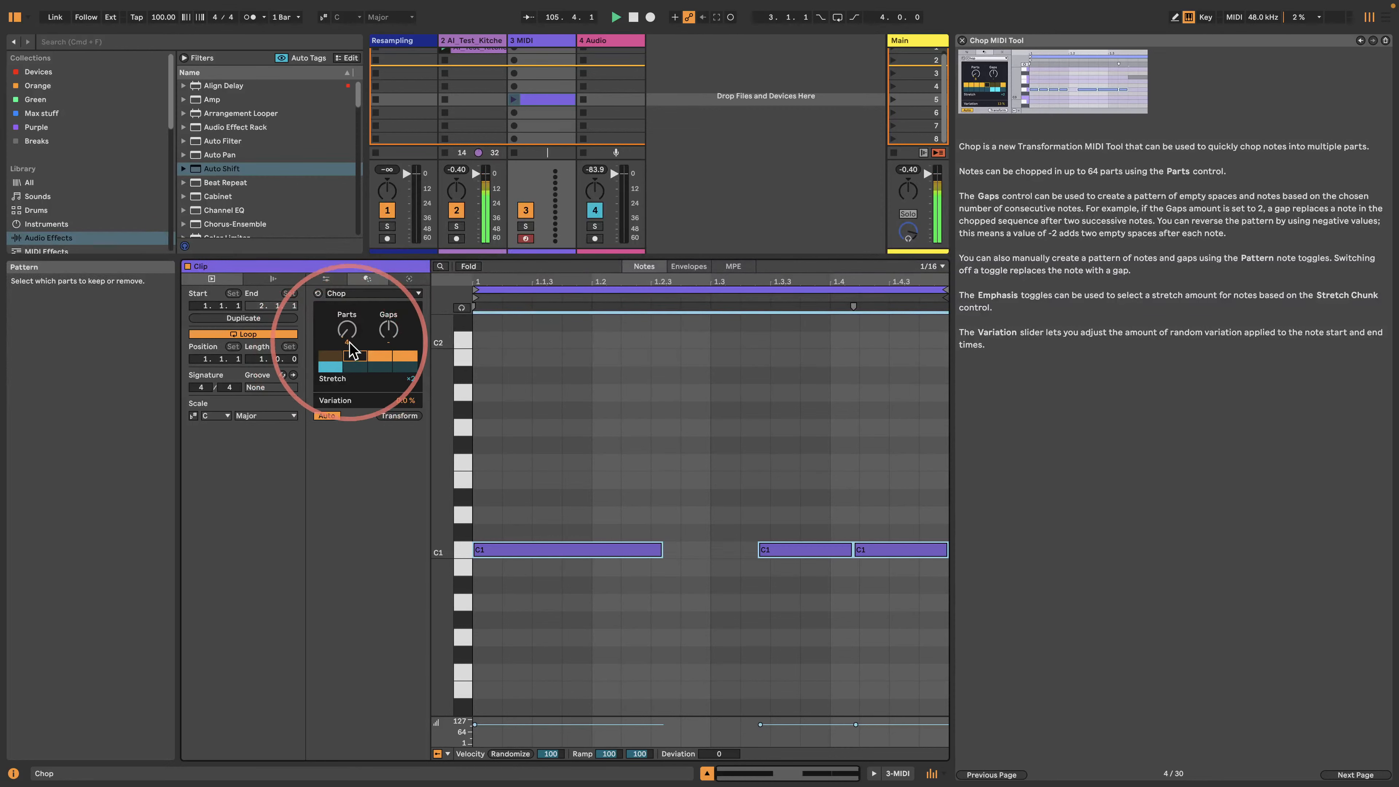
{"action": "left_click", "coordinate": [375, 357]}
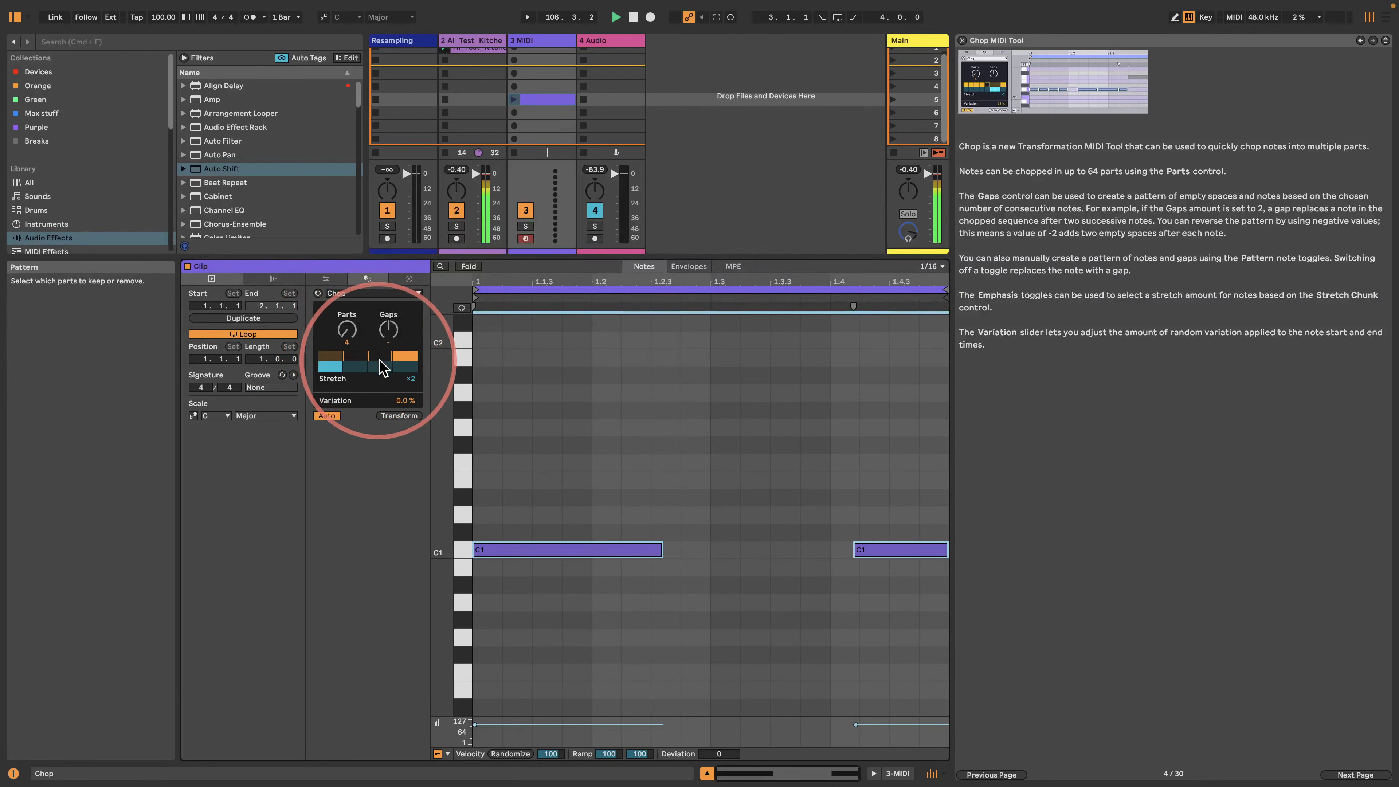
{"action": "left_click", "coordinate": [405, 367]}
{"action": "left_click", "coordinate": [405, 366]}
{"action": "left_click", "coordinate": [354, 366]}
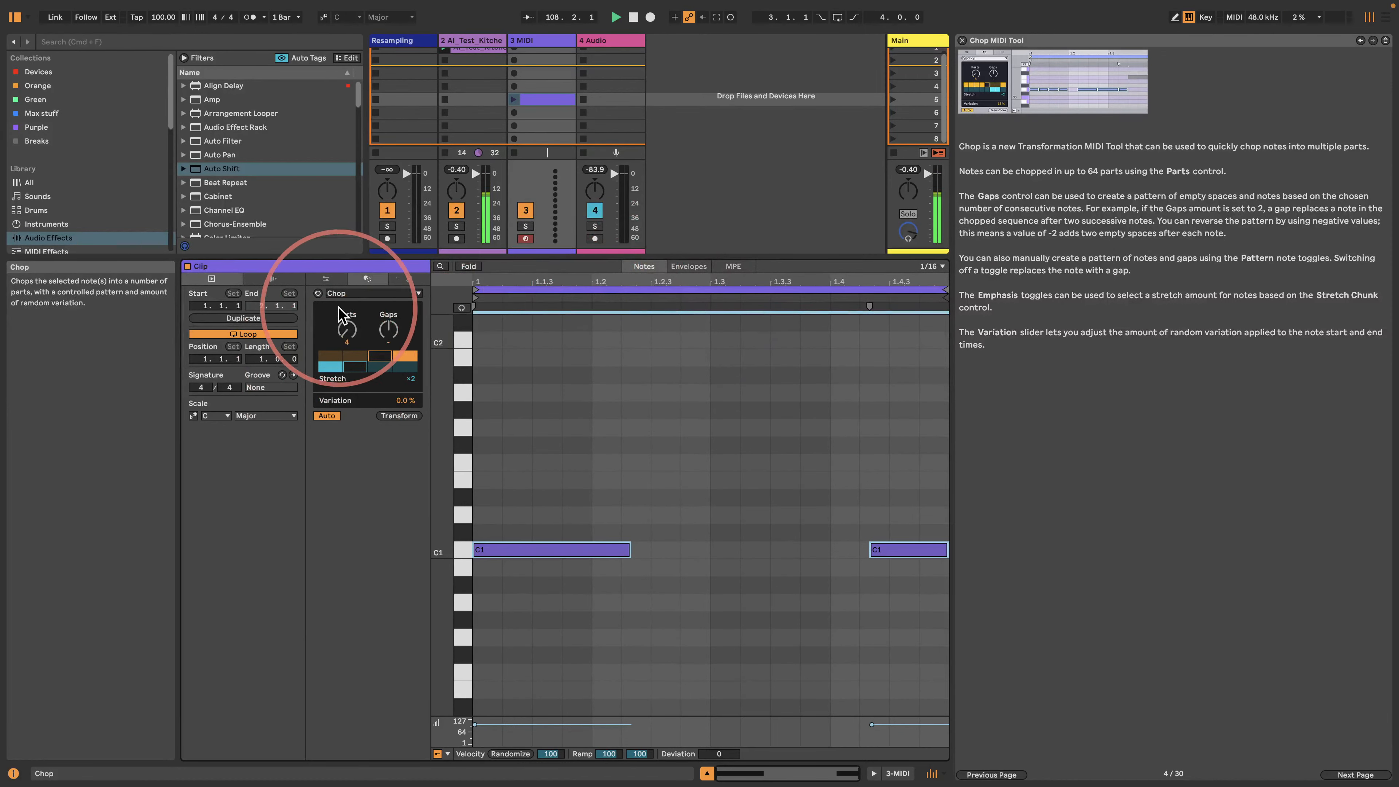
- Delete the two chopped notes and redraw a single C1 note across the full bar
{"action": "left_click", "coordinate": [525, 580]}
{"action": "left_click", "coordinate": [480, 547]}
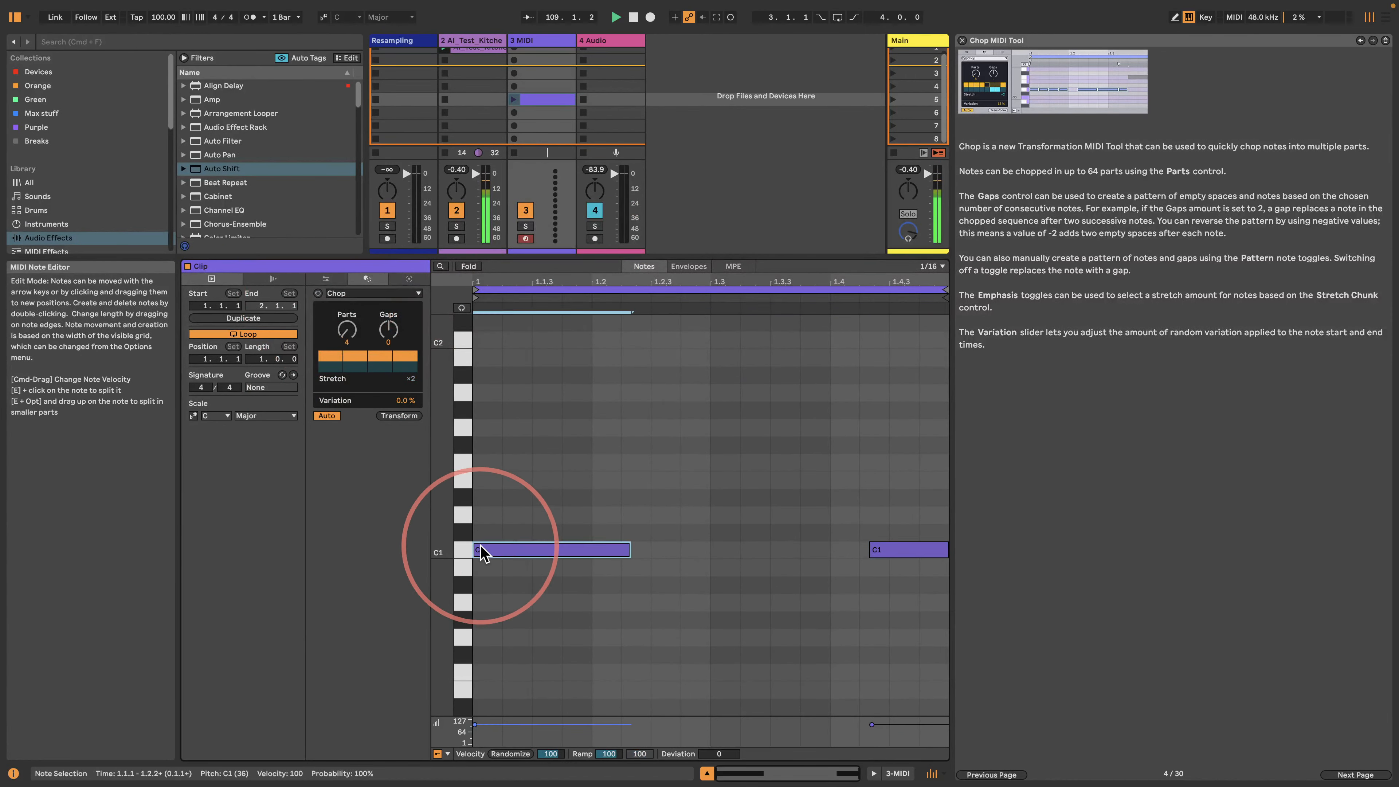
{"action": "key", "text": "Delete"}
{"action": "left_click", "coordinate": [882, 545]}
{"action": "key", "text": "Delete"}
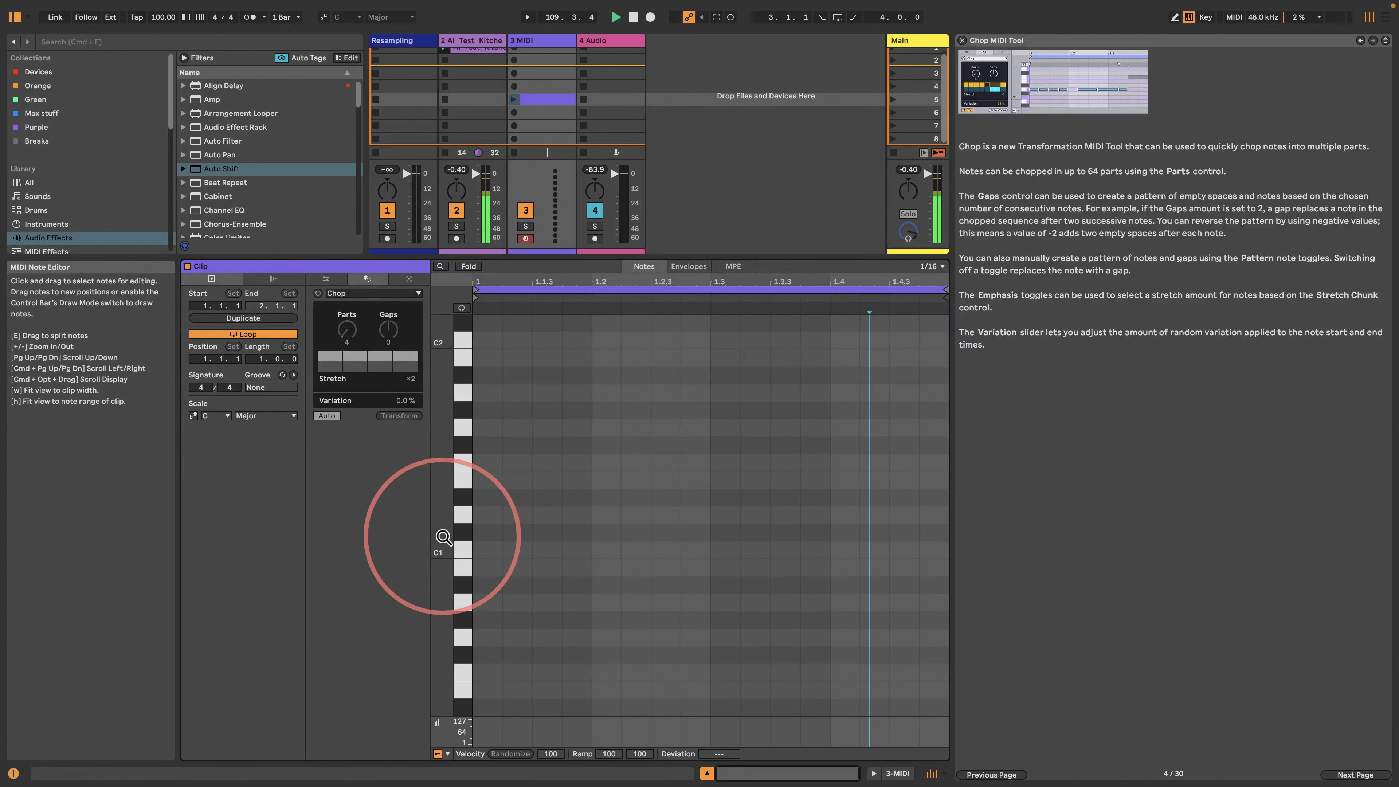
{"action": "double_click", "coordinate": [484, 550]}
{"action": "left_click_drag", "start_coordinate": [497, 550], "coordinate": [936, 550]}
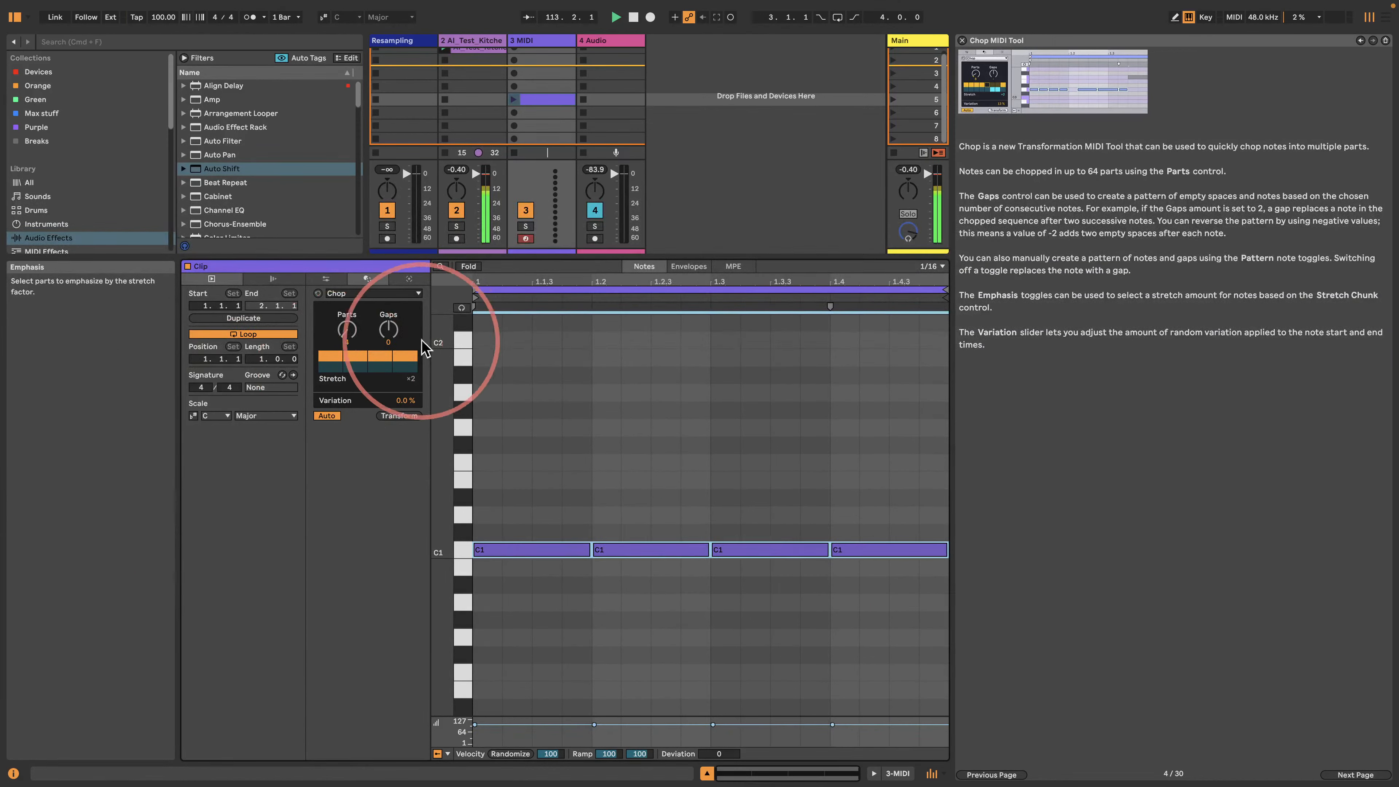
- Set Chop to 26 parts with gaps of -1 and 100 % variation, and emphasize a part near the middle of the pattern
{"action": "left_click_drag", "start_coordinate": [388, 329], "coordinate": [346, 320]}
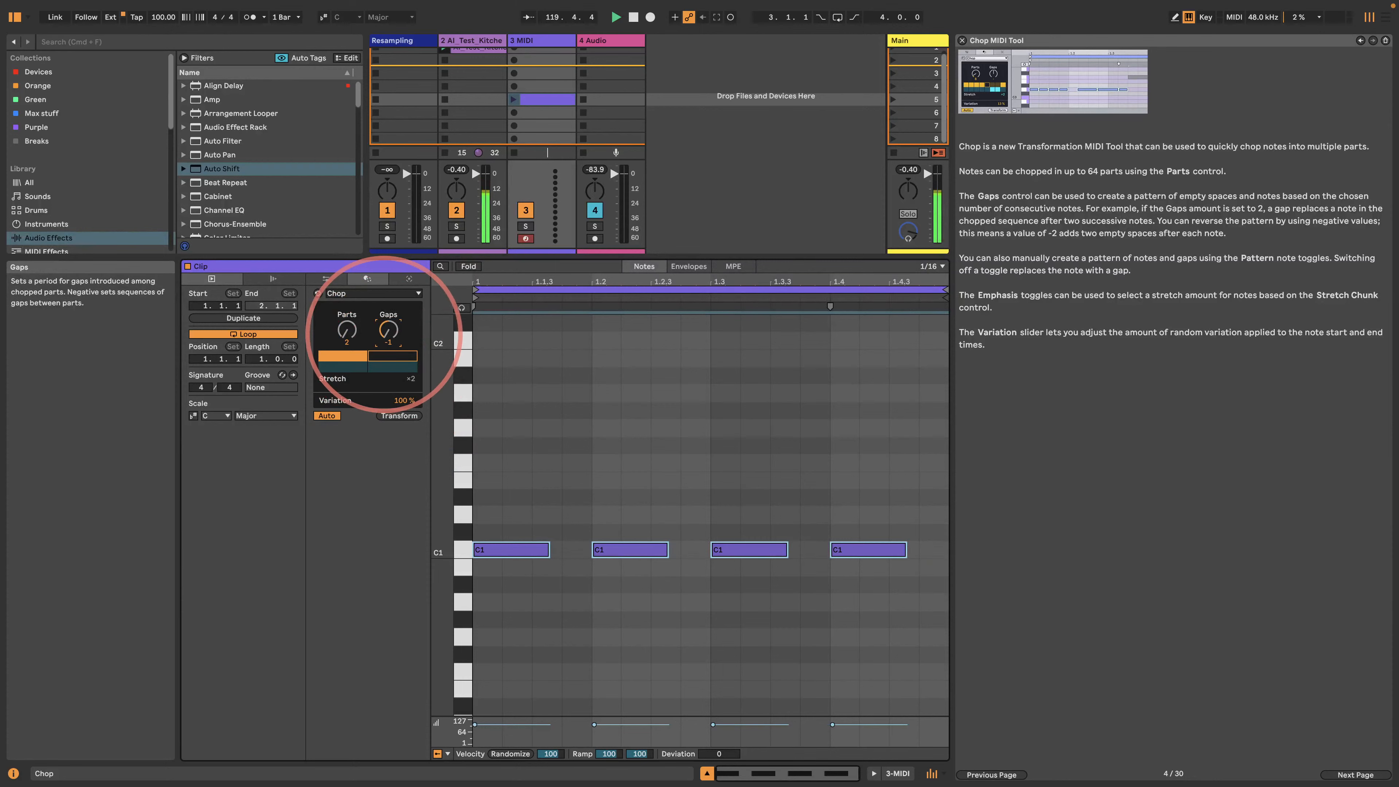
{"action": "left_click_drag", "start_coordinate": [388, 330], "coordinate": [346, 303]}
{"action": "left_click", "coordinate": [382, 366]}
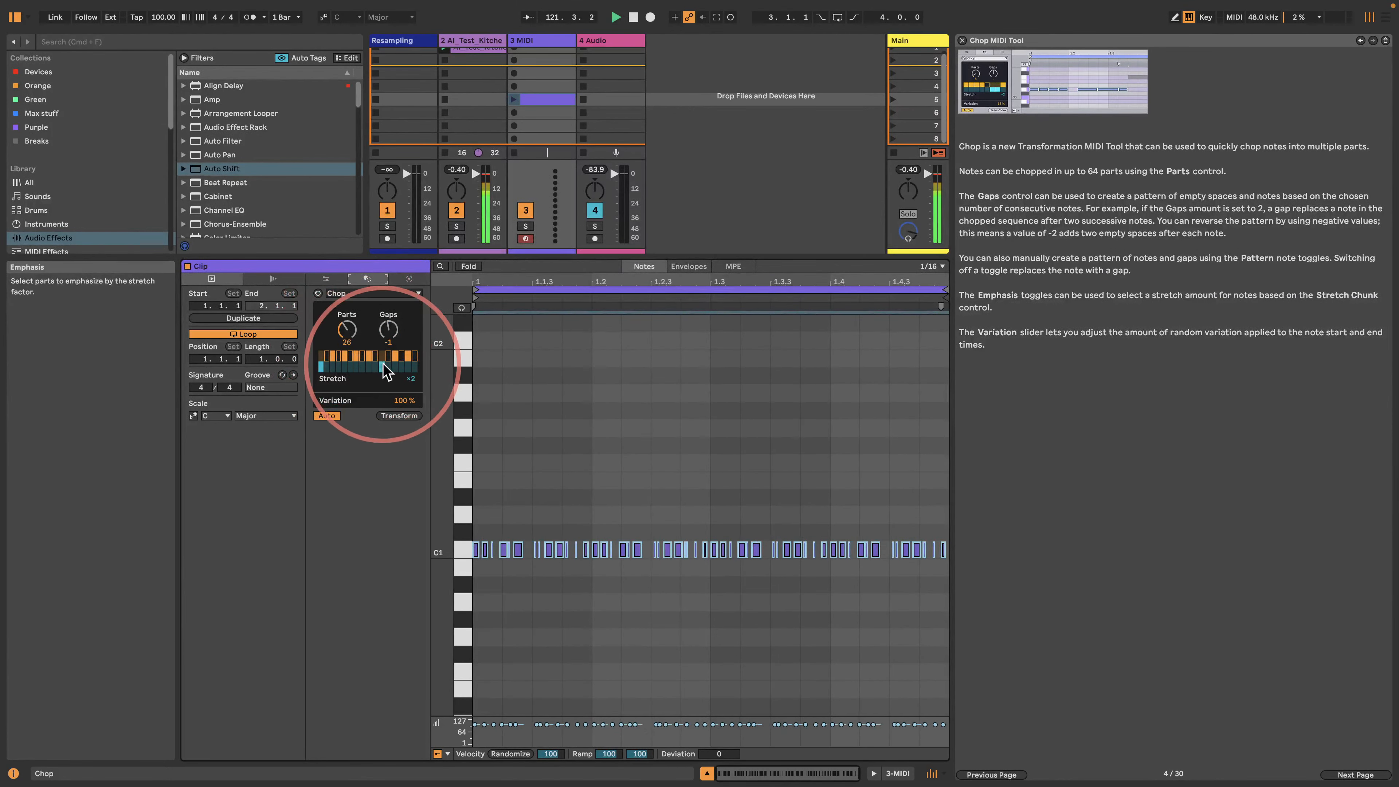
- Switch off several more parts in the middle of the Chop pattern and delete the 3 MIDI track
{"action": "left_click", "coordinate": [345, 355]}
{"action": "left_click", "coordinate": [356, 358]}
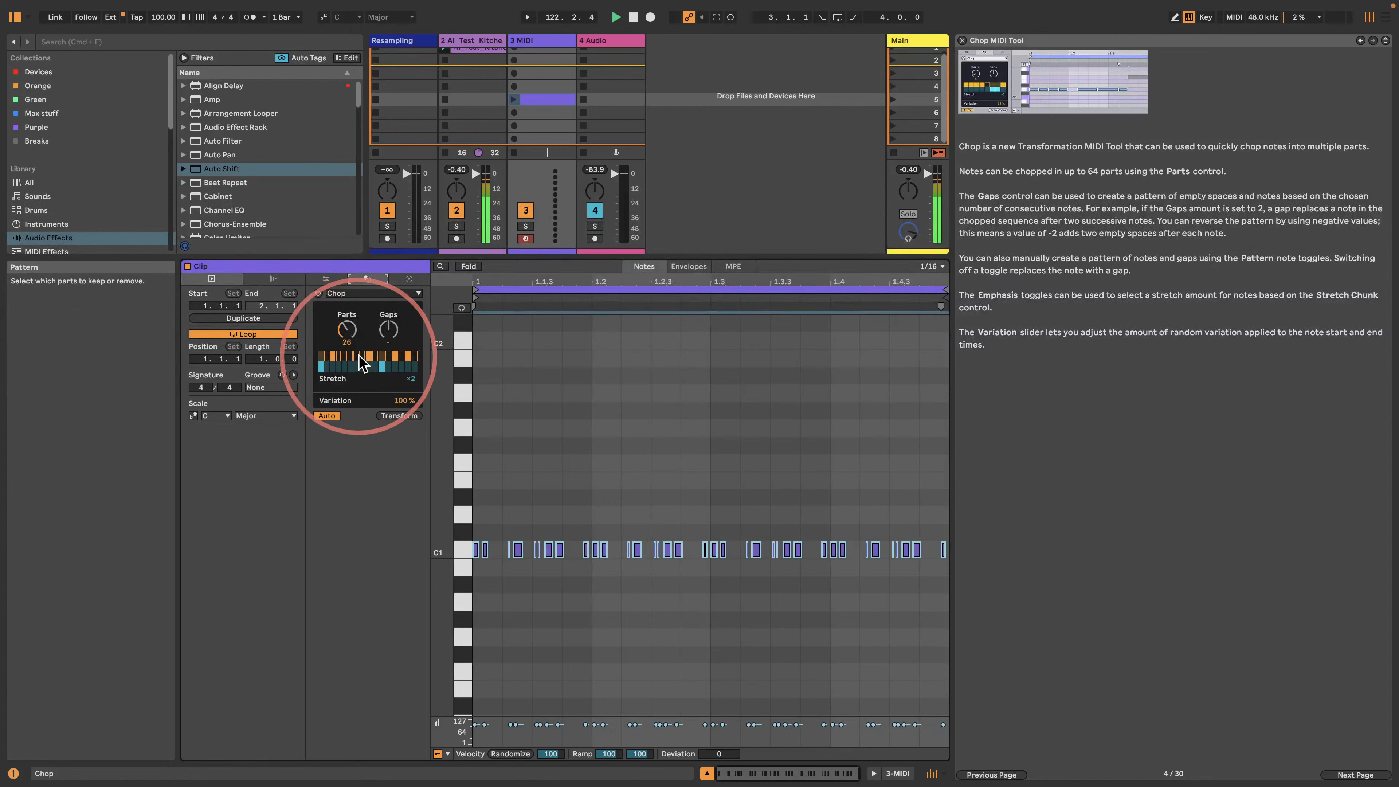
{"action": "left_click", "coordinate": [381, 358]}
{"action": "left_click", "coordinate": [381, 368]}
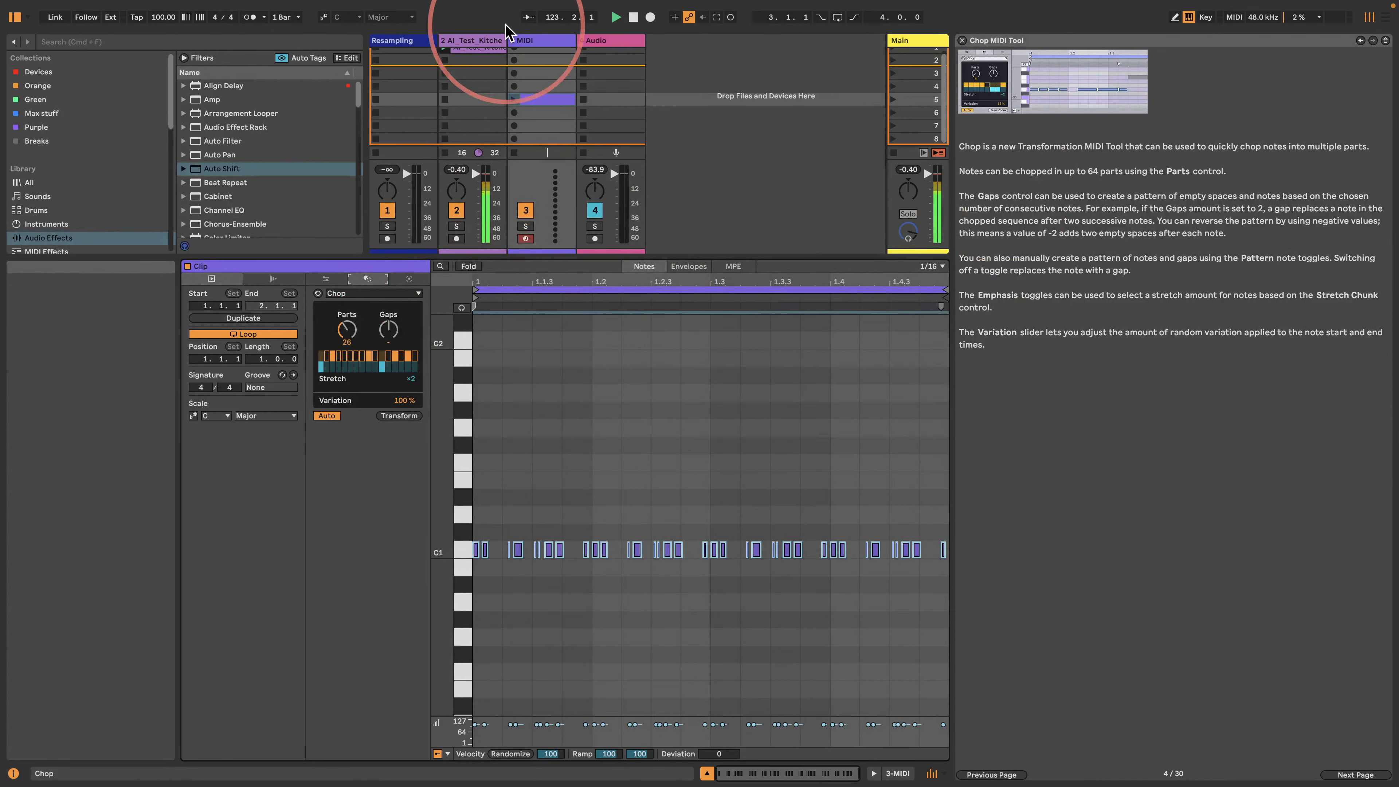
{"action": "left_click", "coordinate": [531, 38]}
{"action": "key", "text": "Delete"}
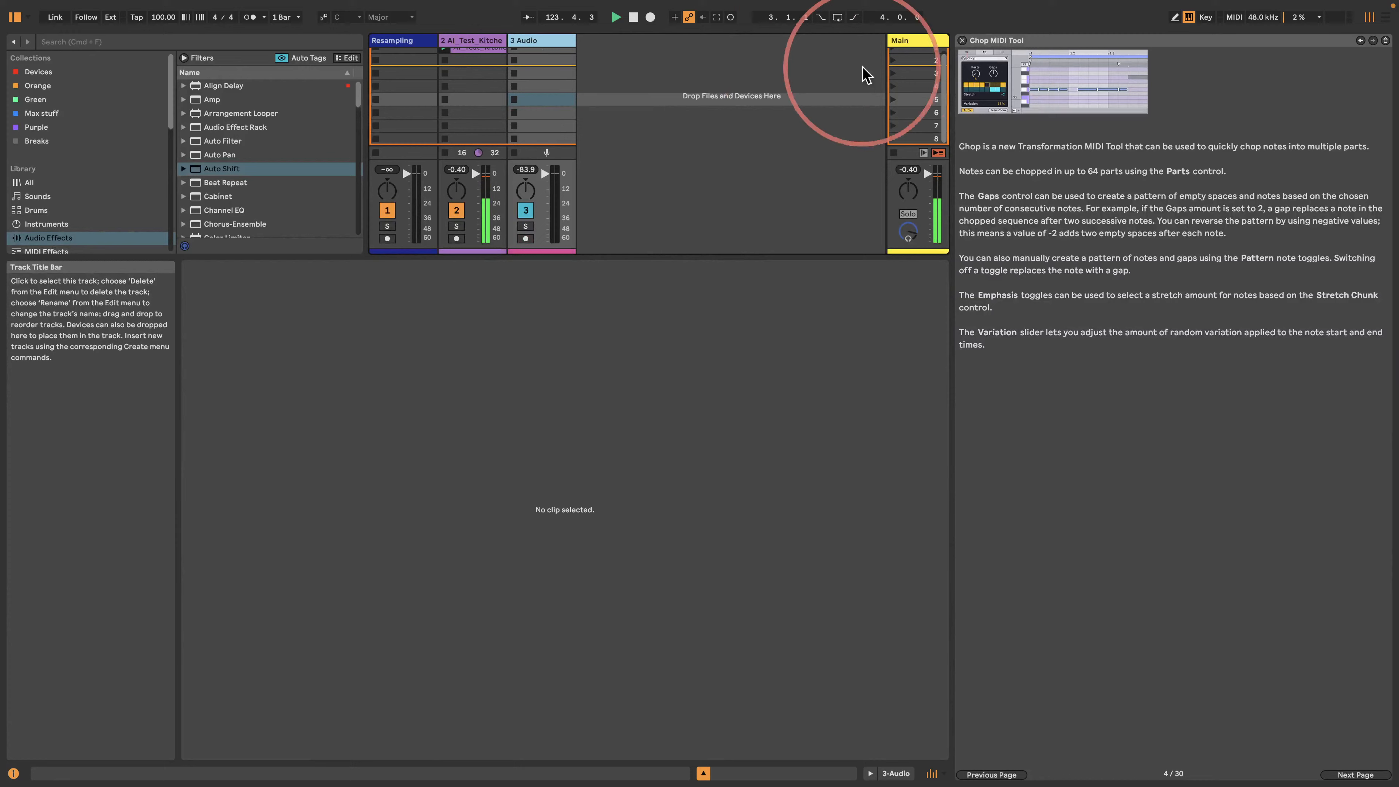
{"action": "left_click", "coordinate": [963, 41]}
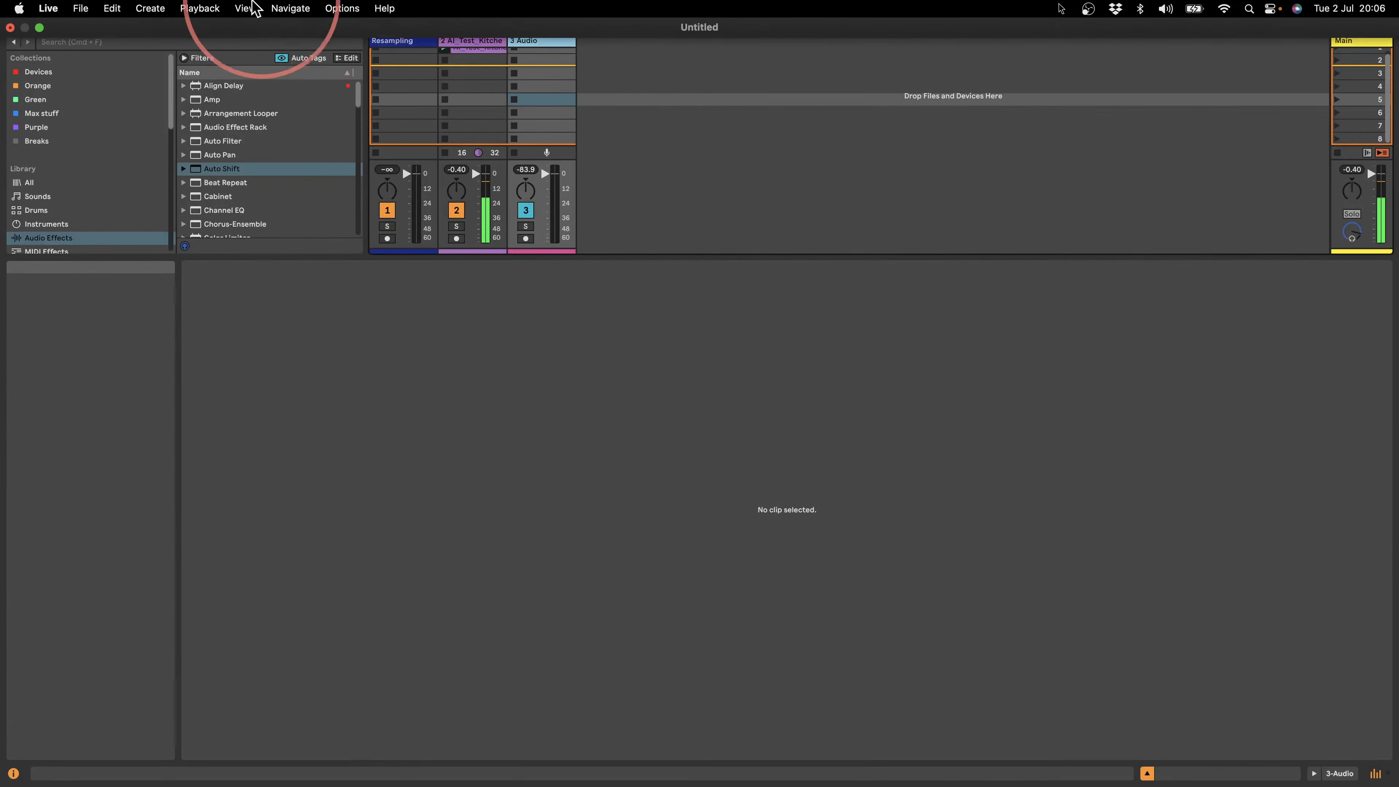
{"action": "left_click", "coordinate": [245, 7]}
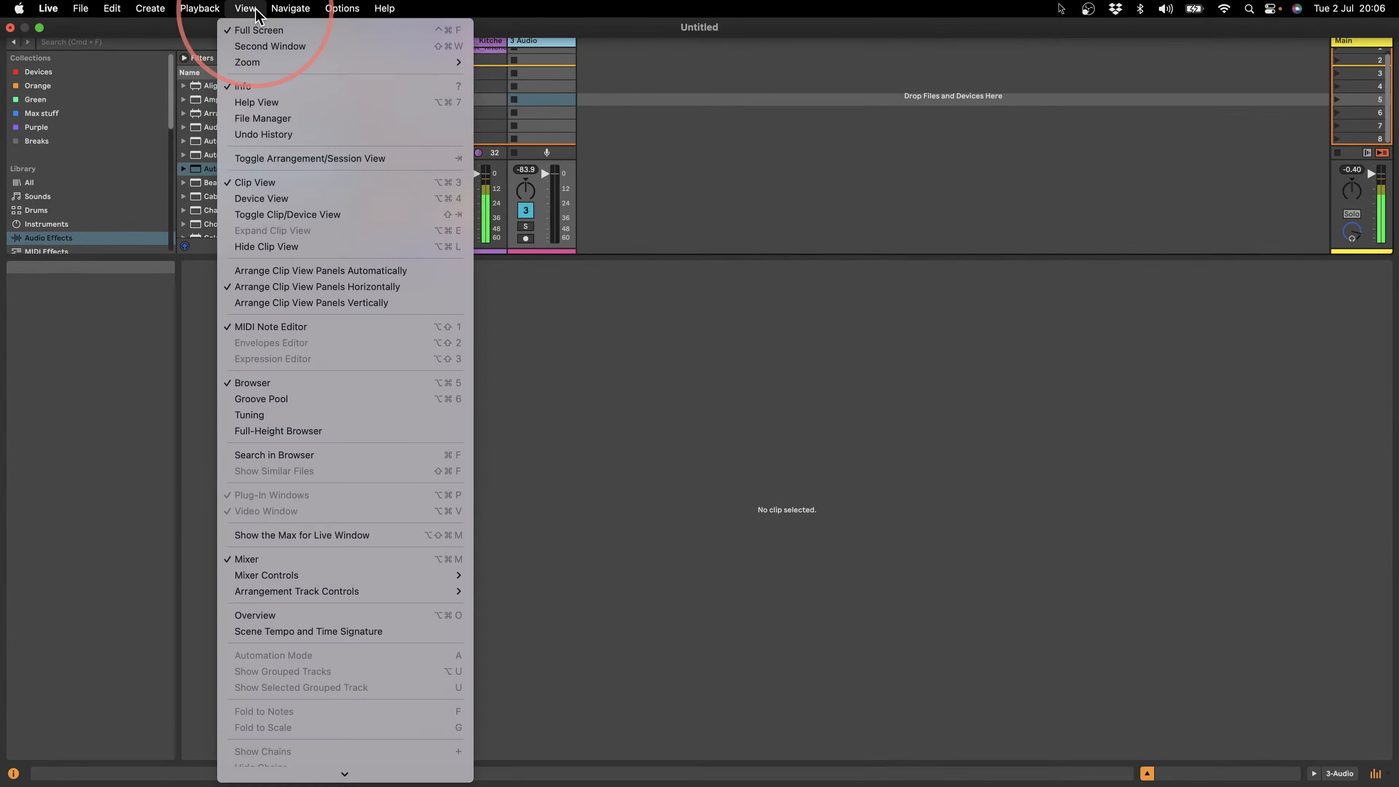
{"action": "left_click", "coordinate": [256, 104]}
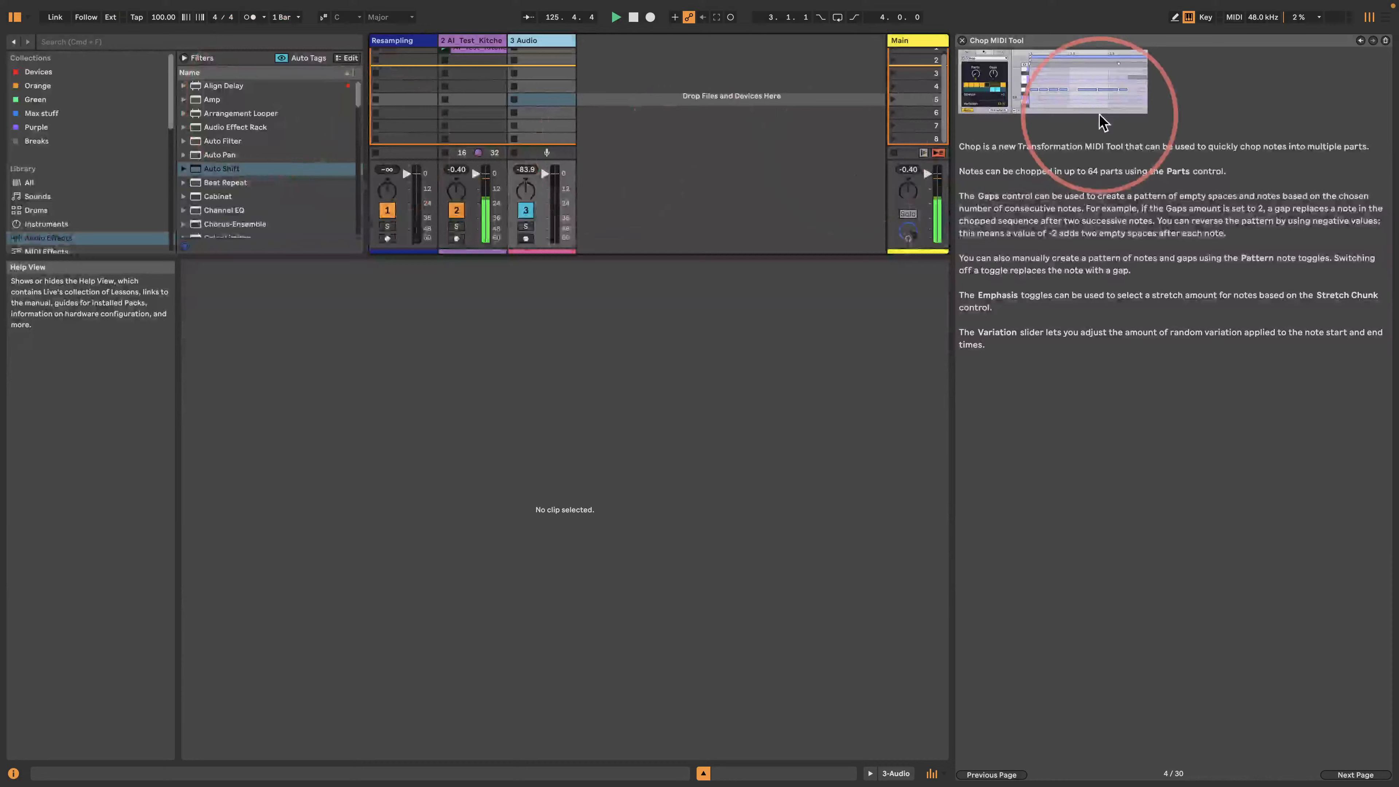
- Return to the What's New in Ableton Live 12 overview and open the Drum Sampler lesson
{"action": "left_click", "coordinate": [1364, 41]}
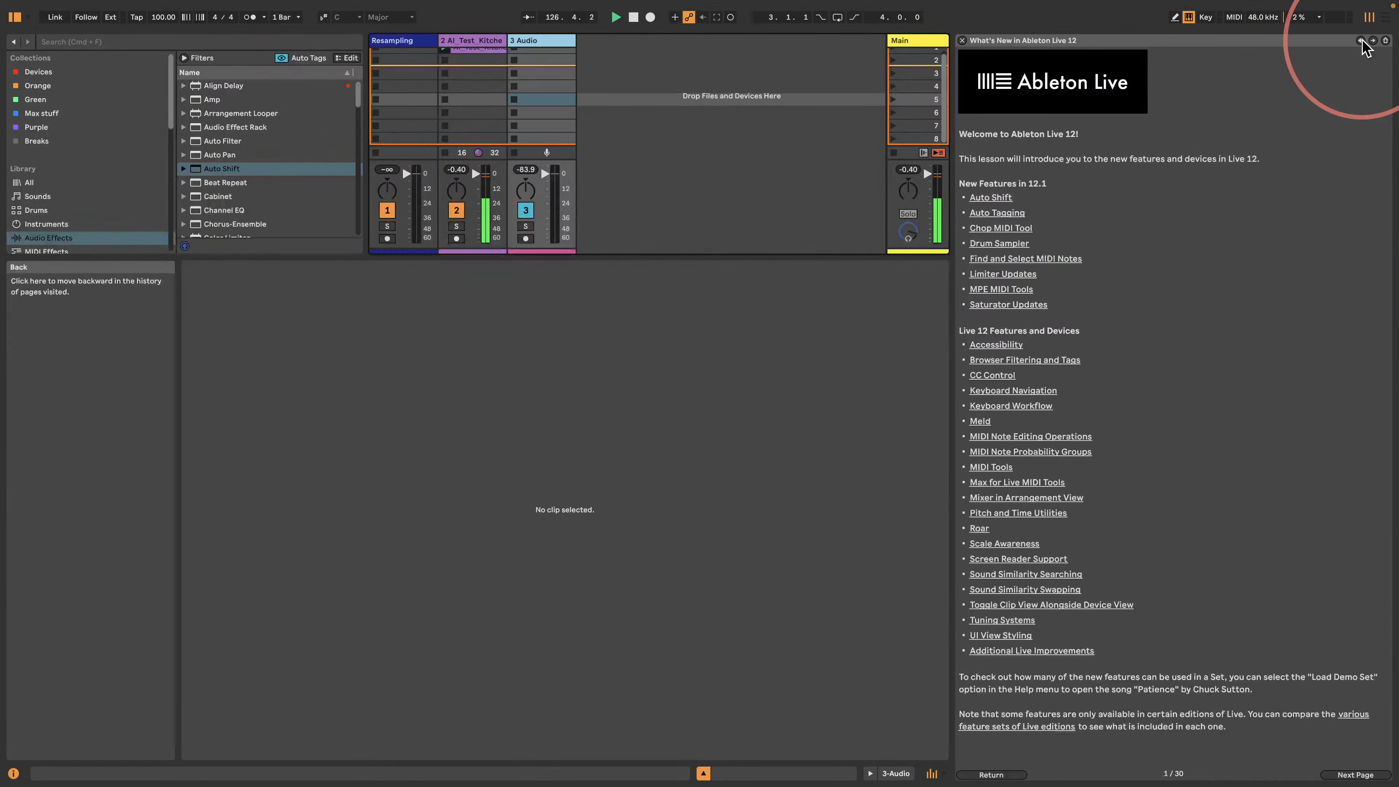
{"action": "left_click", "coordinate": [992, 244]}
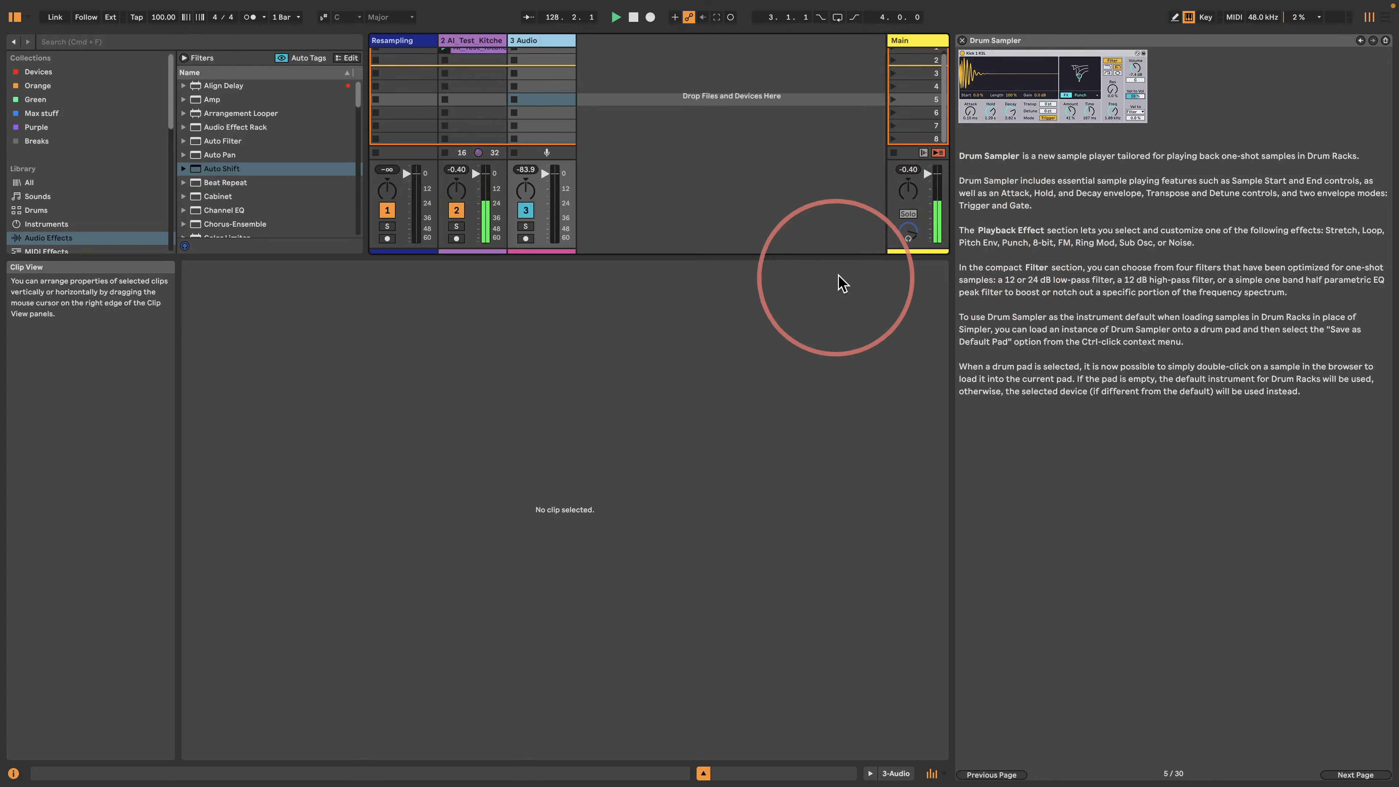
- Enlarge the session area and load the Drum Sampler instrument onto a new MIDI track after the audio track
{"action": "left_click_drag", "start_coordinate": [846, 260], "coordinate": [837, 640]}
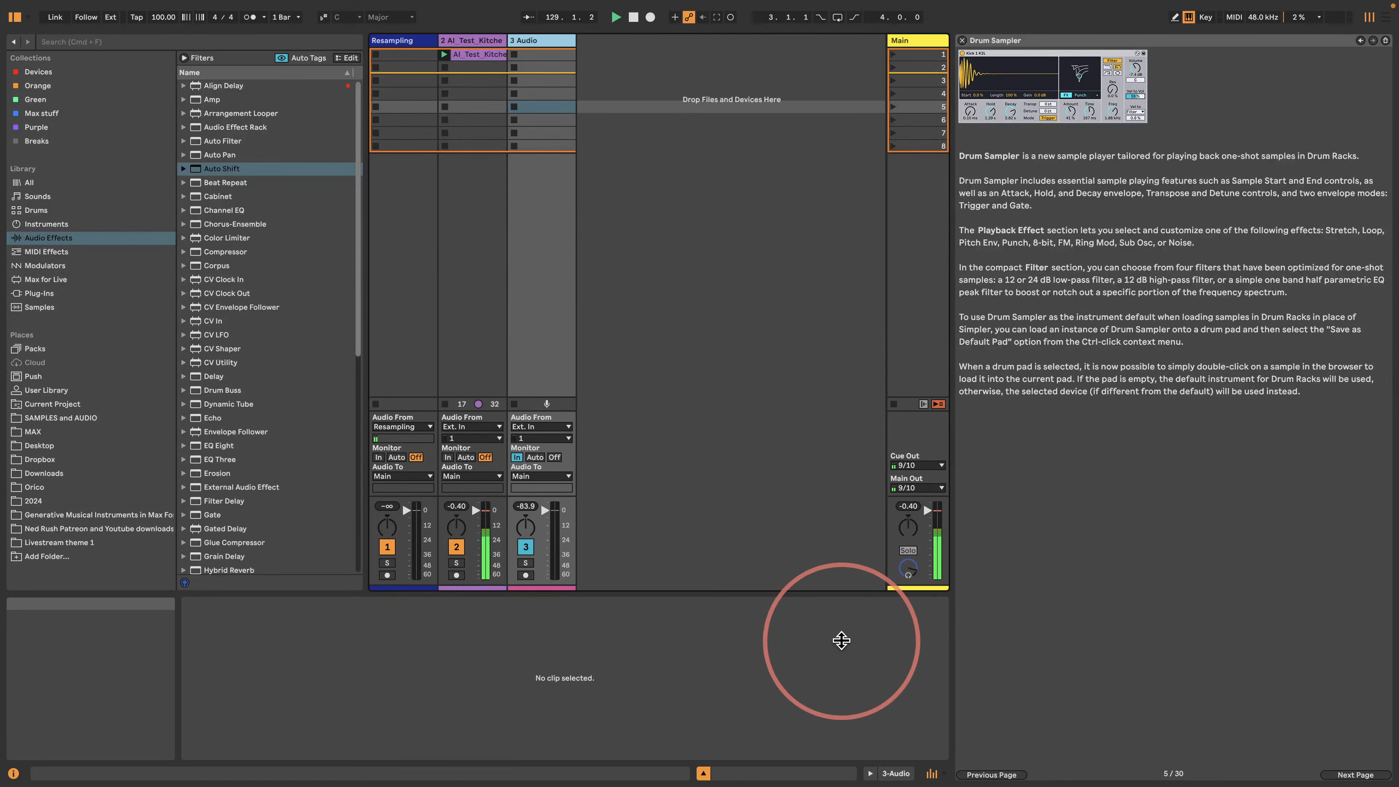
{"action": "left_click", "coordinate": [109, 241]}
{"action": "left_click", "coordinate": [82, 225]}
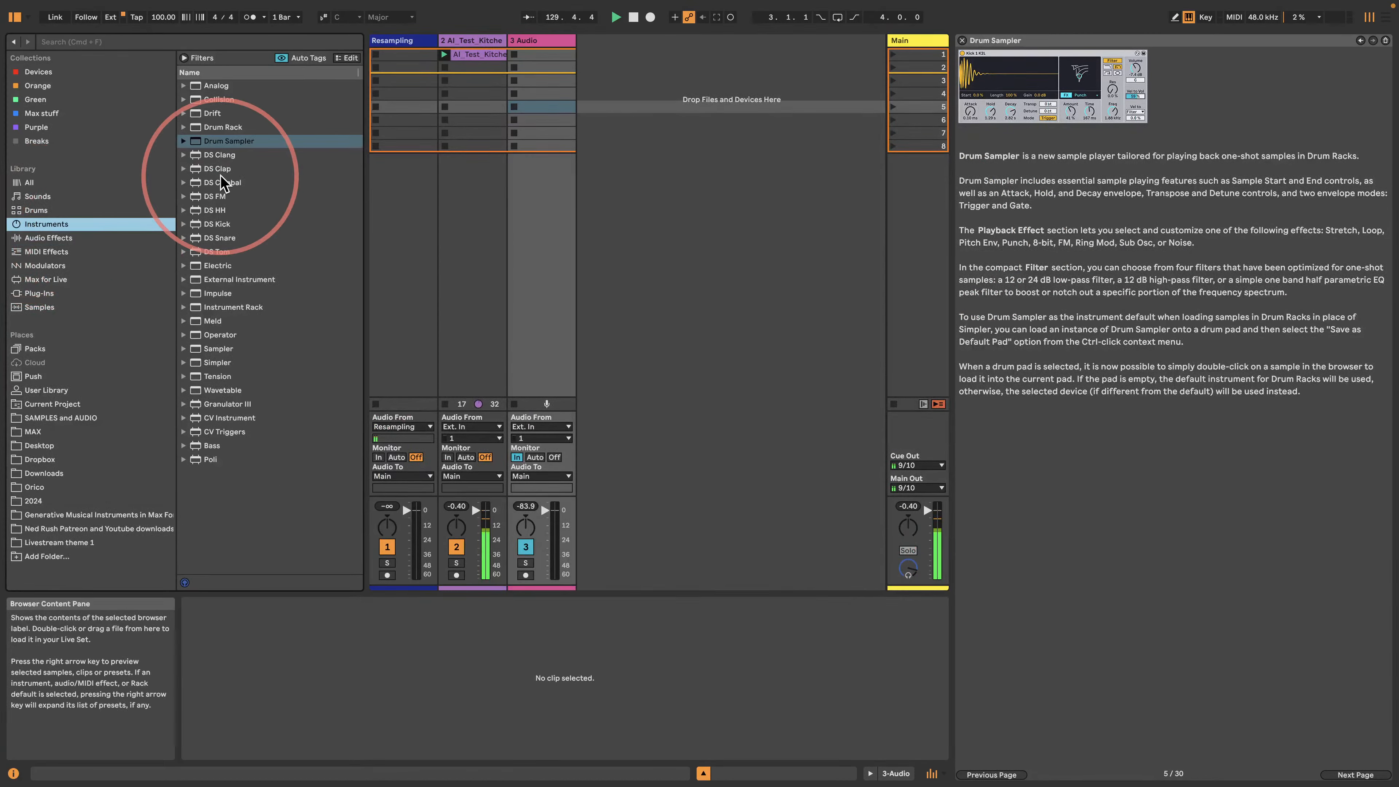
{"action": "left_click_drag", "start_coordinate": [202, 142], "coordinate": [633, 83]}
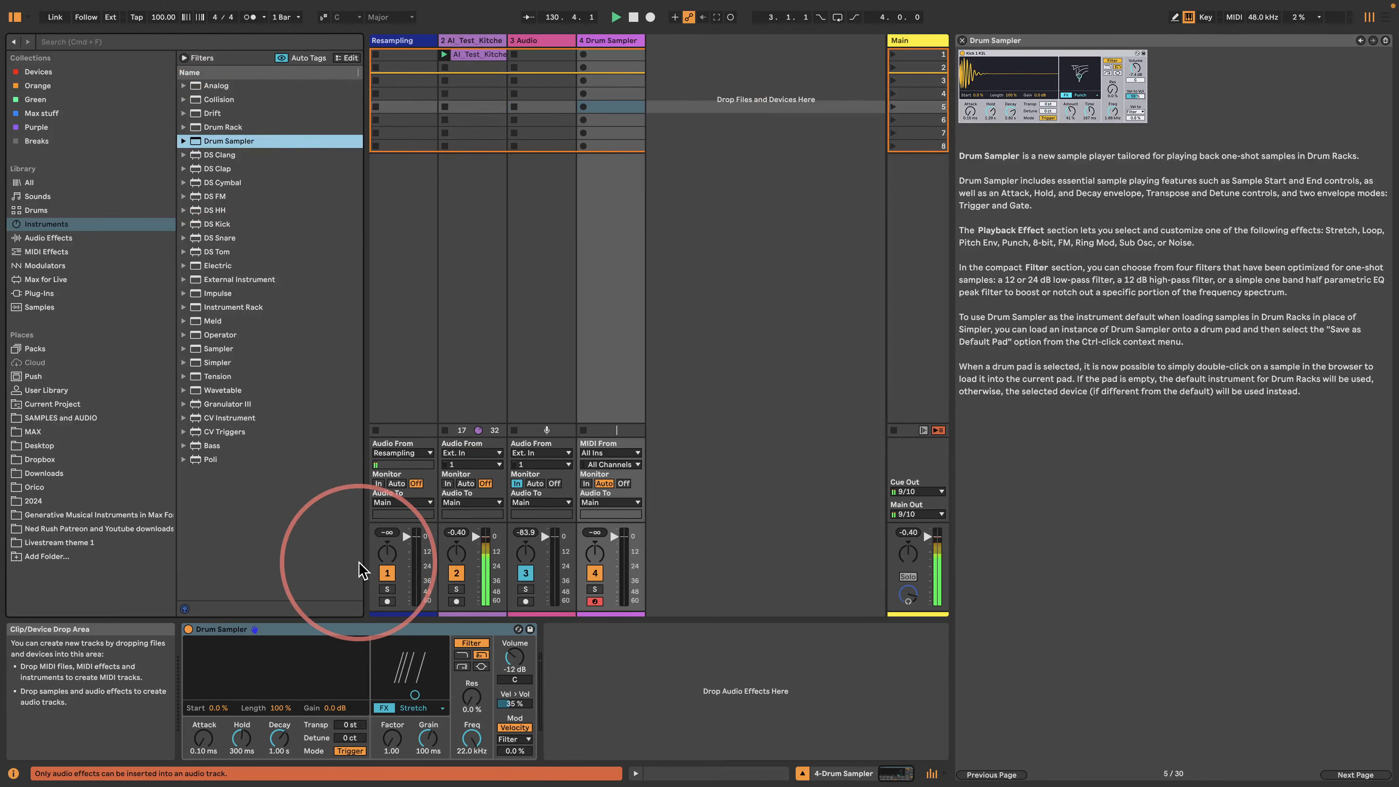
- Examine Drum Sampler's modulation targets and set its Stretch effect to a Factor of 20.00 and a Grain of 184 ms
{"action": "left_click", "coordinate": [270, 639]}
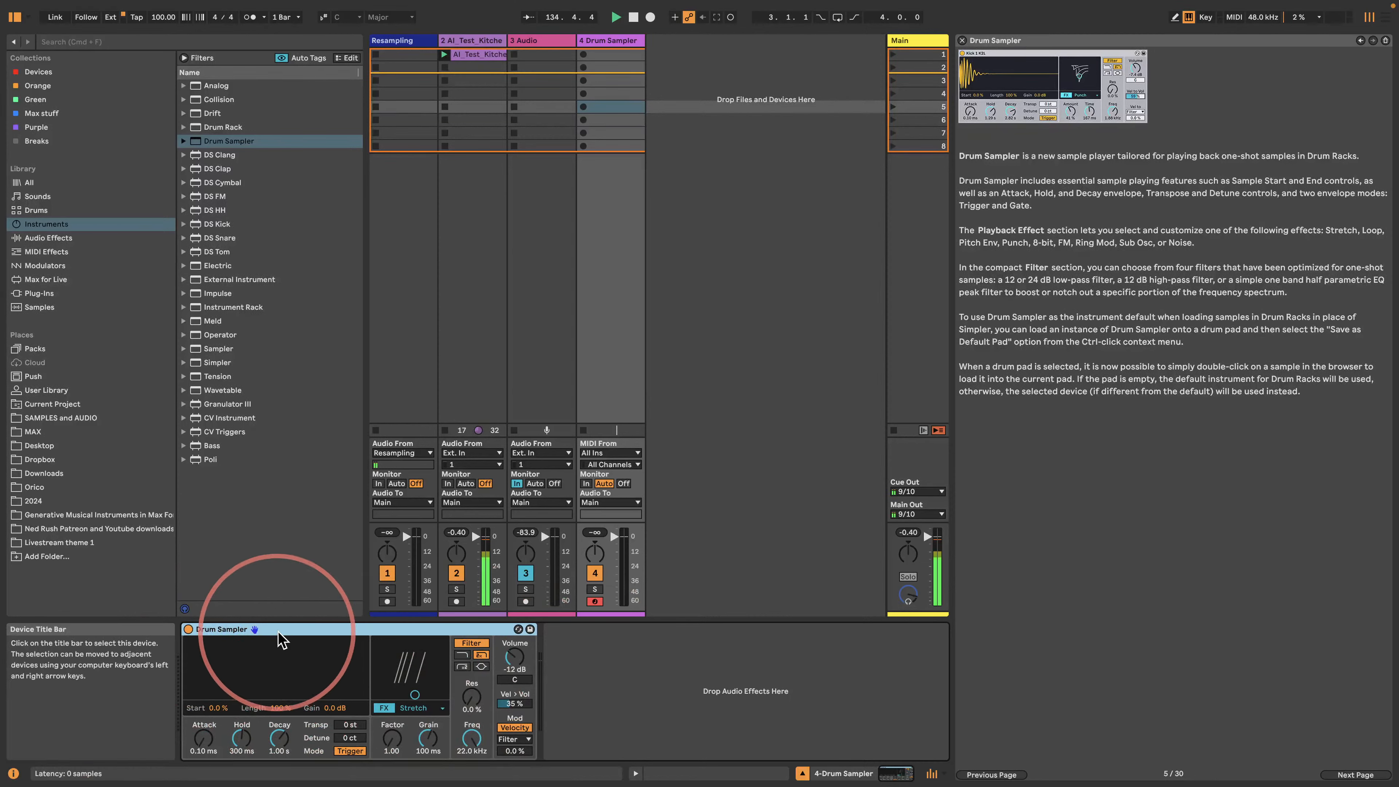
{"action": "left_click", "coordinate": [513, 741]}
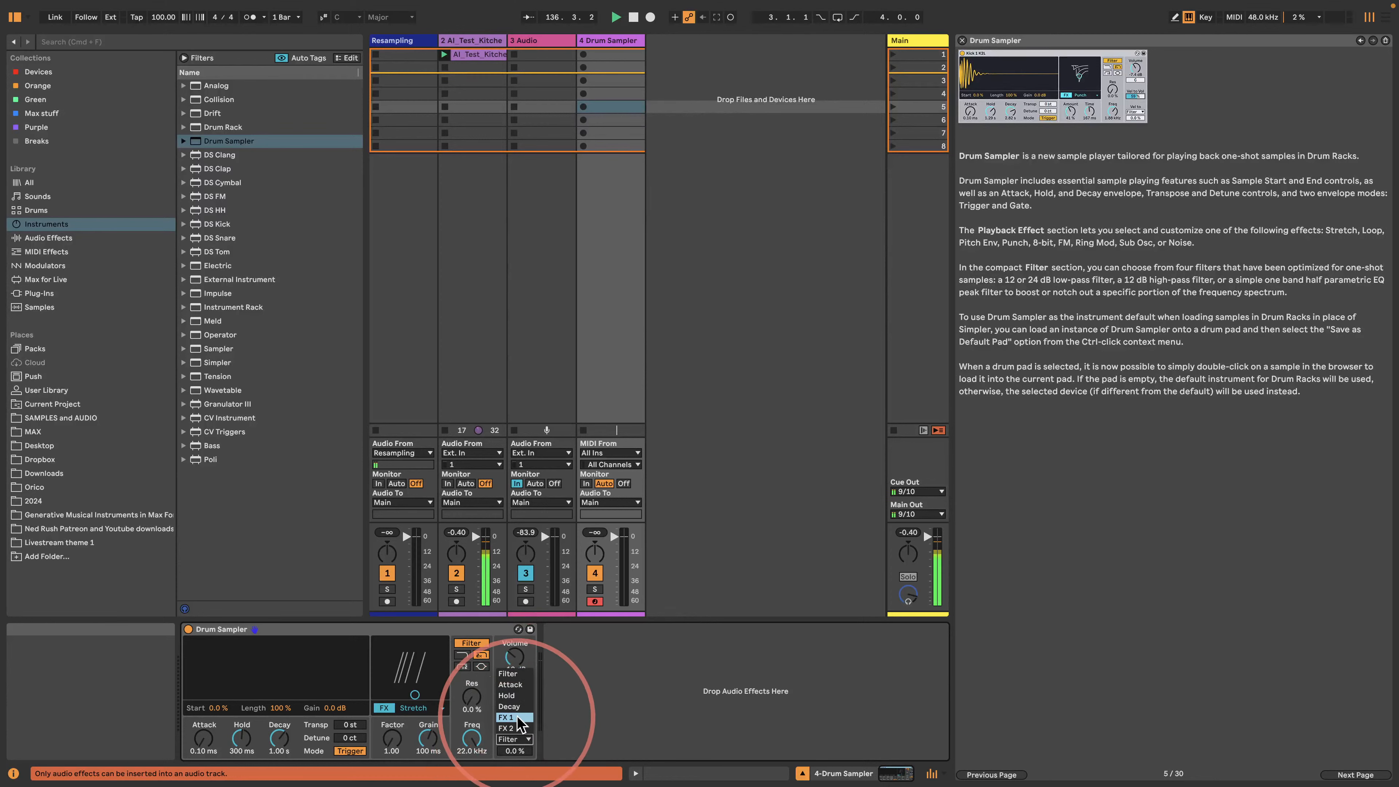
{"action": "left_click", "coordinate": [581, 710]}
{"action": "left_click_drag", "start_coordinate": [407, 693], "coordinate": [429, 640]}
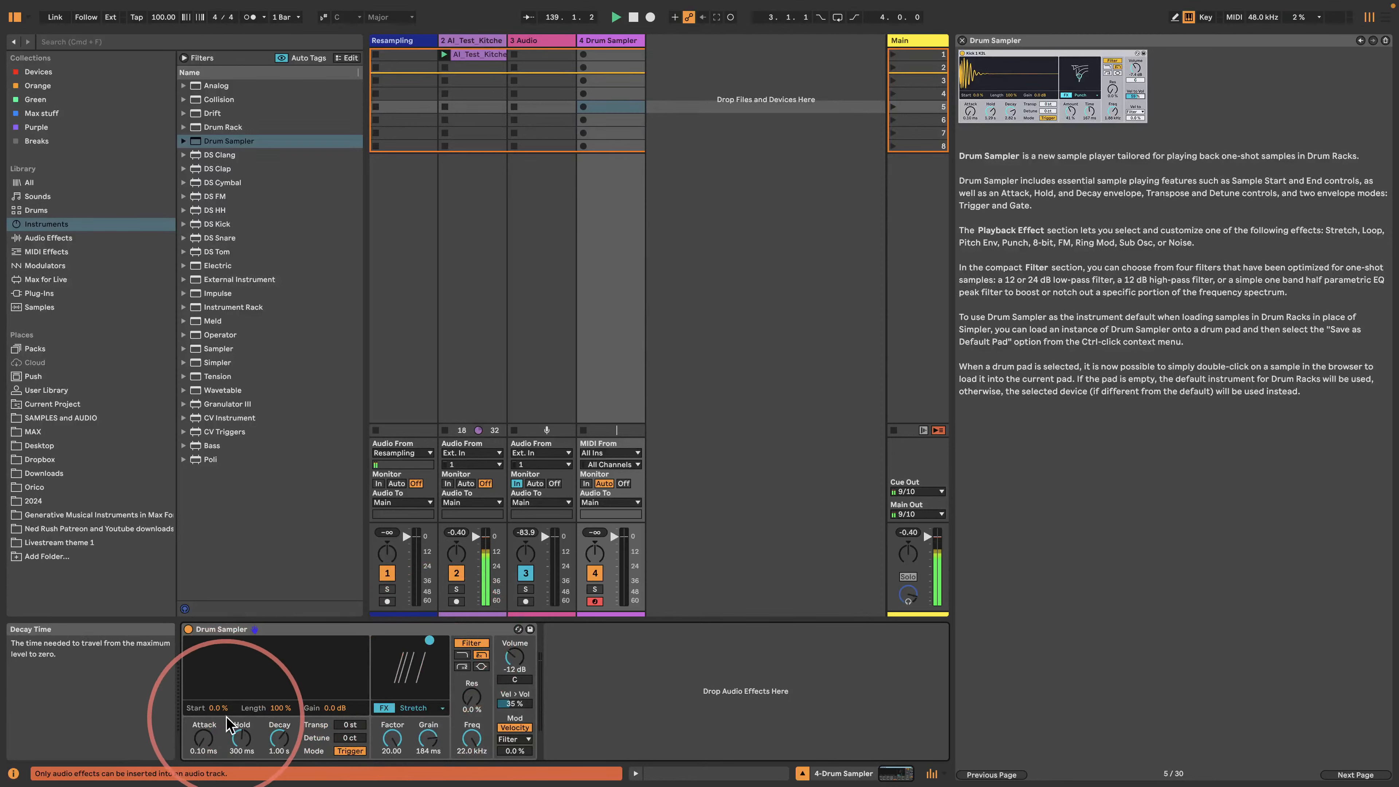
- Delete the Drum Sampler device from its track and open the Find and Select MIDI Notes lesson
{"action": "left_click", "coordinate": [307, 630]}
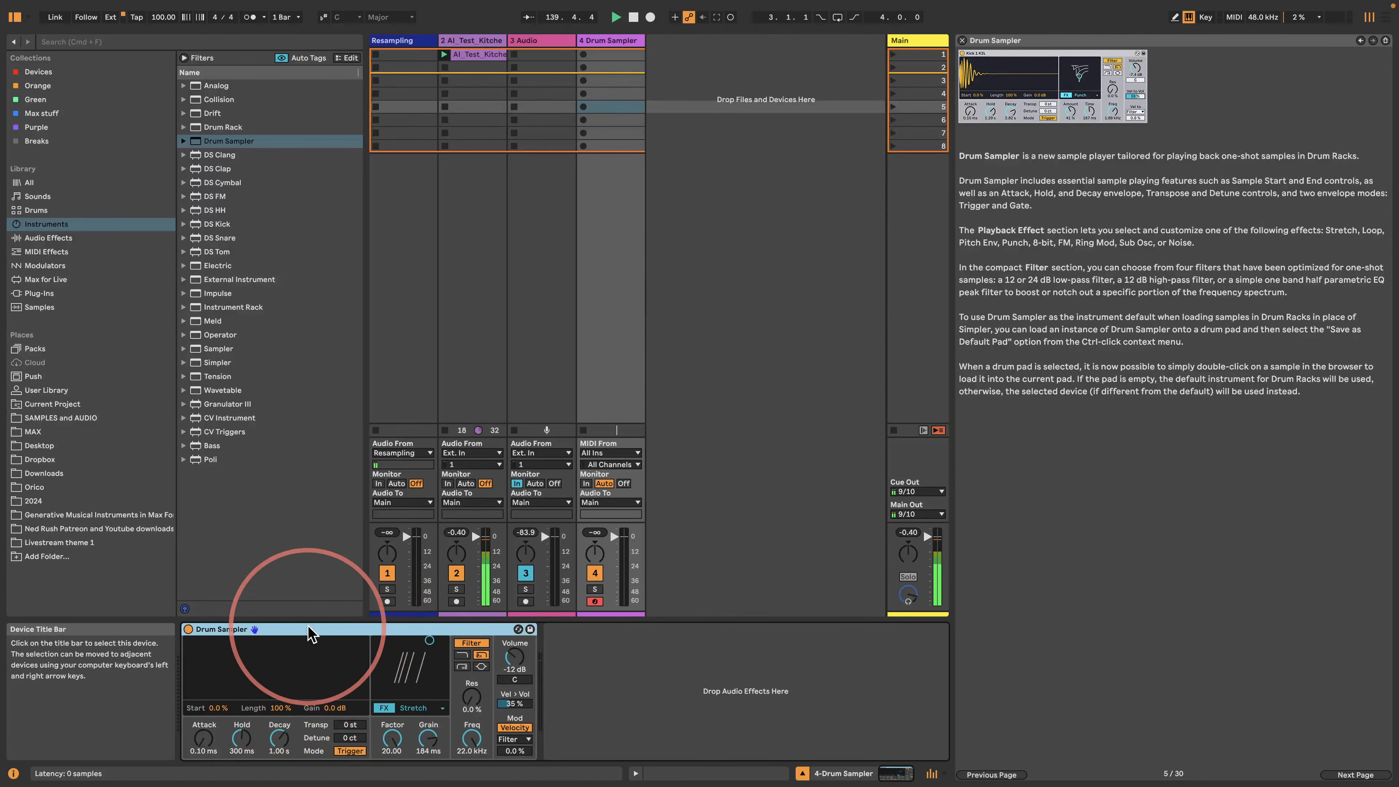
{"action": "key", "text": "Delete"}
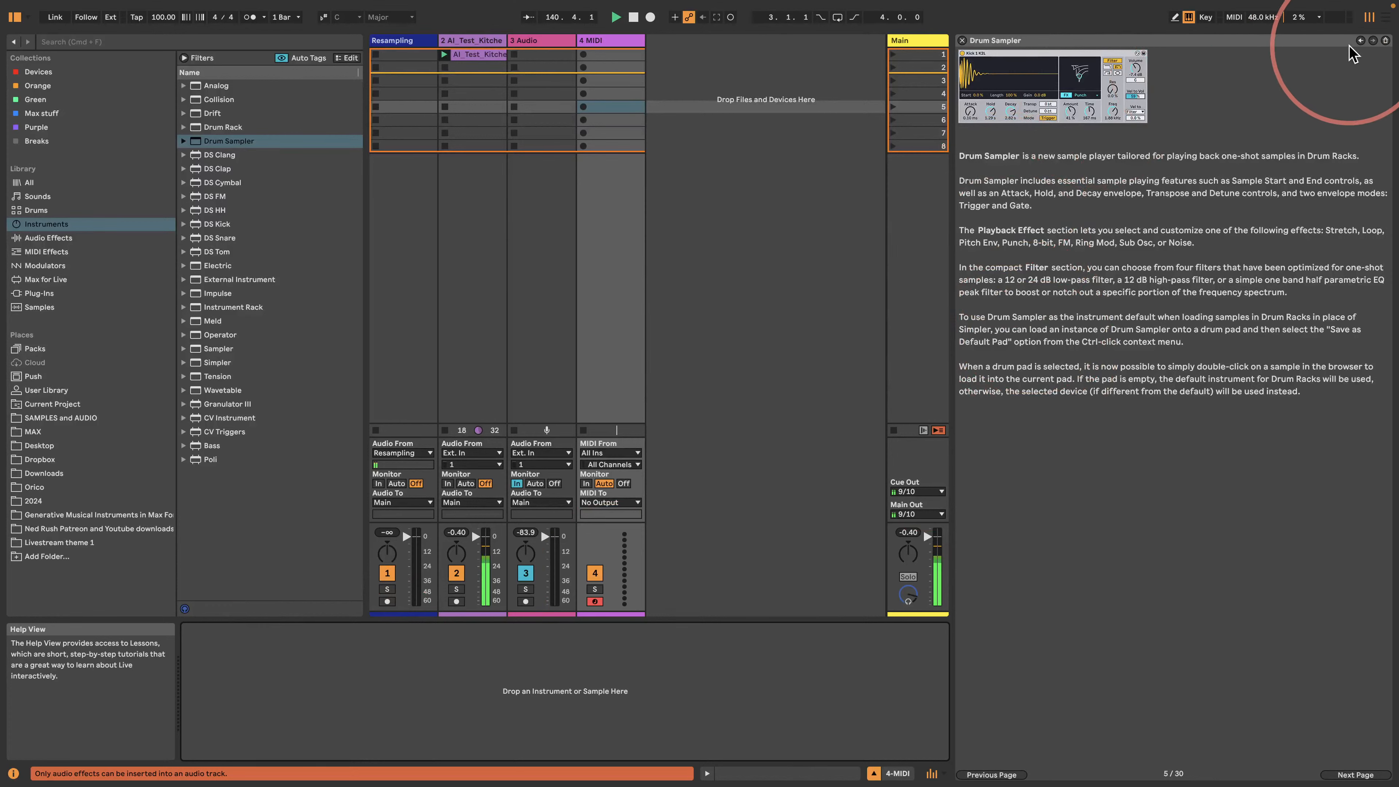
{"action": "left_click", "coordinate": [1360, 42]}
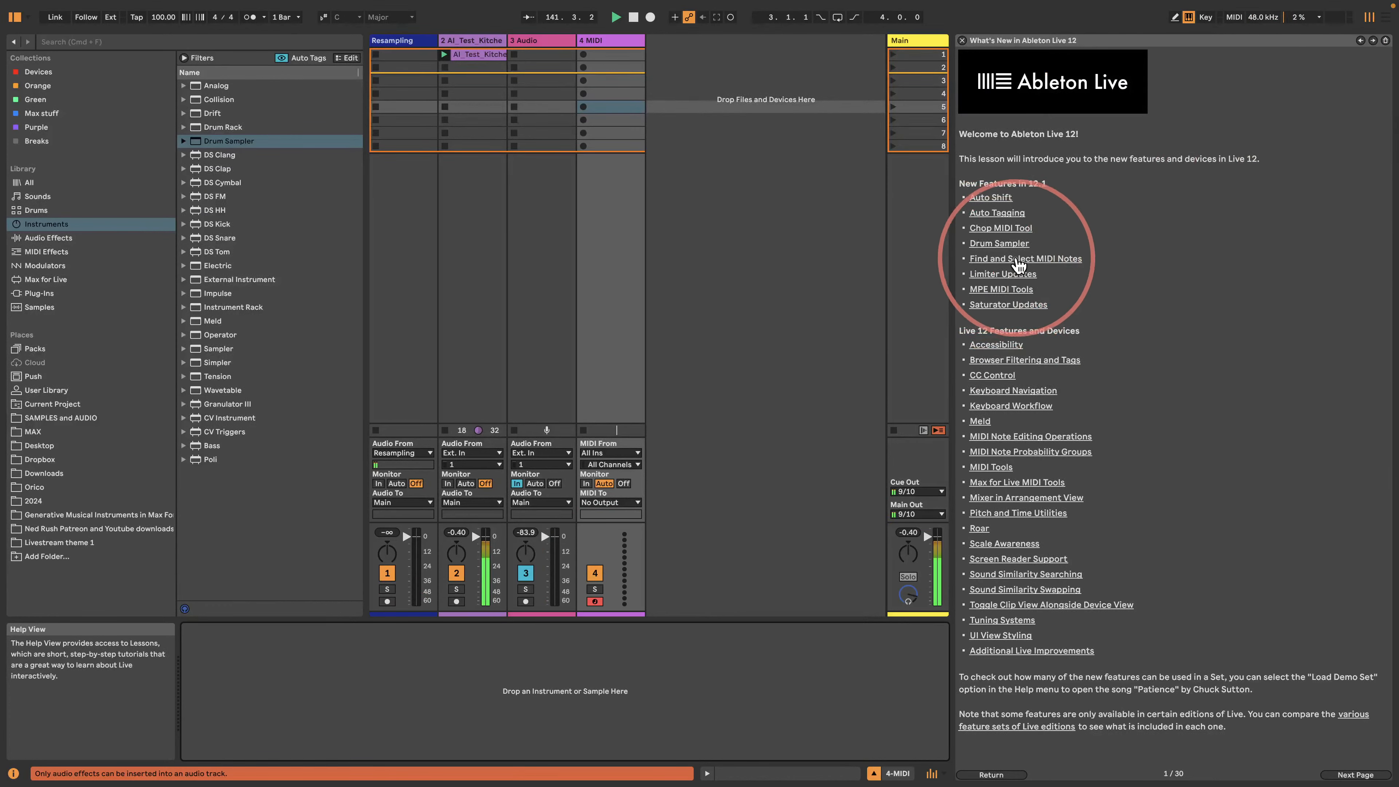
{"action": "left_click", "coordinate": [1027, 260]}
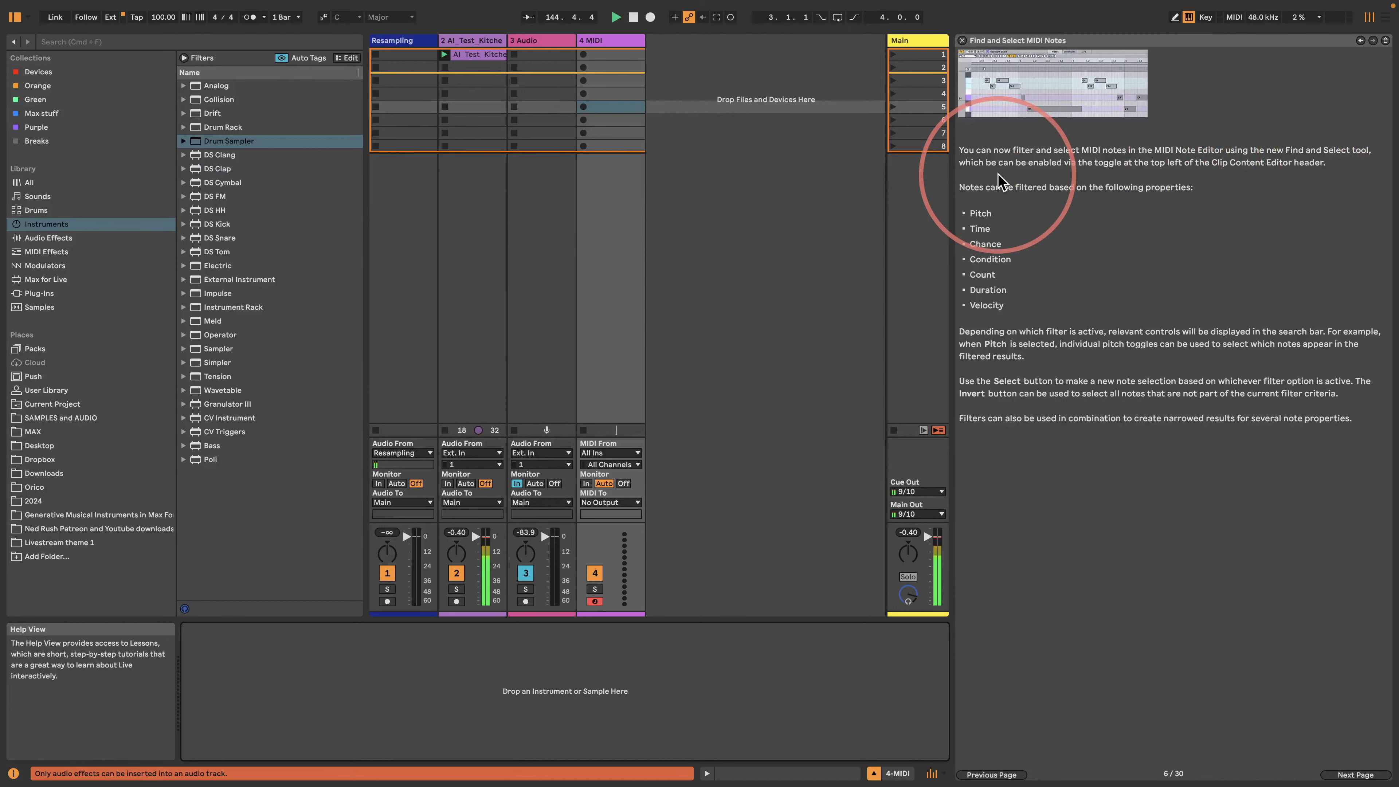
- Create a MIDI clip in scene 5 of the 4 MIDI track, enlarge its note editor and enable Find and Select
{"action": "double_click", "coordinate": [627, 108]}
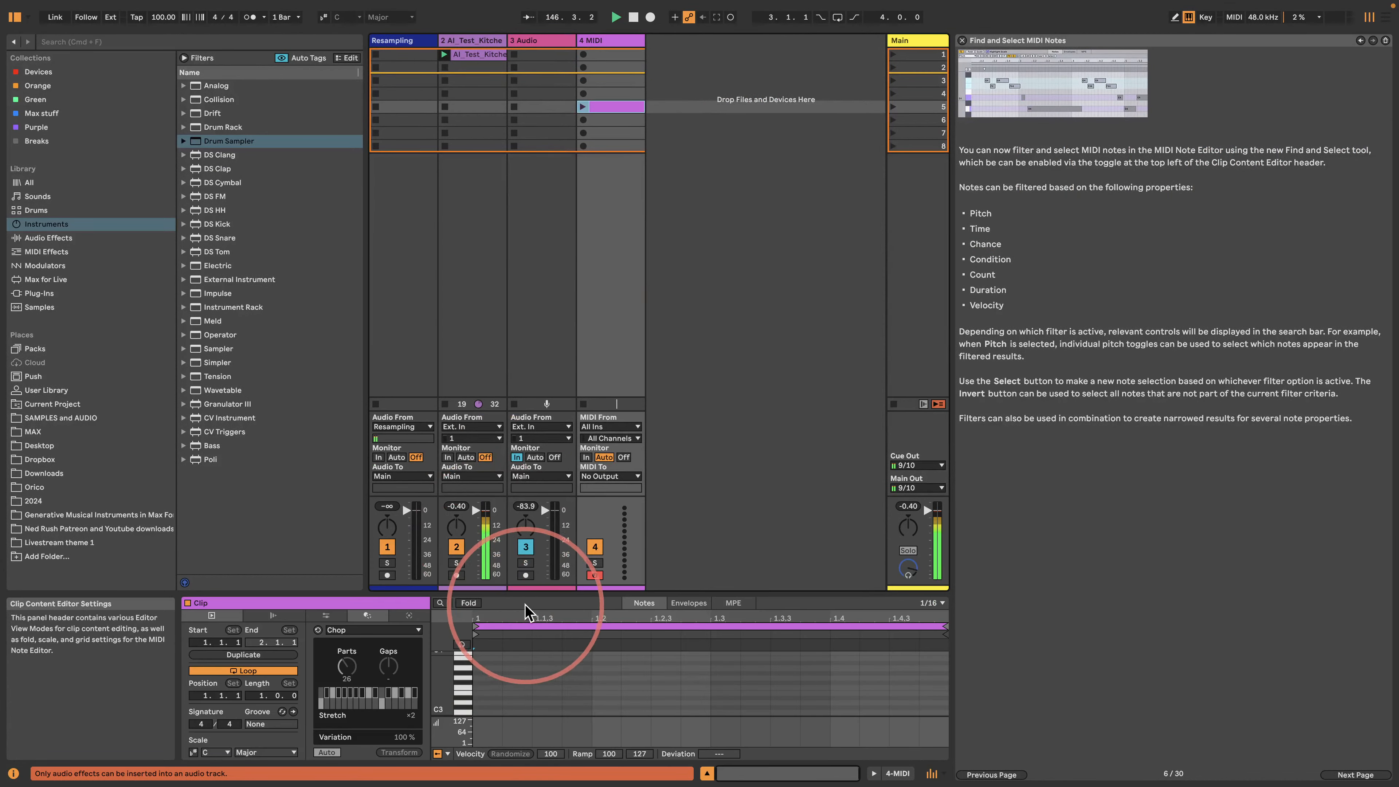
{"action": "left_click_drag", "start_coordinate": [502, 593], "coordinate": [500, 406]}
{"action": "left_click", "coordinate": [440, 419]}
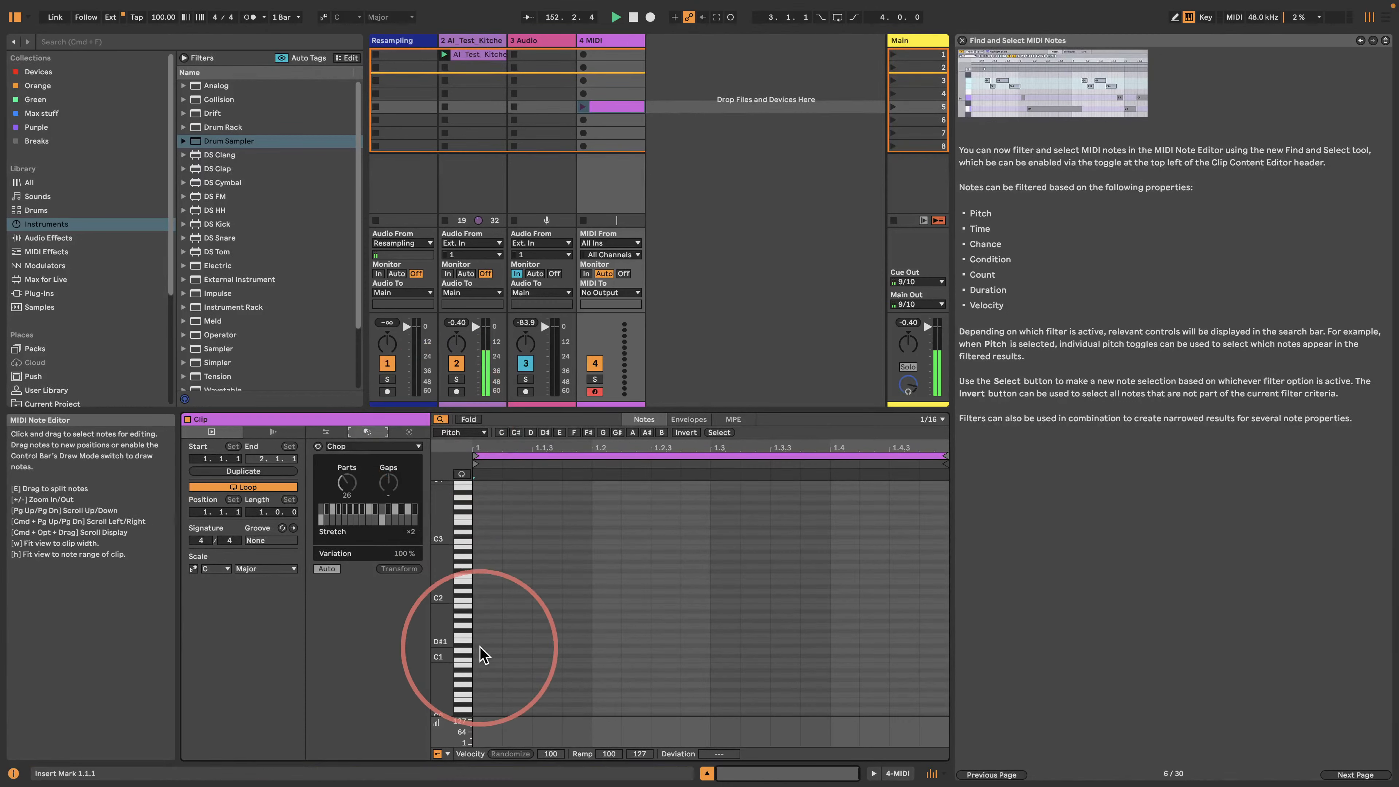
- Draw eleven 1/16 notes at varied pitches between C1 and C3 across the one-bar clip
{"action": "double_click", "coordinate": [486, 637]}
{"action": "double_click", "coordinate": [530, 577]}
{"action": "left_click", "coordinate": [556, 608]}
{"action": "double_click", "coordinate": [546, 610]}
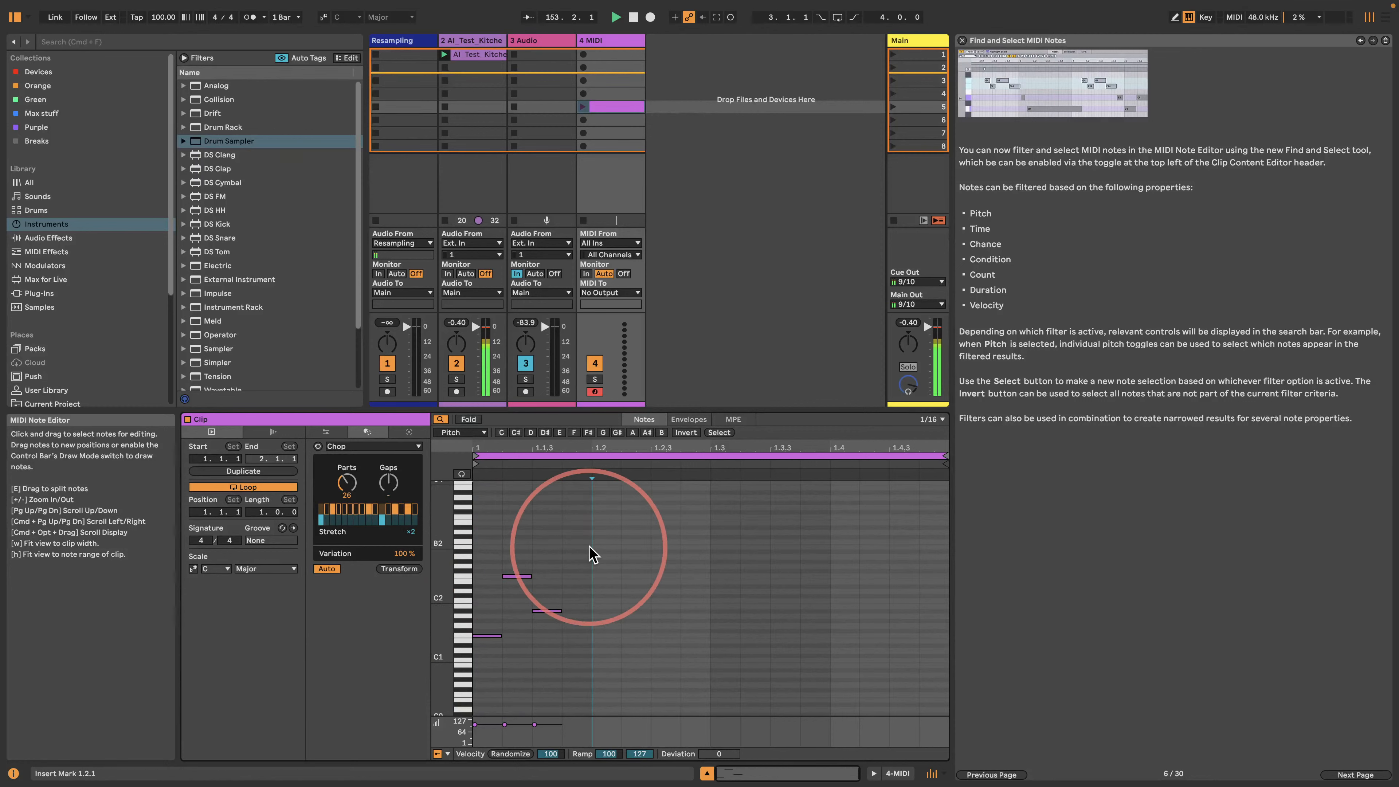
{"action": "double_click", "coordinate": [576, 546]}
{"action": "double_click", "coordinate": [605, 595]}
{"action": "double_click", "coordinate": [635, 546]}
{"action": "double_click", "coordinate": [696, 591]}
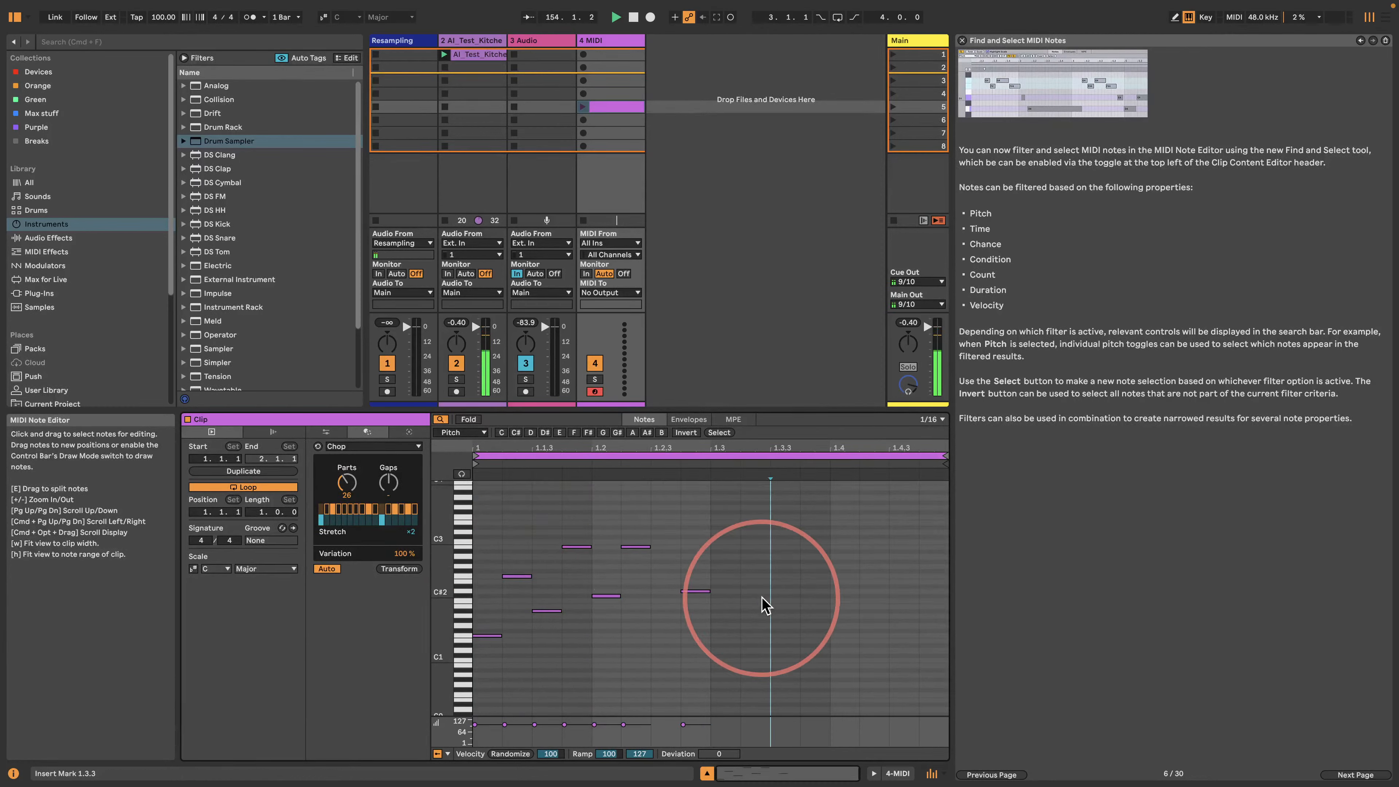
{"action": "double_click", "coordinate": [755, 596]}
{"action": "double_click", "coordinate": [785, 556]}
{"action": "double_click", "coordinate": [815, 551]}
{"action": "left_click", "coordinate": [895, 557]}
{"action": "double_click", "coordinate": [896, 553]}
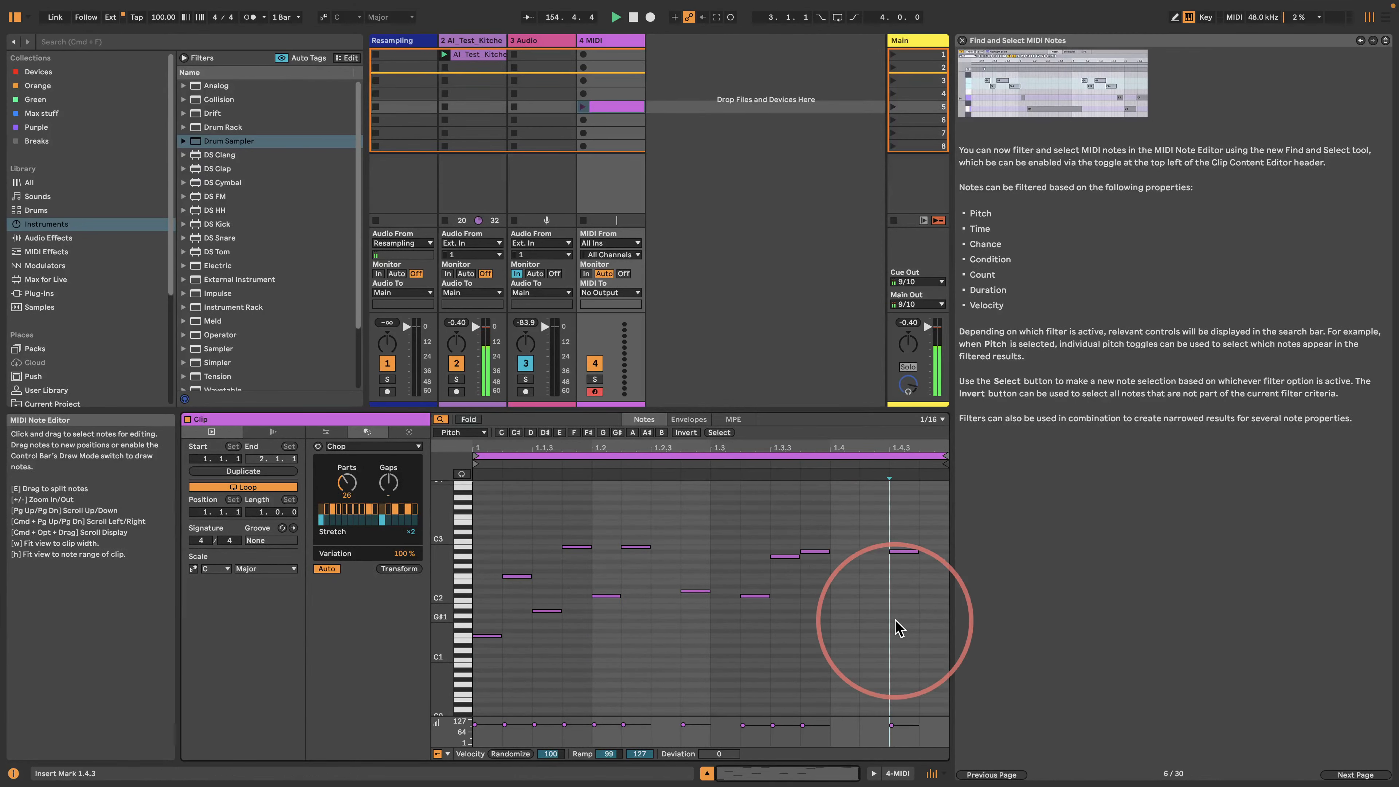
- Filter the clip's notes by the pitches C, D, E, G and F#
{"action": "left_click", "coordinate": [501, 432]}
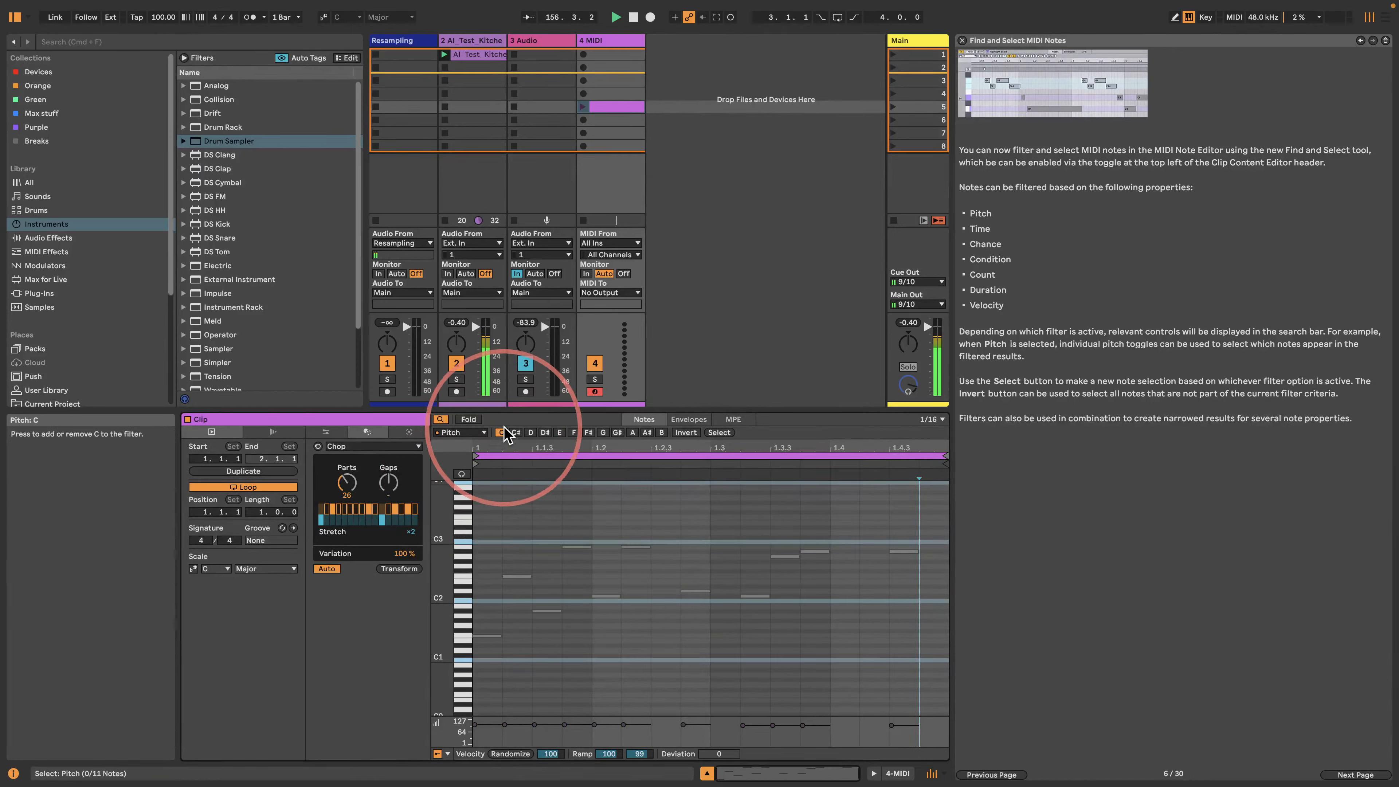
{"action": "mouse_move", "coordinate": [428, 500]}
{"action": "left_mouse_down"}
{"action": "mouse_move", "coordinate": [406, 513]}
{"action": "mouse_move", "coordinate": [444, 535]}
{"action": "mouse_move", "coordinate": [445, 518]}
{"action": "left_mouse_up"}
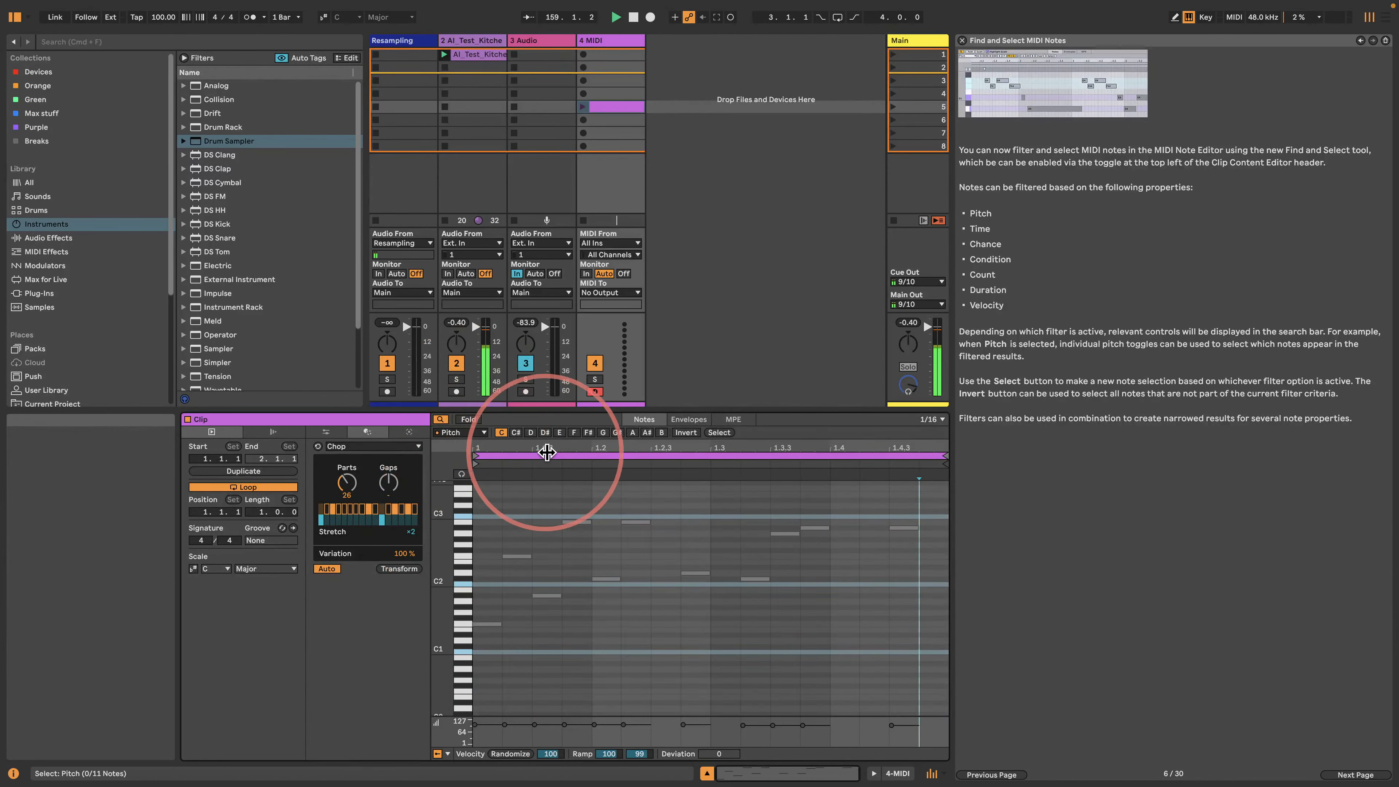
{"action": "left_click", "coordinate": [530, 433]}
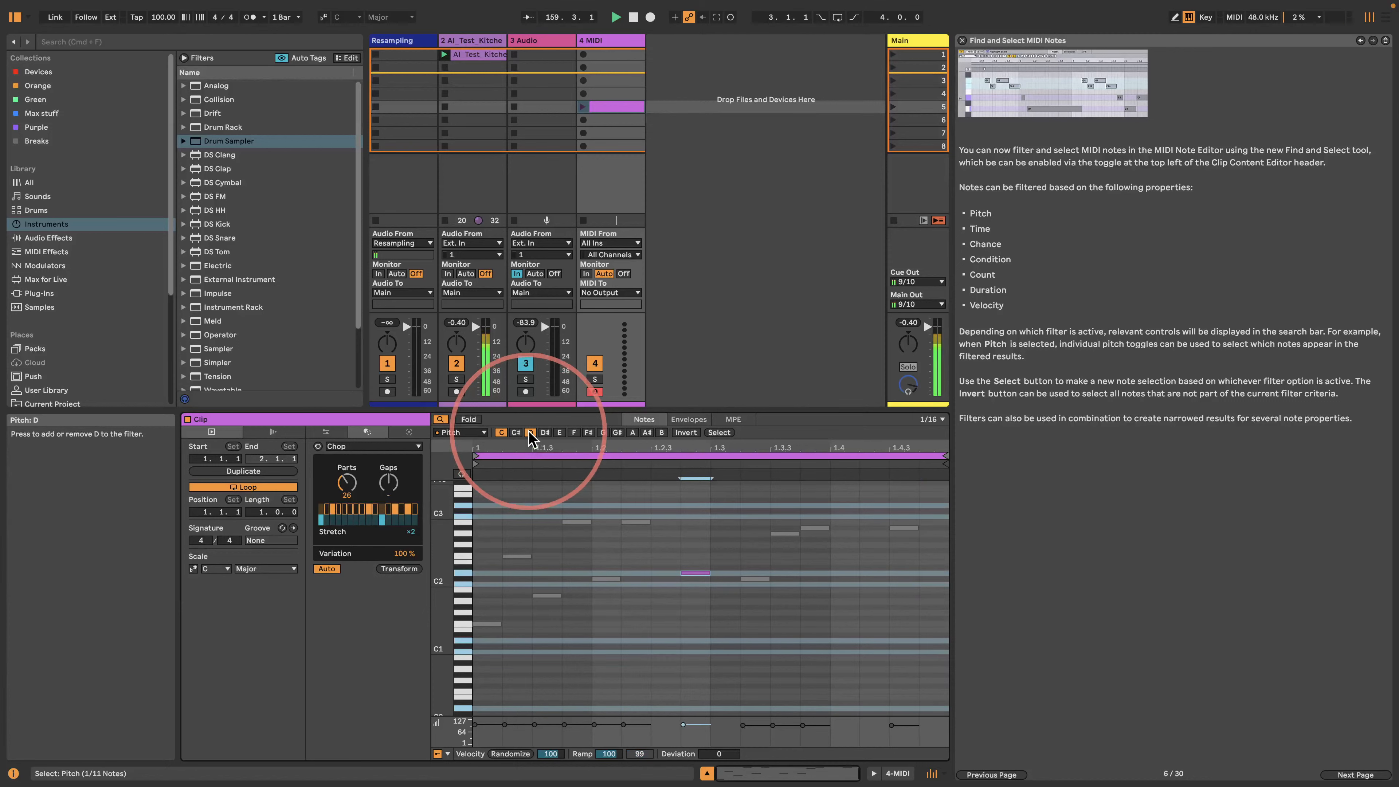
{"action": "left_click", "coordinate": [559, 432]}
{"action": "left_click", "coordinate": [603, 432]}
{"action": "left_click", "coordinate": [588, 432]}
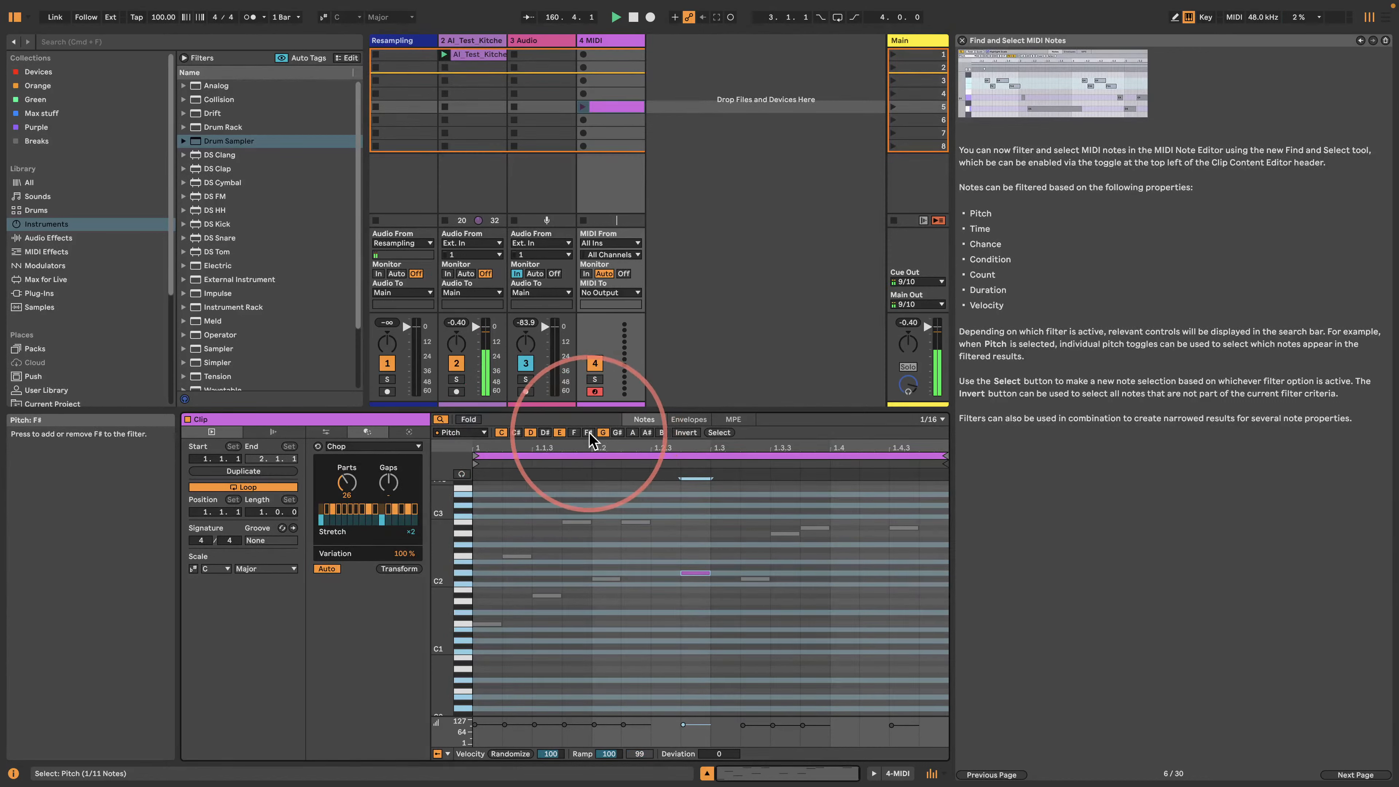
- Clear the pitches C, D, E, F# and G from the pitch filter
{"action": "left_click", "coordinate": [559, 433]}
{"action": "left_click", "coordinate": [501, 432]}
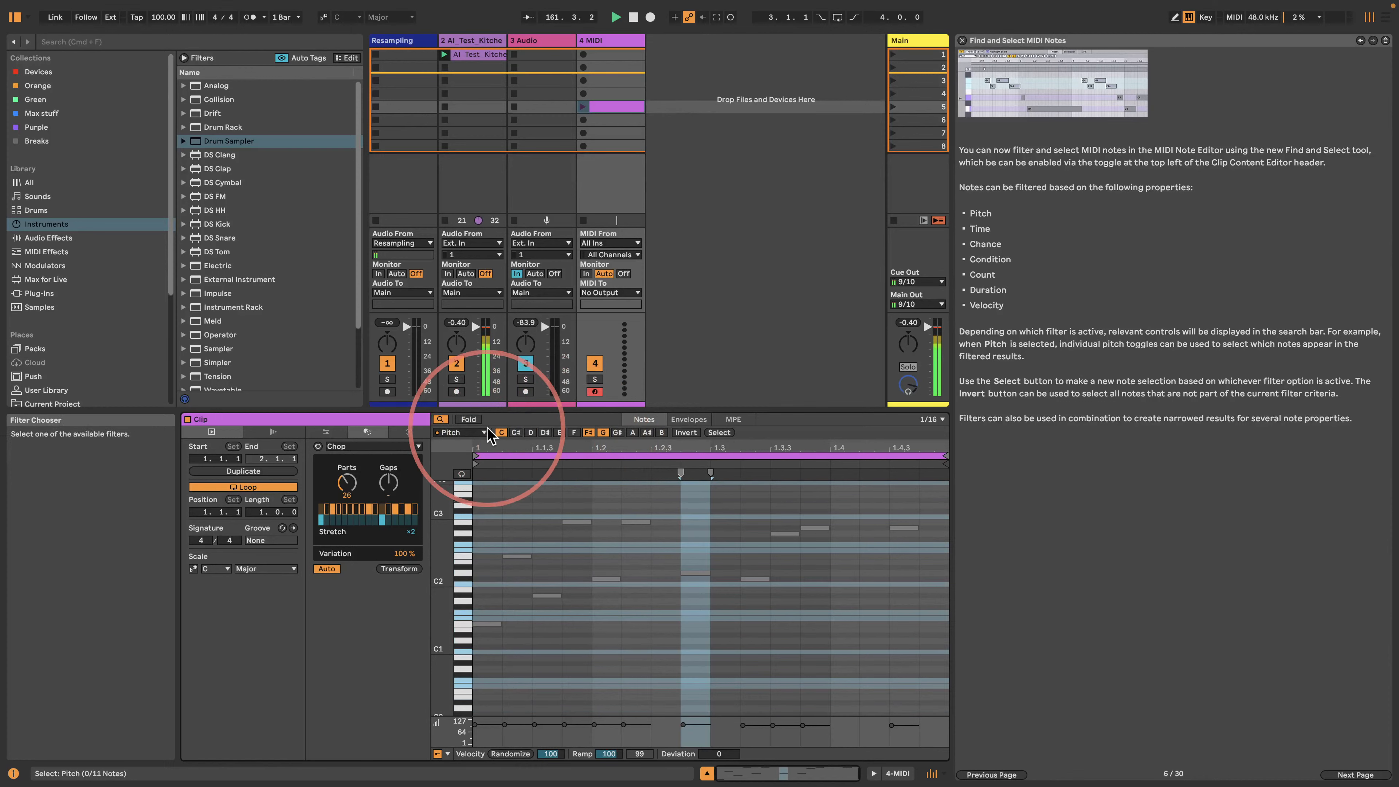
{"action": "left_click", "coordinate": [530, 432]}
{"action": "left_click", "coordinate": [588, 433]}
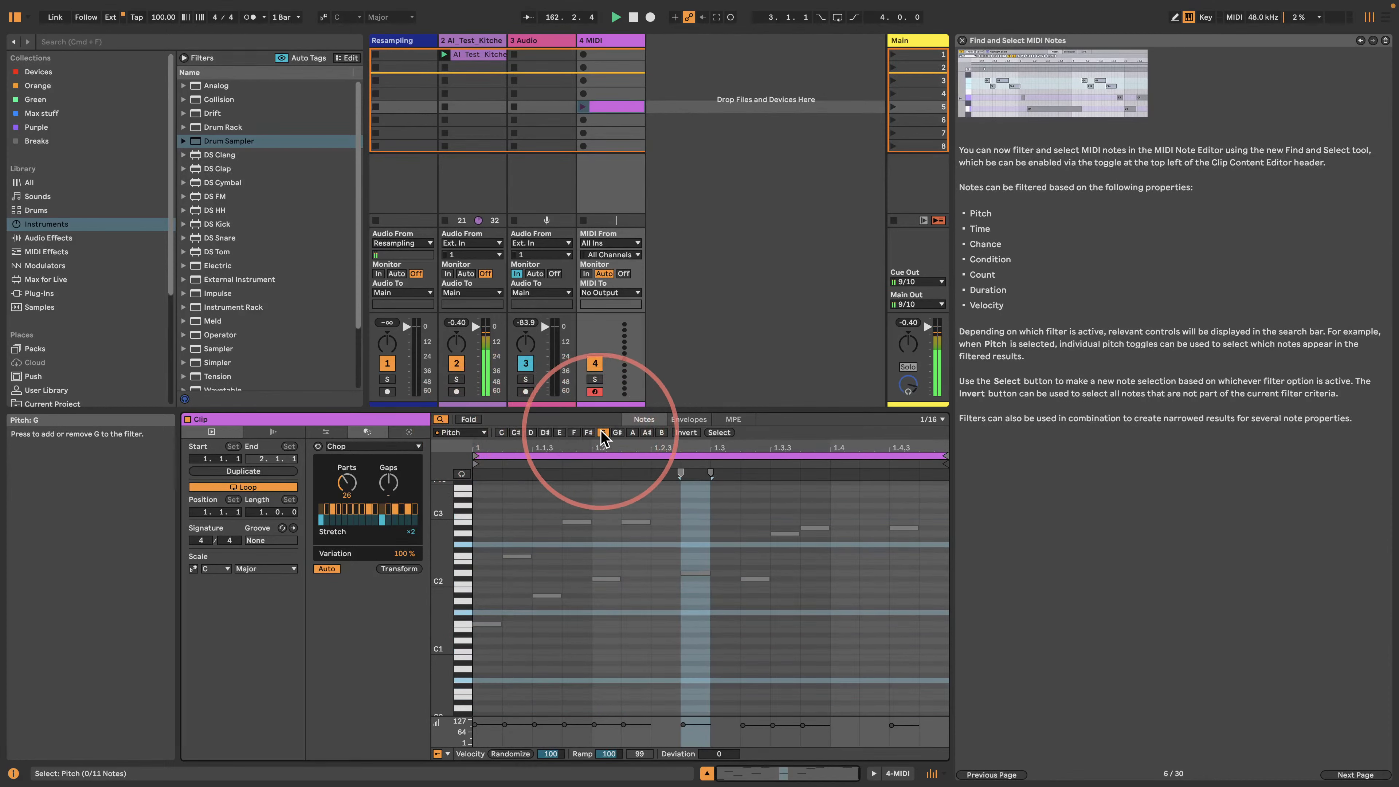
{"action": "left_click", "coordinate": [603, 432]}
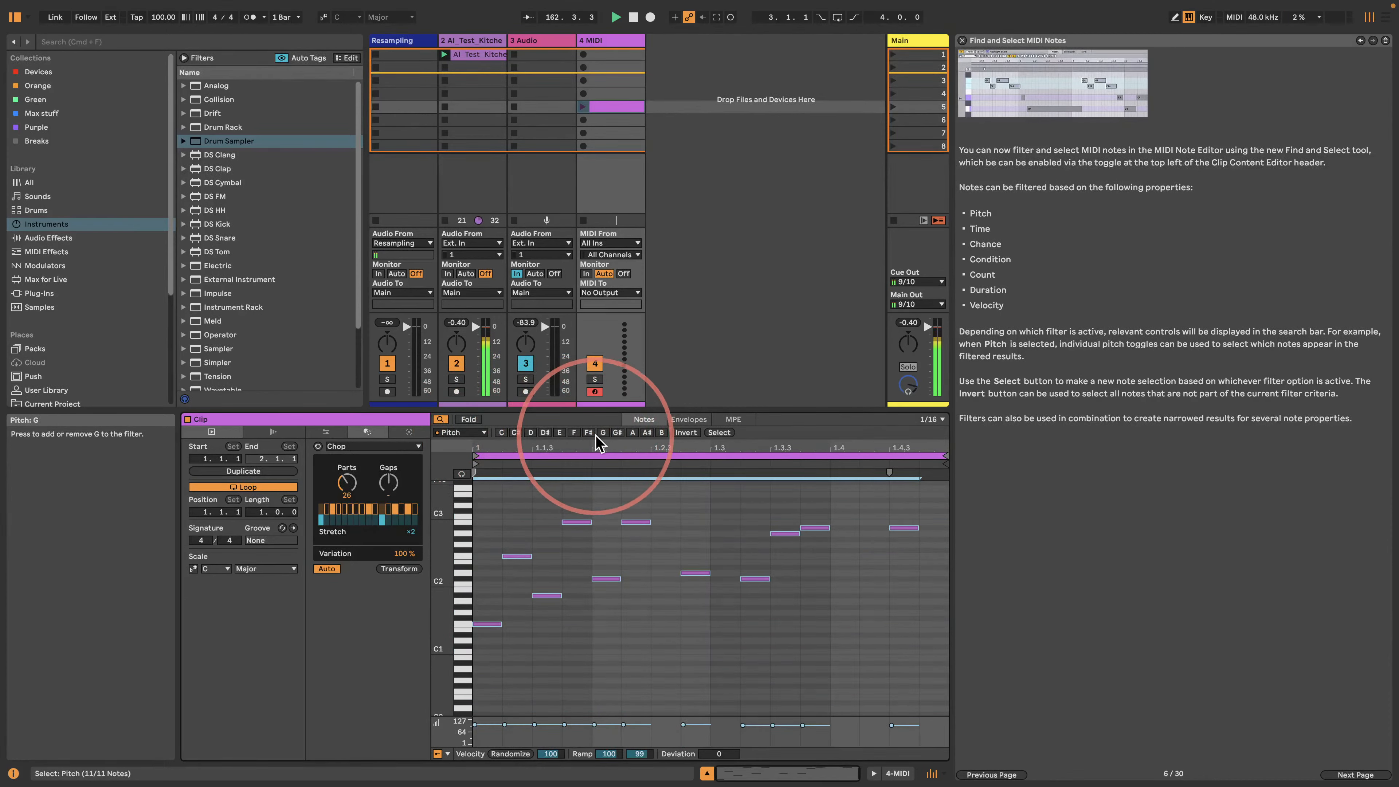
- Select the A# notes with the pitch filter and stretch them so that the last one starts at 1.4.4
{"action": "left_click", "coordinate": [647, 431]}
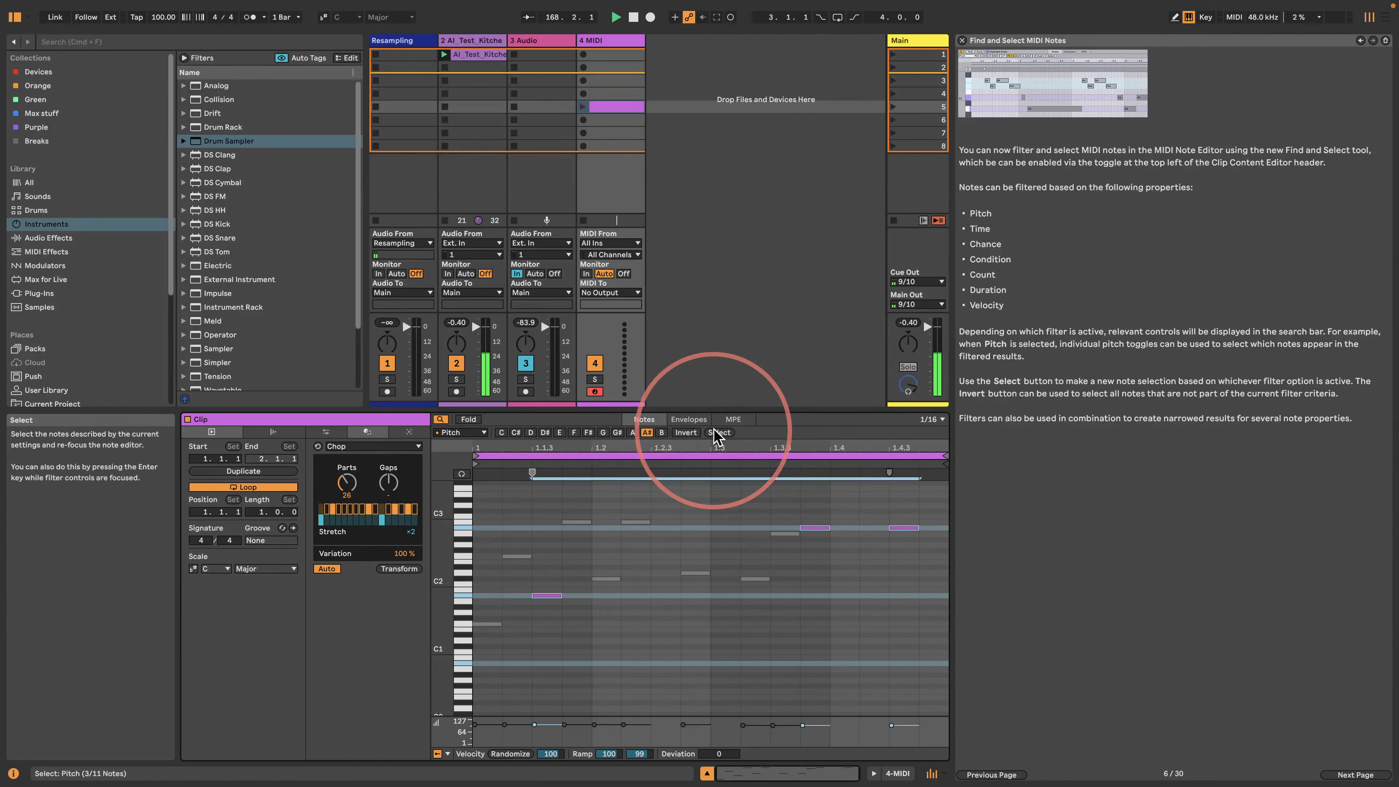
{"action": "mouse_move", "coordinate": [889, 473]}
{"action": "left_mouse_down"}
{"action": "mouse_move", "coordinate": [640, 477]}
{"action": "mouse_move", "coordinate": [771, 520]}
{"action": "mouse_move", "coordinate": [930, 515]}
{"action": "left_mouse_up"}
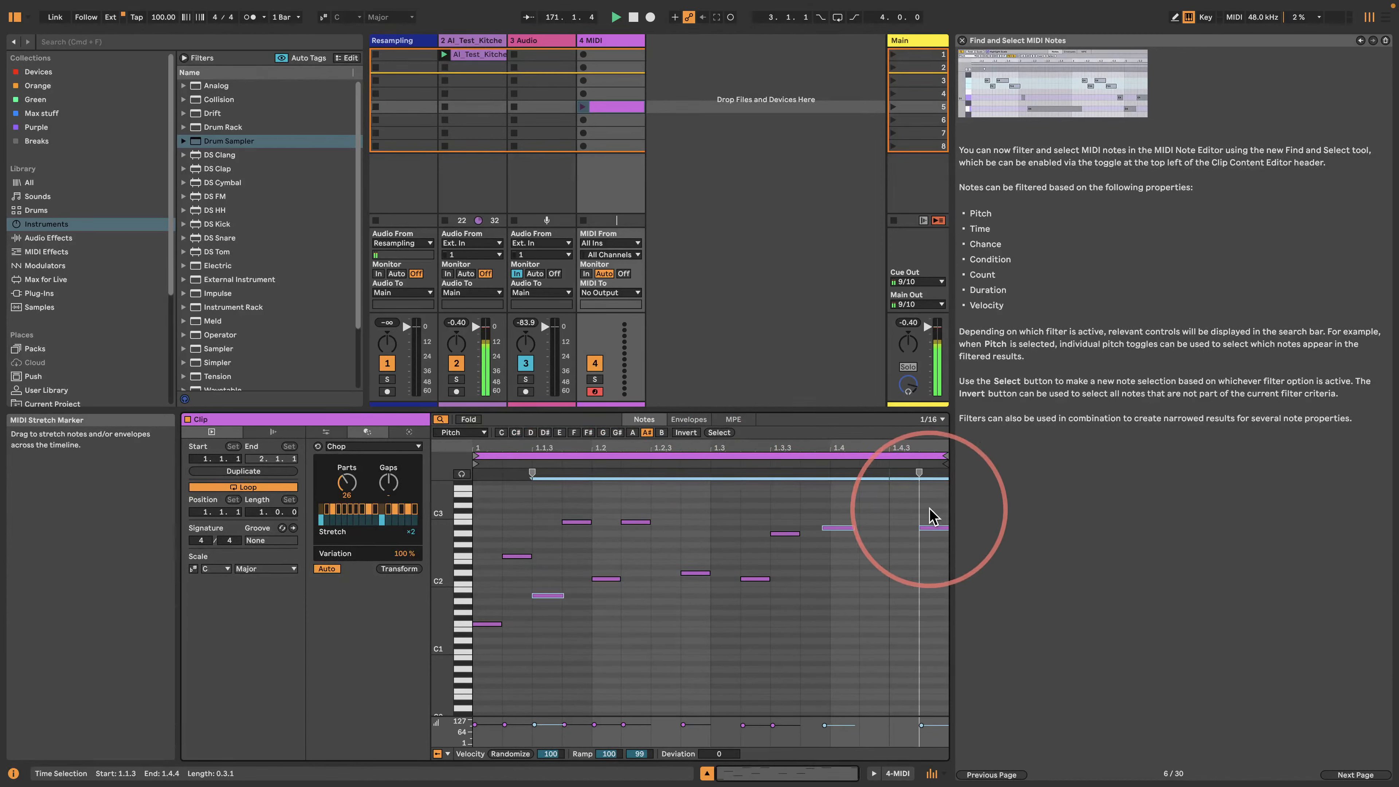
- Switch the note filter from Pitch to Condition
{"action": "left_click", "coordinate": [467, 433]}
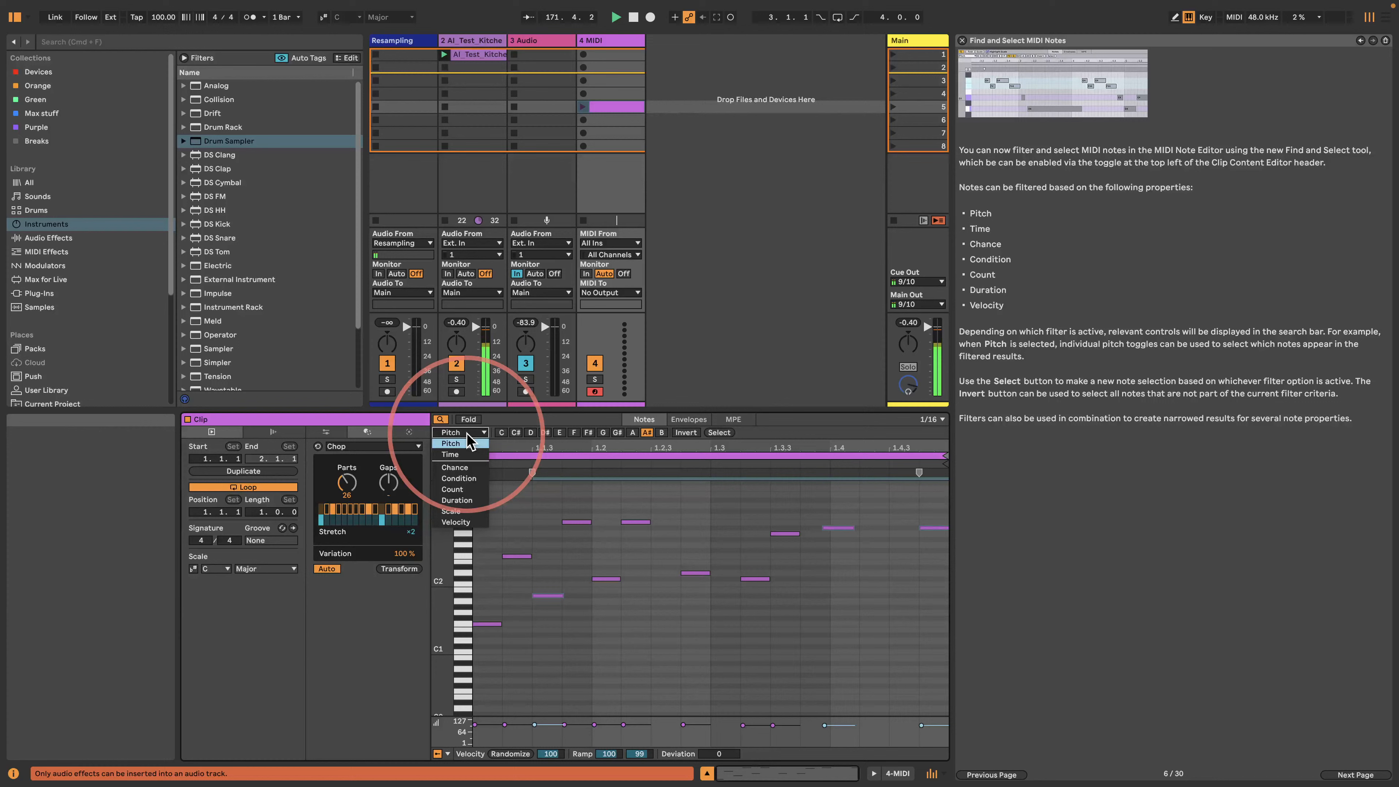
{"action": "left_click", "coordinate": [459, 478]}
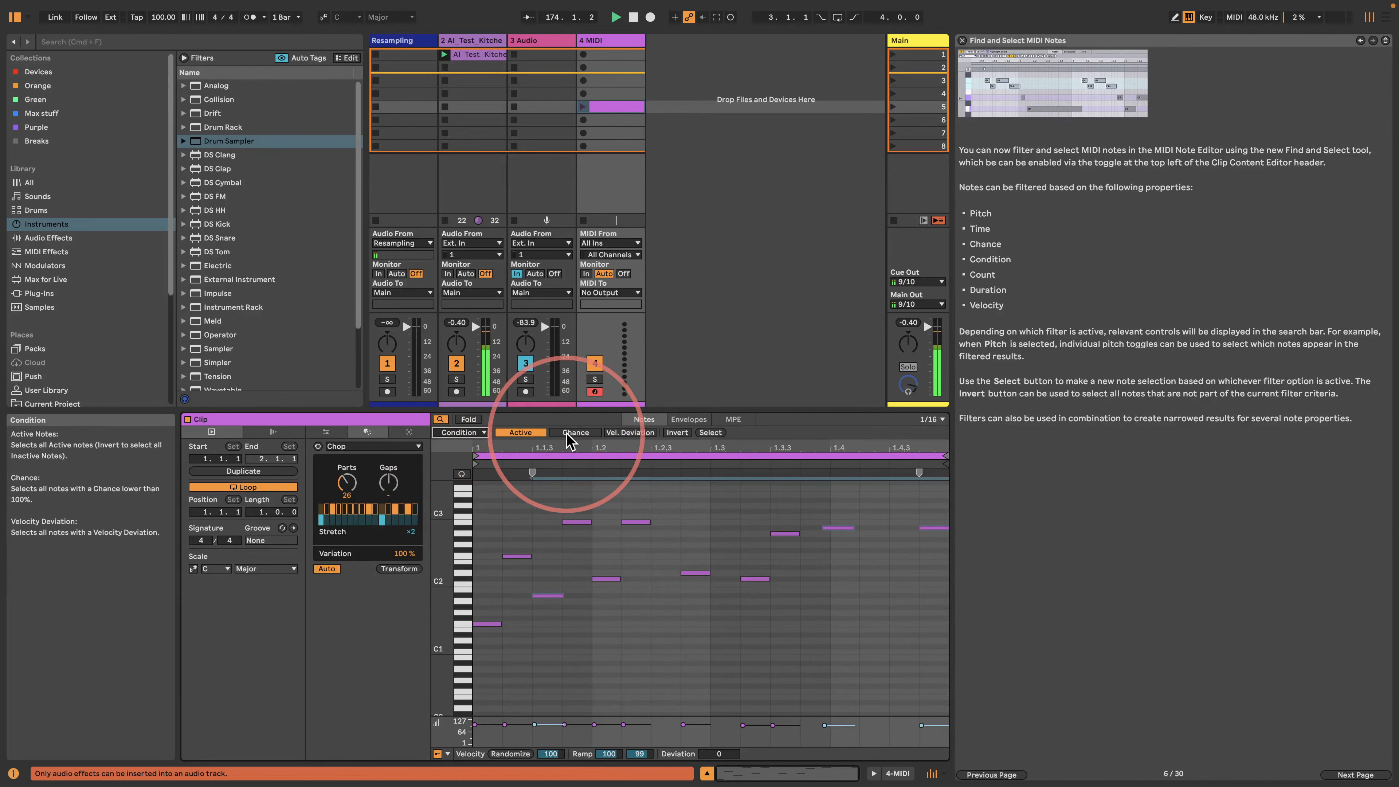
{"action": "left_click", "coordinate": [477, 433]}
{"action": "left_click", "coordinate": [477, 434]}
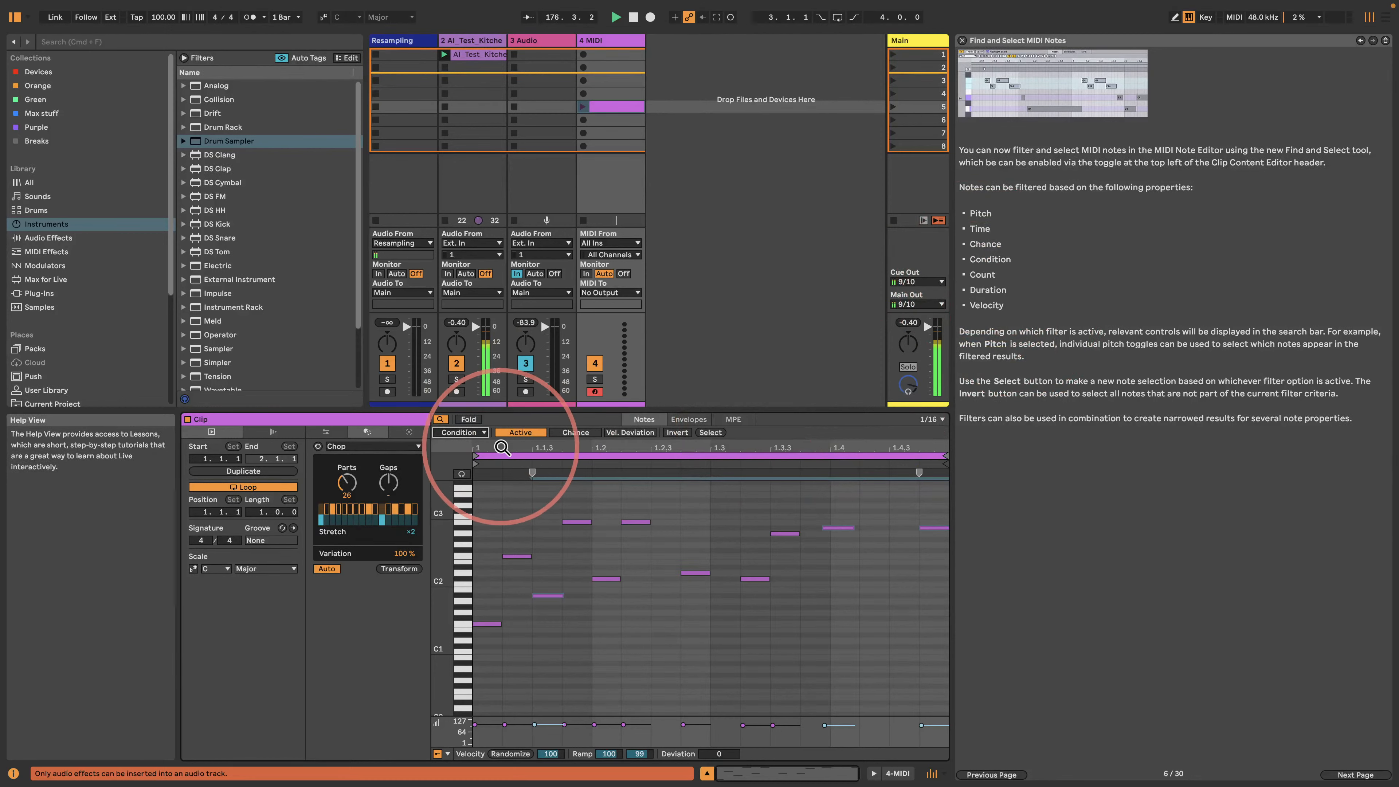
{"action": "left_click", "coordinate": [474, 432]}
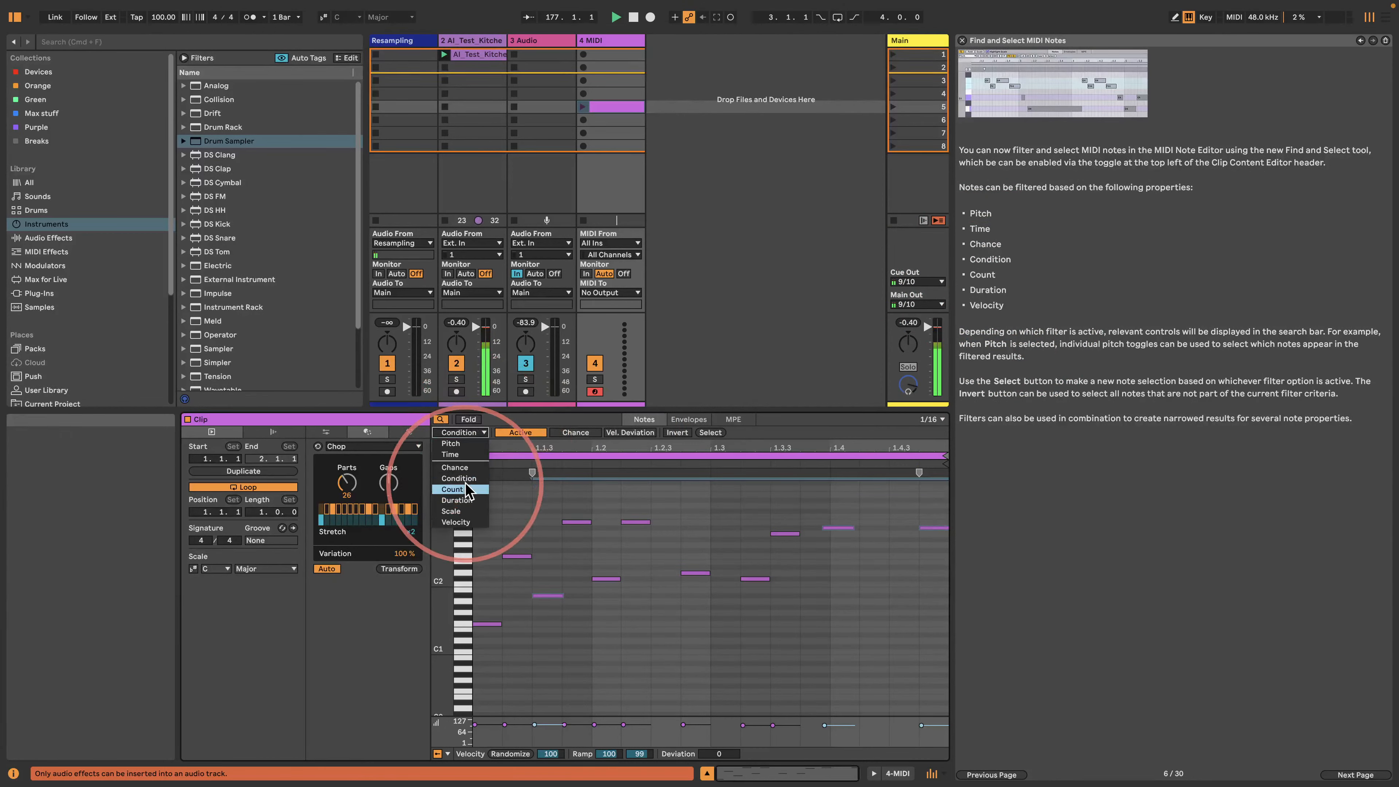
{"action": "left_click", "coordinate": [561, 596]}
{"action": "right_click", "coordinate": [562, 596]}
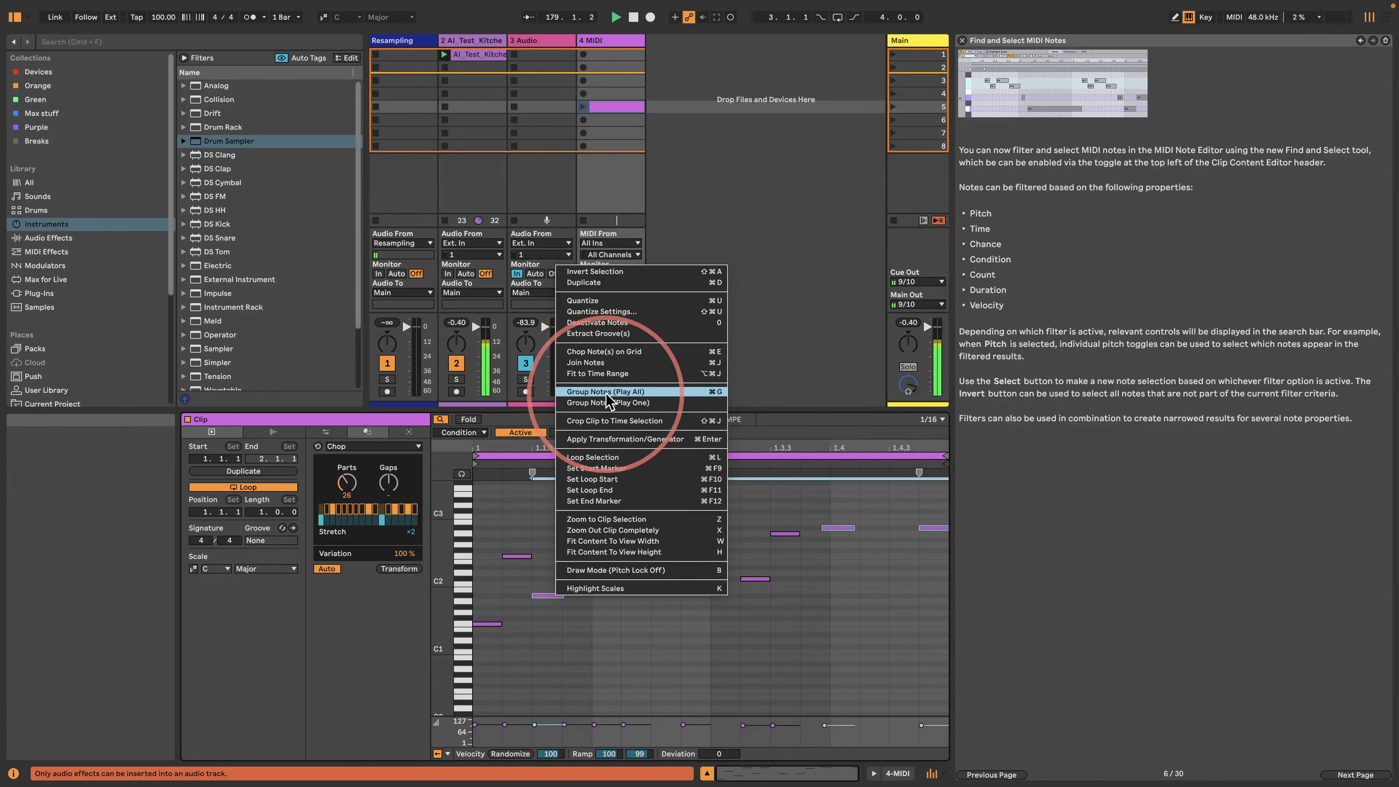
{"action": "left_click", "coordinate": [584, 480]}
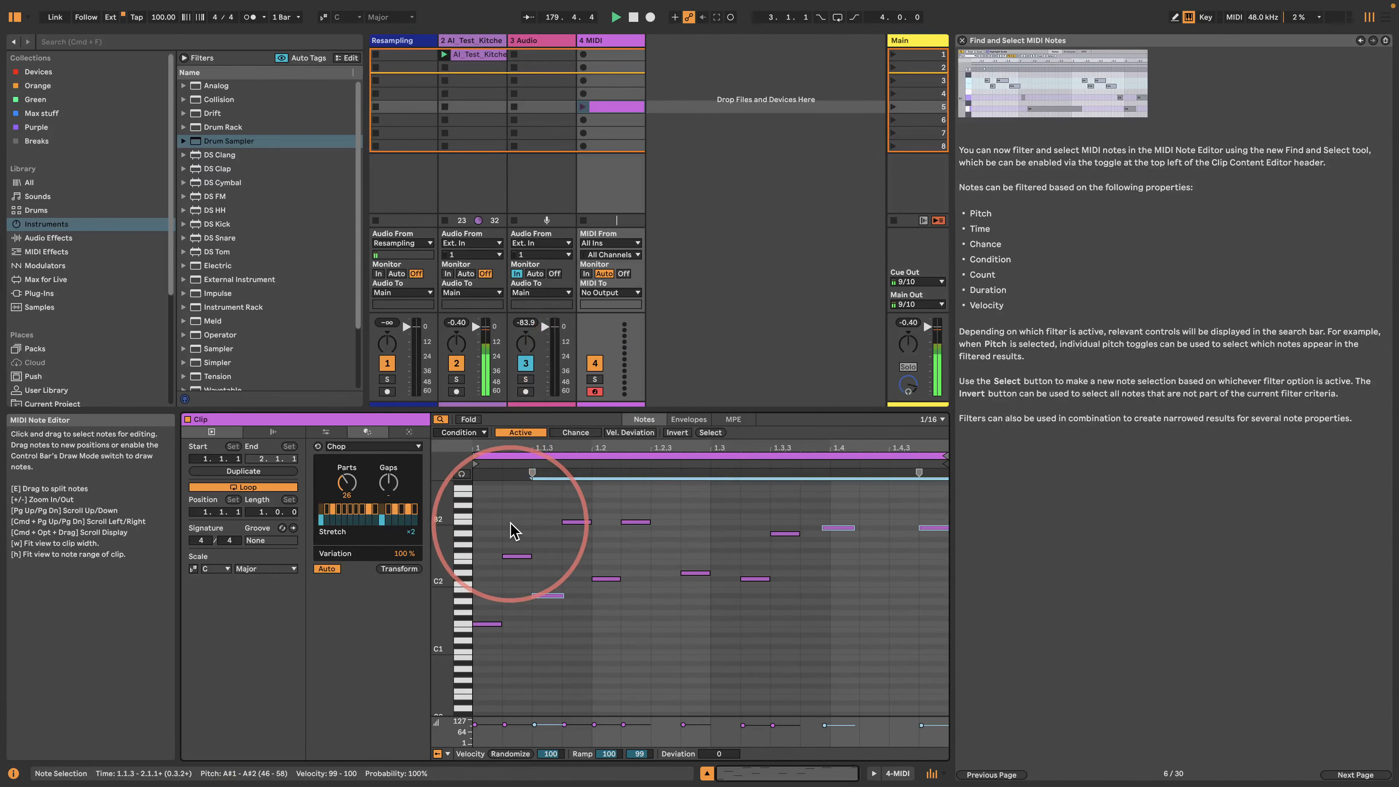
{"action": "left_click", "coordinate": [460, 432]}
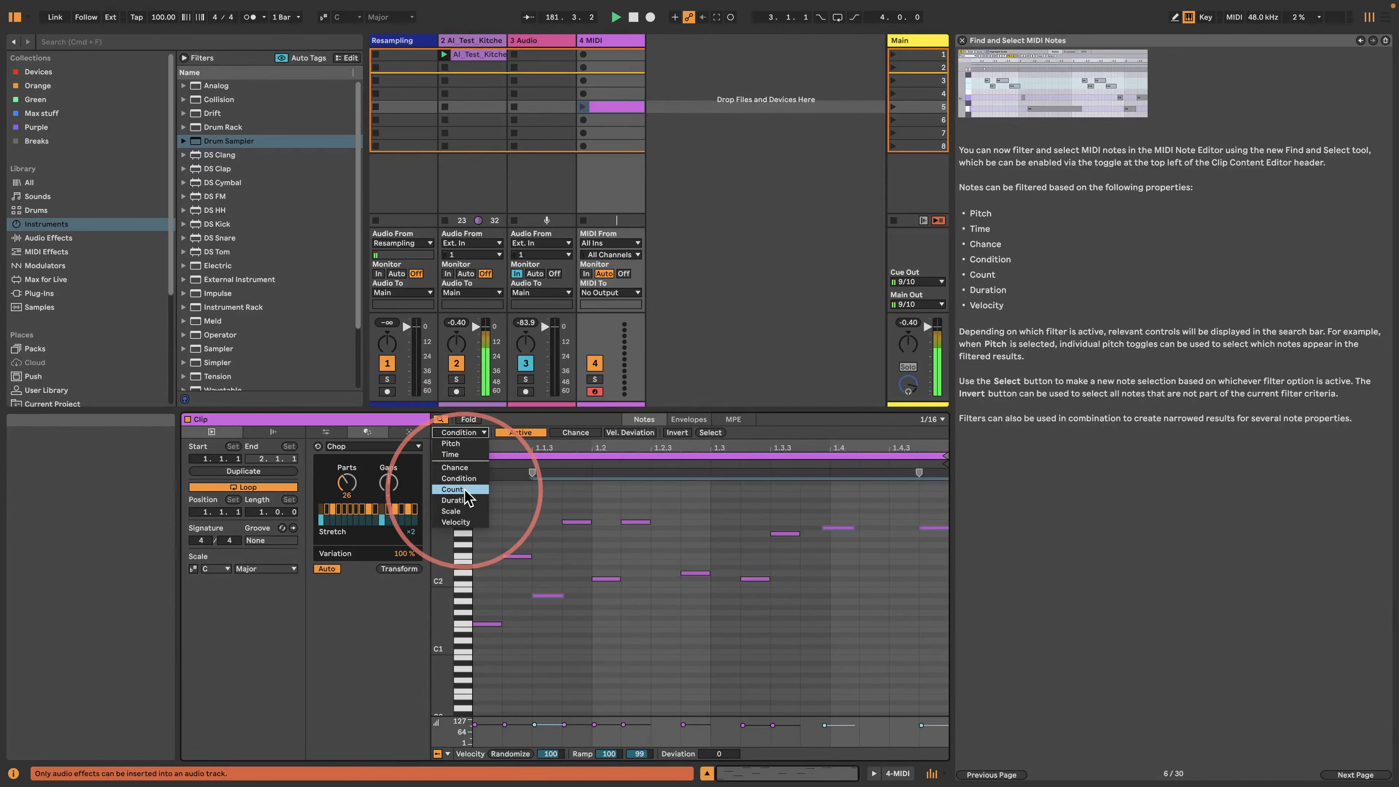
{"action": "left_click", "coordinate": [605, 506]}
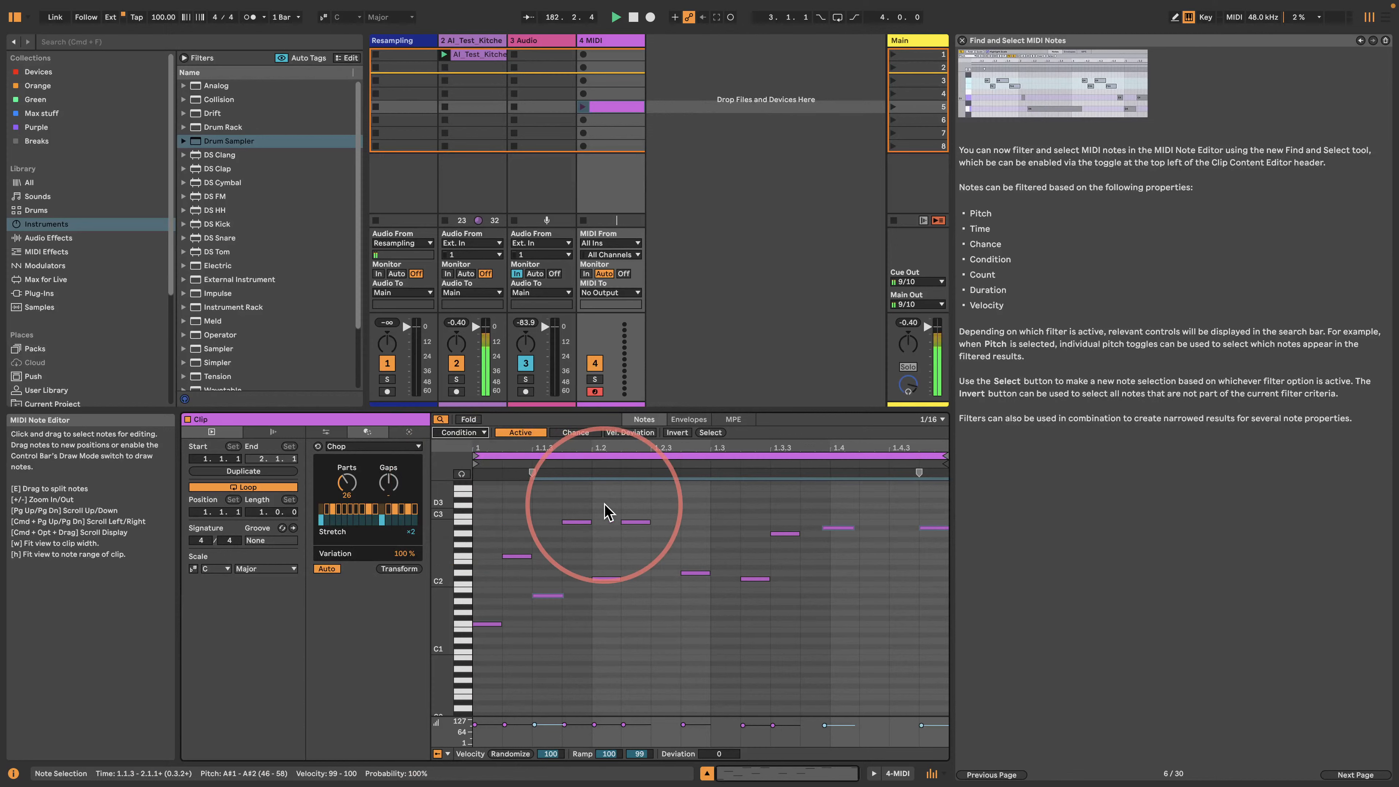
- Switch the note filter to Velocity and lower the velocity of the D2 note at 1.2.4 to 26
{"action": "left_click", "coordinate": [472, 433]}
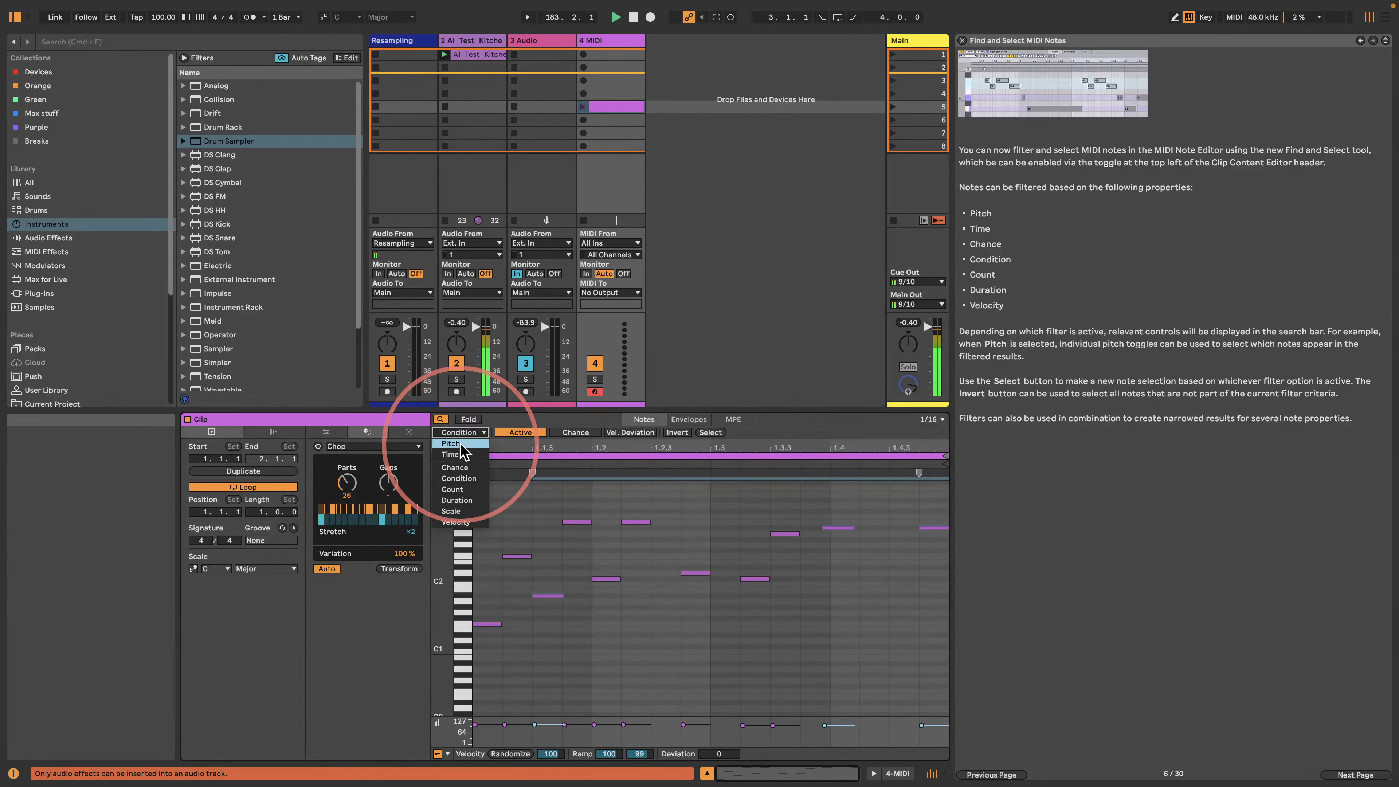
{"action": "left_click", "coordinate": [460, 522]}
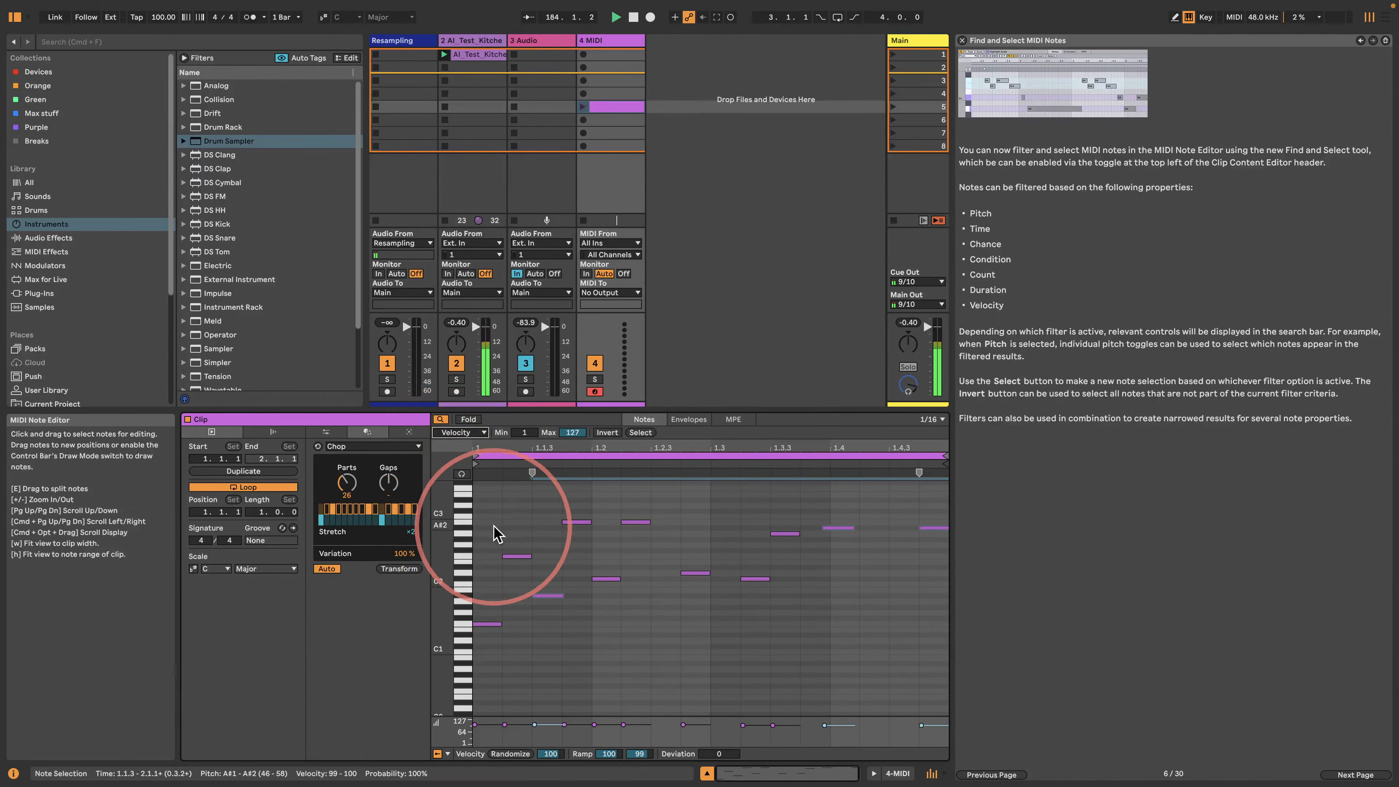
{"action": "left_click", "coordinate": [683, 724]}
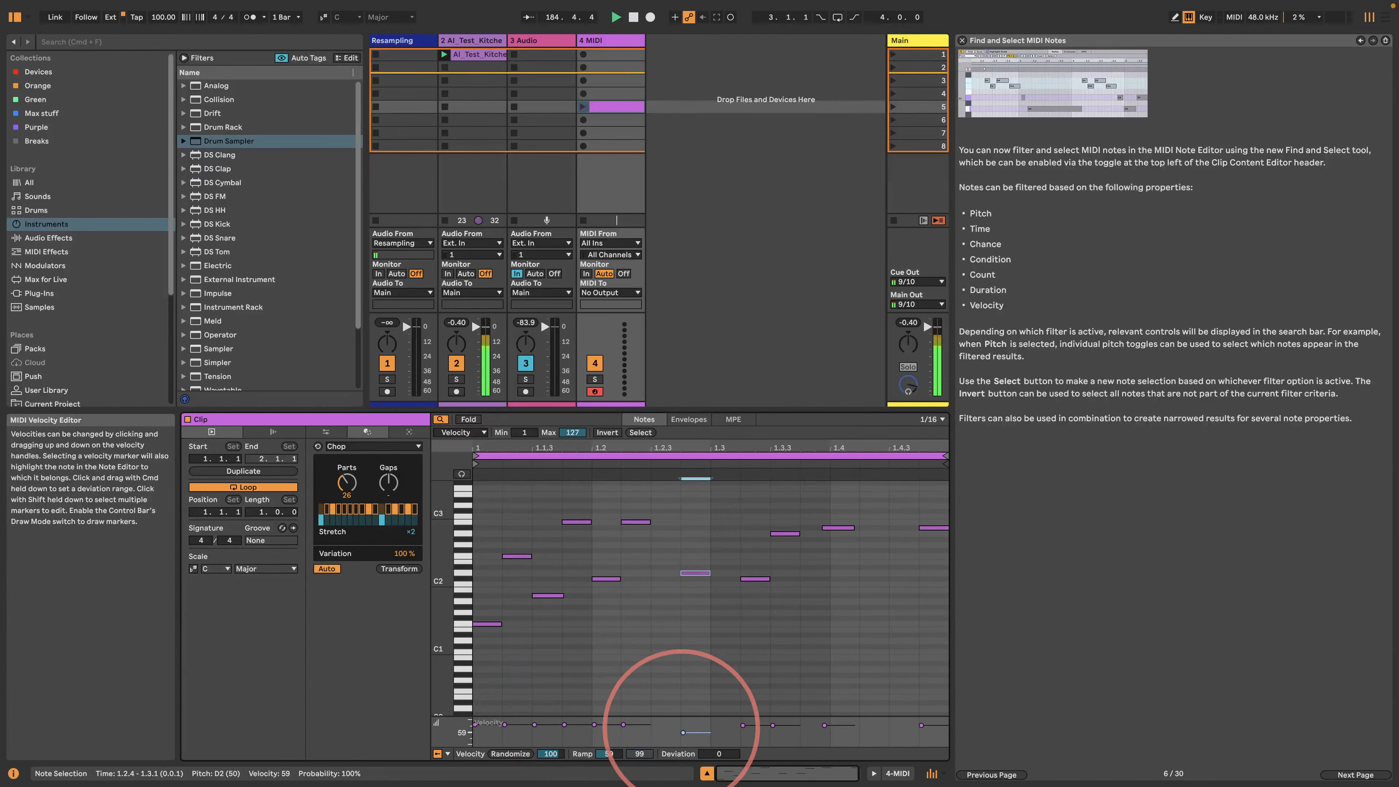
{"action": "left_click_drag", "start_coordinate": [682, 724], "coordinate": [684, 739]}
{"action": "left_click", "coordinate": [689, 600]}
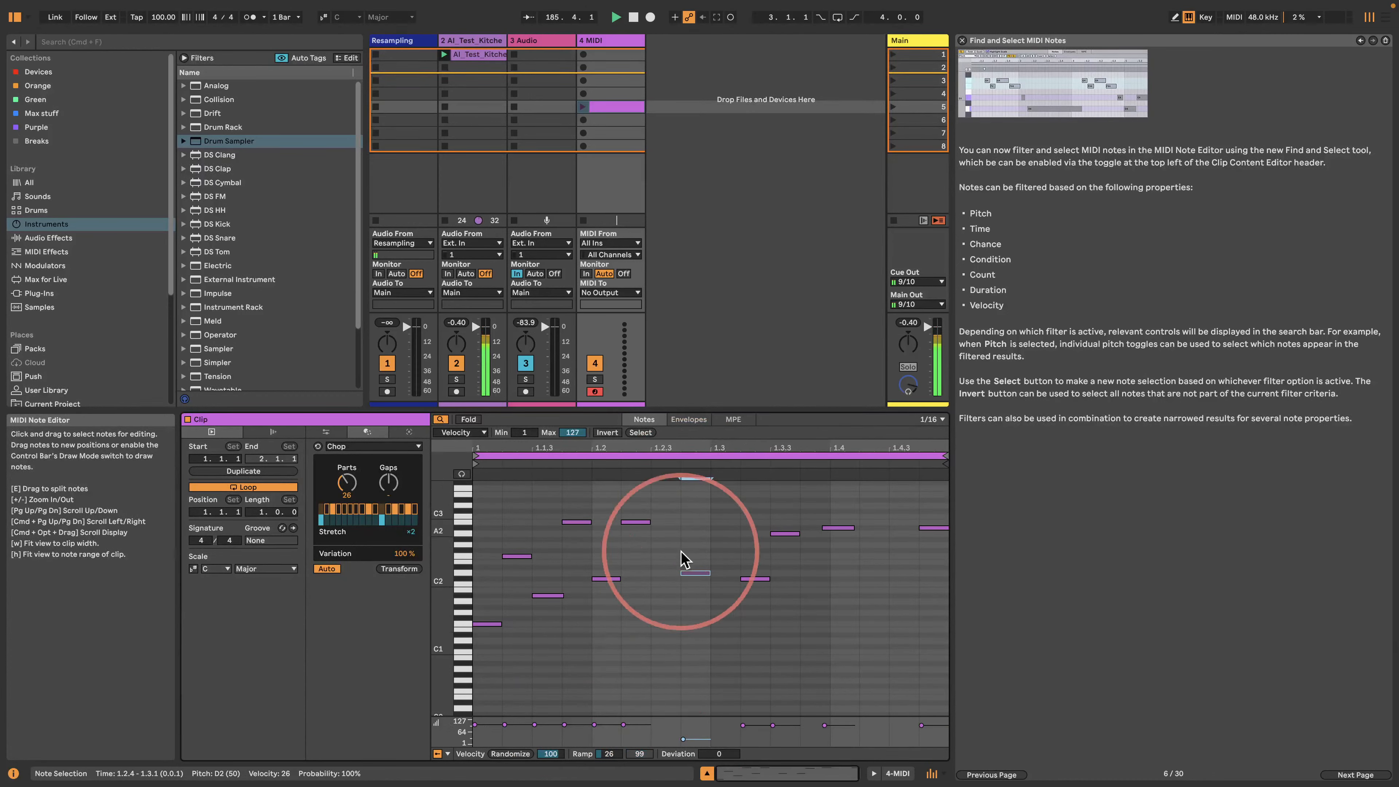
{"action": "left_click", "coordinate": [683, 738]}
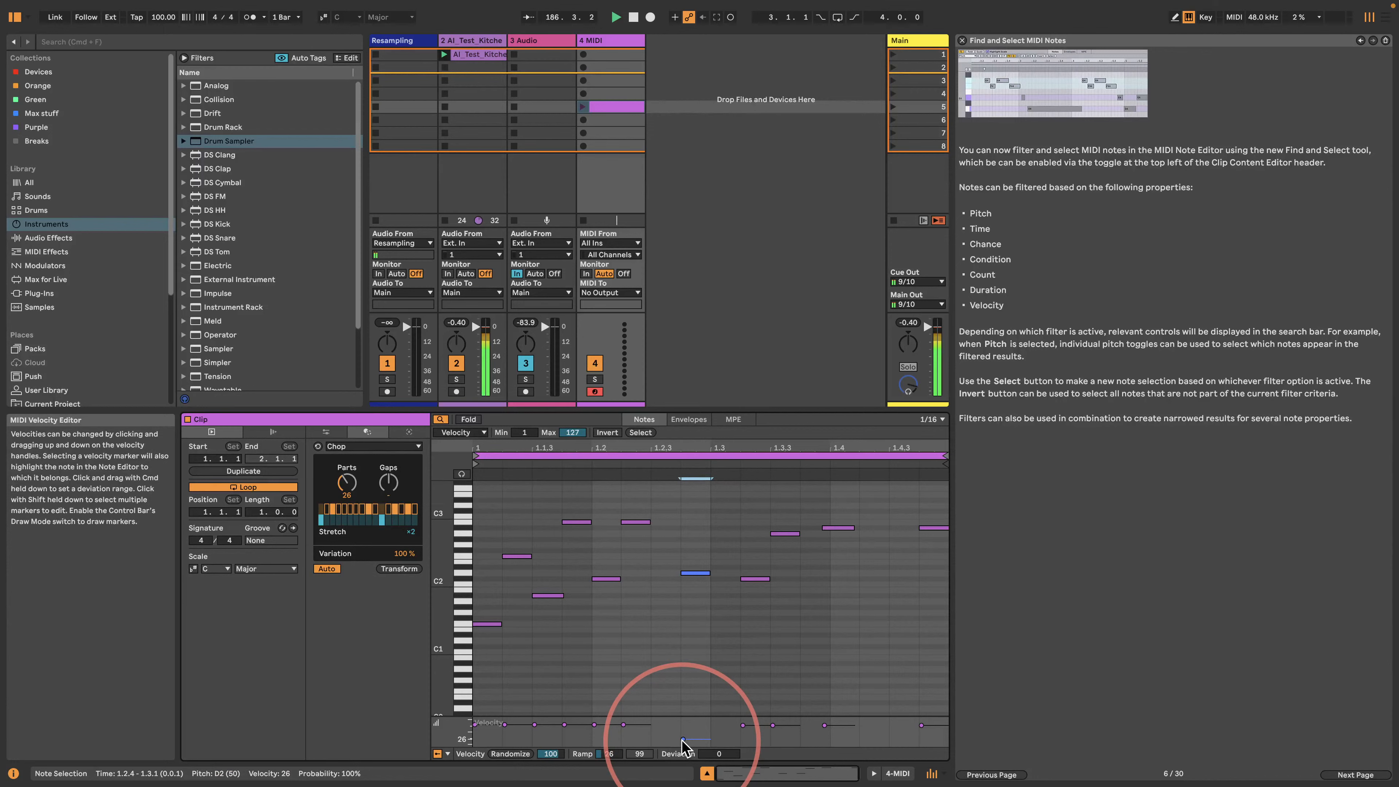
- Filter the notes by velocity with both the minimum and the maximum set to 26
{"action": "left_click", "coordinate": [532, 434]}
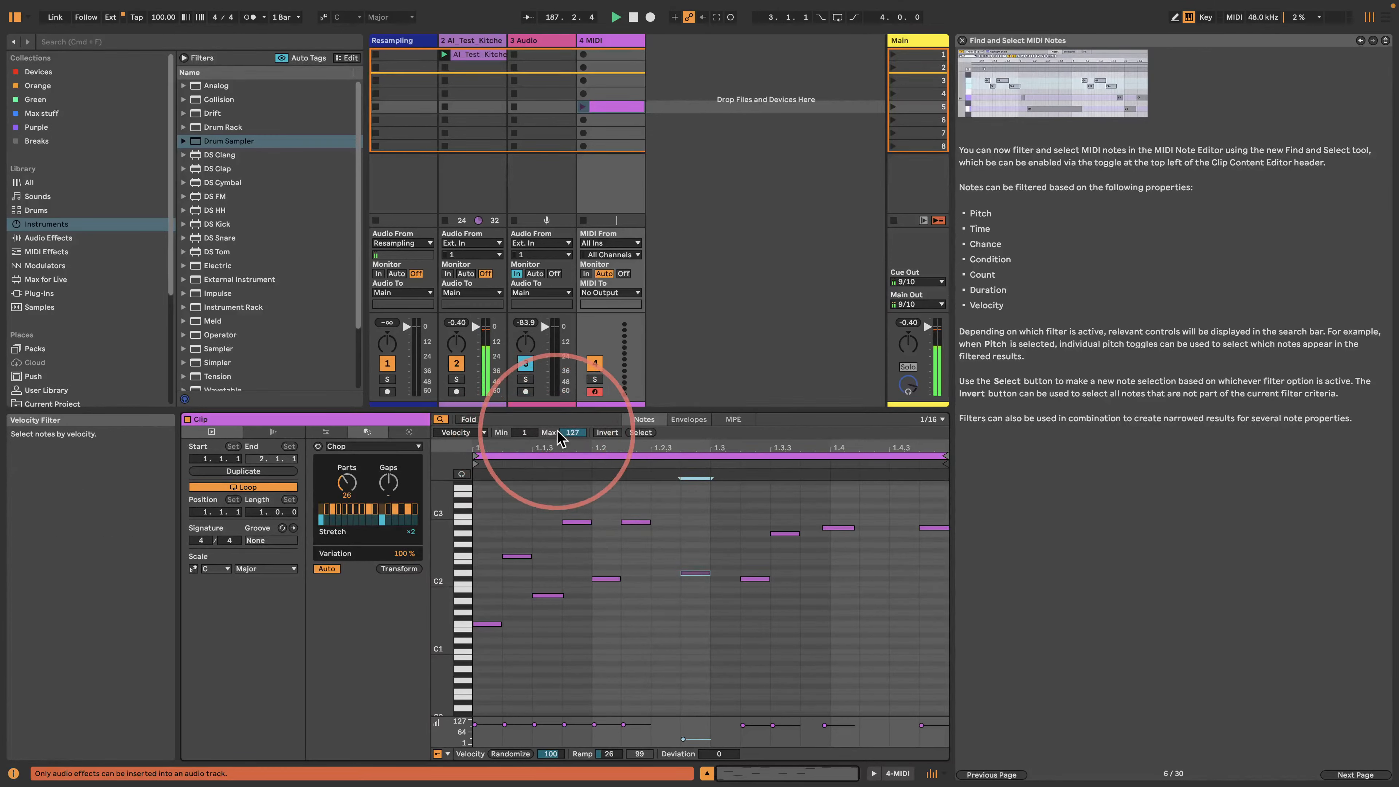
{"action": "type", "text": "26"}
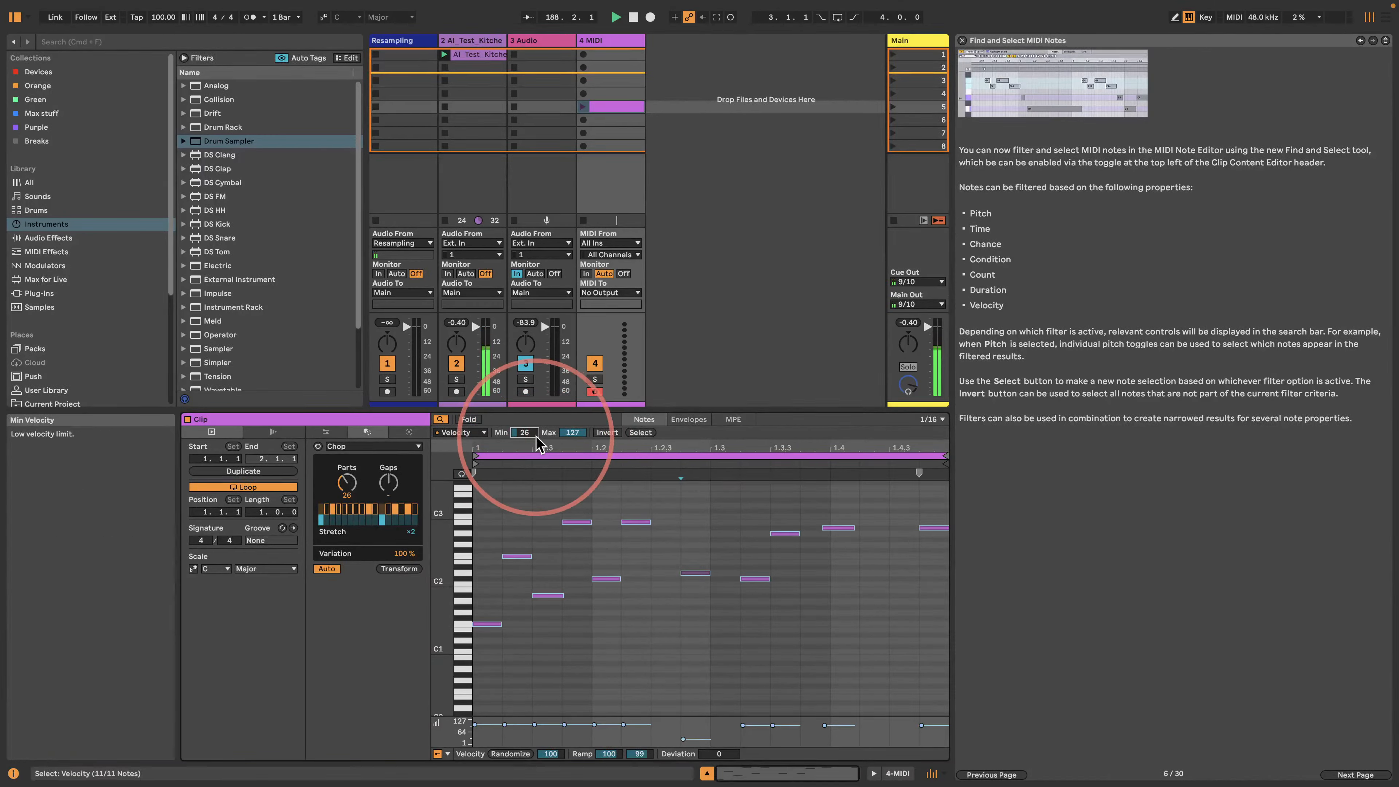
{"action": "left_click", "coordinate": [570, 434]}
{"action": "type", "text": "26"}
{"action": "key", "text": "Return"}
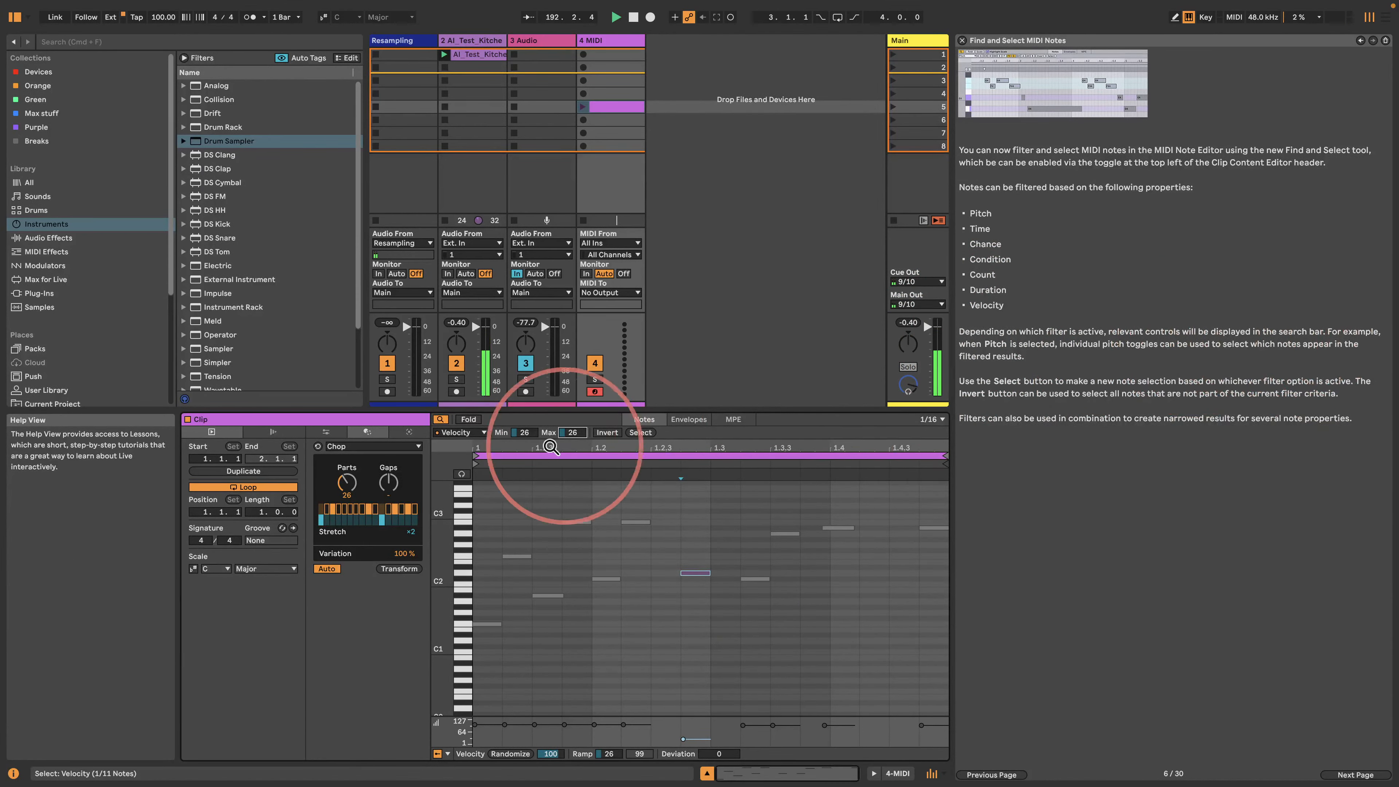
- Switch the note filter to Duration and lengthen the F2 note at 1.1.2 so that it ends at 1.2.1
{"action": "left_click", "coordinate": [460, 432]}
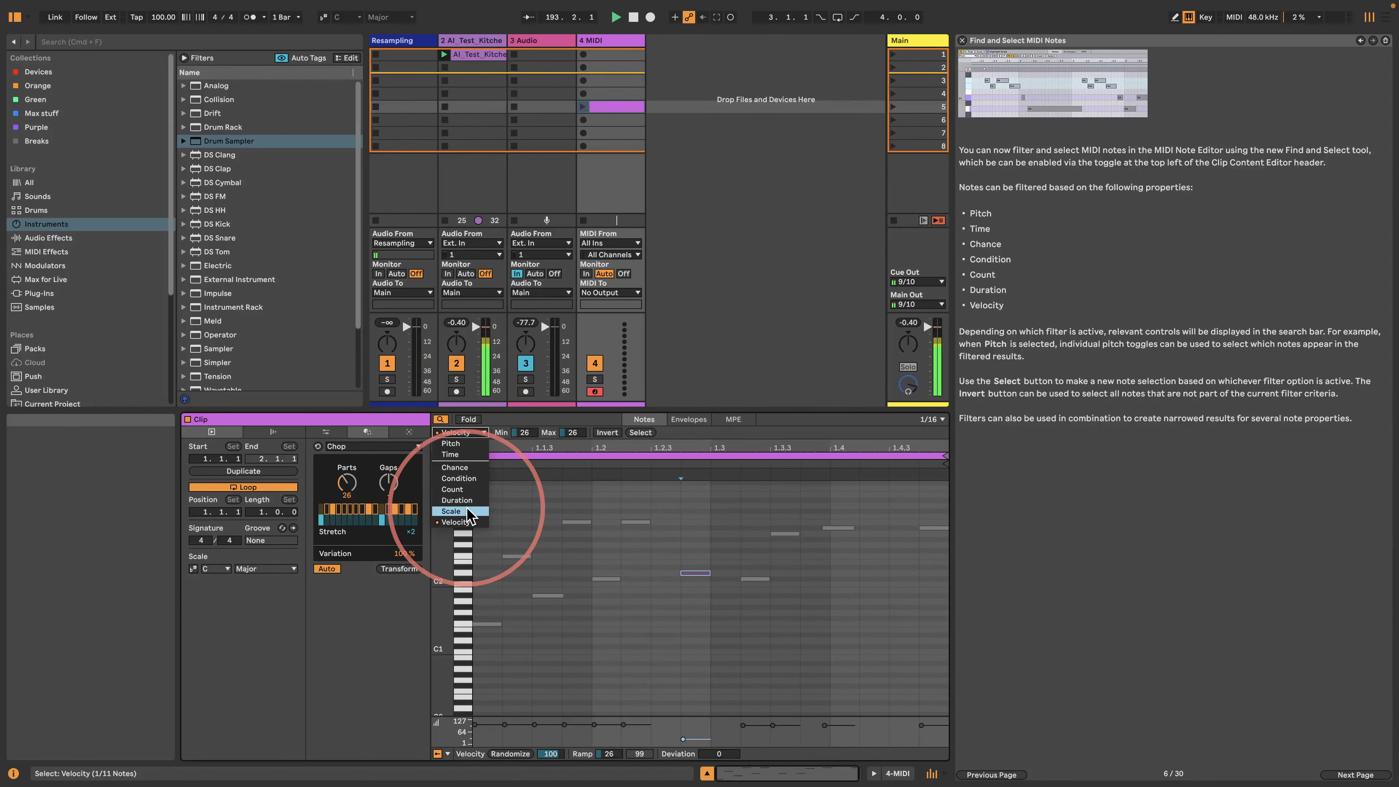
{"action": "left_click", "coordinate": [467, 511]}
{"action": "left_click", "coordinate": [459, 432]}
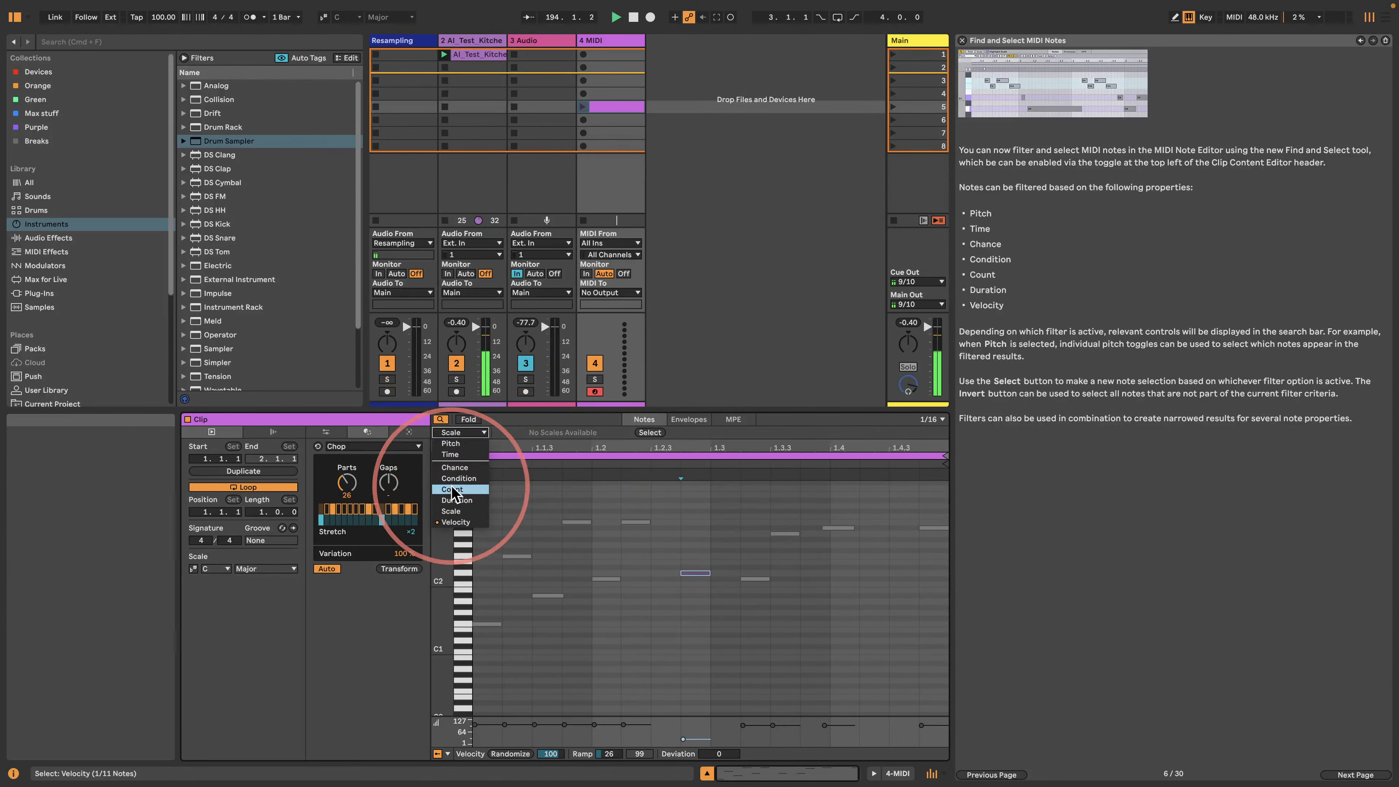
{"action": "left_click", "coordinate": [457, 500]}
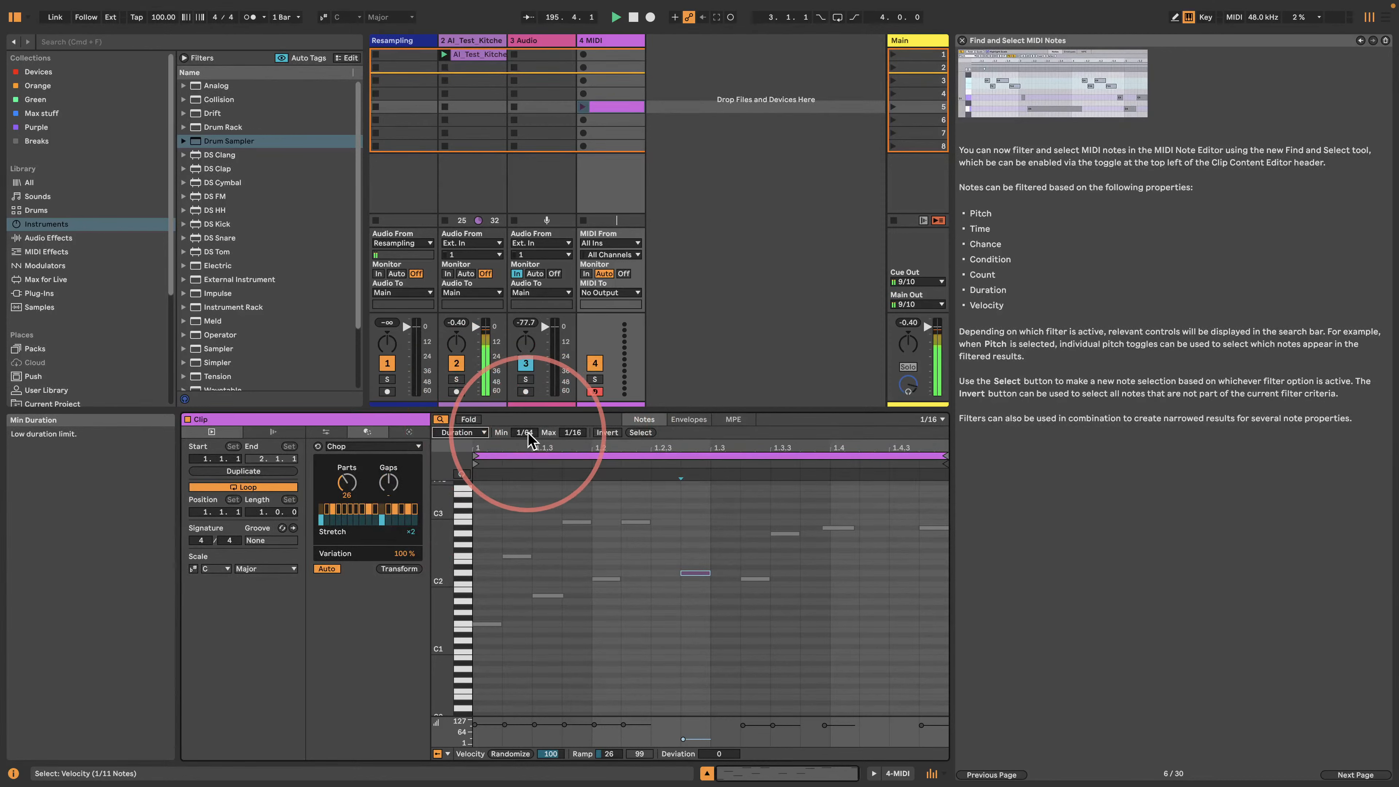
{"action": "left_click_drag", "start_coordinate": [530, 556], "coordinate": [592, 554]}
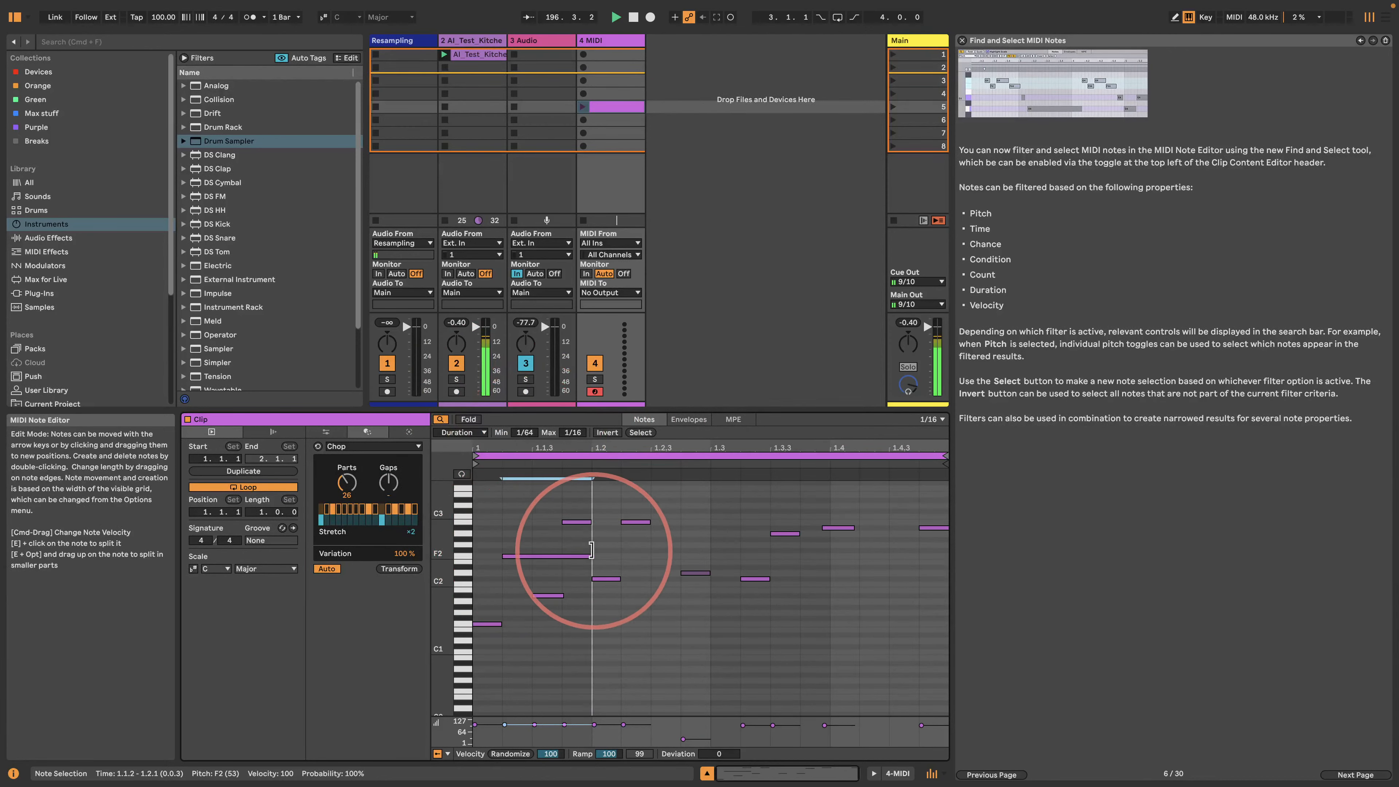
- Filter the notes by duration with a minimum of 1/48 and a maximum of 1/16
{"action": "left_click_drag", "start_coordinate": [533, 433], "coordinate": [573, 432]}
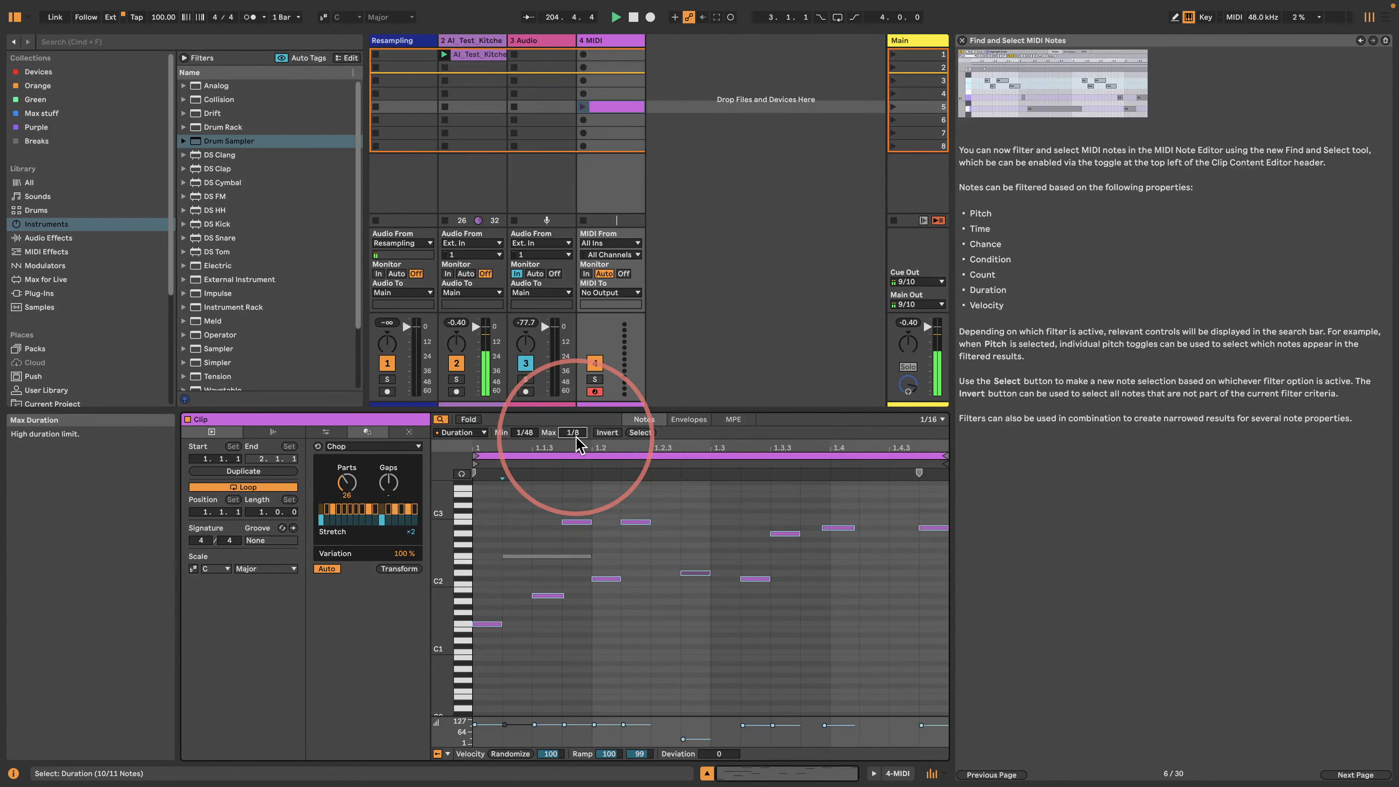
{"action": "left_click_drag", "start_coordinate": [576, 437], "coordinate": [575, 441]}
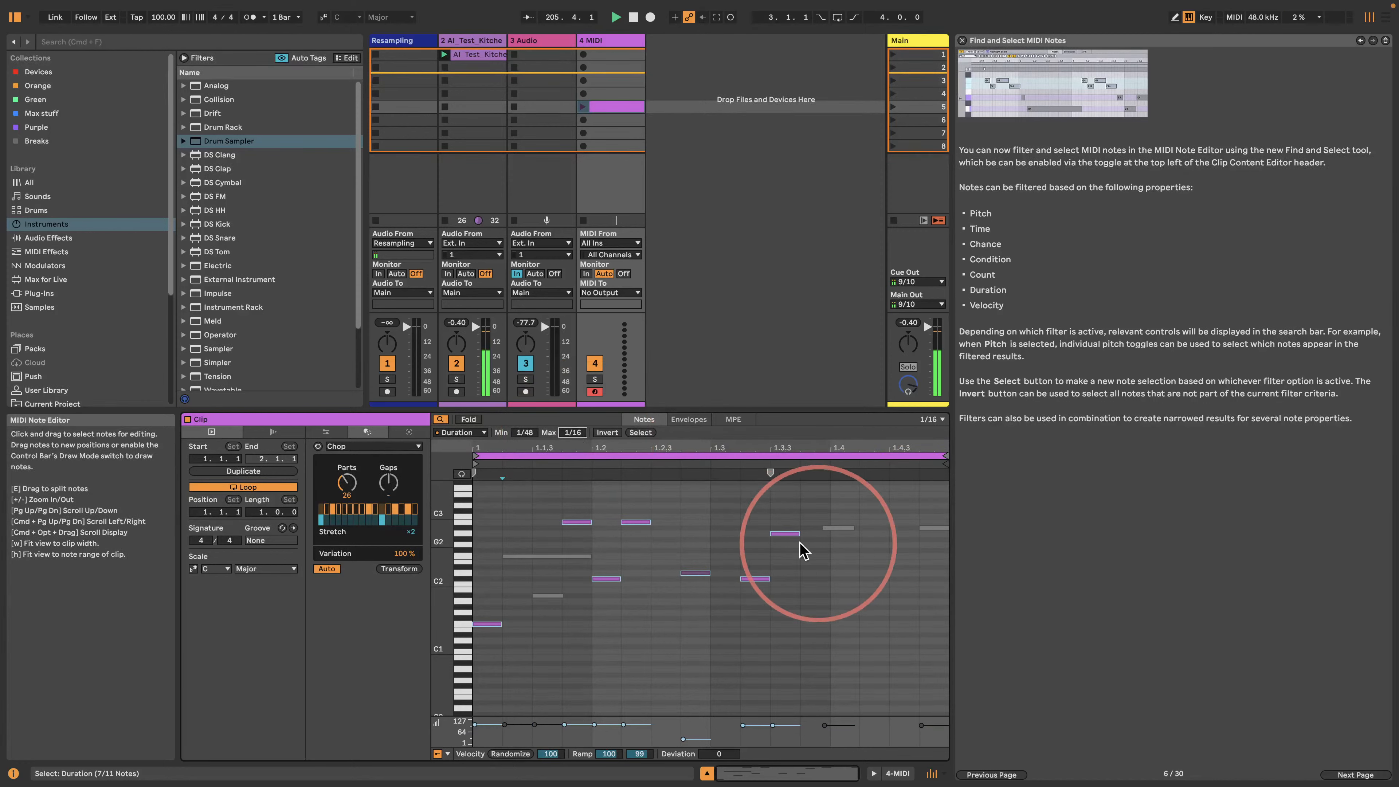
- Add a Count filter with an offset of 4, try its Quantized option, and invert the filter
{"action": "left_click", "coordinate": [461, 434]}
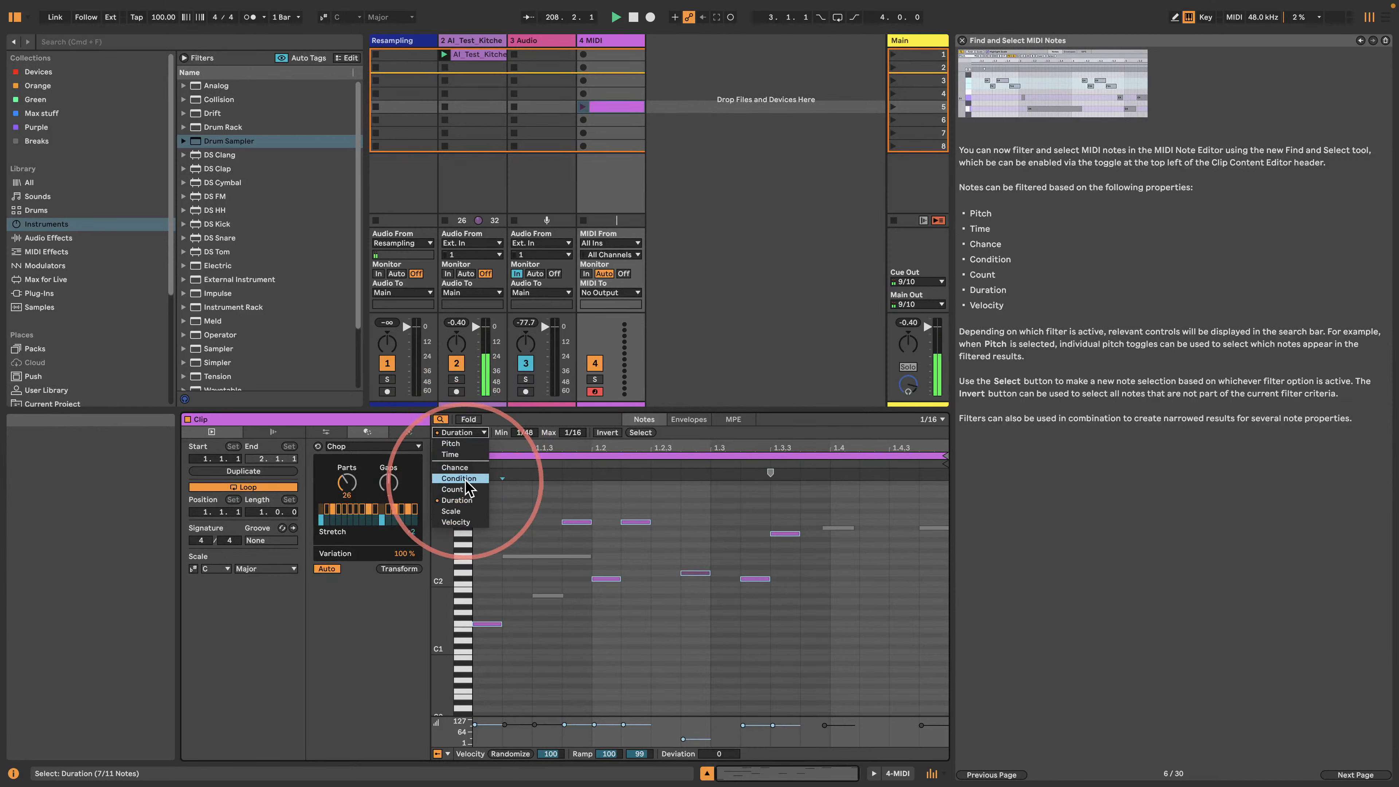
{"action": "left_click", "coordinate": [452, 490]}
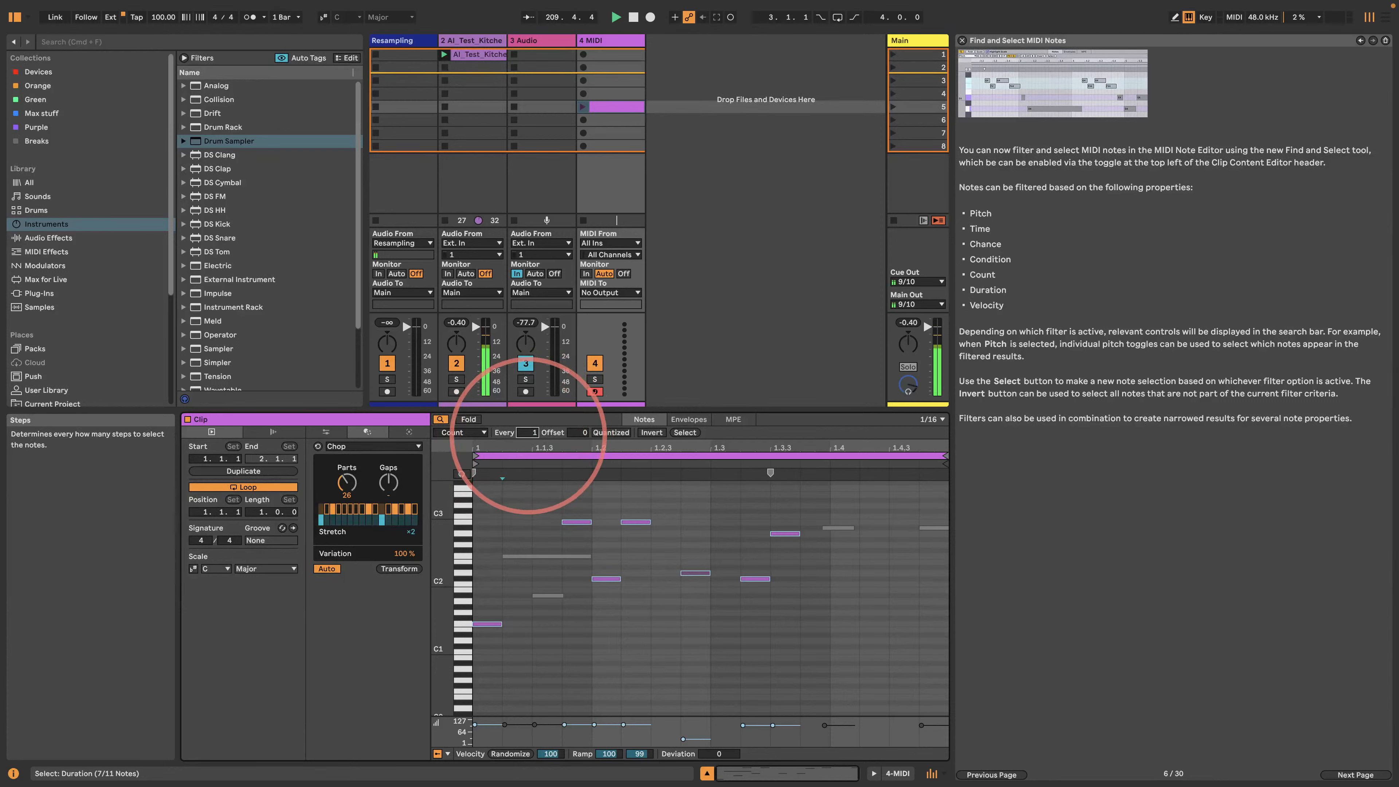
{"action": "left_click_drag", "start_coordinate": [577, 434], "coordinate": [578, 436]}
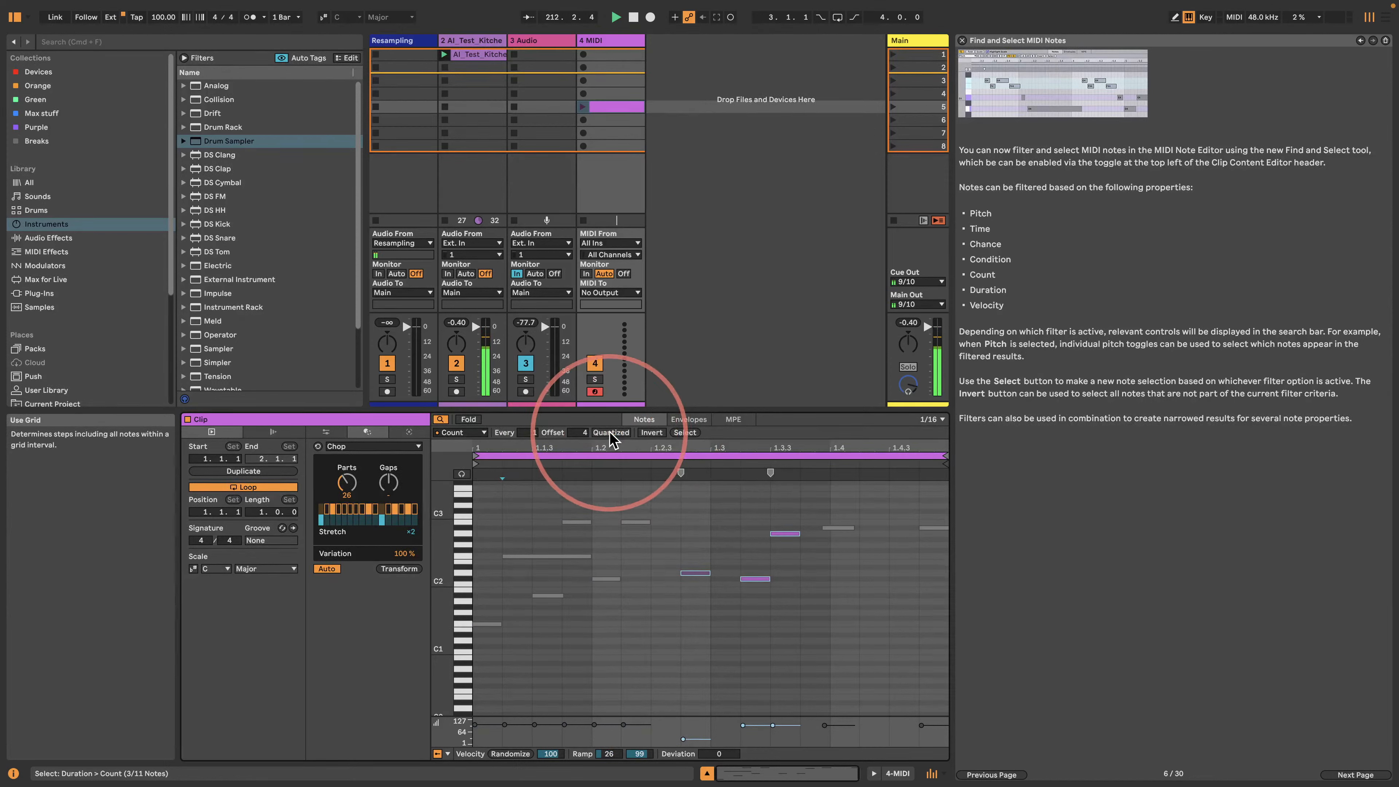
{"action": "left_click", "coordinate": [609, 432]}
{"action": "left_click", "coordinate": [651, 433]}
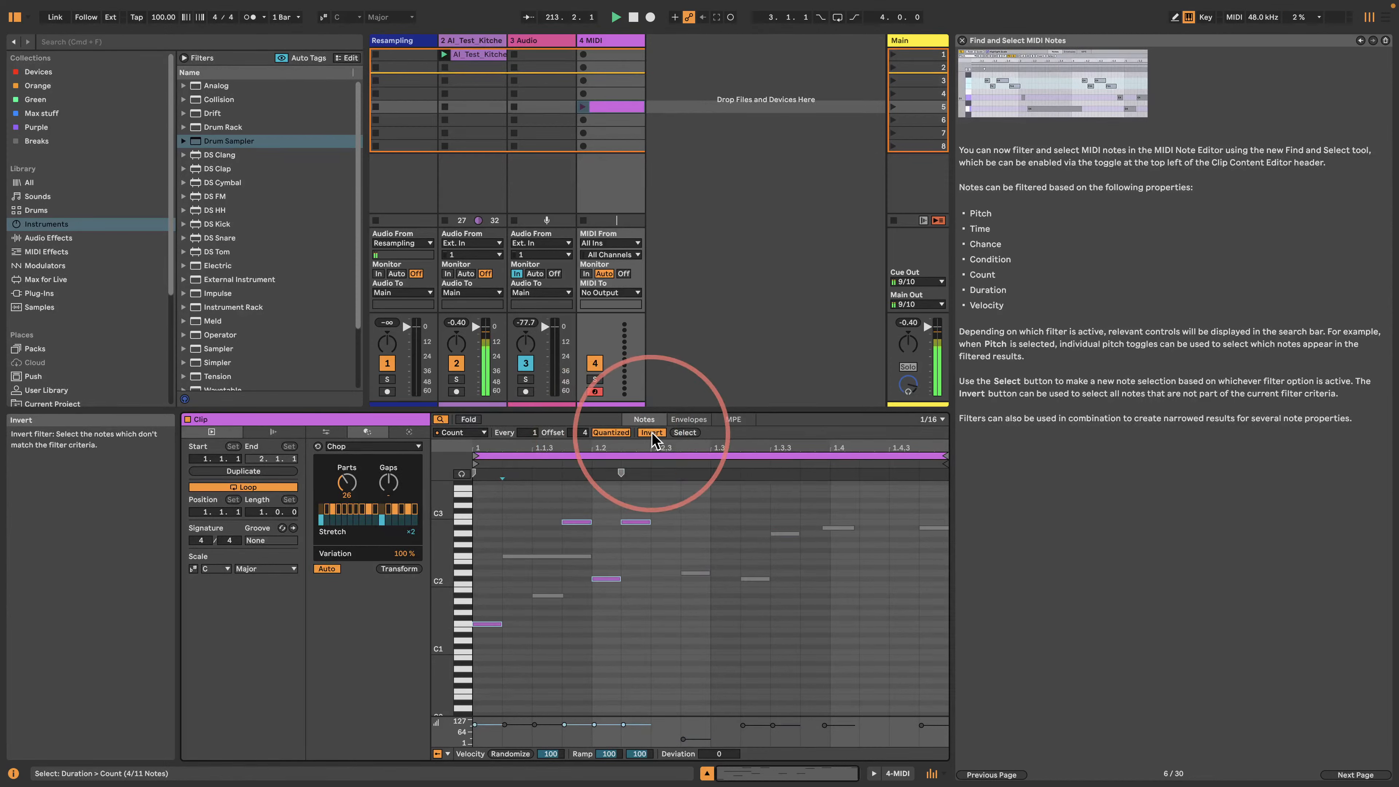
{"action": "left_click", "coordinate": [610, 432]}
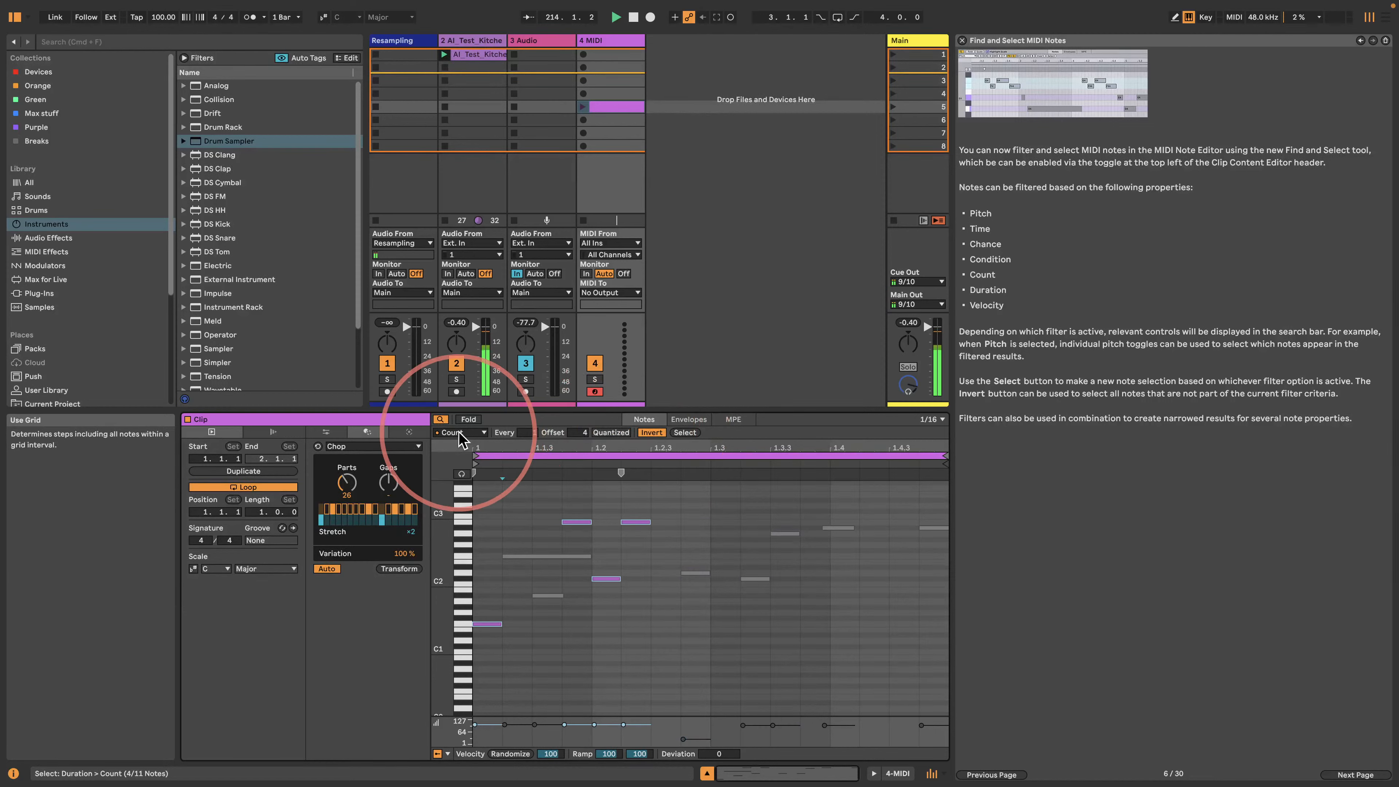
- Close and reopen the Help View, and open the Limiter Updates page from the new features in 12.1
{"action": "left_click", "coordinate": [961, 41]}
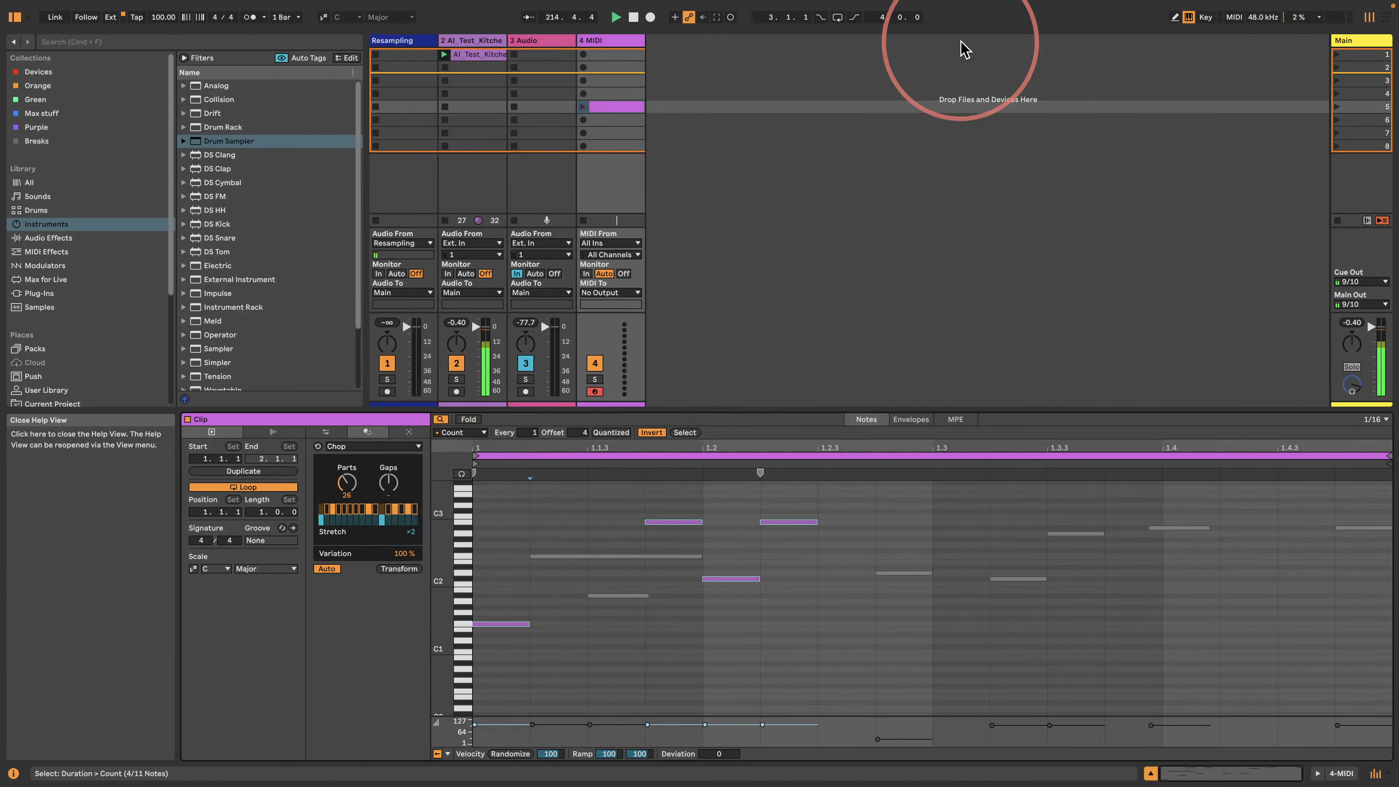
{"action": "left_click", "coordinate": [245, 8]}
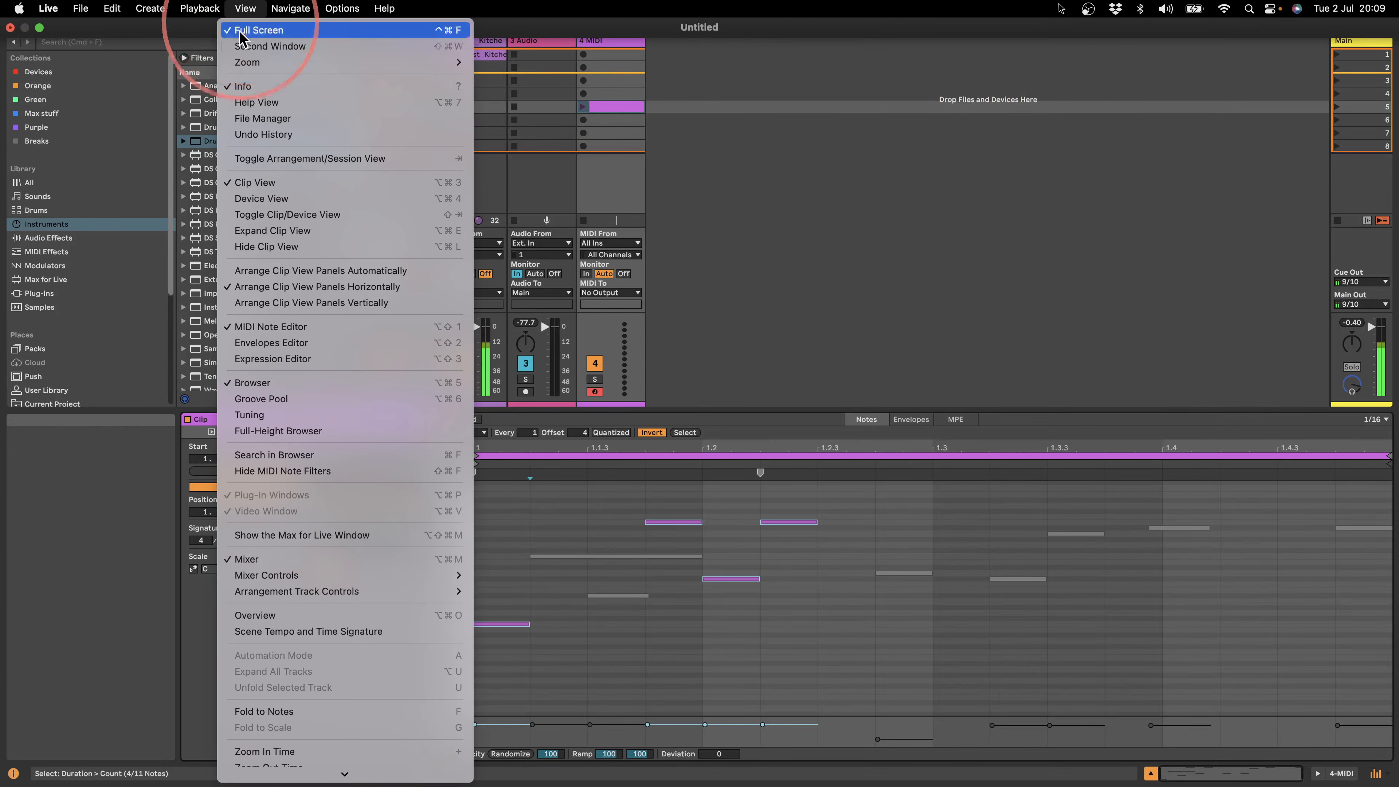
{"action": "left_click", "coordinate": [254, 102]}
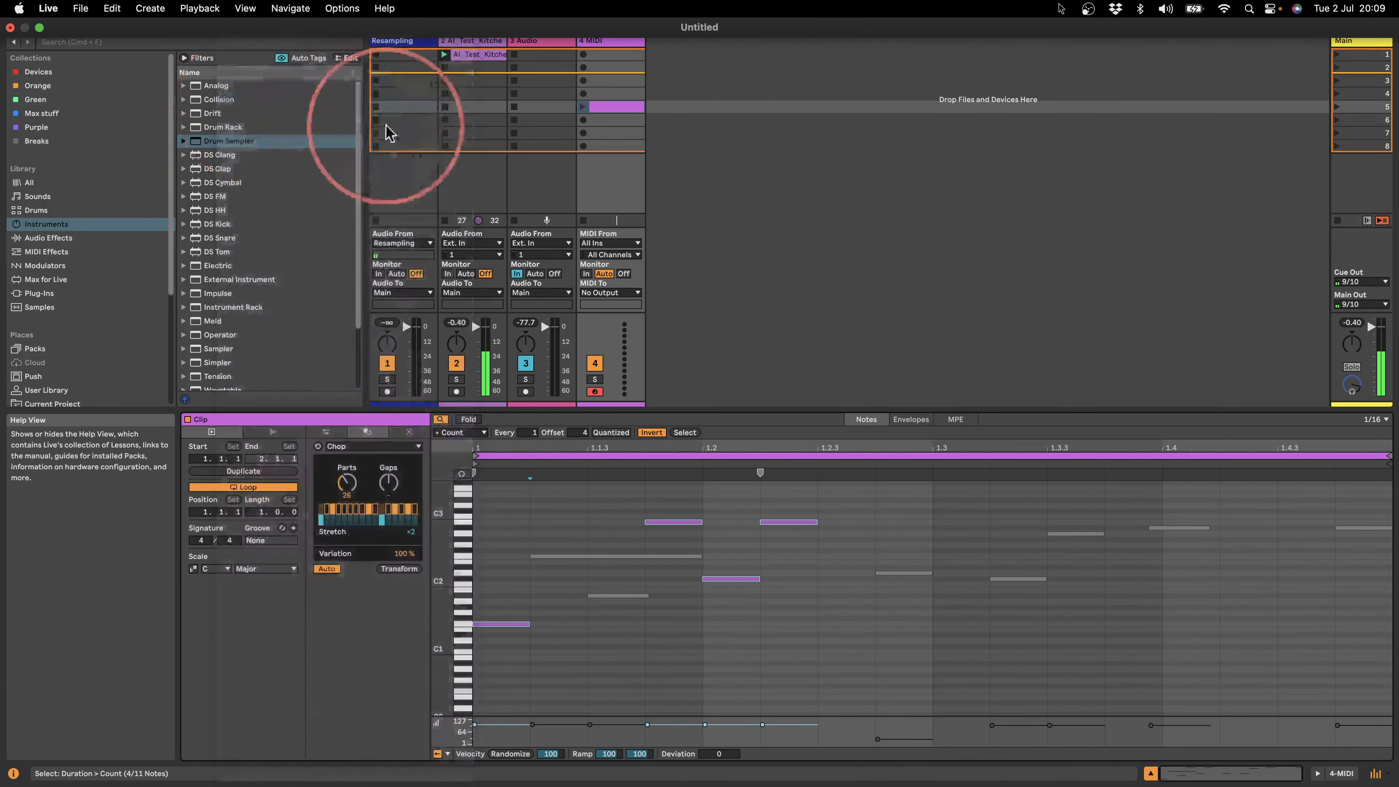
{"action": "left_click", "coordinate": [1360, 40]}
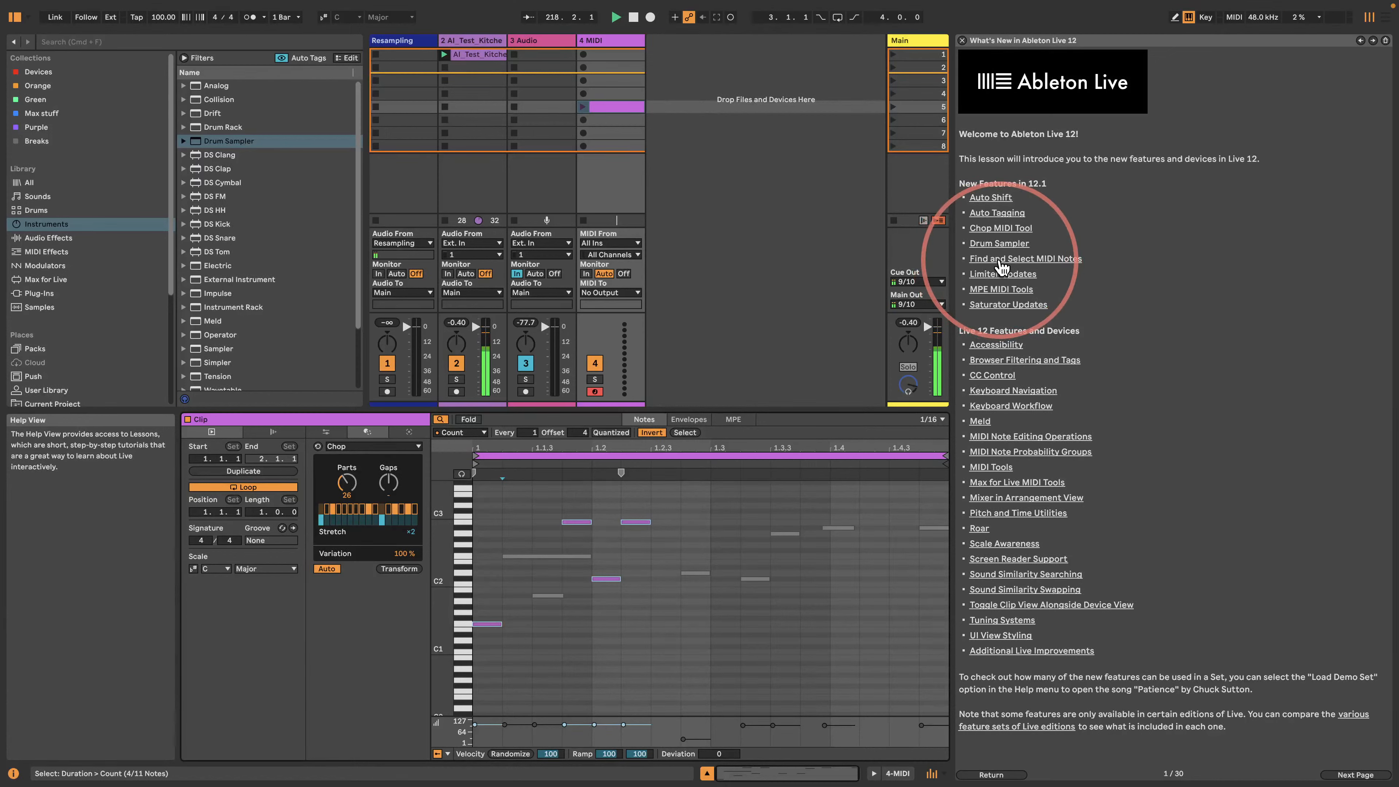
{"action": "left_click", "coordinate": [997, 274]}
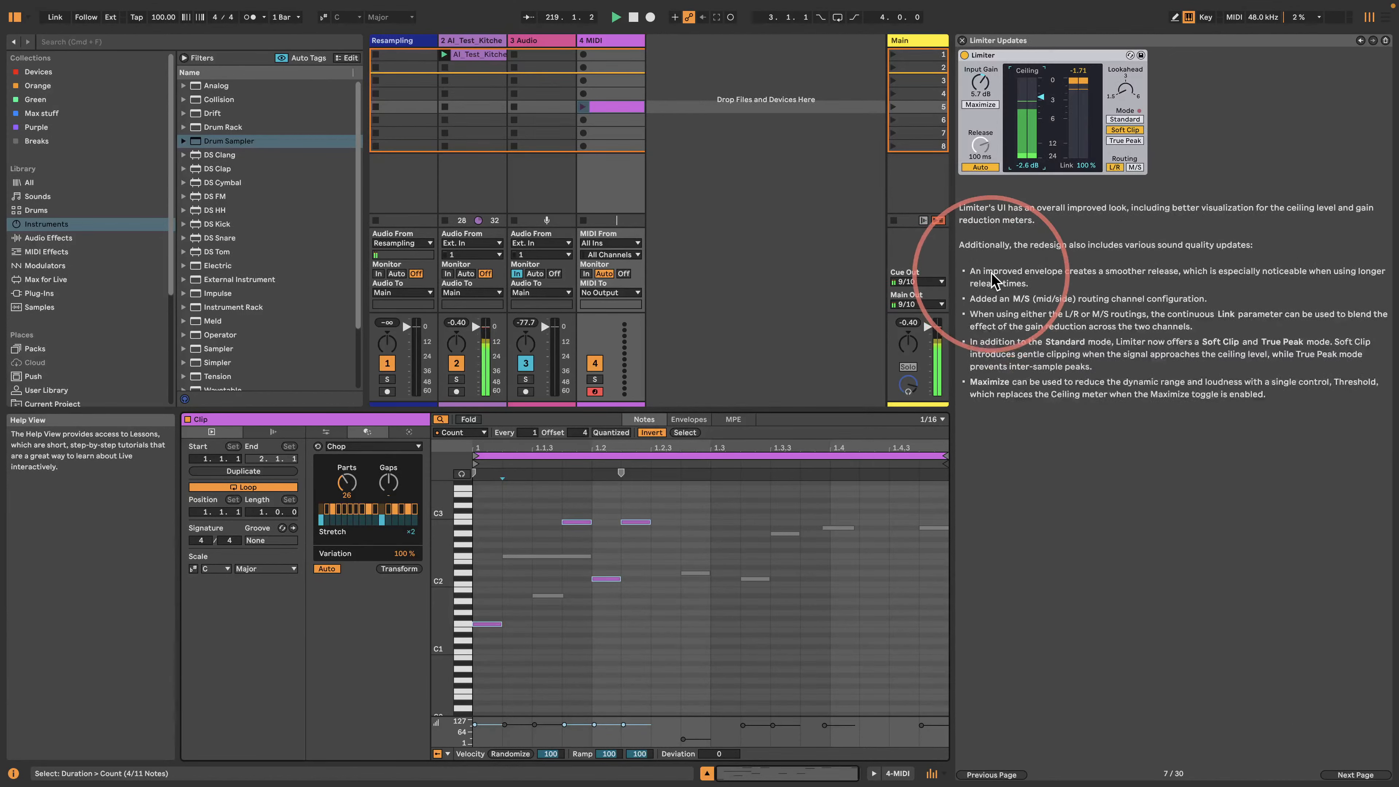
- Delete the 4 MIDI track and load the Limiter audio effect onto a new audio track
{"action": "left_click", "coordinate": [595, 41]}
{"action": "key", "text": "Delete"}
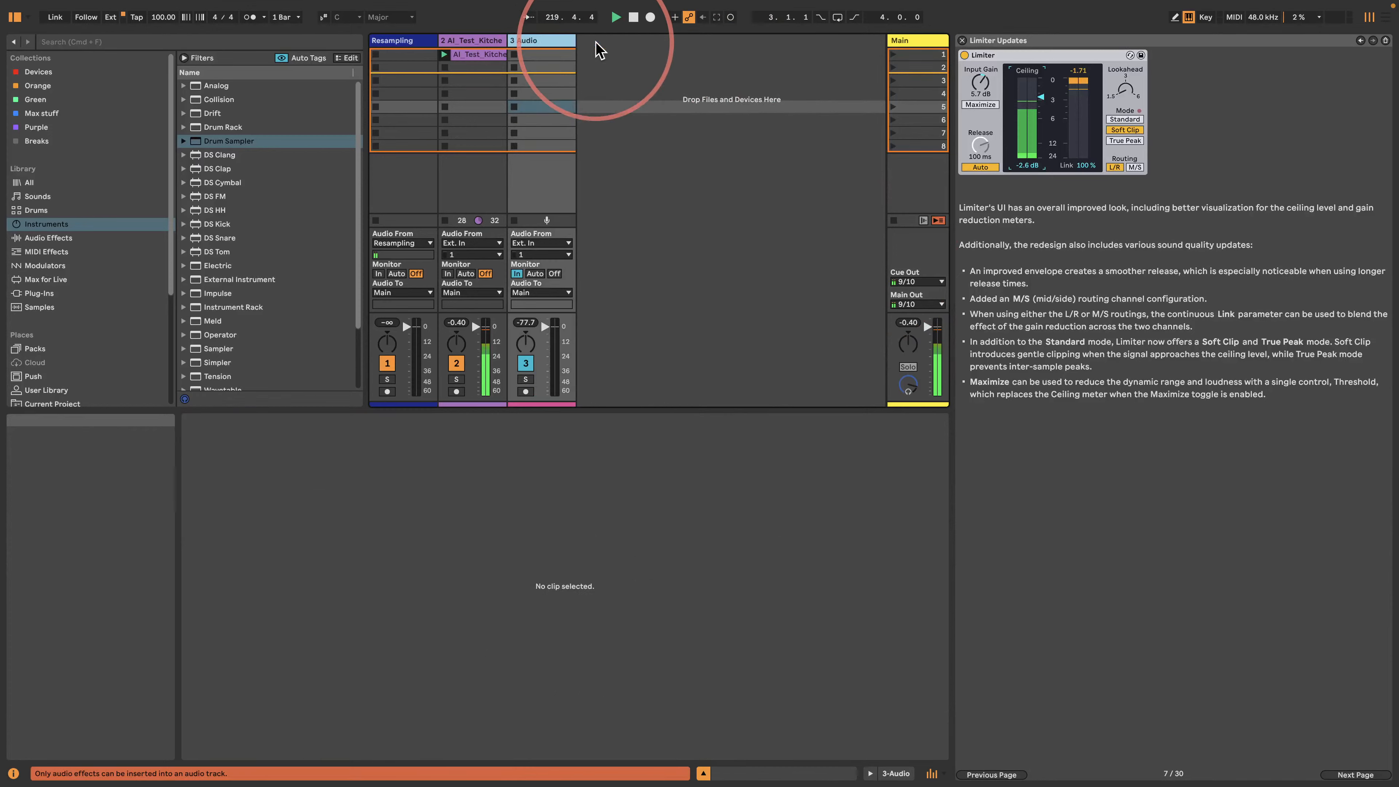
{"action": "scroll", "coordinate": [214, 329], "scroll_direction": "down", "scroll_amount": 3}
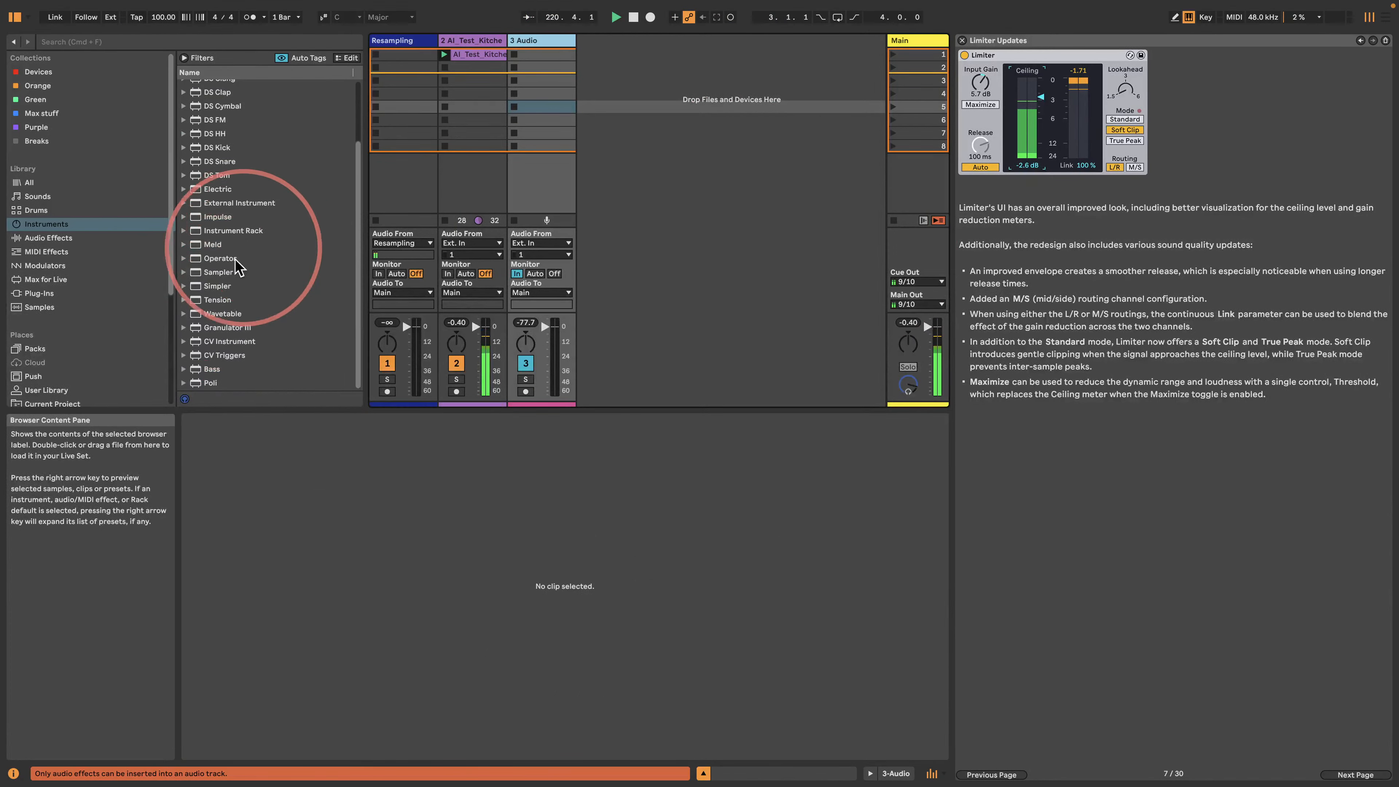
{"action": "left_click", "coordinate": [75, 242]}
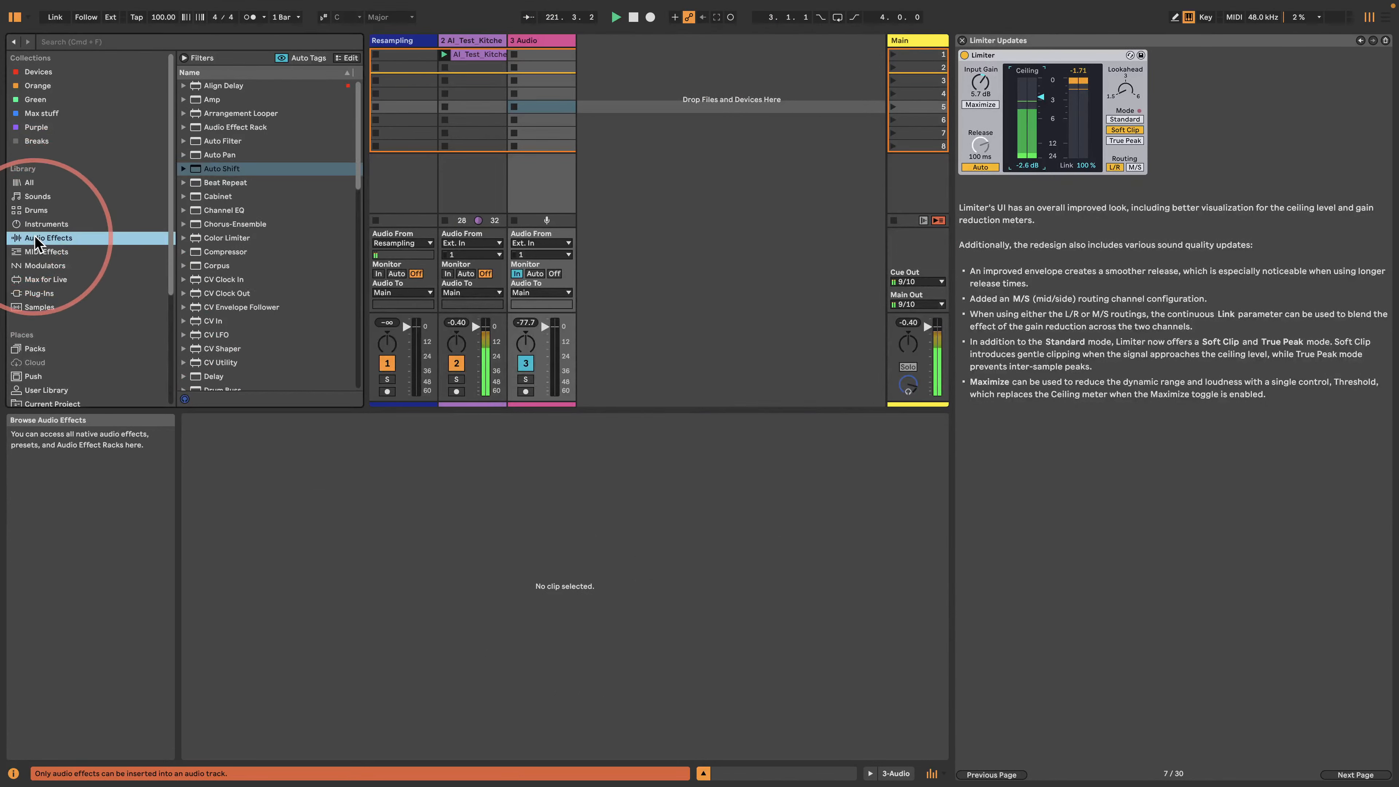
{"action": "scroll", "coordinate": [283, 248], "scroll_direction": "down", "scroll_amount": 6}
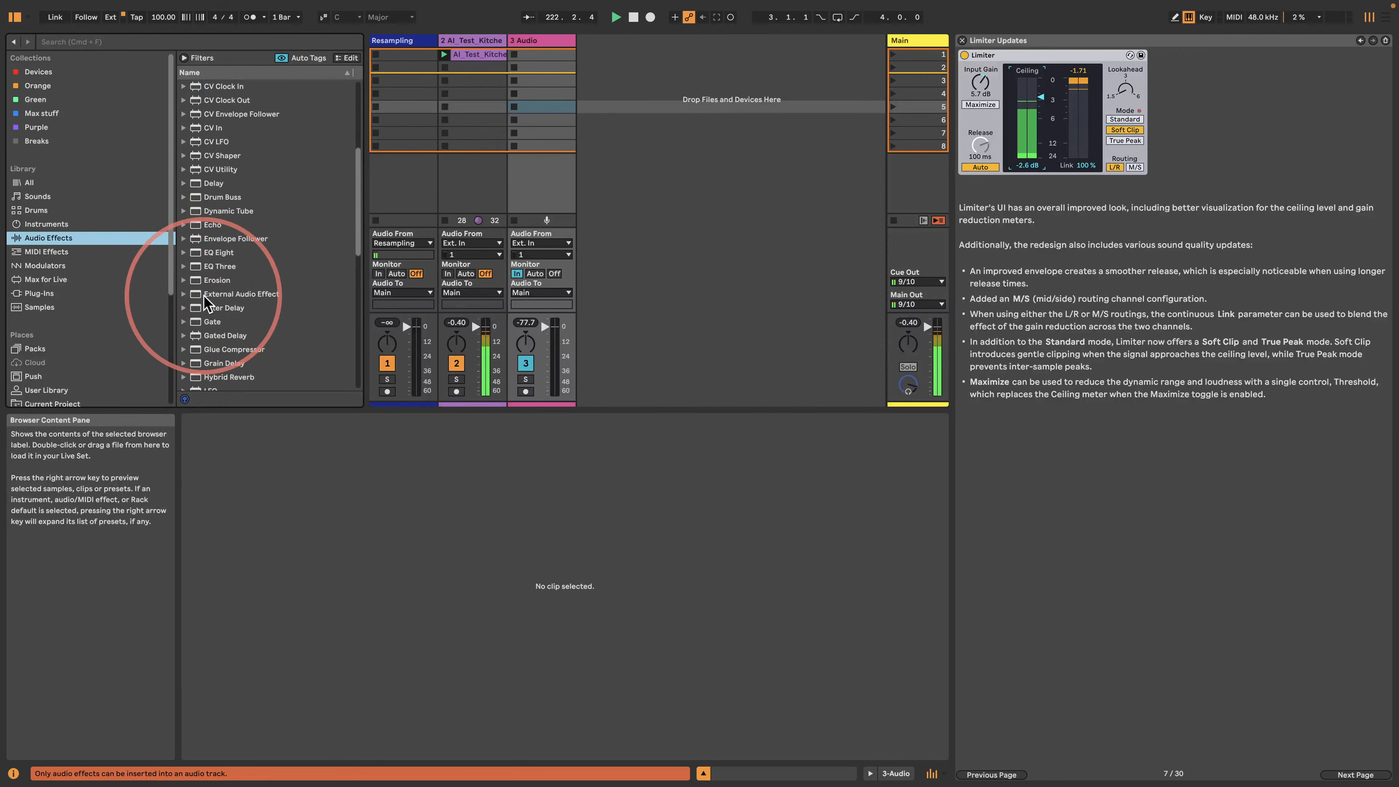
{"action": "left_click_drag", "start_coordinate": [216, 322], "coordinate": [631, 120]}
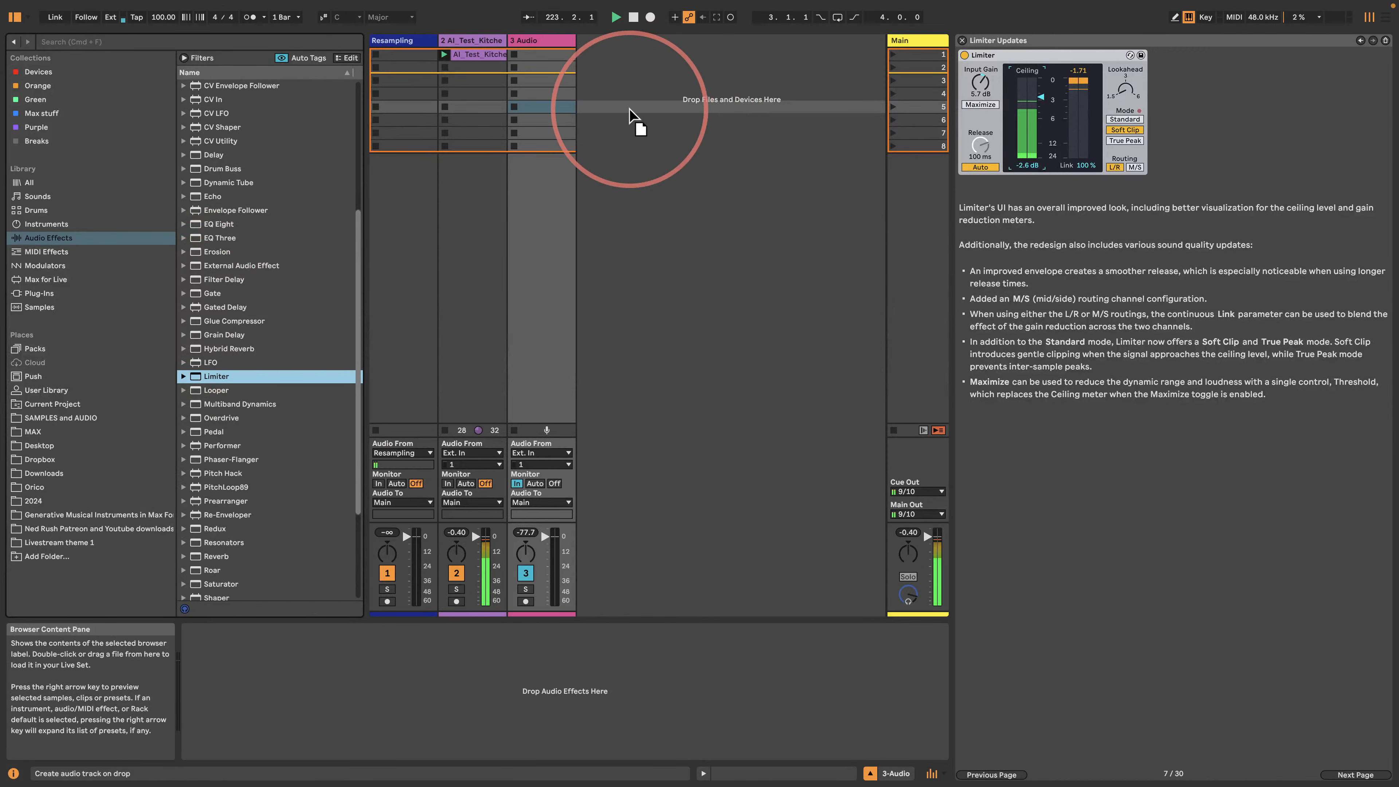
{"action": "left_click", "coordinate": [283, 631]}
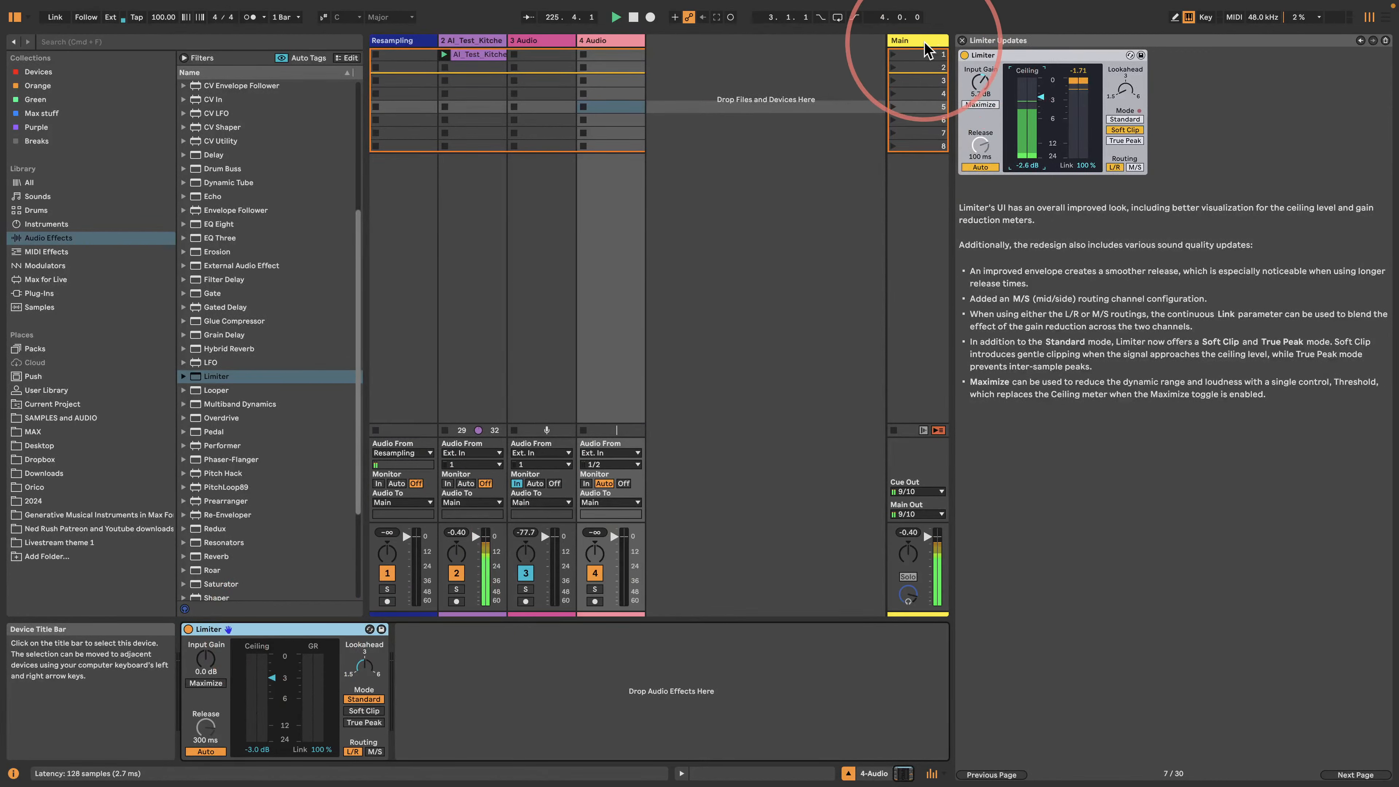
- Put the Limiter on the Main track and audition Maximize at several Threshold levels, turning Maximize off at the end
{"action": "left_click", "coordinate": [918, 237]}
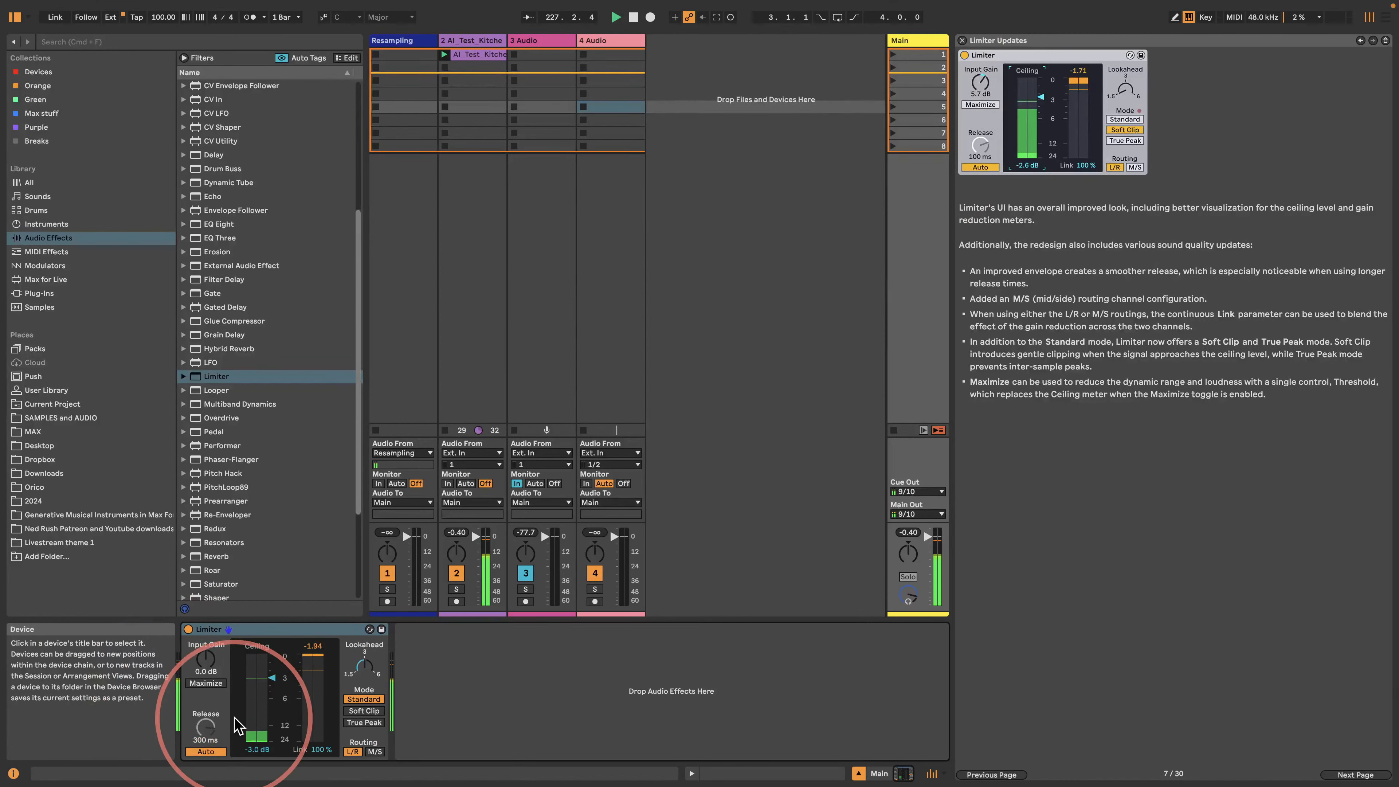
{"action": "left_click", "coordinate": [201, 684]}
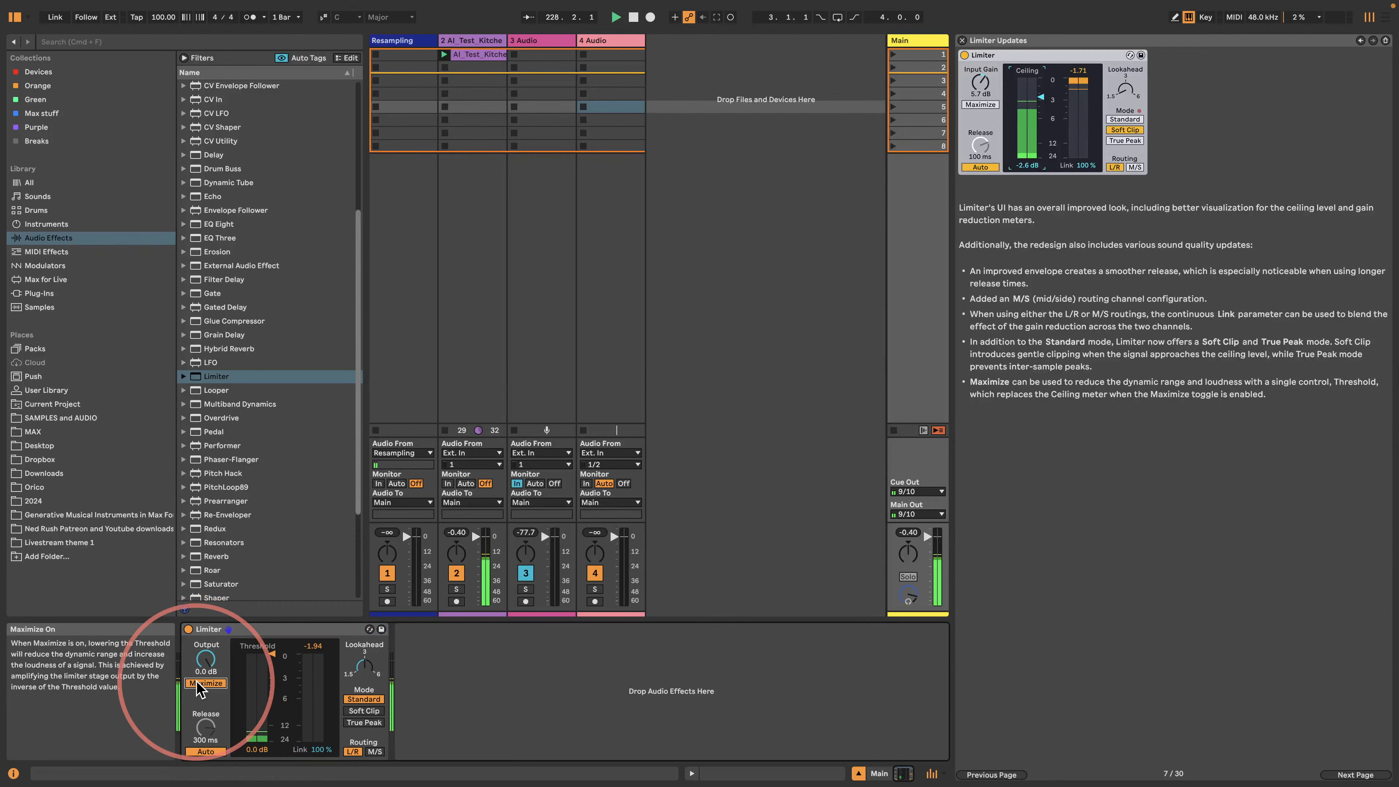
{"action": "left_click_drag", "start_coordinate": [271, 655], "coordinate": [271, 704]}
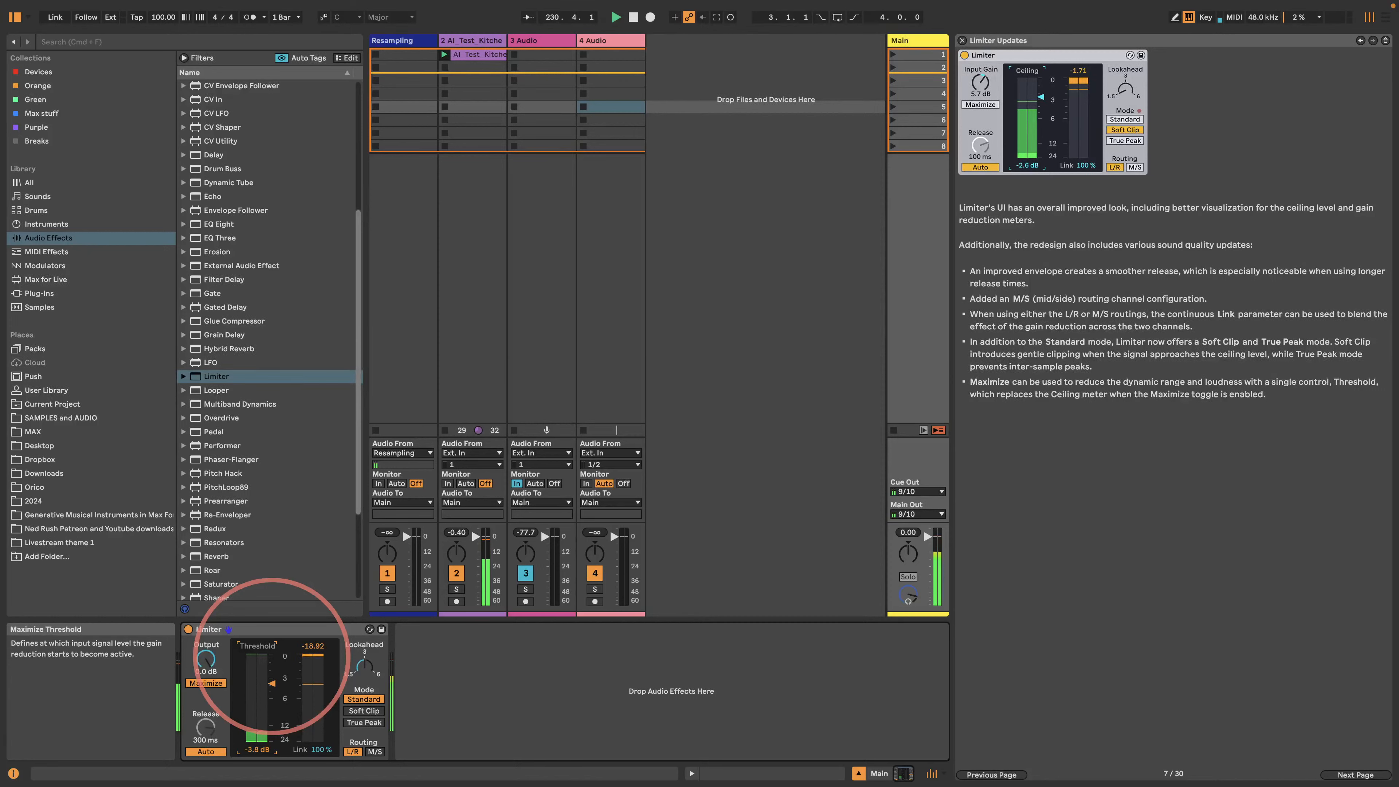
{"action": "left_click_drag", "start_coordinate": [271, 723], "coordinate": [272, 708]}
{"action": "mouse_move", "coordinate": [272, 657]}
{"action": "left_mouse_down"}
{"action": "mouse_move", "coordinate": [271, 715]}
{"action": "mouse_move", "coordinate": [271, 673]}
{"action": "left_mouse_up"}
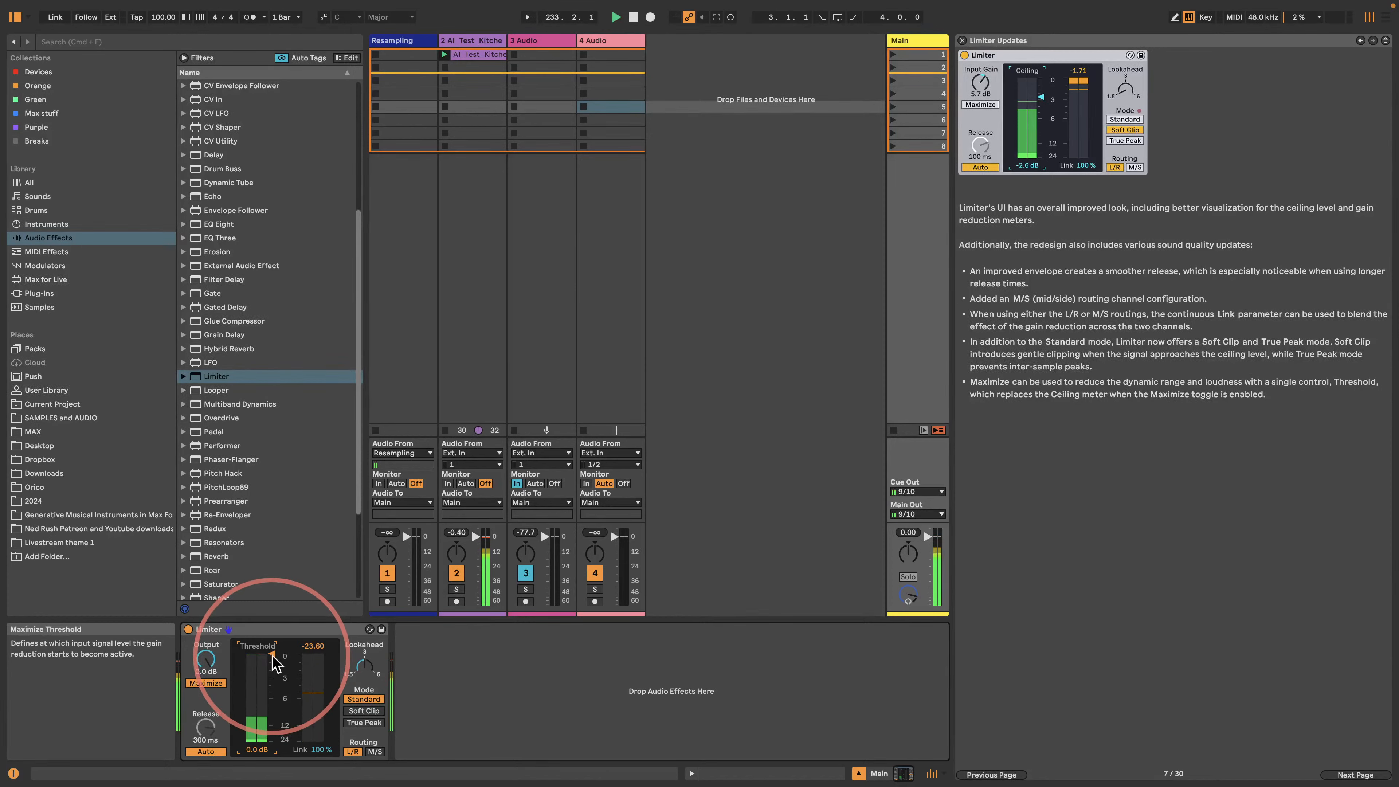
{"action": "left_click", "coordinate": [206, 683]}
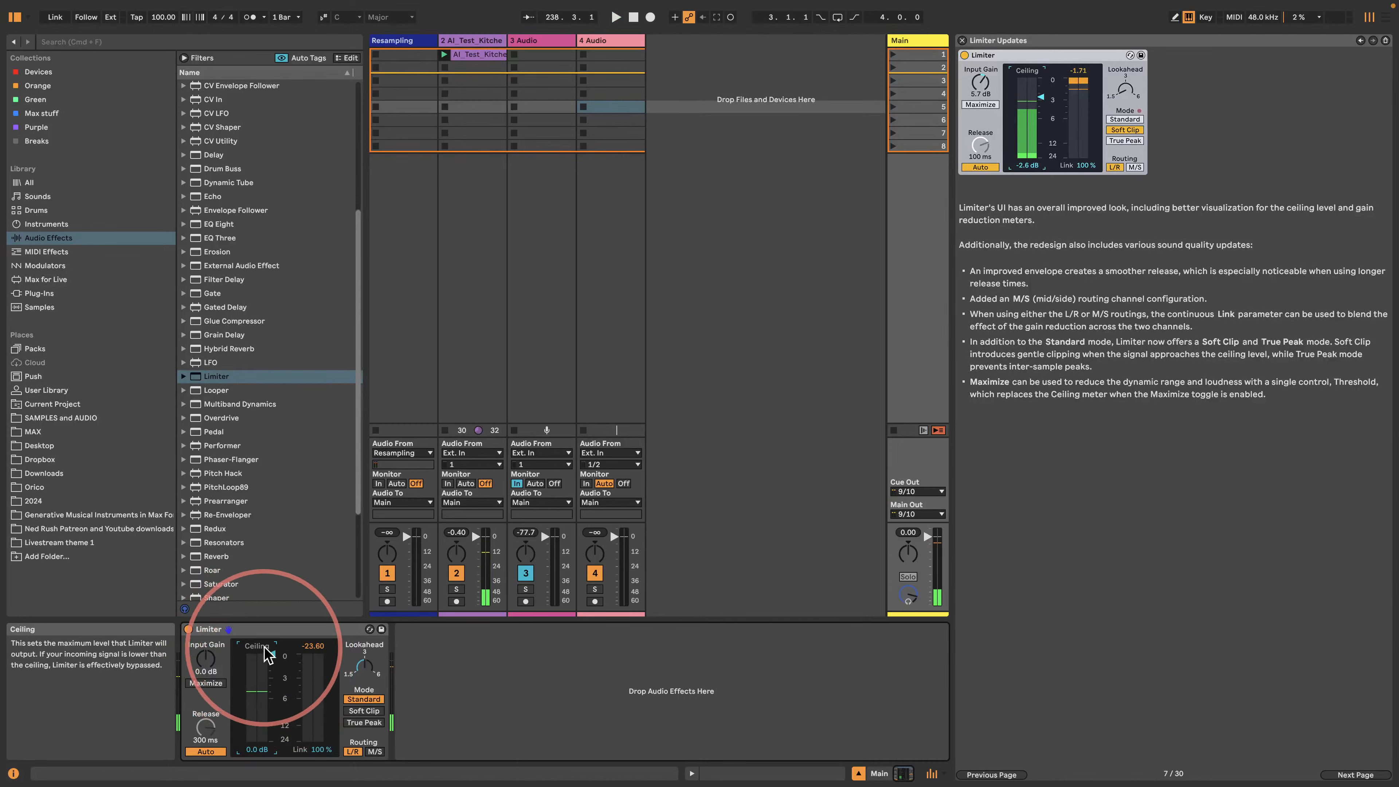
- Restart playback from the beginning and lower the Limiter's Ceiling to about -2.6 dB
{"action": "key", "text": "space"}
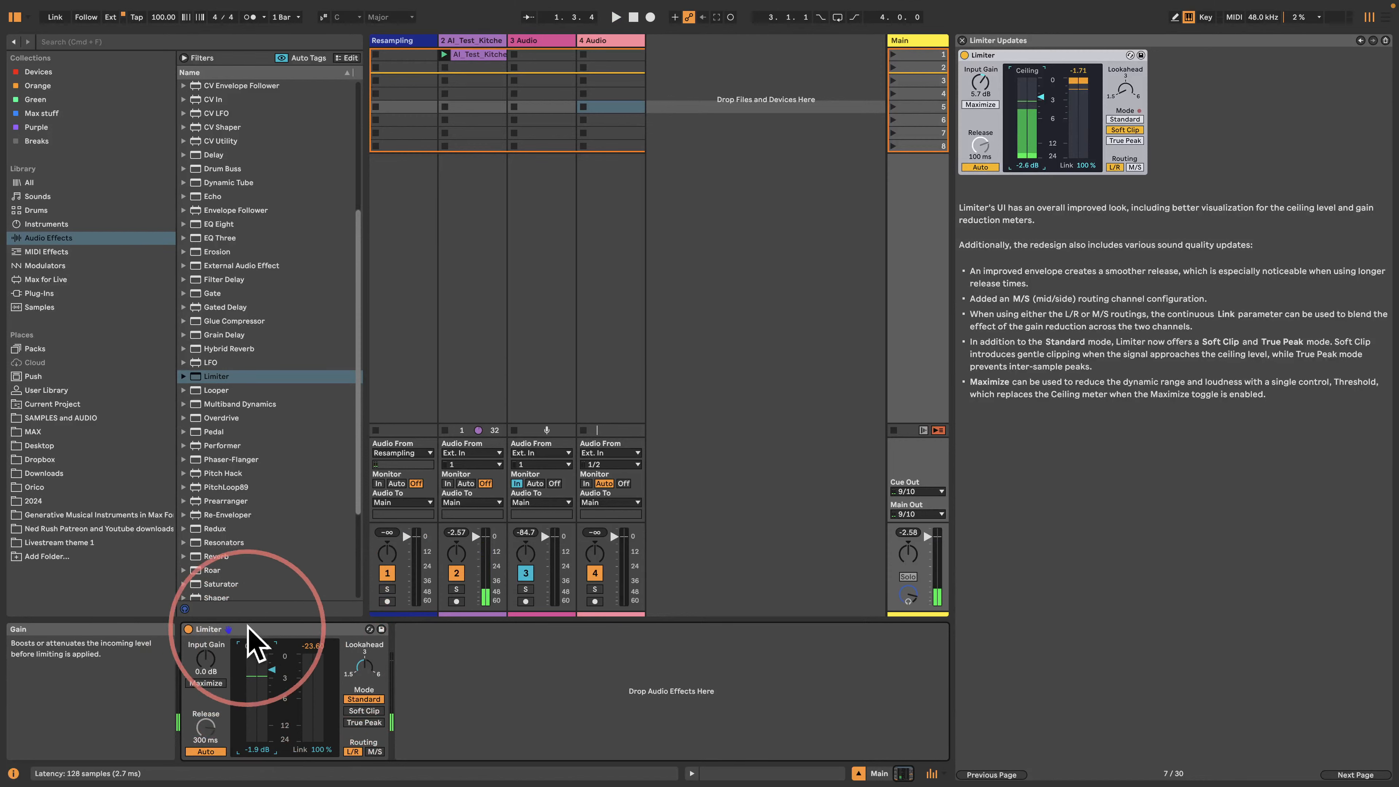
{"action": "key", "text": "space"}
{"action": "left_click_drag", "start_coordinate": [271, 653], "coordinate": [273, 689]}
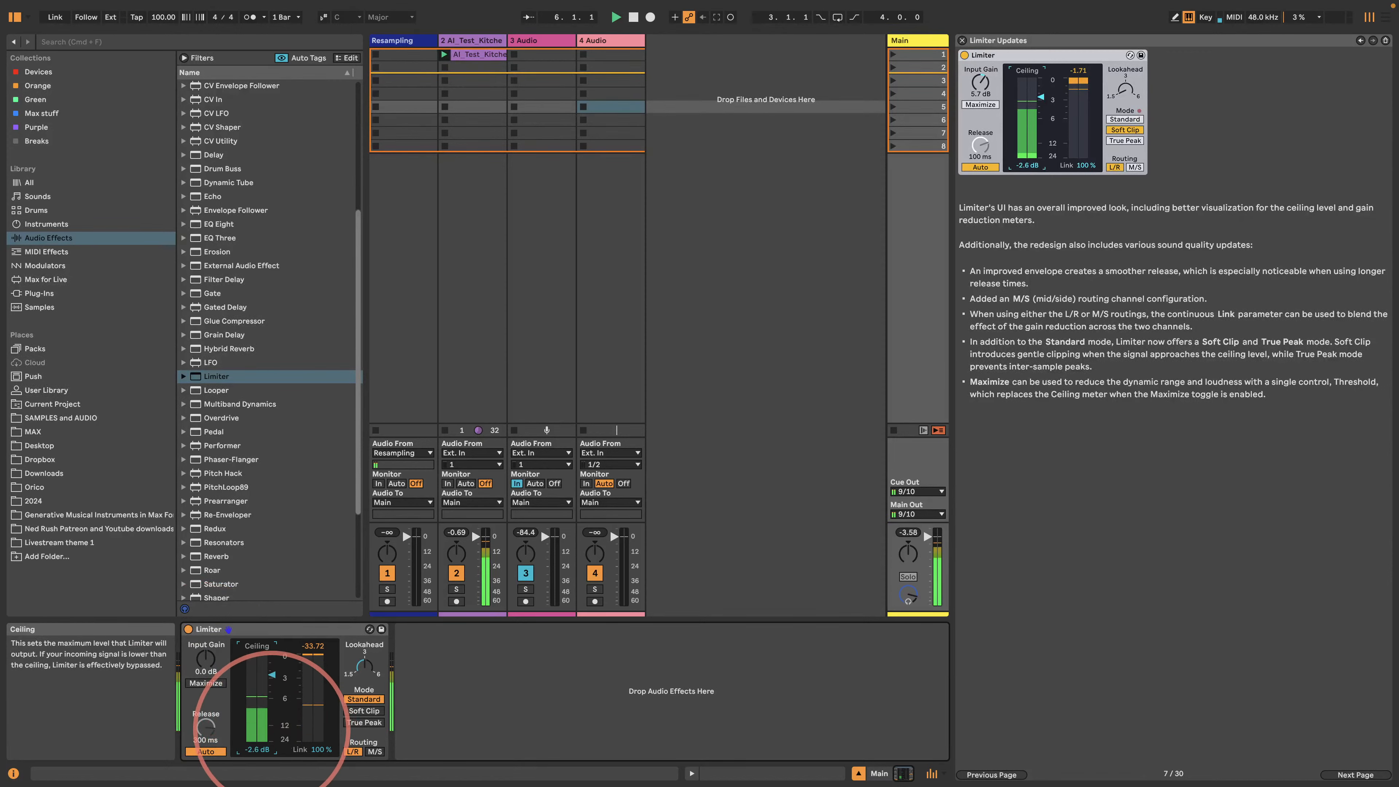
- Switch the Limiter to Soft Clip mode and drive it with the Ceiling at -24 dB and Input Gain at 24 dB
{"action": "left_click", "coordinate": [361, 711]}
{"action": "left_click_drag", "start_coordinate": [271, 664], "coordinate": [271, 741]}
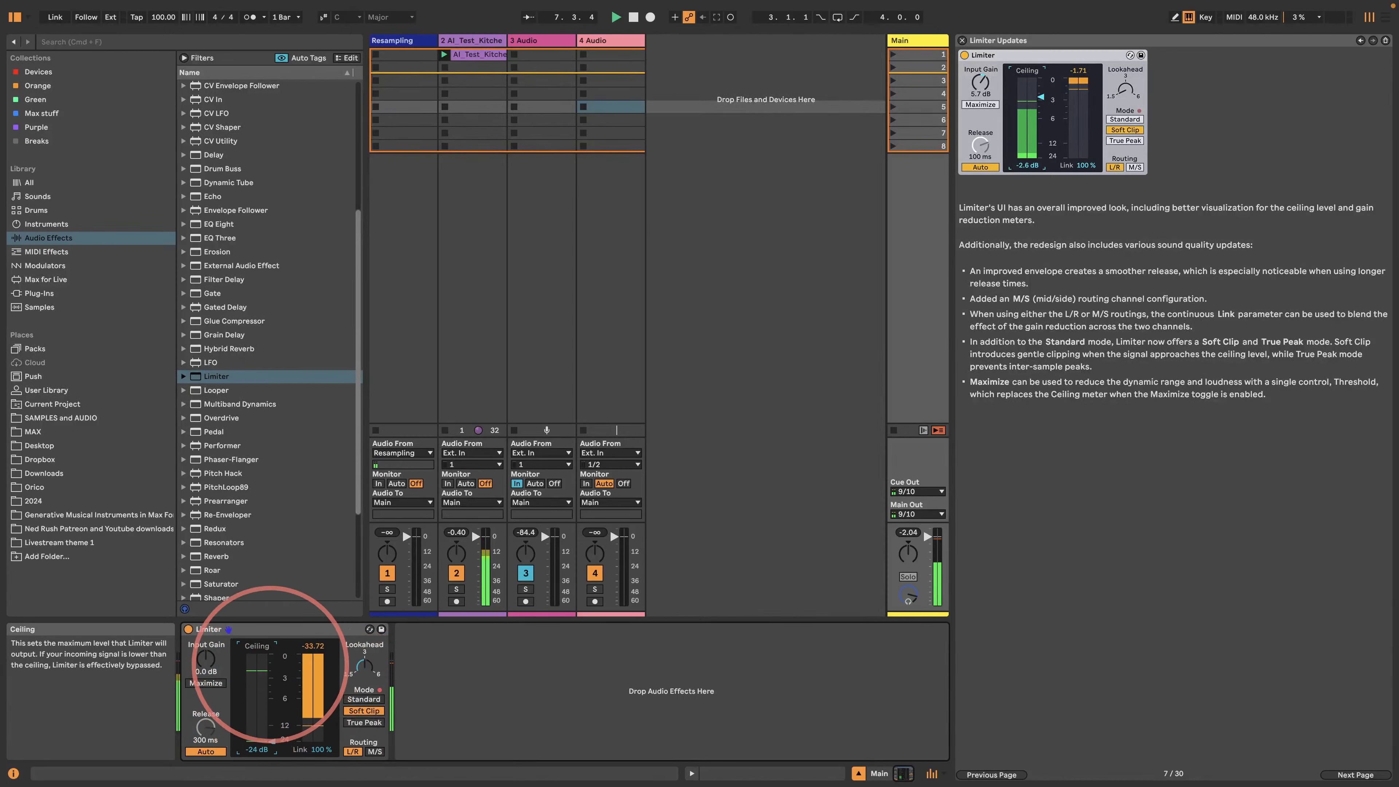
{"action": "left_click_drag", "start_coordinate": [187, 661], "coordinate": [201, 661]}
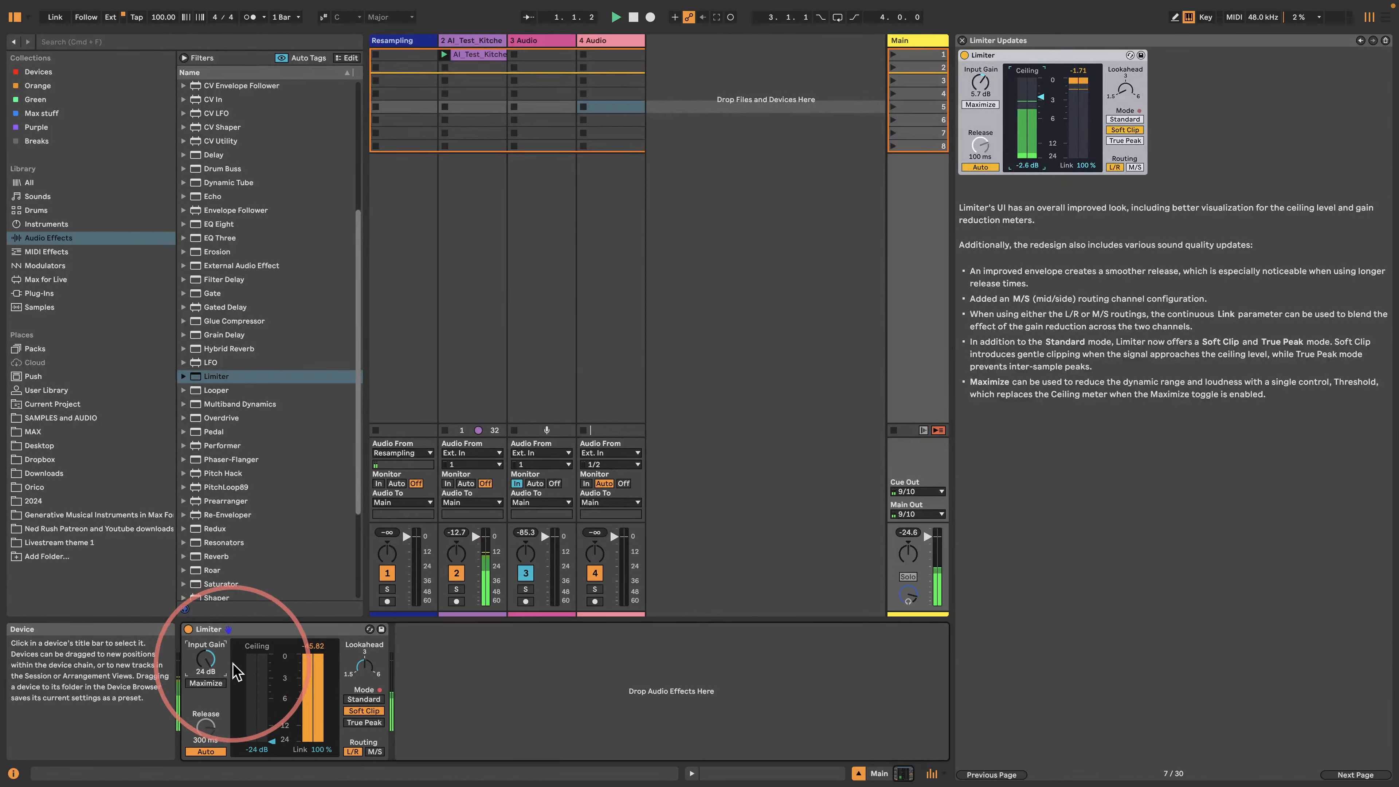
- Set the Limiter's Input Gain to -3.0 dB and Ceiling to -11 dB, and audition True Peak mode
{"action": "left_click_drag", "start_coordinate": [205, 659], "coordinate": [206, 675]}
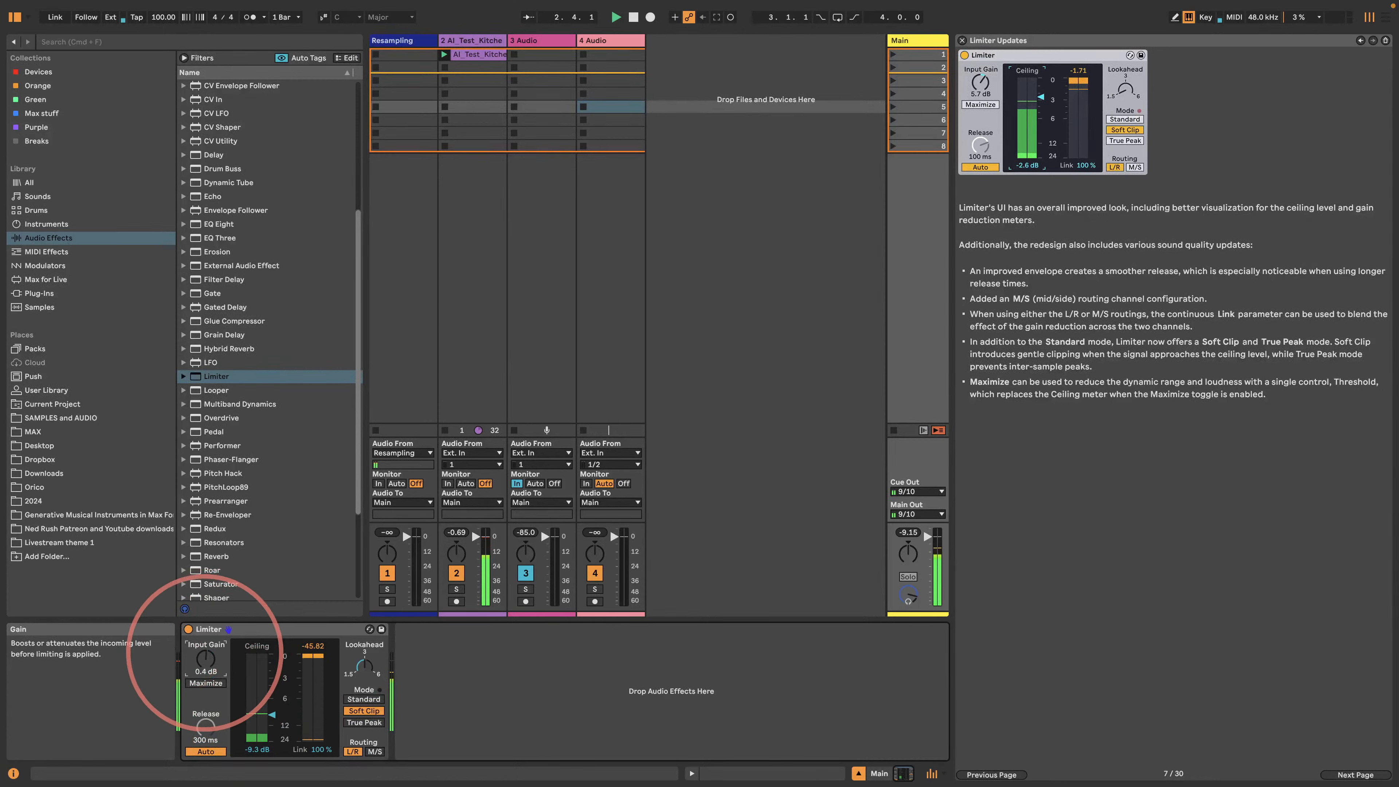
{"action": "left_click_drag", "start_coordinate": [205, 653], "coordinate": [205, 661]}
{"action": "left_click_drag", "start_coordinate": [272, 715], "coordinate": [270, 721]}
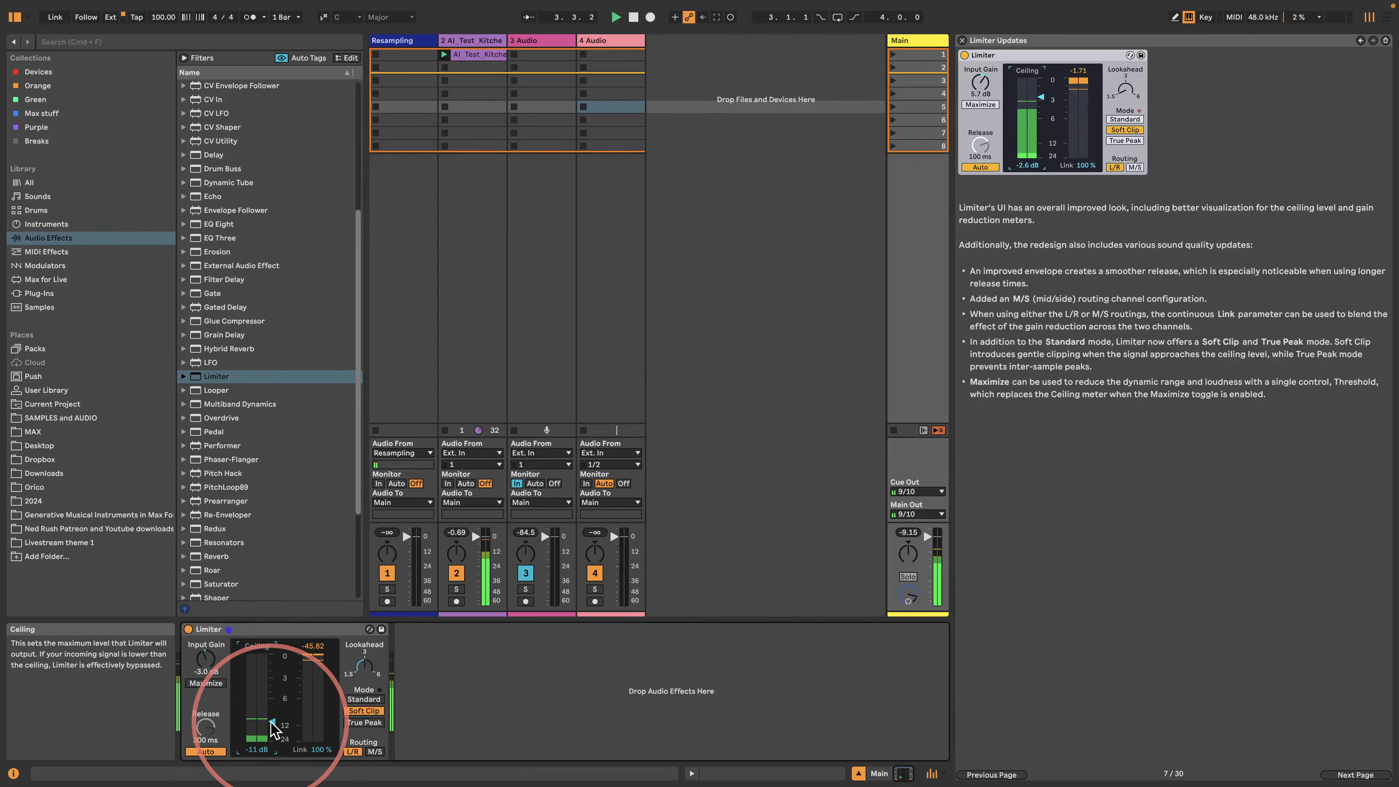
{"action": "left_click", "coordinate": [361, 722]}
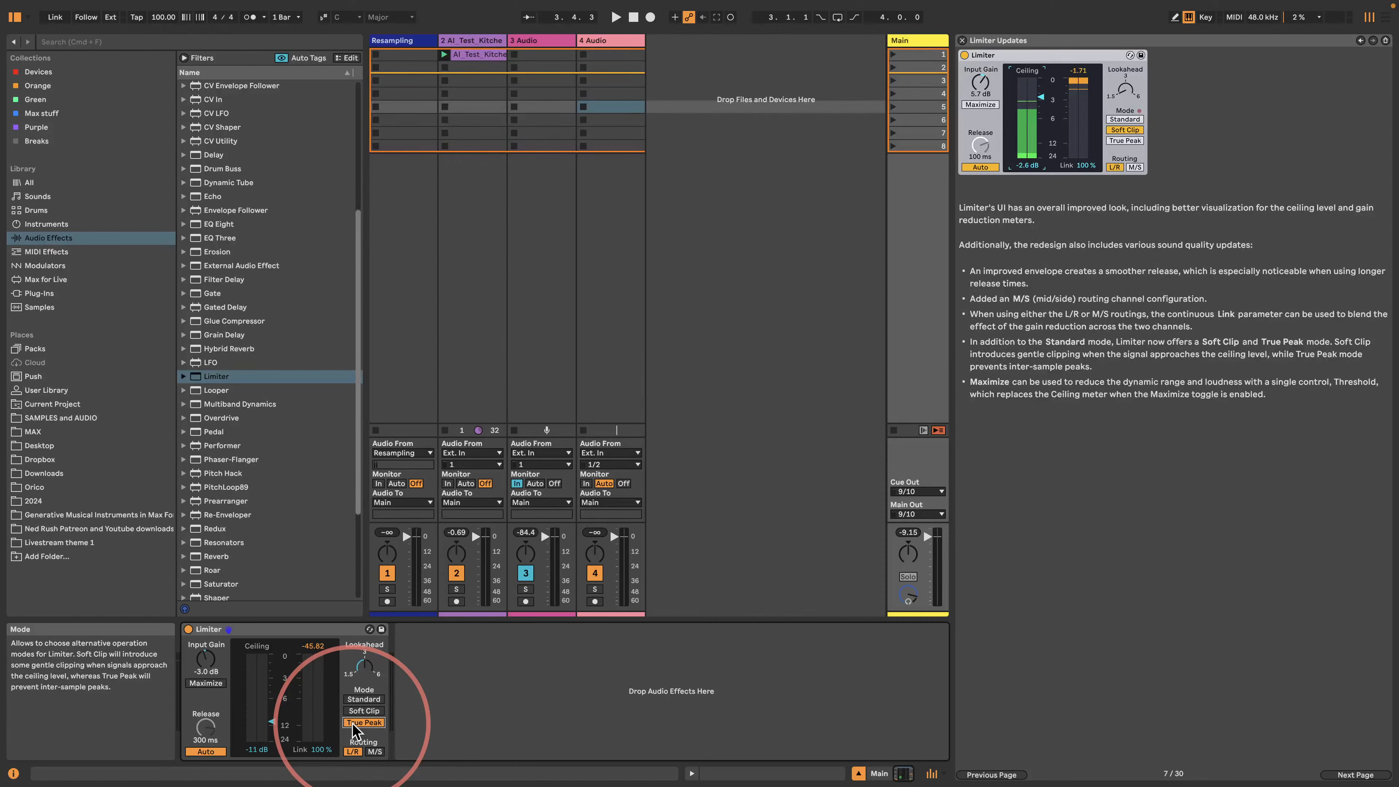
{"action": "key", "text": "space"}
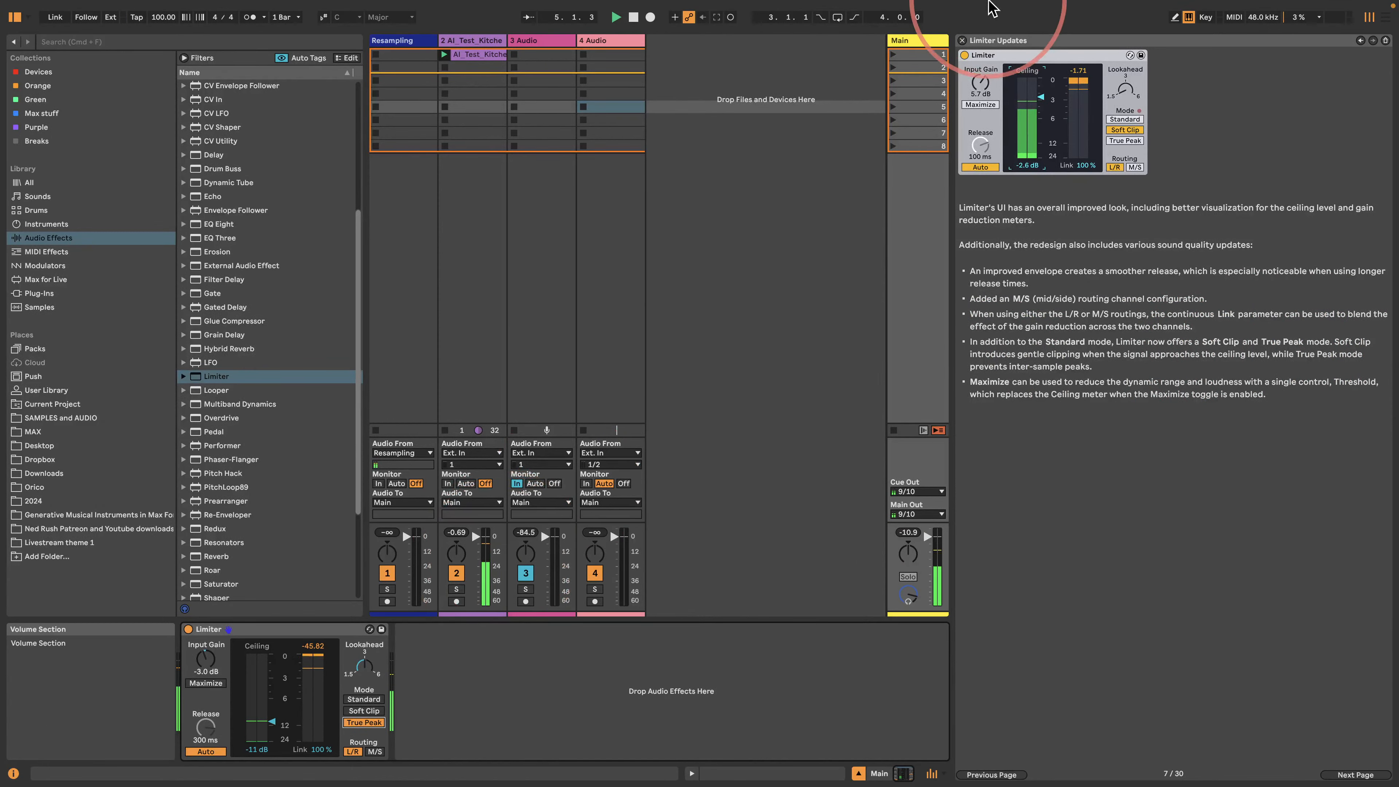
- Delete the Limiter from the Main track and open the MPE MIDI Tools page from the new features in 12.1
{"action": "left_click", "coordinate": [233, 628]}
{"action": "key", "text": "Delete"}
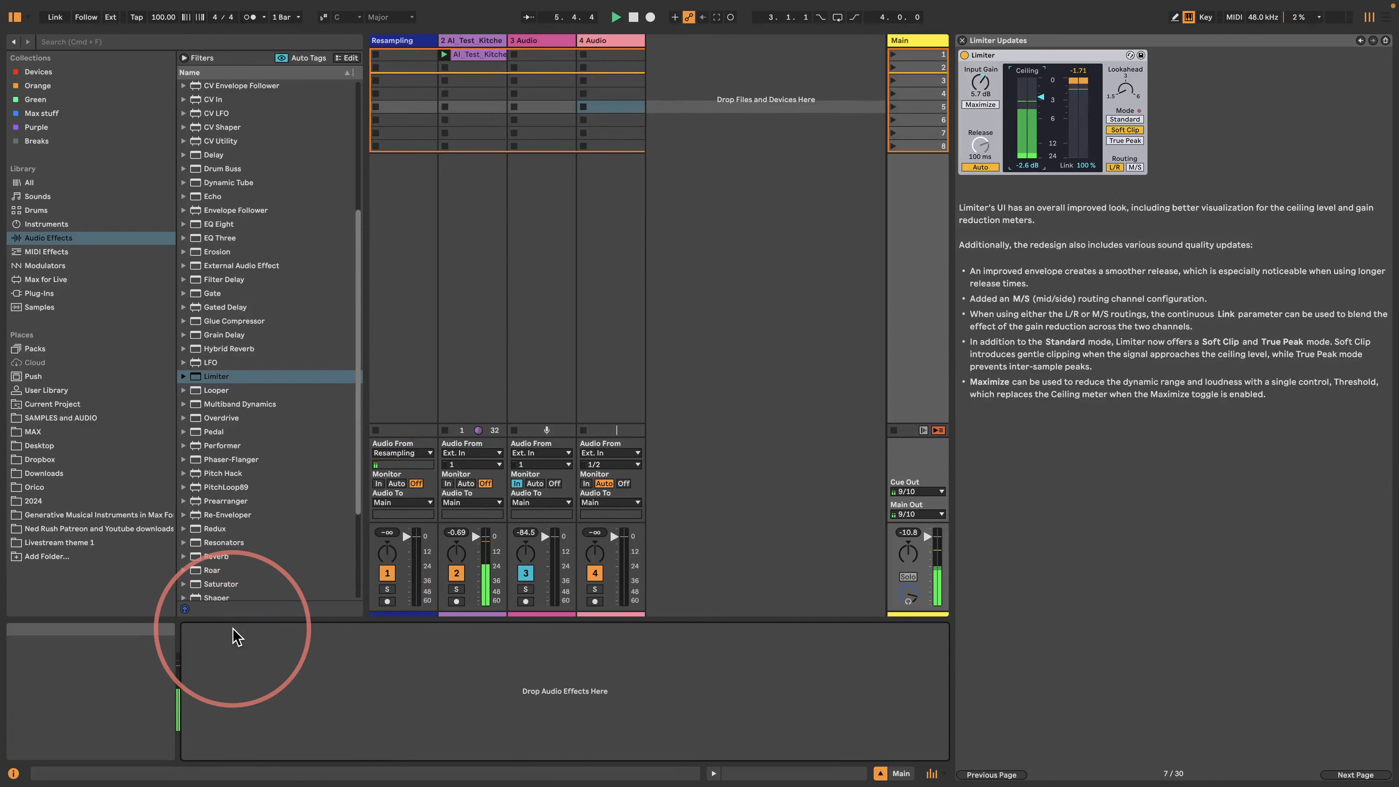
{"action": "left_click", "coordinate": [1360, 40]}
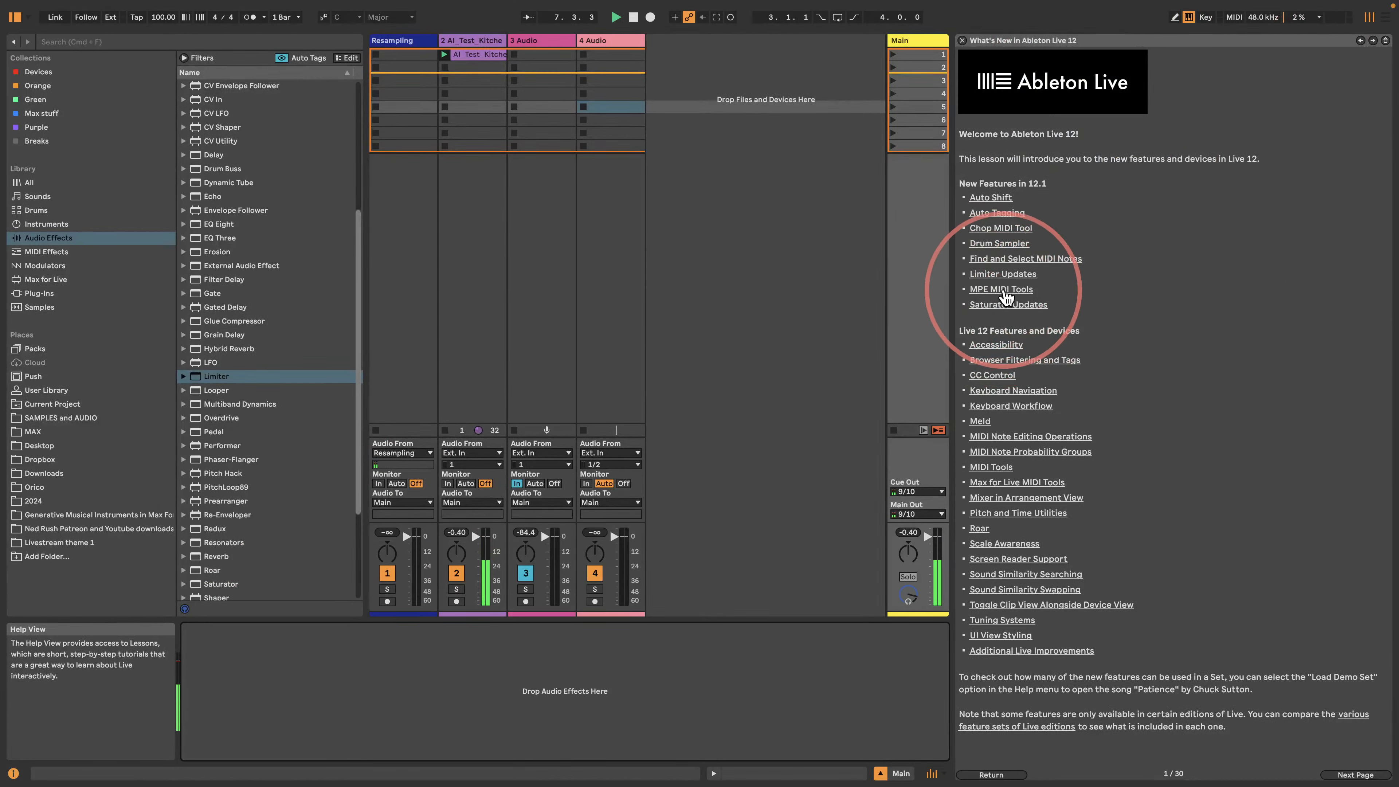
{"action": "left_click", "coordinate": [1001, 289]}
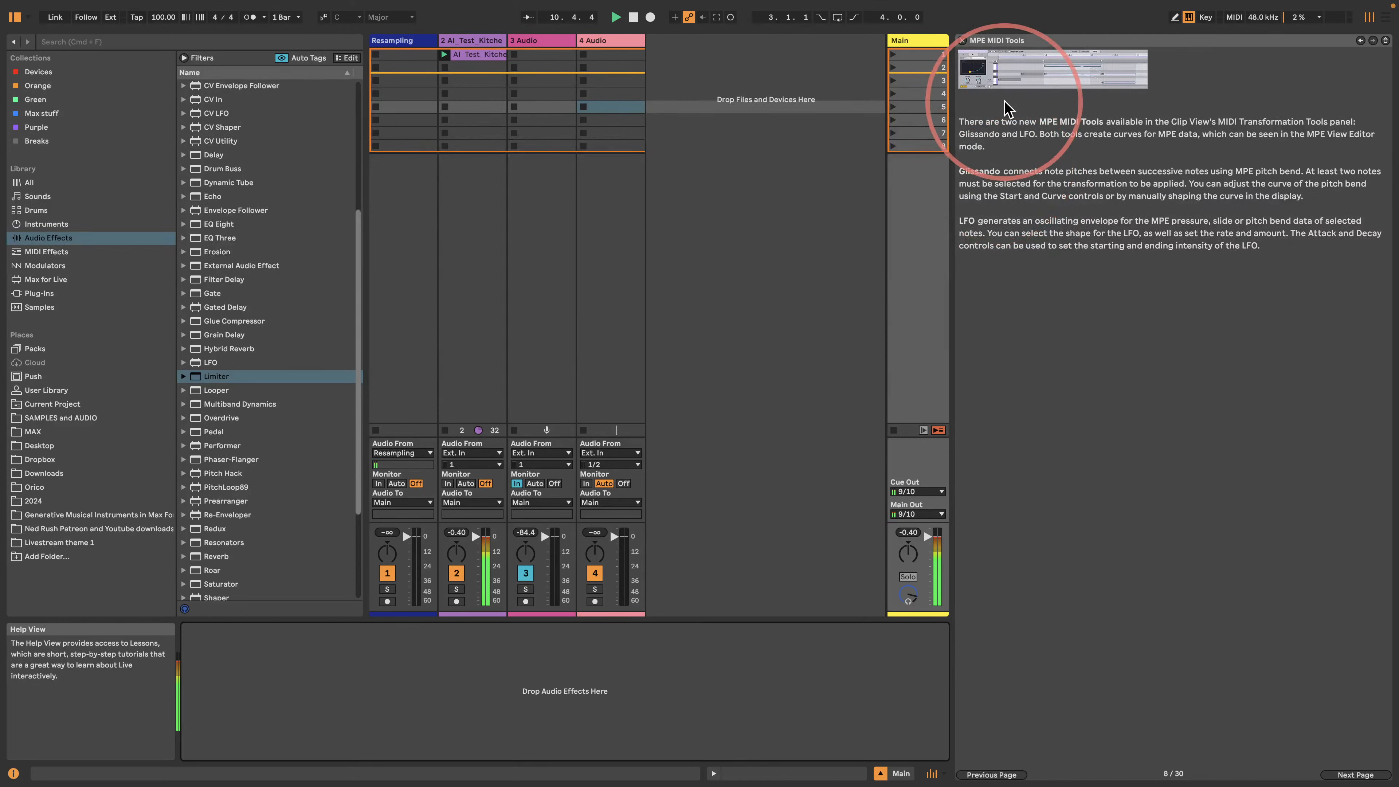
- Create a MIDI track with an empty clip in scene 4 and choose the Glissando transformation for it
{"action": "double_click", "coordinate": [725, 103]}
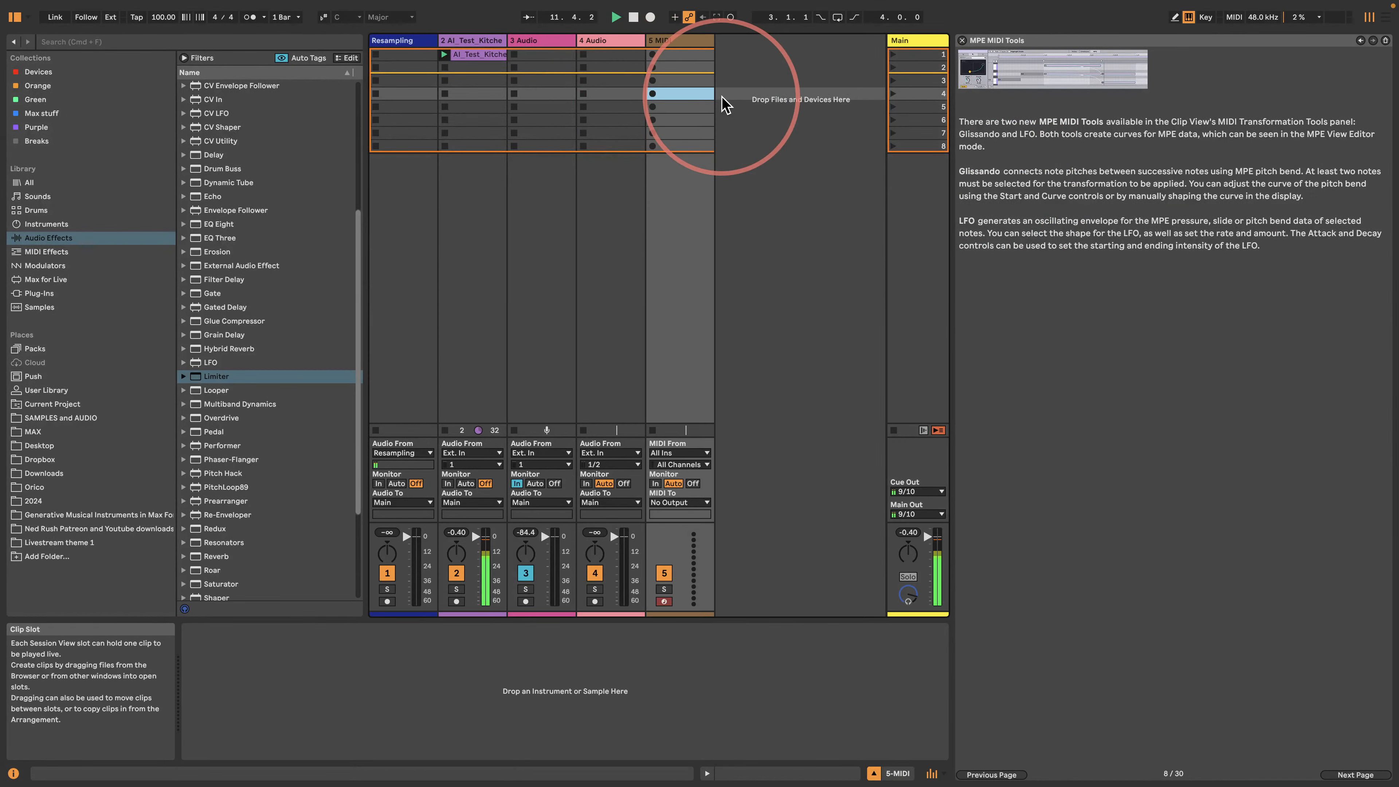
{"action": "double_click", "coordinate": [681, 93]}
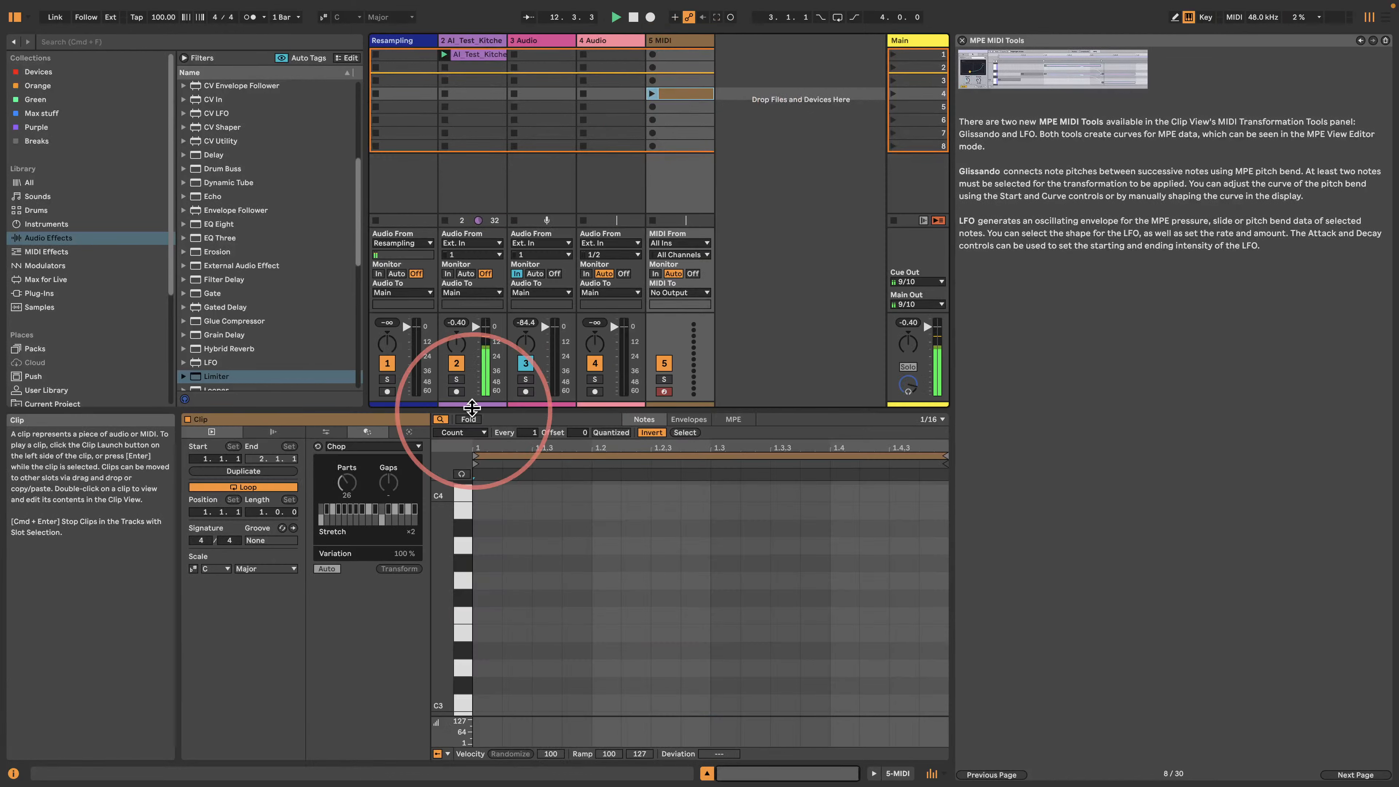
{"action": "left_click", "coordinate": [359, 445]}
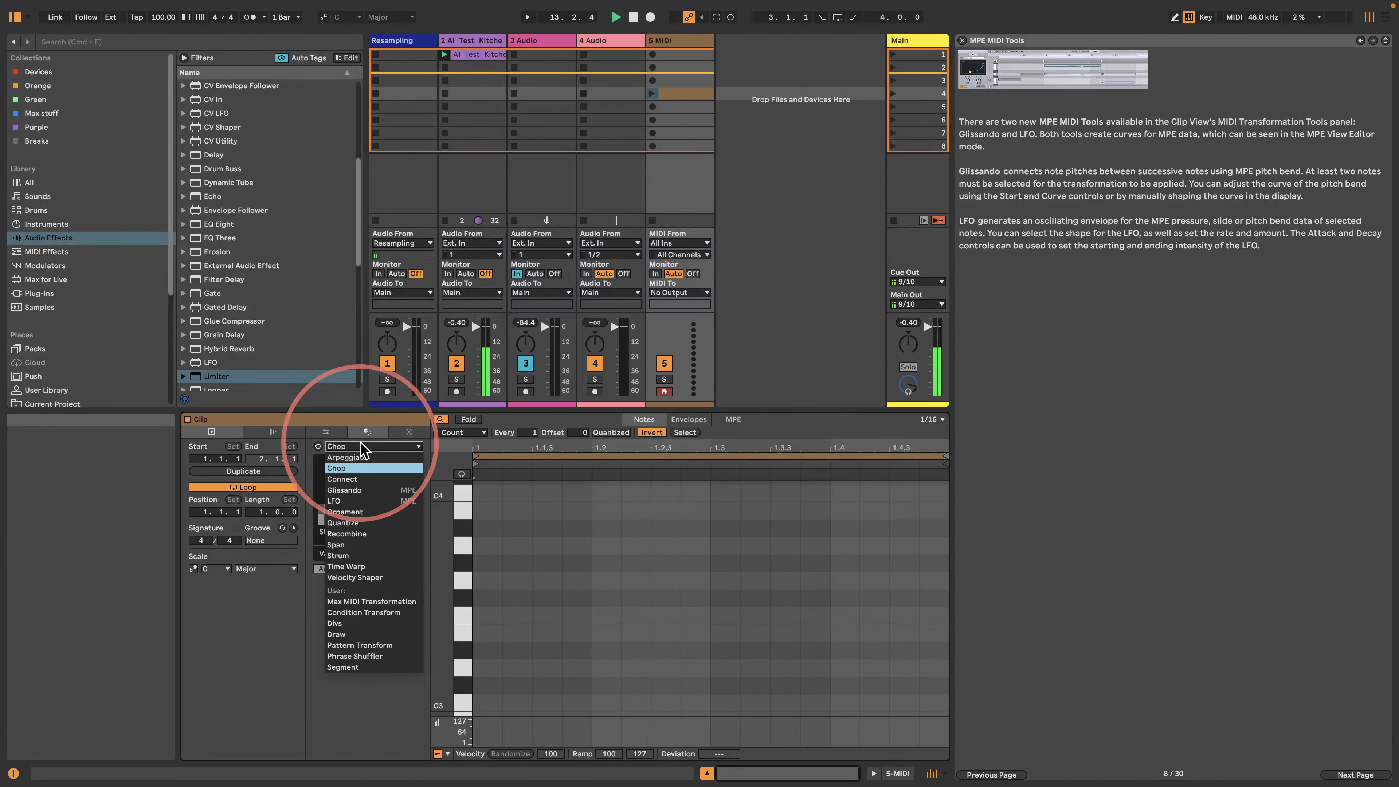
{"action": "left_click", "coordinate": [355, 490]}
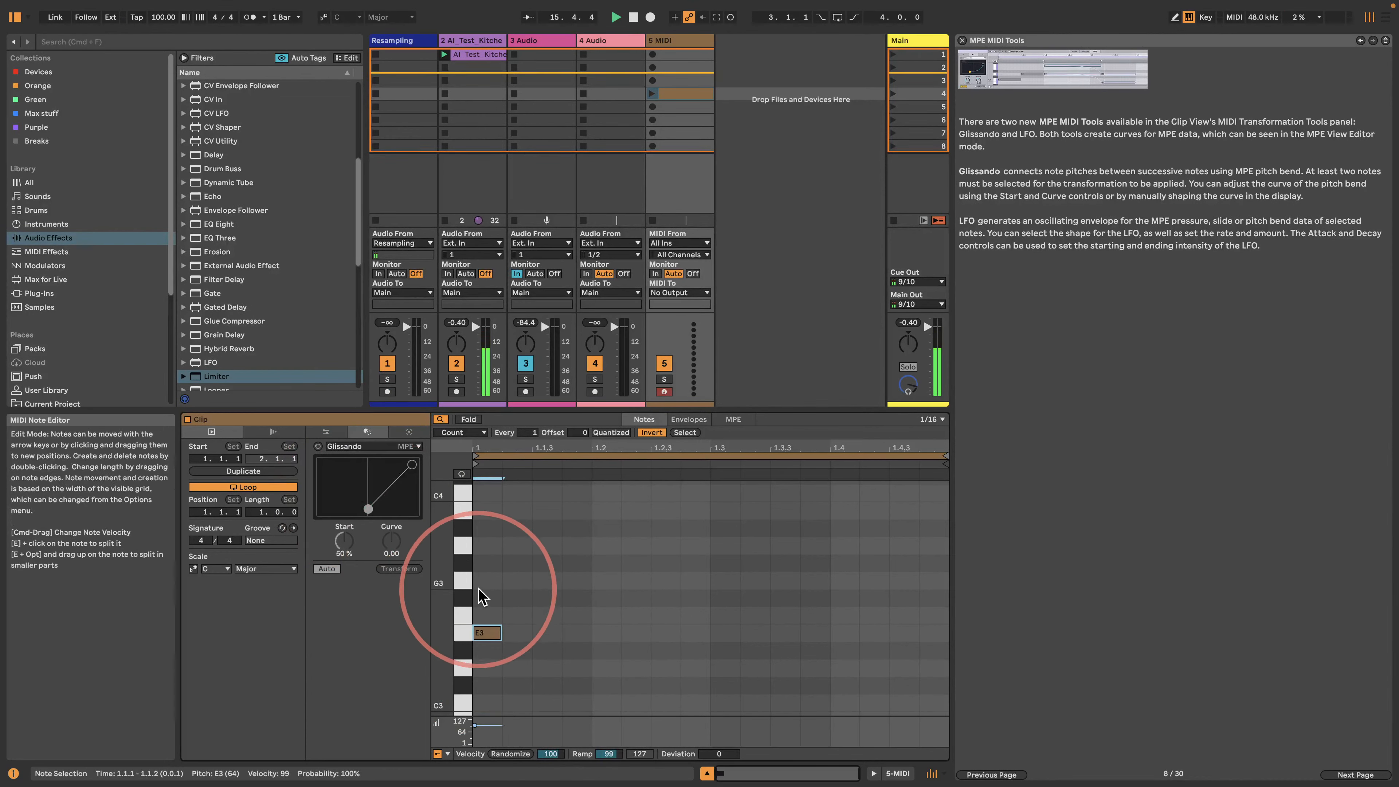
- Build a half-bar E3, G3 and A#3 chord in the clip, followed by a half-bar D3, F3 and G#3 chord
{"action": "left_click", "coordinate": [486, 579]}
{"action": "double_click", "coordinate": [489, 528]}
{"action": "left_click_drag", "start_coordinate": [477, 686], "coordinate": [710, 533]}
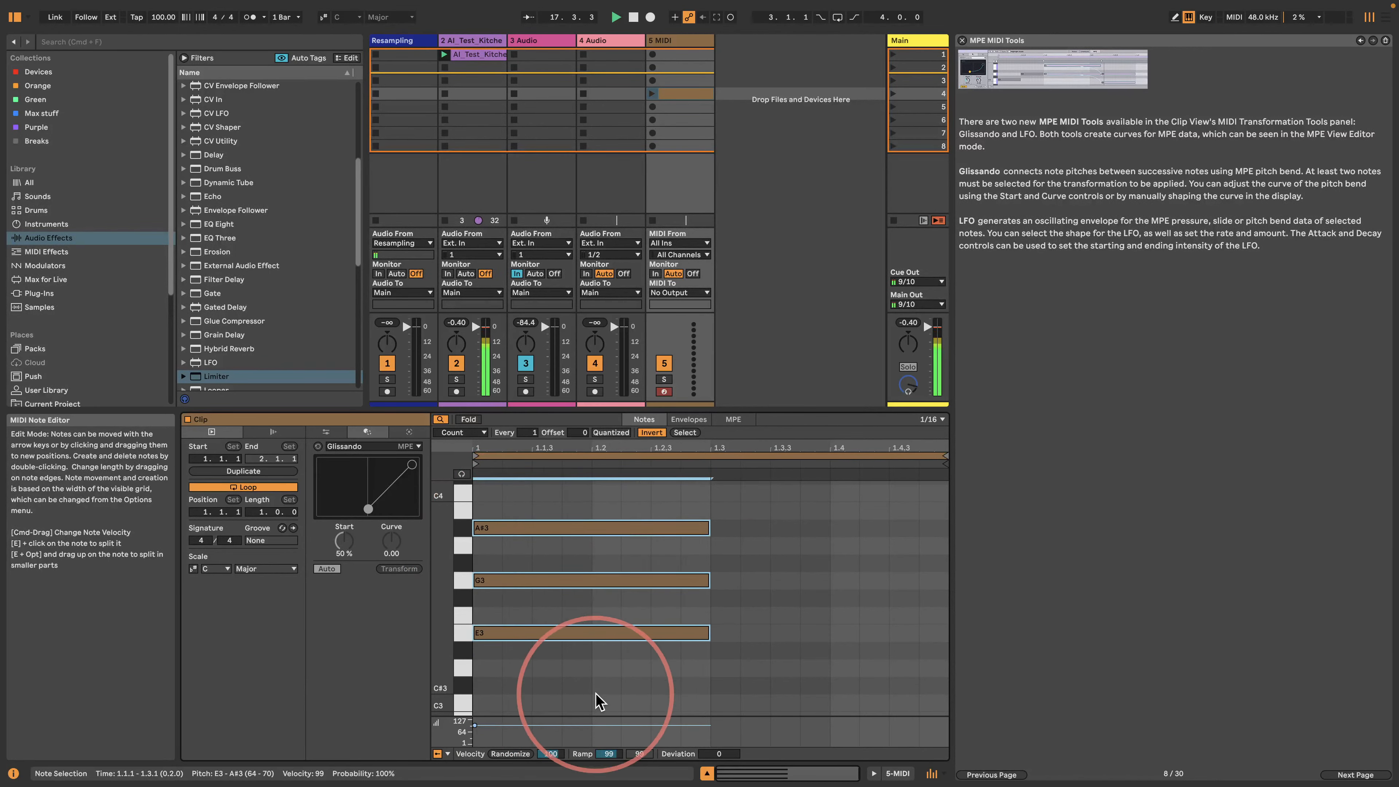
{"action": "left_click_drag", "start_coordinate": [598, 694], "coordinate": [806, 557]}
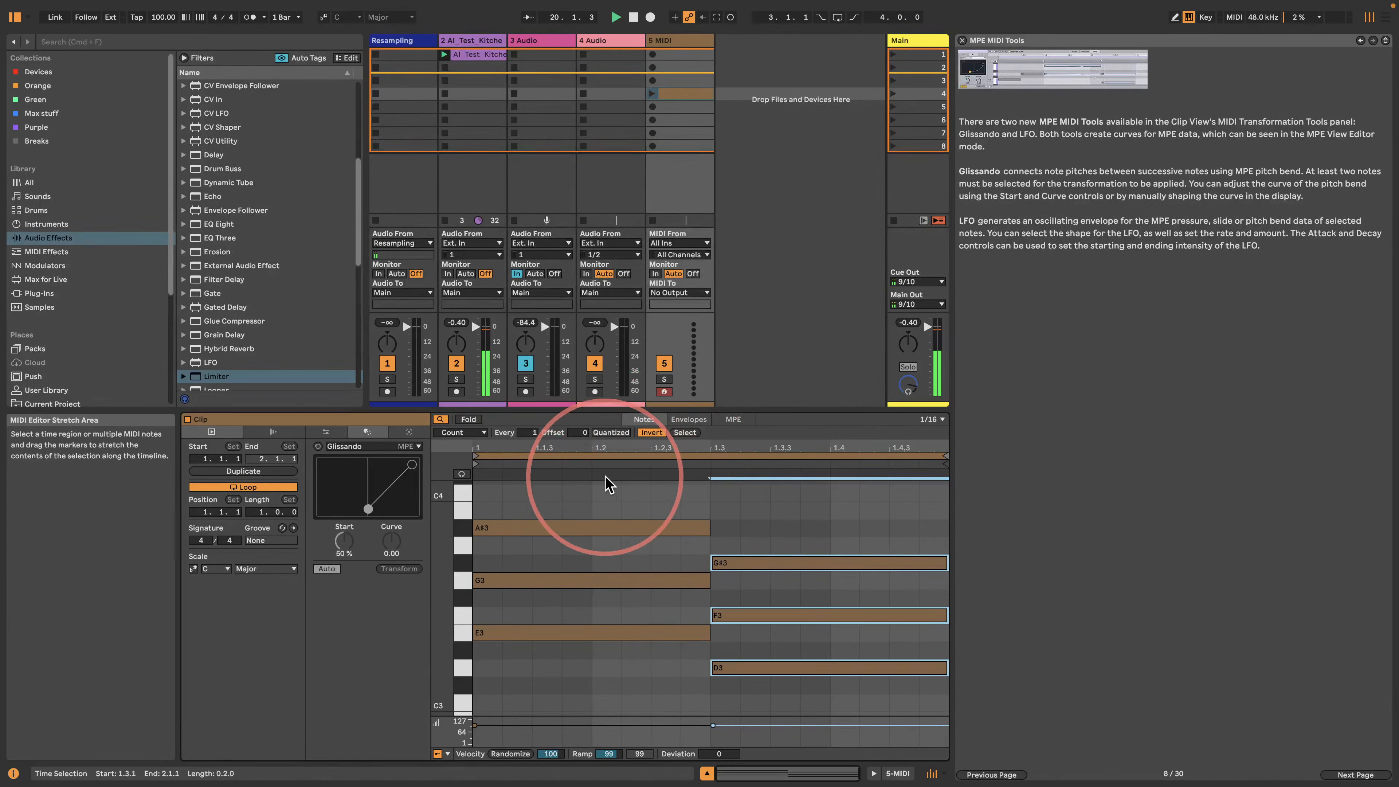
- Show the clip's MPE data and set the Glissando Start to 24 %
{"action": "left_click", "coordinate": [733, 419]}
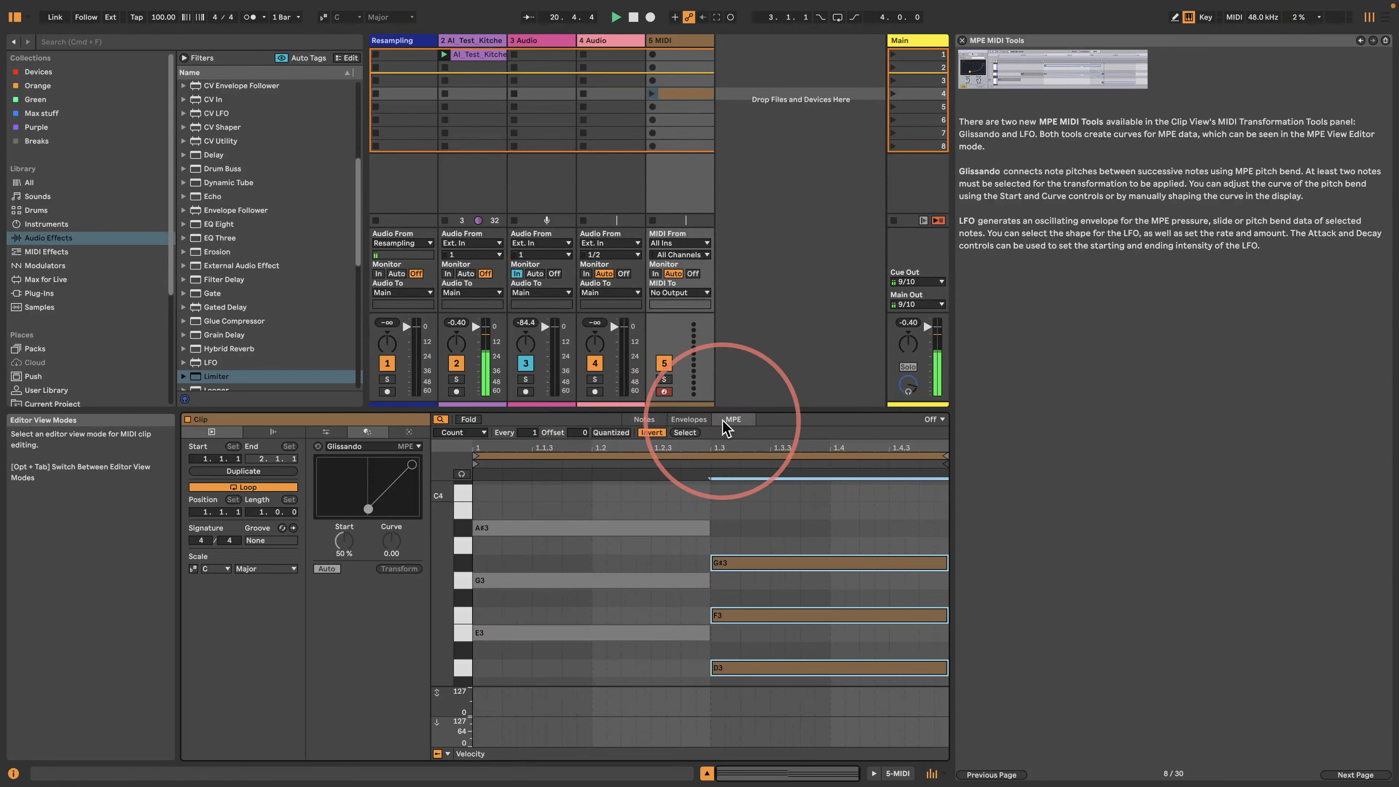
{"action": "left_click", "coordinate": [671, 509]}
{"action": "left_click_drag", "start_coordinate": [368, 508], "coordinate": [345, 510]}
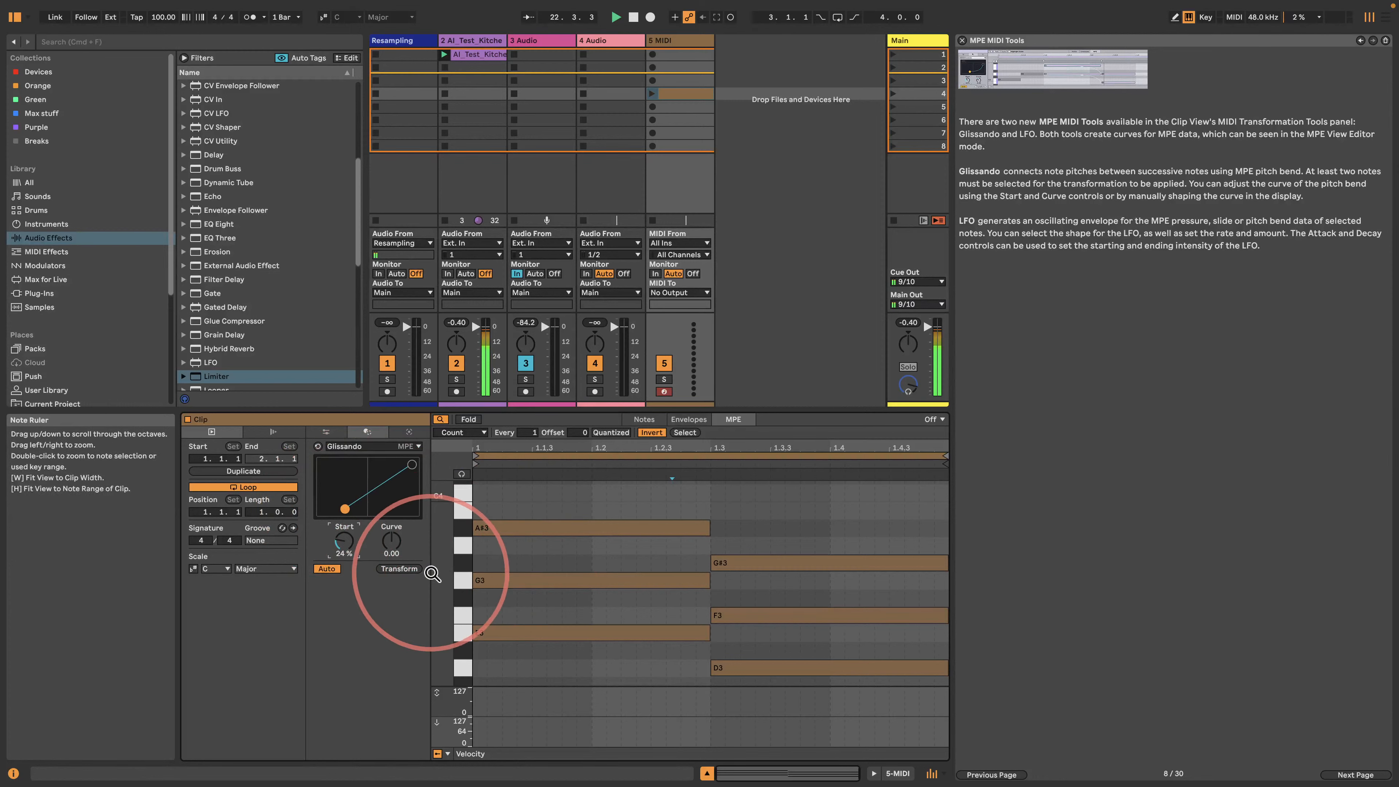
- Enlarge the MPE lanes and shape the E3 note's pitch bend curve with a breakpoint at about -8.37 st
{"action": "left_click_drag", "start_coordinate": [440, 568], "coordinate": [423, 567]}
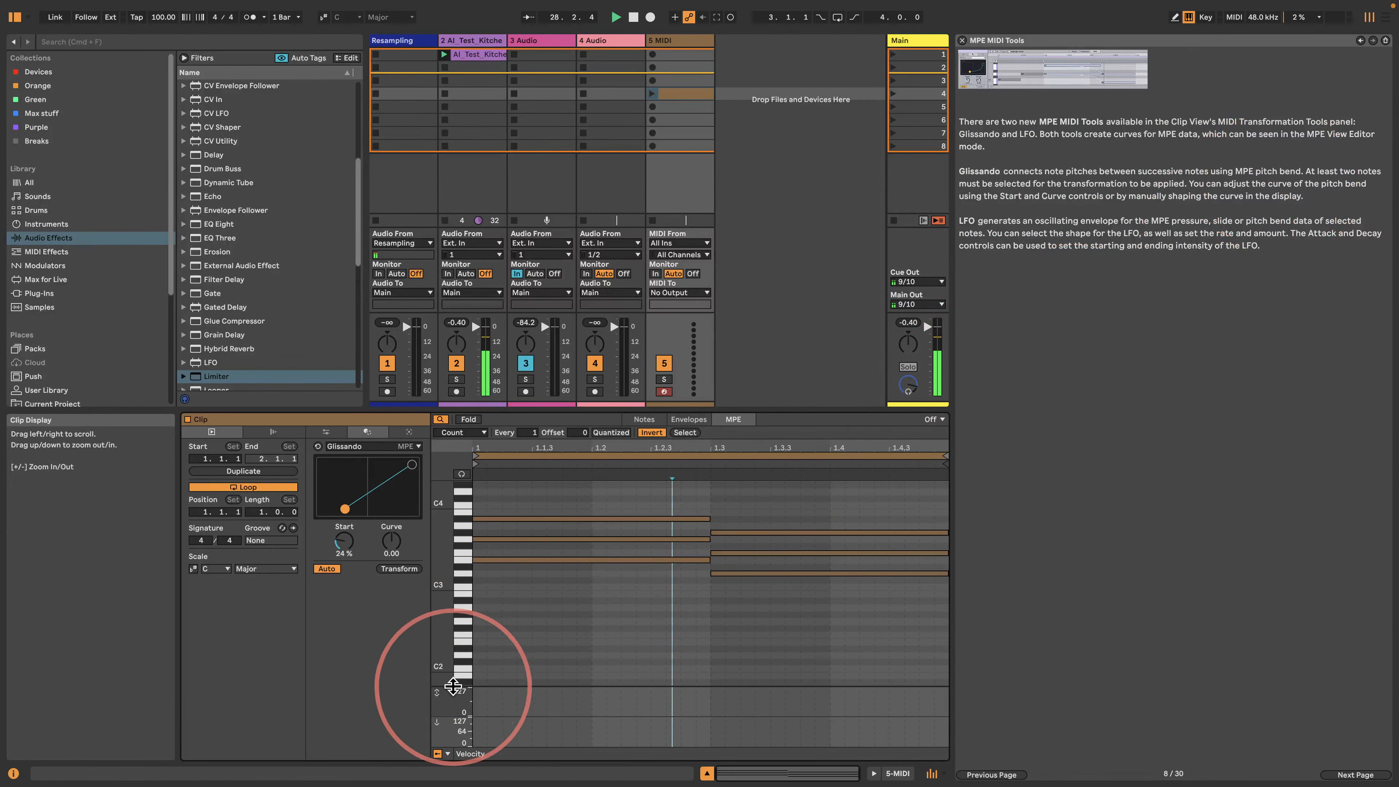
{"action": "left_click_drag", "start_coordinate": [458, 686], "coordinate": [454, 613]}
{"action": "left_click_drag", "start_coordinate": [448, 716], "coordinate": [450, 692]}
{"action": "left_click_drag", "start_coordinate": [461, 587], "coordinate": [456, 630]}
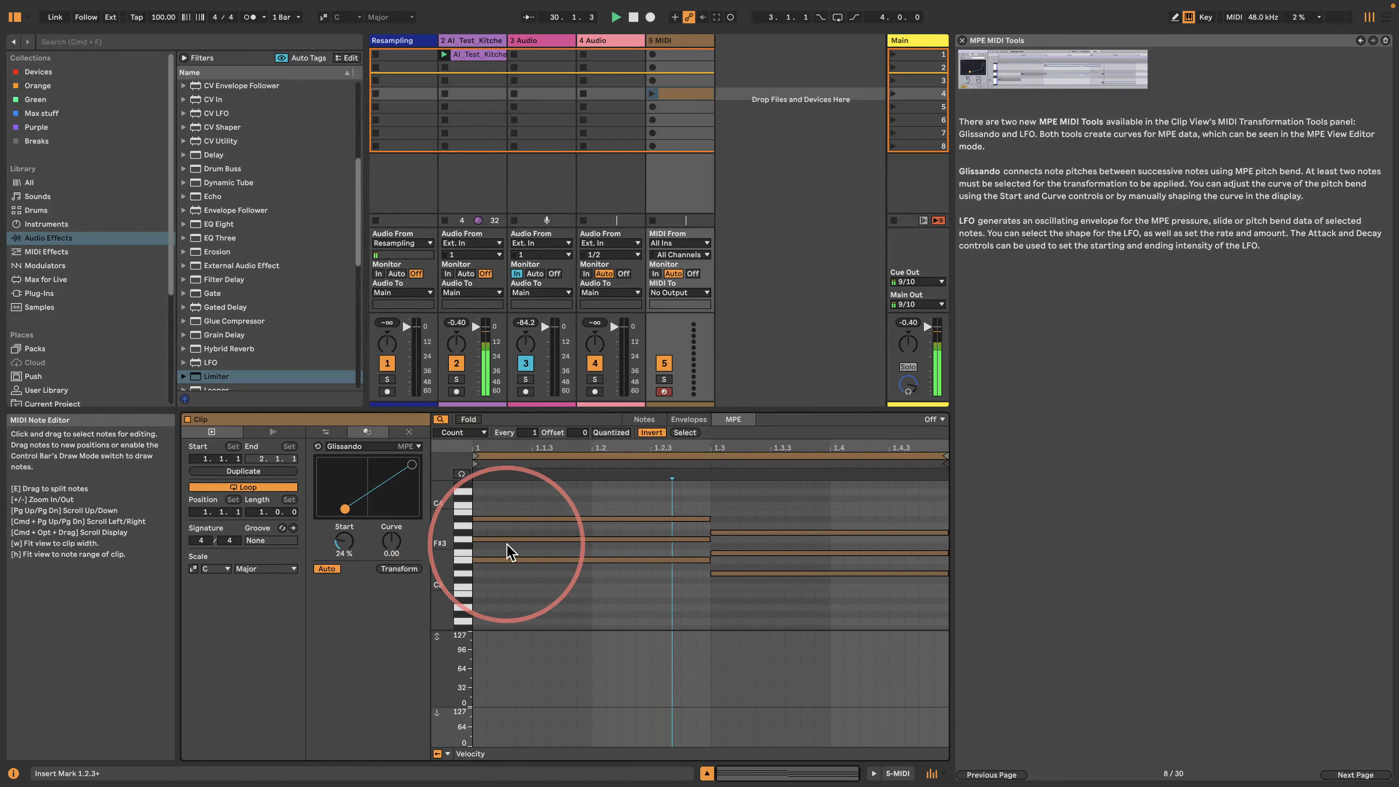
{"action": "left_click", "coordinate": [500, 559]}
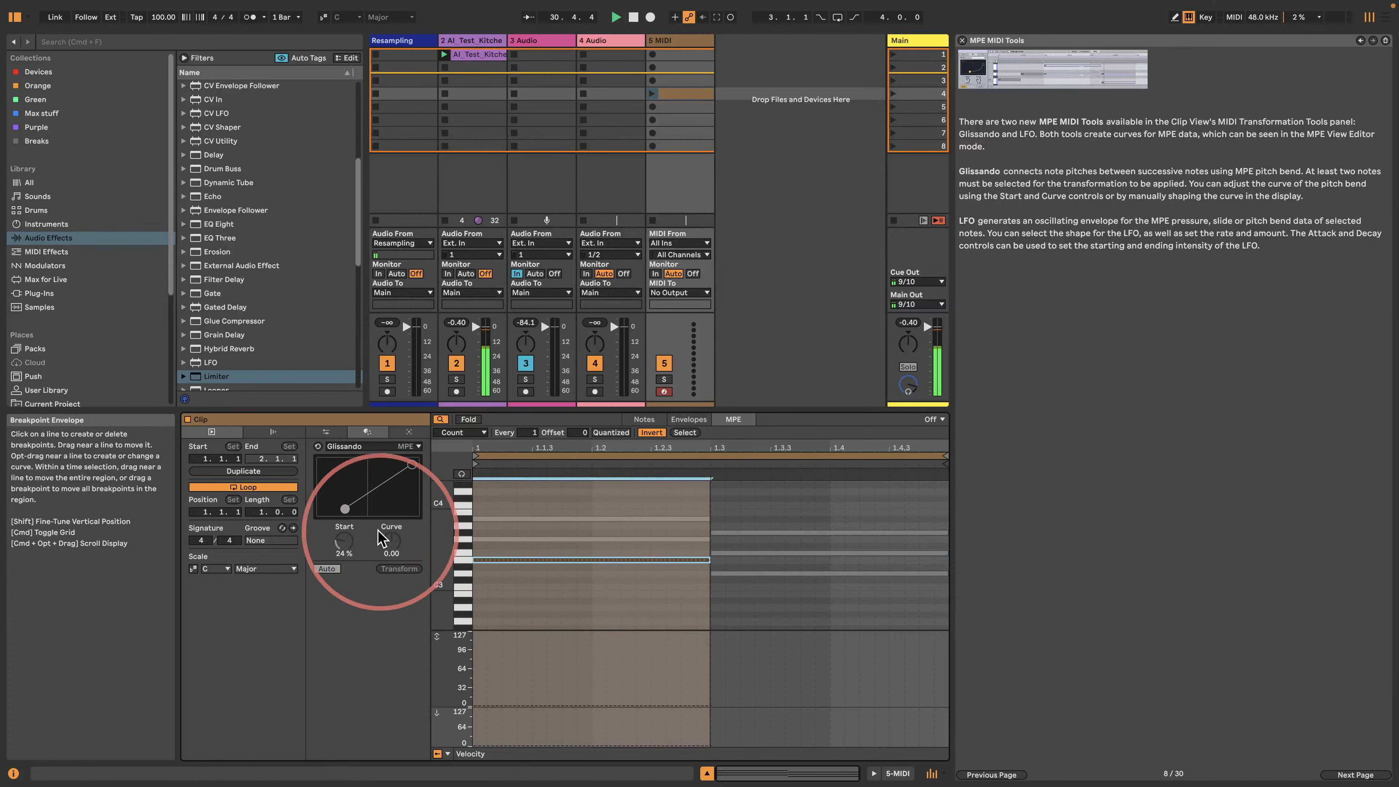
{"action": "left_click_drag", "start_coordinate": [561, 562], "coordinate": [522, 618]}
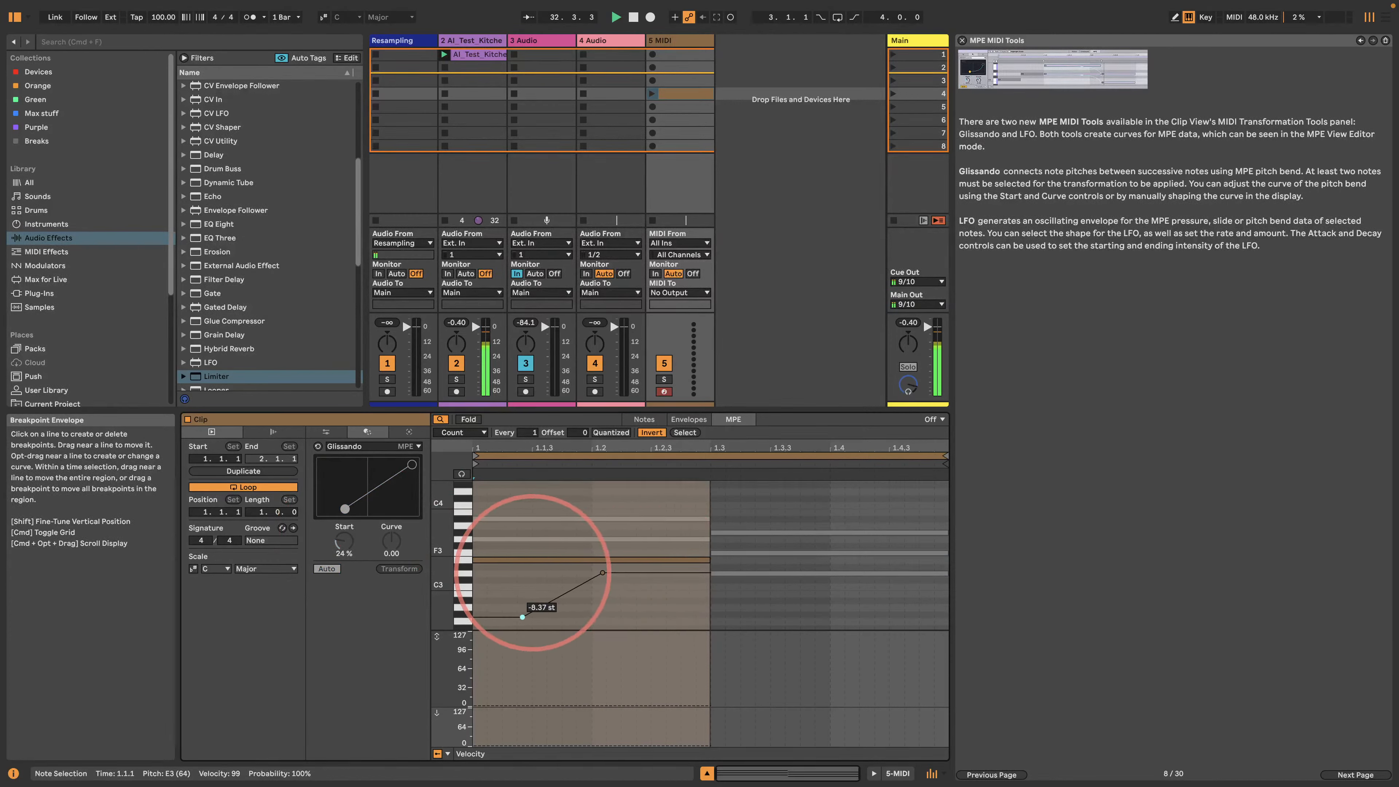
- Apply the LFO transformation to the E3 note's pitch bend with a 1/4 rate and 6.00 st amount, hiding the note filters
{"action": "left_click", "coordinate": [366, 446]}
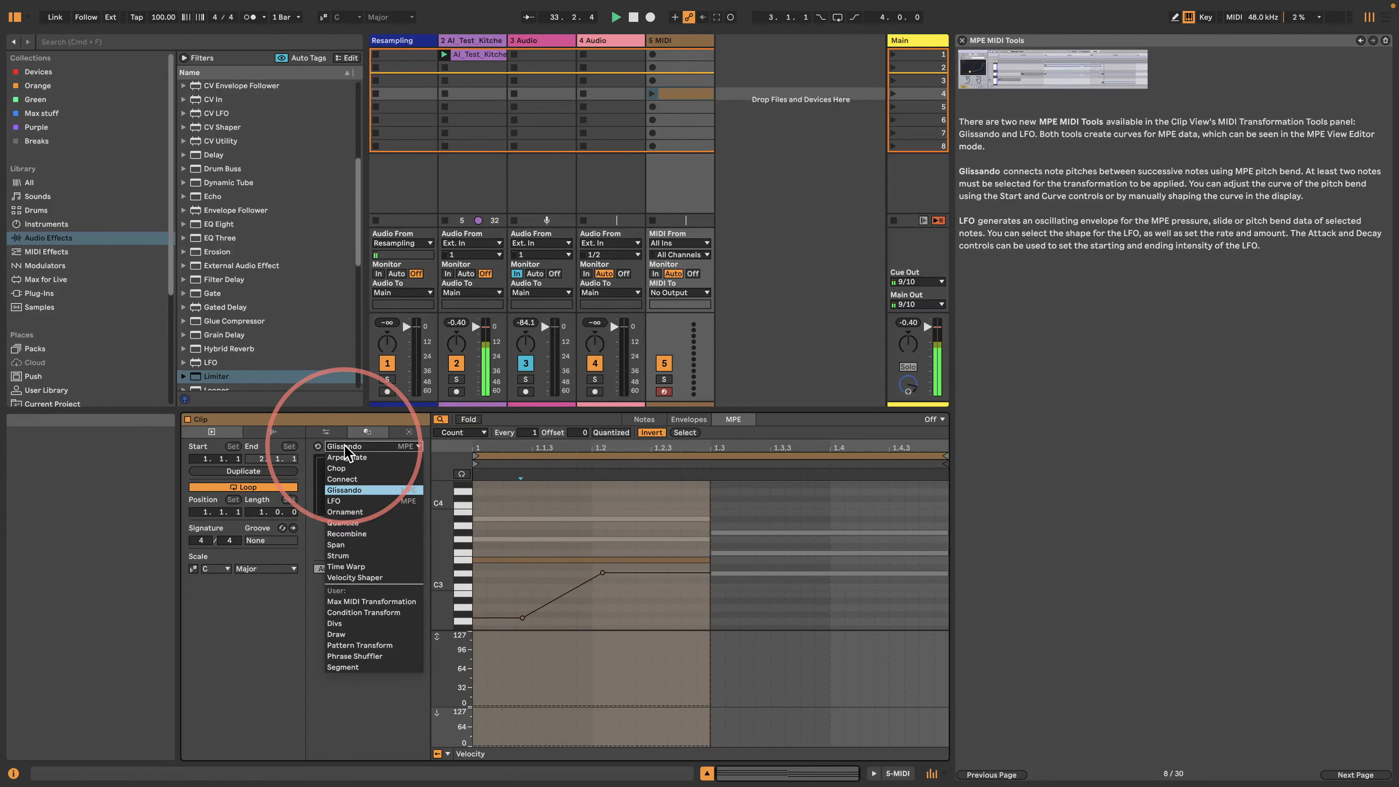
{"action": "left_click", "coordinate": [359, 501]}
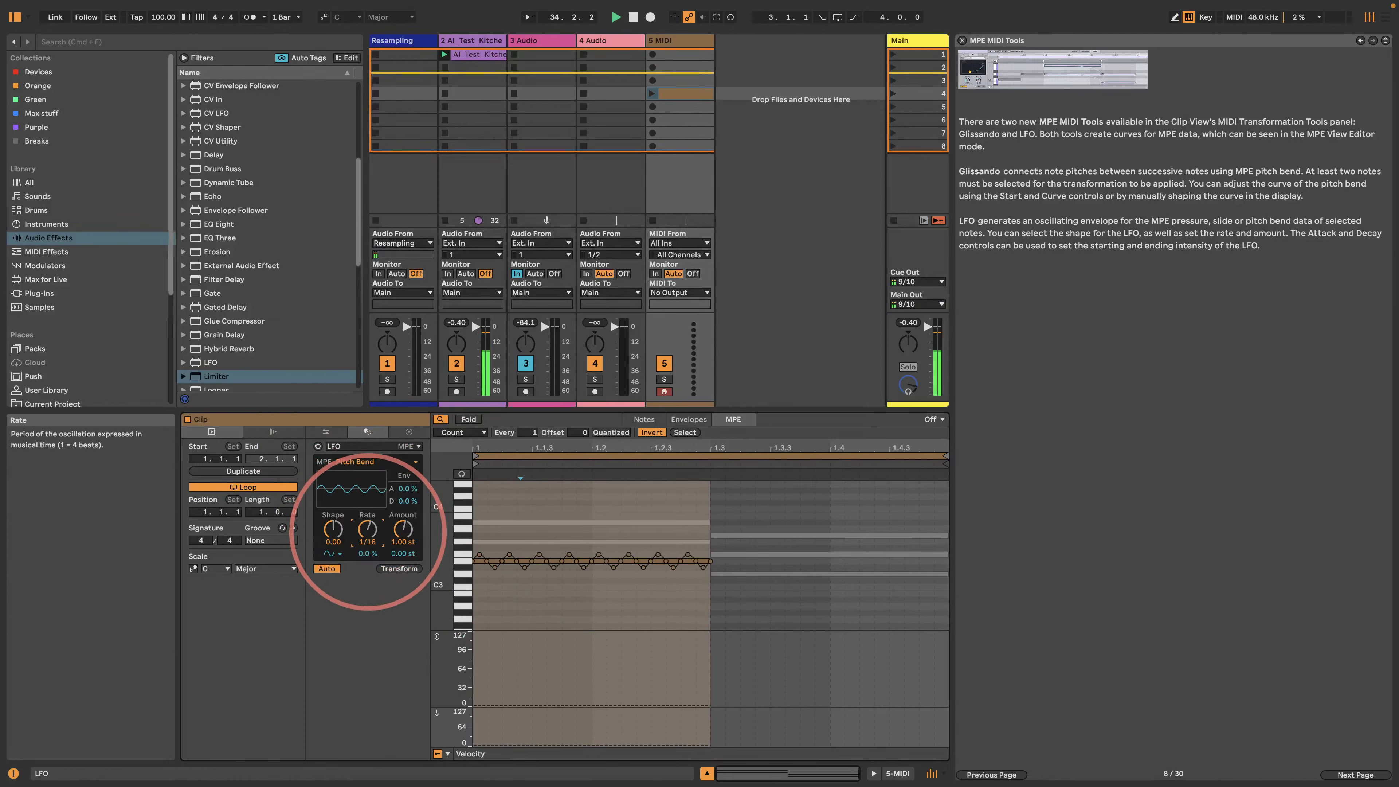
{"action": "left_click_drag", "start_coordinate": [367, 529], "coordinate": [367, 546]}
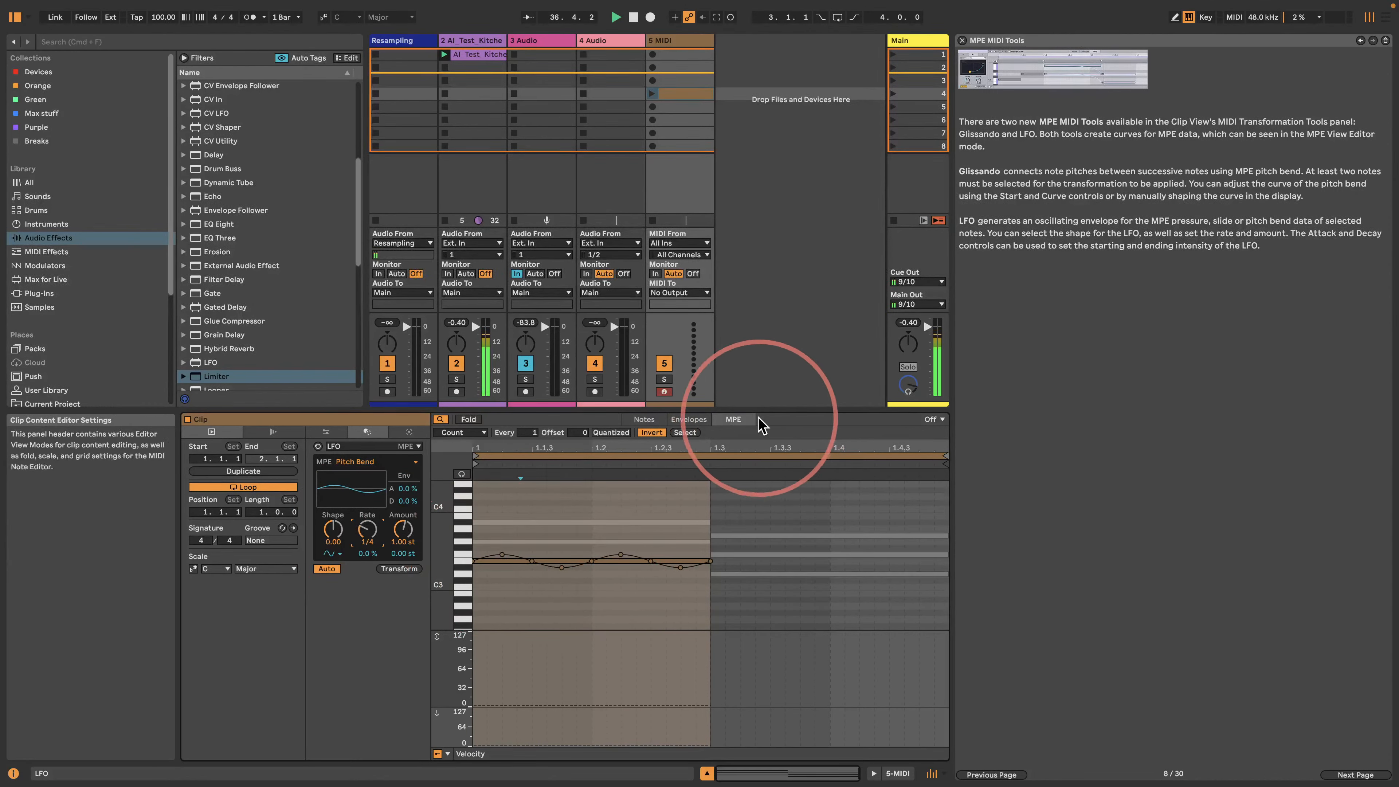
{"action": "left_click", "coordinate": [440, 419]}
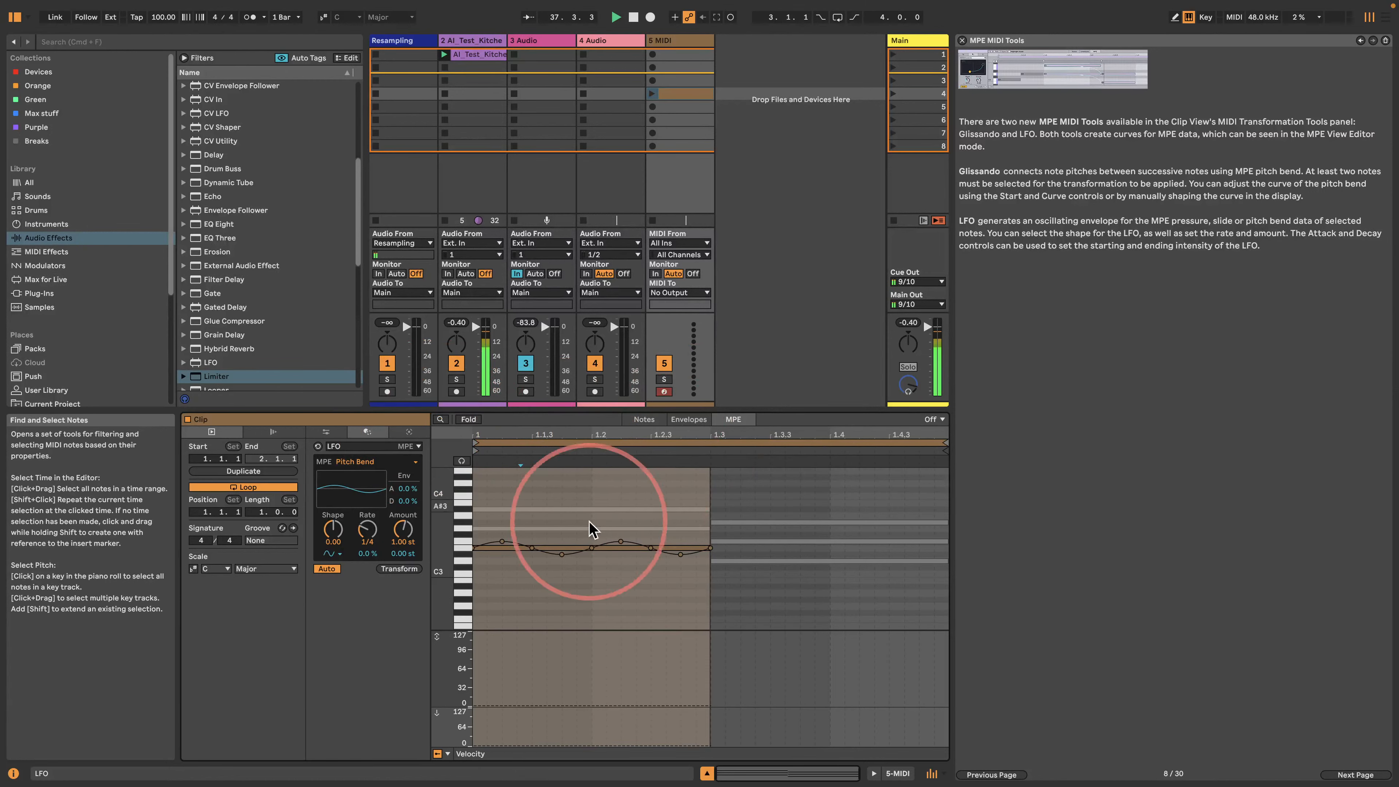
{"action": "left_click_drag", "start_coordinate": [403, 529], "coordinate": [402, 495]}
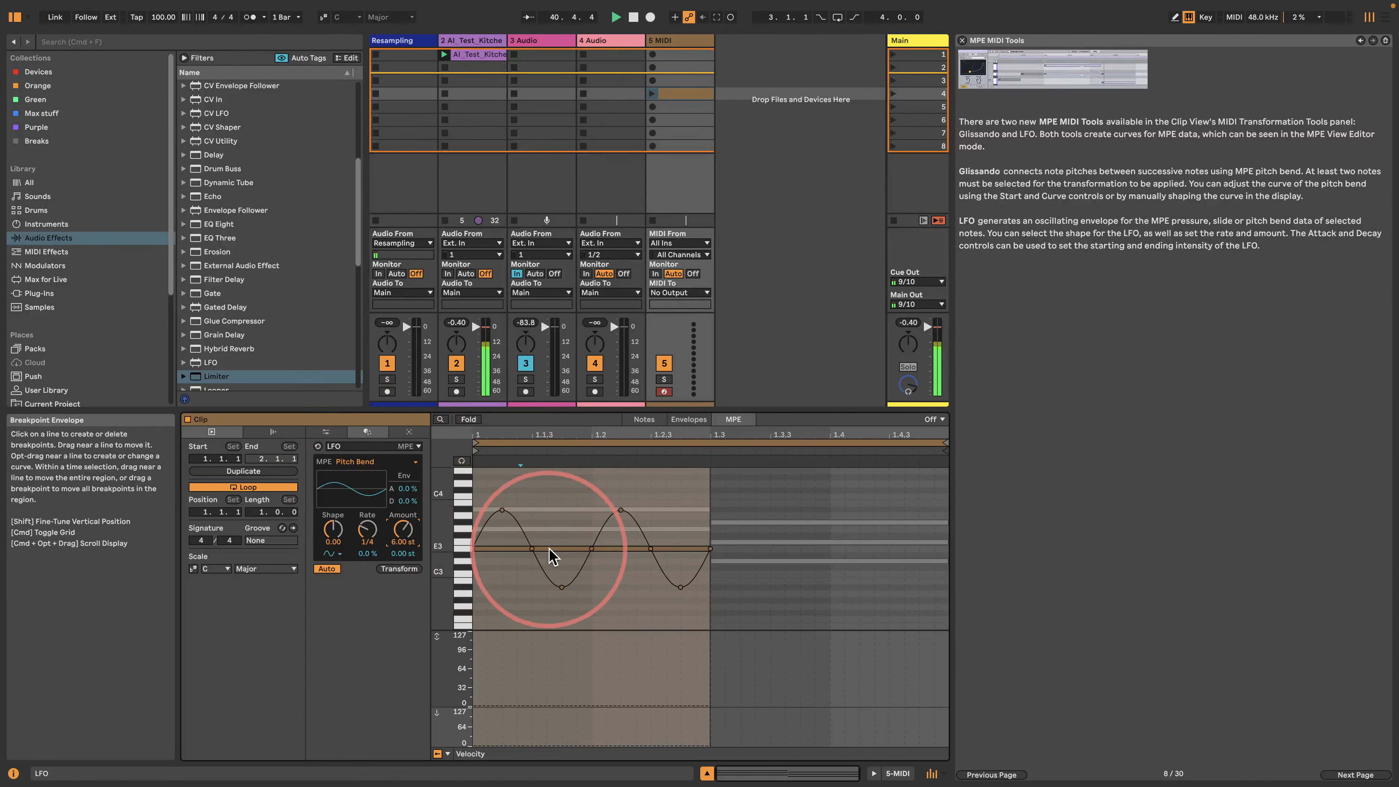
- Apply the pitch bend LFO to the G3 note with a 1/8 rate and 3.00 st amount
{"action": "left_click", "coordinate": [551, 527]}
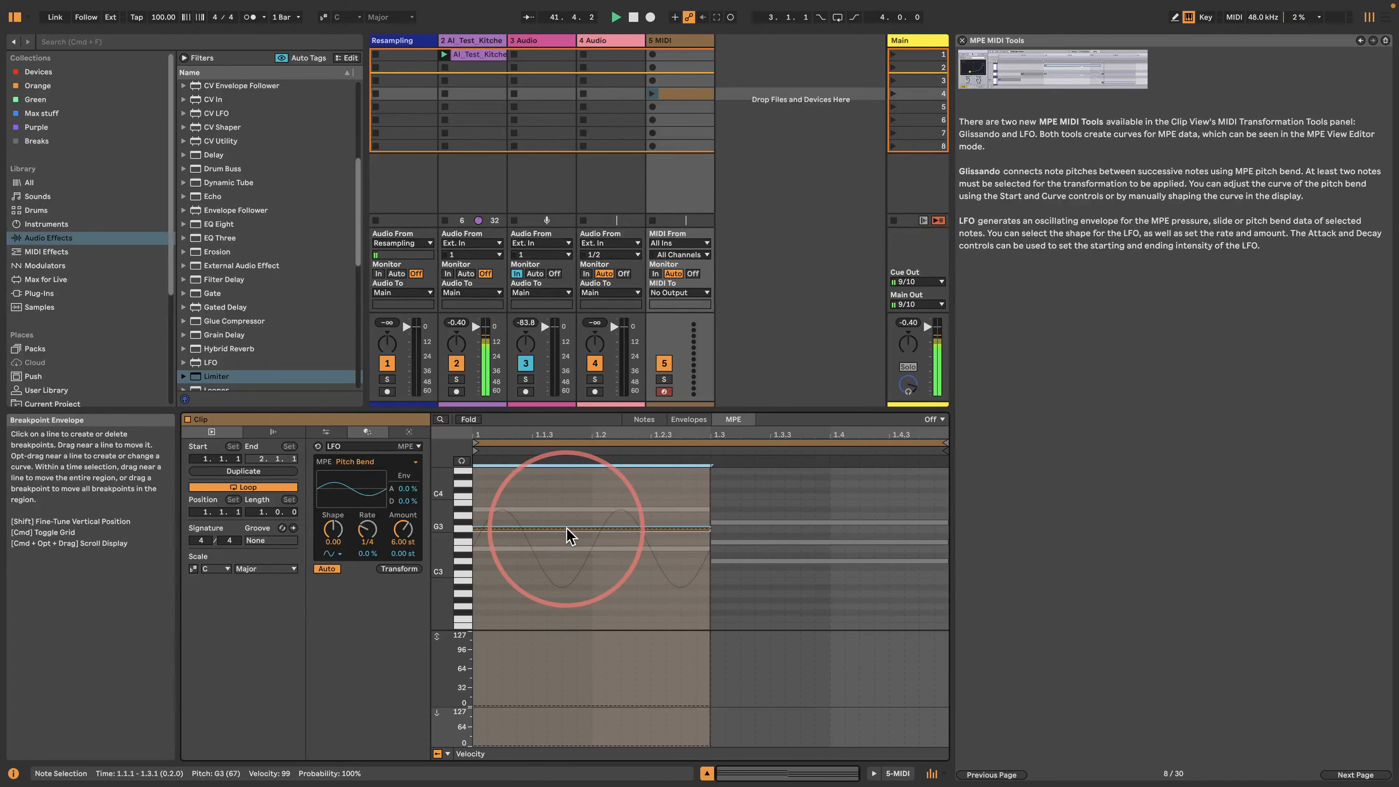
{"action": "left_click_drag", "start_coordinate": [402, 529], "coordinate": [372, 526]}
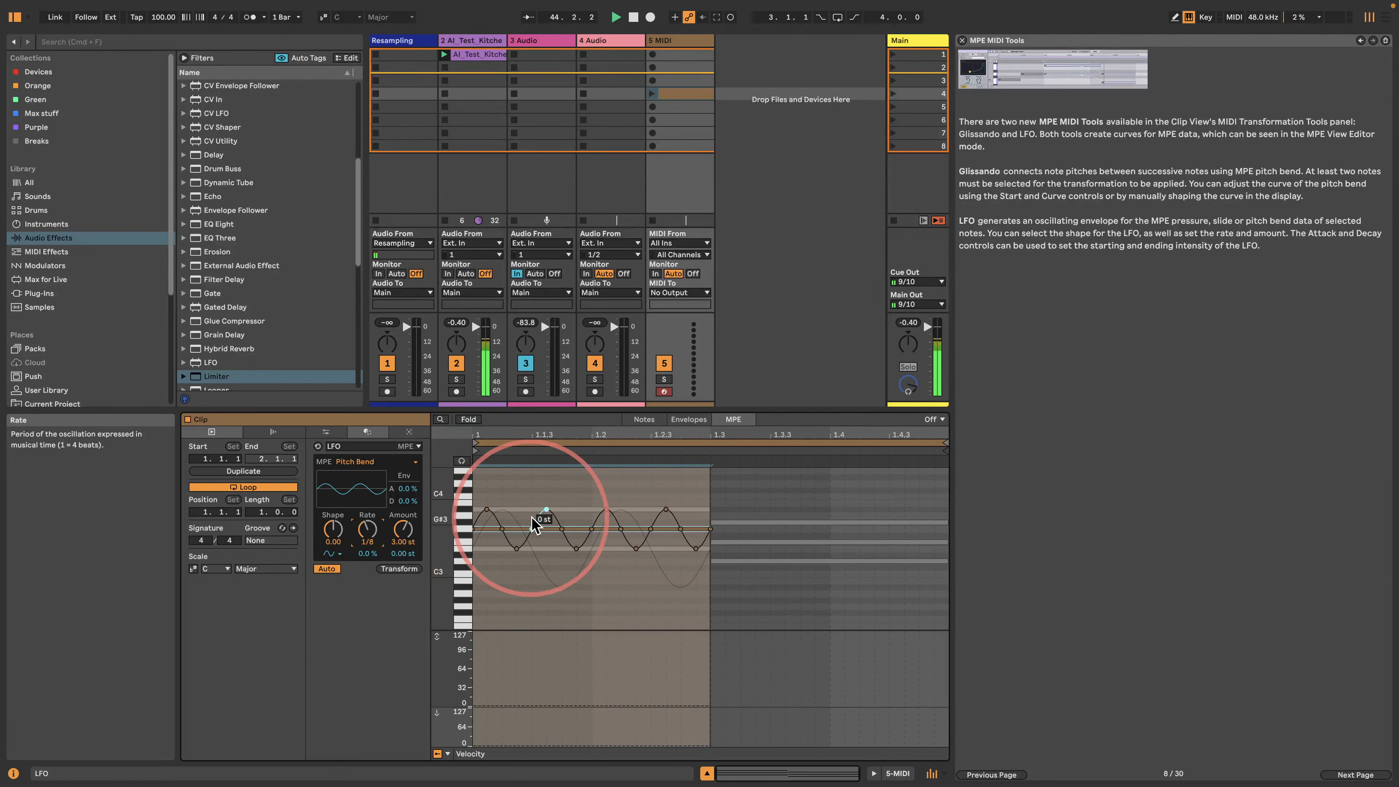
- Apply the pitch bend LFO to the highest note with a 1/8 rate, a random waveform and a shape of -1.00
{"action": "left_click", "coordinate": [566, 508]}
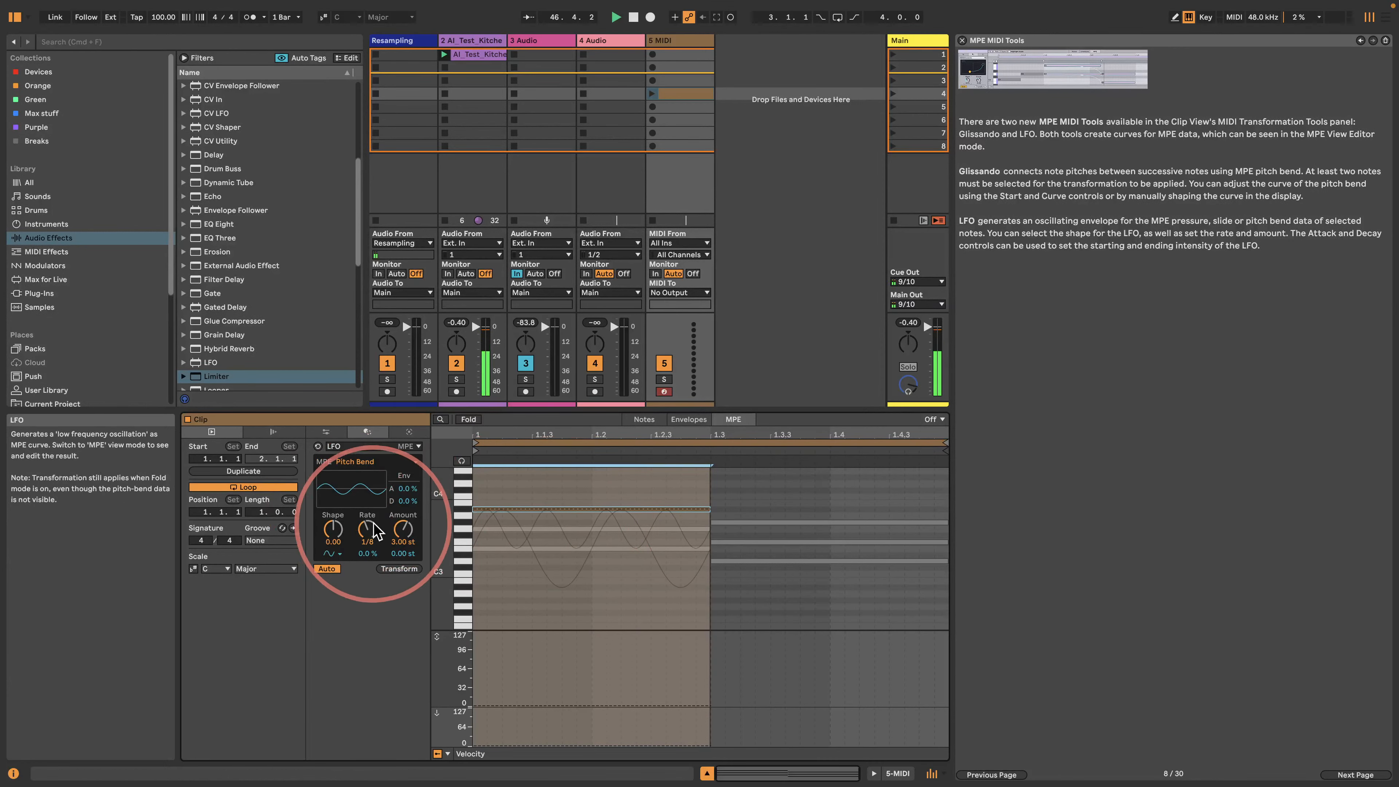
{"action": "left_click", "coordinate": [367, 531]}
{"action": "mouse_move", "coordinate": [367, 531]}
{"action": "left_mouse_down"}
{"action": "mouse_move", "coordinate": [367, 505]}
{"action": "mouse_move", "coordinate": [367, 530]}
{"action": "left_mouse_up"}
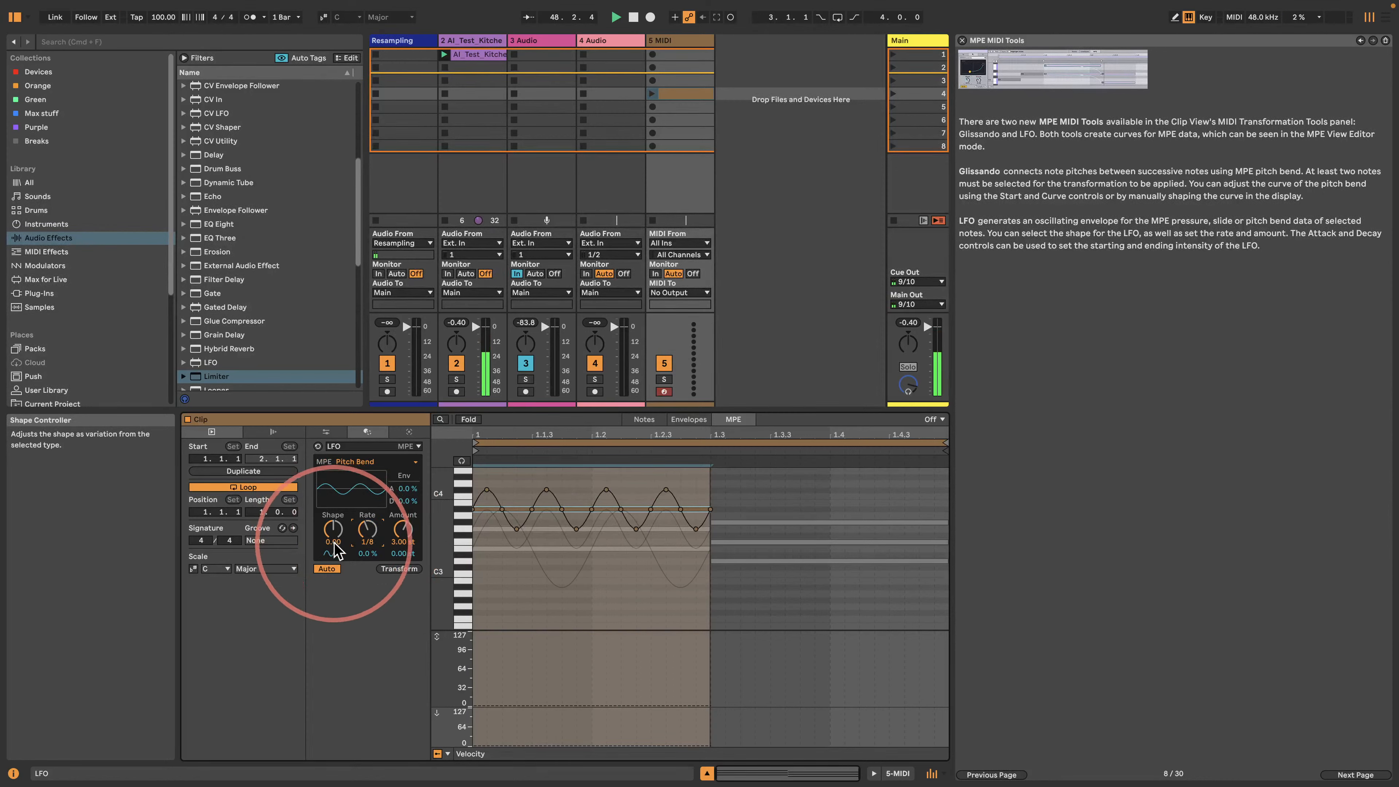
{"action": "left_click", "coordinate": [333, 553]}
{"action": "left_click", "coordinate": [334, 596]}
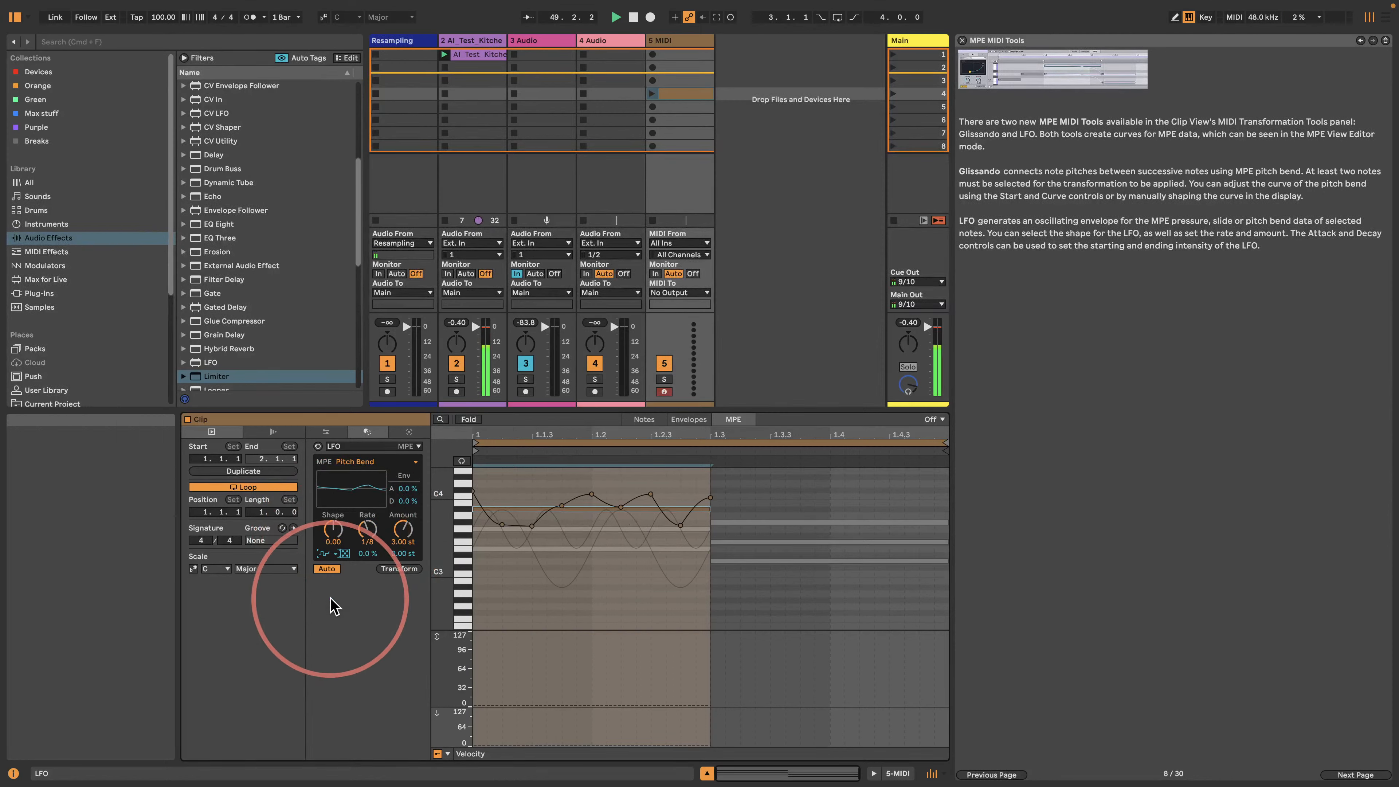
{"action": "left_click_drag", "start_coordinate": [332, 529], "coordinate": [330, 608]}
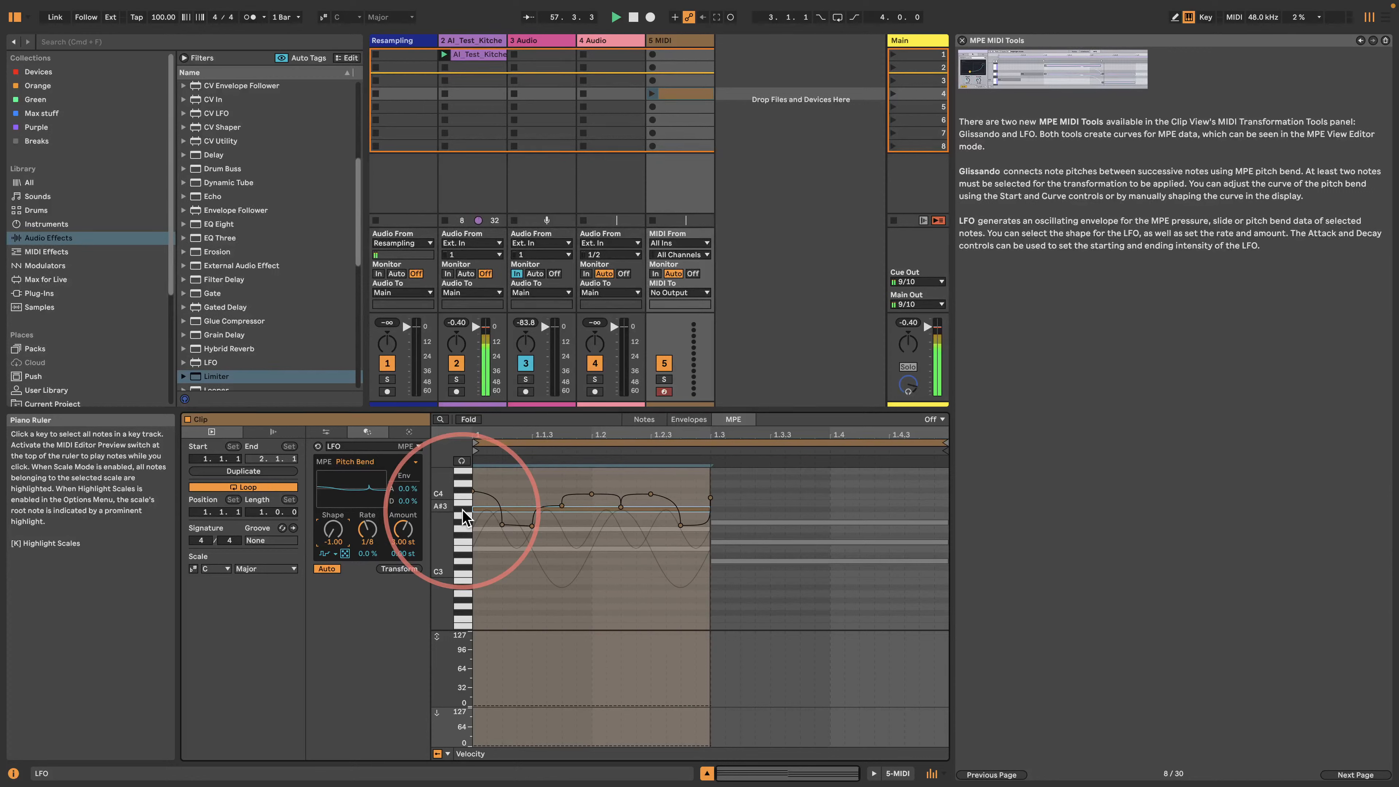
- Raise the highest note's pitch bend LFO to a 6.00 st amount and a 1/64 rate, widening the note editor
{"action": "left_click_drag", "start_coordinate": [509, 421], "coordinate": [498, 434]}
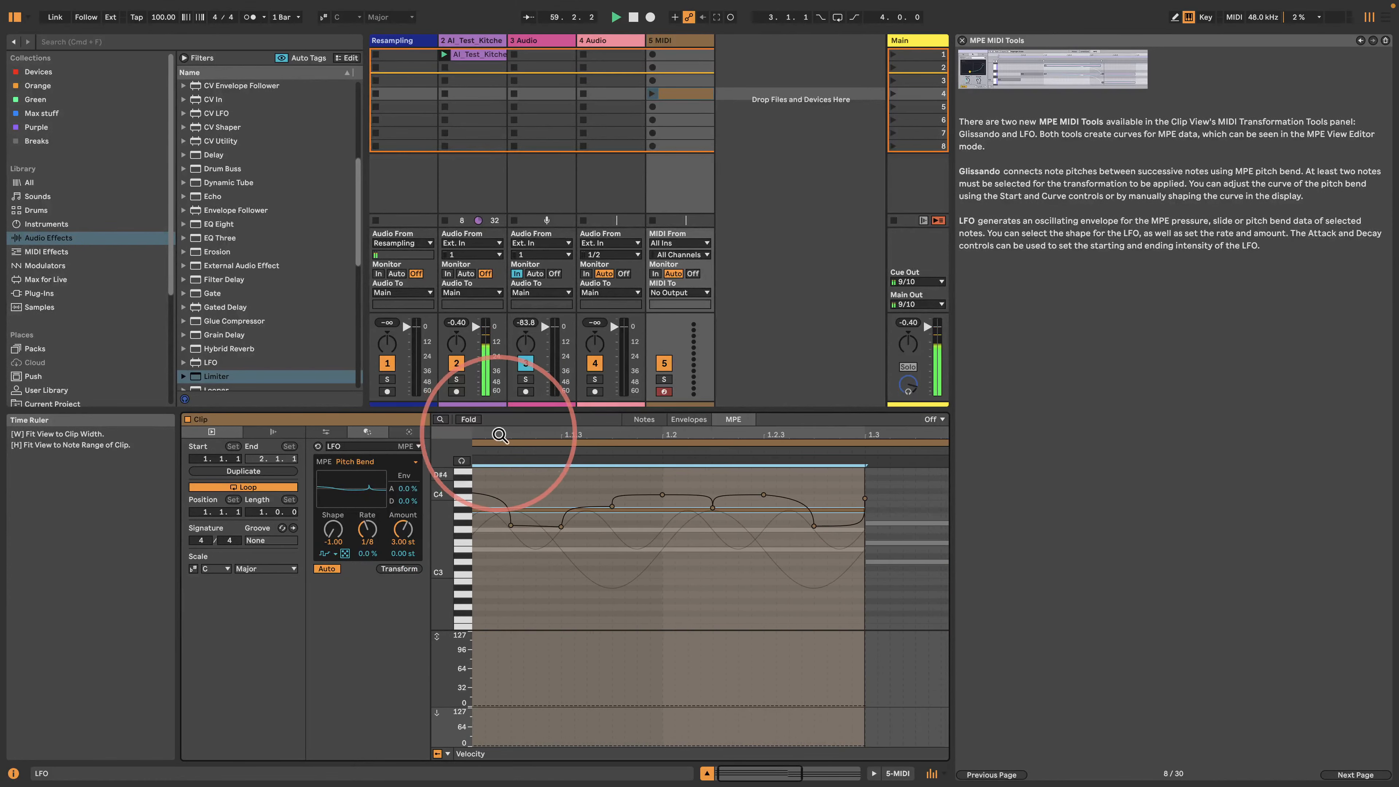
{"action": "left_click_drag", "start_coordinate": [403, 532], "coordinate": [367, 520]}
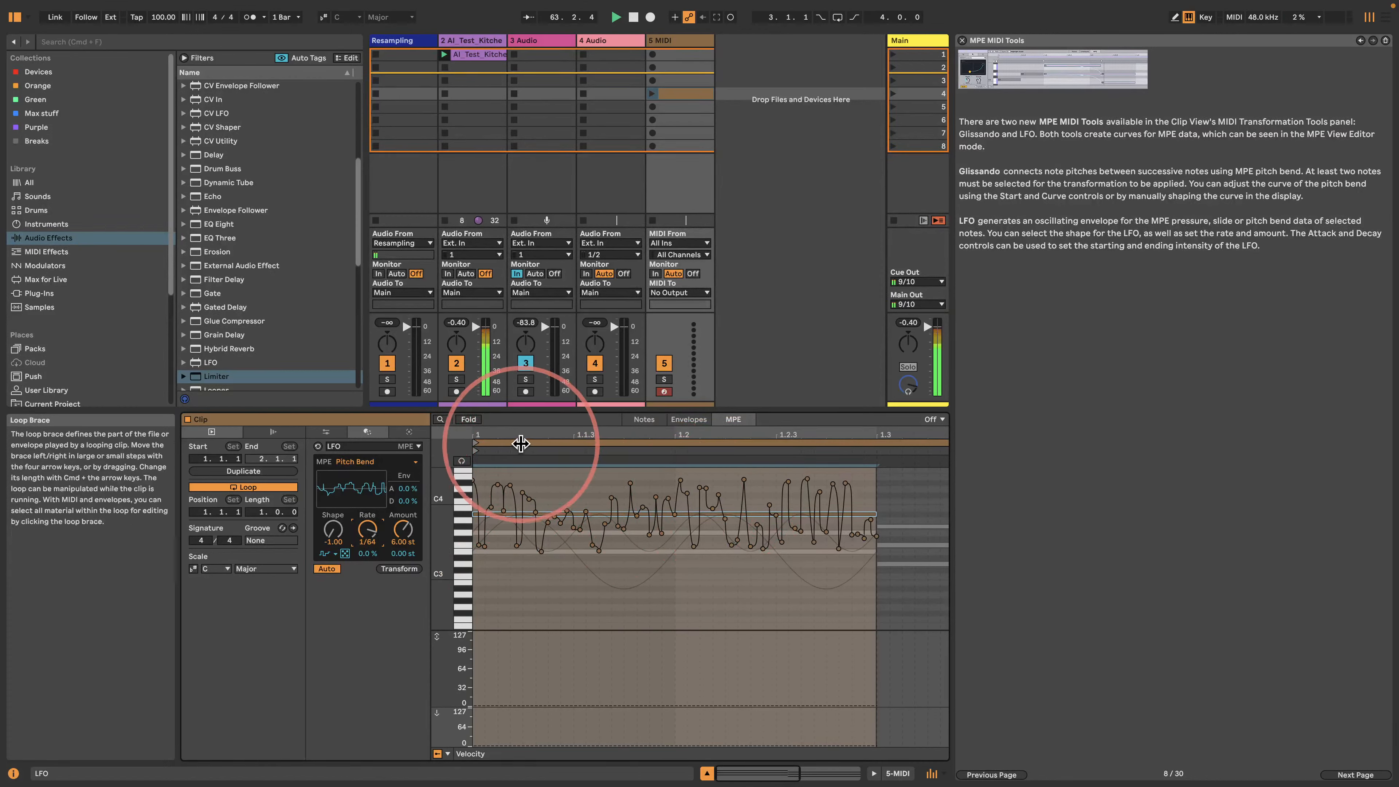
{"action": "left_click_drag", "start_coordinate": [475, 436], "coordinate": [475, 446]}
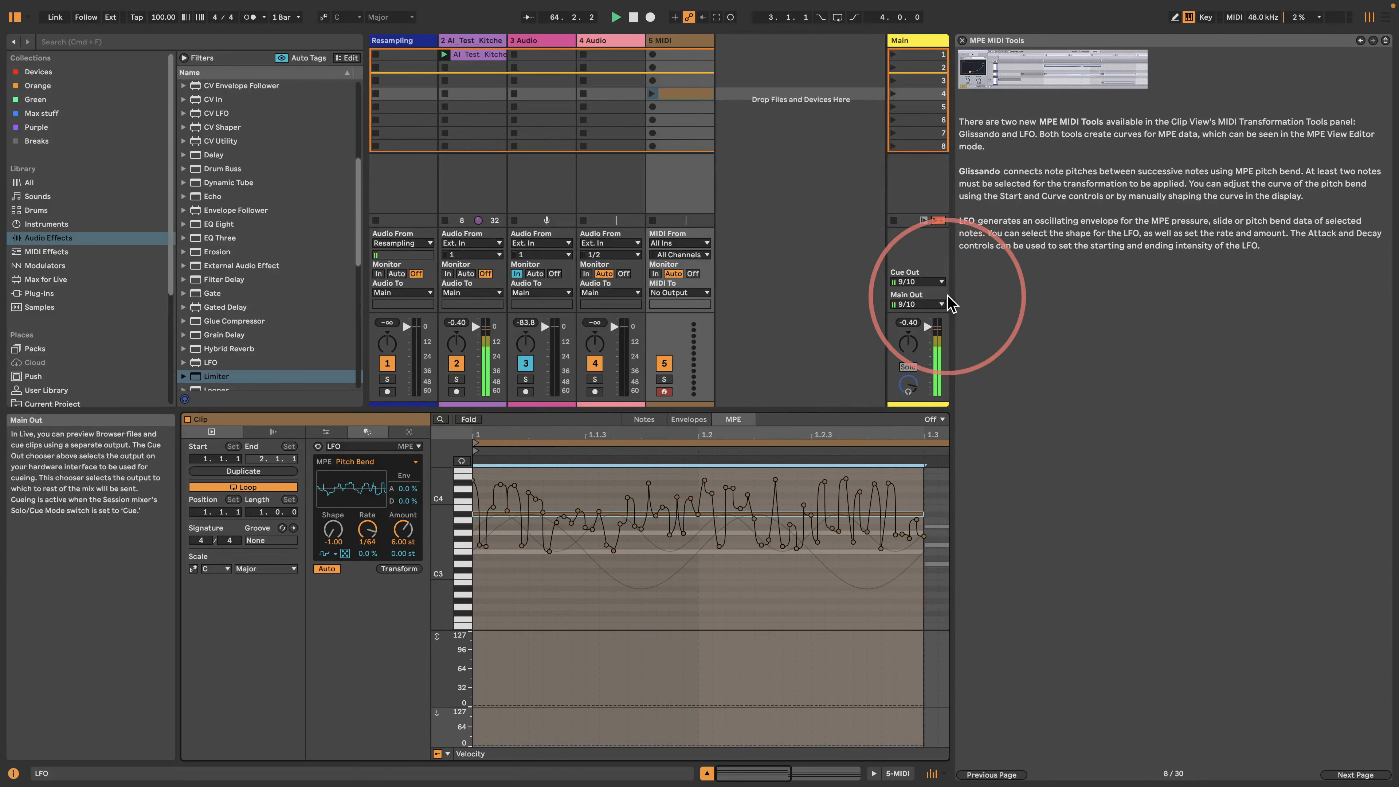
{"action": "left_click_drag", "start_coordinate": [953, 302], "coordinate": [1137, 308]}
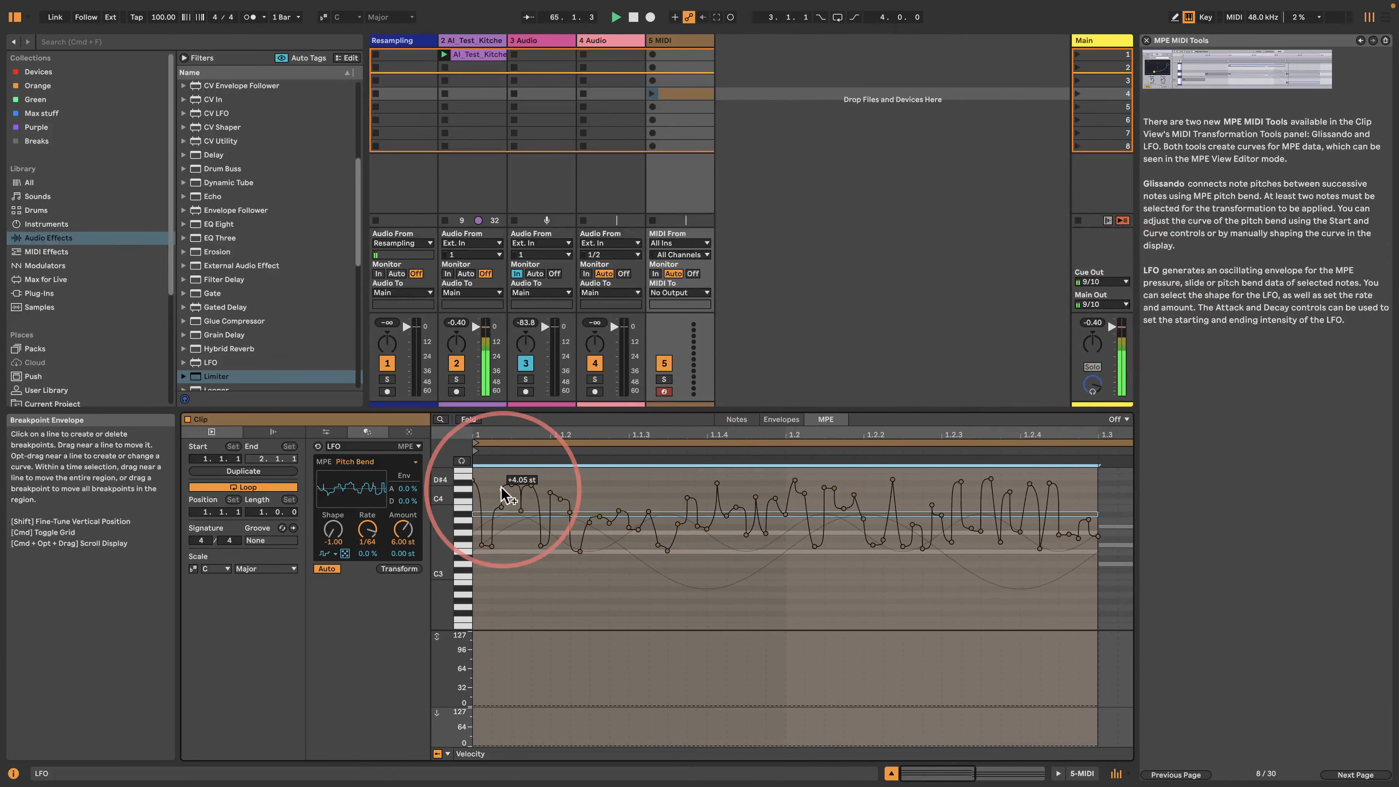
- Vary the random LFO's shape between smooth and stepped, settling on a shape of 0.70 with a 1/32 rate
{"action": "left_click_drag", "start_coordinate": [333, 529], "coordinate": [332, 454]}
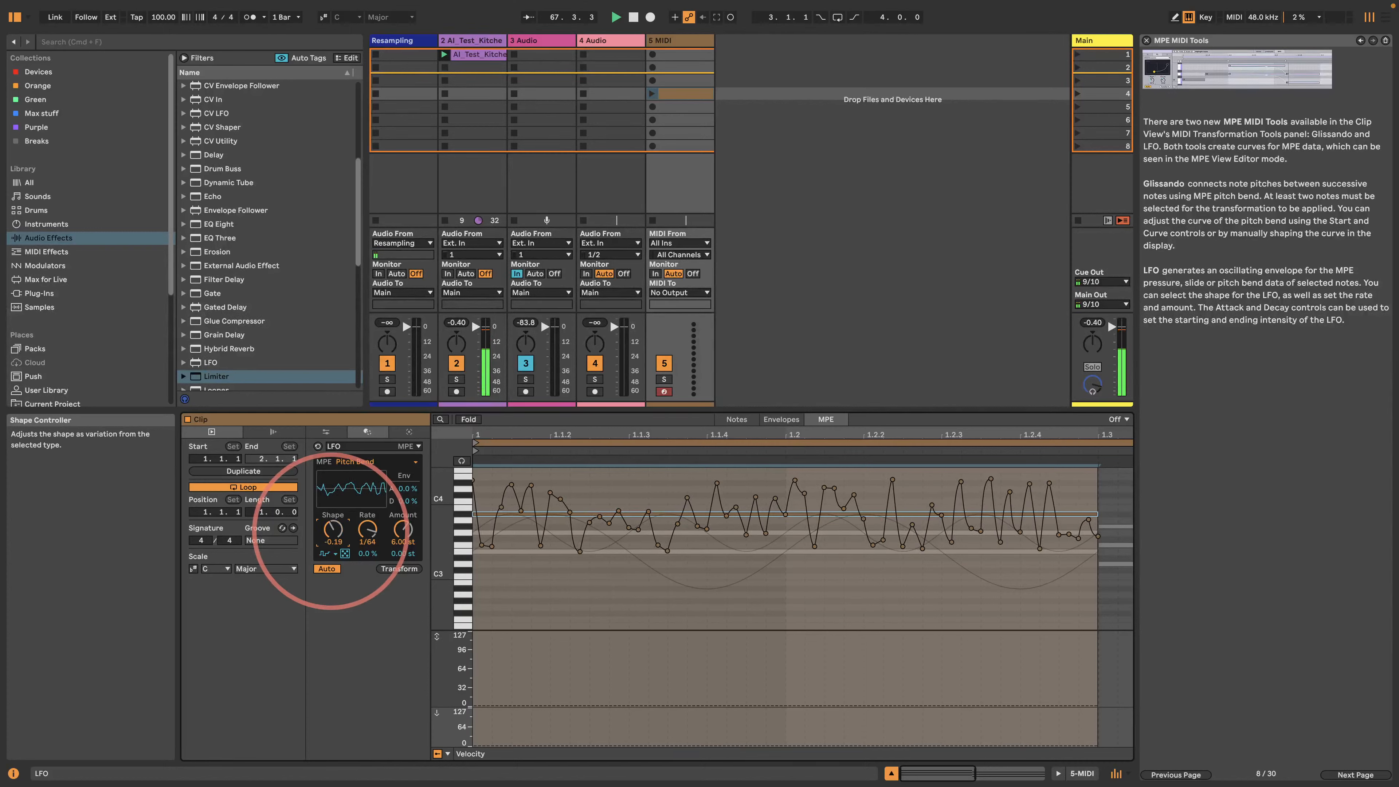
{"action": "mouse_move", "coordinate": [332, 529]}
{"action": "left_mouse_down"}
{"action": "mouse_move", "coordinate": [332, 553]}
{"action": "mouse_move", "coordinate": [333, 508]}
{"action": "left_mouse_up"}
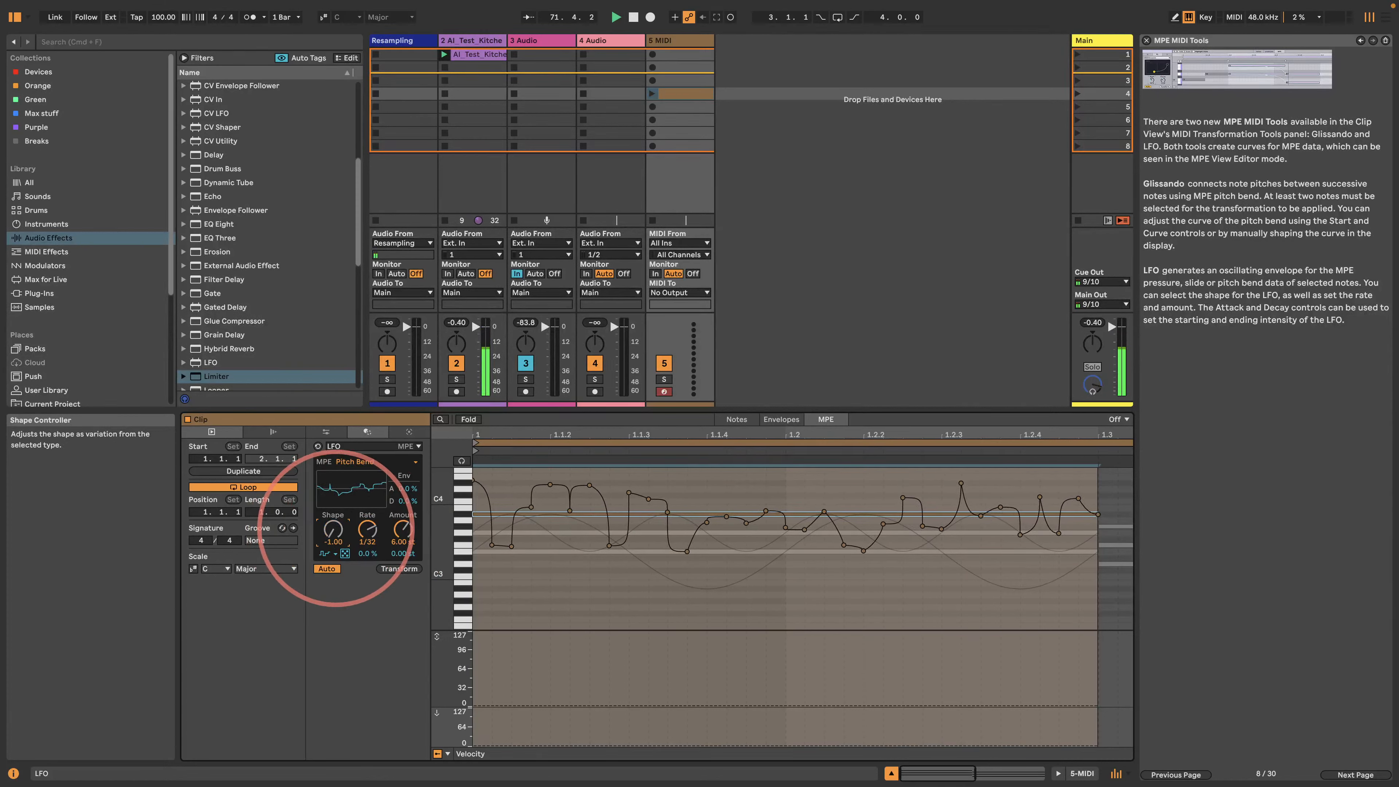
{"action": "left_click_drag", "start_coordinate": [332, 529], "coordinate": [333, 608]}
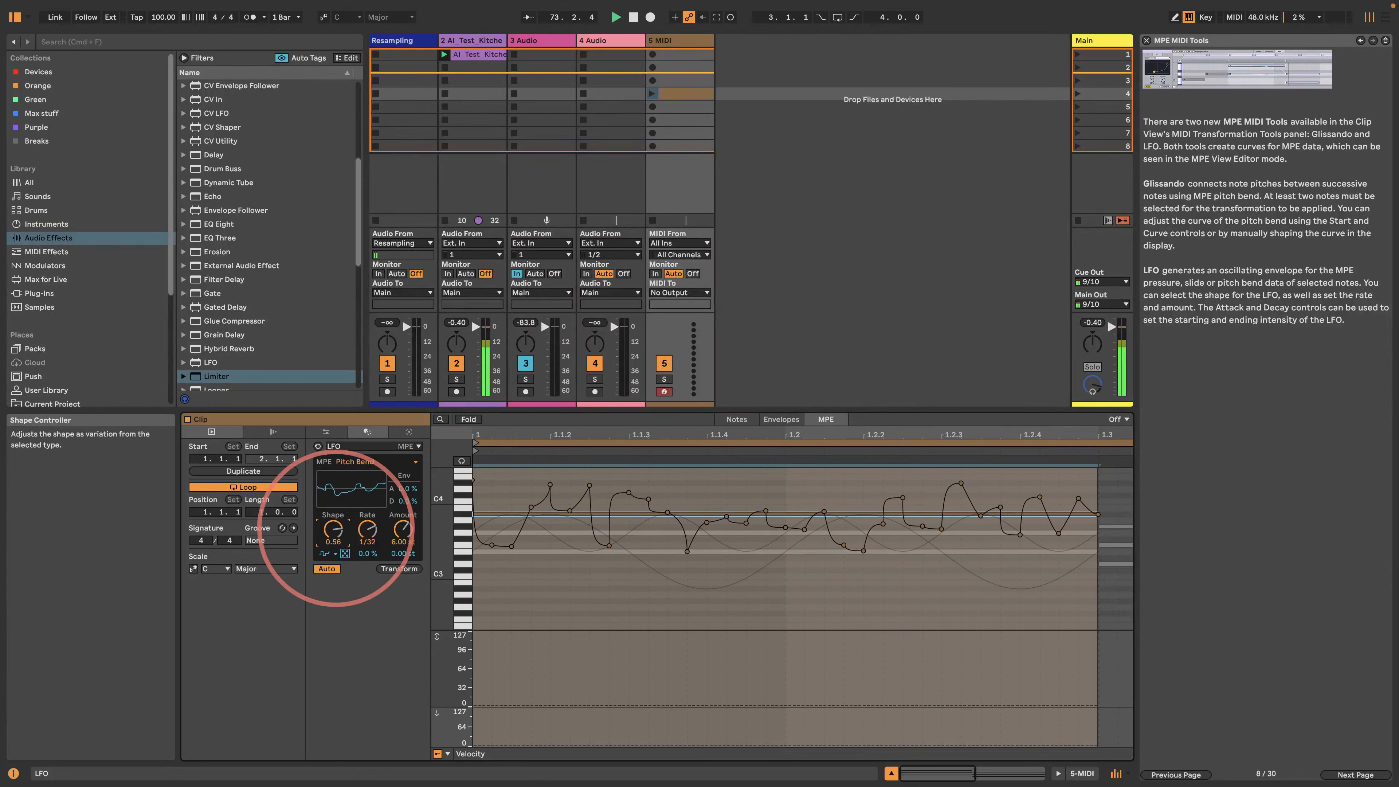
{"action": "left_click_drag", "start_coordinate": [333, 529], "coordinate": [333, 449]}
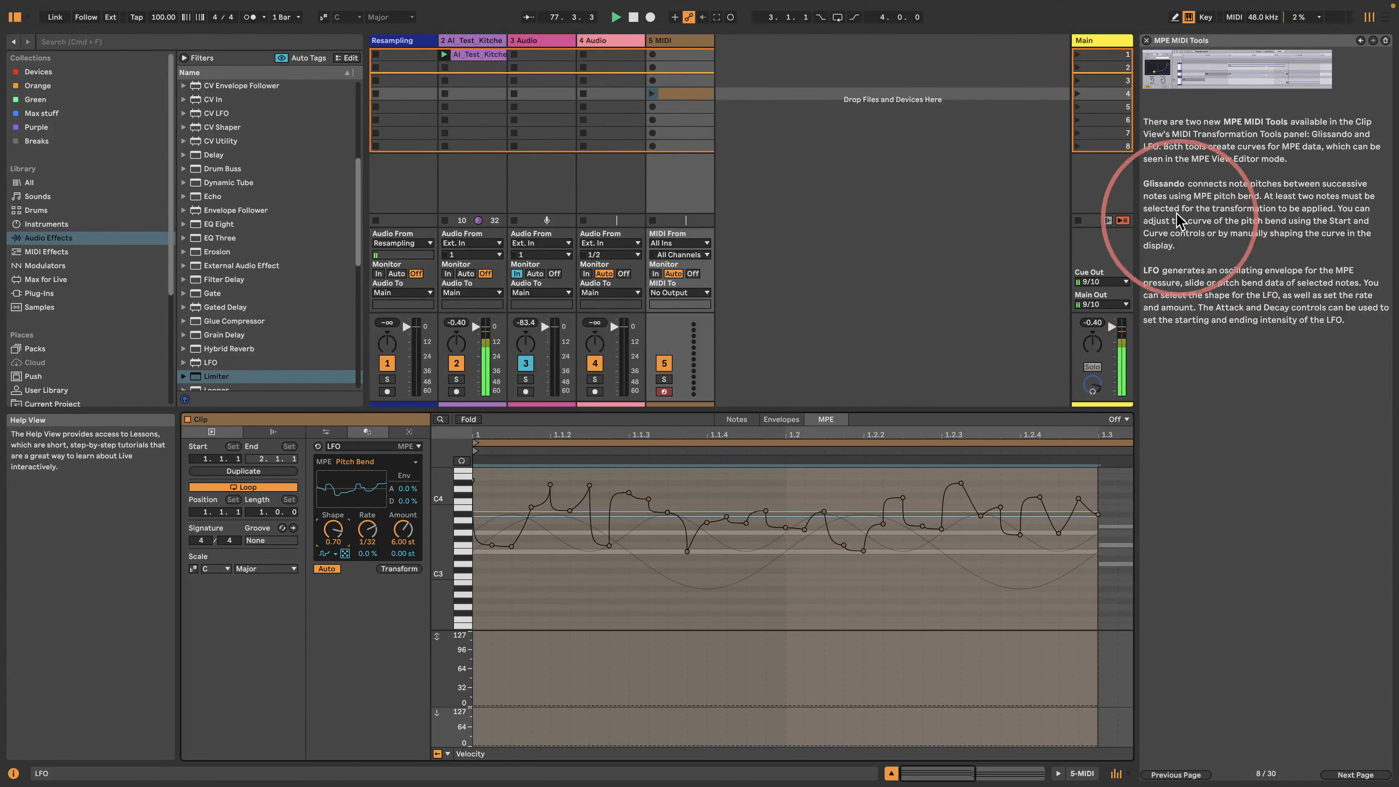
- Return the help lesson to the What's New in Ableton Live 12 overview and delete the 5 MIDI track
{"action": "left_click", "coordinate": [374, 447]}
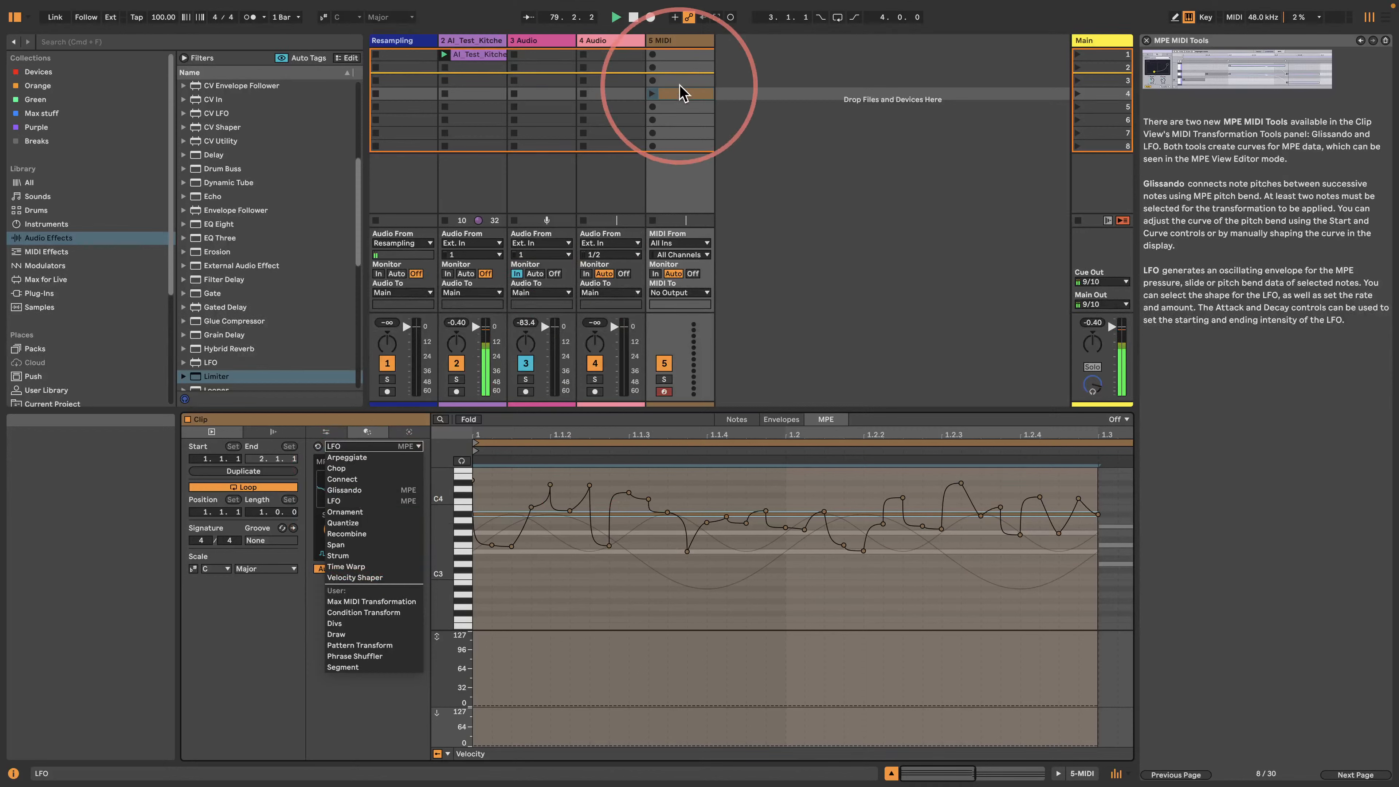
{"action": "left_click", "coordinate": [1360, 42]}
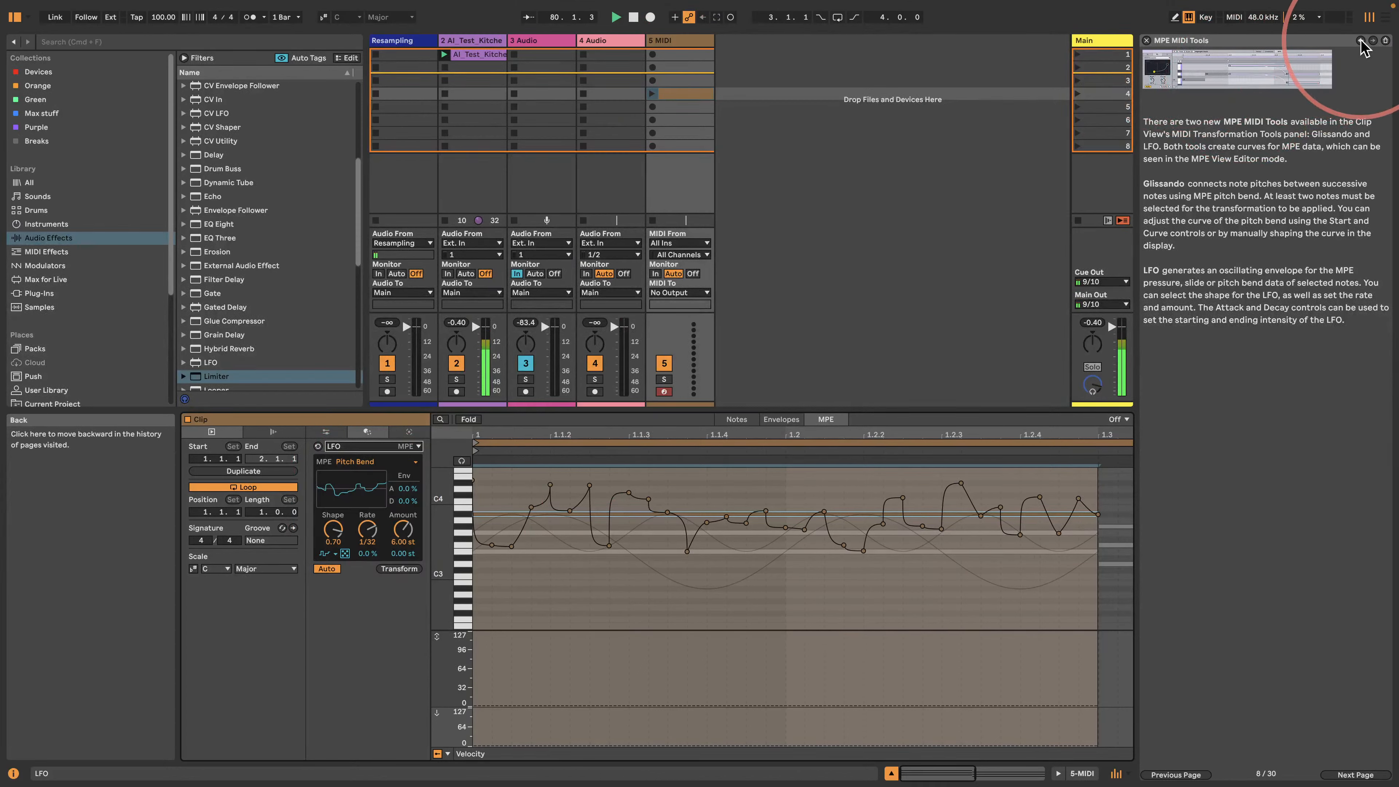
{"action": "left_click", "coordinate": [1360, 42]}
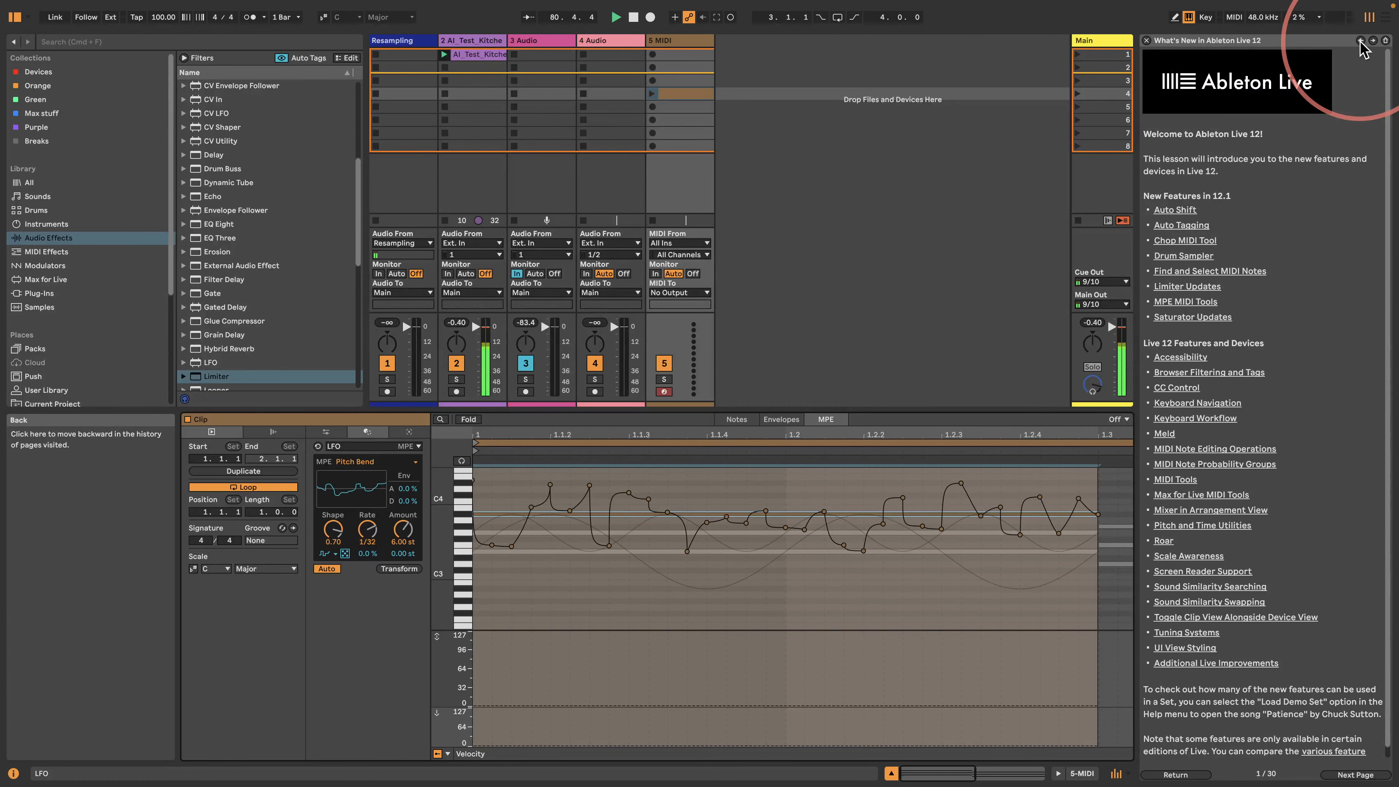
{"action": "left_click", "coordinate": [675, 47]}
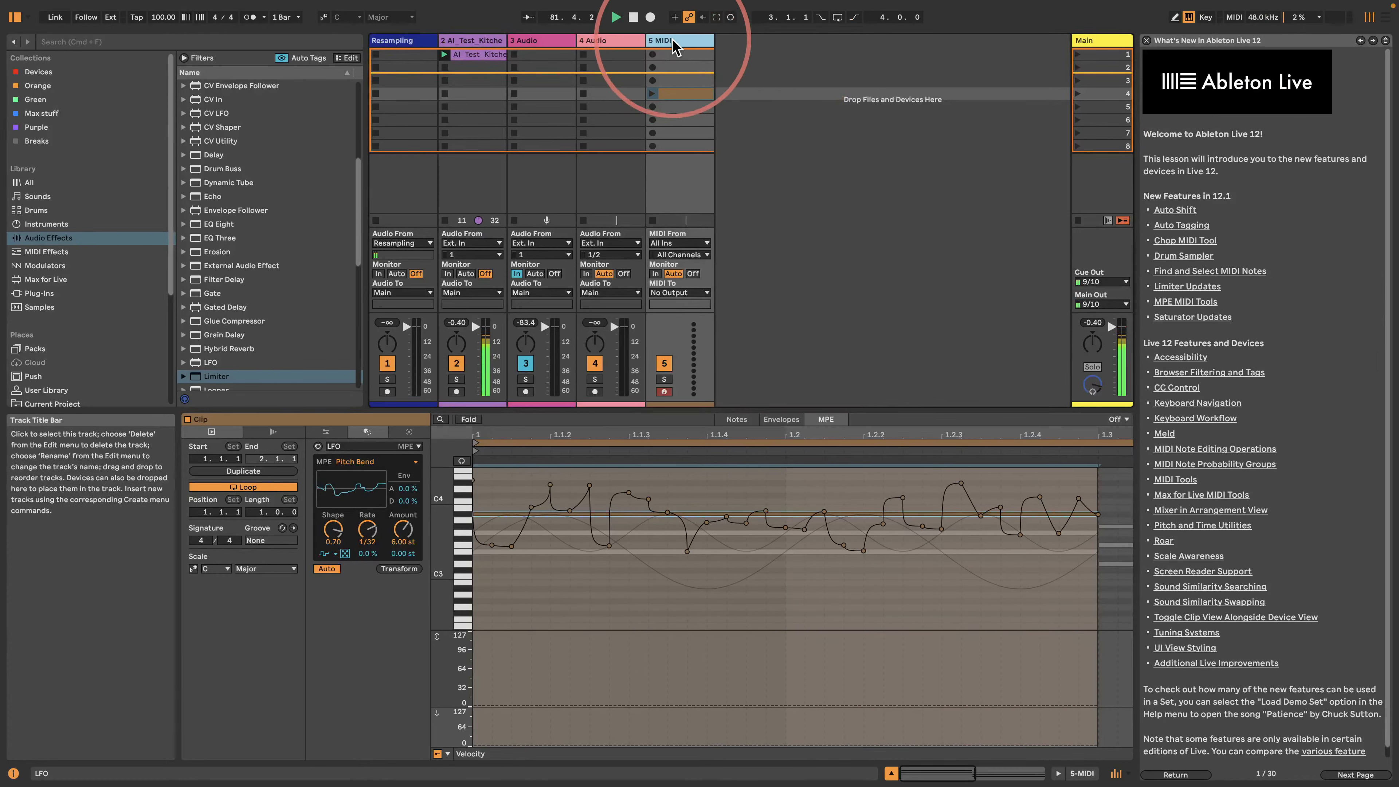
{"action": "key", "text": "Delete"}
- Load the Saturator audio effect onto a new audio track and move it to the AI_Test_Kitchen track
{"action": "scroll", "coordinate": [217, 305], "scroll_direction": "down", "scroll_amount": 5}
{"action": "scroll", "coordinate": [216, 305], "scroll_direction": "down", "scroll_amount": 5}
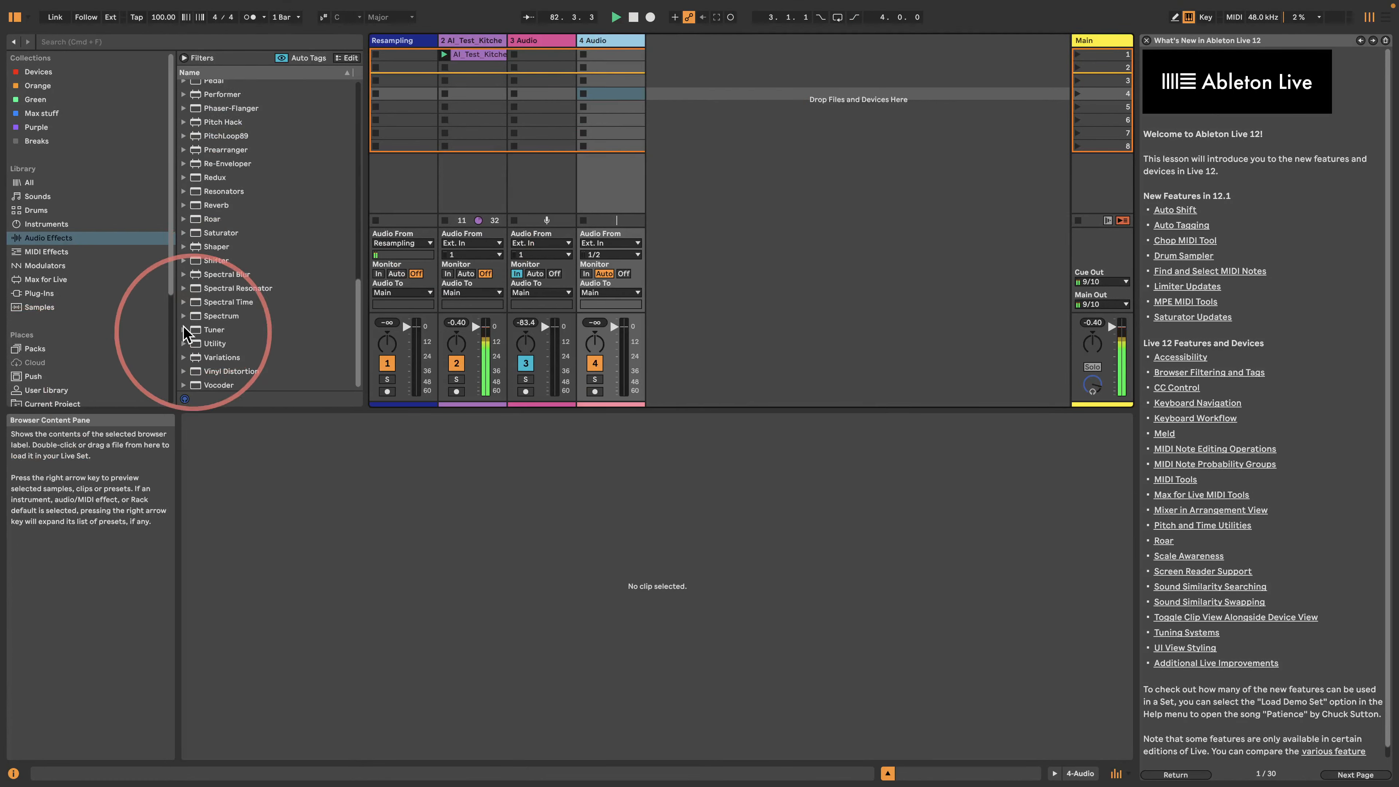
{"action": "left_click_drag", "start_coordinate": [203, 237], "coordinate": [740, 131]}
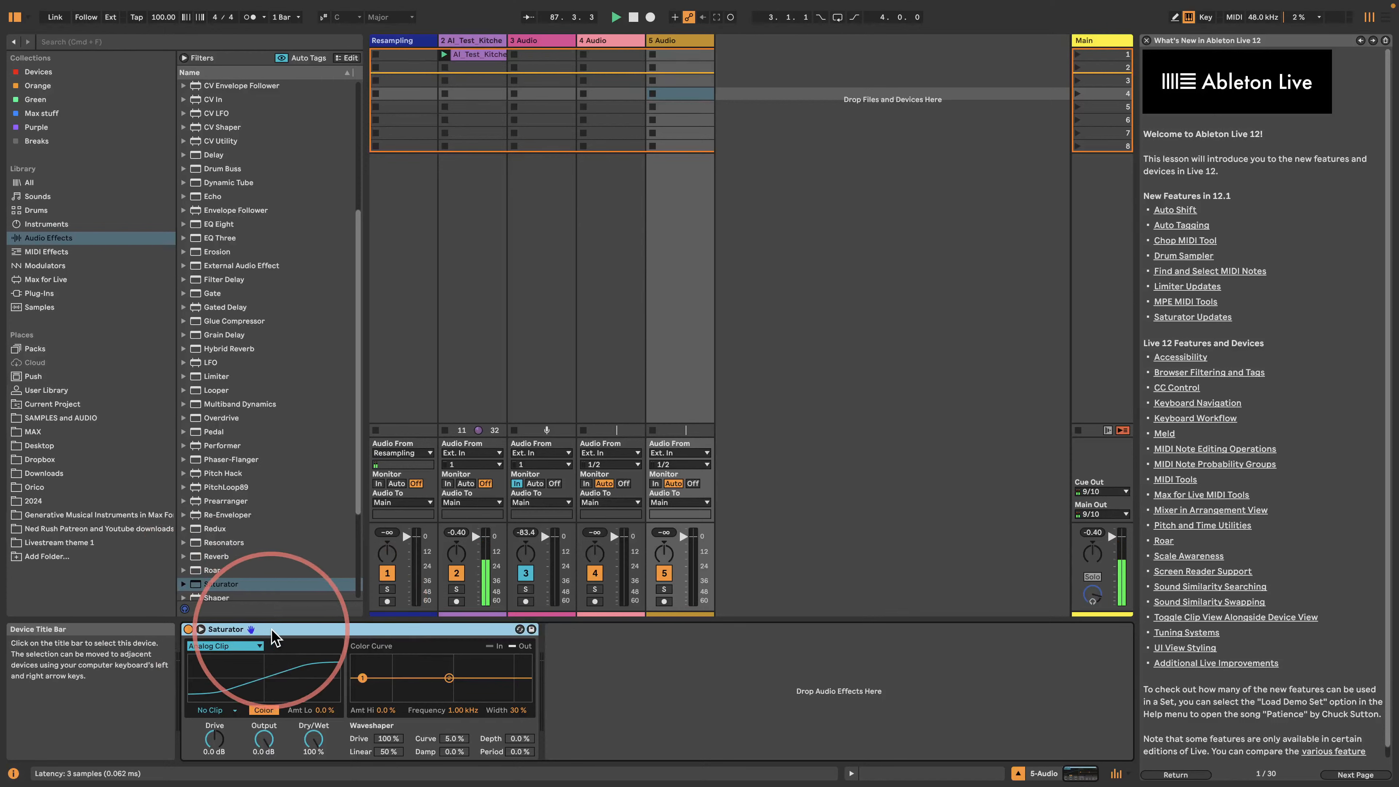
{"action": "left_click_drag", "start_coordinate": [264, 629], "coordinate": [385, 620]}
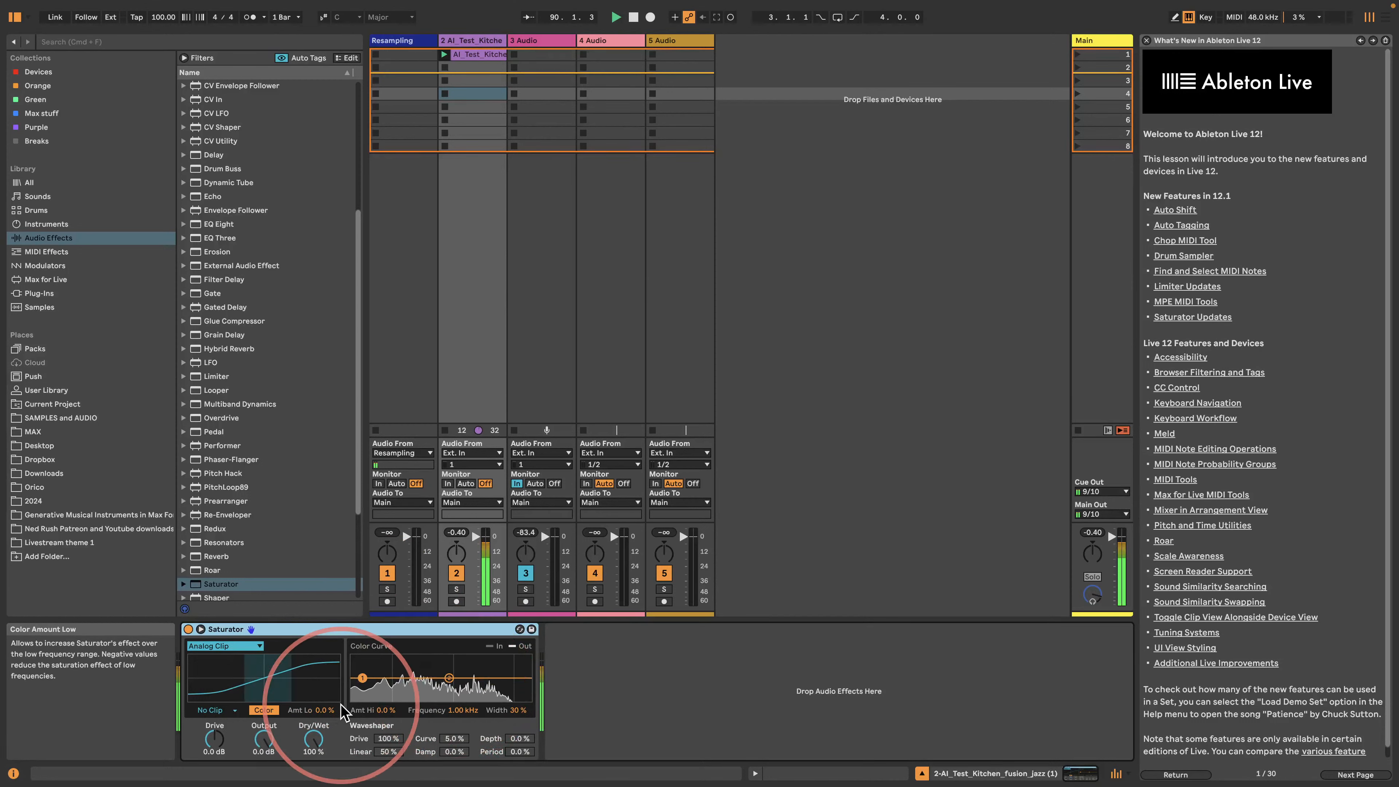
- Set the Saturator's Drive to 35 dB and both color amounts to -100 % at 6.46 kHz, and add a Limiter after it
{"action": "mouse_move", "coordinate": [204, 745]}
{"action": "left_mouse_down"}
{"action": "mouse_move", "coordinate": [210, 697]}
{"action": "mouse_move", "coordinate": [212, 731]}
{"action": "left_mouse_up"}
{"action": "left_click_drag", "start_coordinate": [361, 678], "coordinate": [500, 698]}
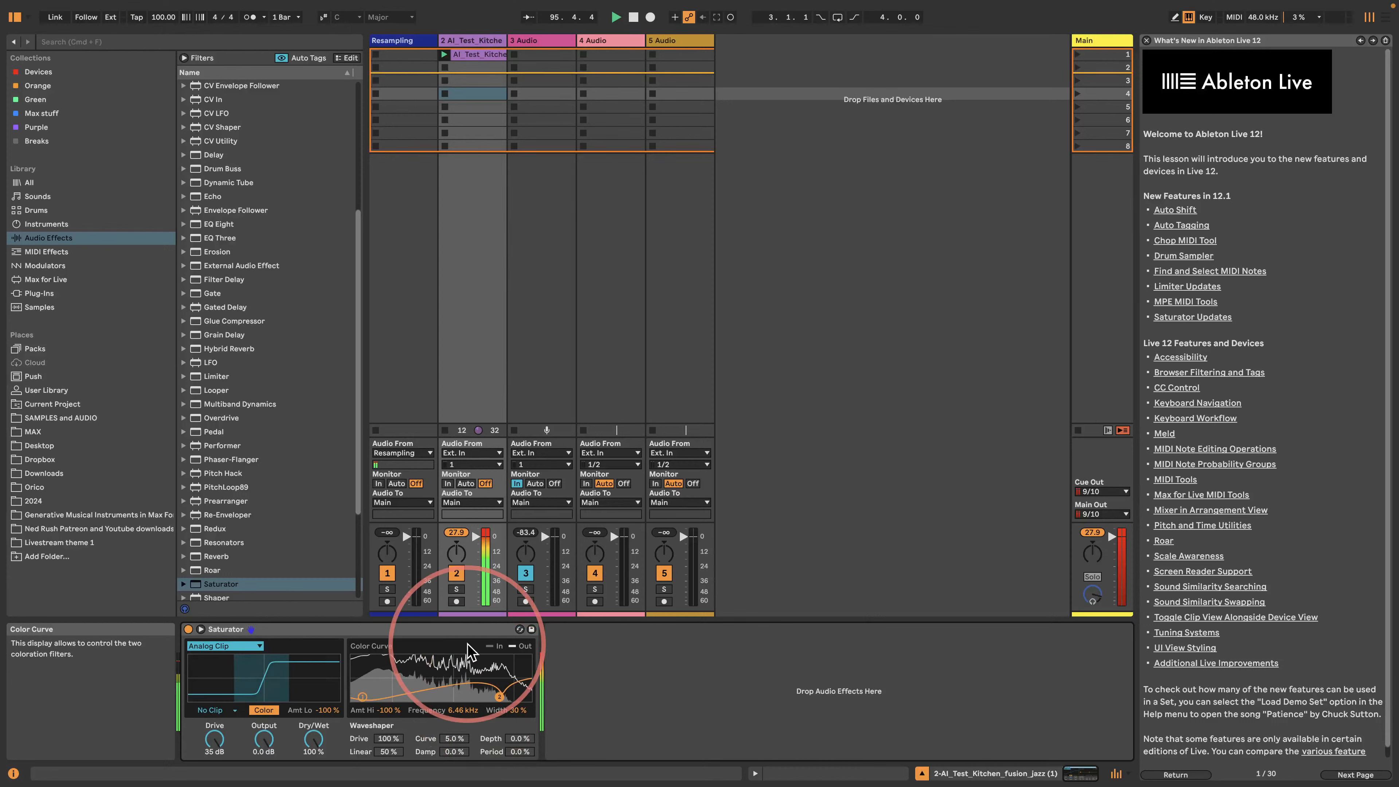
{"action": "left_click", "coordinate": [199, 377]}
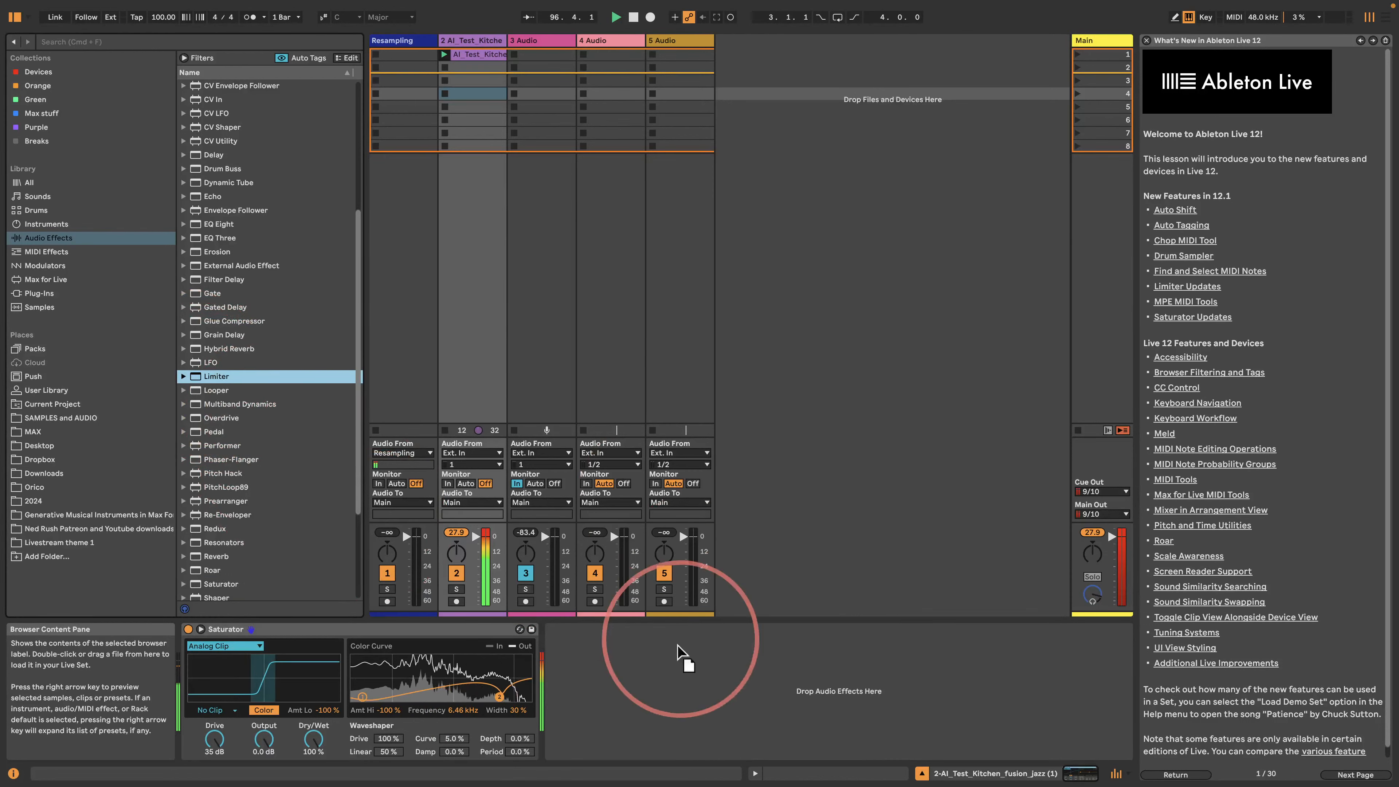
{"action": "left_click_drag", "start_coordinate": [605, 705], "coordinate": [604, 704]}
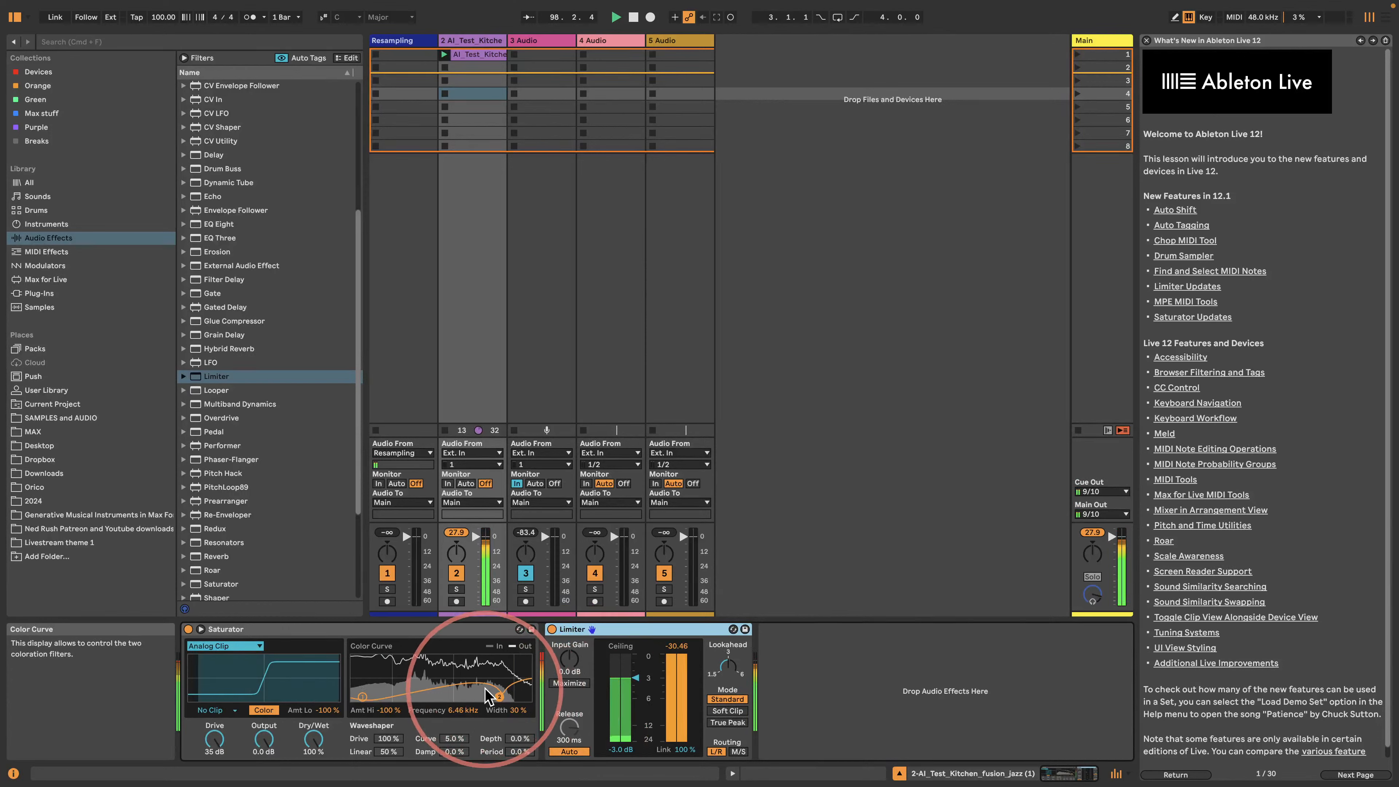
- Reshape the Saturator's color curve to Amt Lo 100 %, Amt Hi -94 %, 10.7 kHz and 100 % width, with Drive at 21 dB
{"action": "left_click_drag", "start_coordinate": [496, 695], "coordinate": [461, 667]}
{"action": "left_click_drag", "start_coordinate": [361, 696], "coordinate": [513, 710]}
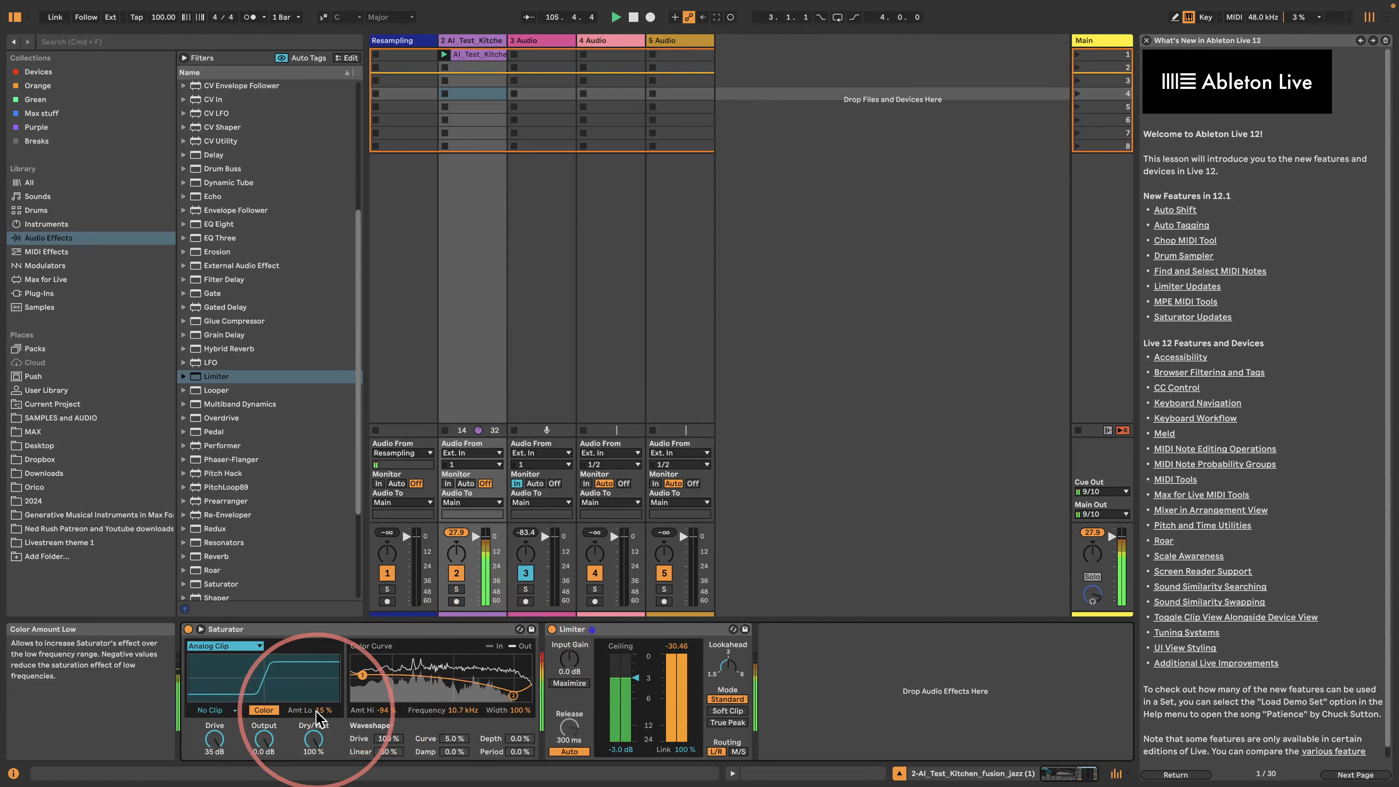
{"action": "mouse_move", "coordinate": [205, 744]}
{"action": "left_mouse_down"}
{"action": "mouse_move", "coordinate": [204, 724]}
{"action": "mouse_move", "coordinate": [204, 757]}
{"action": "mouse_move", "coordinate": [205, 724]}
{"action": "mouse_move", "coordinate": [212, 734]}
{"action": "left_mouse_up"}
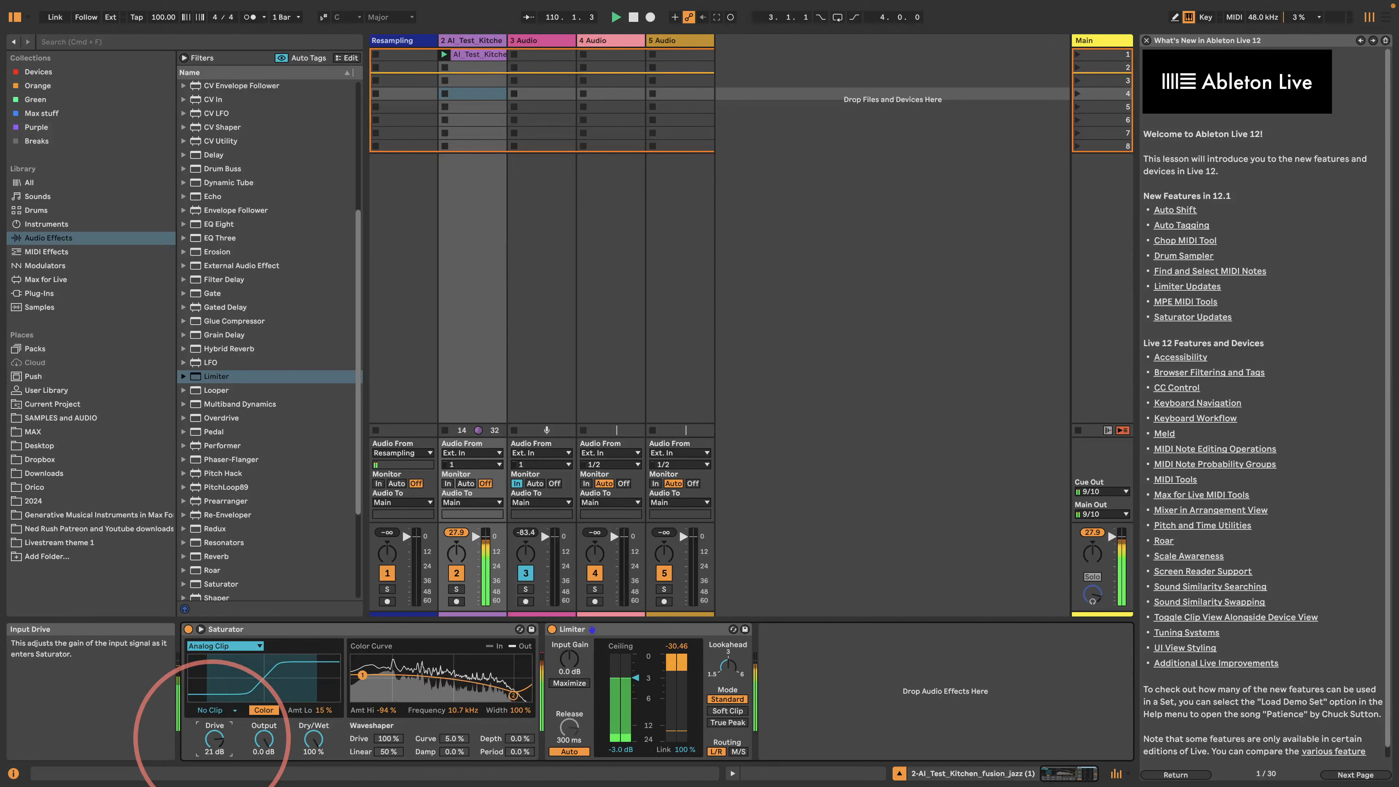
{"action": "mouse_move", "coordinate": [311, 703]}
{"action": "left_mouse_down"}
{"action": "mouse_move", "coordinate": [323, 711]}
{"action": "mouse_move", "coordinate": [323, 641]}
{"action": "left_mouse_up"}
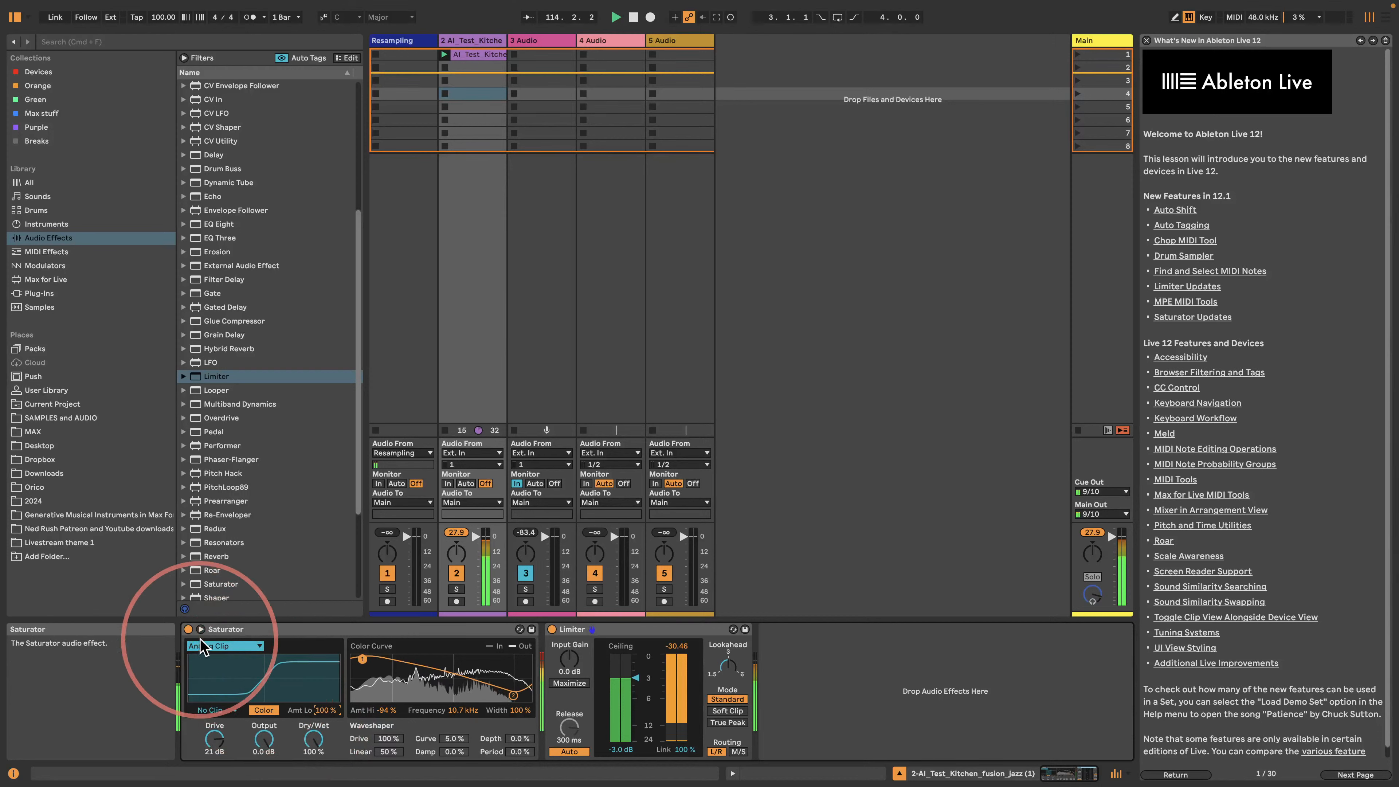
- Switch the Saturator's curve to Waveshaper with Curve 100 %, Depth 82 %, Damp 32 % and waveshaper Drive 43 %
{"action": "left_click", "coordinate": [225, 645]}
{"action": "left_click", "coordinate": [215, 735]}
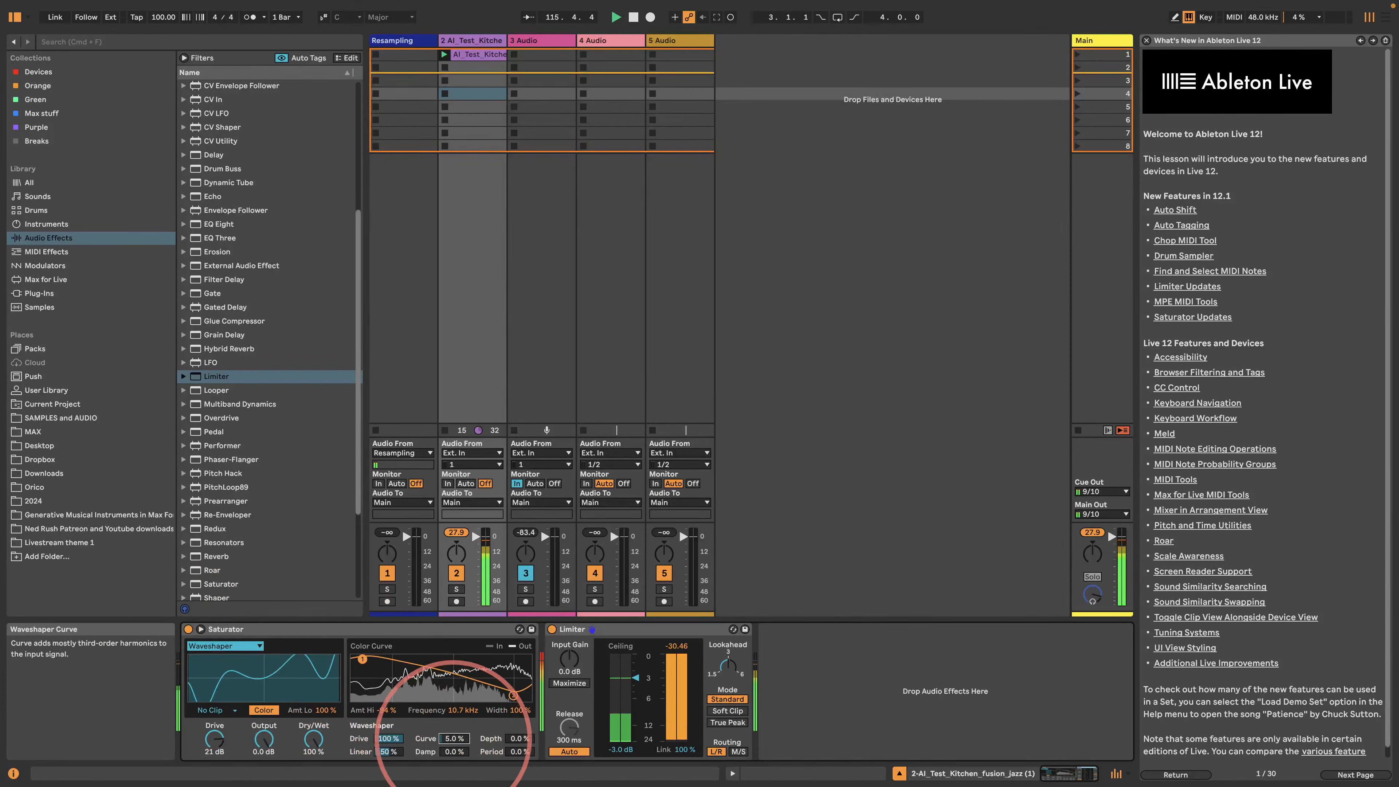
{"action": "left_click_drag", "start_coordinate": [454, 738], "coordinate": [456, 712]}
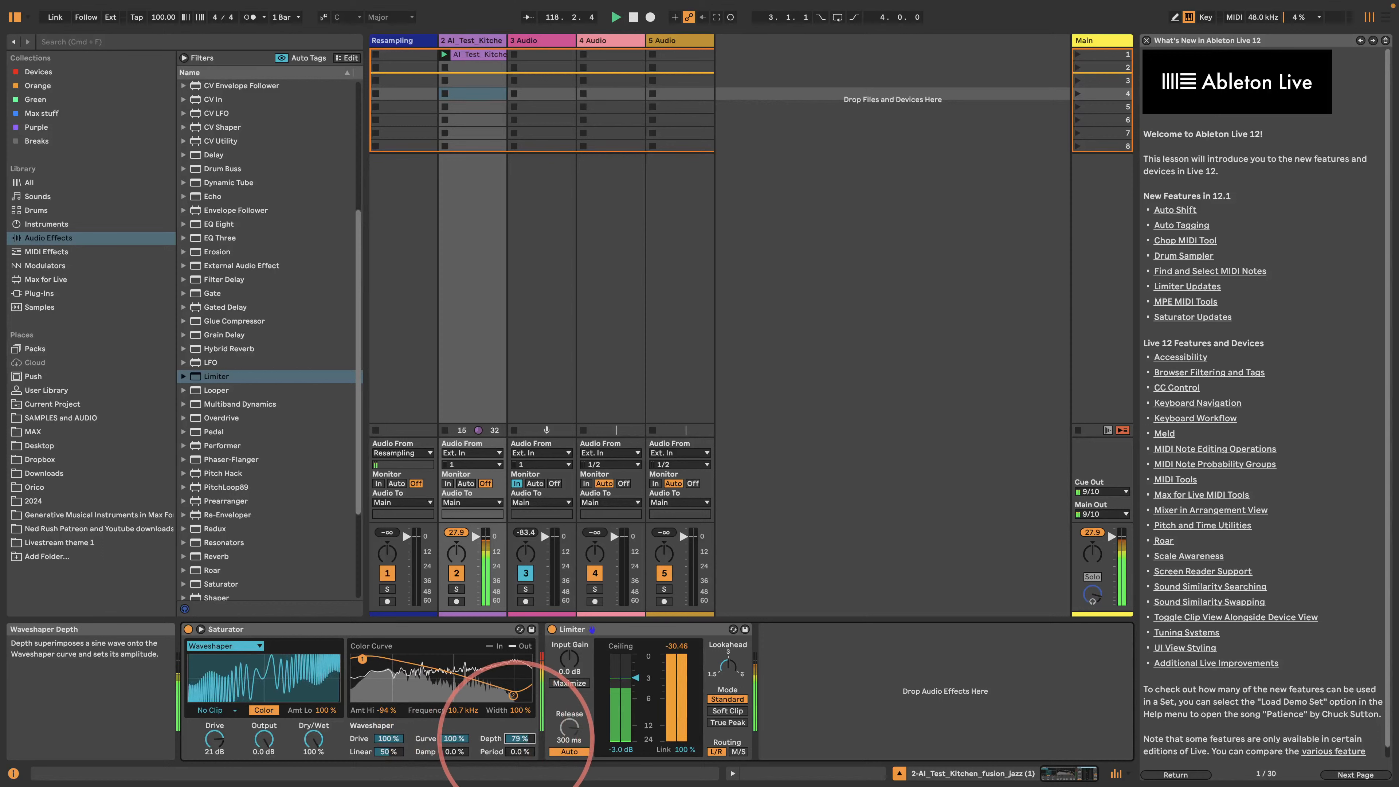
{"action": "left_click_drag", "start_coordinate": [518, 738], "coordinate": [517, 740]}
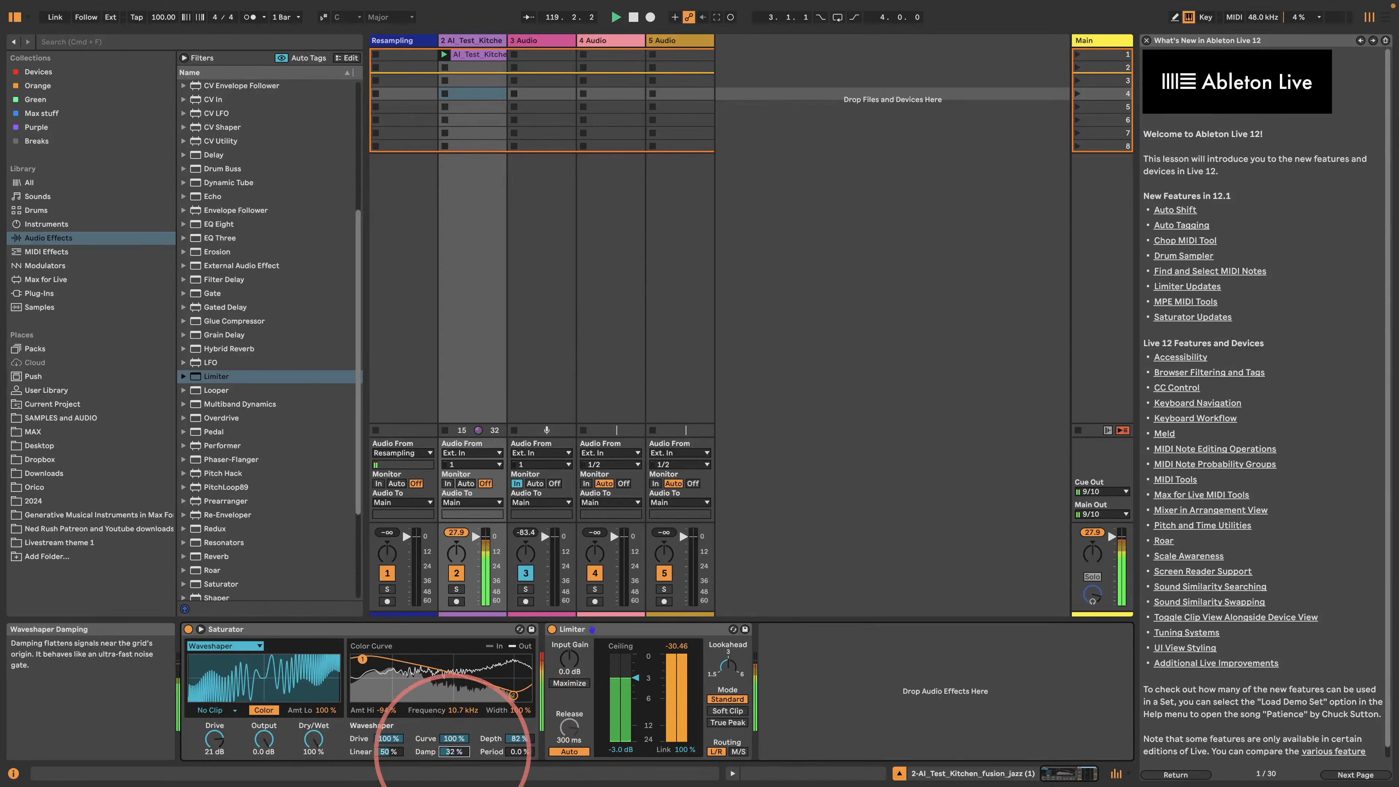
{"action": "left_click_drag", "start_coordinate": [388, 738], "coordinate": [395, 740]}
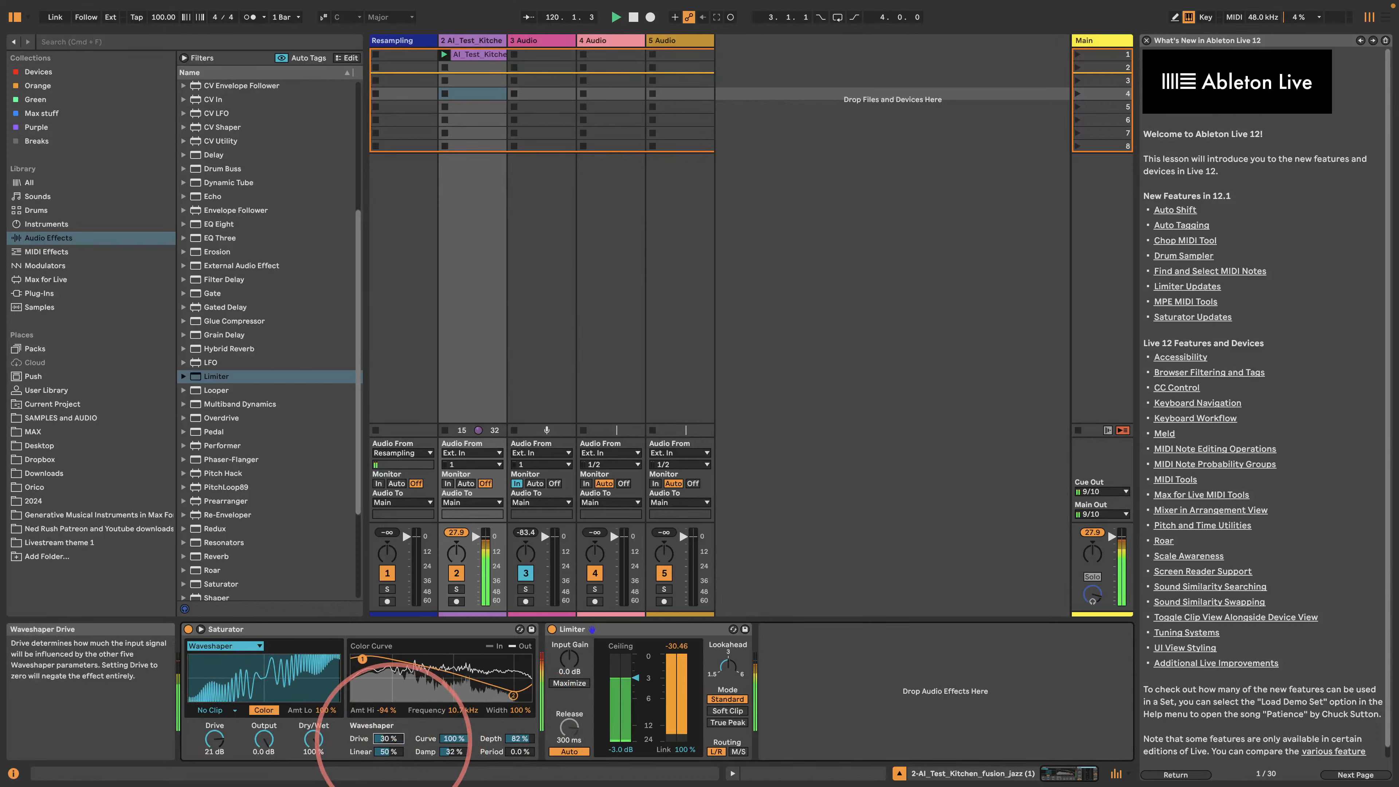
- Set the Saturator's color curve to Amt Lo 22 % and 8.6 % width, and open the Saturator Updates lesson
{"action": "left_click", "coordinate": [263, 710]}
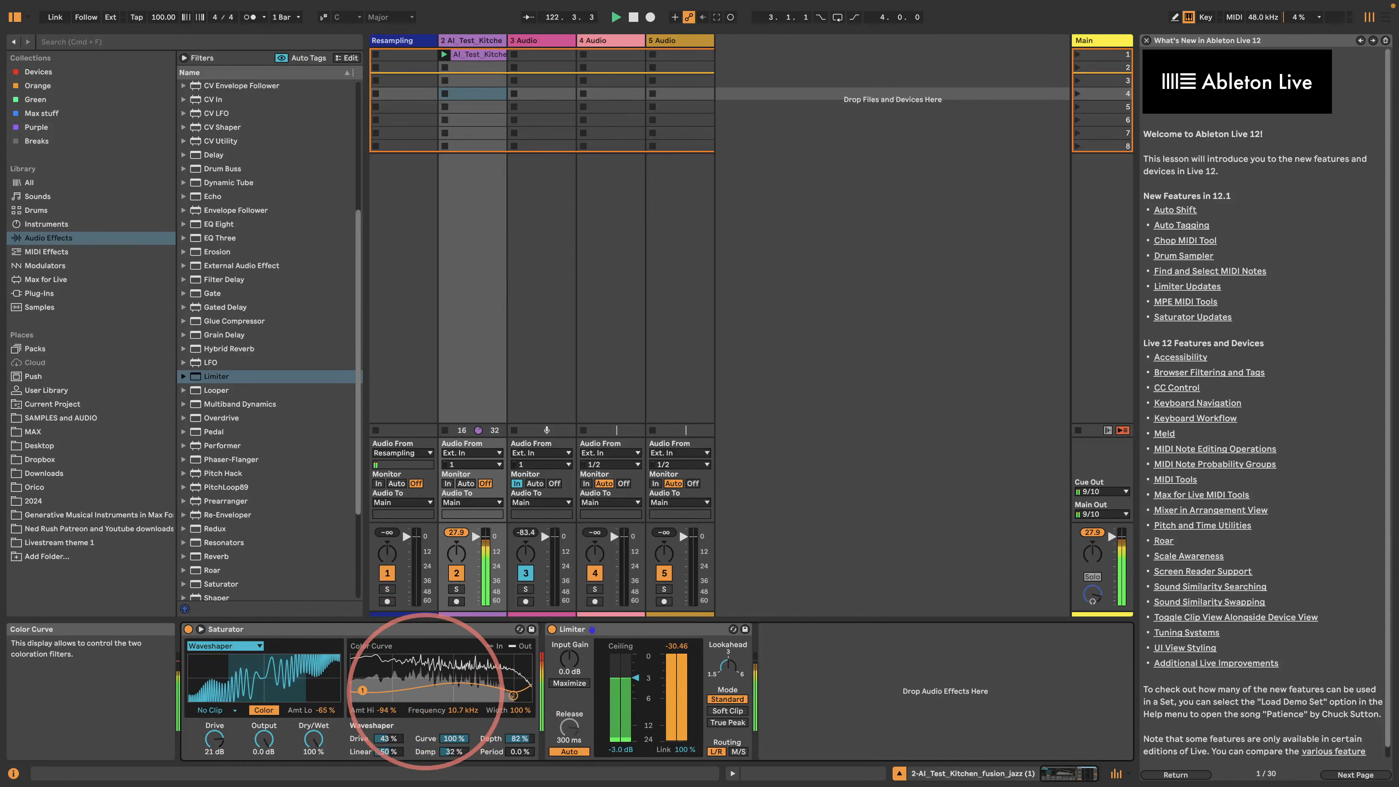
{"action": "left_click_drag", "start_coordinate": [325, 710], "coordinate": [325, 696]}
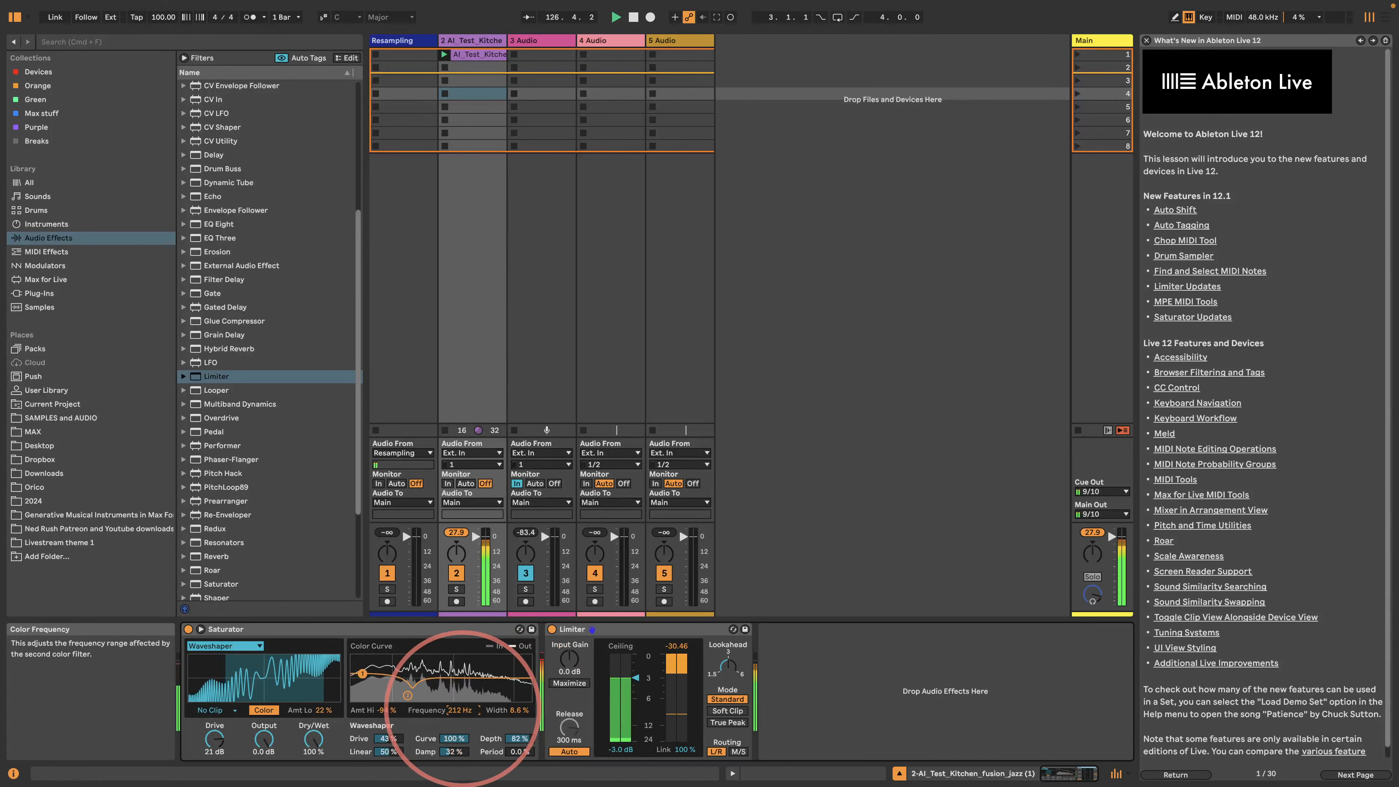
{"action": "left_click", "coordinate": [1162, 317]}
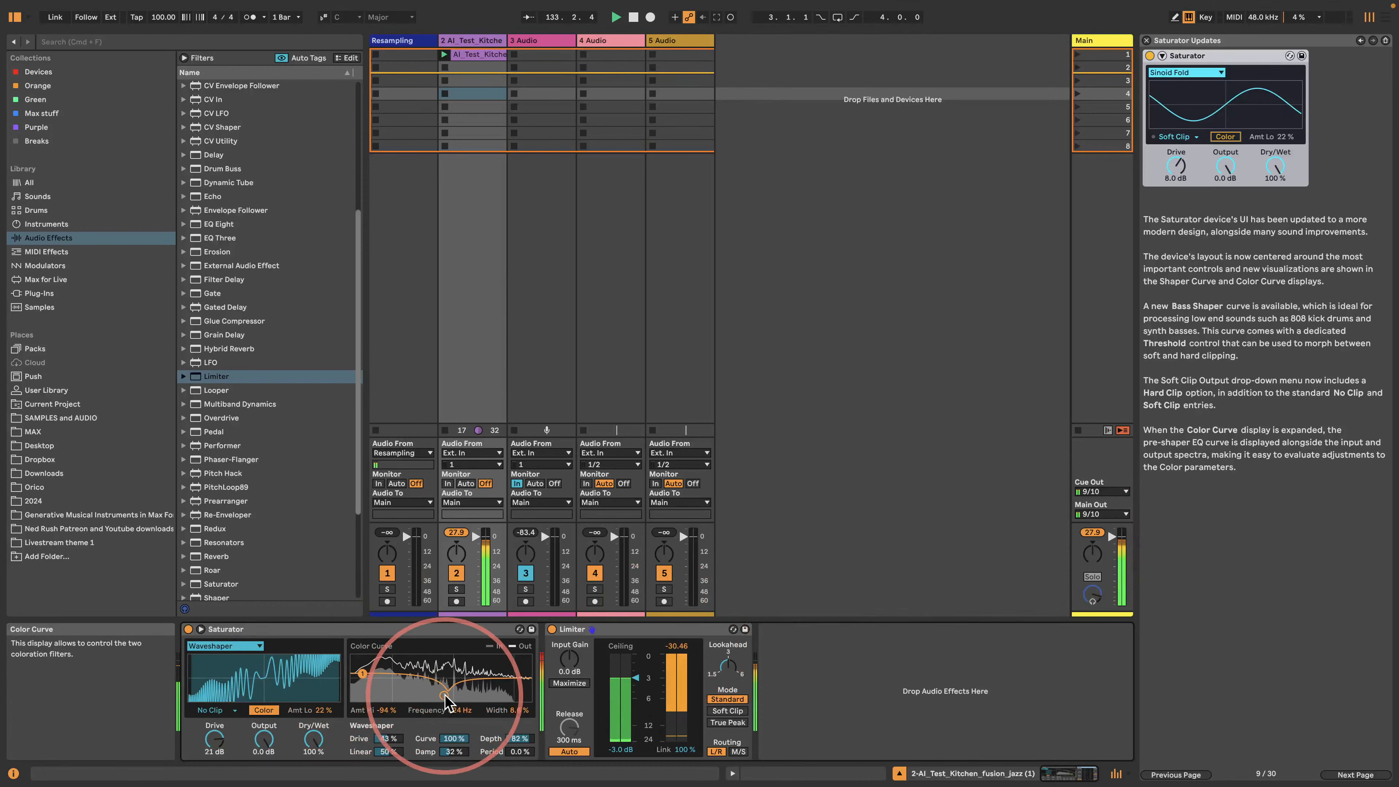
- Set the Saturator's color curve to Amt Hi 100 %, 1.17 kHz and 51 % width, the waveshaper Drive to 83 % and the input Drive to -13 dB
{"action": "left_click_drag", "start_coordinate": [444, 695], "coordinate": [483, 658]}
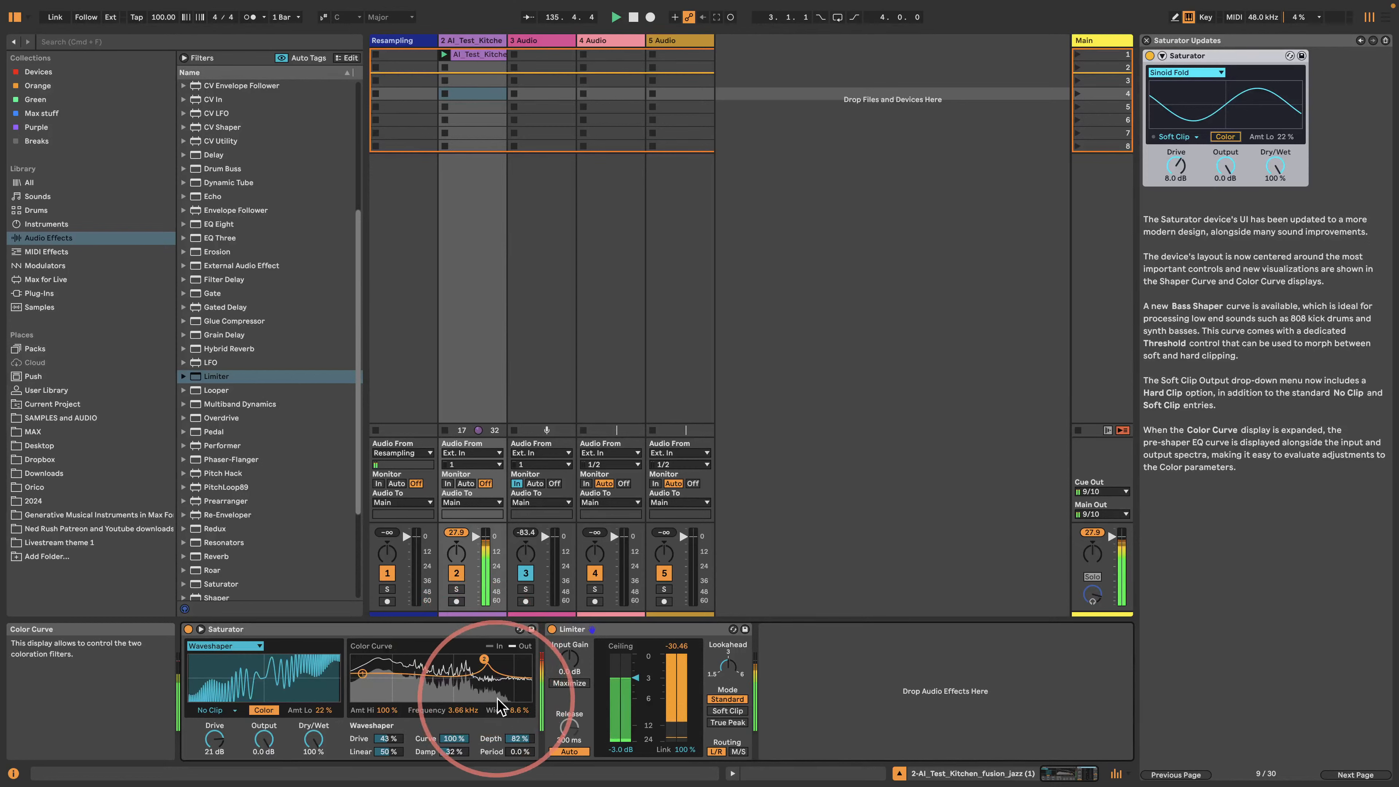
{"action": "left_click_drag", "start_coordinate": [513, 708], "coordinate": [395, 734]}
{"action": "left_click_drag", "start_coordinate": [213, 736], "coordinate": [213, 769]}
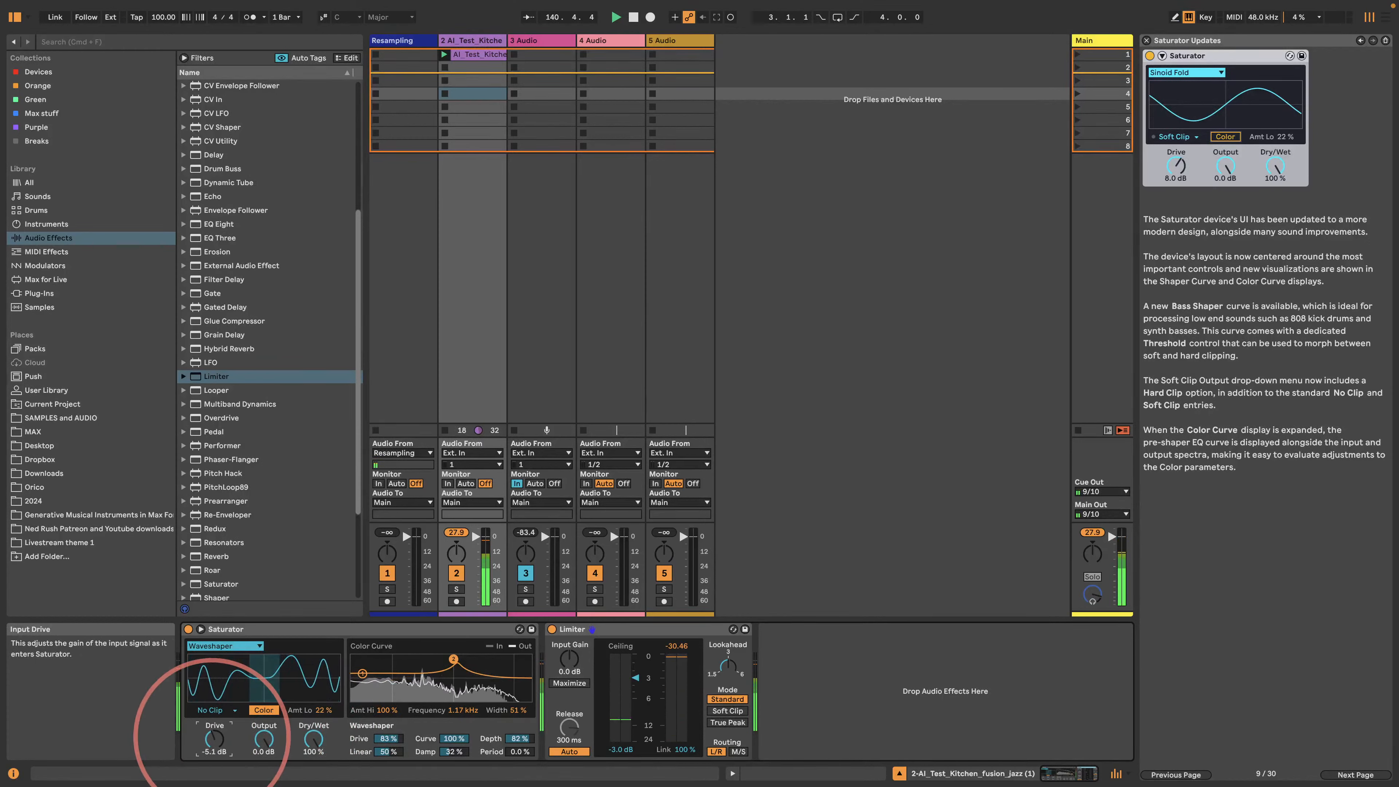
{"action": "left_click_drag", "start_coordinate": [213, 739], "coordinate": [213, 741]}
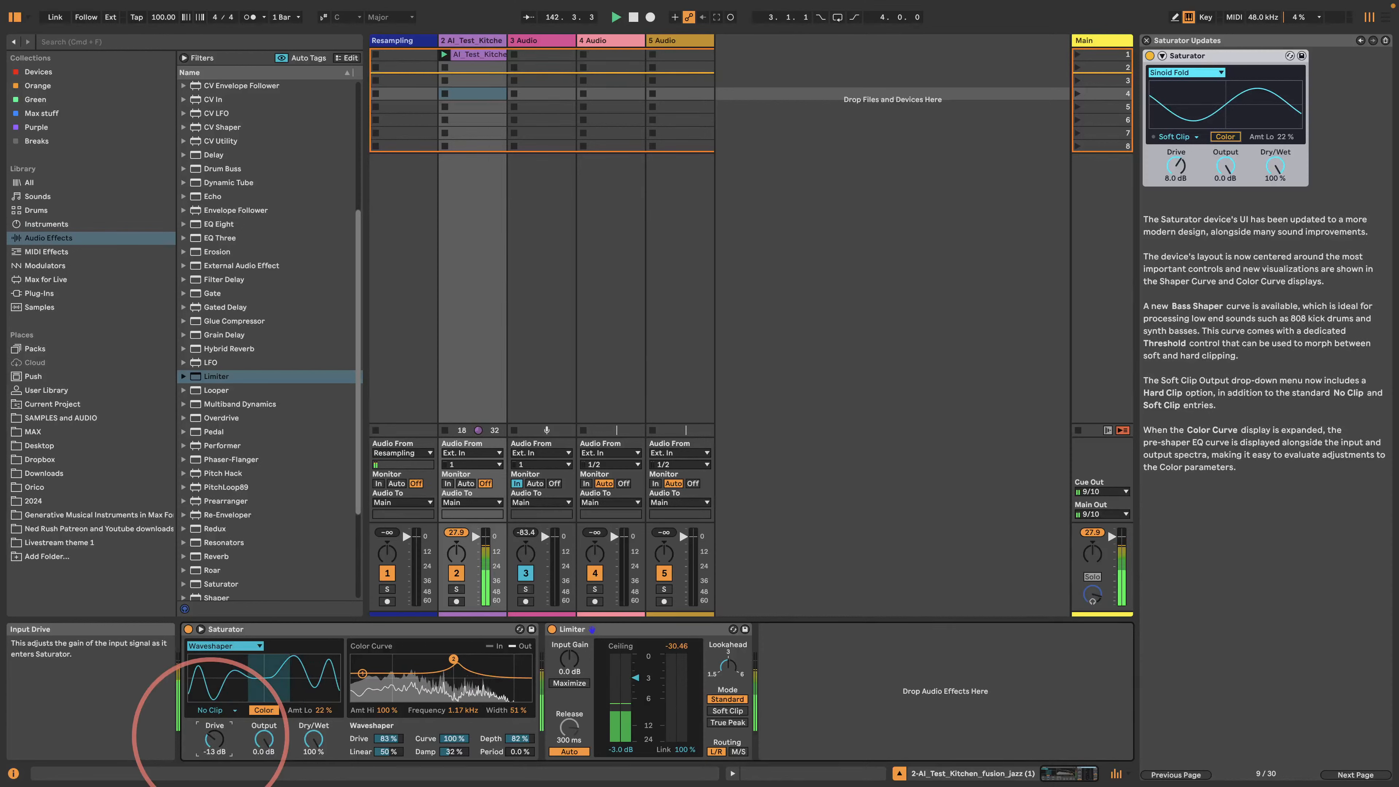
- Set the Saturator's input Drive to 31 dB, then remove the Saturator and Limiter devices from the audio track
{"action": "left_click_drag", "start_coordinate": [212, 738], "coordinate": [212, 719]}
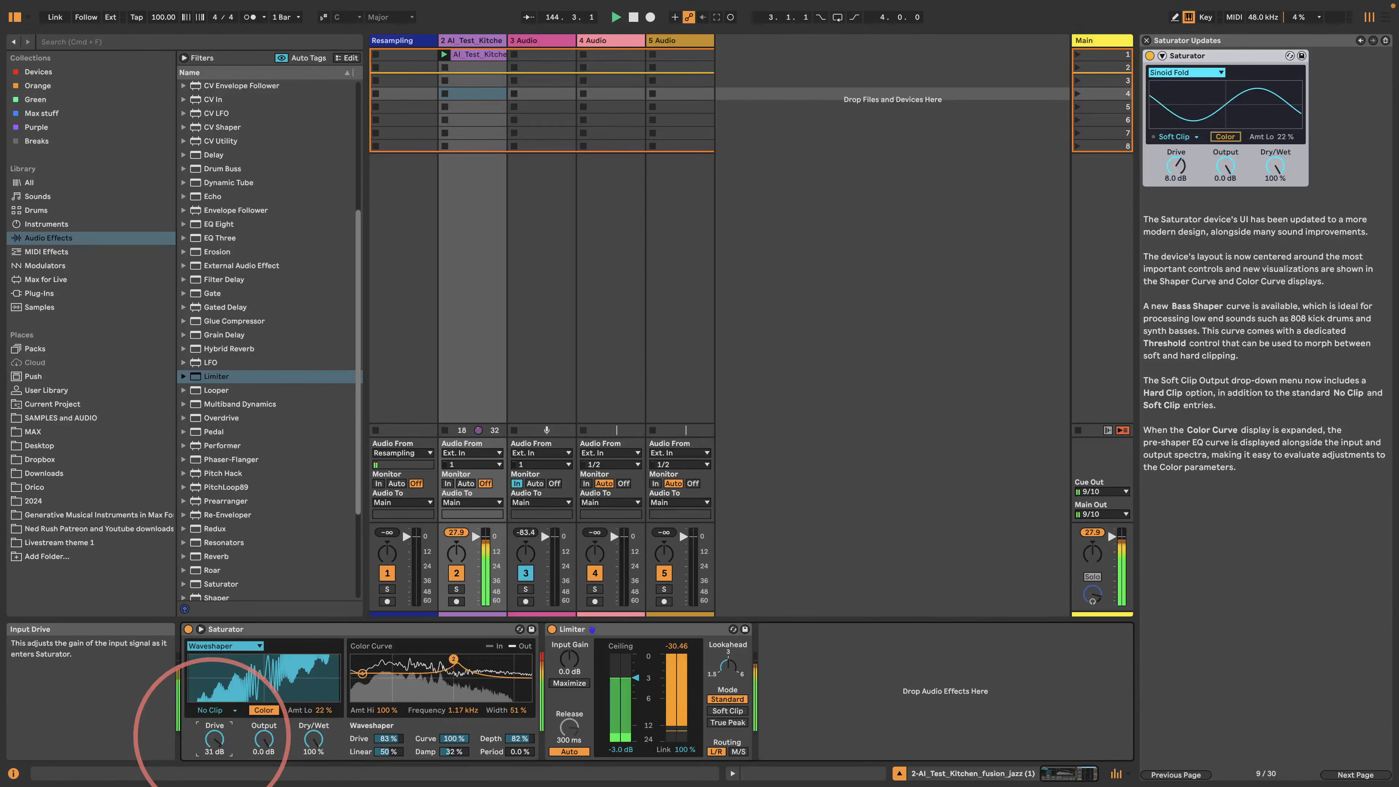
{"action": "left_click", "coordinate": [278, 636]}
{"action": "key", "text": "Delete"}
{"action": "key", "text": "Delete"}
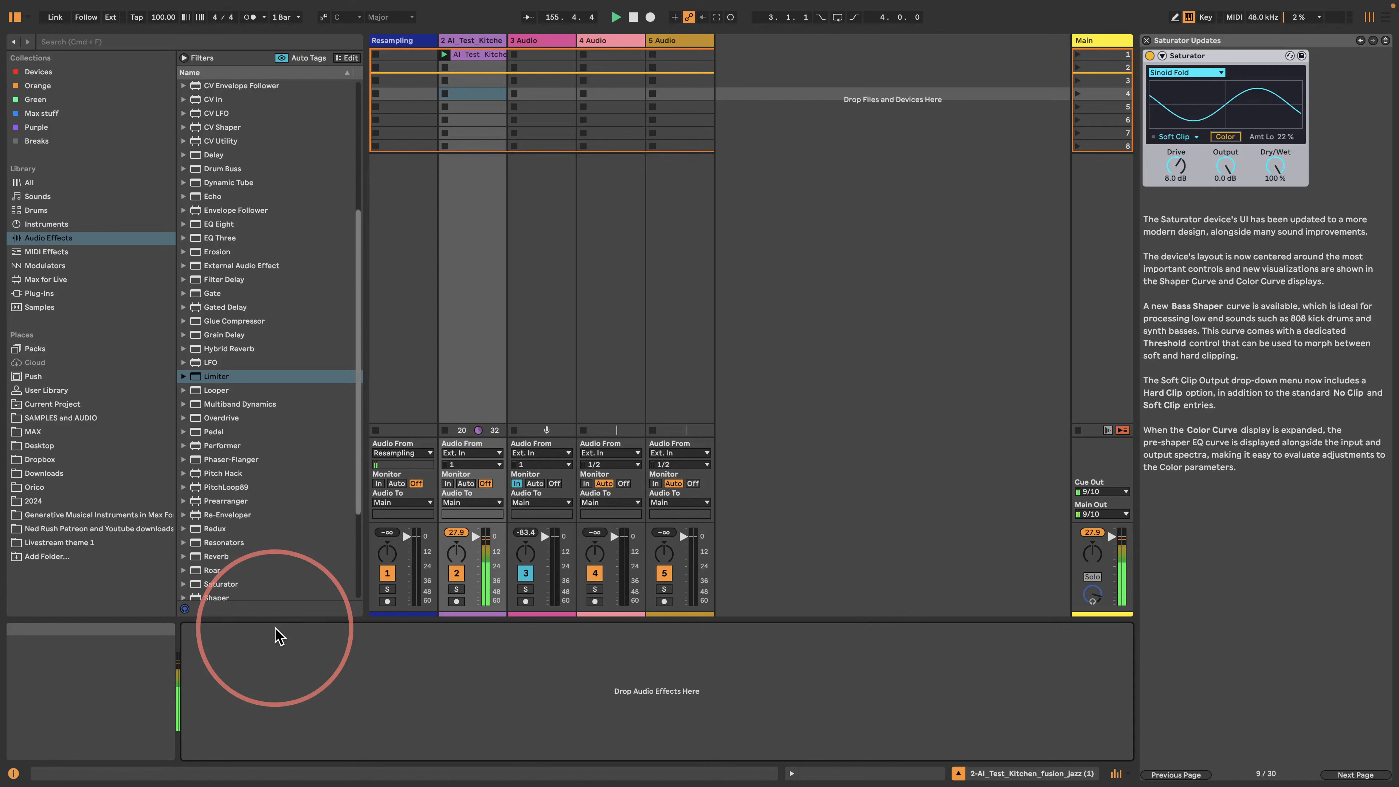
- Delete every audio track except Resampling and stop playback
{"action": "left_click", "coordinate": [453, 37]}
{"action": "key", "text": "Delete"}
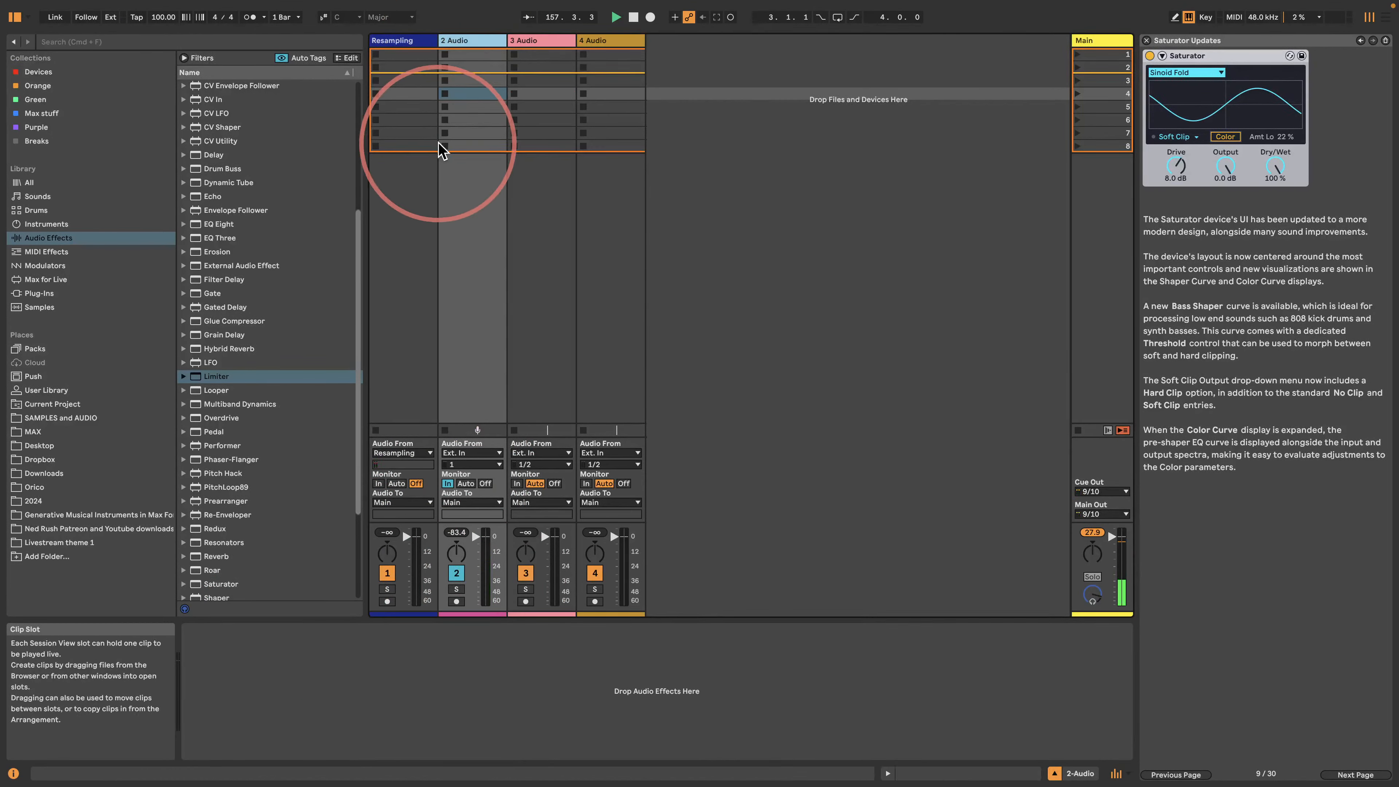
{"action": "left_click", "coordinate": [460, 41]}
{"action": "key", "text": "Delete"}
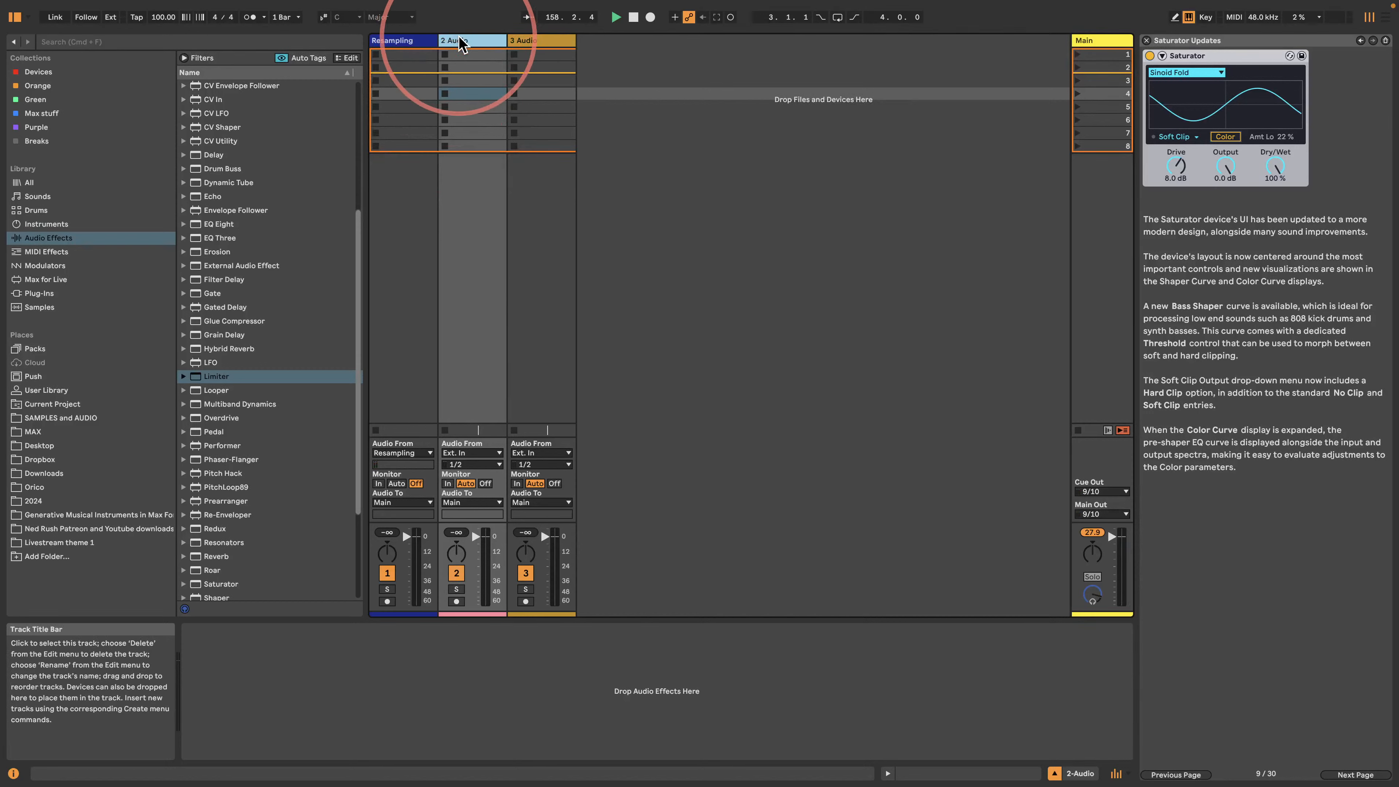
{"action": "key", "text": "Delete"}
{"action": "key", "text": "Delete"}
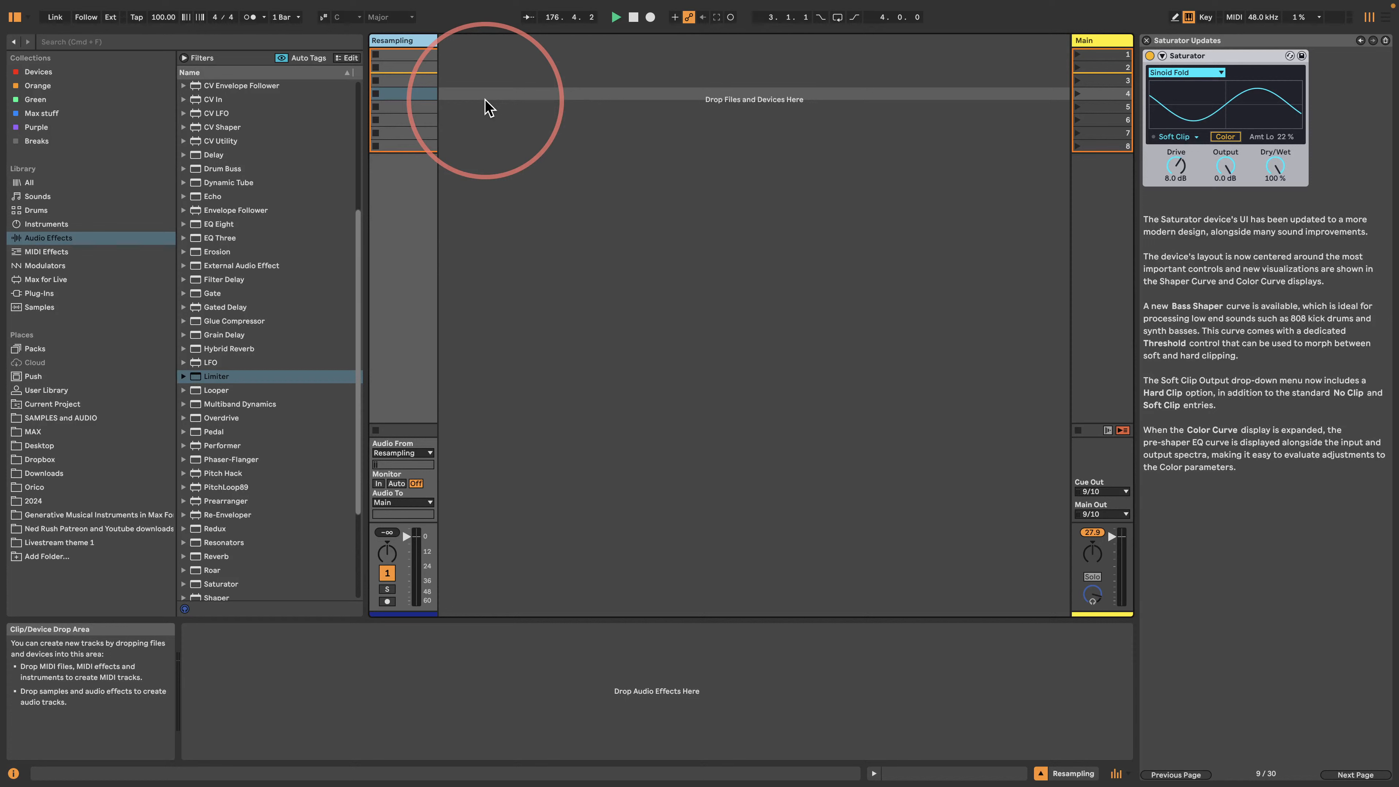
{"action": "left_click", "coordinate": [633, 17]}
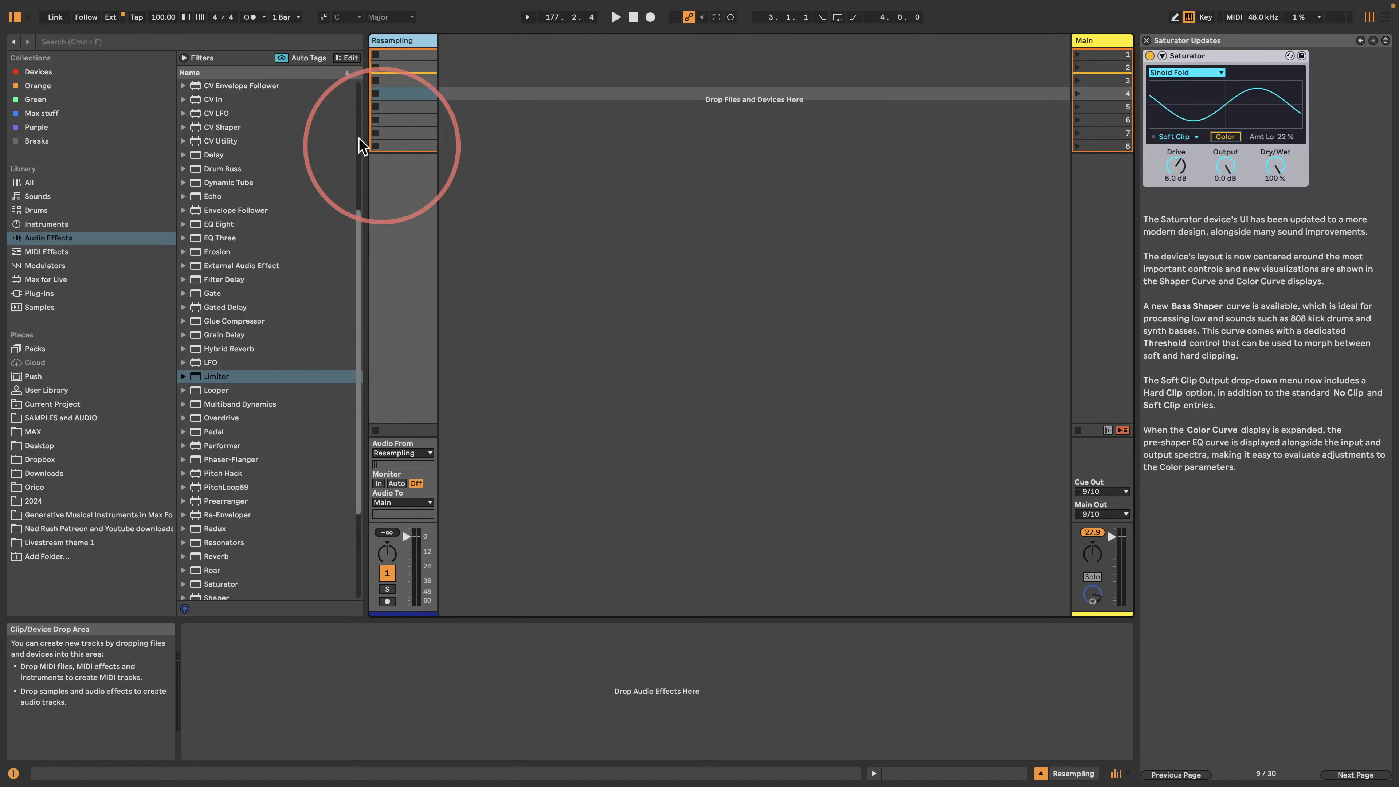
- Check the buffer size and latency in the audio settings, then close the settings
{"action": "left_click", "coordinate": [41, 11]}
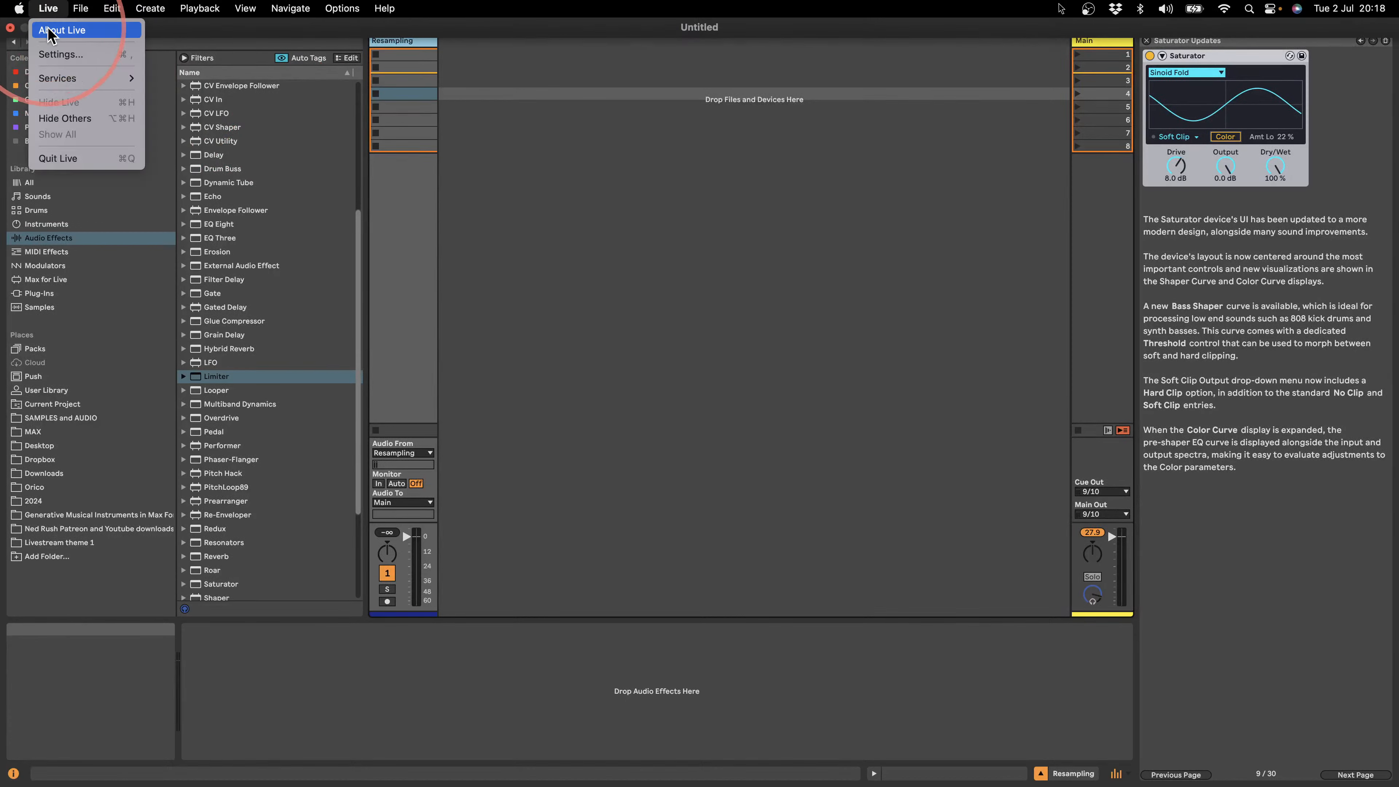
{"action": "left_click", "coordinate": [56, 53]}
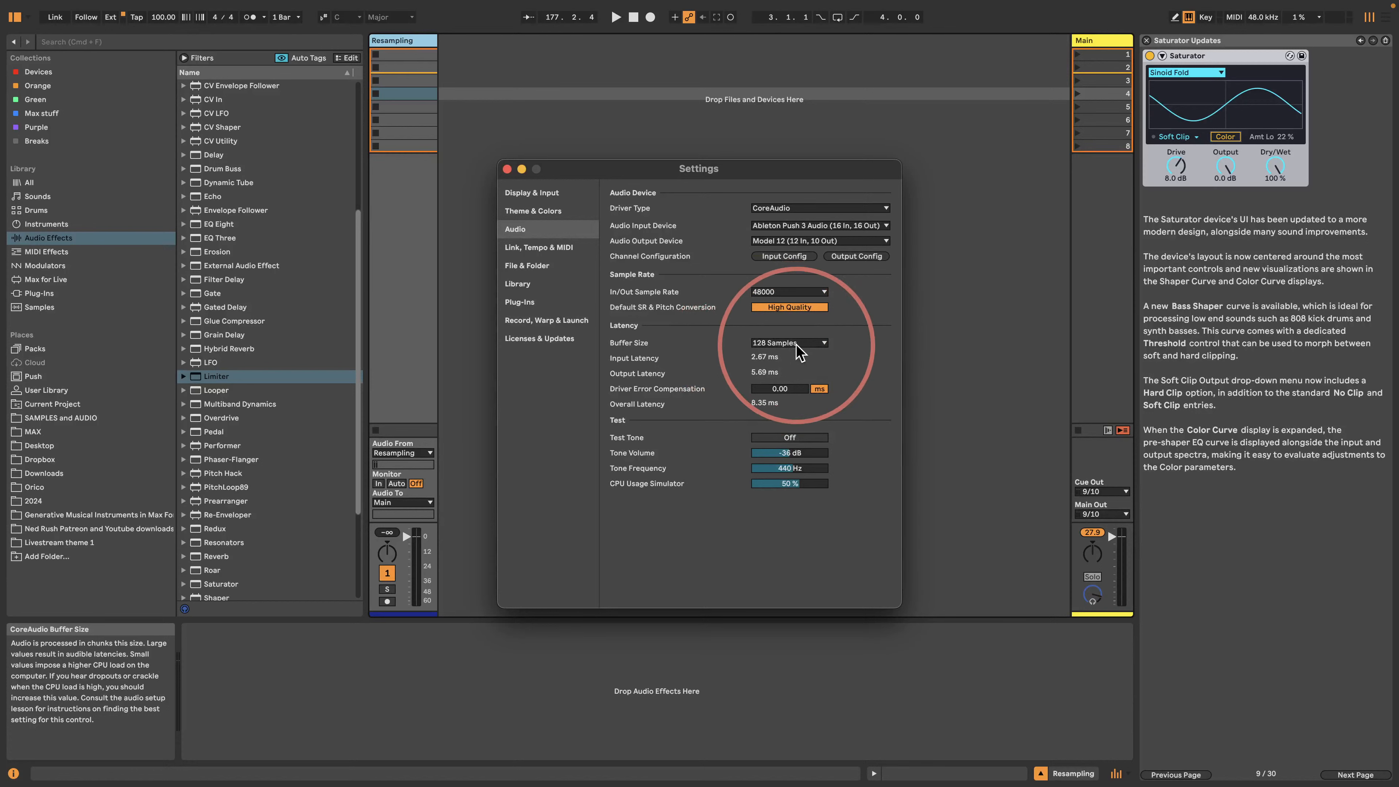
{"action": "left_click", "coordinate": [506, 169]}
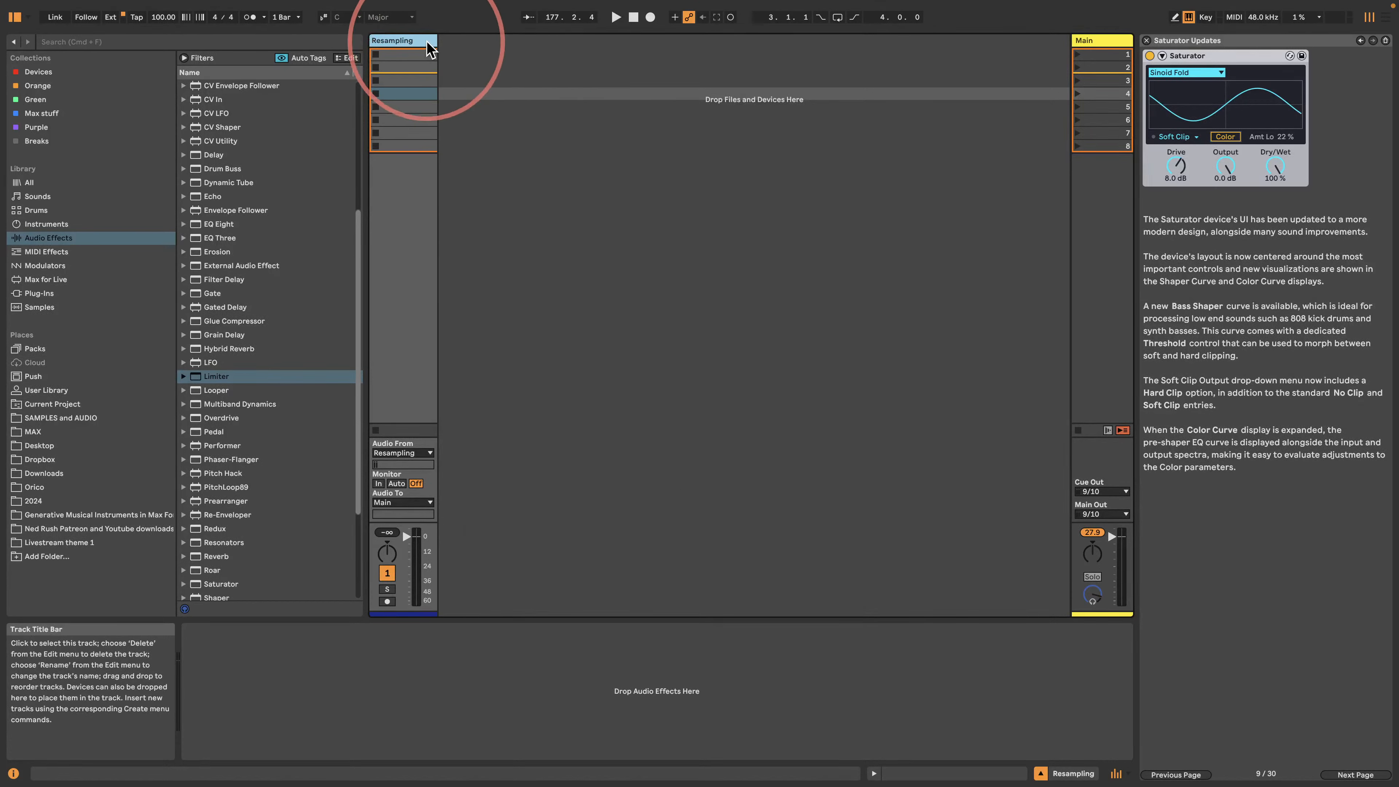
- Add an audio track receiving external input 1 with monitoring set to In and volume at 0 dB, and deactivate the track
{"action": "key", "text": "super+t"}
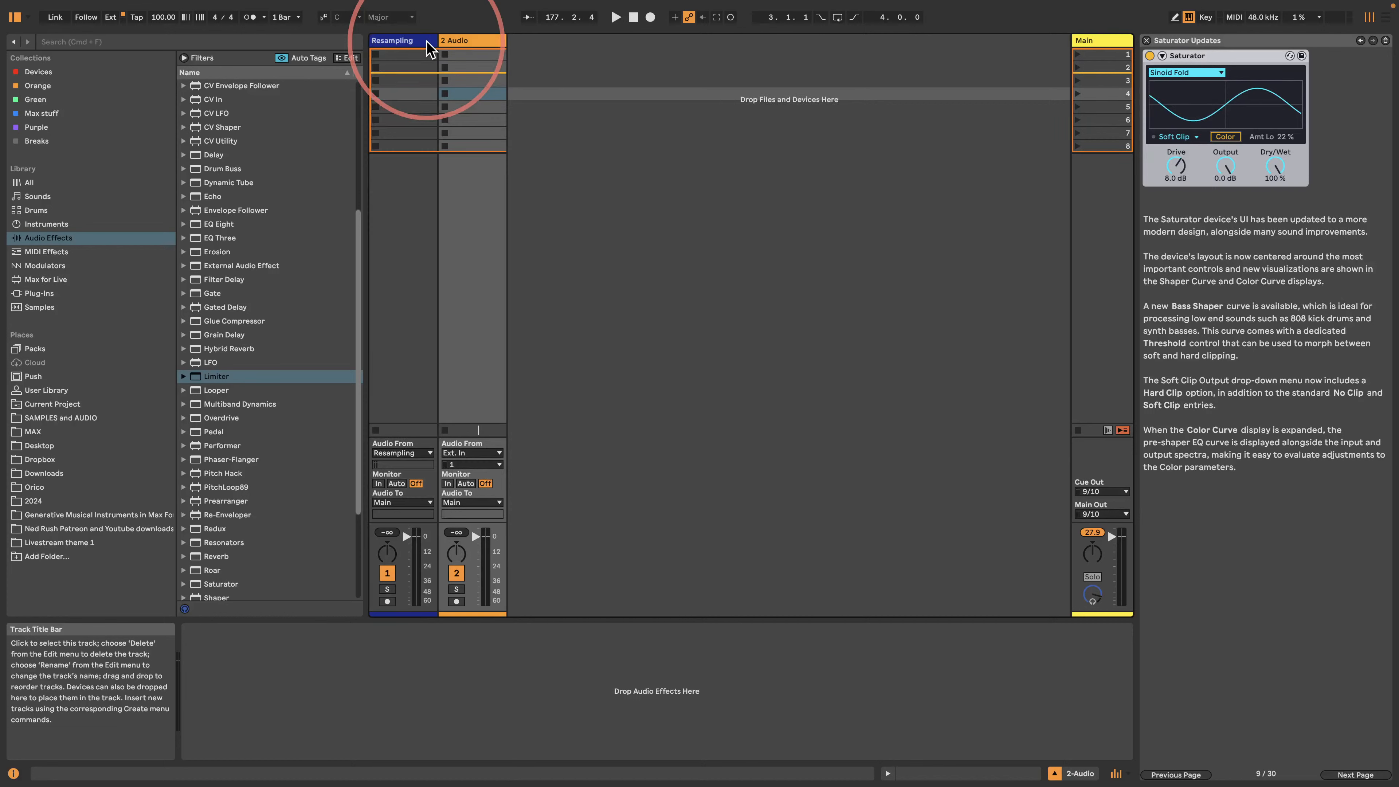
{"action": "left_click", "coordinate": [467, 464]}
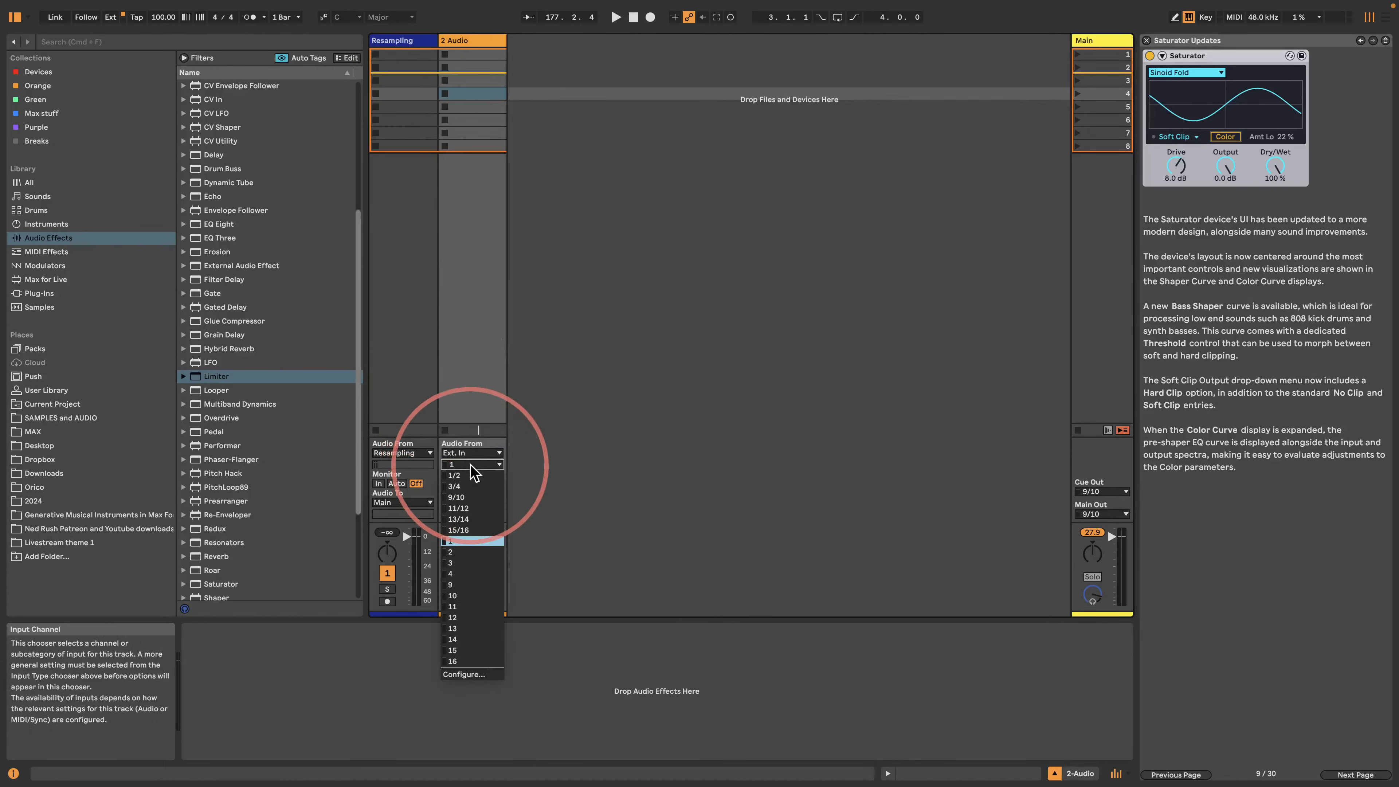
{"action": "left_click", "coordinate": [460, 540]}
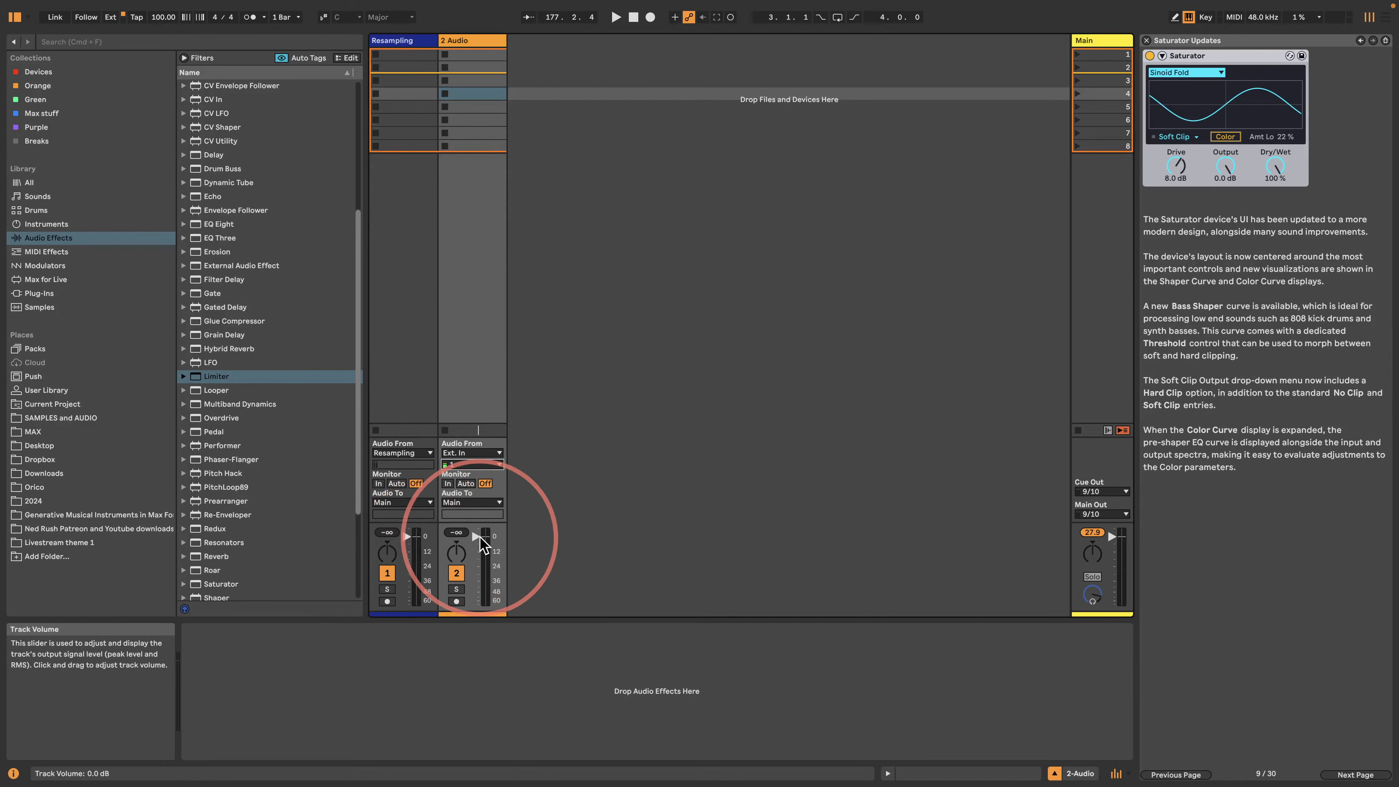
{"action": "left_click", "coordinate": [448, 483]}
{"action": "left_click_drag", "start_coordinate": [476, 606], "coordinate": [476, 537]}
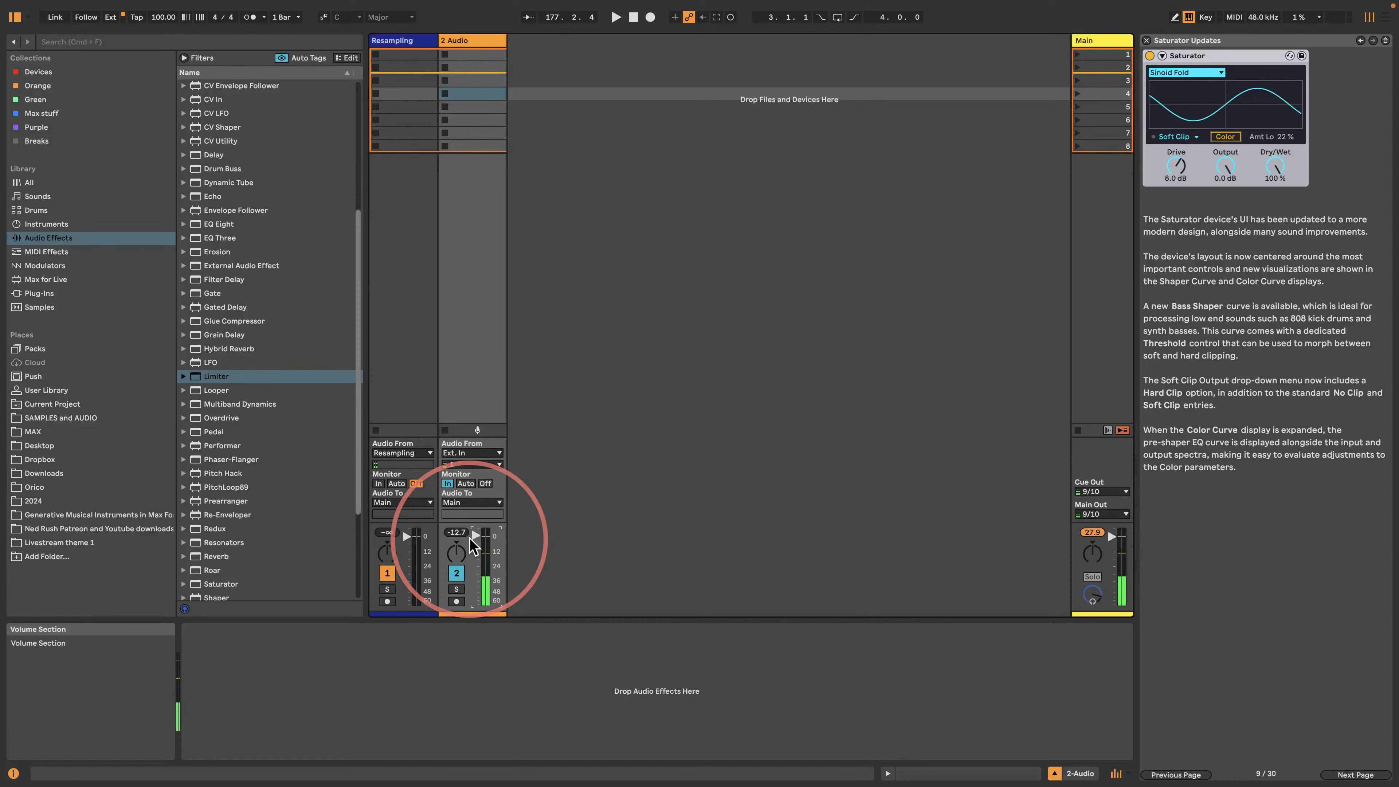
{"action": "left_click", "coordinate": [456, 573]}
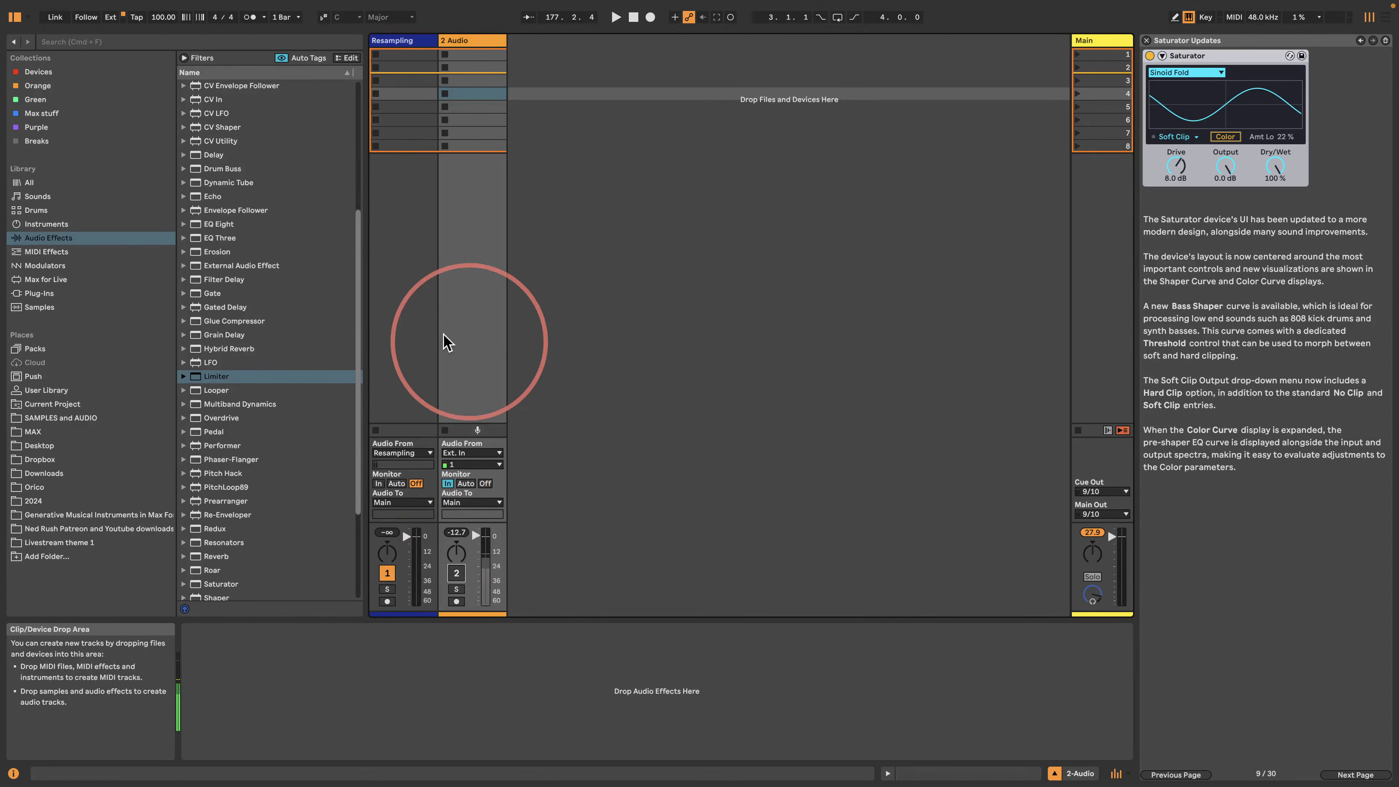
- Load Auto Shift with its MIDI input enabled on the new audio track, and add a MIDI track beside it
{"action": "scroll", "coordinate": [233, 266], "scroll_direction": "up", "scroll_amount": 5}
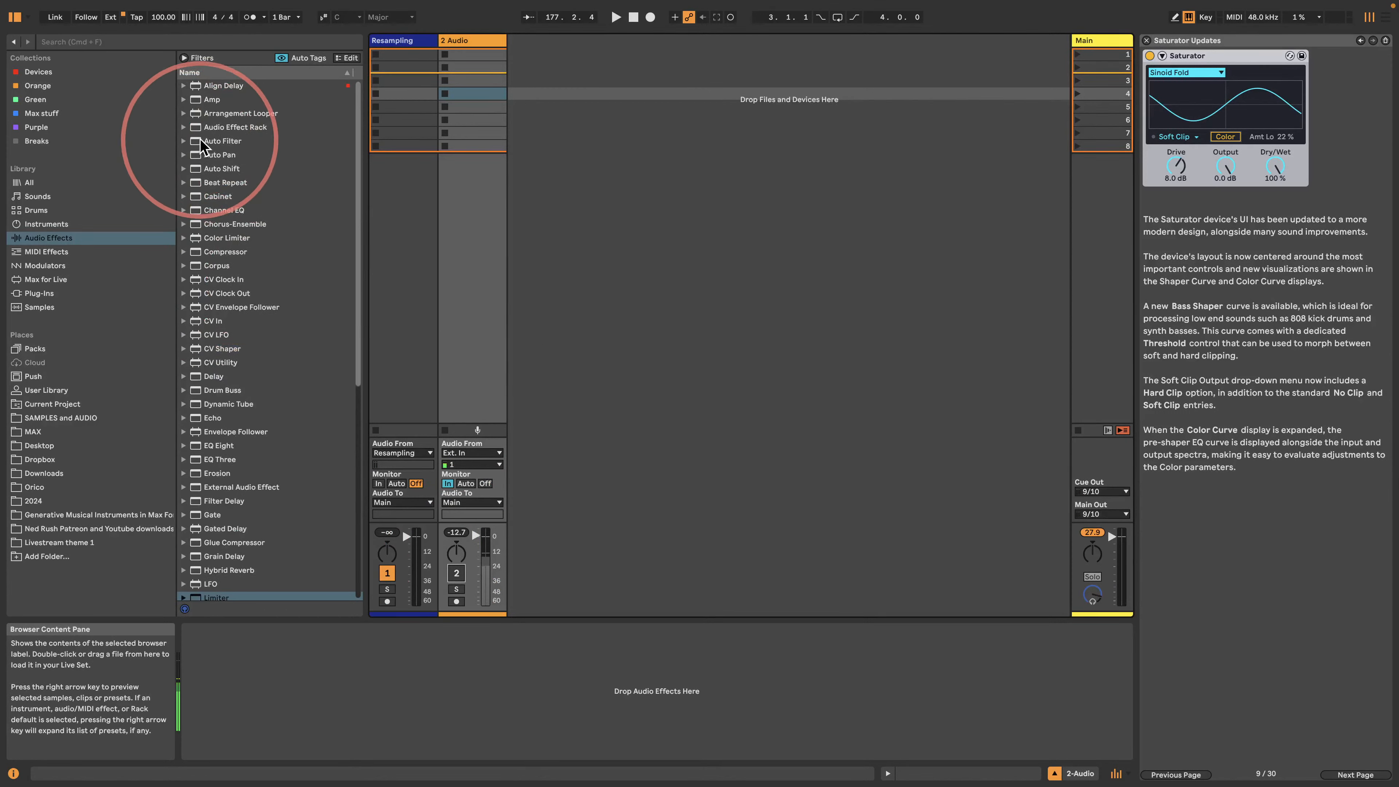
{"action": "left_click_drag", "start_coordinate": [194, 176], "coordinate": [482, 67]}
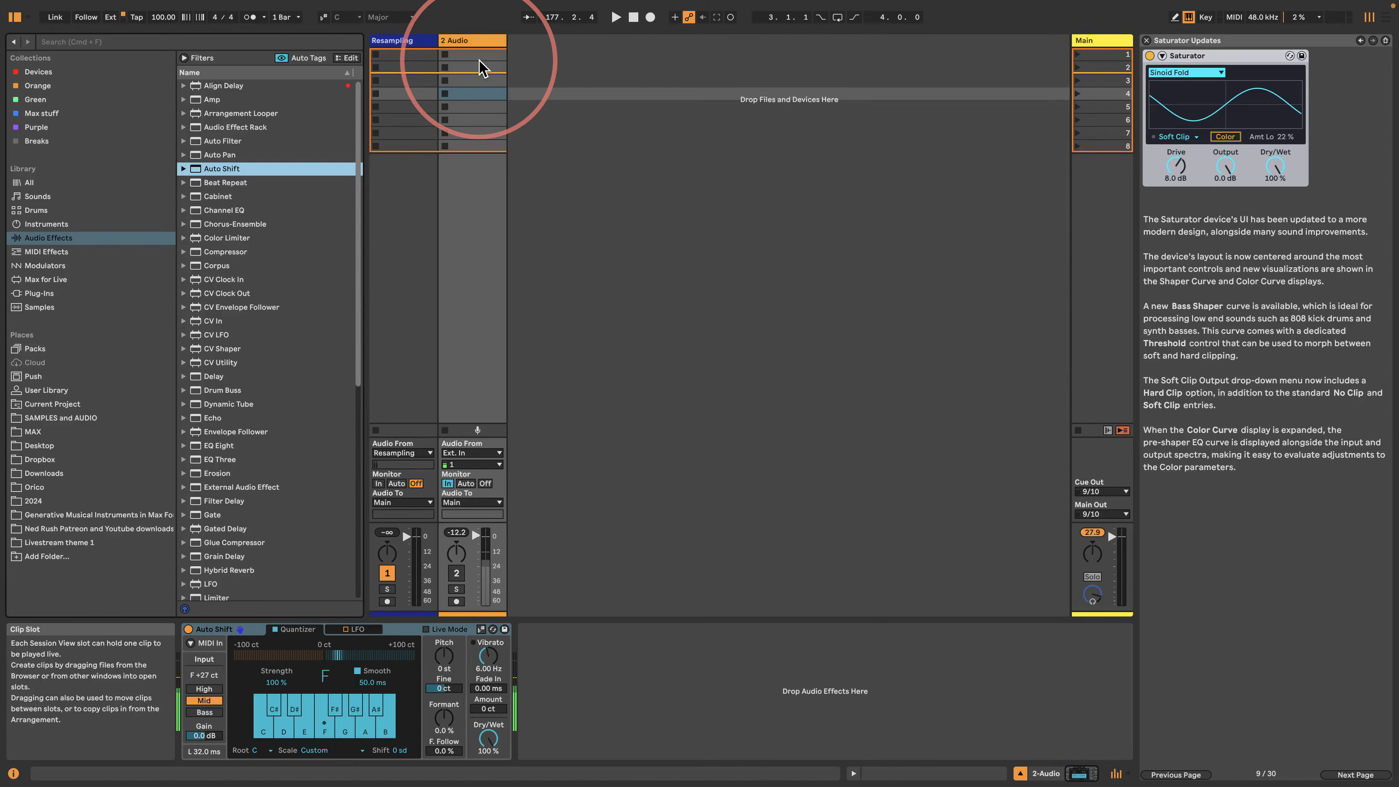
{"action": "double_click", "coordinate": [561, 112]}
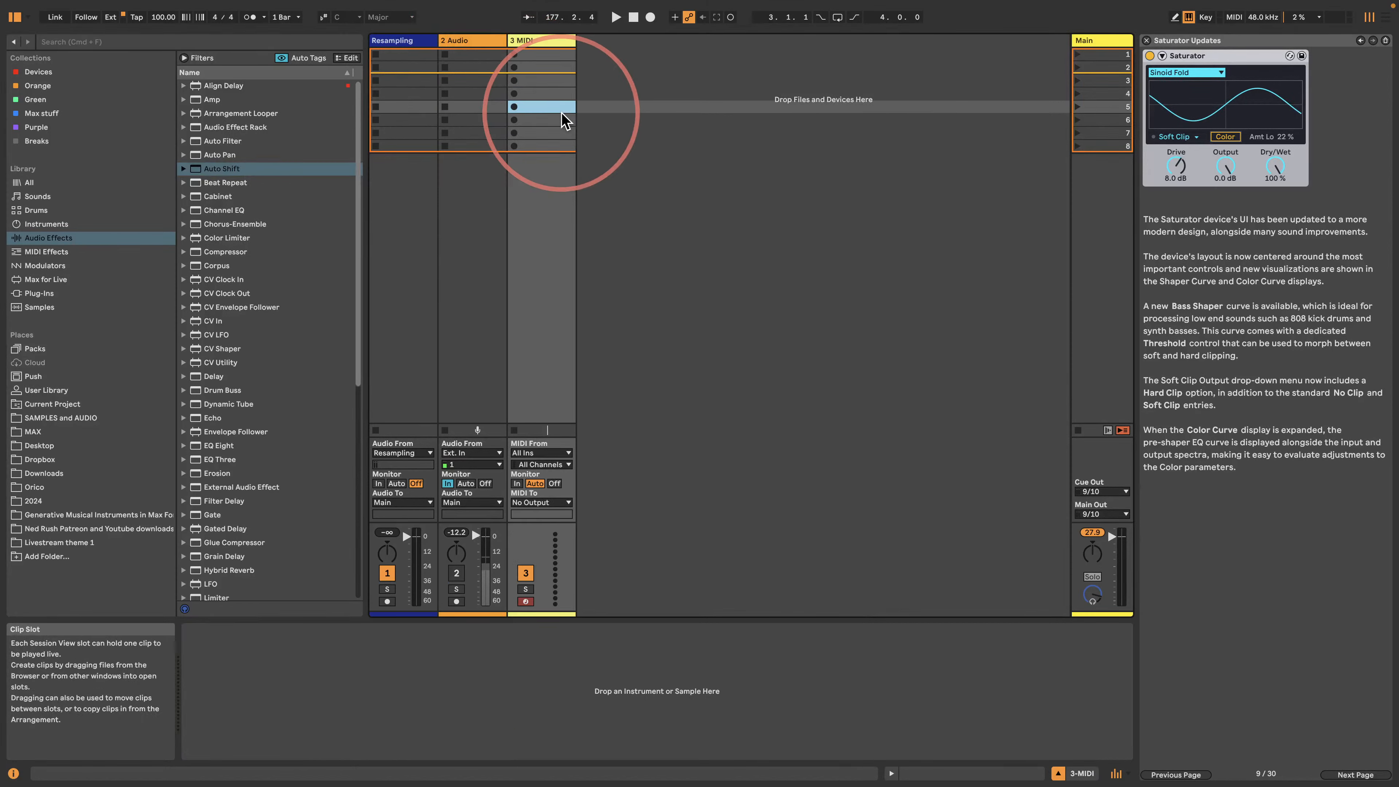
{"action": "left_click", "coordinate": [455, 40]}
{"action": "left_click", "coordinate": [190, 643]}
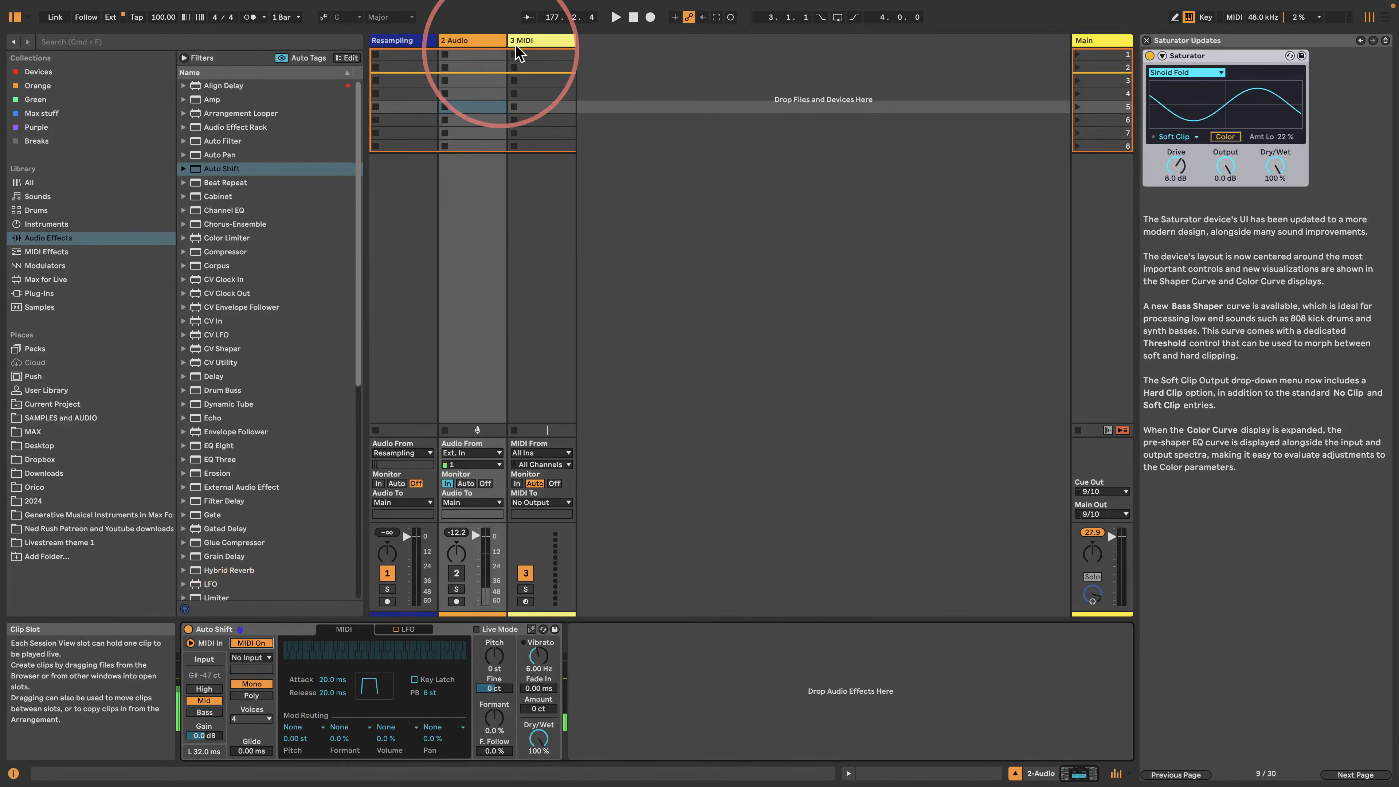
- Rename the MIDI track as Keyboard and set its monitoring to In
{"action": "left_click", "coordinate": [545, 48]}
{"action": "key", "text": "super+r"}
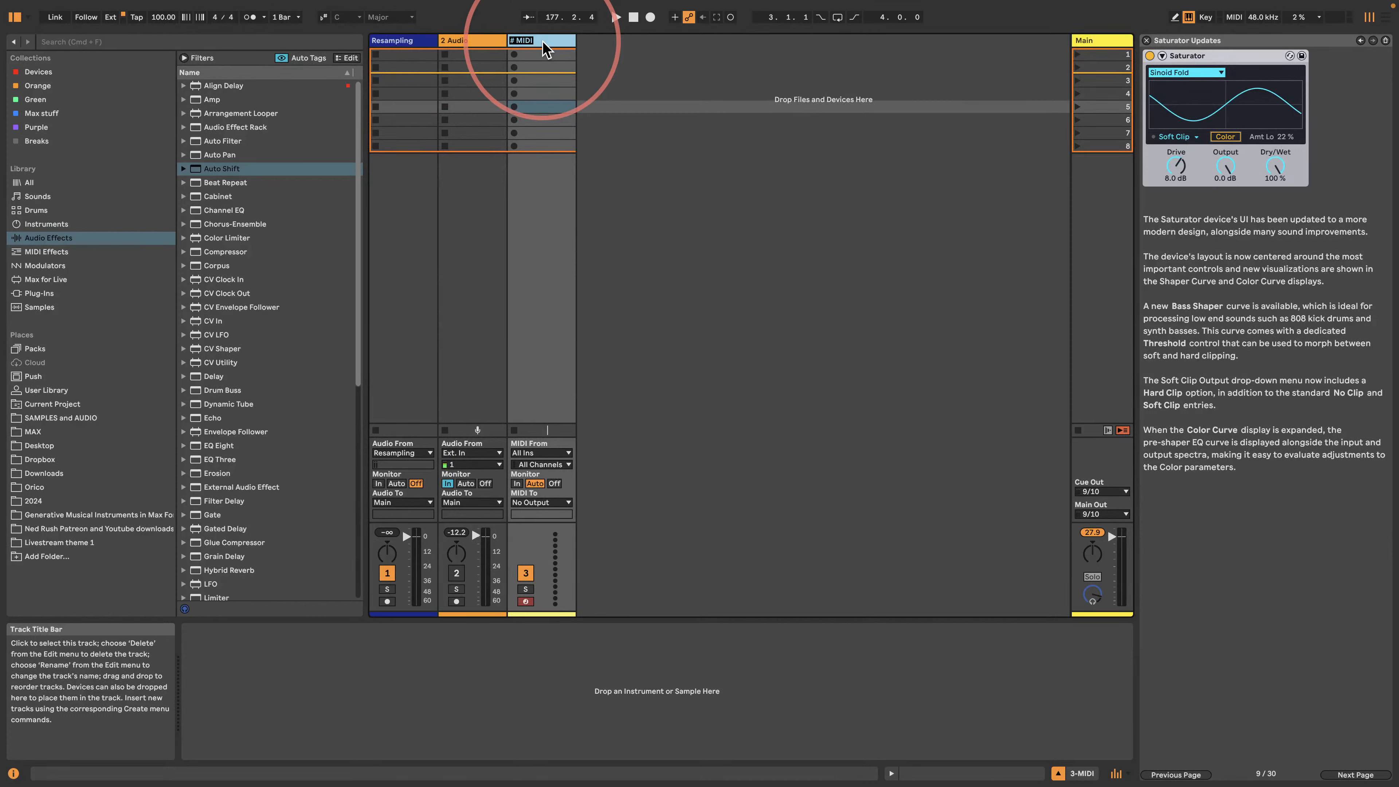
{"action": "type", "text": "Keyboard"}
{"action": "key", "text": "Return"}
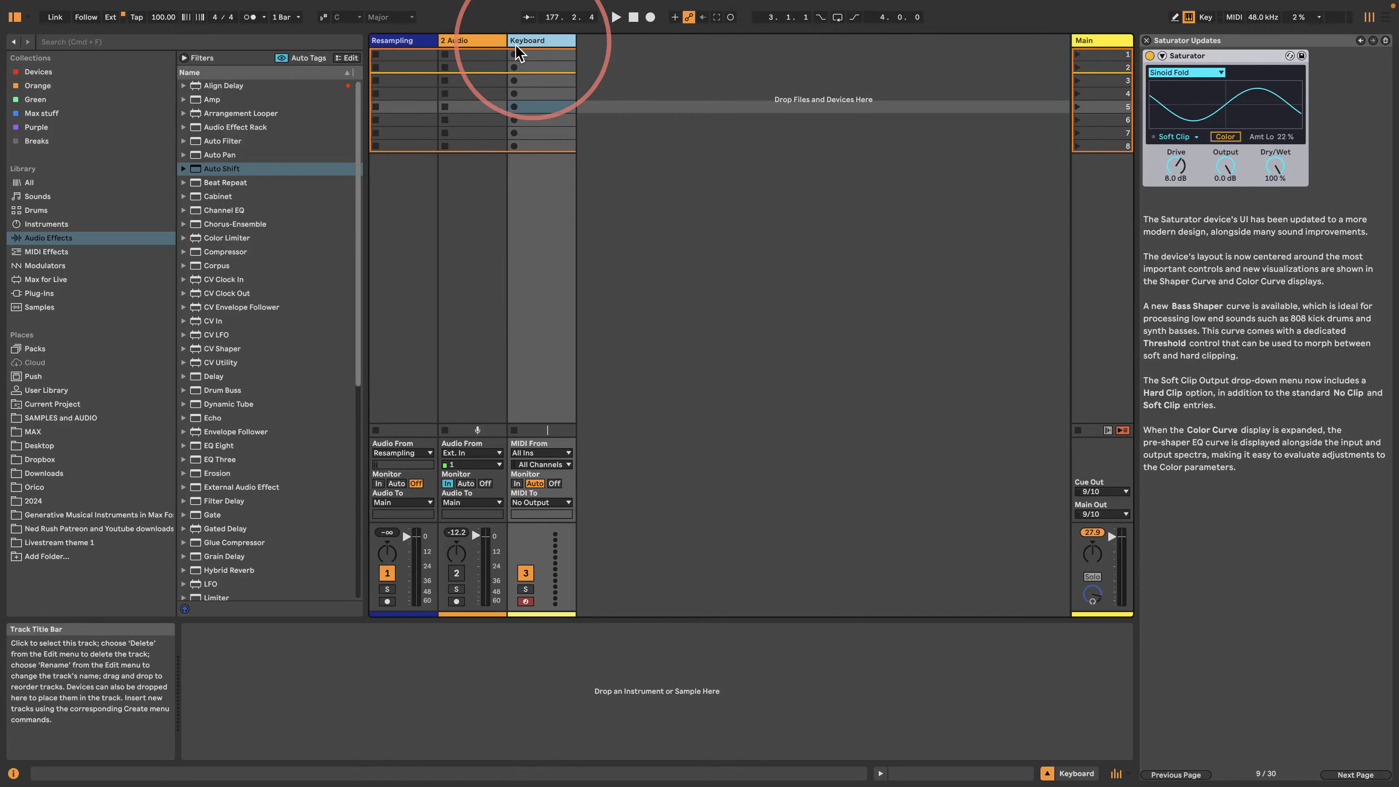
{"action": "left_click", "coordinate": [470, 49]}
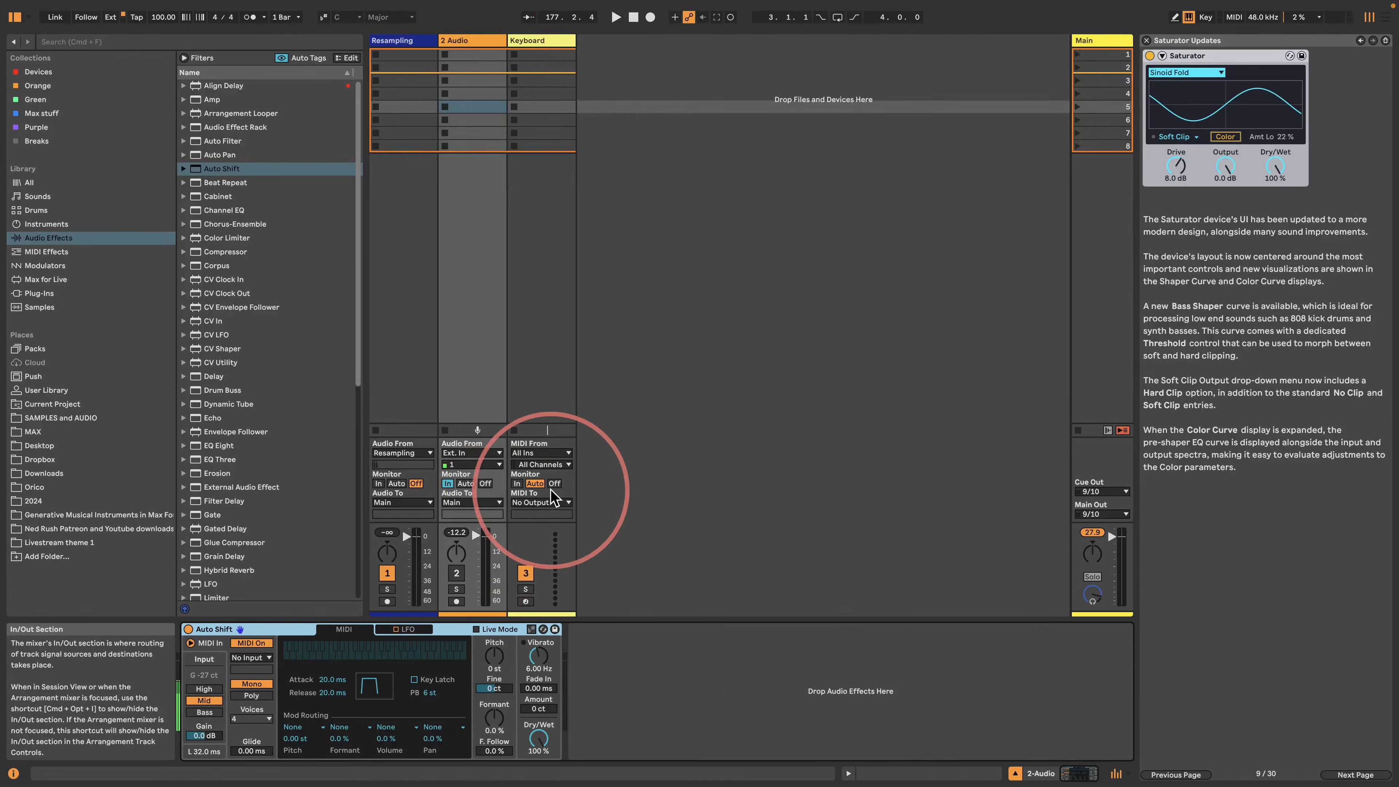
{"action": "left_click", "coordinate": [517, 483]}
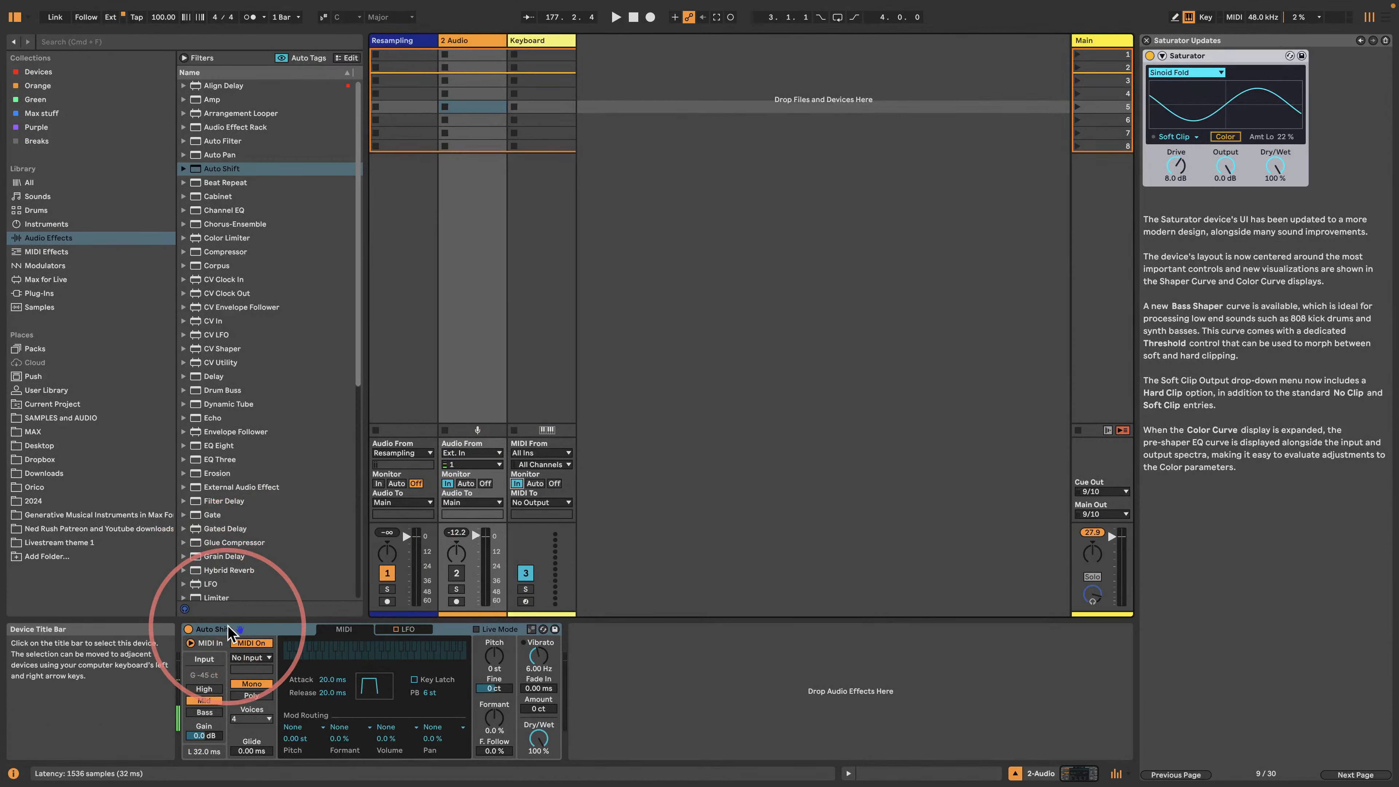
- Set Auto Shift's MIDI source to the Keyboard track in Poly mode with 8 voices
{"action": "left_click", "coordinate": [251, 657]}
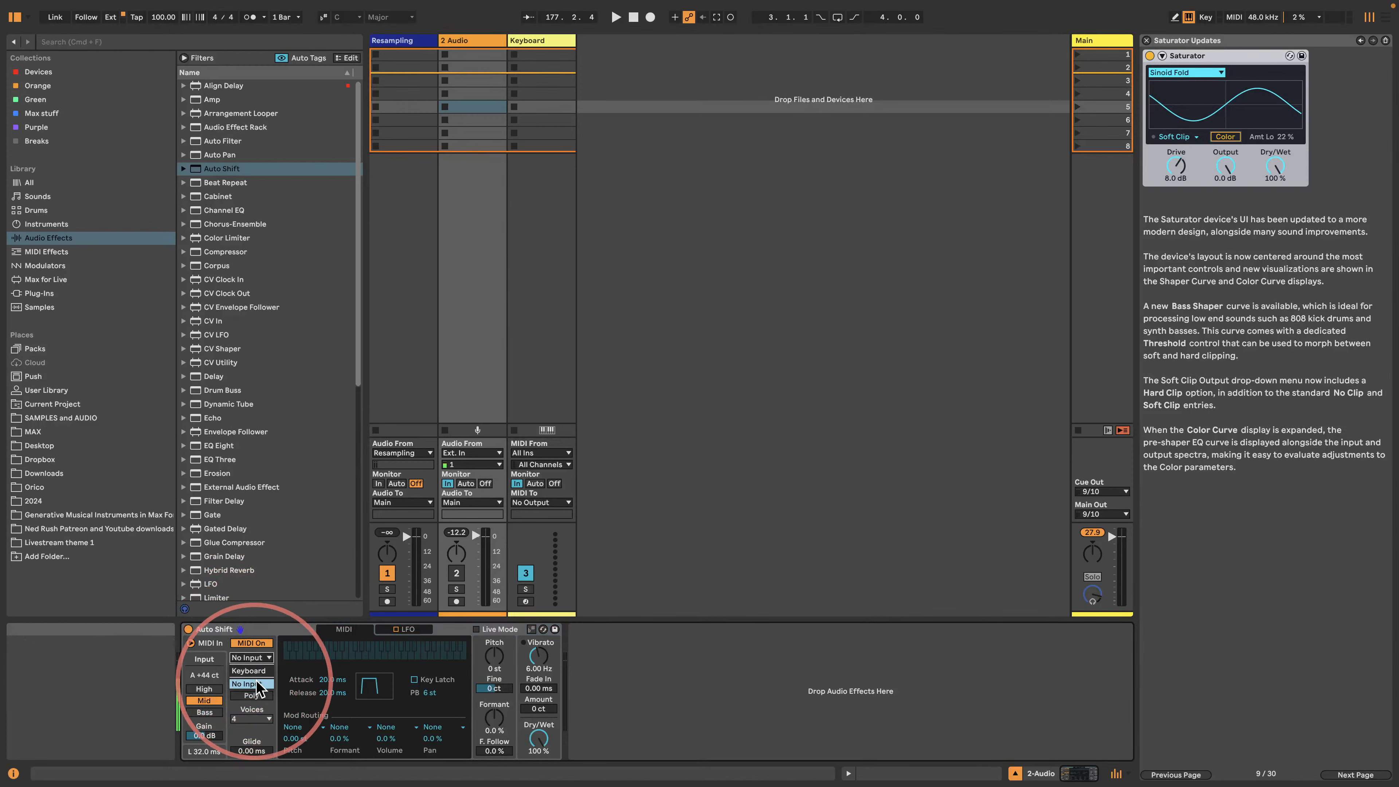
{"action": "left_click", "coordinate": [249, 670]}
{"action": "left_click", "coordinate": [251, 696]}
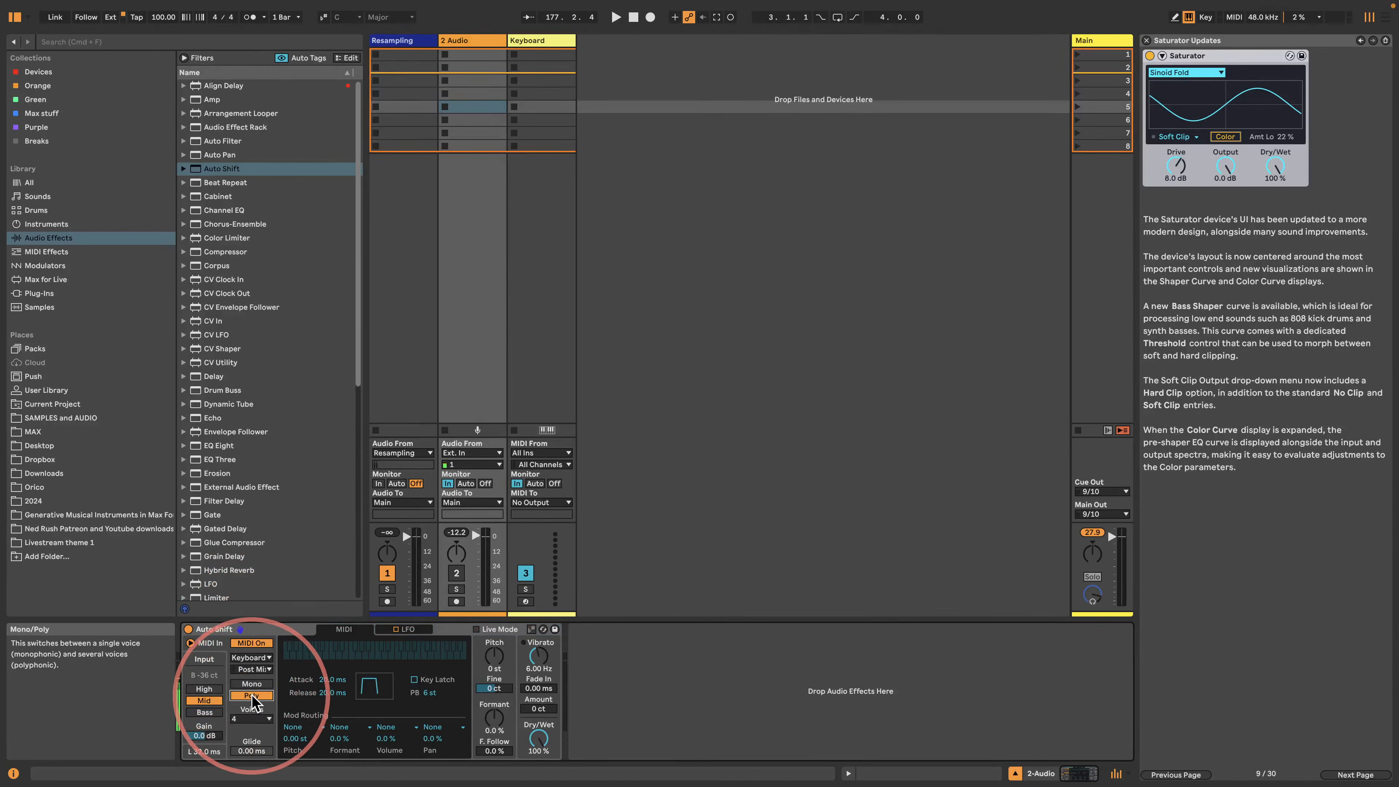
{"action": "left_click", "coordinate": [251, 718]}
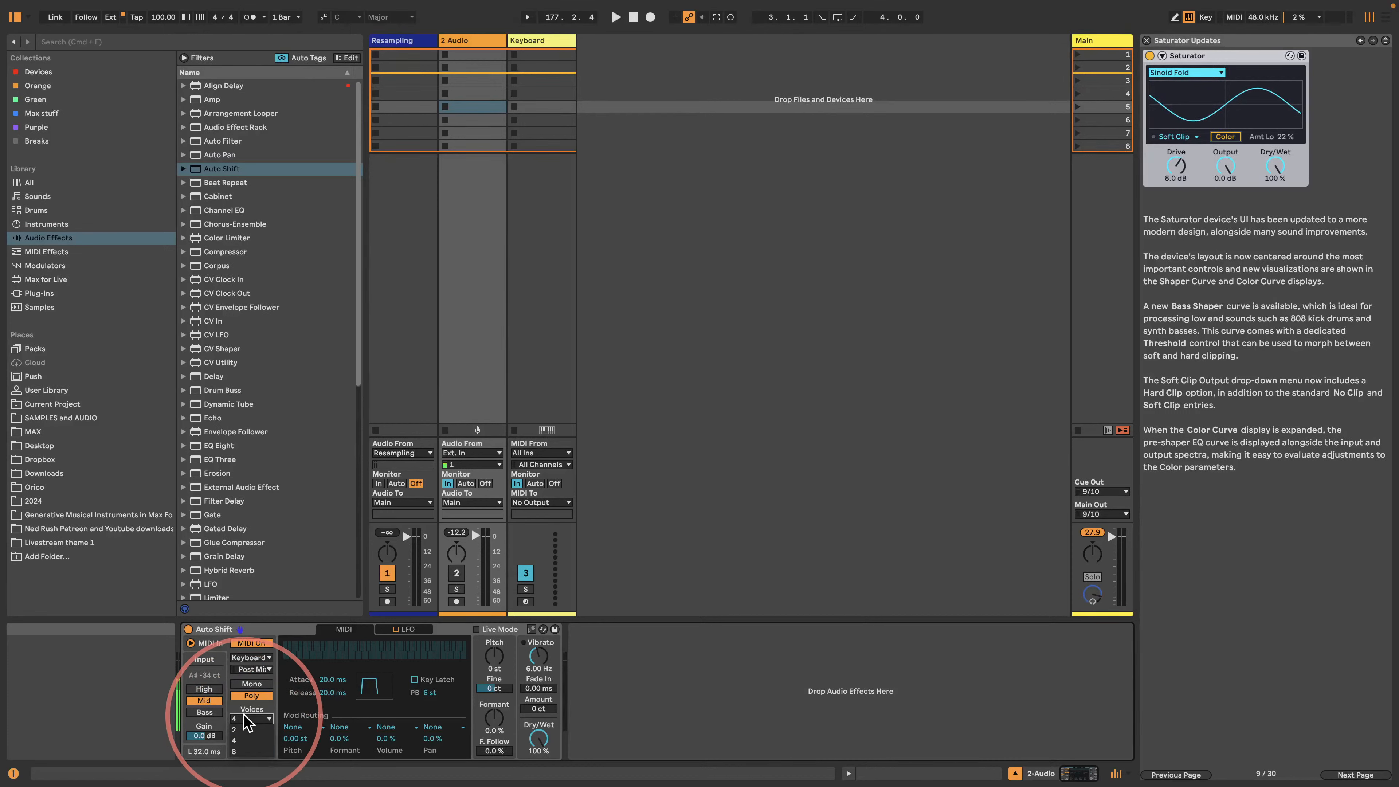
{"action": "left_click", "coordinate": [252, 709]}
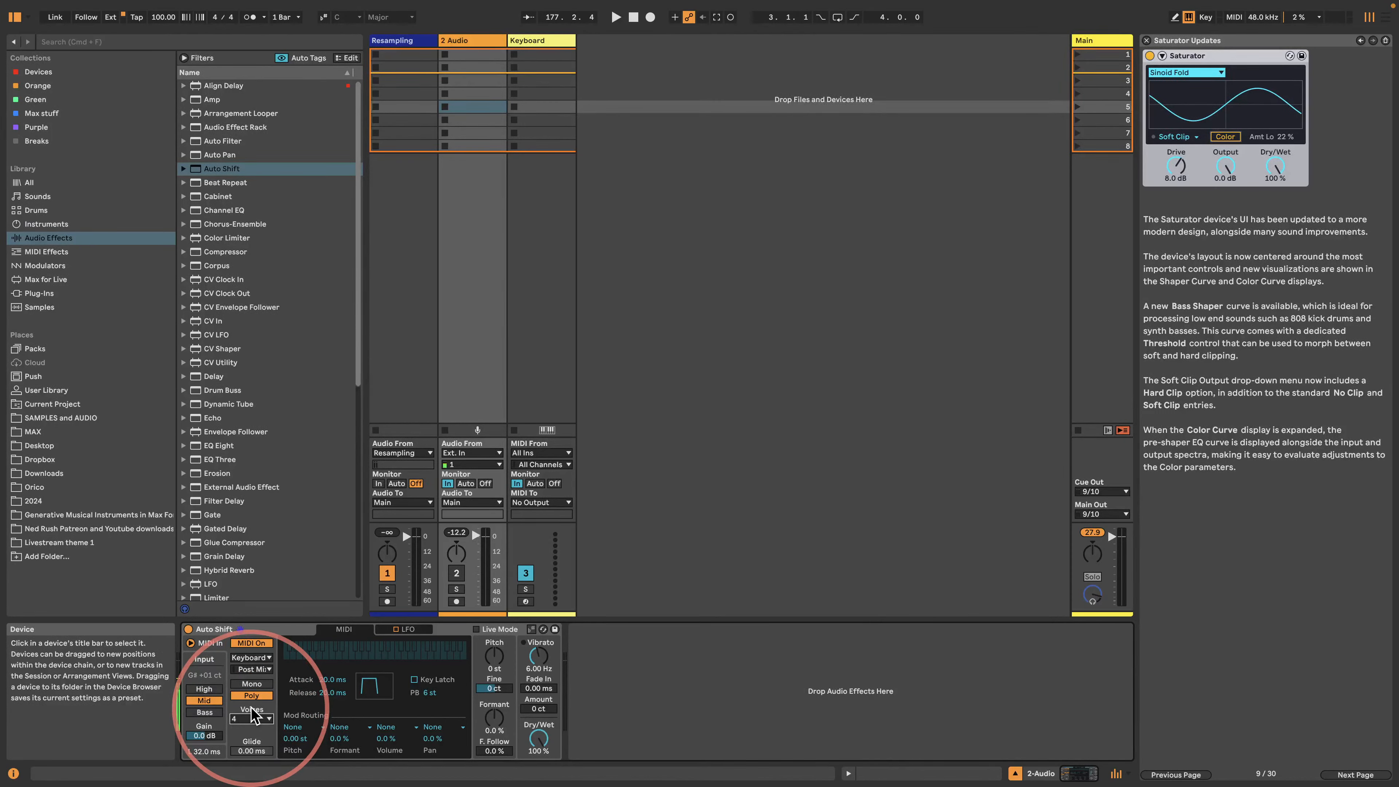
{"action": "left_click", "coordinate": [251, 718]}
{"action": "left_click", "coordinate": [242, 751]}
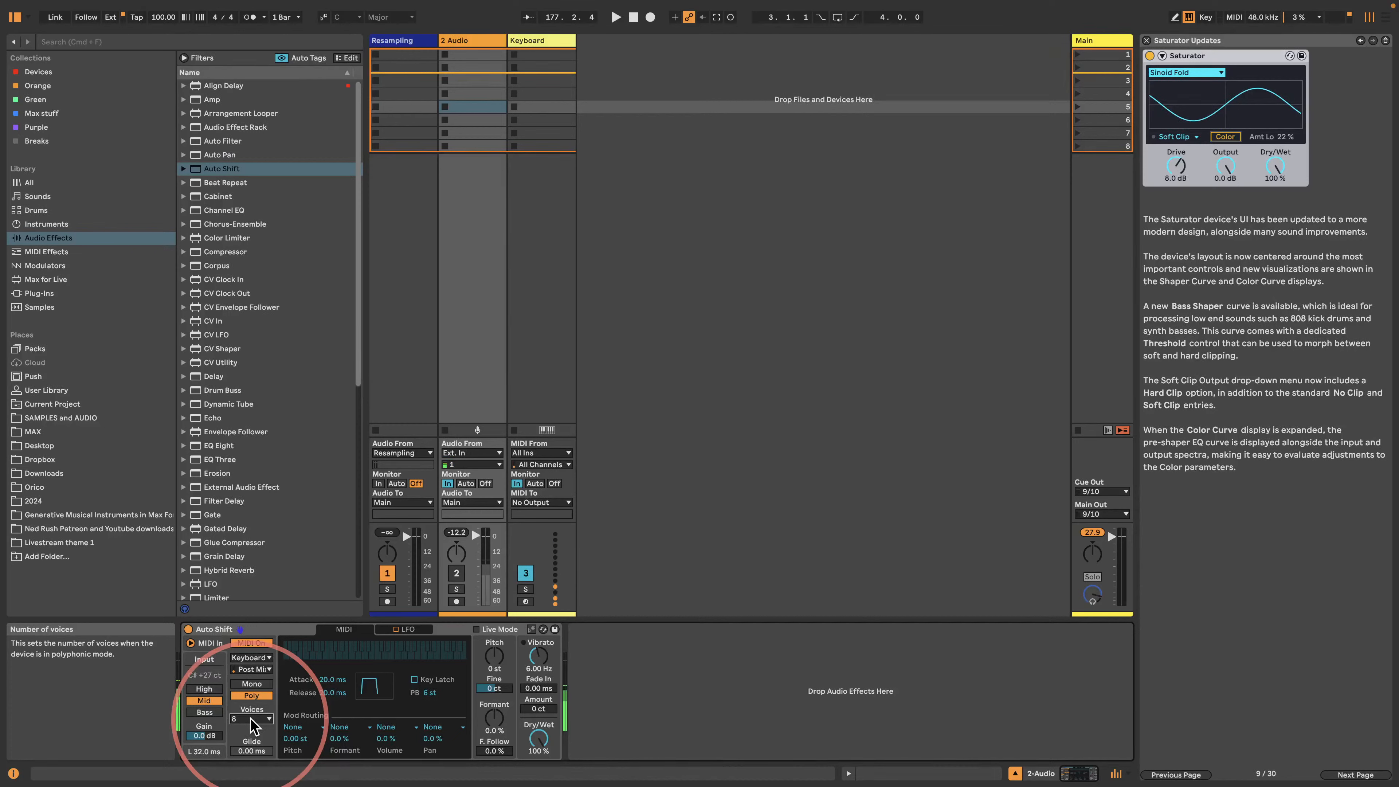
- Reactivate the audio track, try Auto Shift's Dry/Wet balance ending at 100 %, and set the vibrato Amount to 48 ct
{"action": "left_click", "coordinate": [461, 572]}
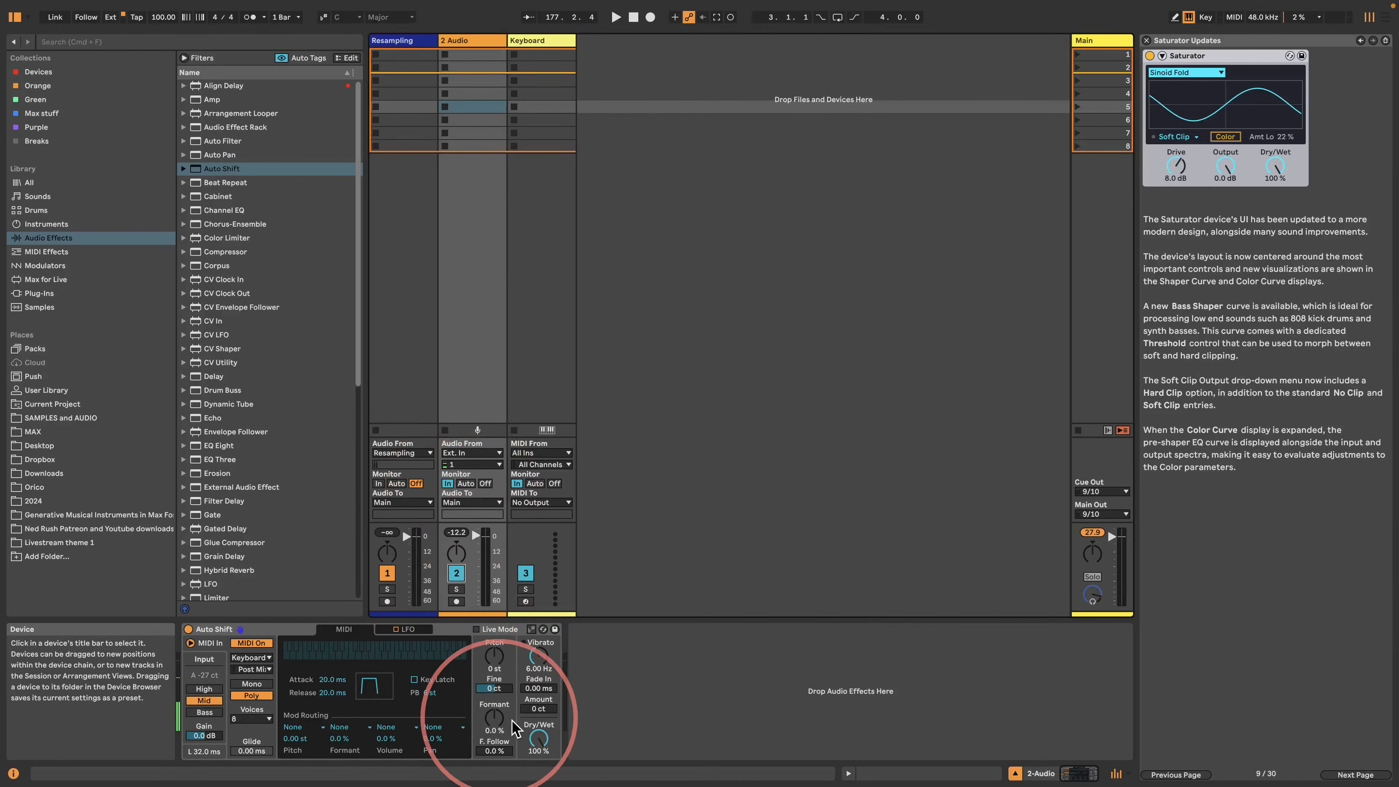
{"action": "left_click_drag", "start_coordinate": [538, 738], "coordinate": [539, 741]}
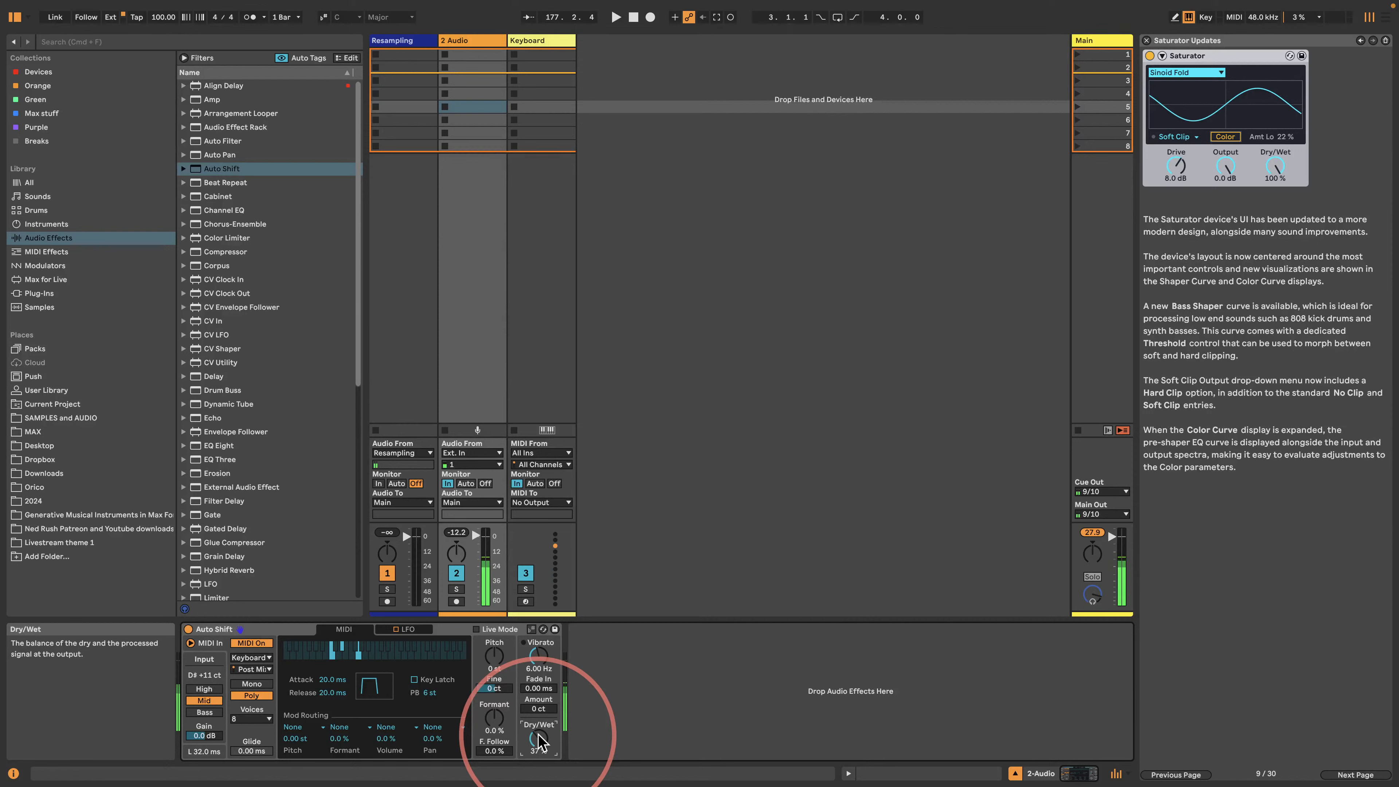
{"action": "double_click", "coordinate": [539, 735]}
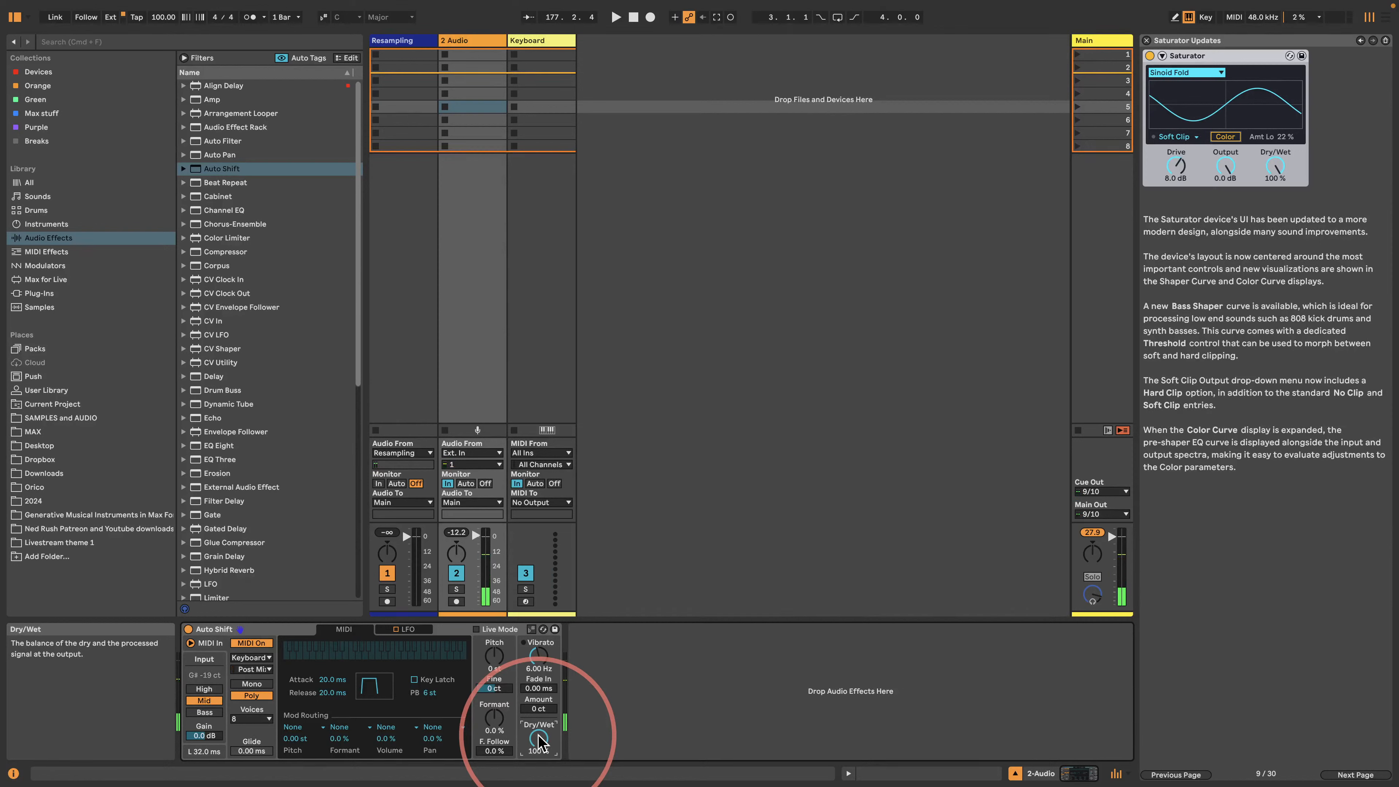
{"action": "mouse_move", "coordinate": [538, 738]}
{"action": "left_mouse_down"}
{"action": "mouse_move", "coordinate": [538, 771]}
{"action": "mouse_move", "coordinate": [545, 729]}
{"action": "left_mouse_up"}
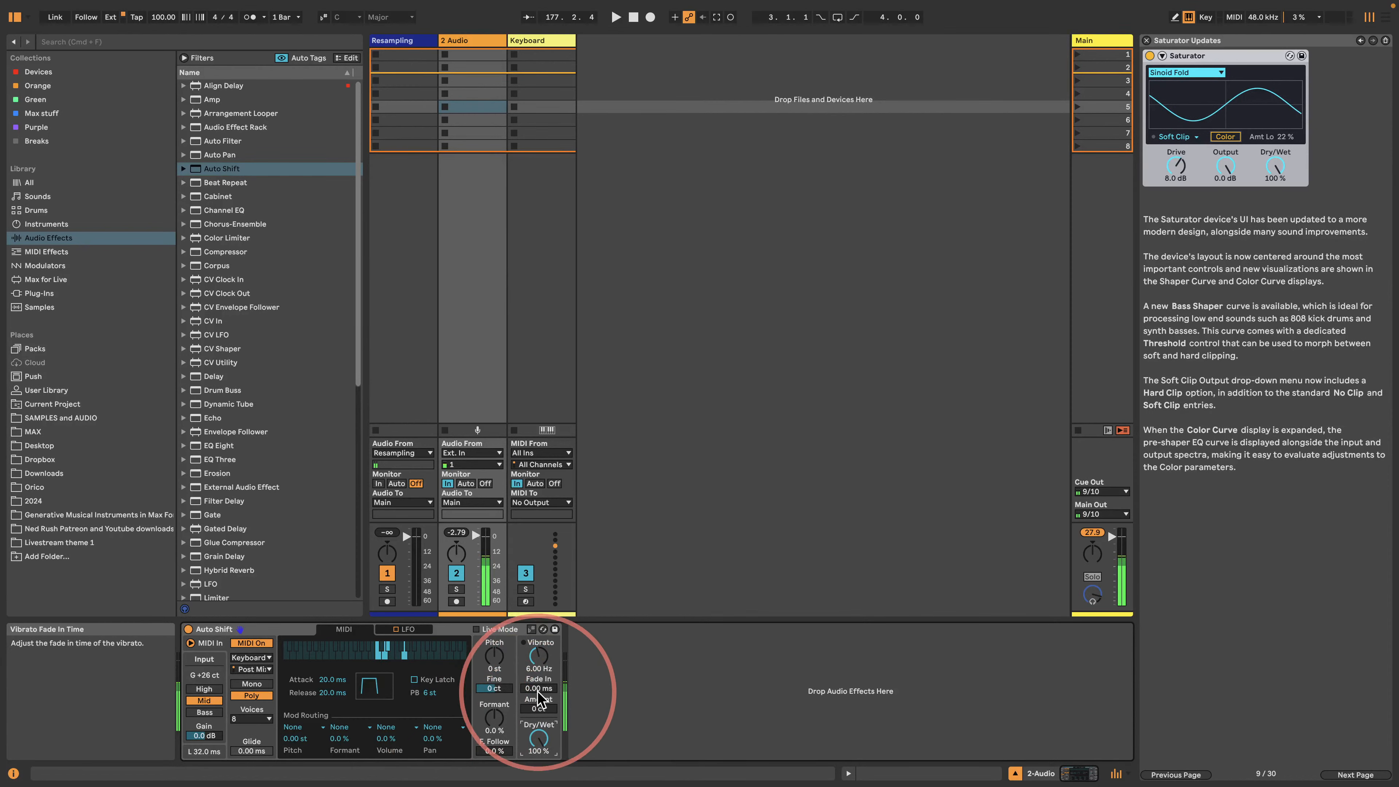
{"action": "left_click_drag", "start_coordinate": [538, 709], "coordinate": [544, 668]}
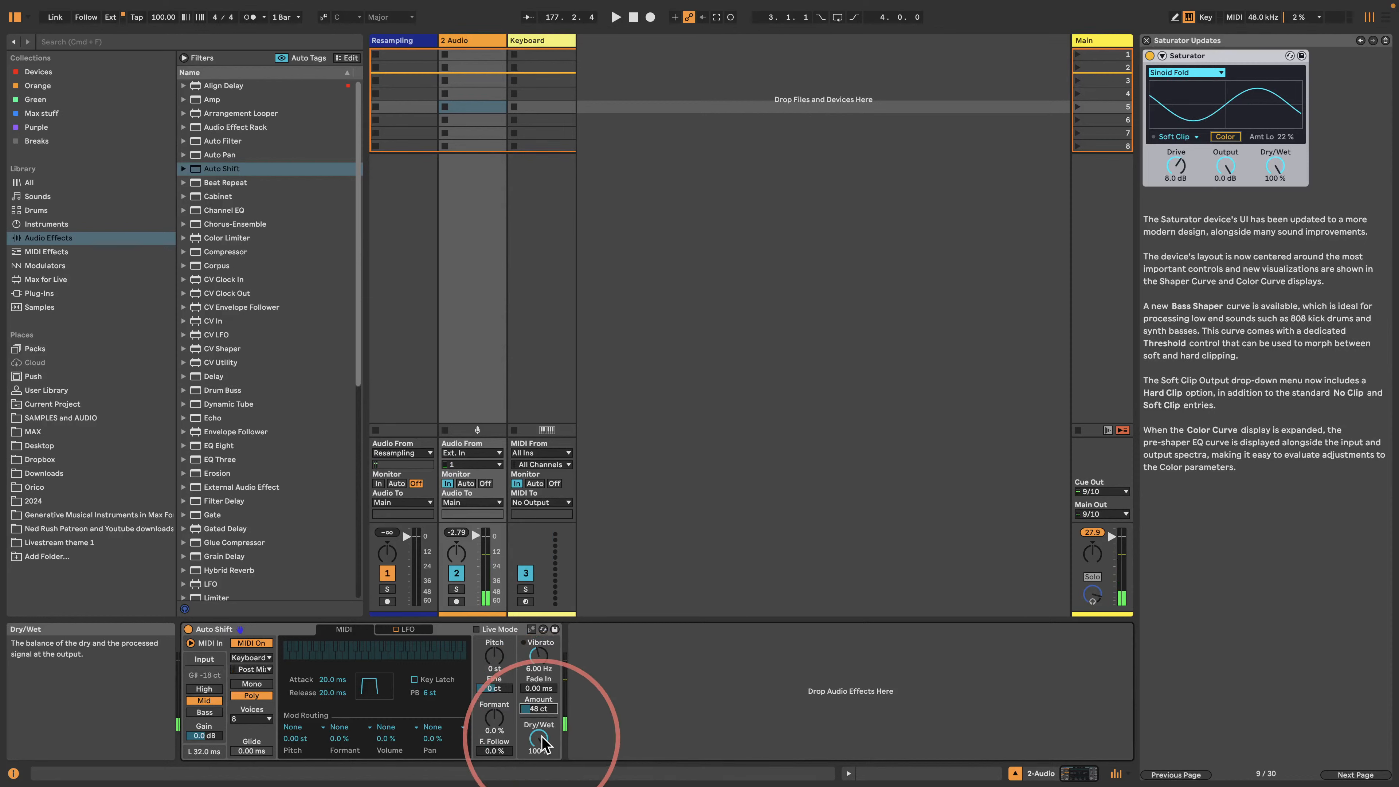
- Load Reverb after Auto Shift, lowering Auto Shift's Dry/Wet to 0 % for comparison and returning it to 100 %
{"action": "left_click_drag", "start_coordinate": [542, 738], "coordinate": [538, 749]}
{"action": "scroll", "coordinate": [259, 352], "scroll_direction": "down", "scroll_amount": 10}
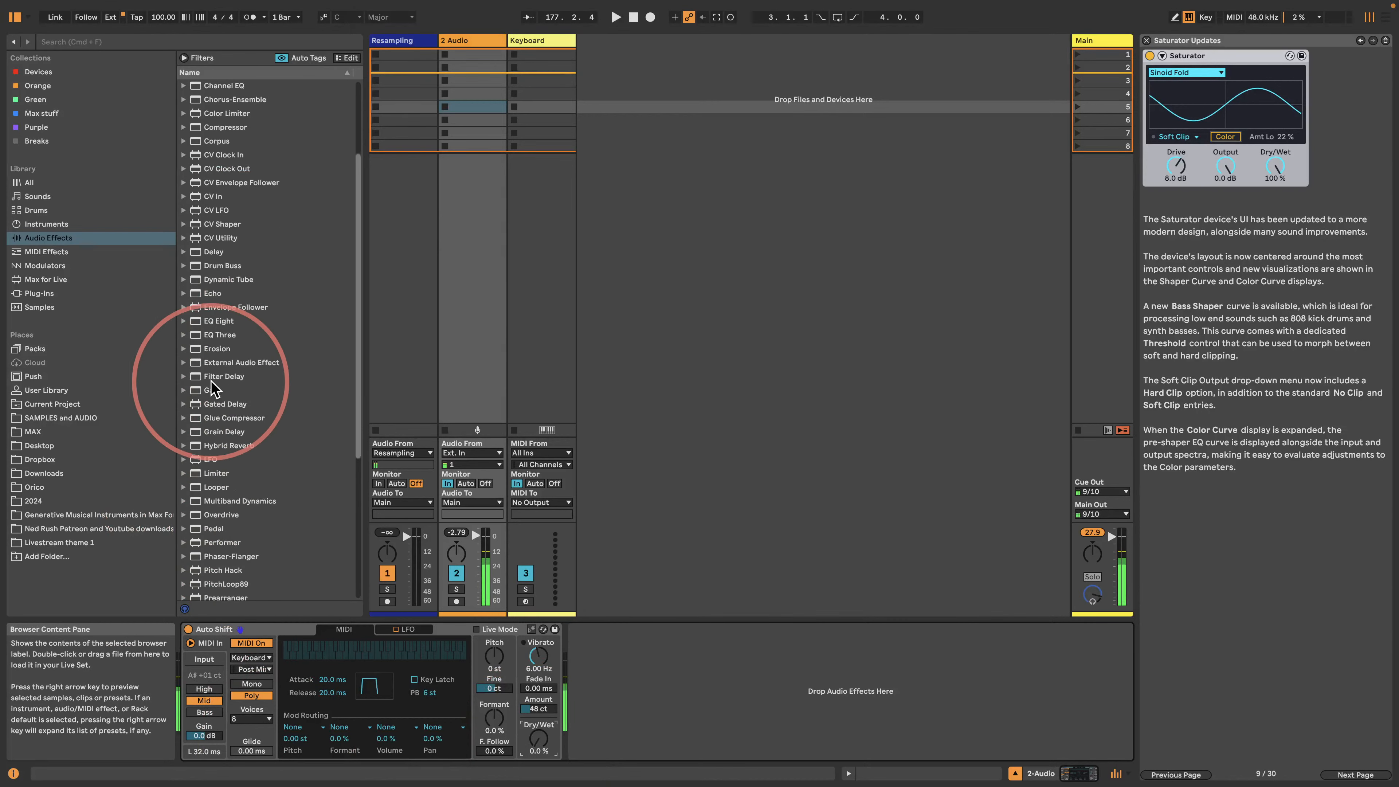
{"action": "left_click_drag", "start_coordinate": [195, 428], "coordinate": [584, 633]}
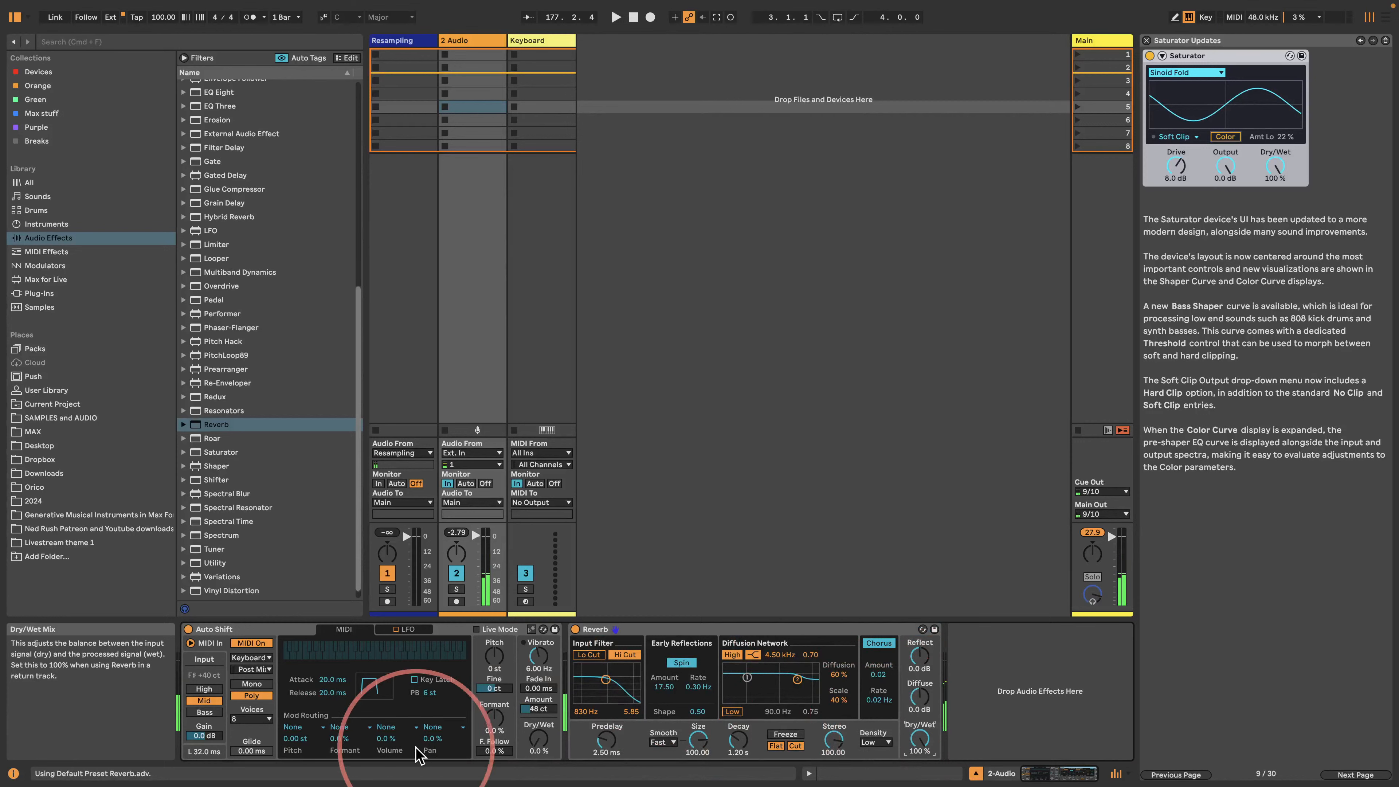
{"action": "left_click_drag", "start_coordinate": [541, 743], "coordinate": [541, 708]}
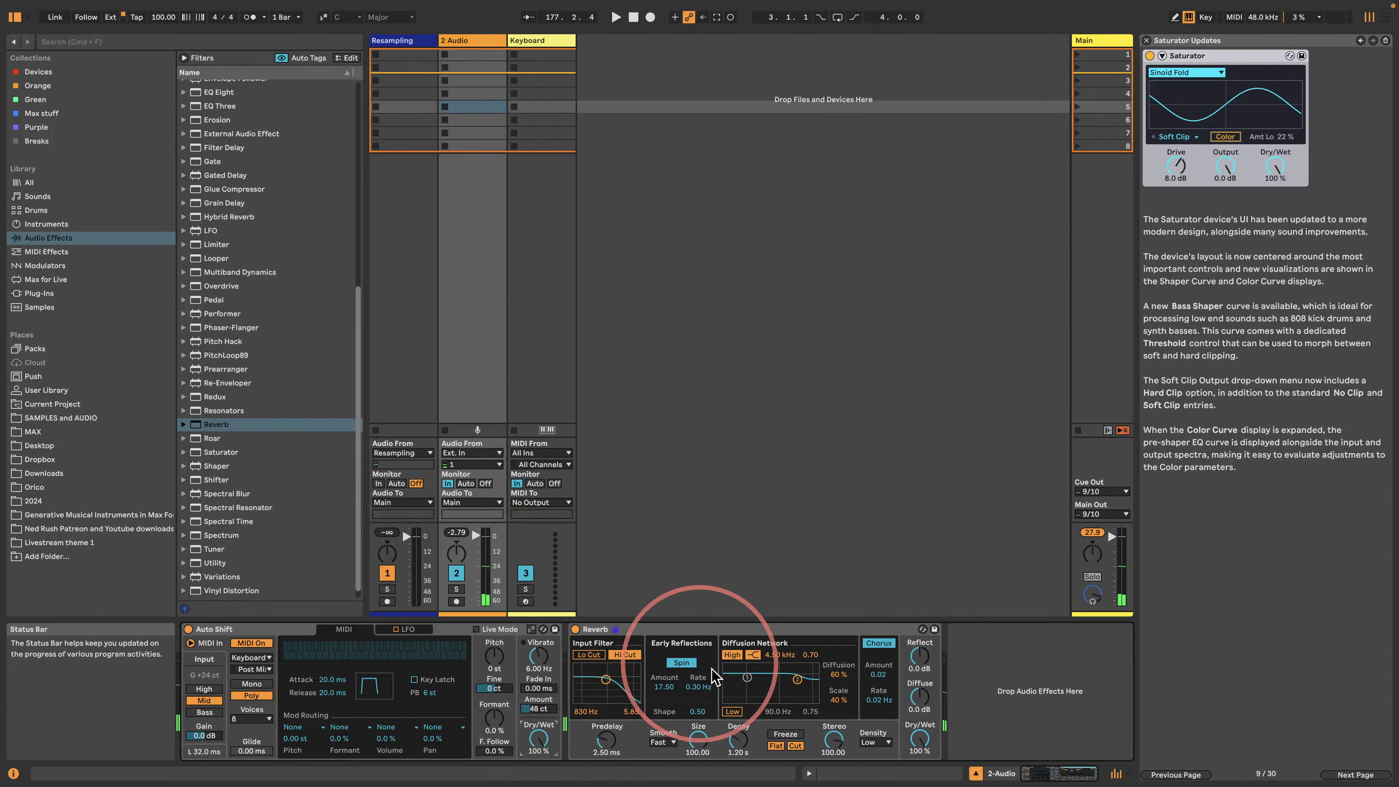
- Lower the Dry/Wet balance of both Reverb and Auto Shift to 0 % to hear the dry input
{"action": "left_click_drag", "start_coordinate": [912, 749], "coordinate": [912, 782]}
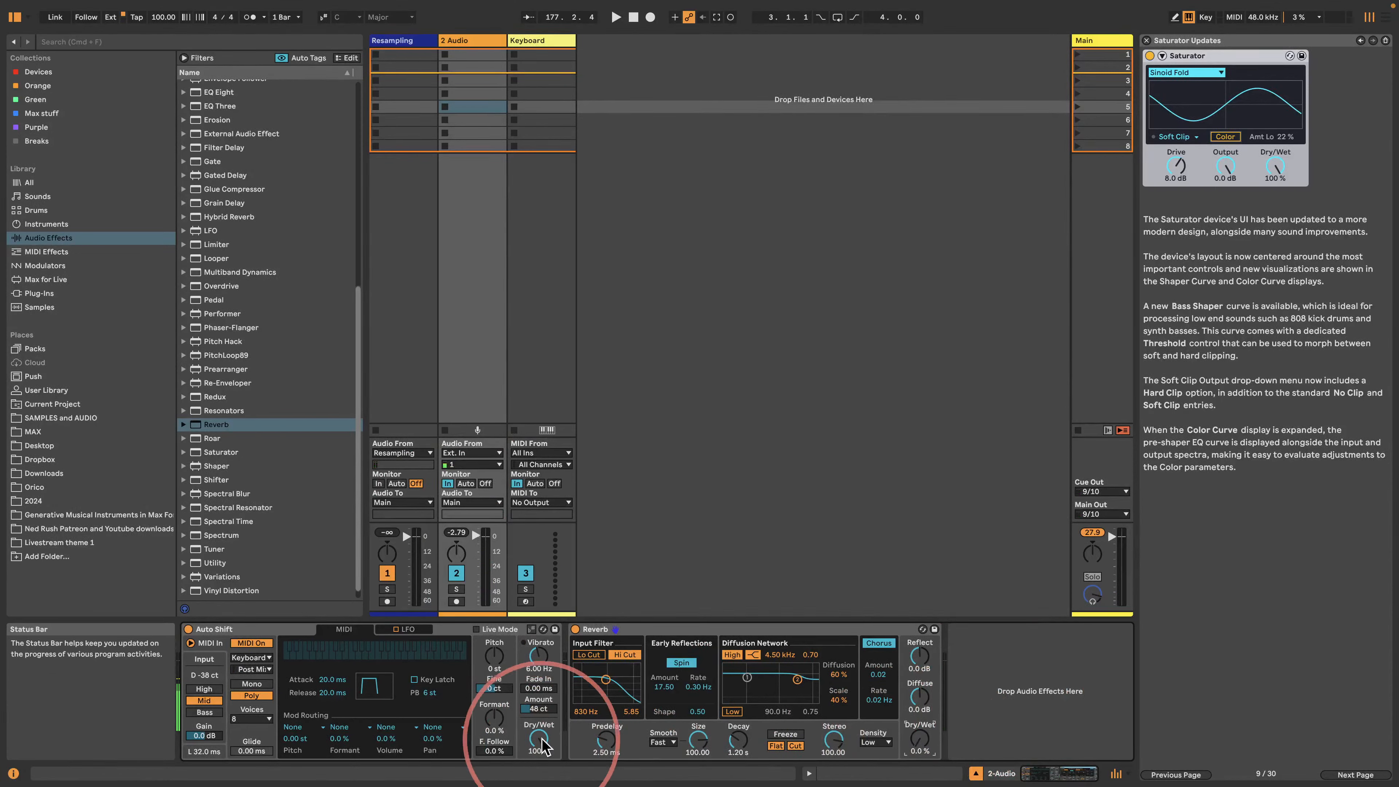
{"action": "left_click_drag", "start_coordinate": [537, 740], "coordinate": [537, 774]}
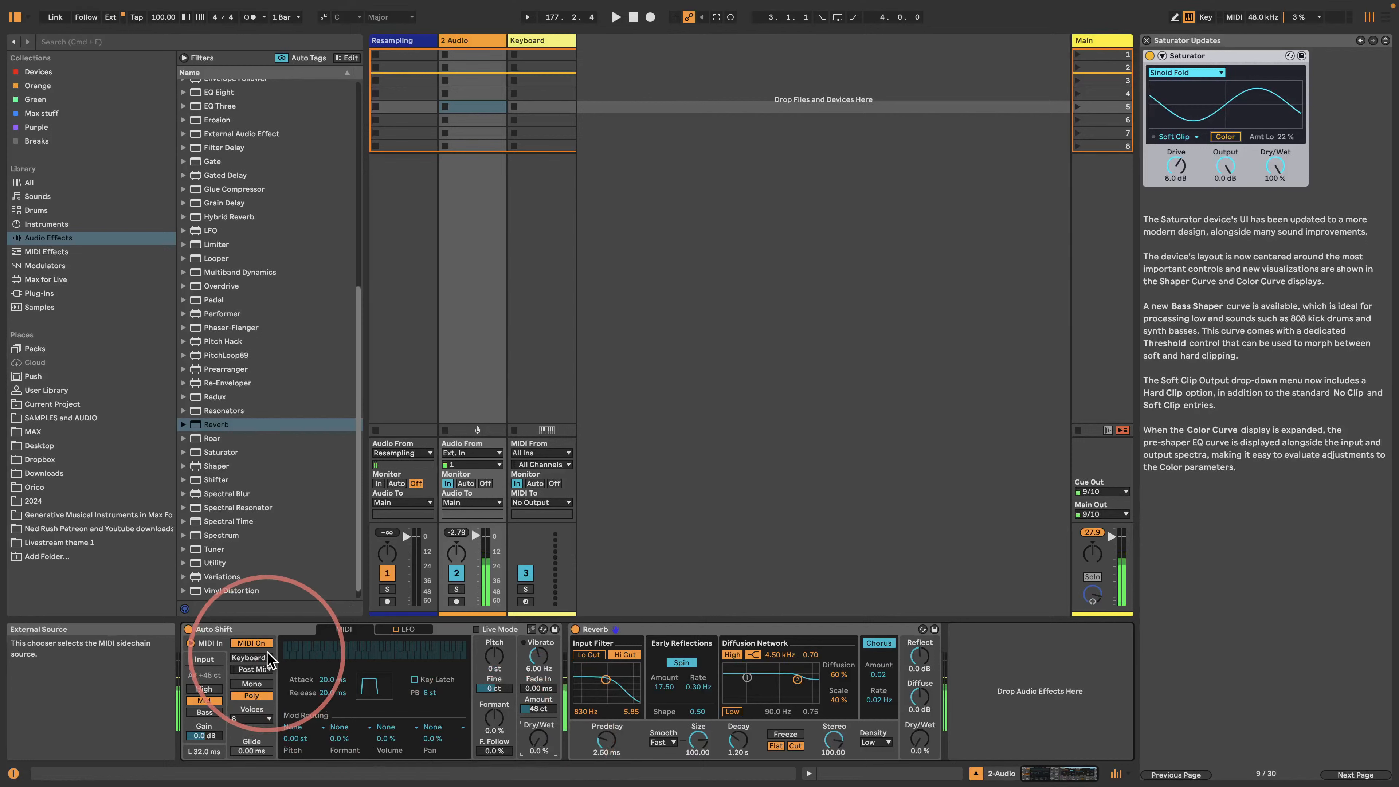
- Turn off Auto Shift's MIDI control, leave only C enabled in its quantizer, and set its Dry/Wet to 100 %
{"action": "left_click", "coordinate": [252, 643]}
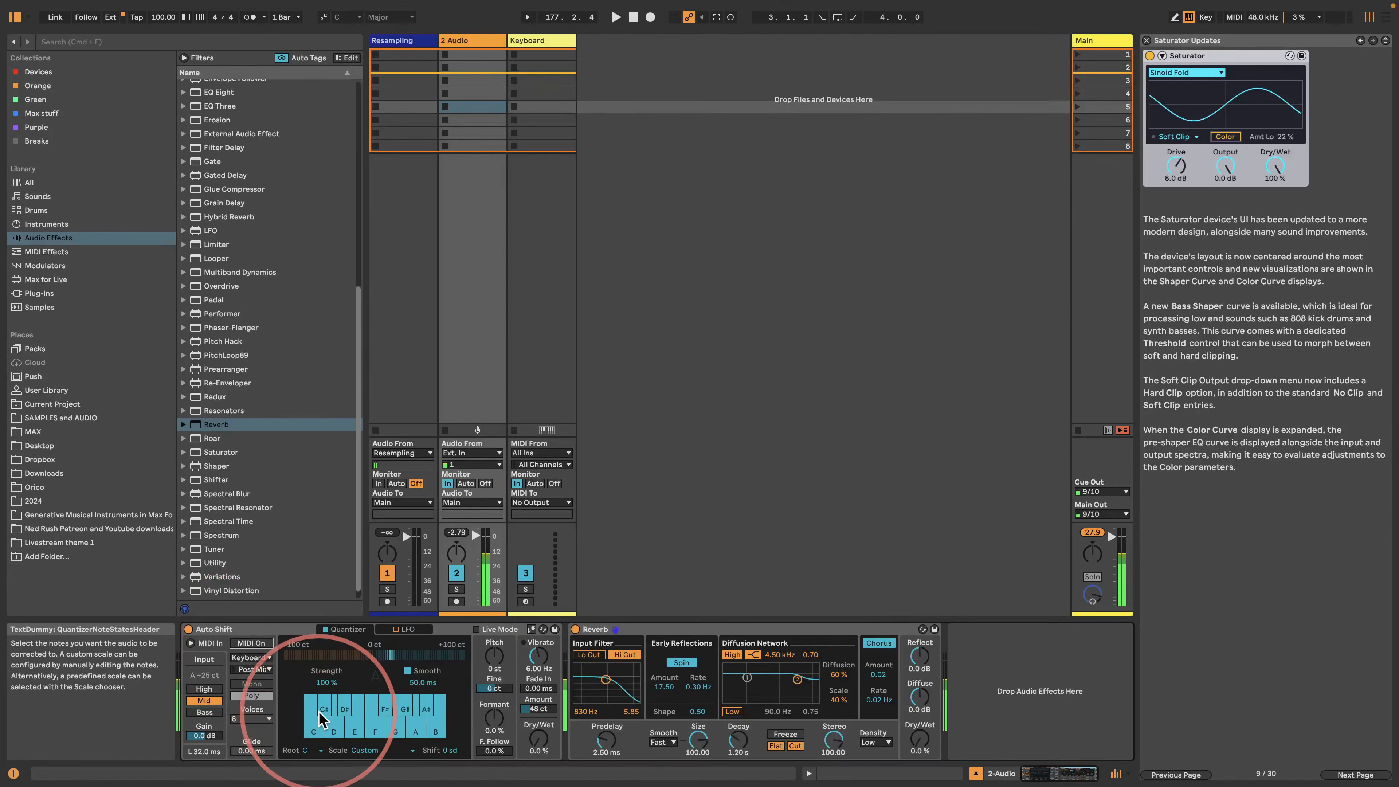
{"action": "left_click_drag", "start_coordinate": [330, 727], "coordinate": [438, 715]}
{"action": "left_click_drag", "start_coordinate": [538, 737], "coordinate": [528, 734]}
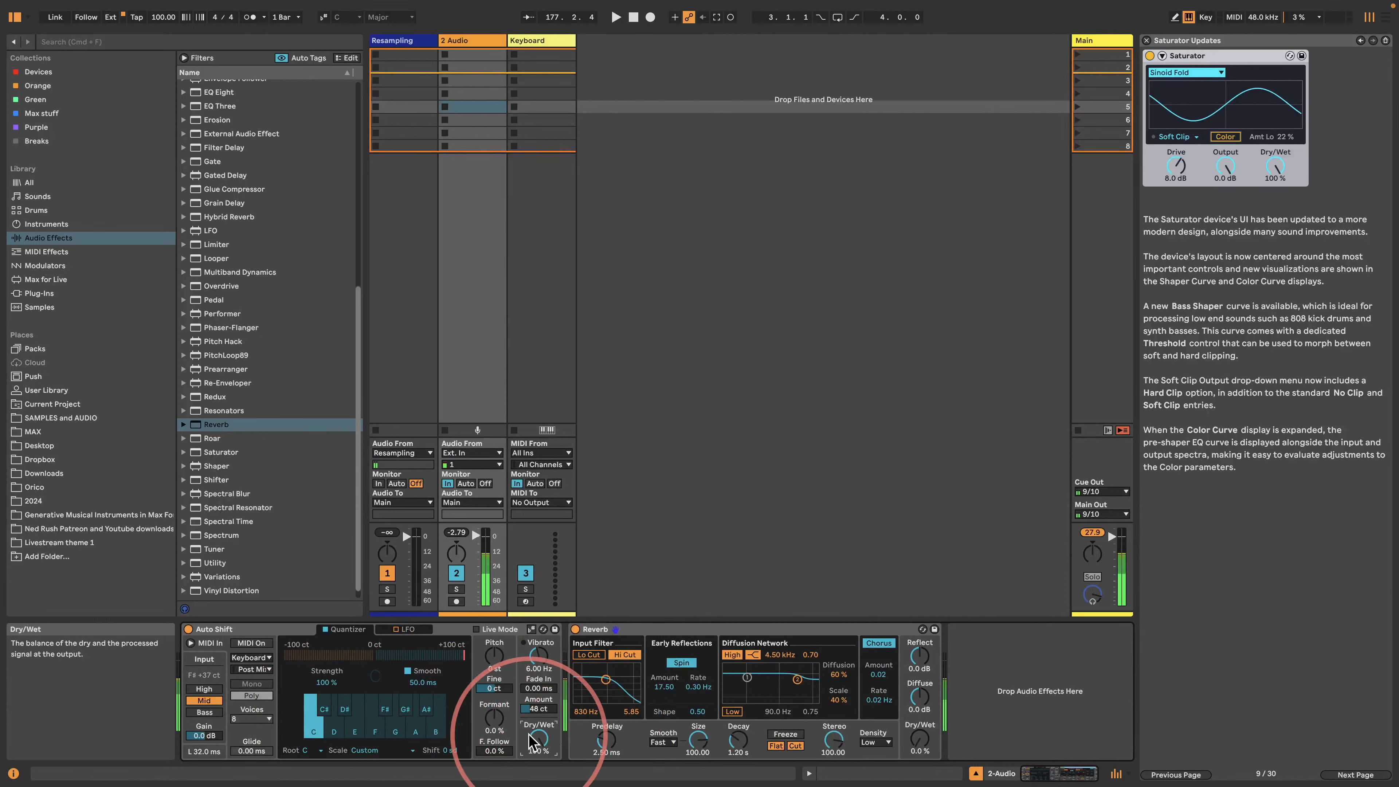
- Set Auto Shift's vibrato rate to 2.00 Hz, vibrato amount to 0 ct and F. Follow to 100 %, then try Formant shifts and reset Formant
{"action": "left_click_drag", "start_coordinate": [539, 656], "coordinate": [493, 702]}
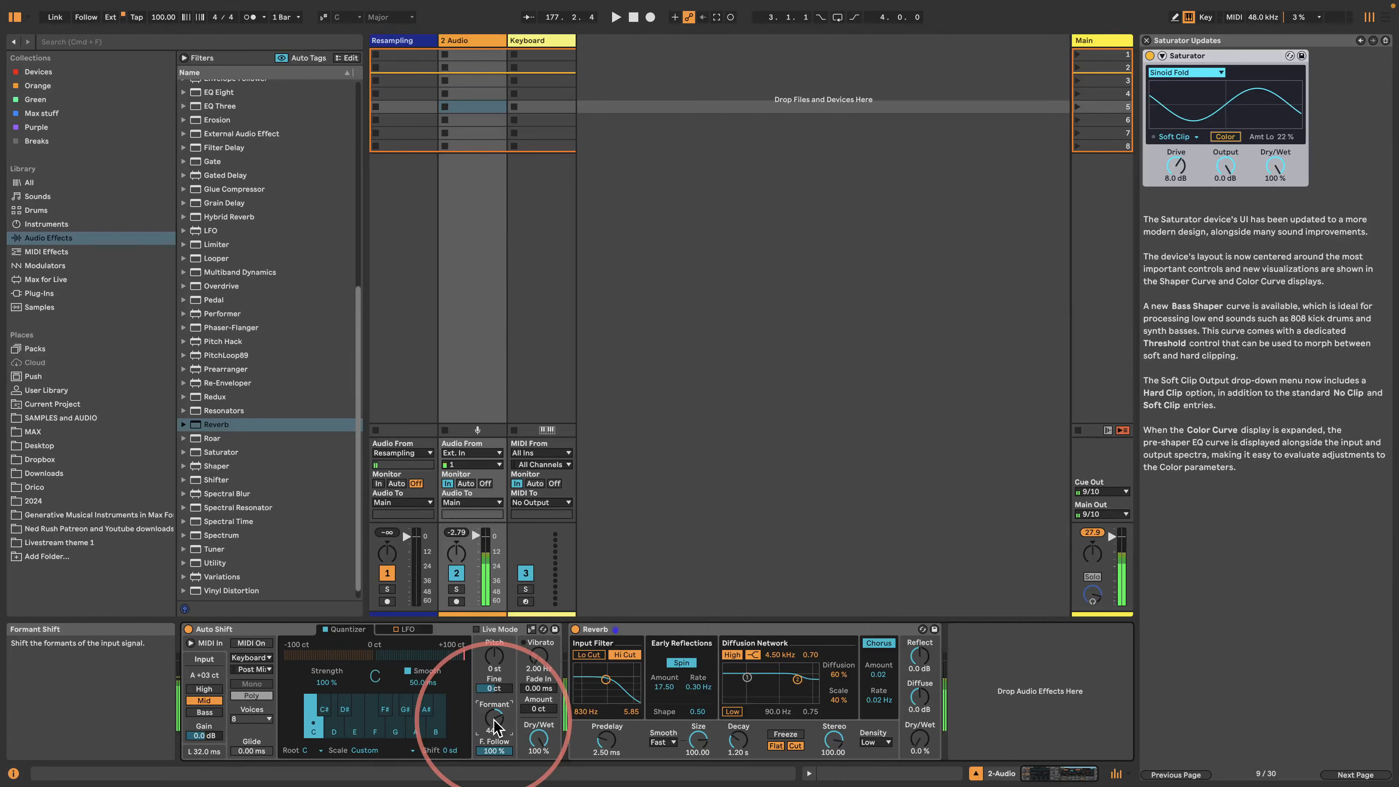
{"action": "left_click_drag", "start_coordinate": [497, 727], "coordinate": [498, 729]}
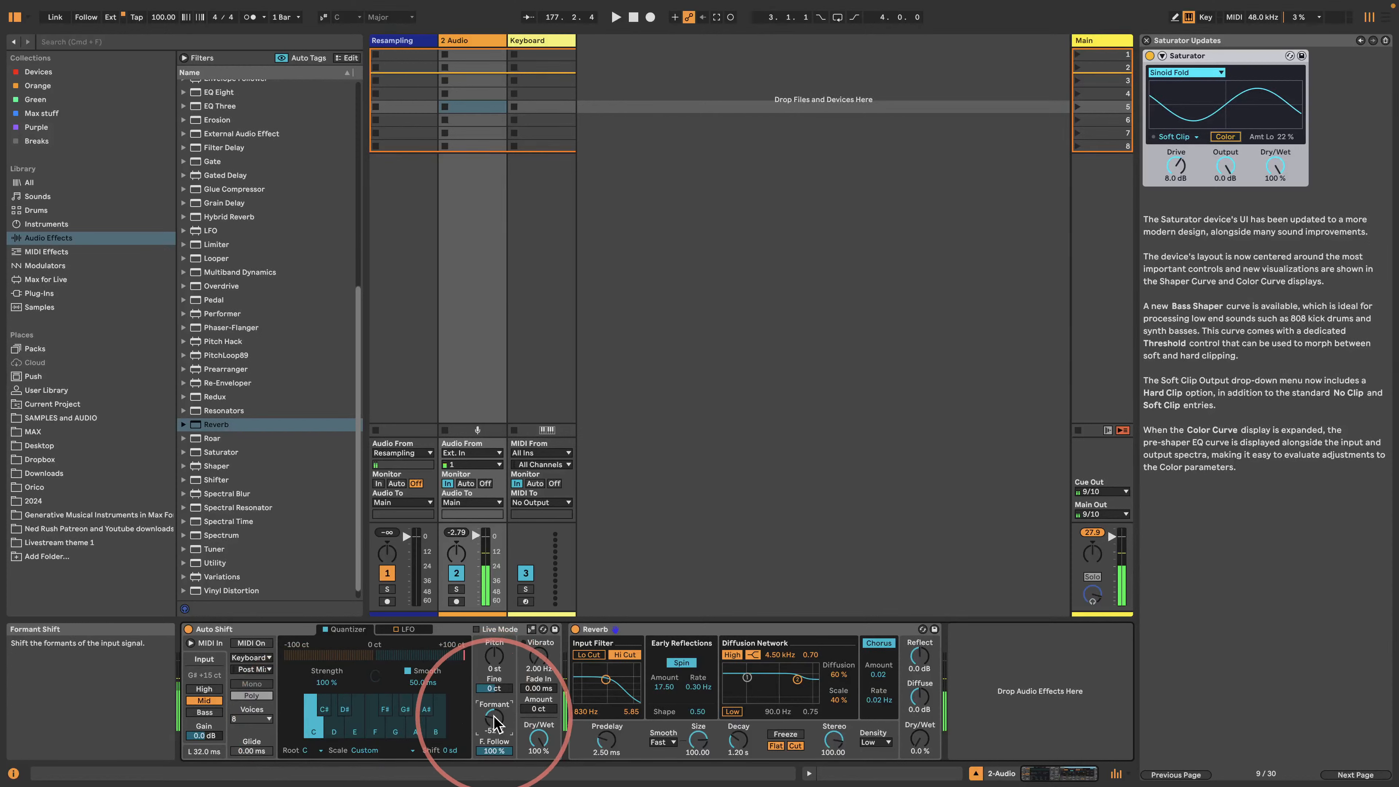
{"action": "left_click_drag", "start_coordinate": [492, 724], "coordinate": [492, 716]}
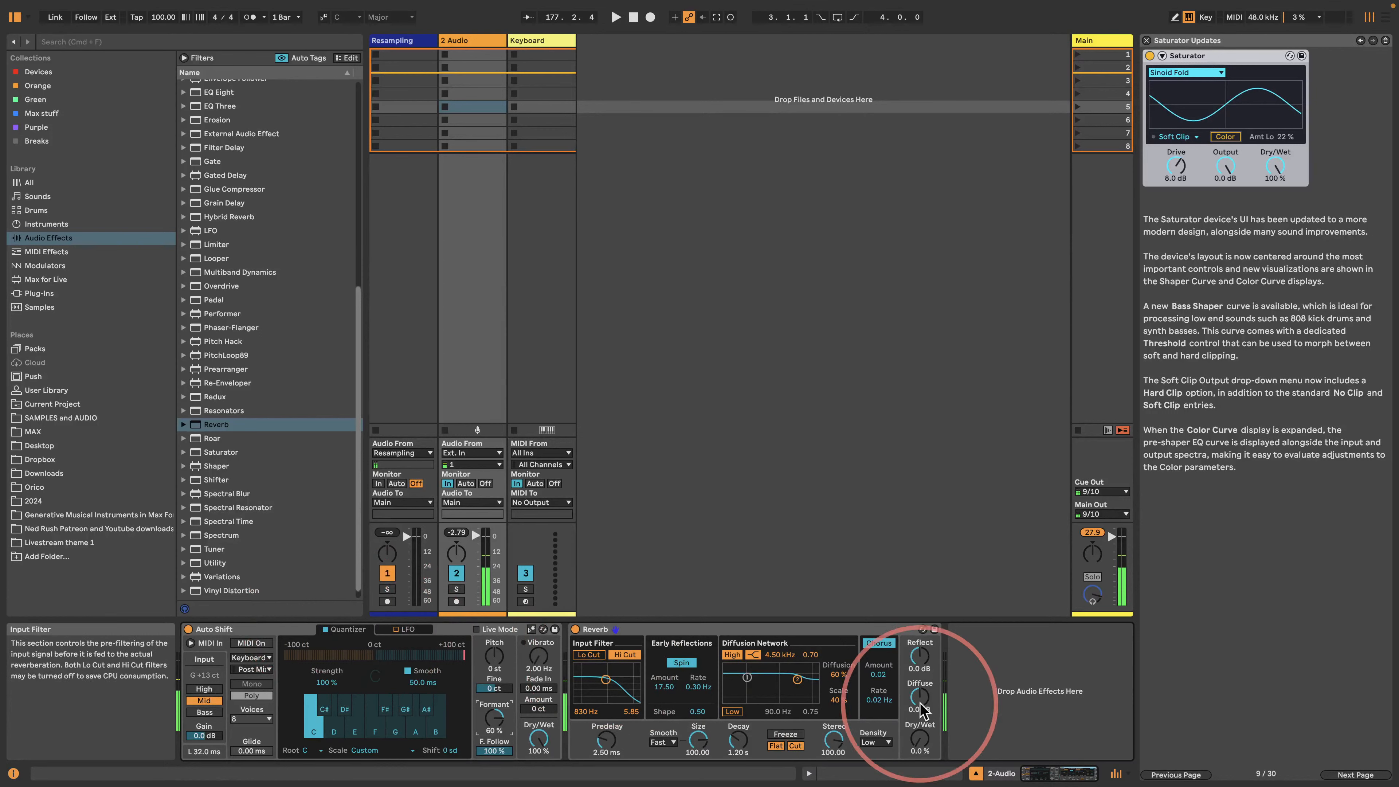
{"action": "double_click", "coordinate": [493, 718]}
- Set Auto Shift's Pitch to -12 st and Formant to 100 %, disable Smooth, and raise Reverb's Dry/Wet to 92 %
{"action": "left_click_drag", "start_coordinate": [488, 654], "coordinate": [488, 655]}
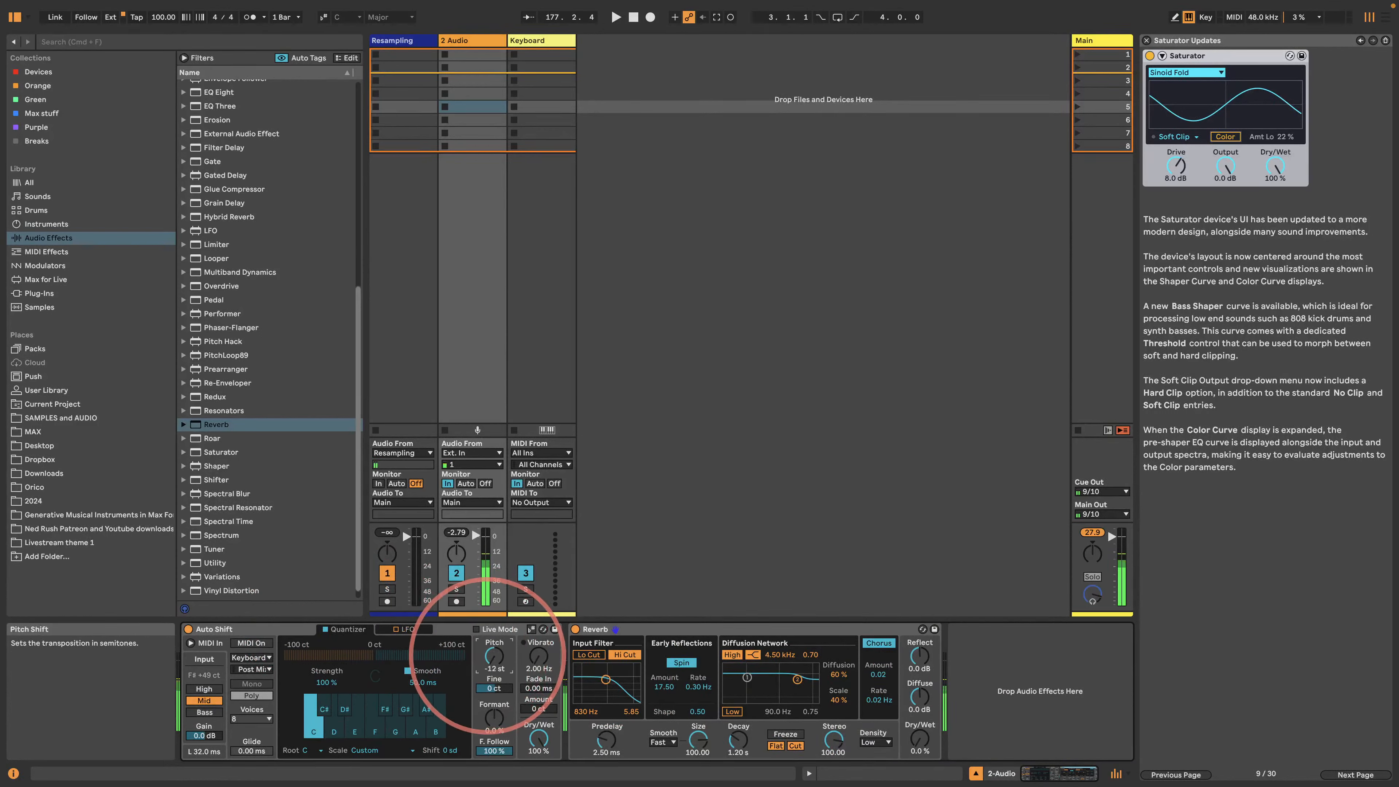
{"action": "left_click_drag", "start_coordinate": [491, 713], "coordinate": [491, 709]}
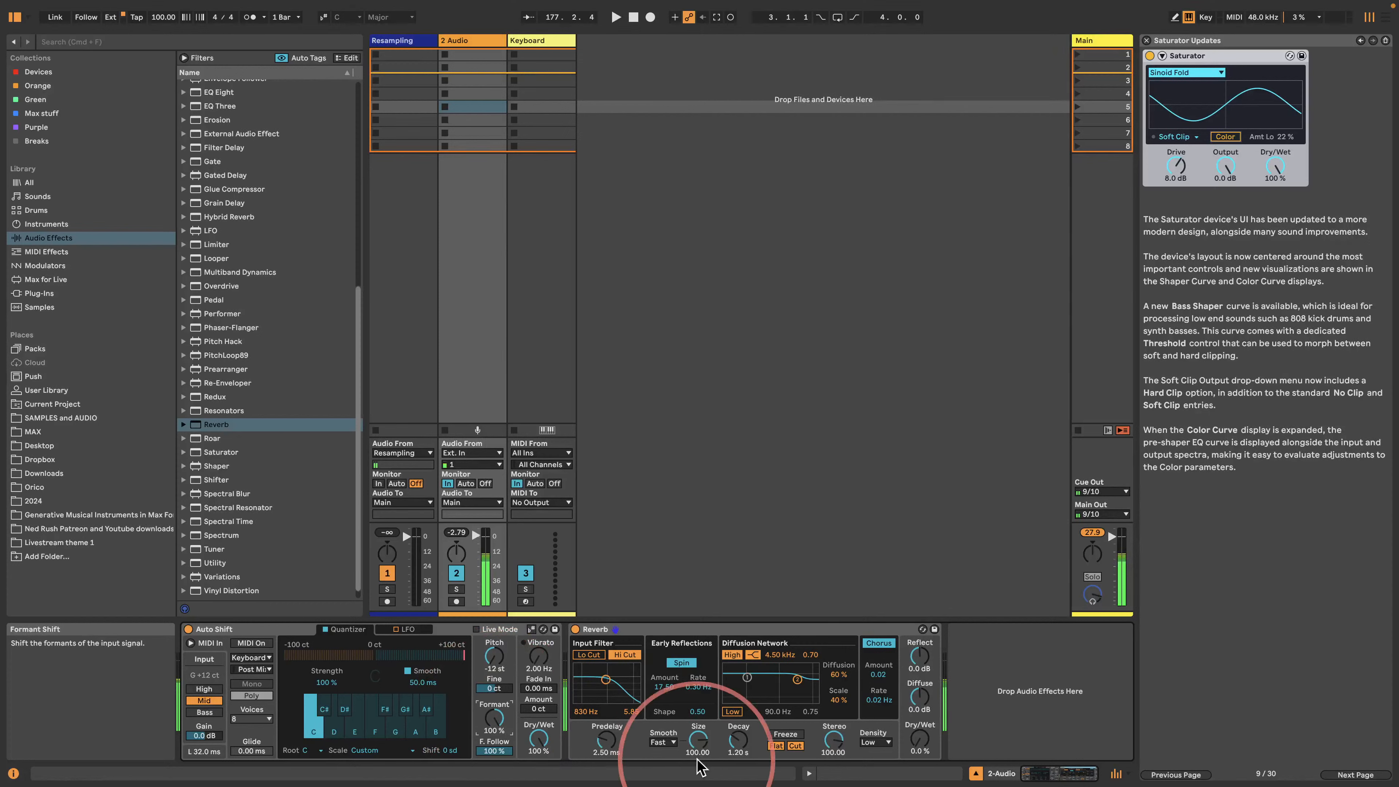
{"action": "left_click_drag", "start_coordinate": [928, 748], "coordinate": [920, 735]}
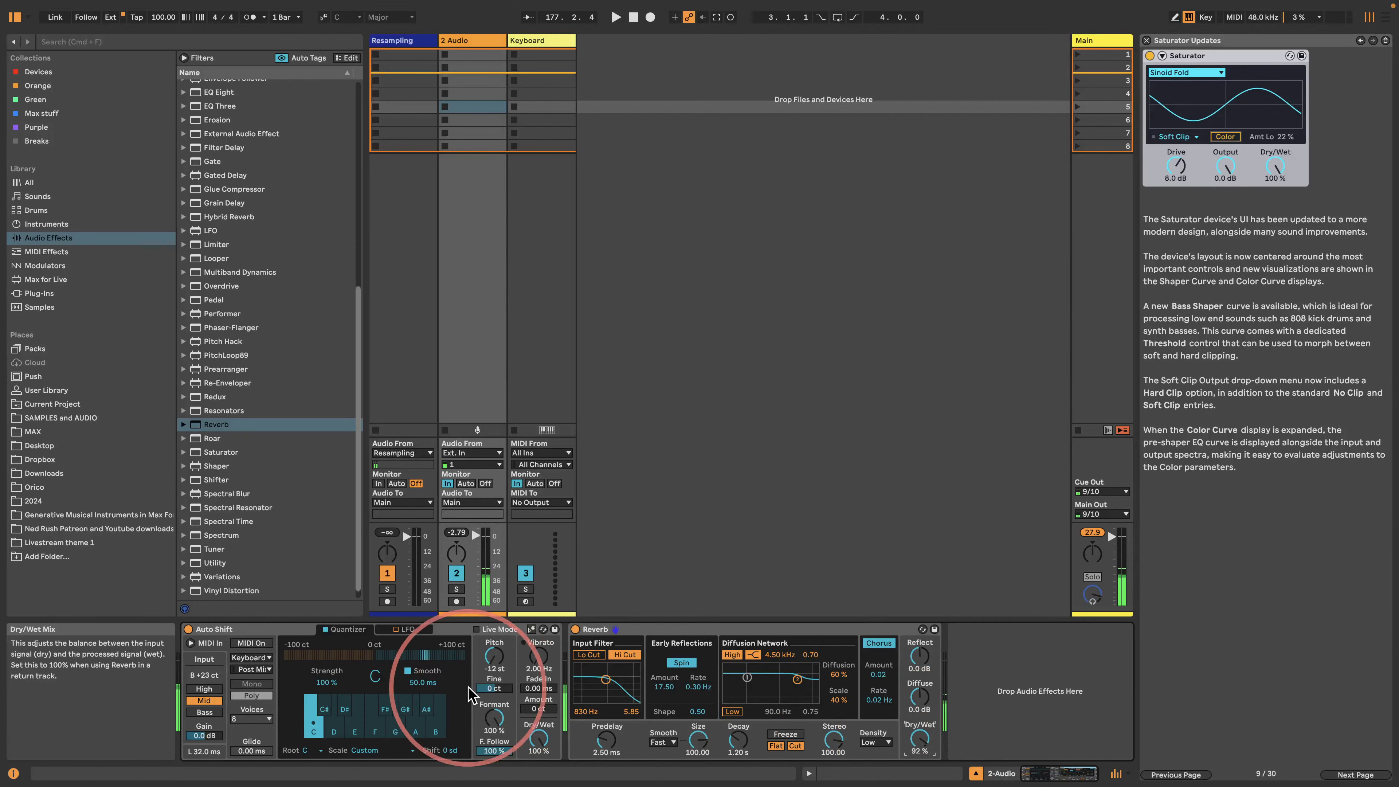
{"action": "left_click", "coordinate": [408, 670]}
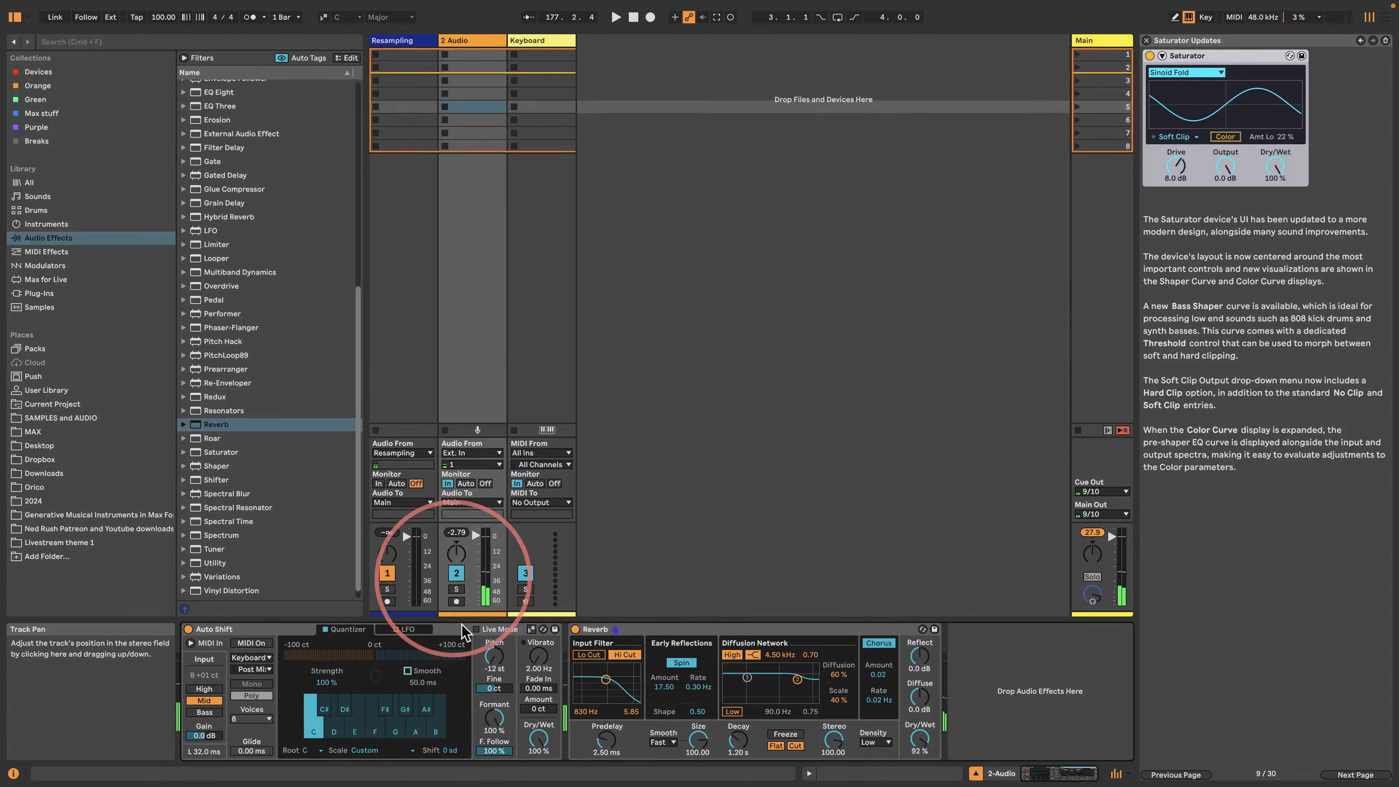
- Load Roar after Reverb on the audio track
{"action": "left_click", "coordinate": [214, 438]}
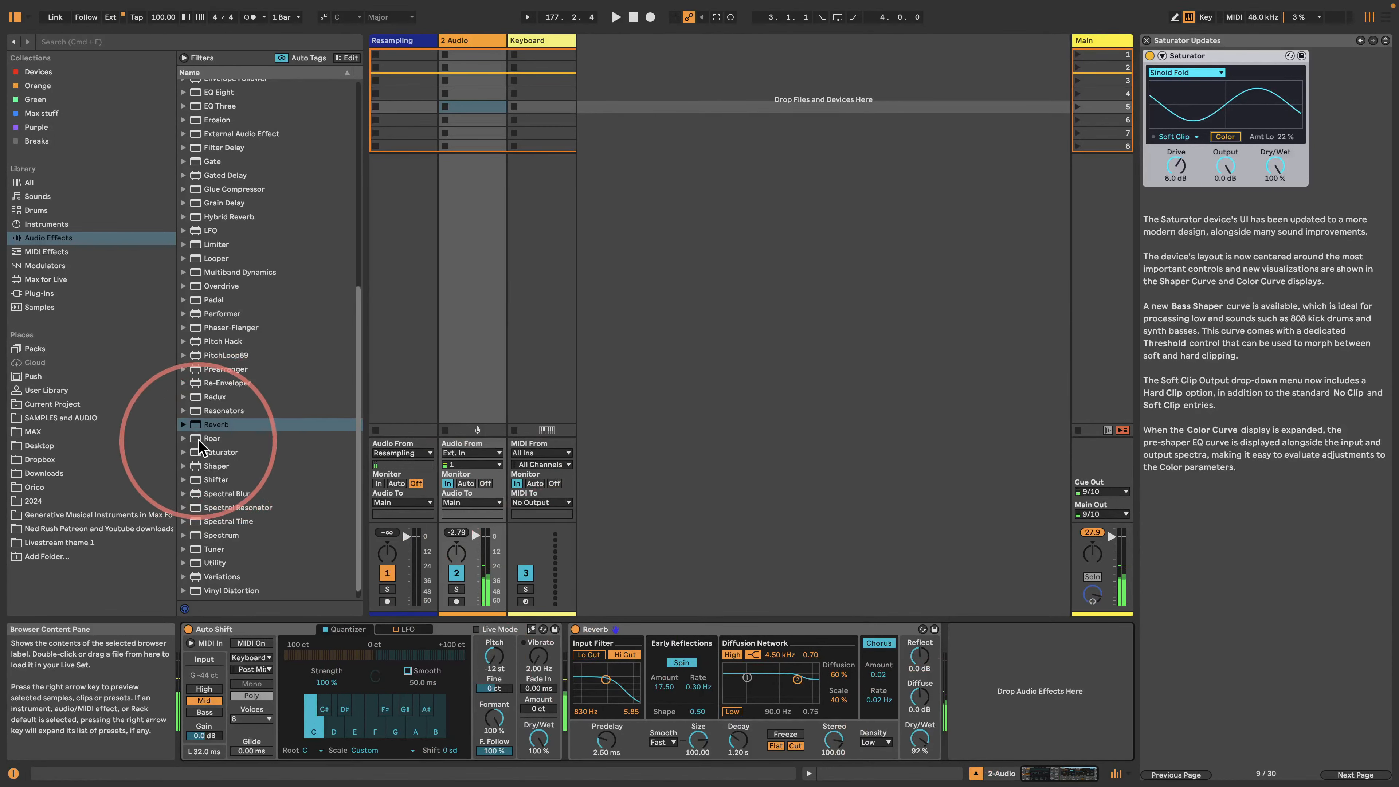
{"action": "left_click_drag", "start_coordinate": [992, 678], "coordinate": [992, 679]}
{"action": "left_click_drag", "start_coordinate": [1033, 773], "coordinate": [1064, 774]}
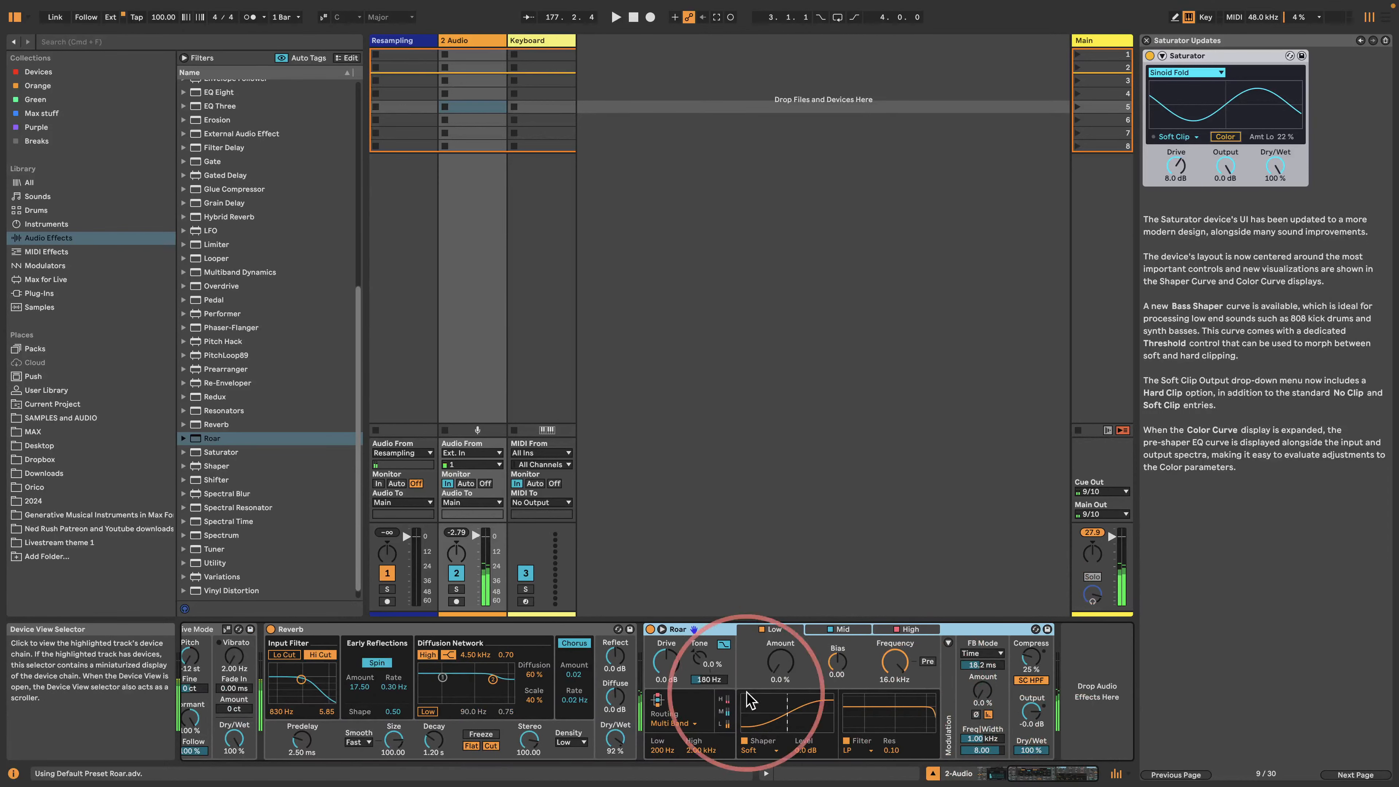
- Set Roar's Drive to 13 dB, the low band's Amount to 35 % and Bias to 0.54, and Compress to 79 %
{"action": "left_click_drag", "start_coordinate": [666, 661], "coordinate": [666, 626]}
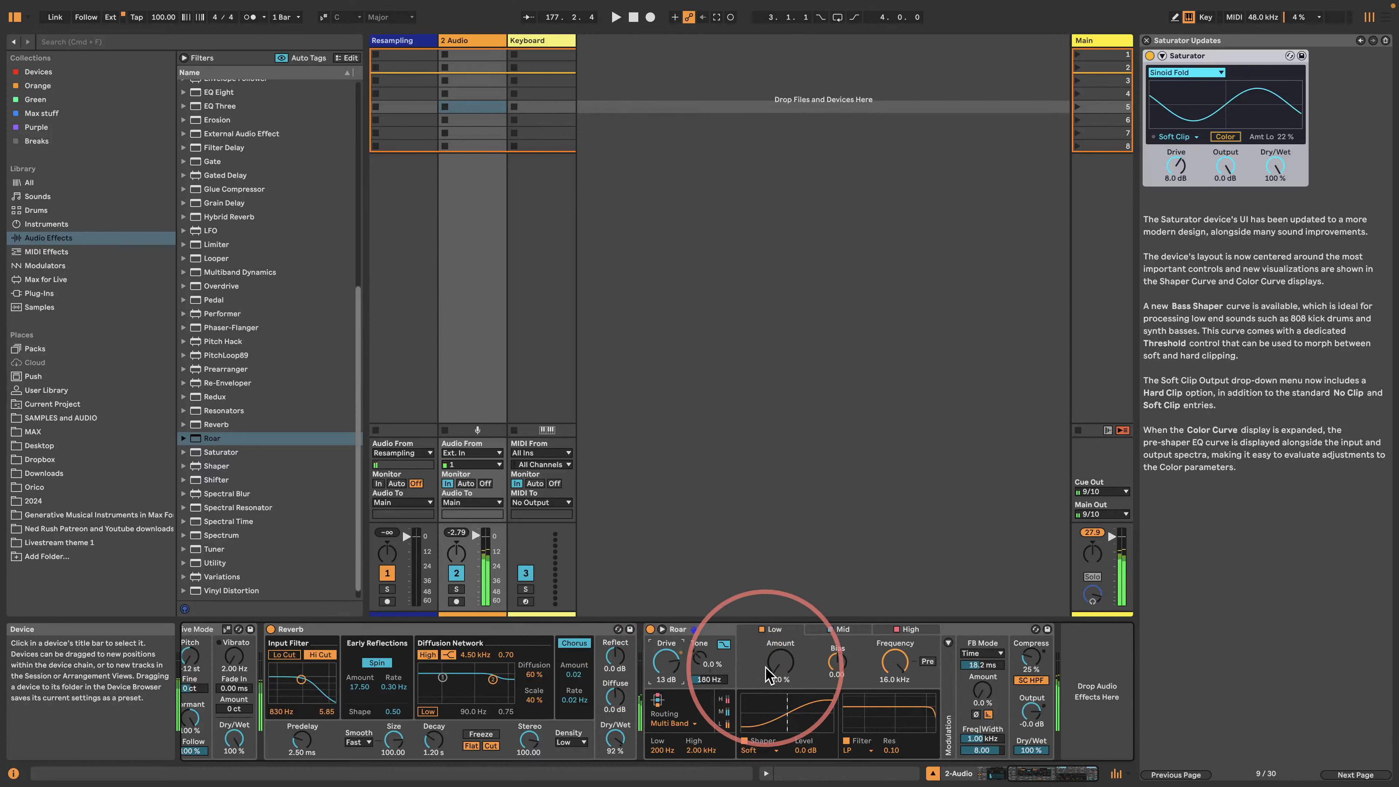
{"action": "left_click_drag", "start_coordinate": [777, 664], "coordinate": [833, 638]}
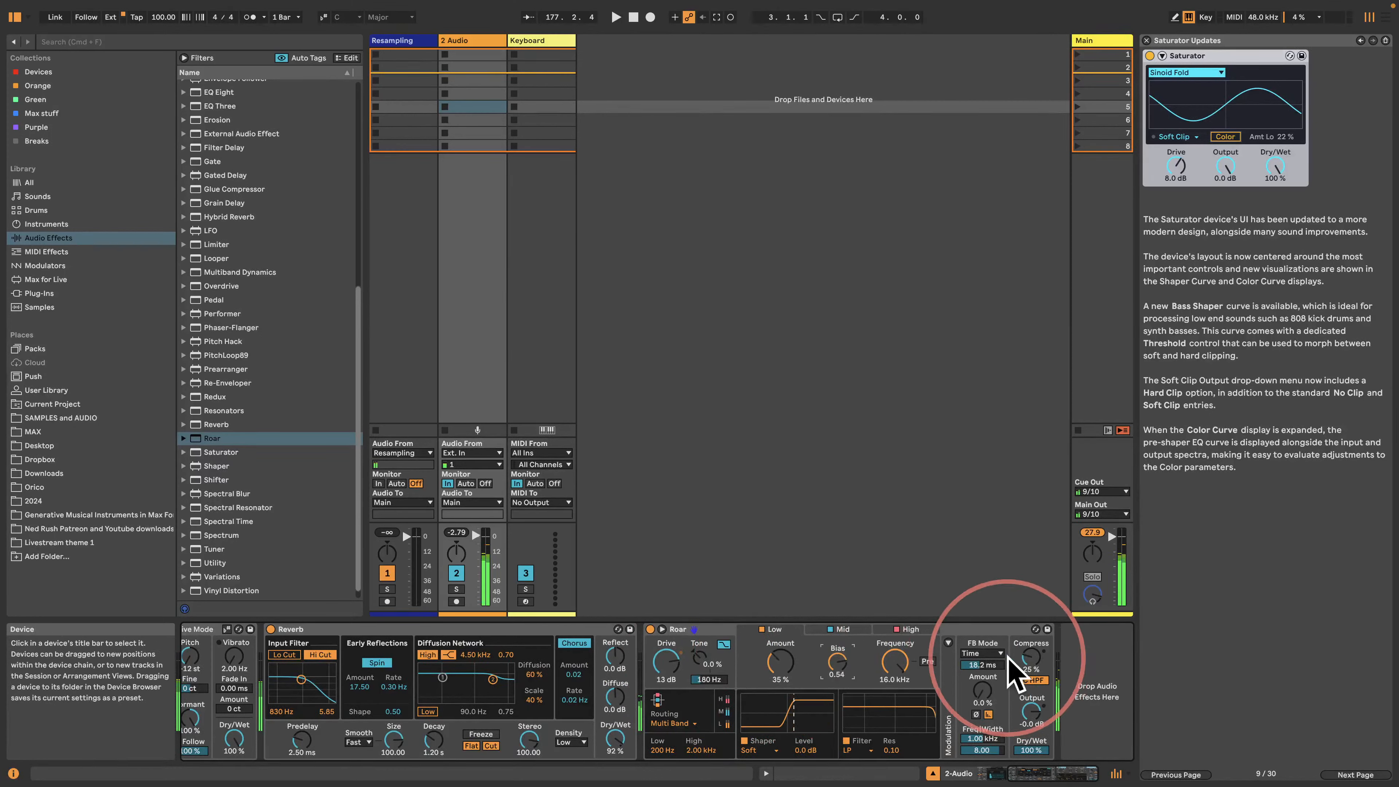
{"action": "mouse_move", "coordinate": [1031, 657]}
{"action": "left_mouse_down"}
{"action": "mouse_move", "coordinate": [1030, 633]}
{"action": "mouse_move", "coordinate": [1033, 653]}
{"action": "left_mouse_up"}
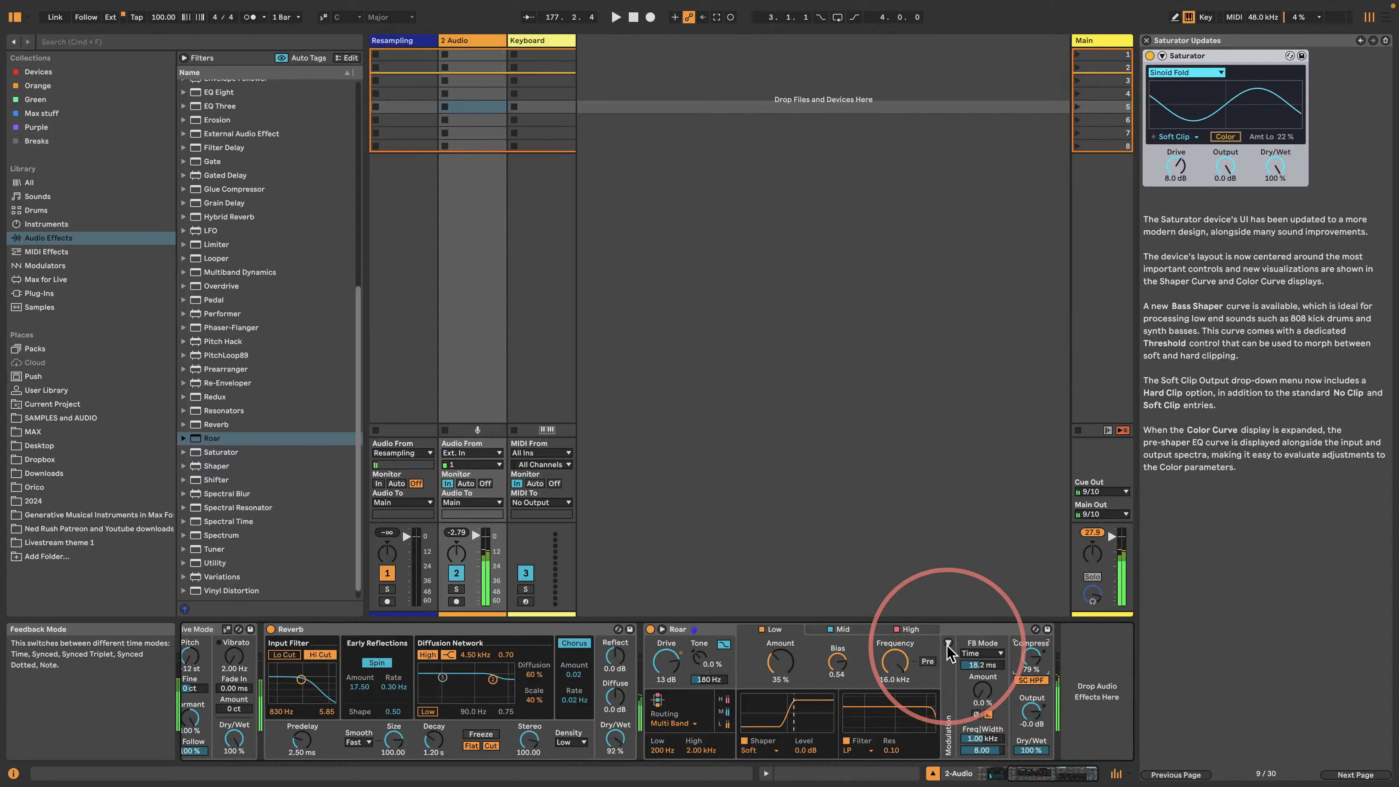
- Arm the Resampling track, record the output into its fifth clip slot, stop the clip, and switch on the metronome
{"action": "left_click", "coordinate": [388, 602]}
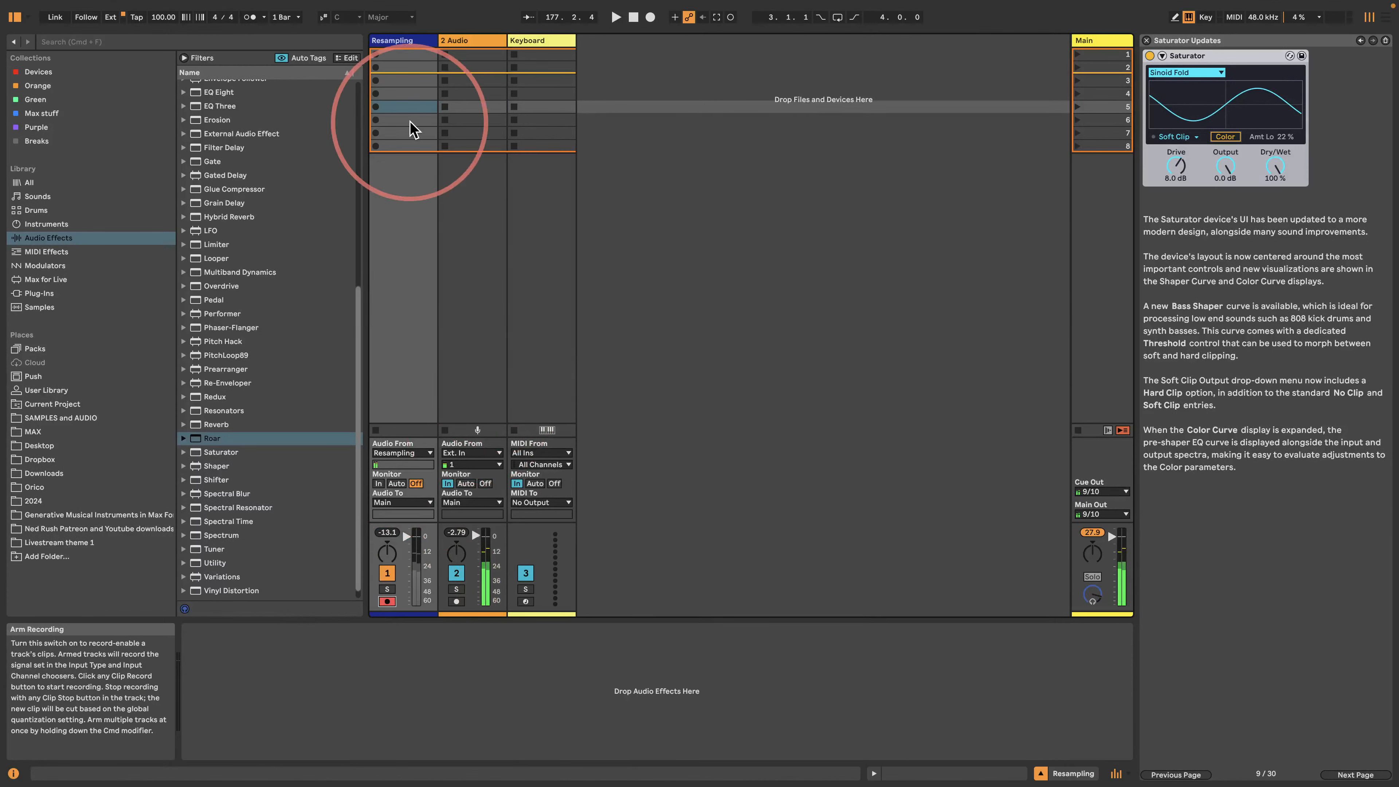
{"action": "left_click", "coordinate": [375, 107]}
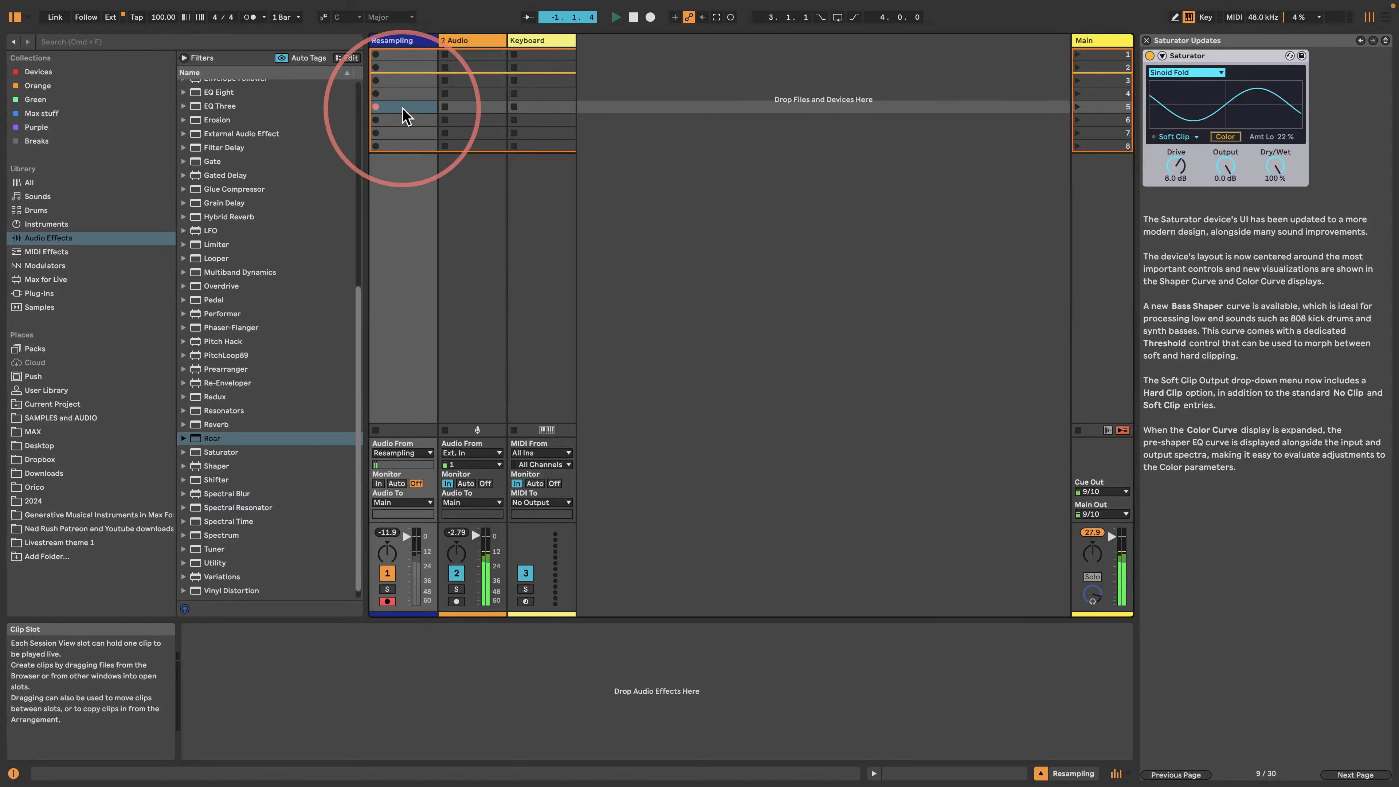
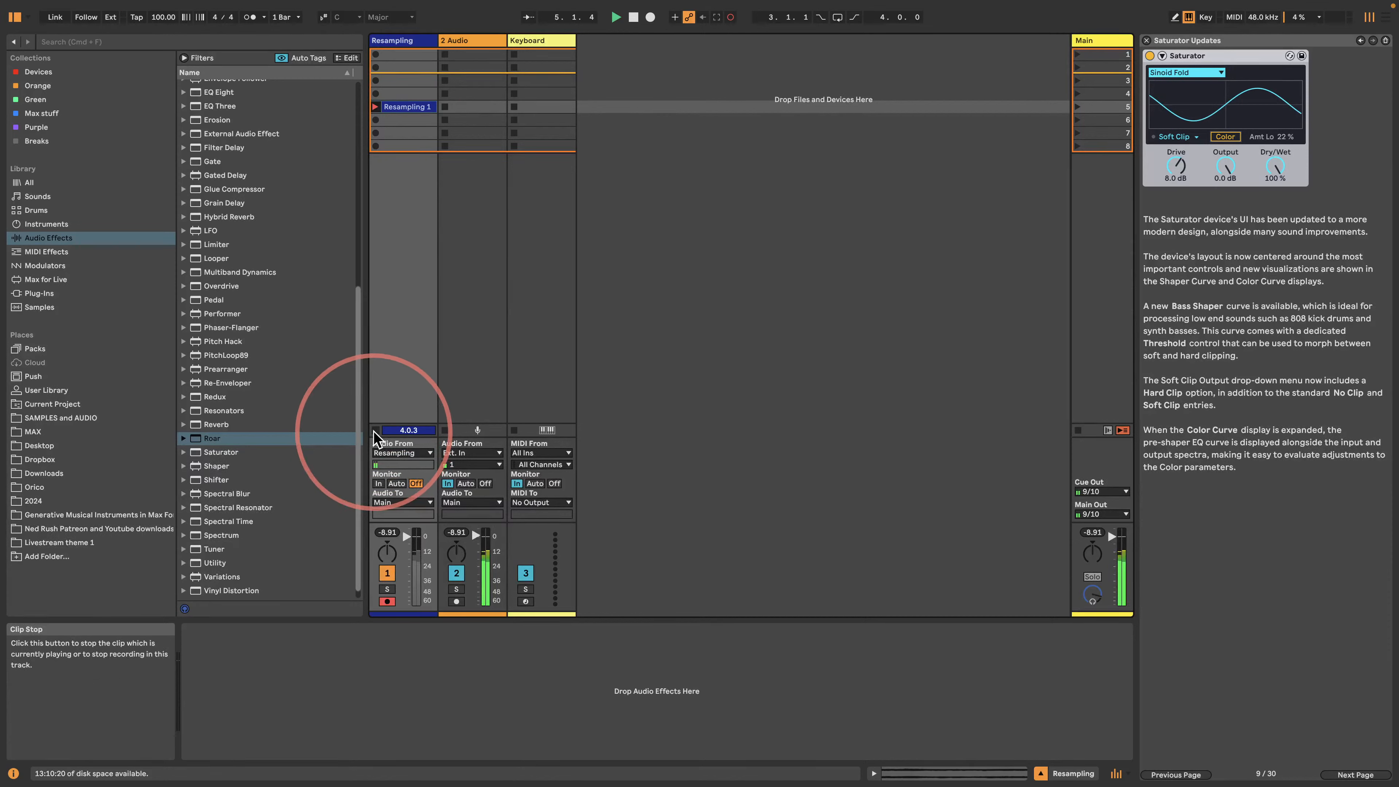
{"action": "left_click", "coordinate": [375, 431]}
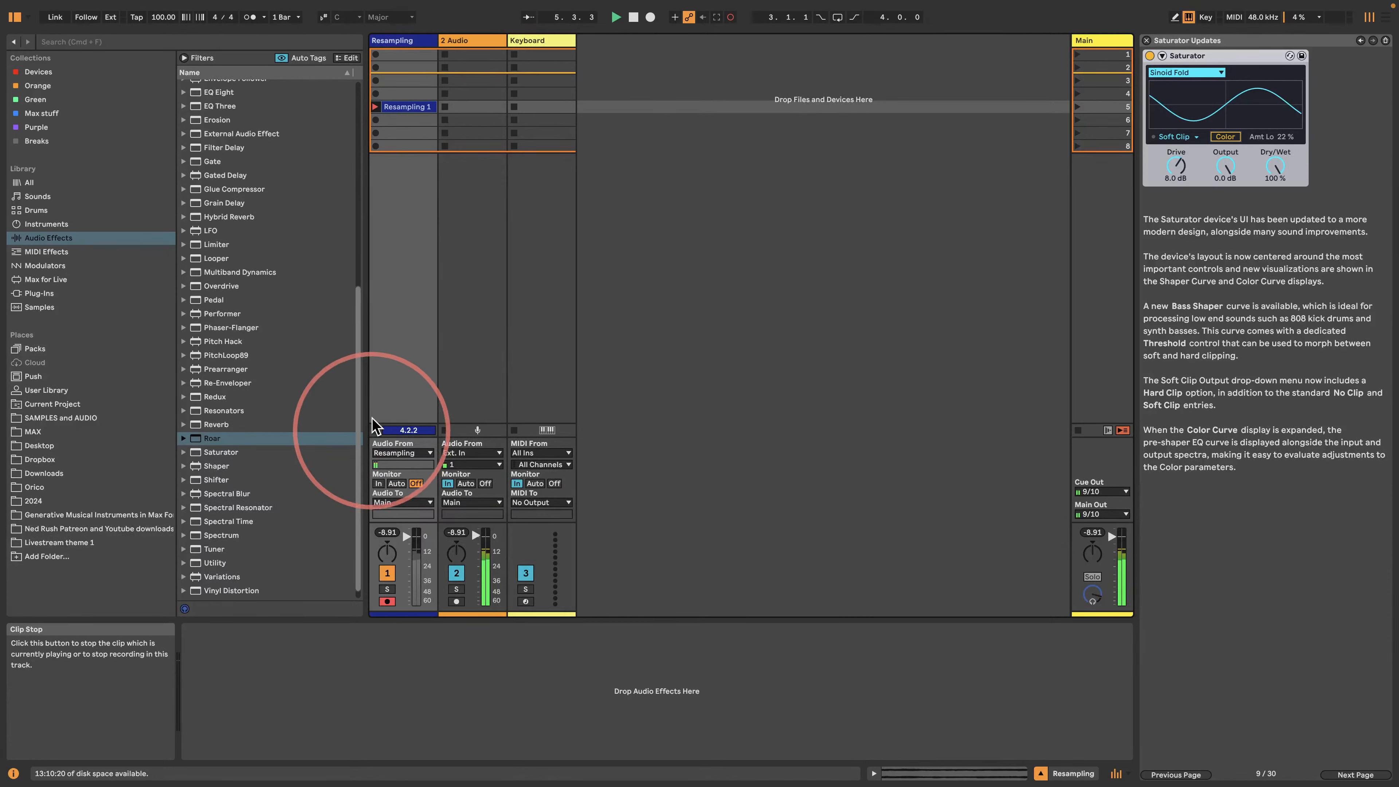
{"action": "left_click", "coordinate": [249, 17]}
- Return to the audio track's devices and lower Reverb's Dry/Wet to 0 %
{"action": "left_click", "coordinate": [460, 40]}
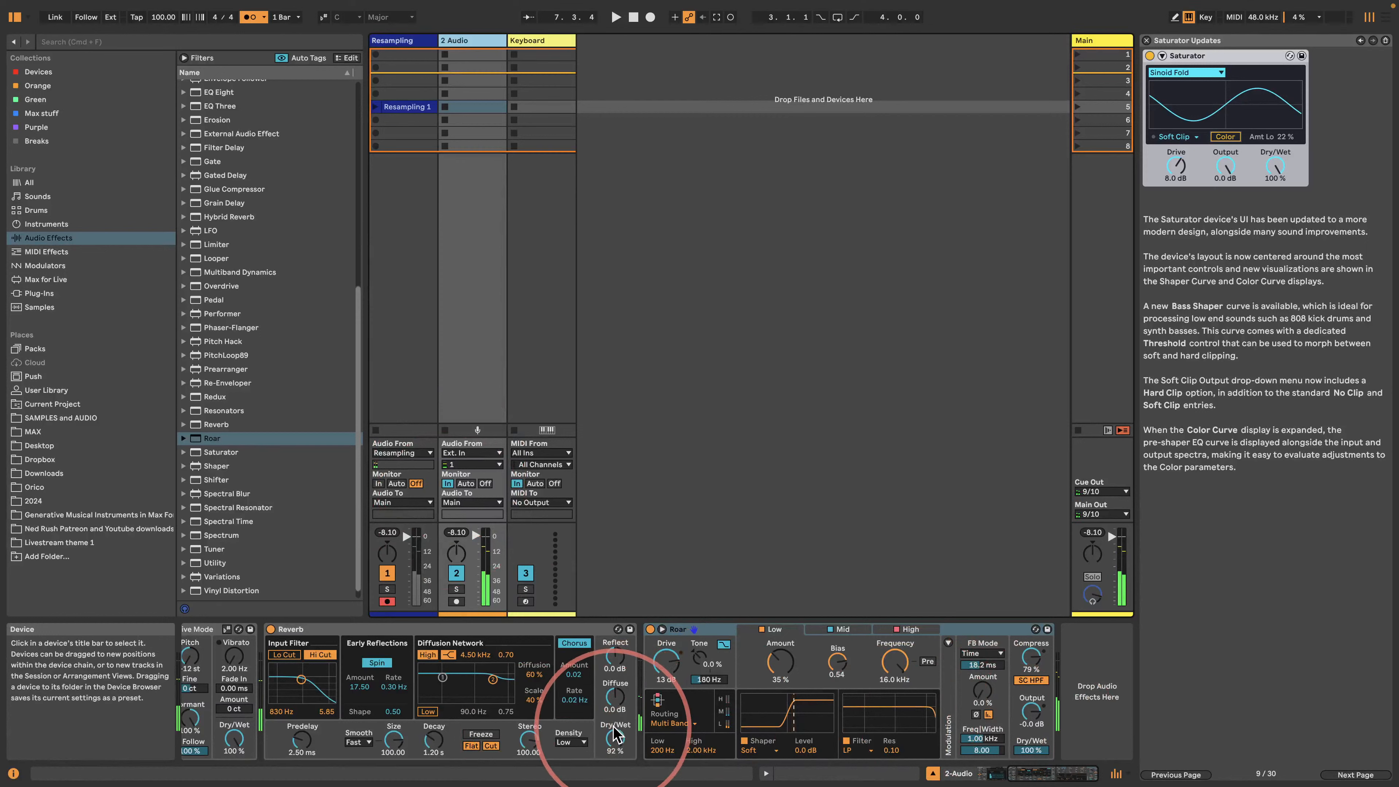
{"action": "left_click_drag", "start_coordinate": [615, 734], "coordinate": [615, 750]}
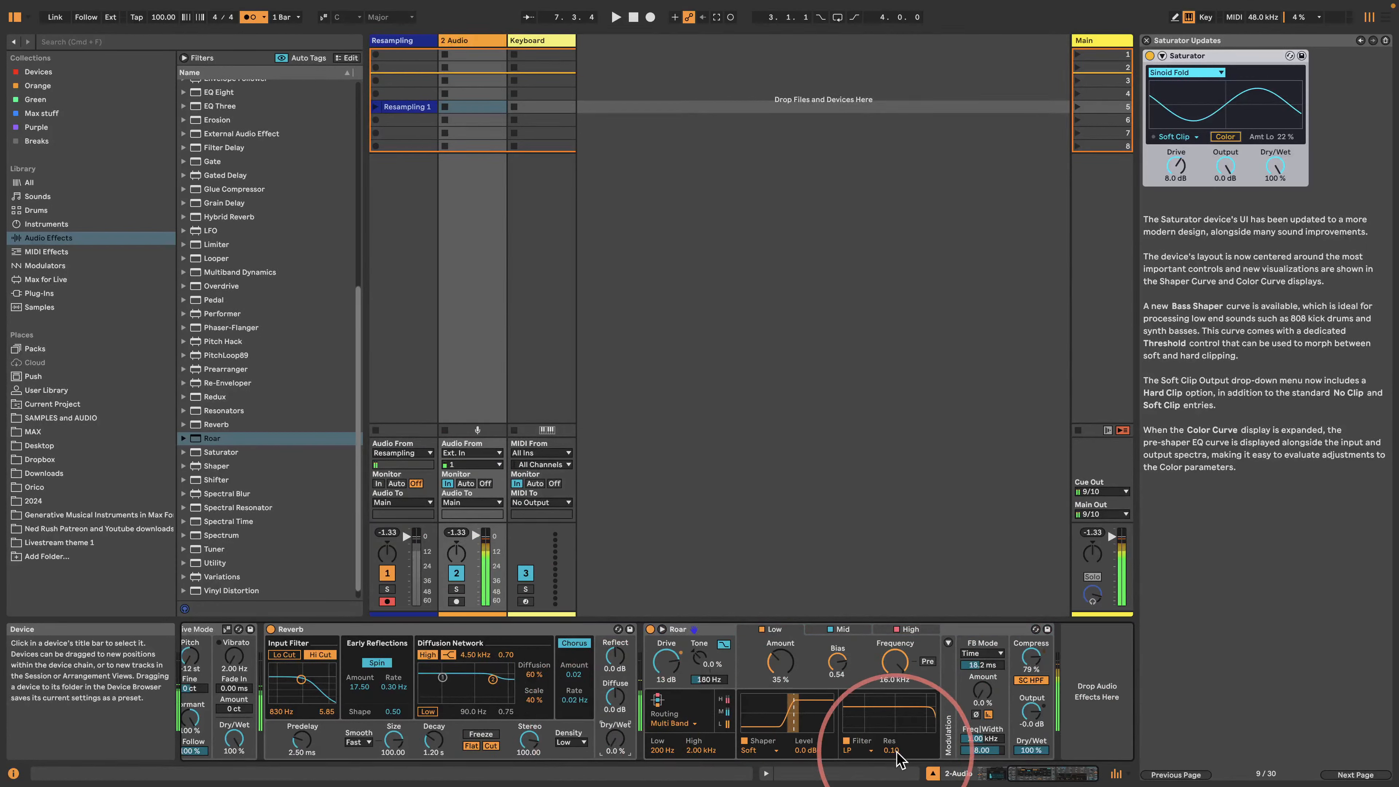
{"action": "scroll", "coordinate": [980, 746], "scroll_direction": "left", "scroll_amount": 6}
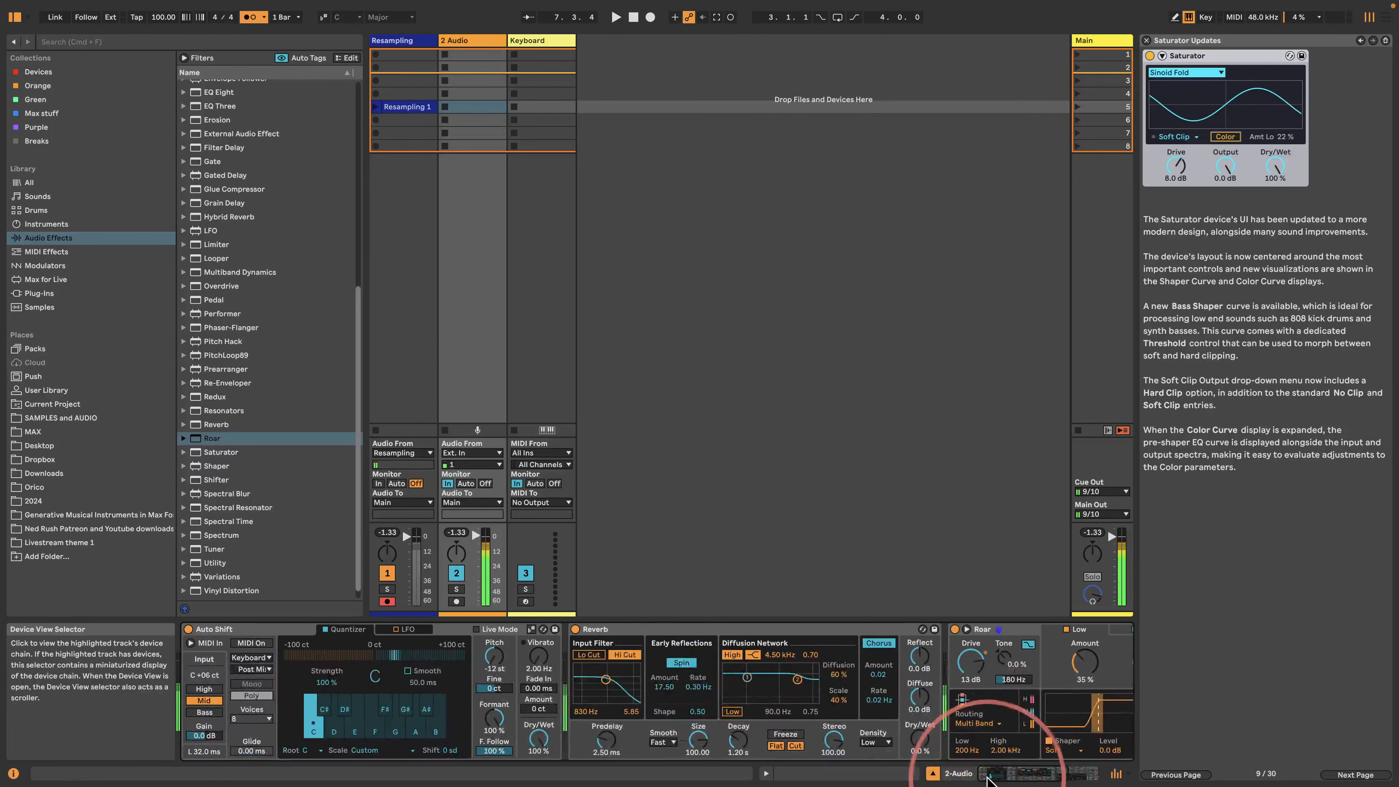
- Set the global launch quantization to None, turn off the metronome, and stop the recording queued in the seventh Resampling slot
{"action": "left_click", "coordinate": [375, 133]}
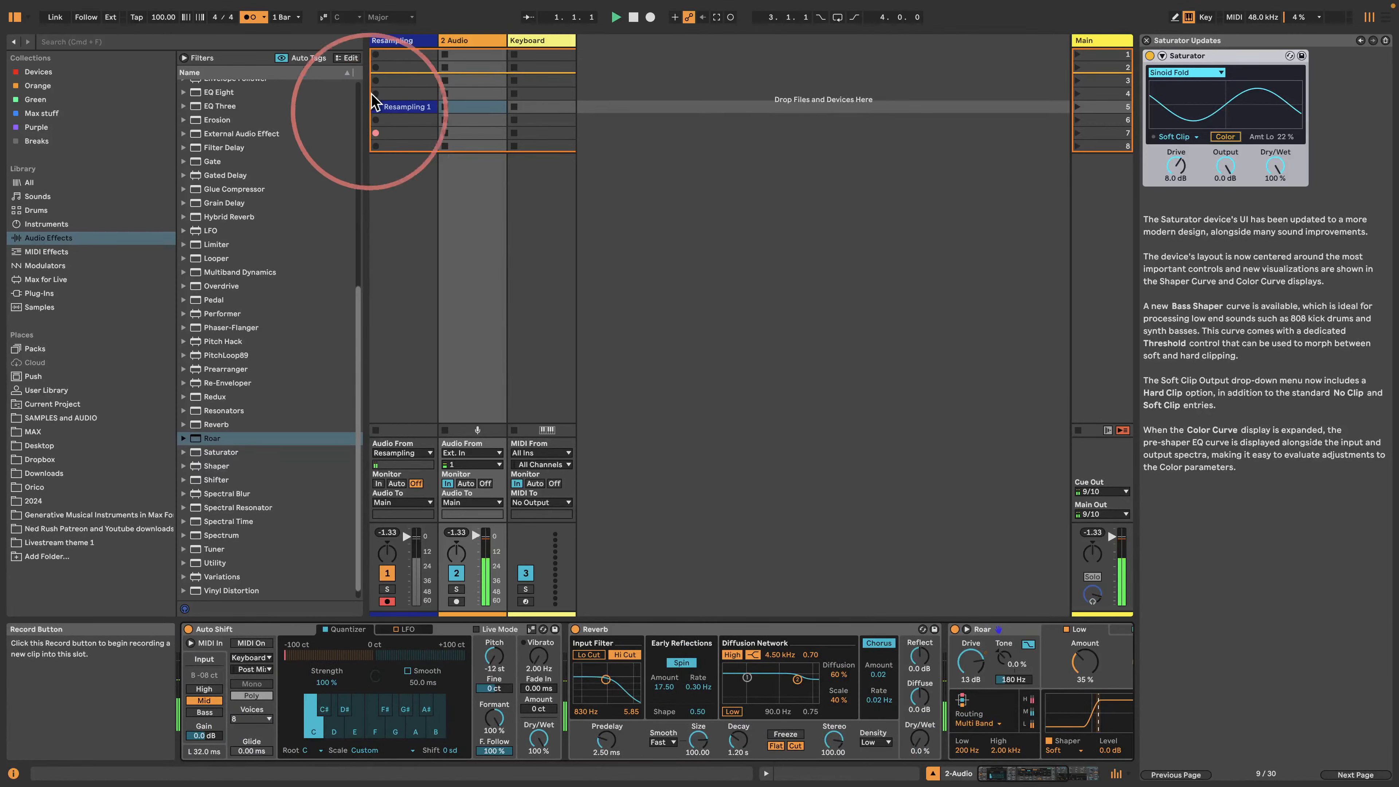
{"action": "left_click", "coordinate": [284, 17]}
{"action": "left_click", "coordinate": [288, 25]}
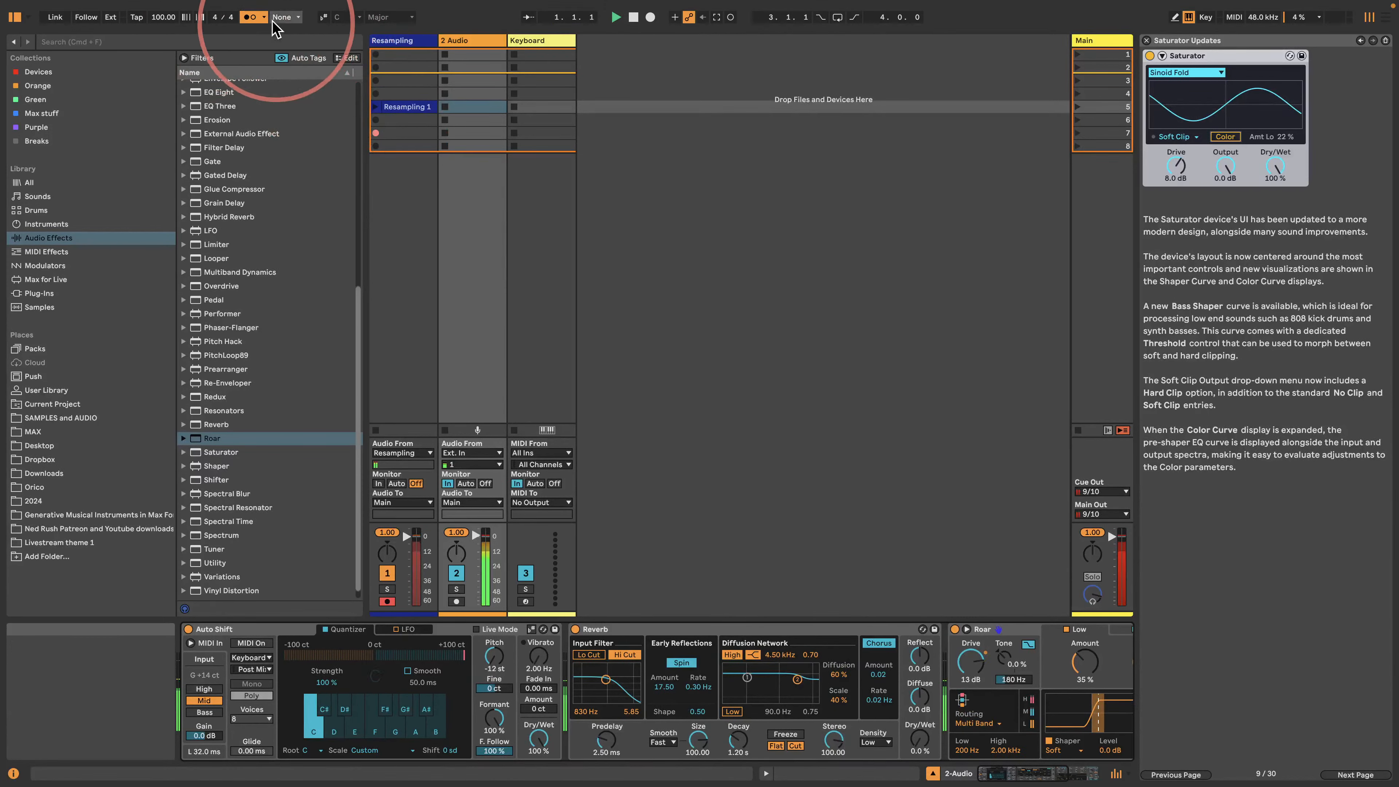
{"action": "left_click", "coordinate": [295, 16]}
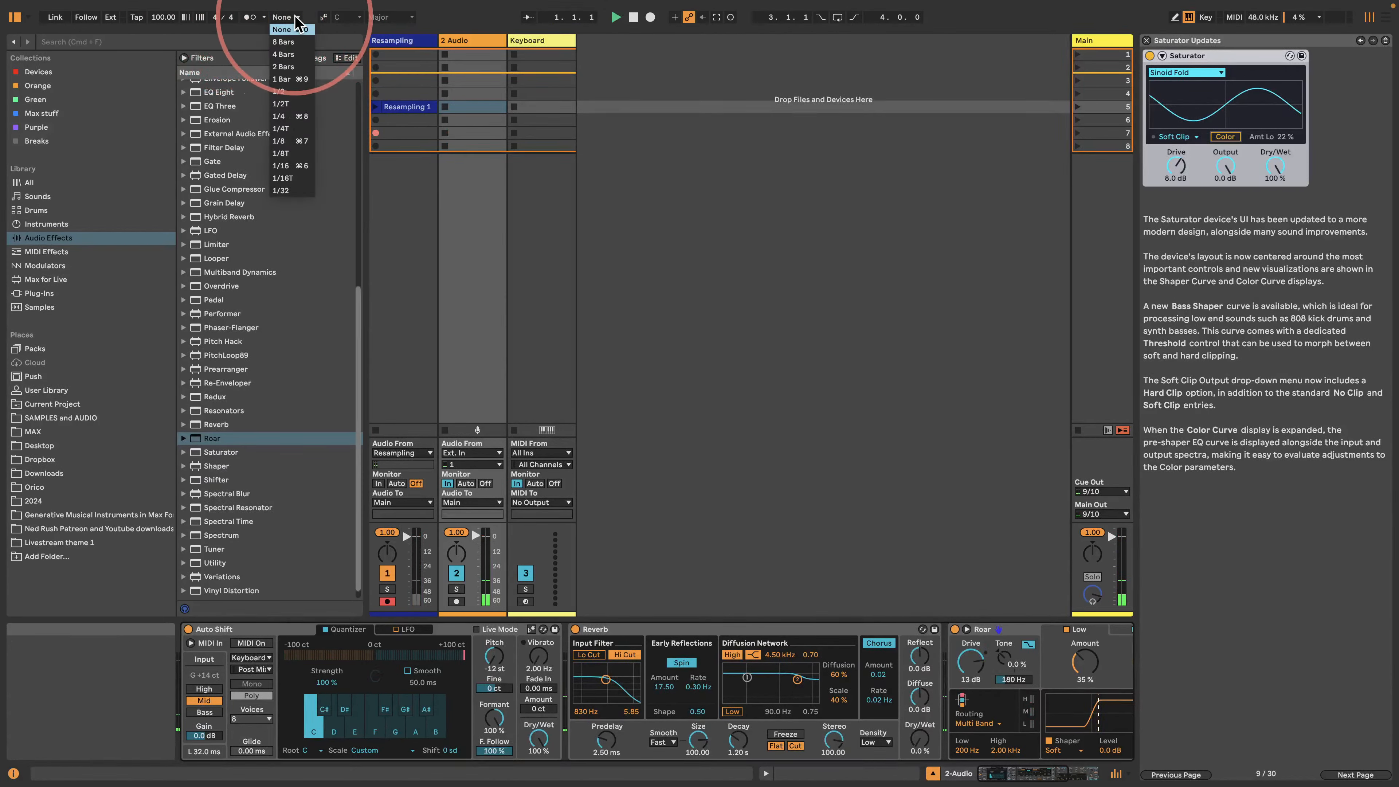
{"action": "left_click", "coordinate": [309, 30]}
{"action": "left_click", "coordinate": [632, 15]}
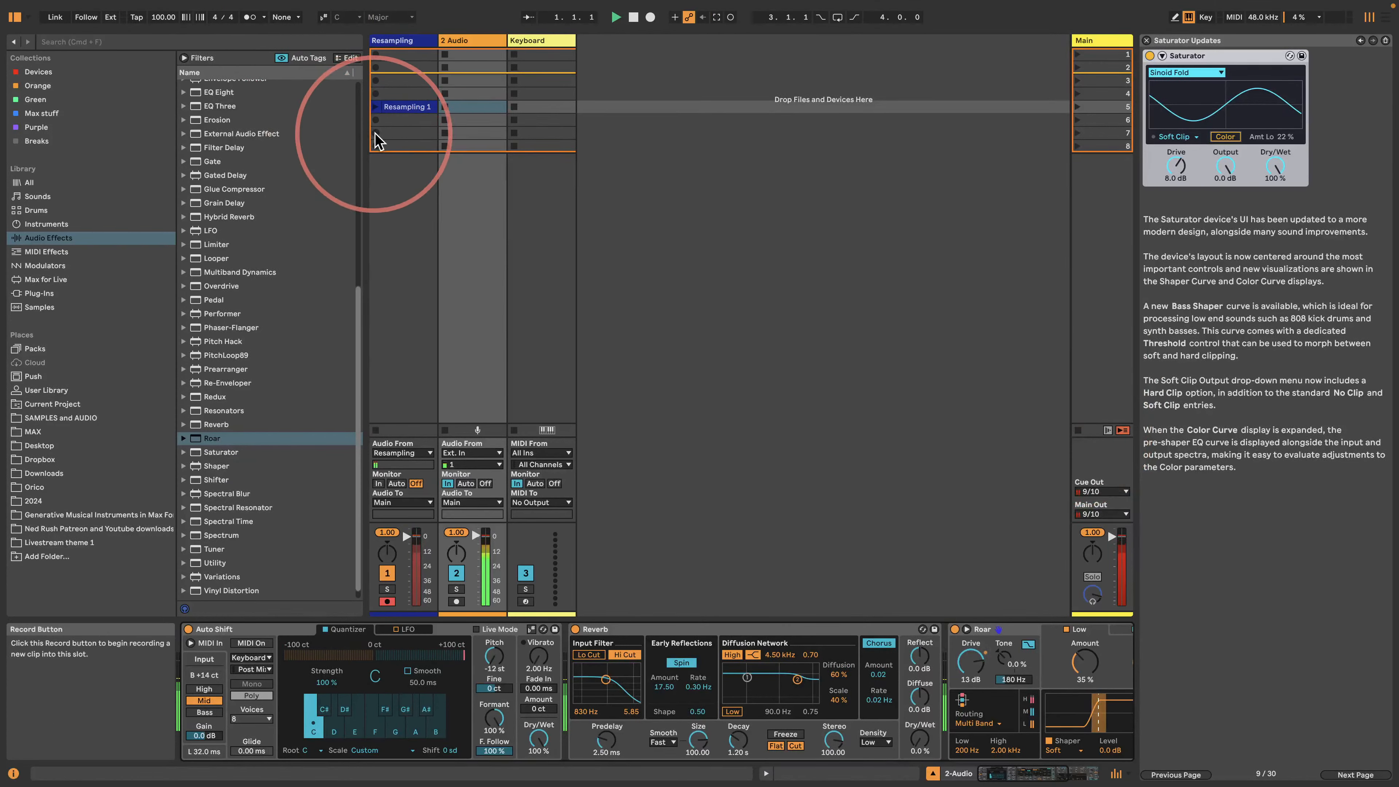
- Record the output into the Resampling track's seventh clip slot, open the clip, and stop it
{"action": "left_click", "coordinate": [375, 133]}
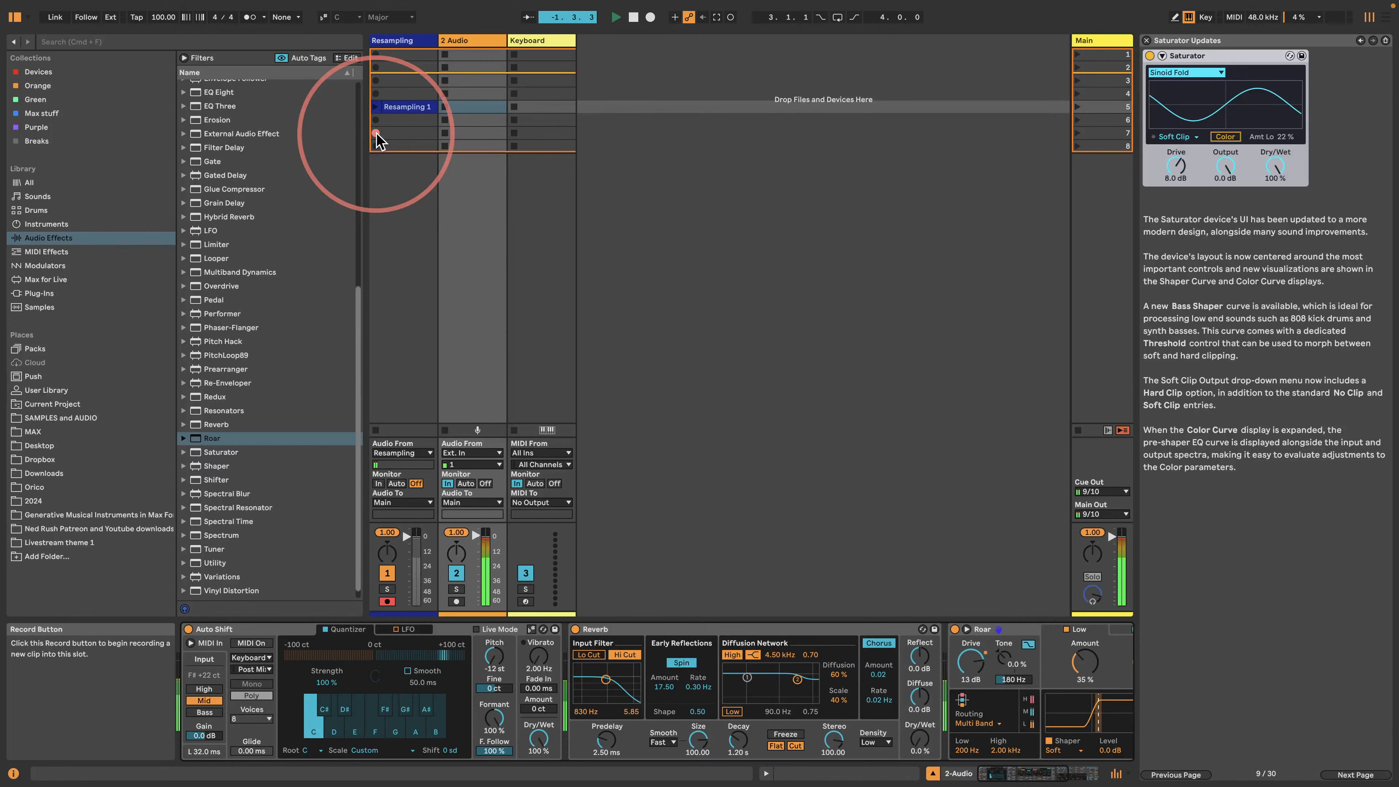
{"action": "left_click", "coordinate": [376, 134]}
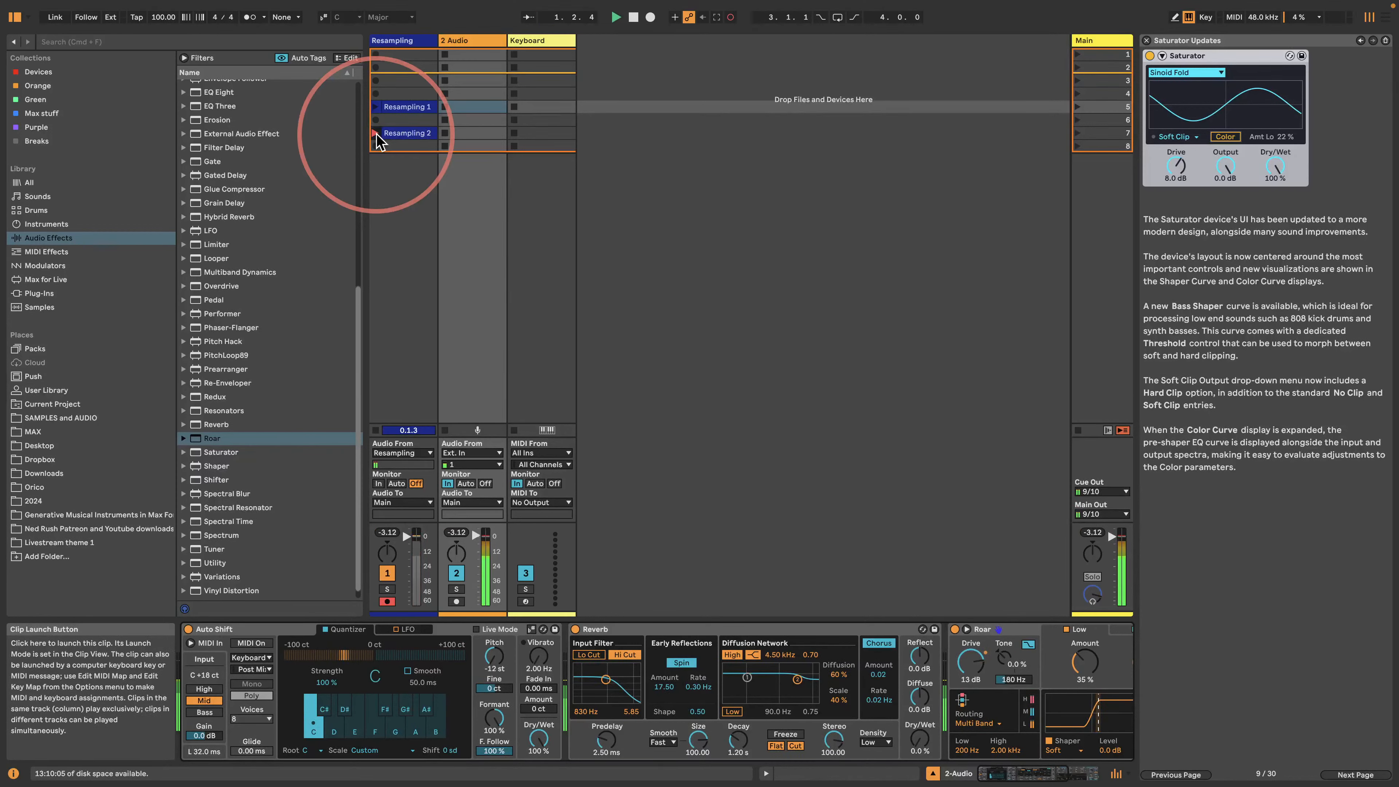
{"action": "left_click", "coordinate": [378, 134]}
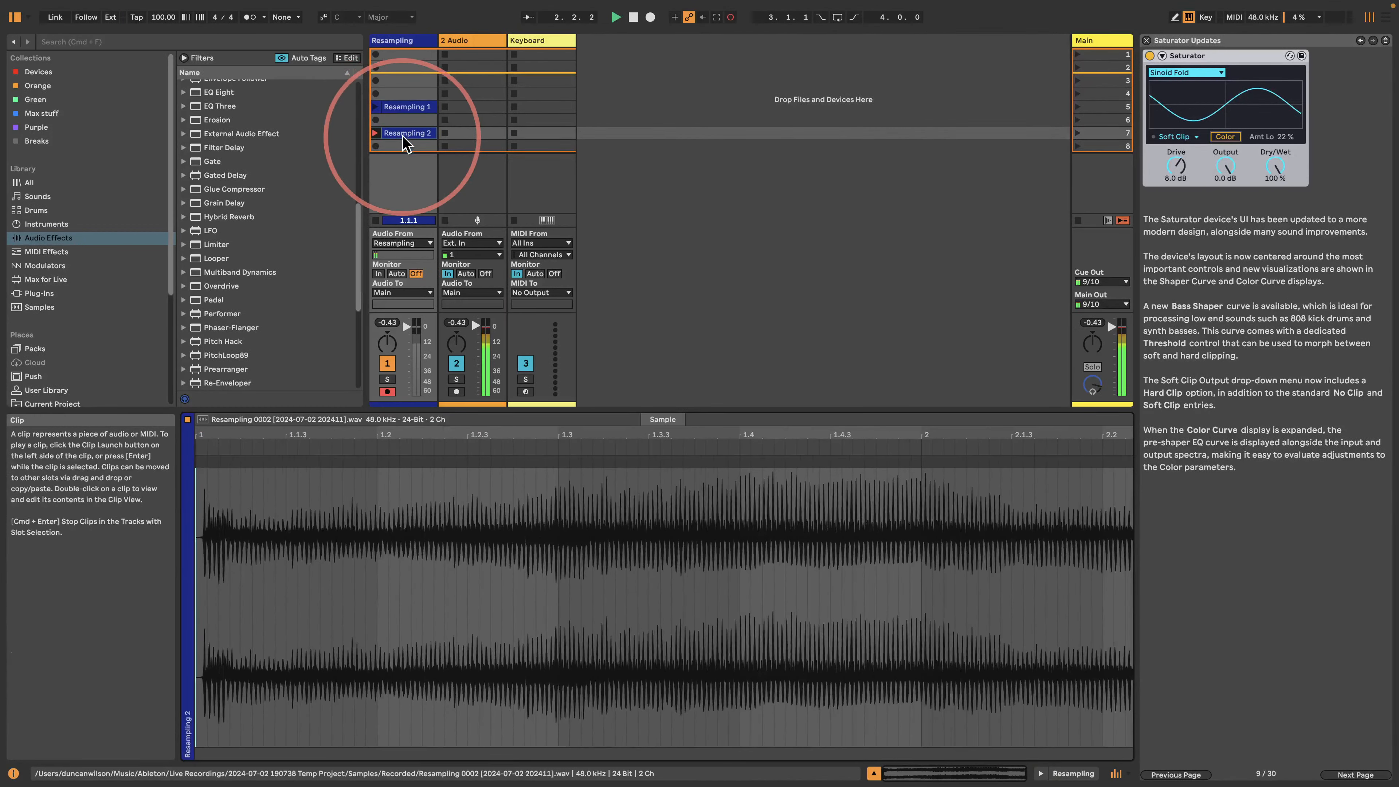
{"action": "left_click", "coordinate": [375, 221]}
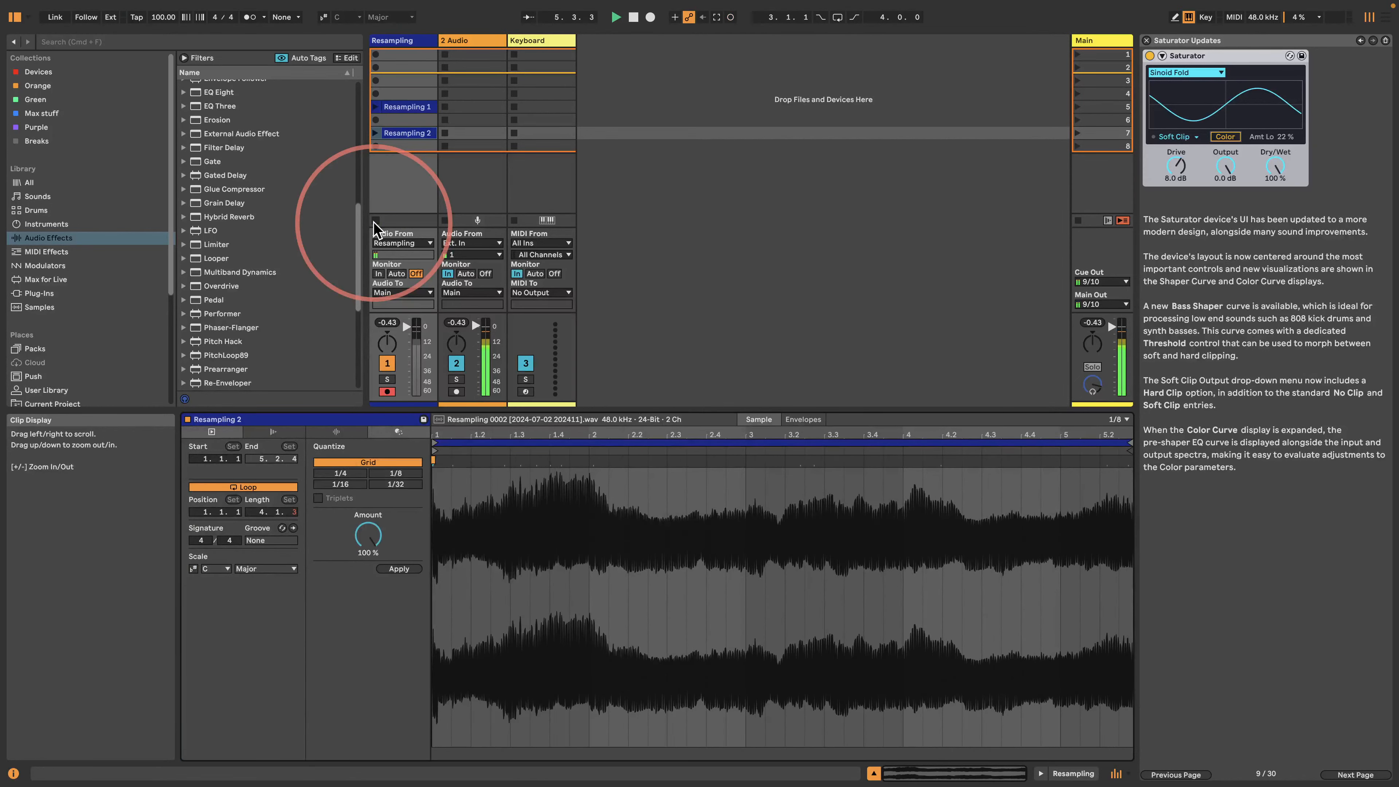
- On the audio track's Auto Shift, set Pitch to 12 st, vibrato rate to 6.27 Hz and vibrato amount to 80 ct
{"action": "left_click", "coordinate": [472, 42]}
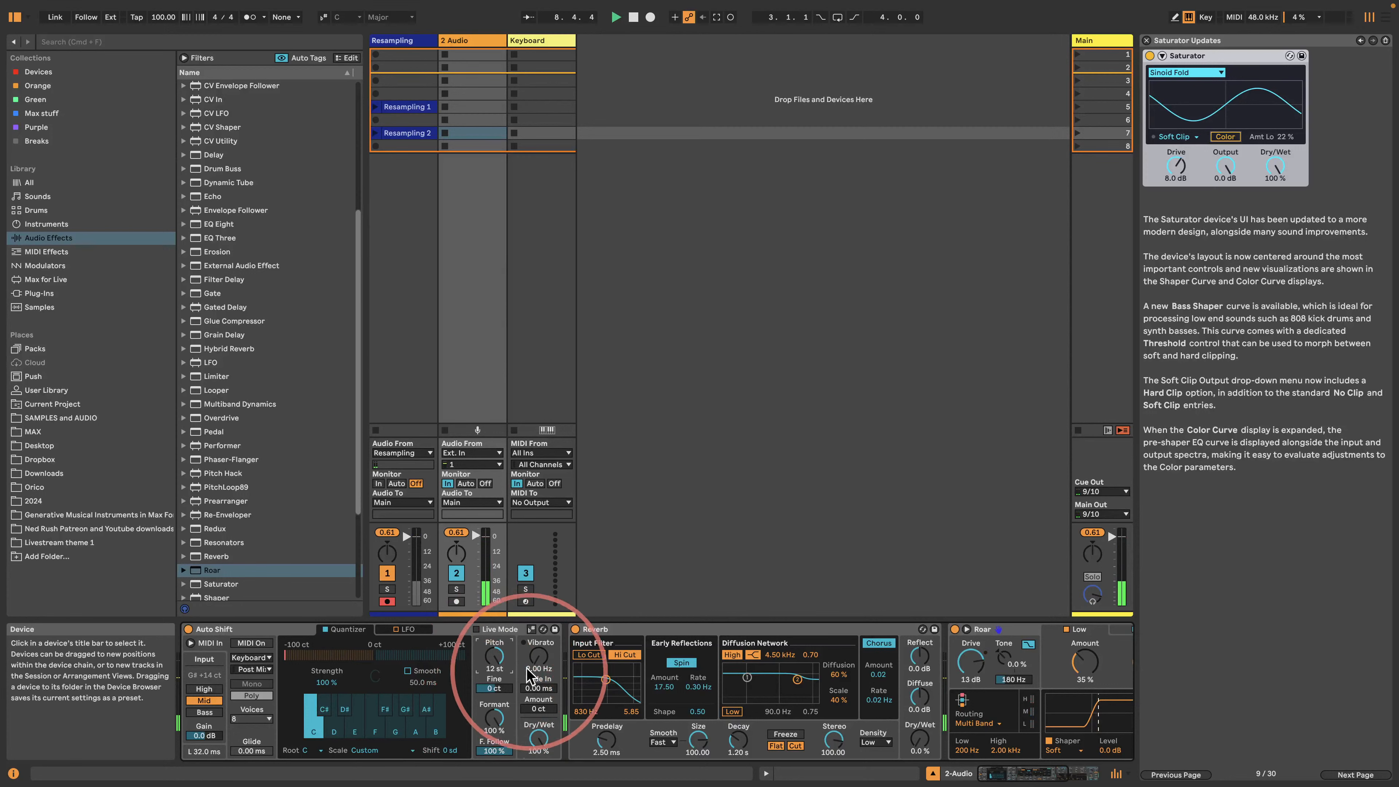
{"action": "left_click_drag", "start_coordinate": [538, 657], "coordinate": [538, 645]}
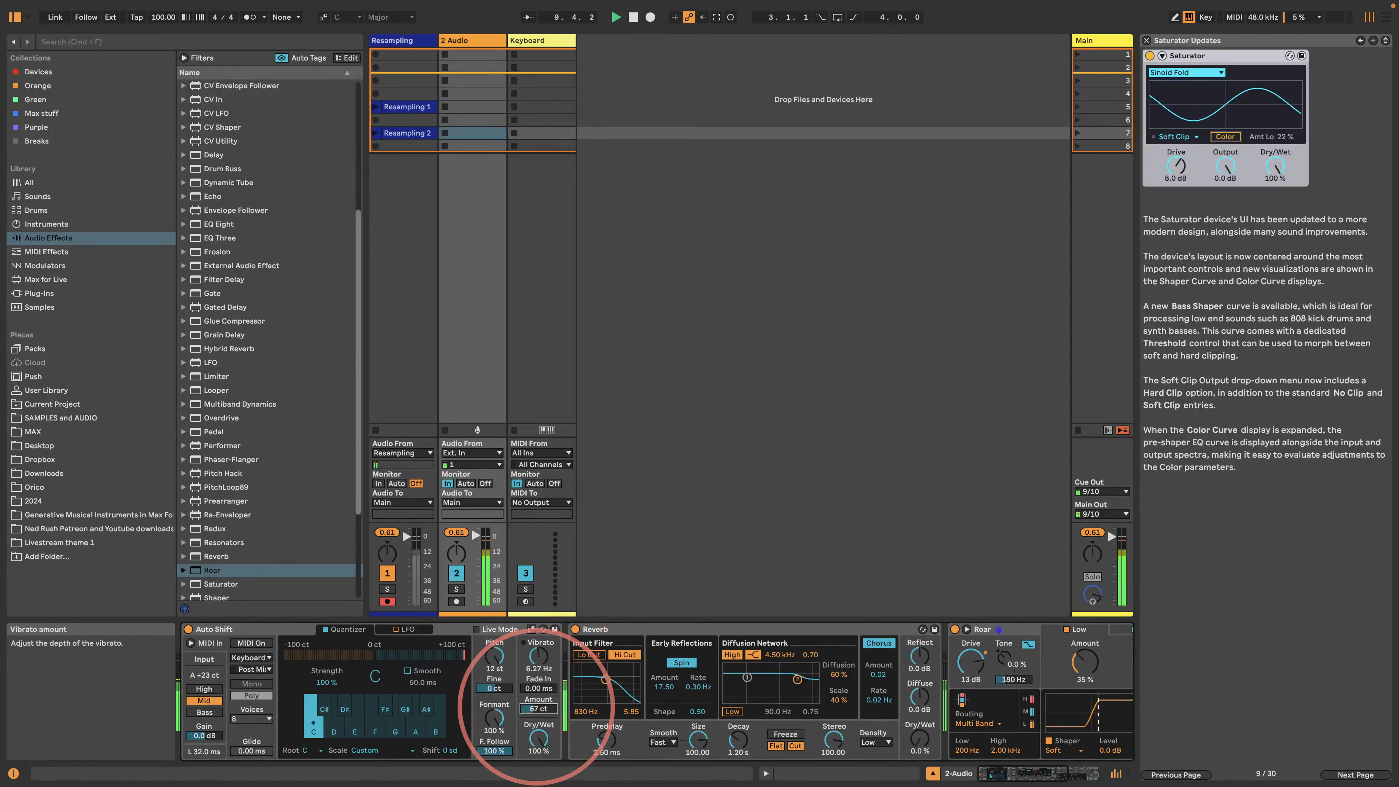
{"action": "left_click_drag", "start_coordinate": [538, 709], "coordinate": [537, 700]}
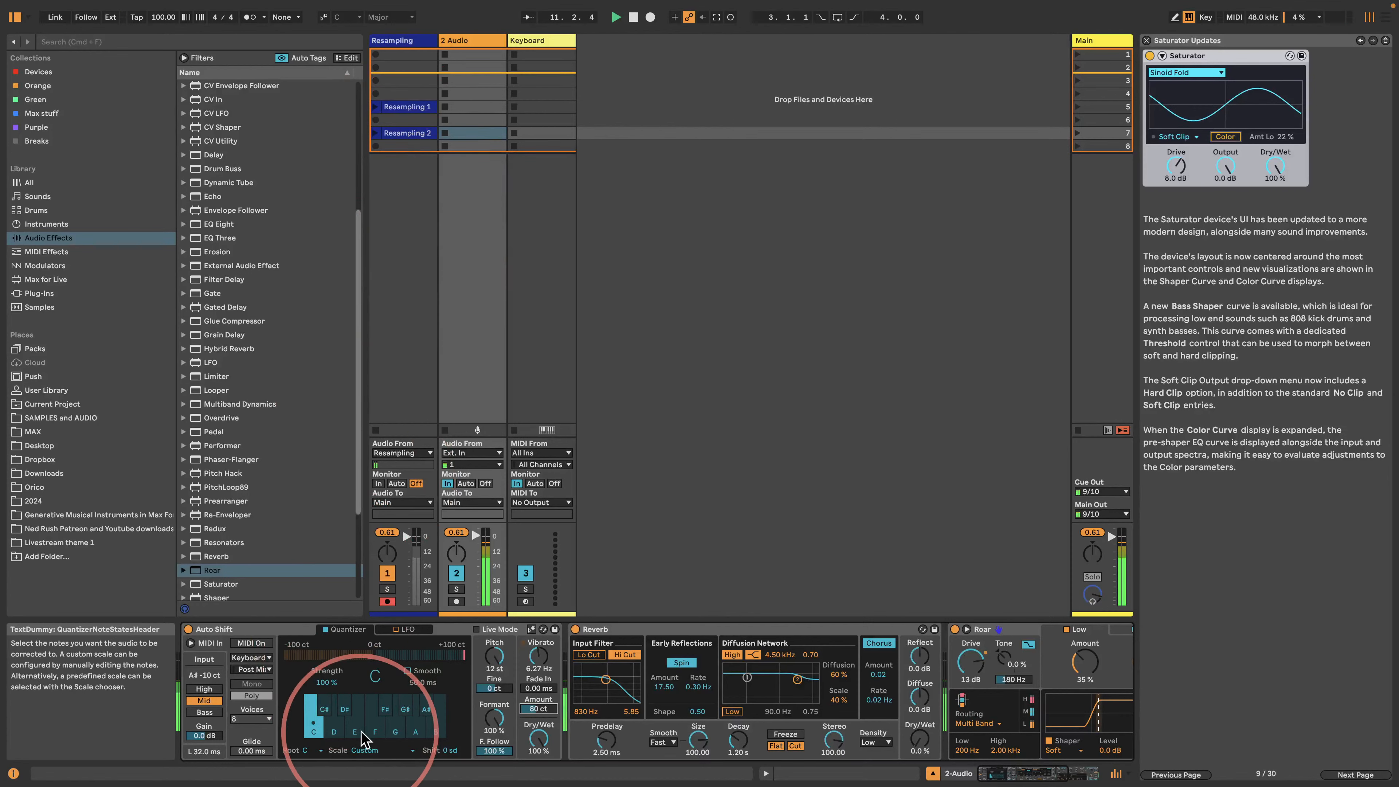
- Set Auto Shift's scale to Minor Blues and its vibrato to 5.96 Hz with 633 ms fade-in and 58 ct amount
{"action": "left_click", "coordinate": [372, 758]}
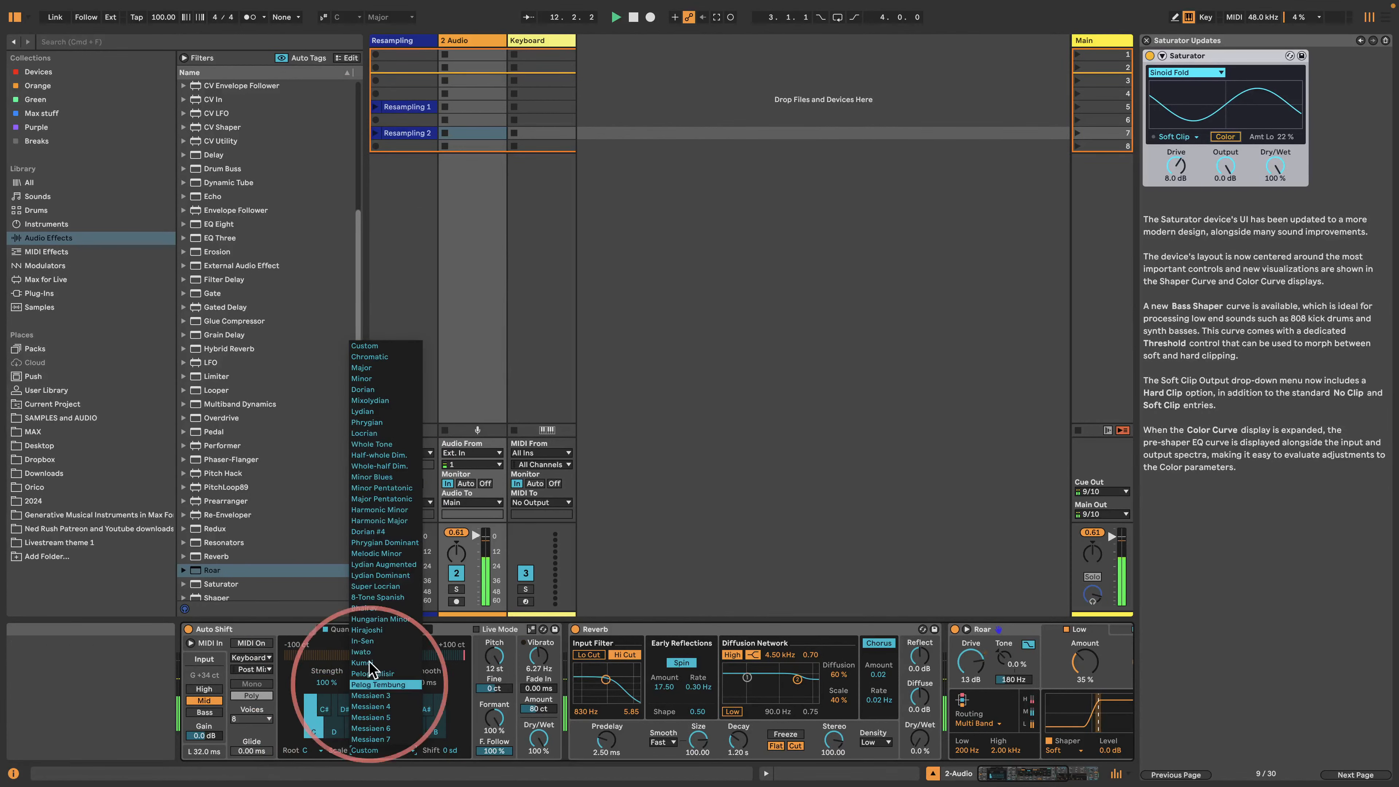
{"action": "left_click", "coordinate": [373, 476]}
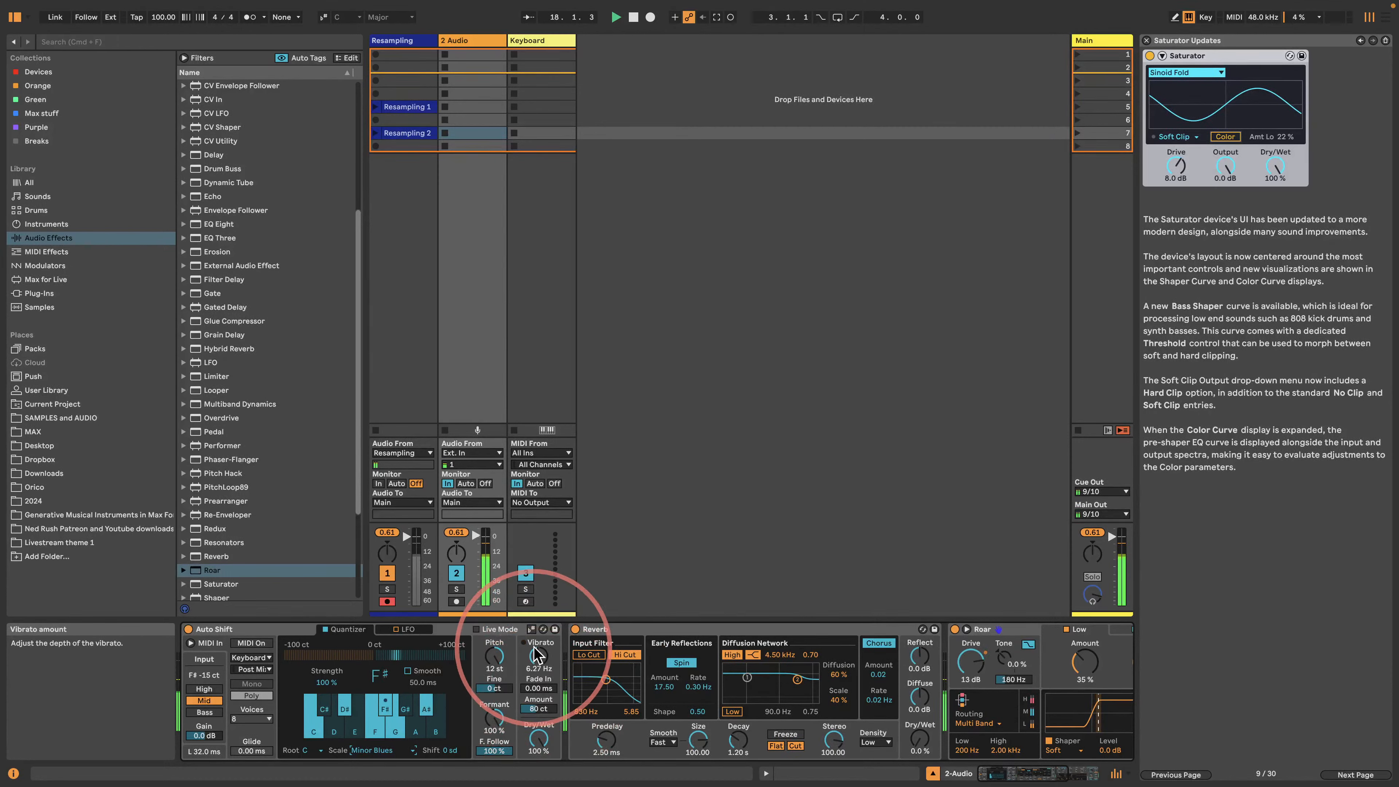
{"action": "left_click_drag", "start_coordinate": [537, 655], "coordinate": [538, 687]}
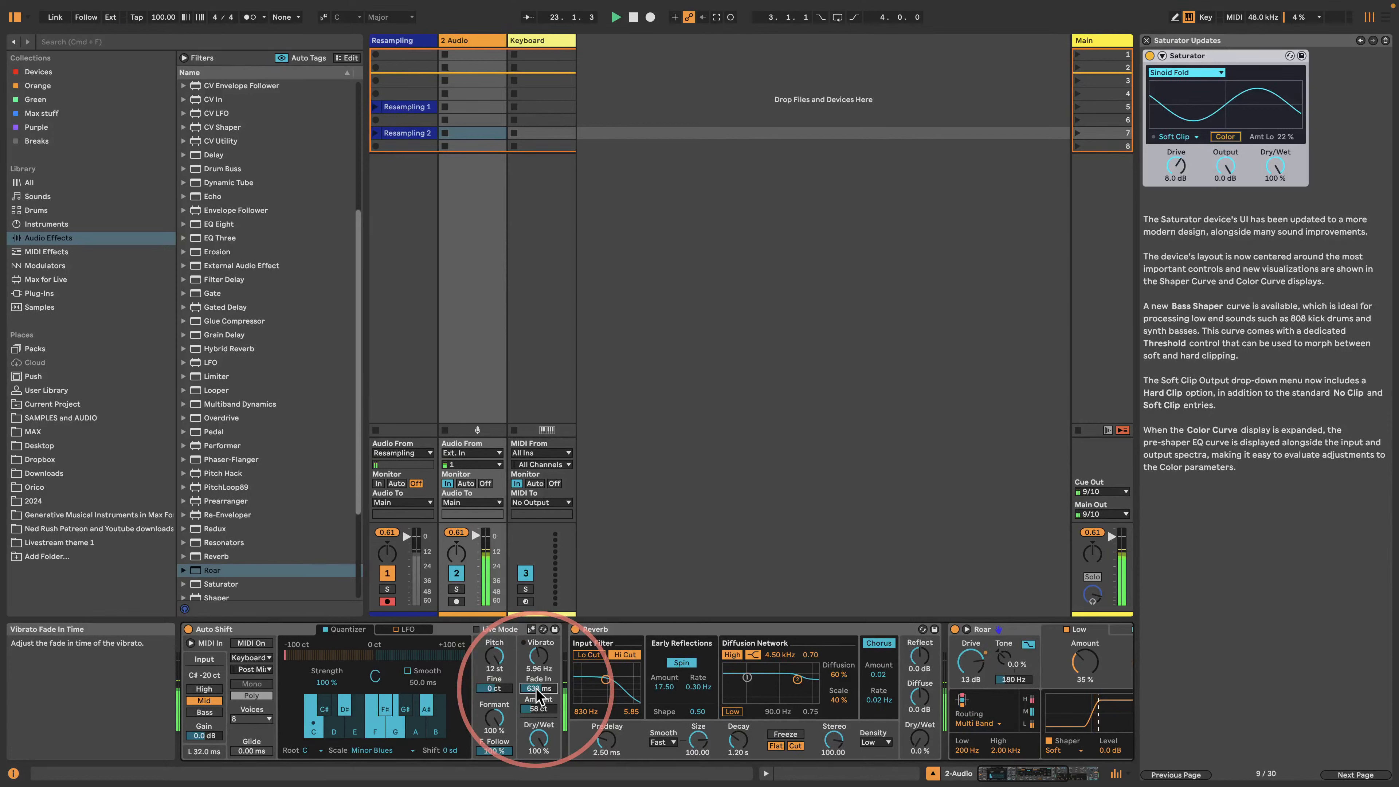
- Delete Reverb and Roar from the audio track, and switch Auto Shift to MIDI control with Dry/Wet at 0 %
{"action": "left_click", "coordinate": [666, 631]}
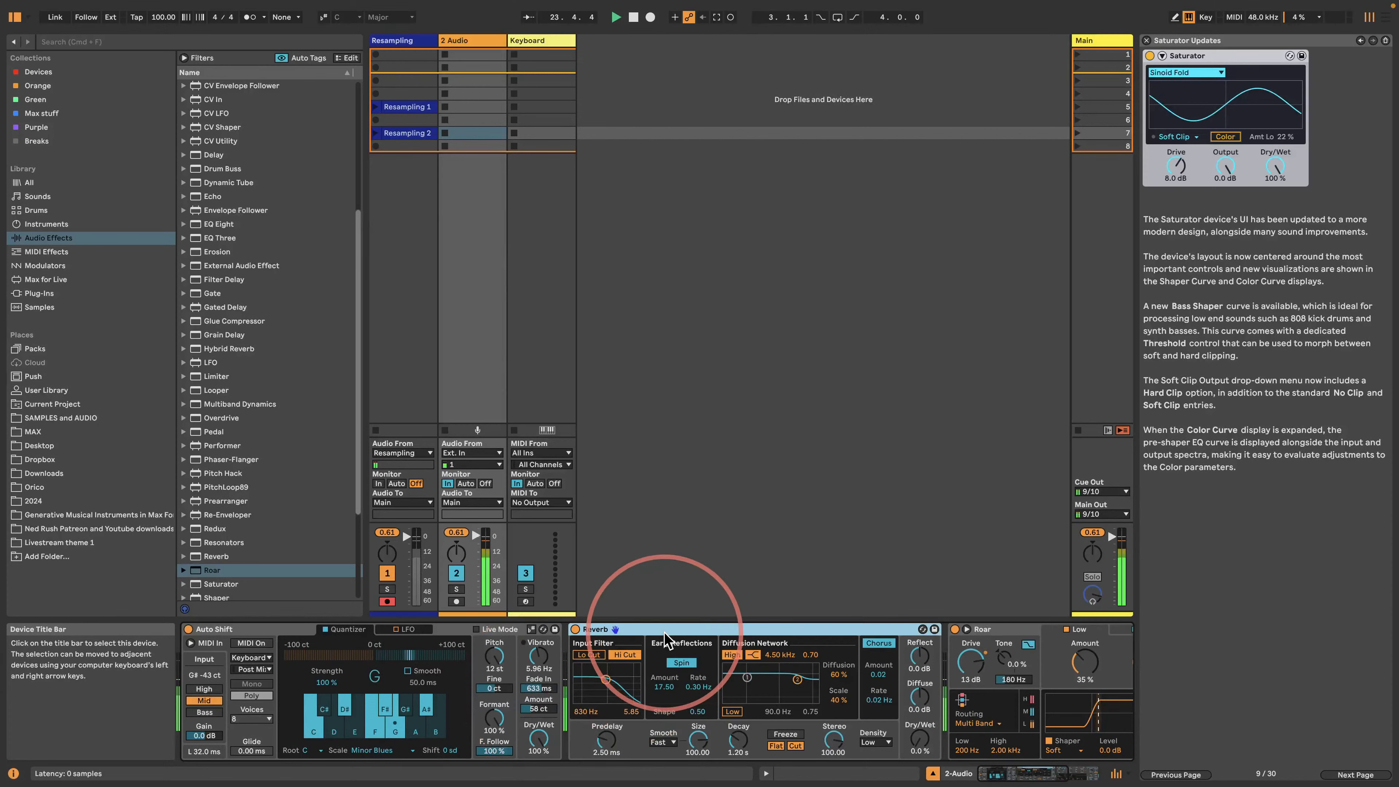
{"action": "key", "text": "Delete"}
{"action": "key", "text": "Delete"}
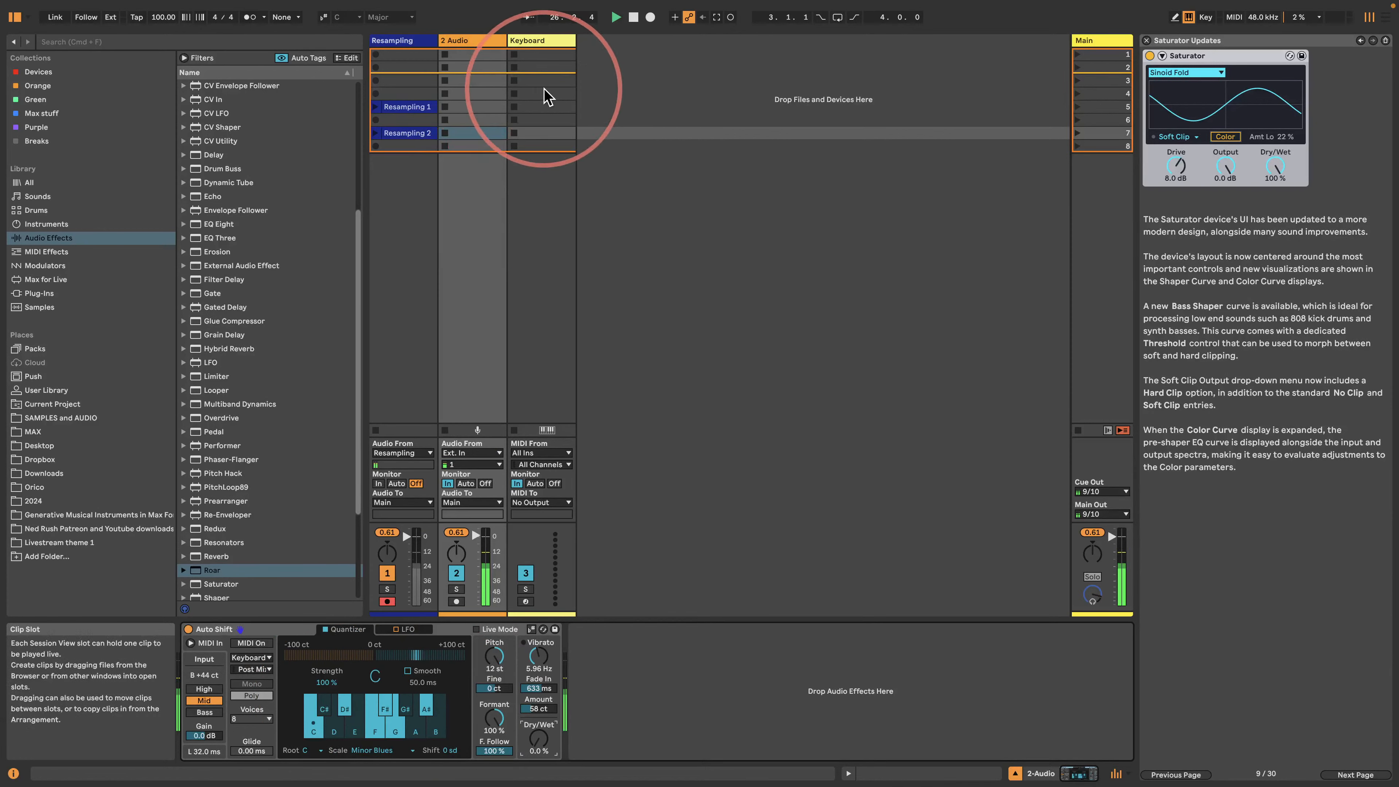
{"action": "left_click", "coordinate": [245, 644]}
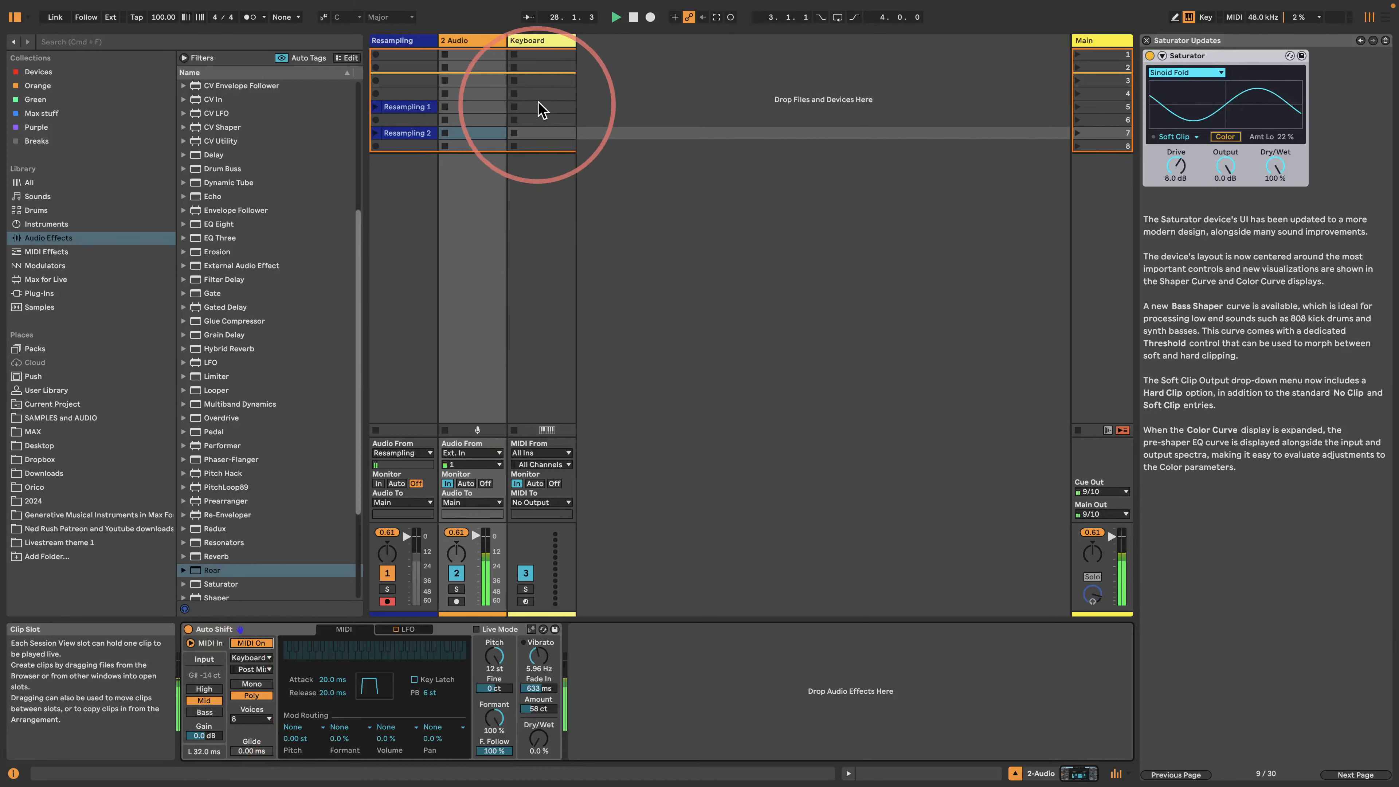
- Create a one-bar MIDI clip in the Keyboard track's second slot and draw a C2 note that fills the bar
{"action": "double_click", "coordinate": [528, 67]}
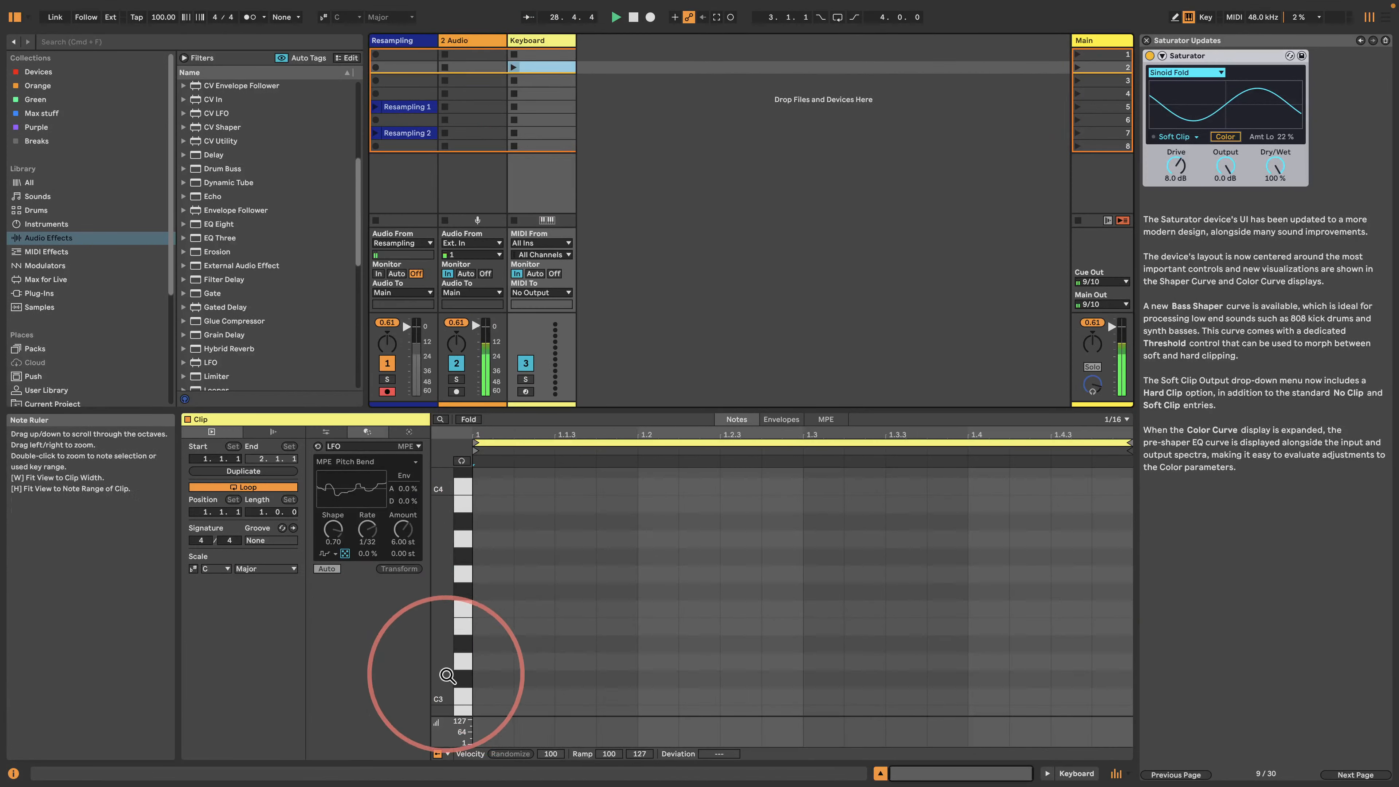
{"action": "left_click_drag", "start_coordinate": [447, 675], "coordinate": [446, 633]}
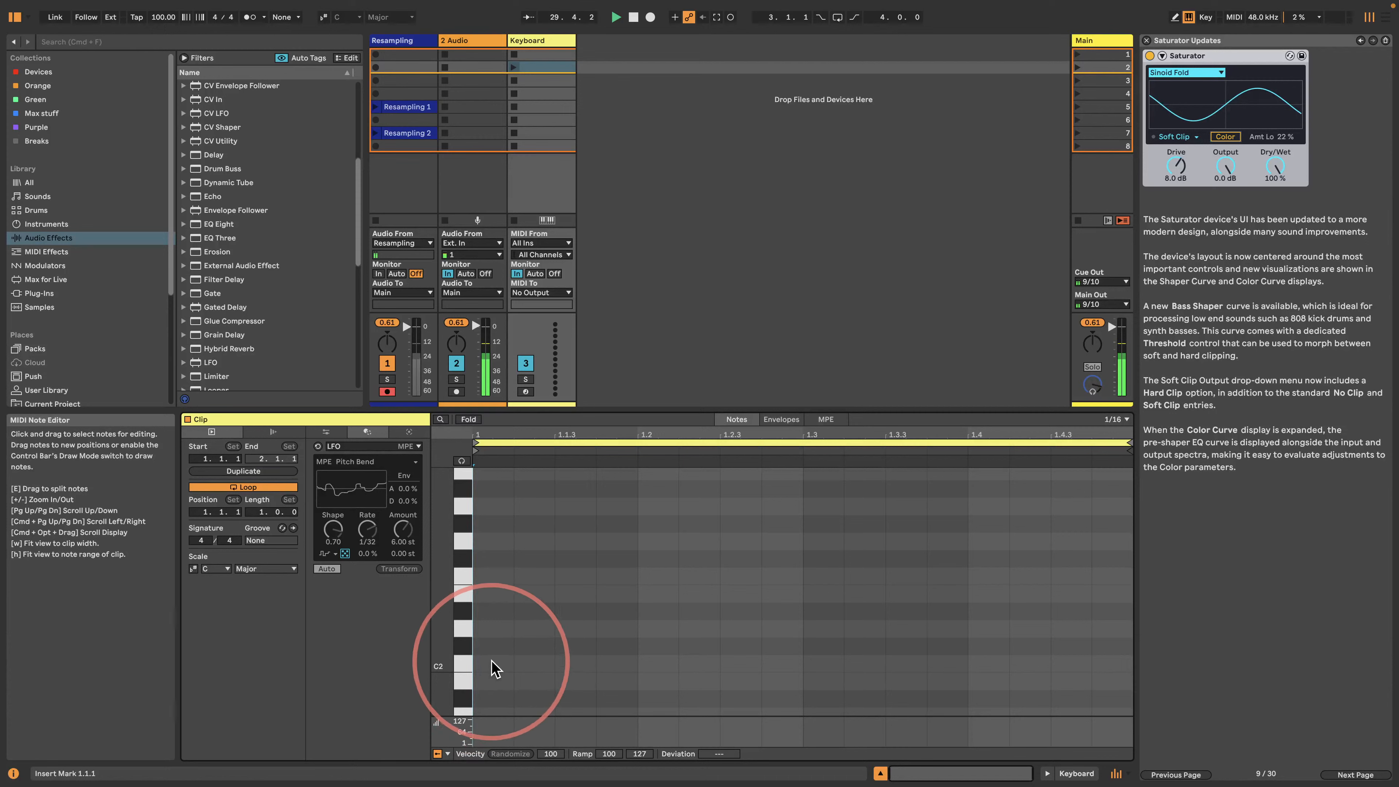
{"action": "double_click", "coordinate": [509, 664]}
{"action": "left_click_drag", "start_coordinate": [517, 666], "coordinate": [921, 682]}
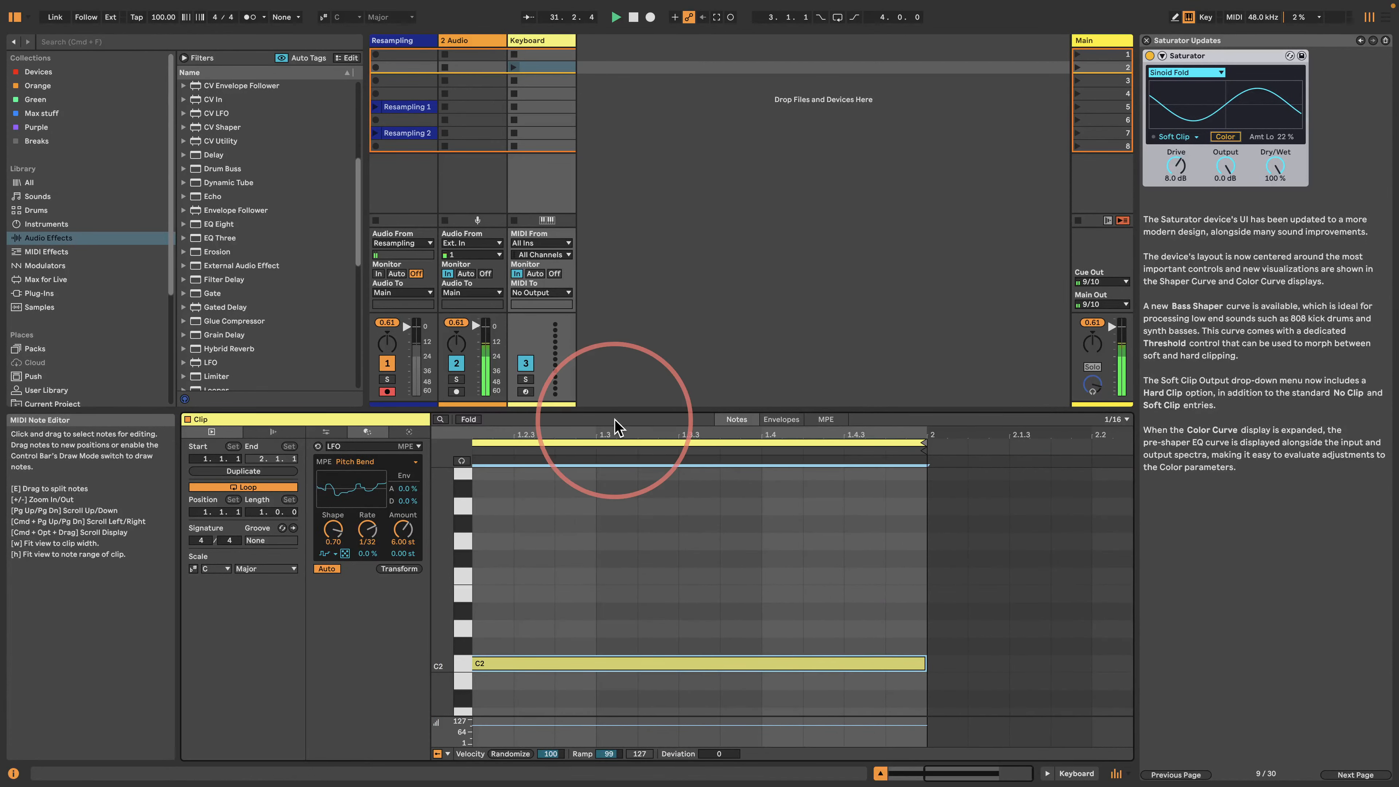
- Set monitoring to Auto on both the audio track and the Keyboard track
{"action": "left_click", "coordinate": [496, 66]}
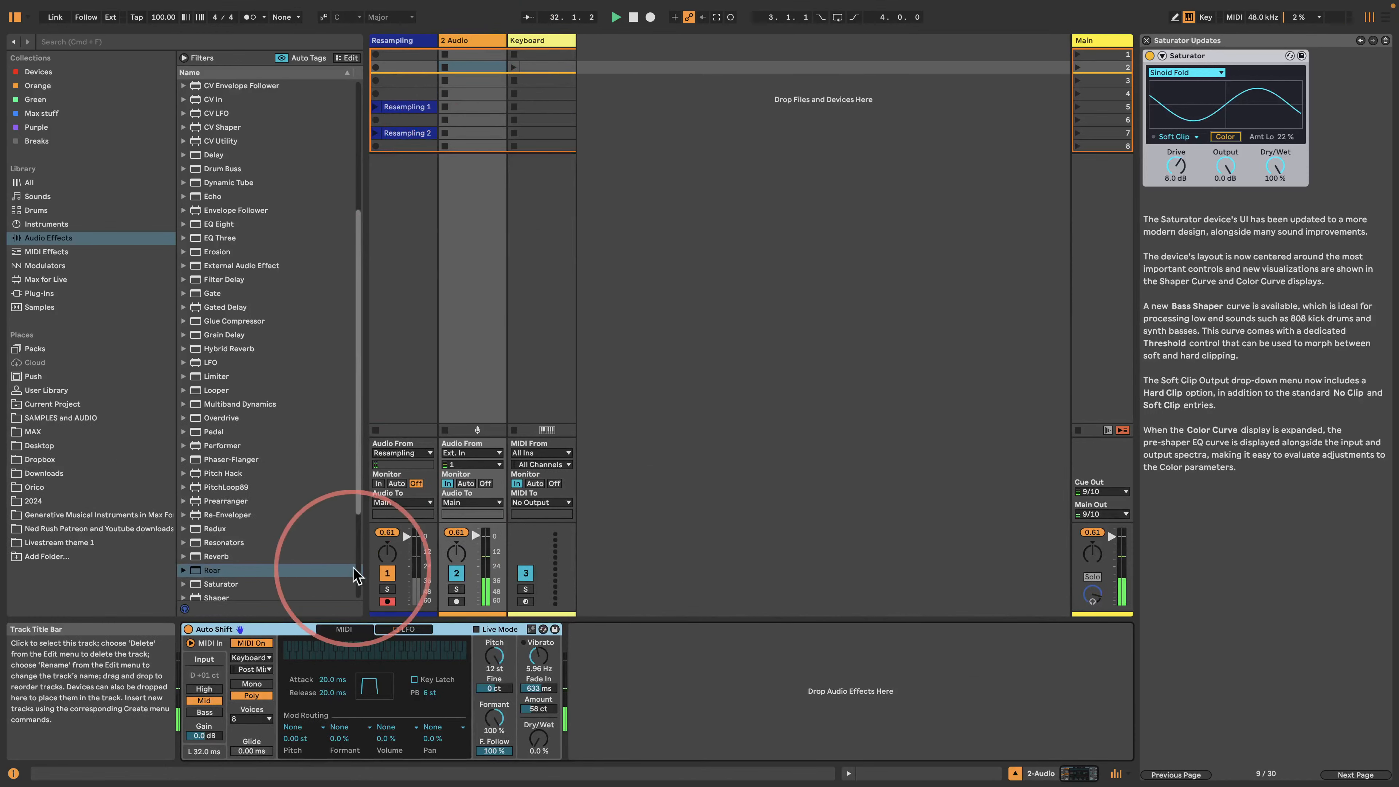
{"action": "left_click", "coordinate": [463, 485]}
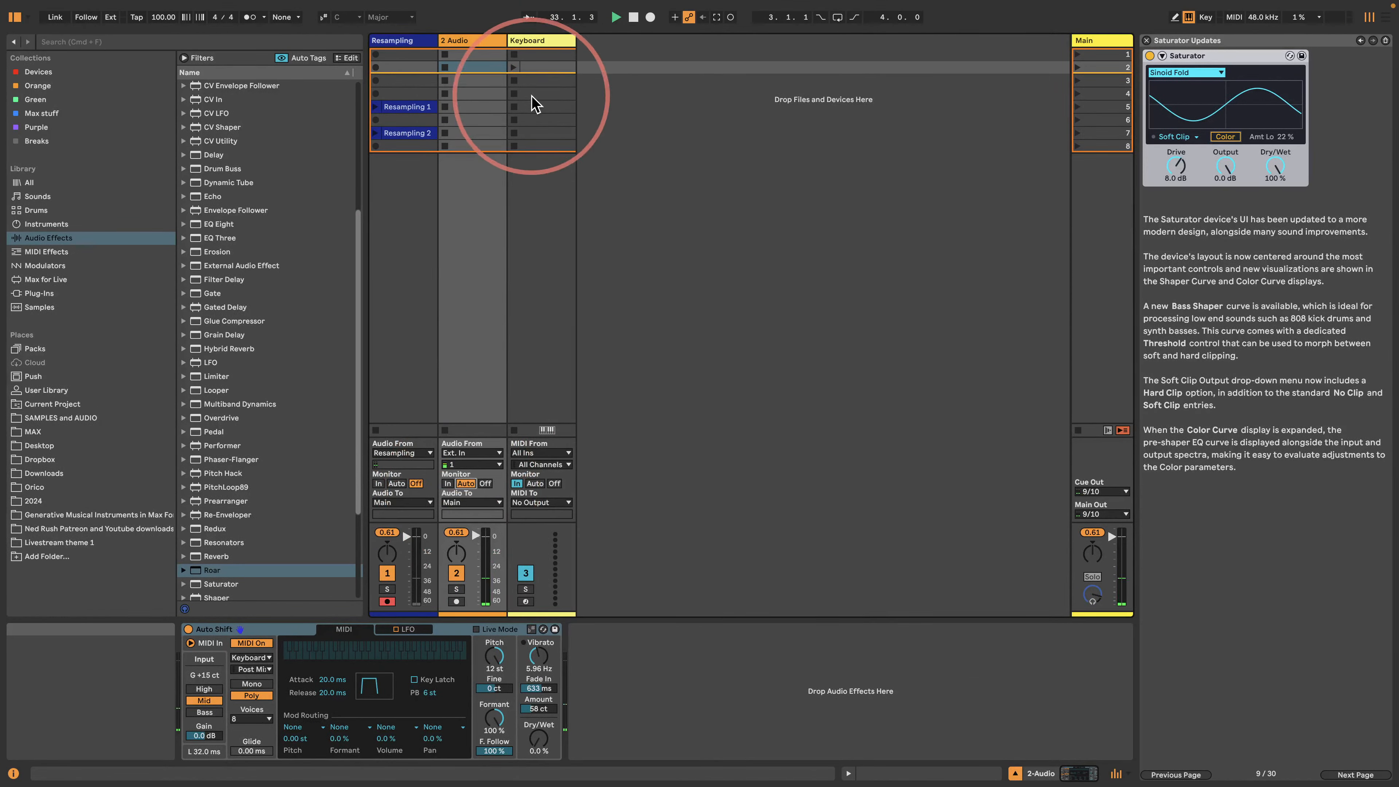
{"action": "left_click", "coordinate": [533, 483]}
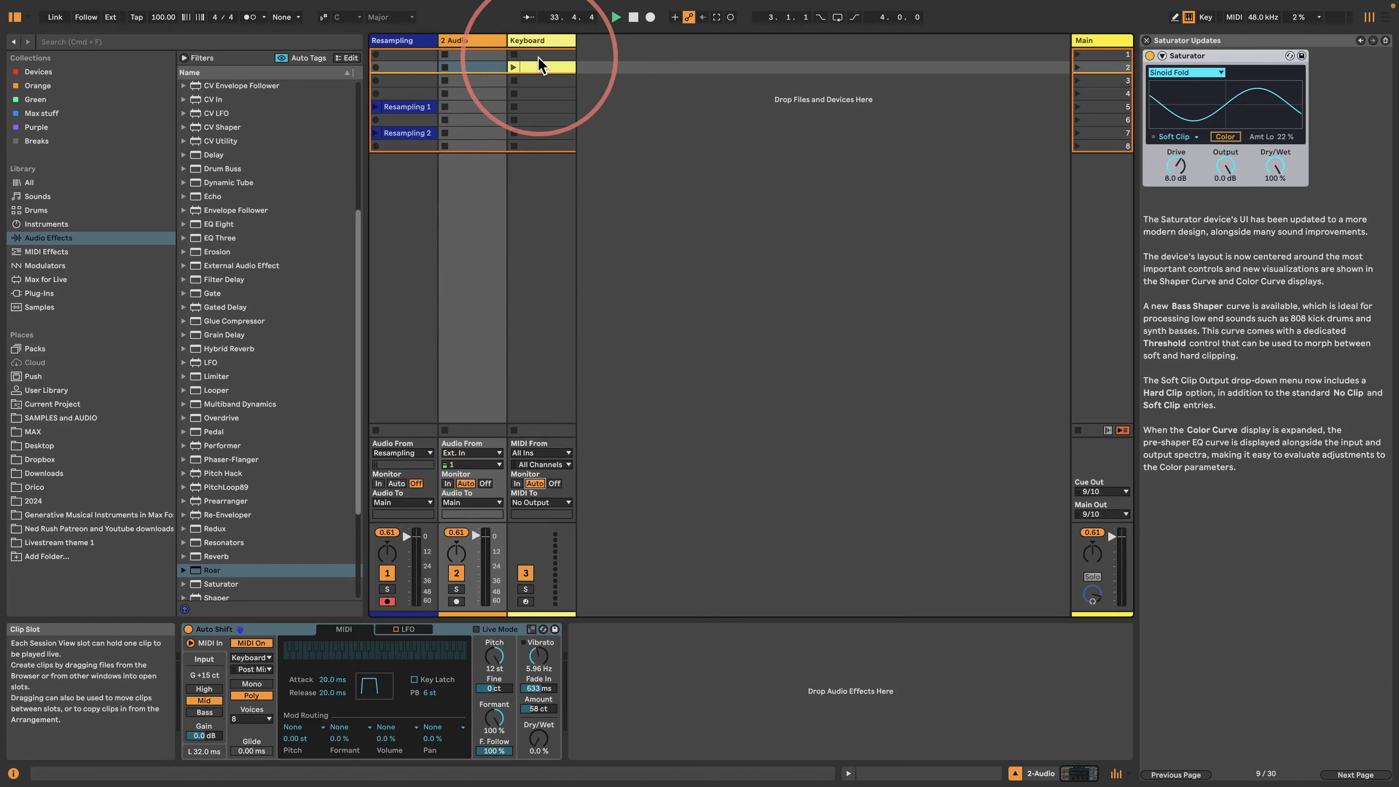
- With the Keyboard track's clip selected, turn on Scale Mode and set the scale to C Harmonic Minor
{"action": "left_click", "coordinate": [543, 66]}
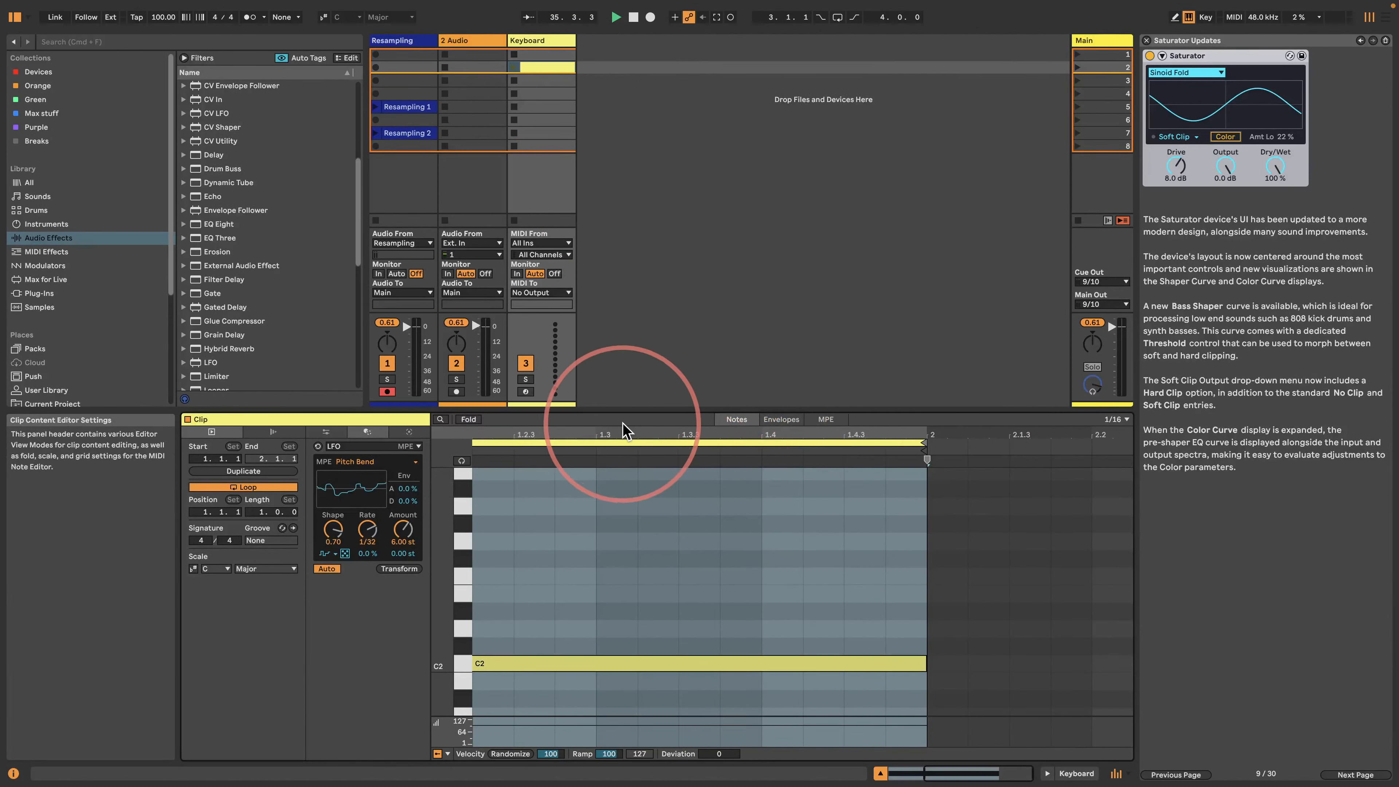
{"action": "left_click_drag", "start_coordinate": [626, 431], "coordinate": [770, 431]}
{"action": "left_click", "coordinate": [1064, 773]}
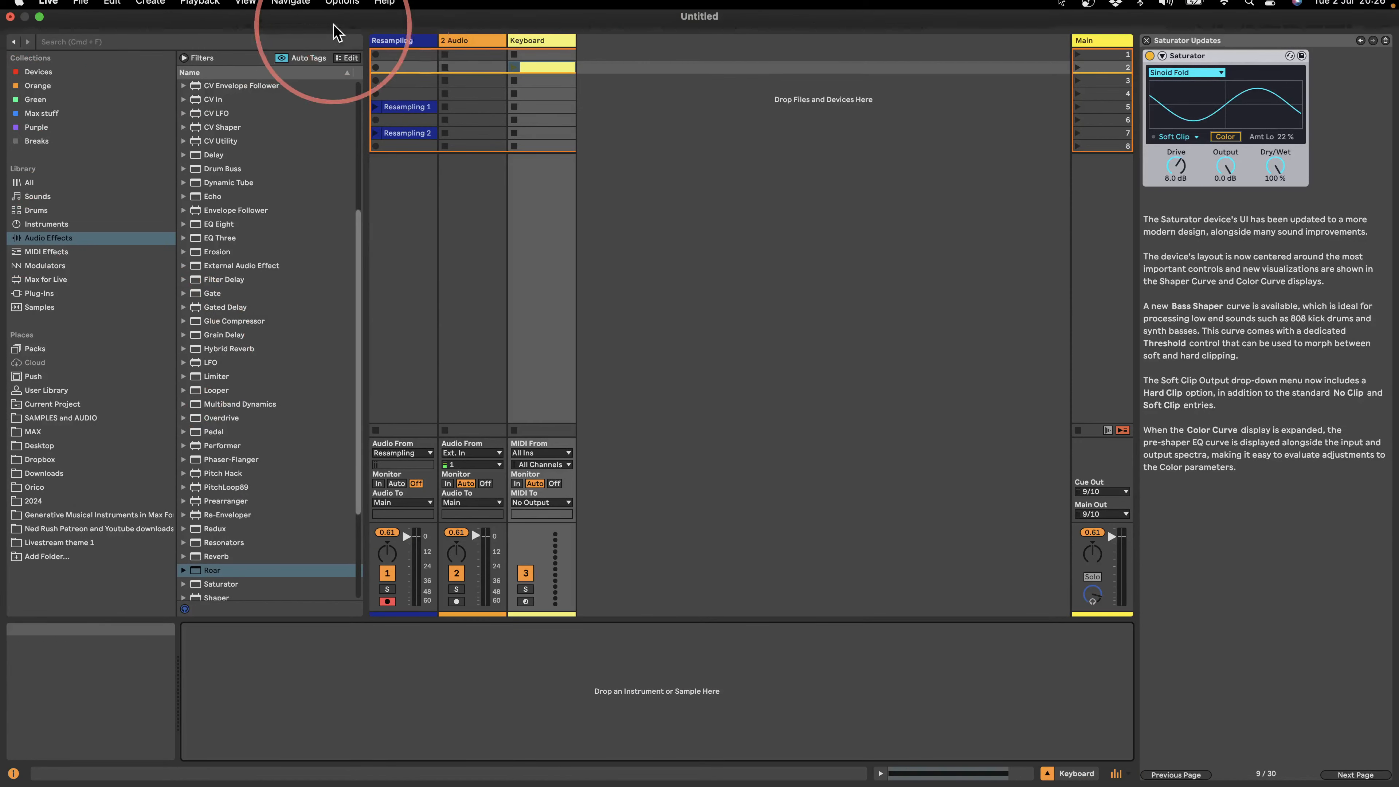
{"action": "left_click", "coordinate": [323, 17]}
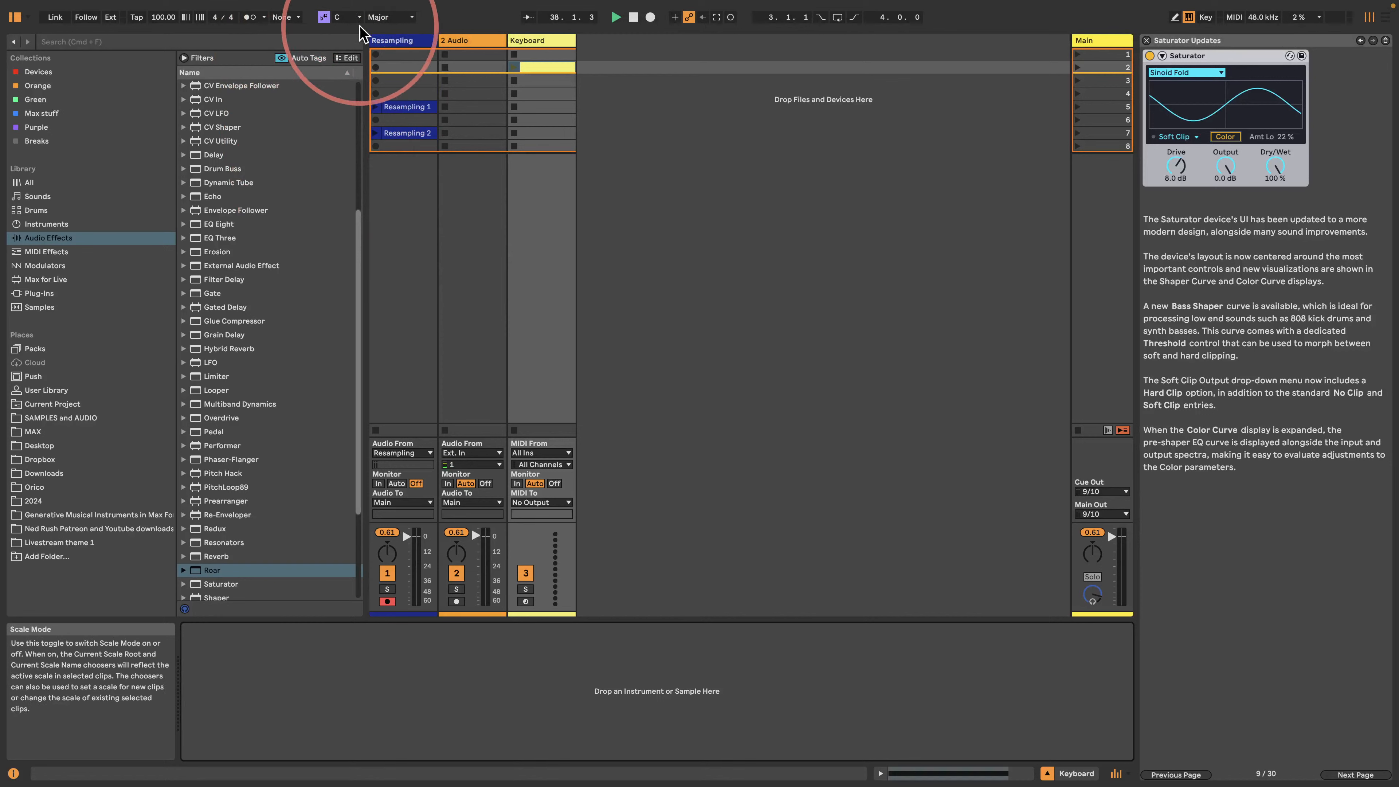
{"action": "left_click", "coordinate": [389, 17]}
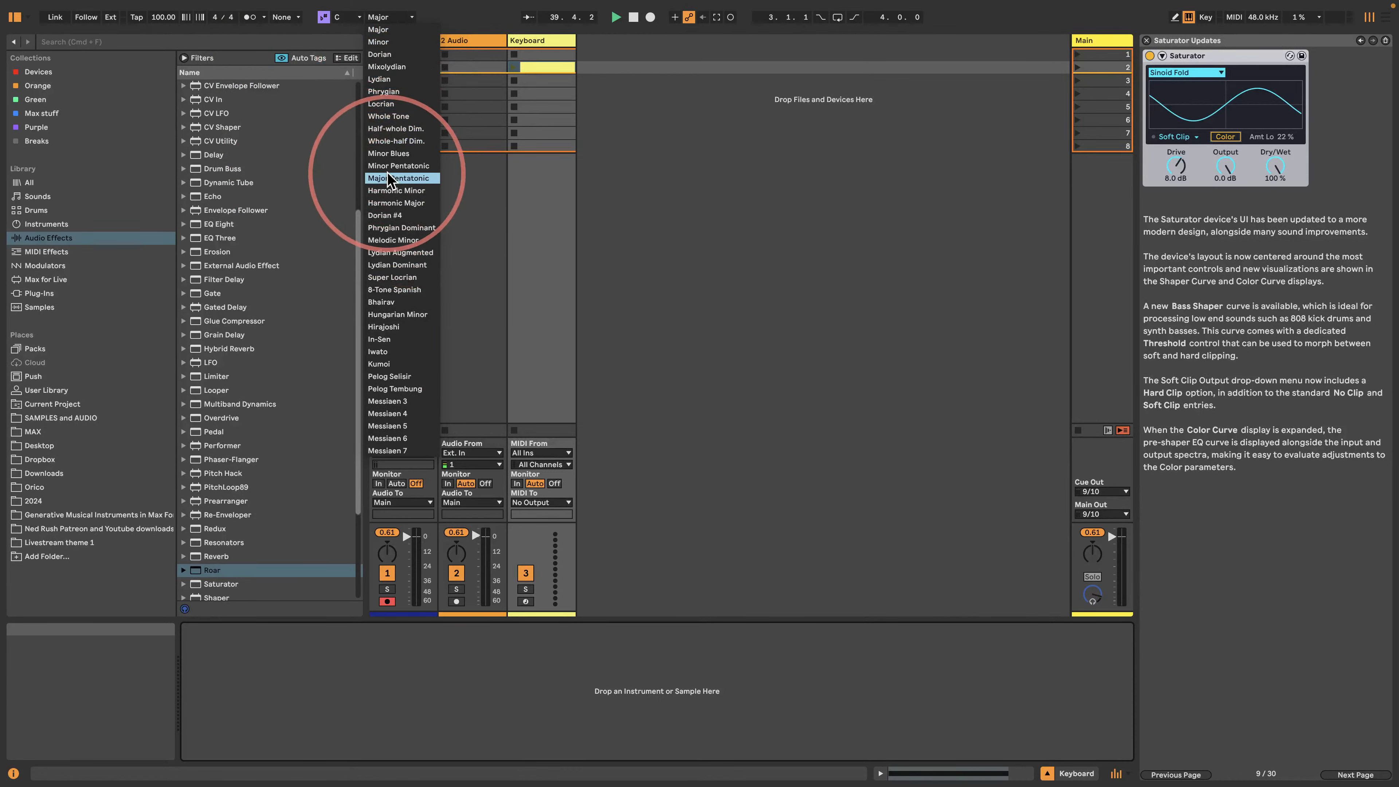
{"action": "left_click", "coordinate": [385, 190]}
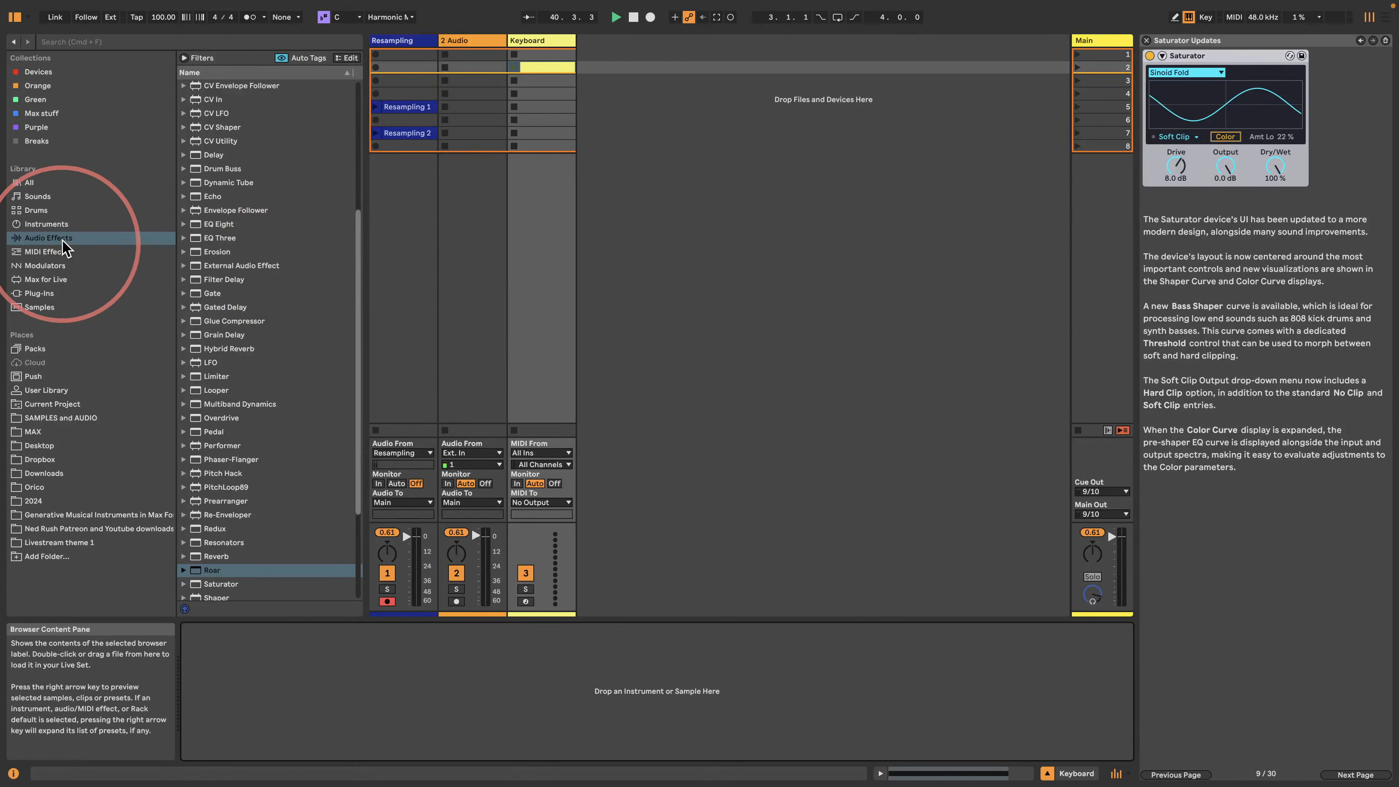
- Add the Chord MIDI effect to the Keyboard track and make it use the current scale
{"action": "left_click", "coordinate": [46, 251]}
{"action": "left_click_drag", "start_coordinate": [215, 113], "coordinate": [248, 700]}
{"action": "left_click", "coordinate": [337, 629]}
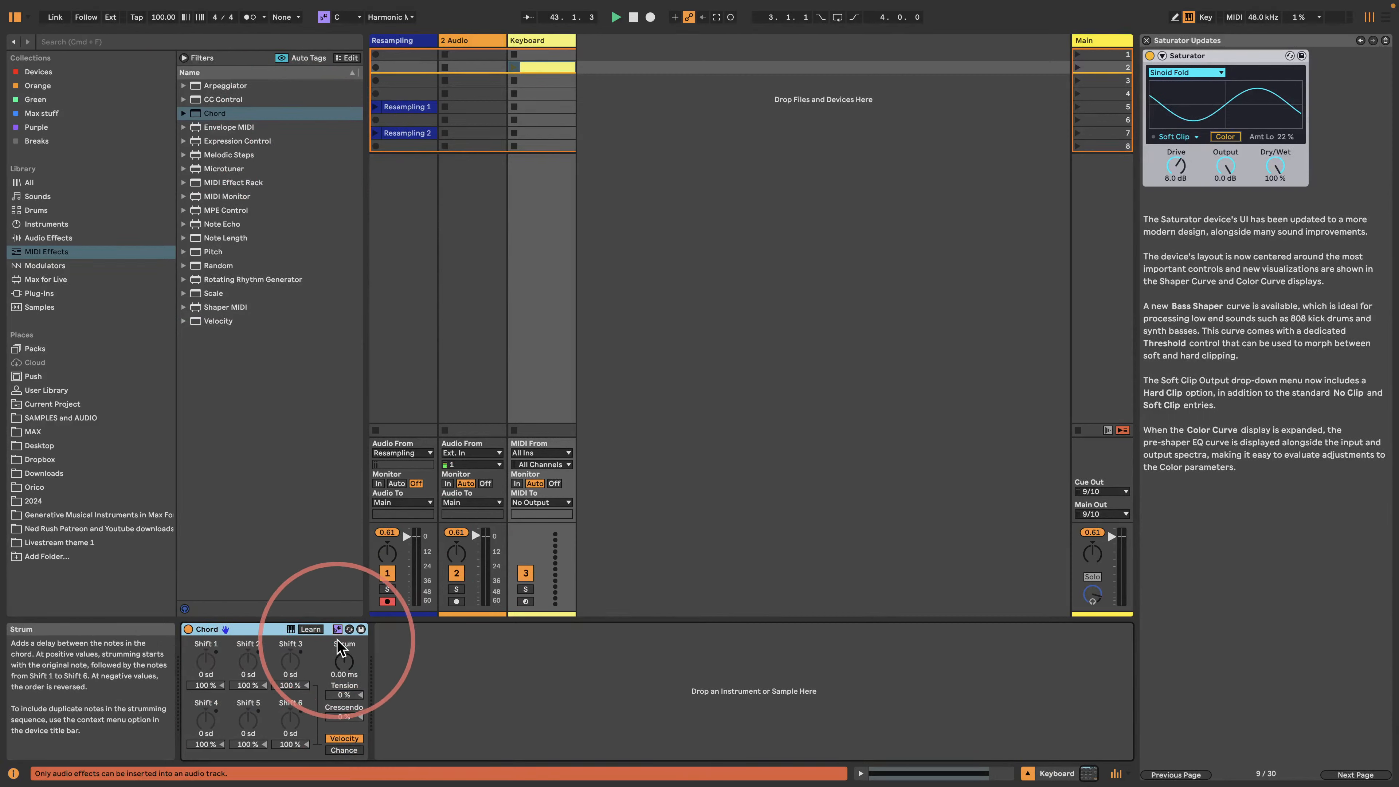
- Insert Random before Chord, using the current scale and a 52 % Chance, and add Arpeggiator after Chord
{"action": "left_click_drag", "start_coordinate": [218, 265], "coordinate": [184, 711]}
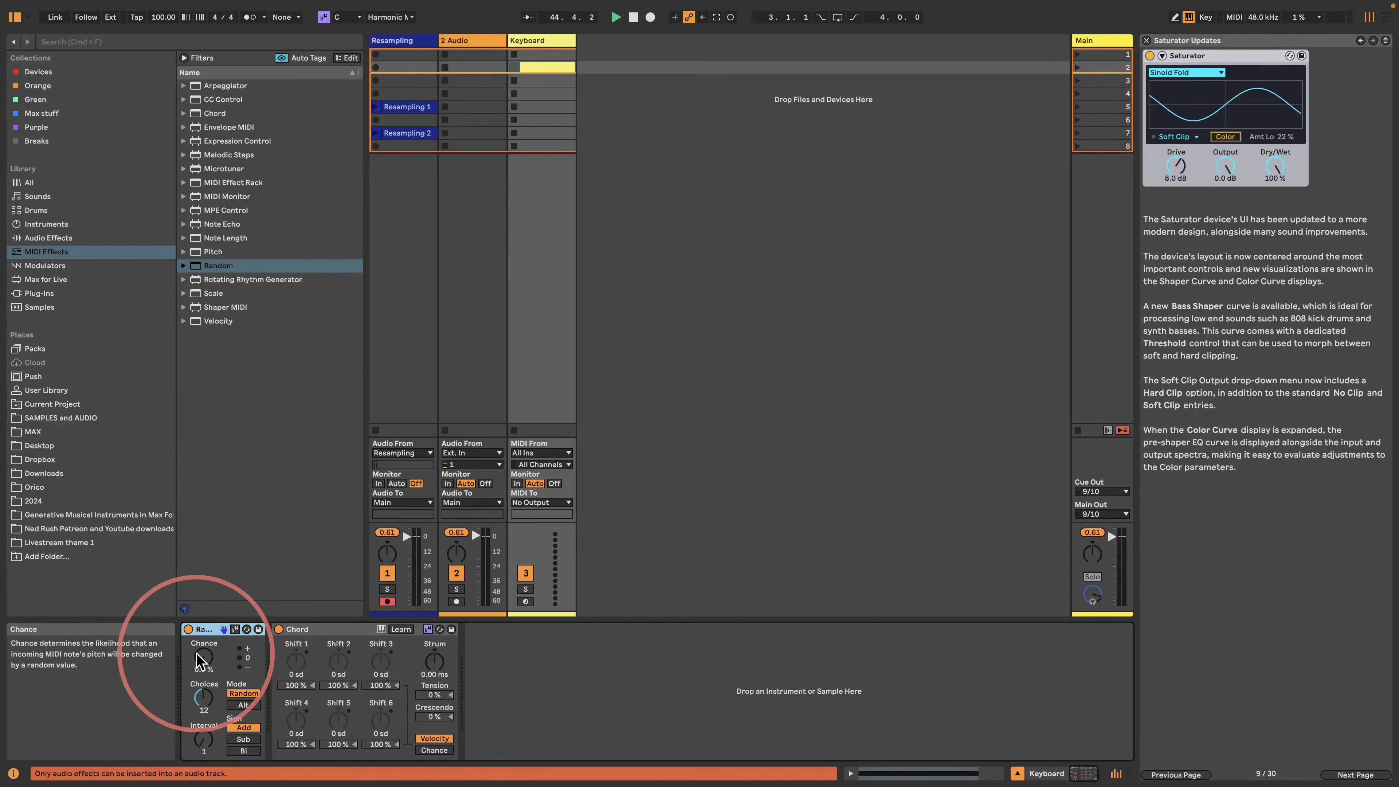
{"action": "left_click_drag", "start_coordinate": [209, 677], "coordinate": [206, 661]}
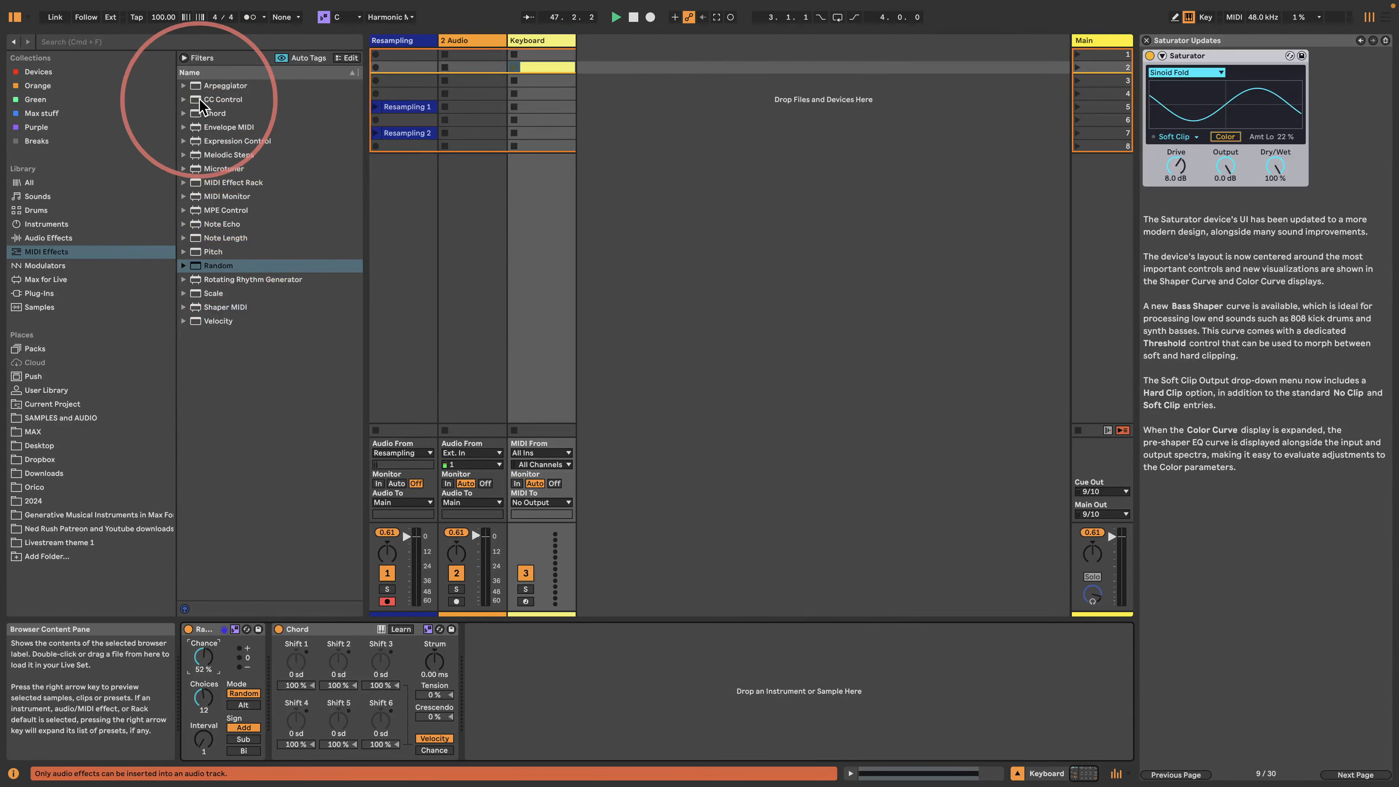
{"action": "left_click_drag", "start_coordinate": [217, 86], "coordinate": [556, 710]}
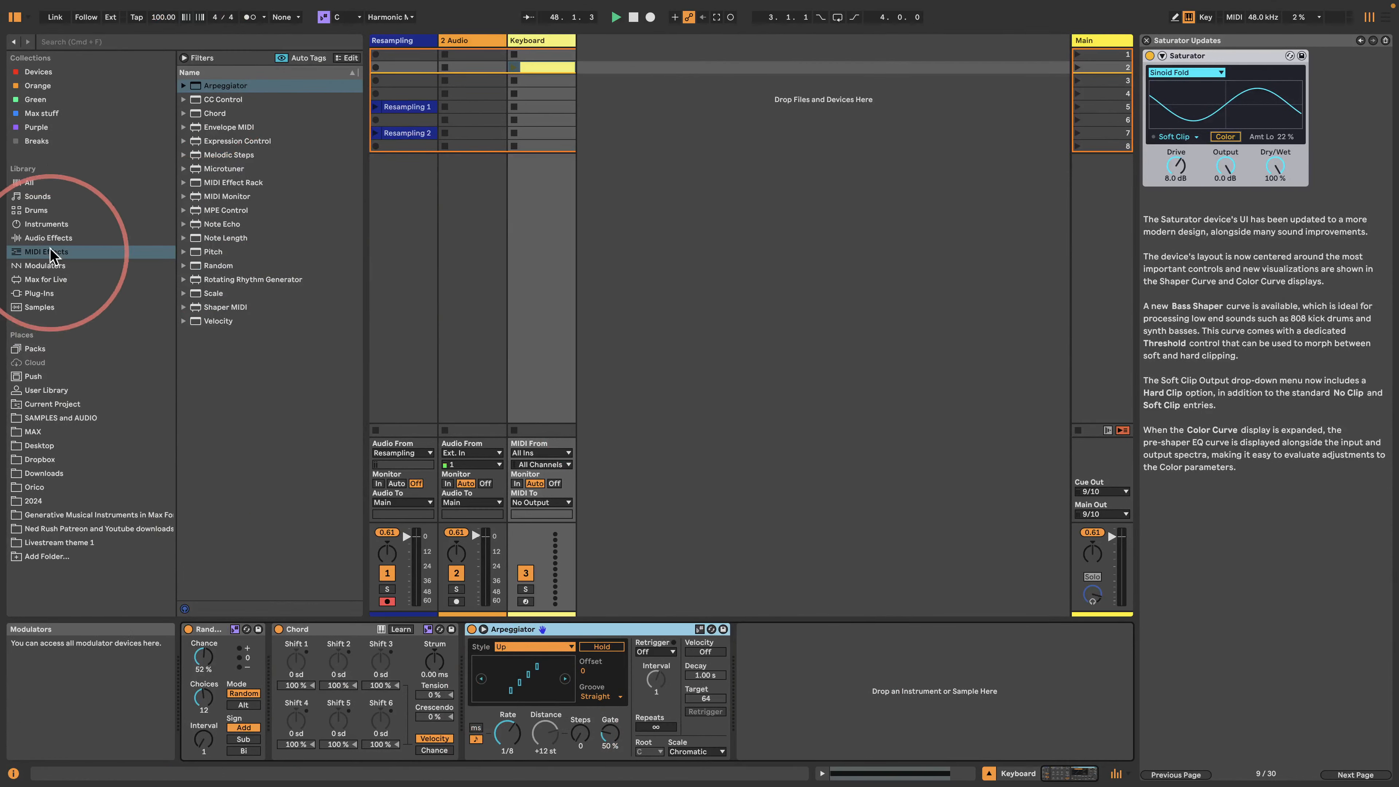
- Load the Electric instrument after the Arpeggiator and launch the Keyboard track's clip
{"action": "left_click", "coordinate": [47, 224]}
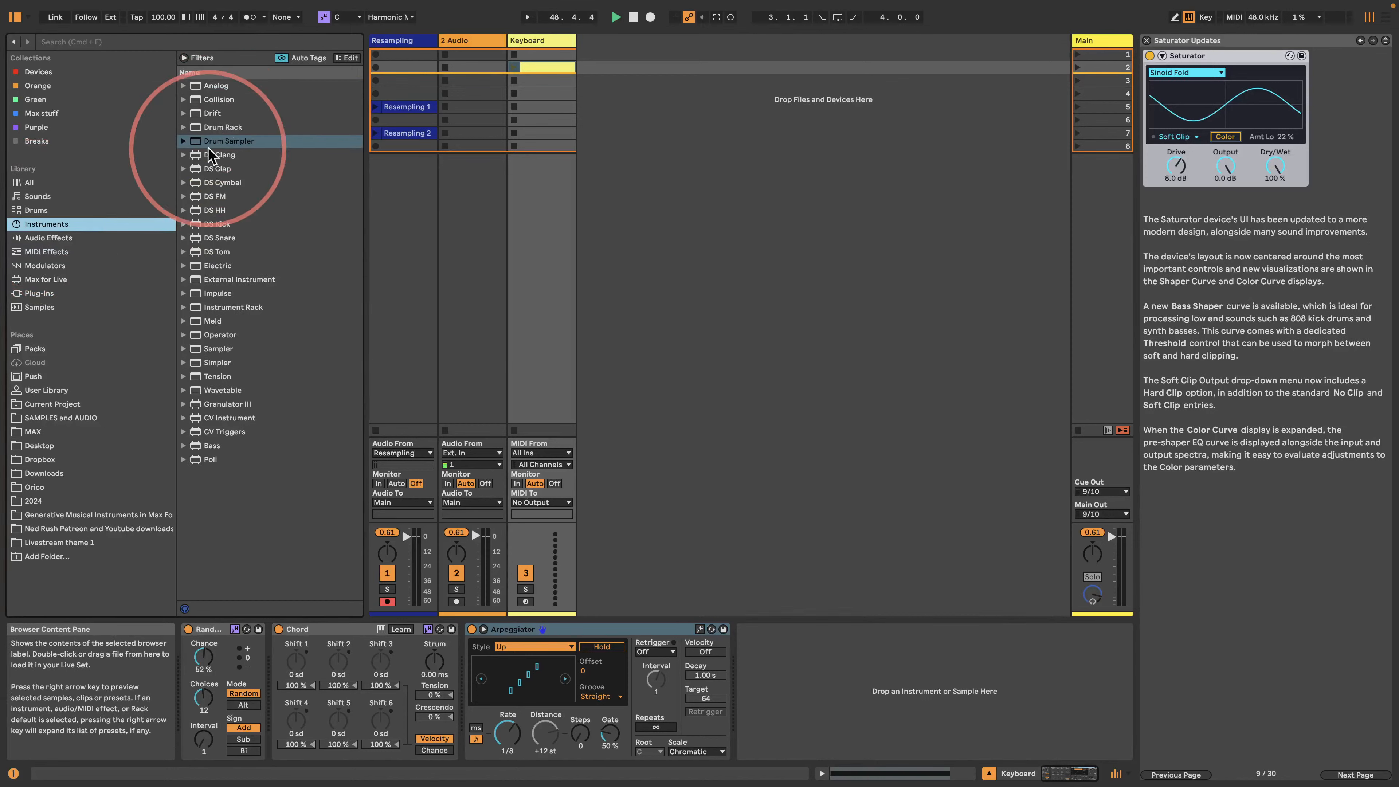
{"action": "left_click_drag", "start_coordinate": [217, 266], "coordinate": [908, 711]}
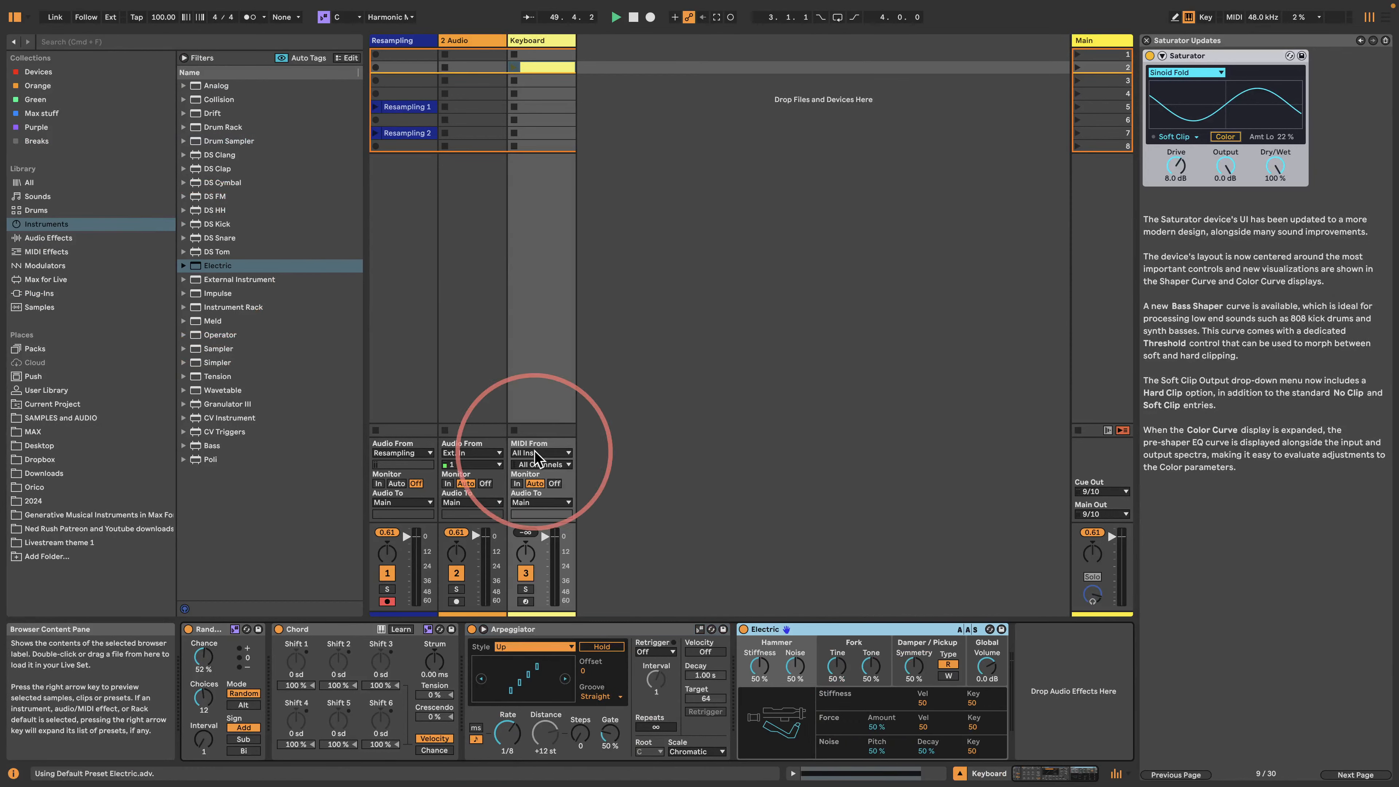
{"action": "left_click", "coordinate": [513, 66]}
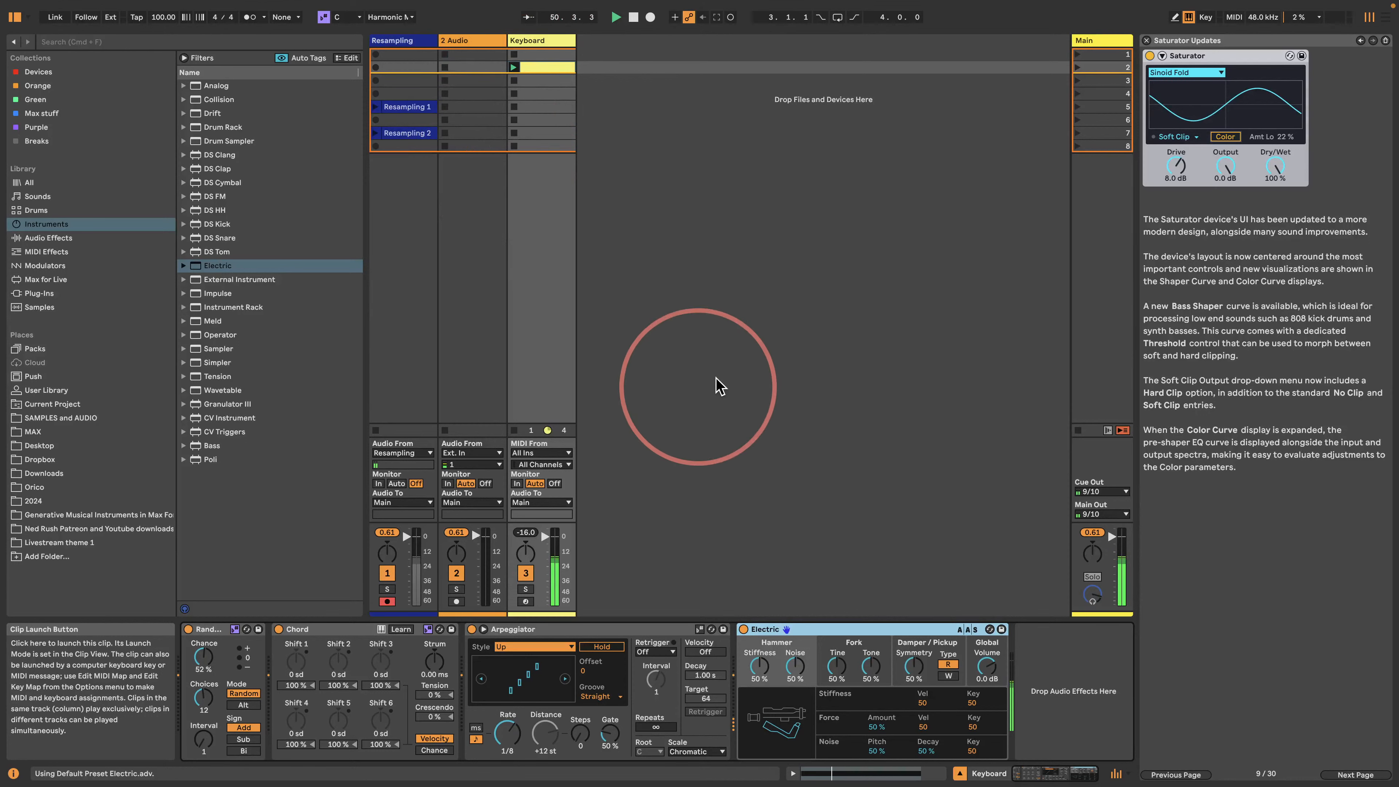
- Set the Arpeggiator's Rate to 1/16 and Random's Chance to 100 %
{"action": "left_click_drag", "start_coordinate": [501, 732], "coordinate": [502, 741]}
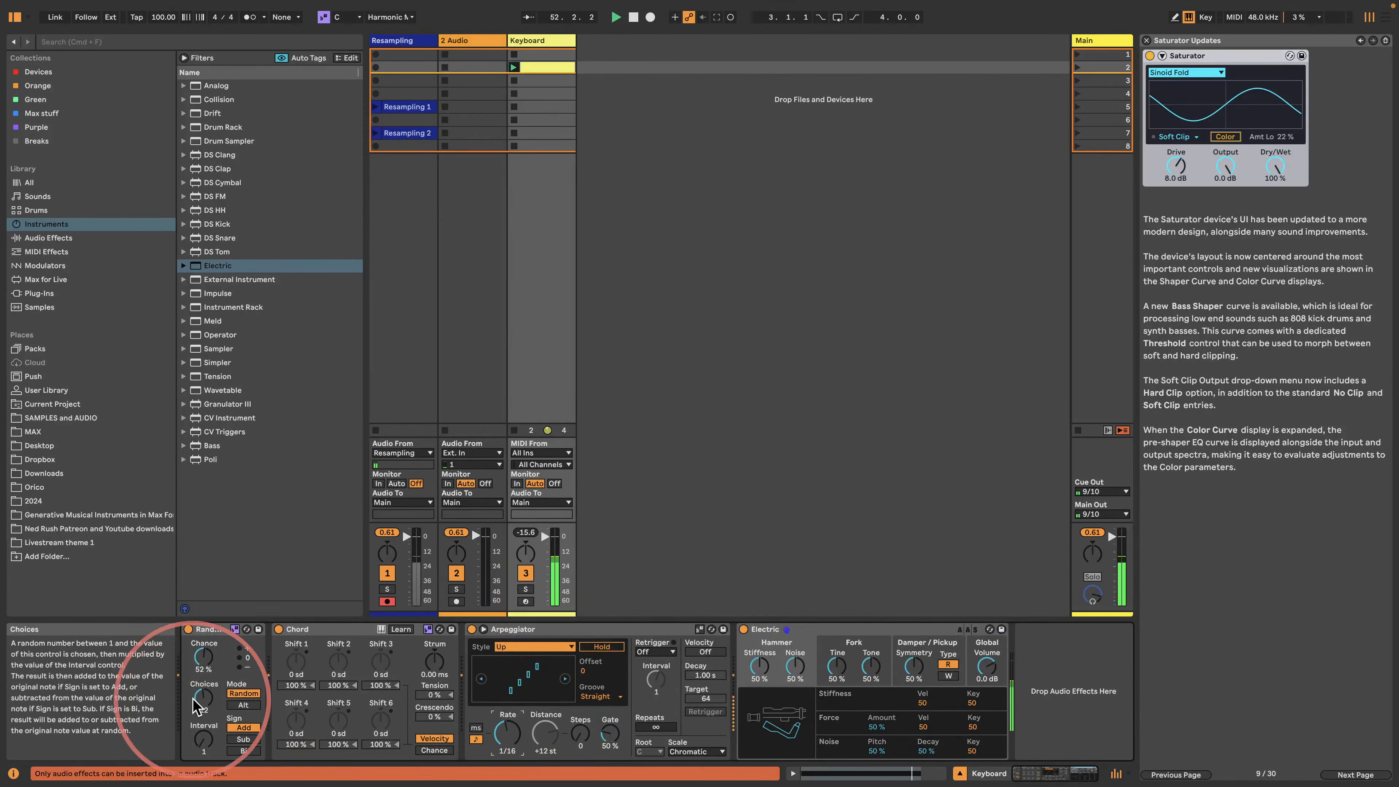
{"action": "left_click_drag", "start_coordinate": [203, 657], "coordinate": [203, 627]}
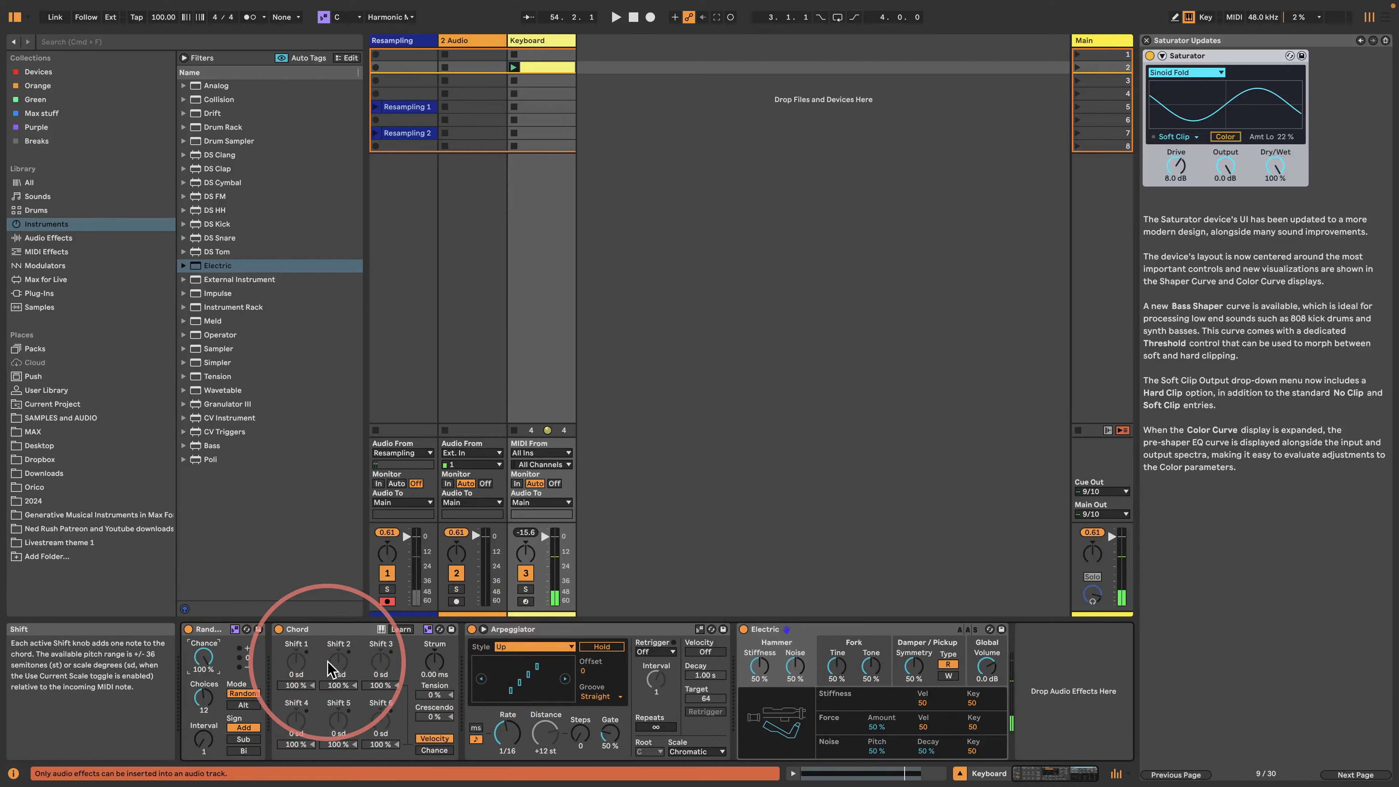
- Set Chord's Shift 1 to +4 sd, Shift 2 to +10 sd, Shift 3 to +7 sd and Shift 4 to +6 sd, and start playback
{"action": "left_click_drag", "start_coordinate": [296, 660], "coordinate": [295, 650]}
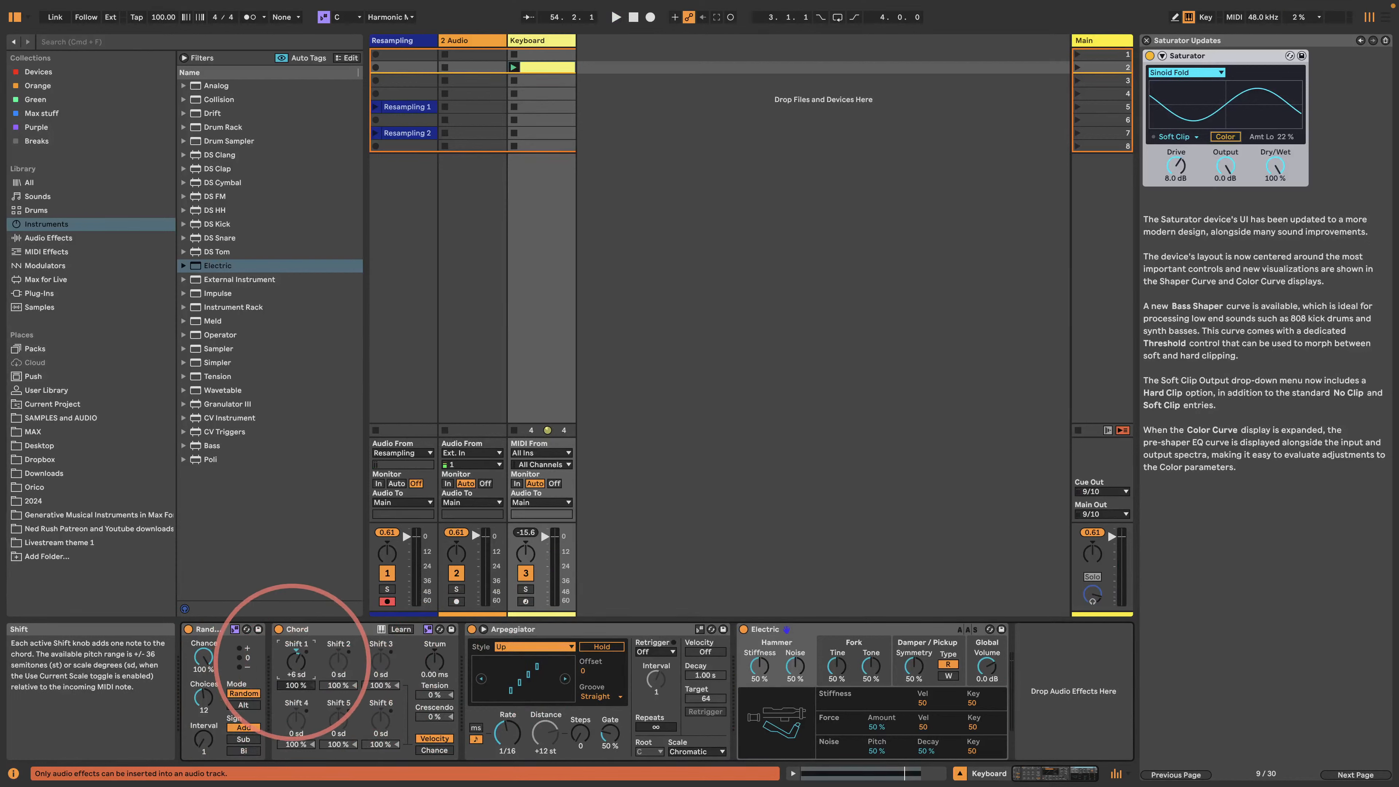
{"action": "left_click_drag", "start_coordinate": [380, 661], "coordinate": [381, 649]}
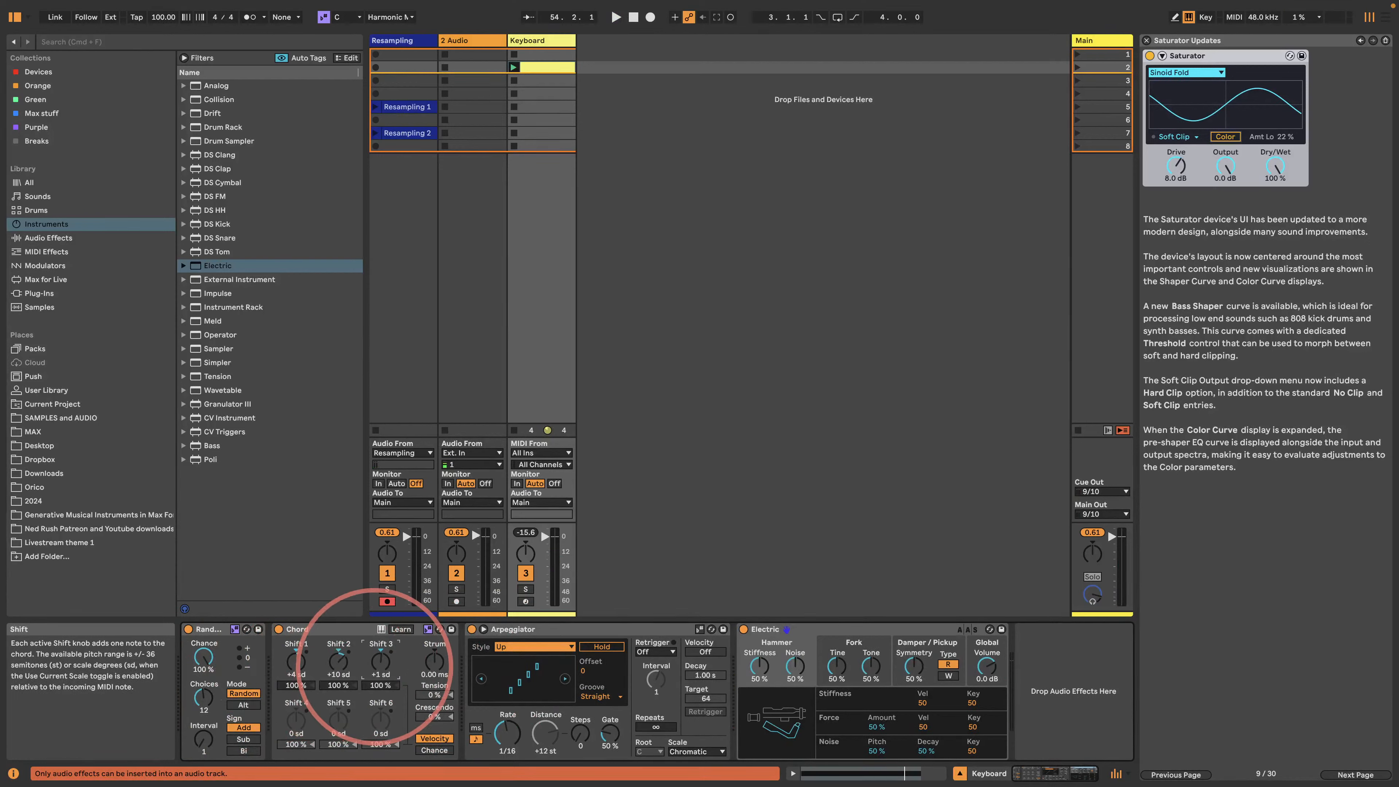
{"action": "left_click_drag", "start_coordinate": [295, 726], "coordinate": [296, 716]}
{"action": "key", "text": "space"}
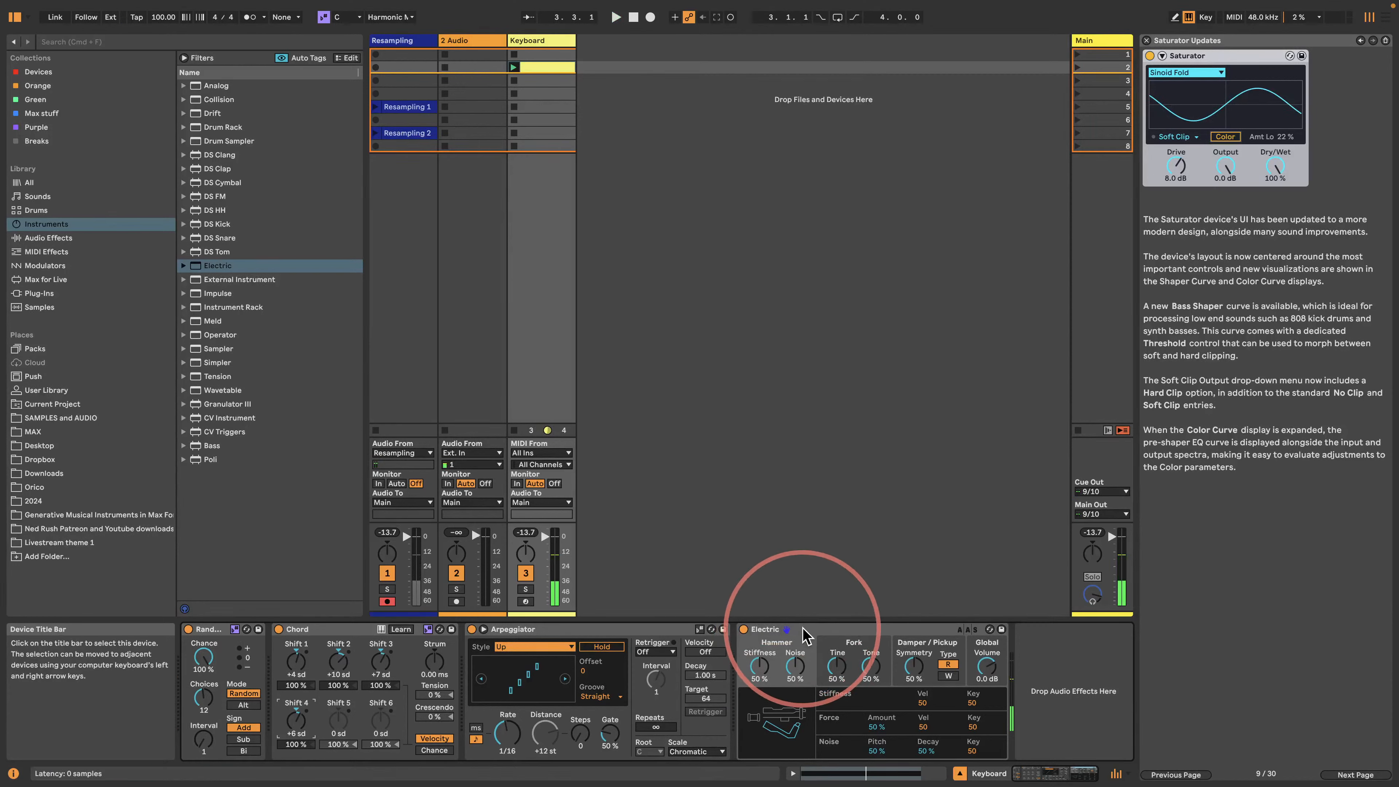
- Set the Arpeggiator's Gate to 94 % during playback, stop the transport, and delete the Electric instrument
{"action": "key", "text": "space"}
{"action": "left_click_drag", "start_coordinate": [608, 740], "coordinate": [608, 739]}
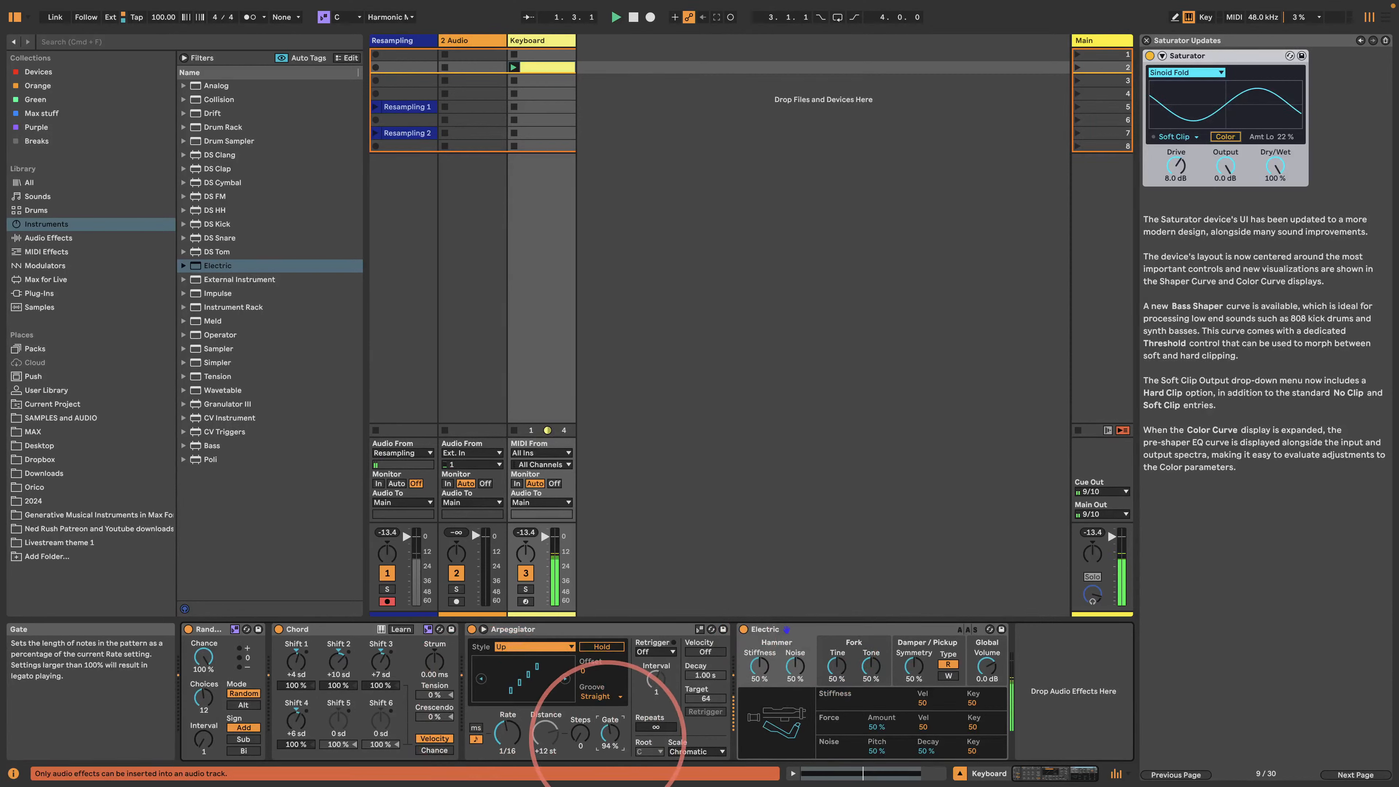
{"action": "key", "text": "space"}
{"action": "left_click", "coordinate": [791, 629]}
{"action": "key", "text": "Delete"}
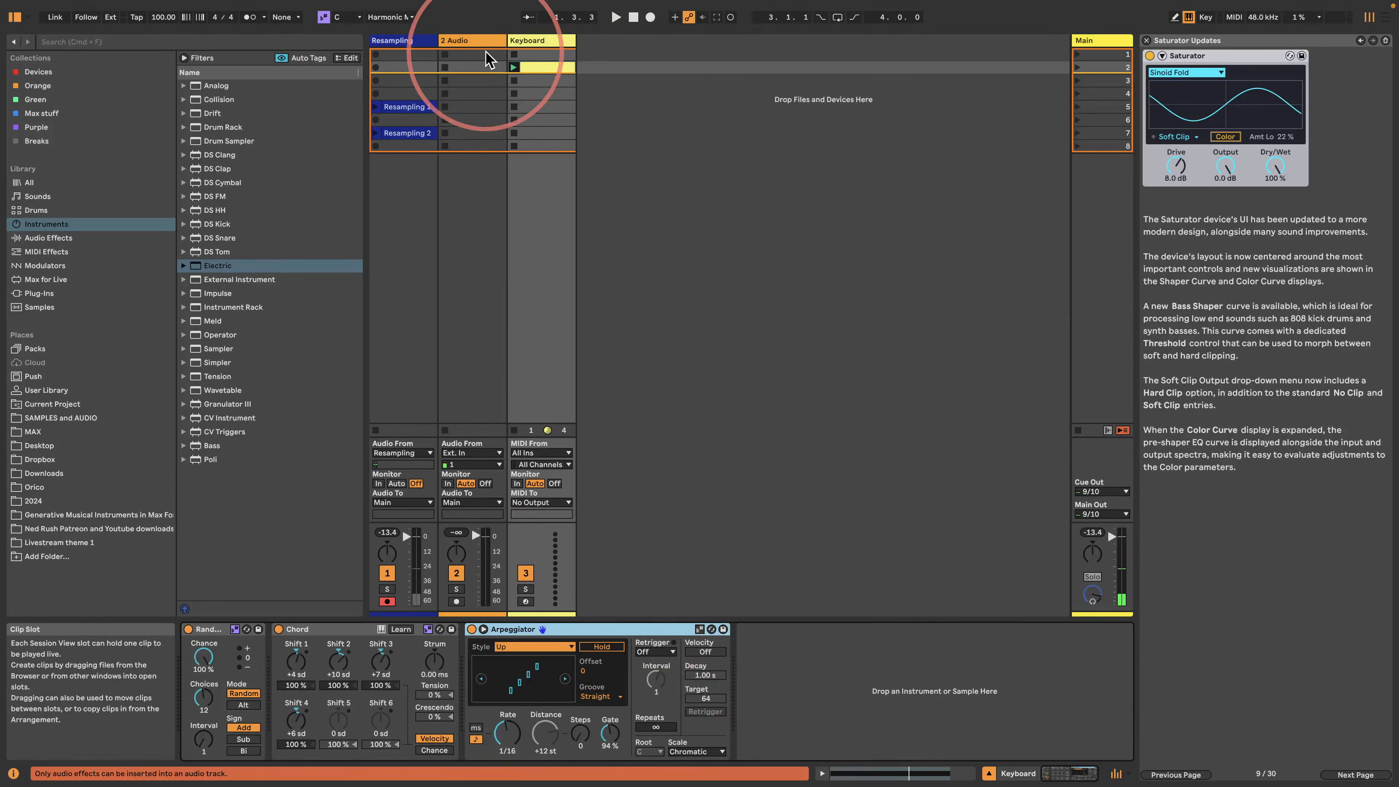
- Show the audio track's devices, set its monitoring to In, and raise Auto Shift's Dry/Wet to 100 %
{"action": "double_click", "coordinate": [468, 41]}
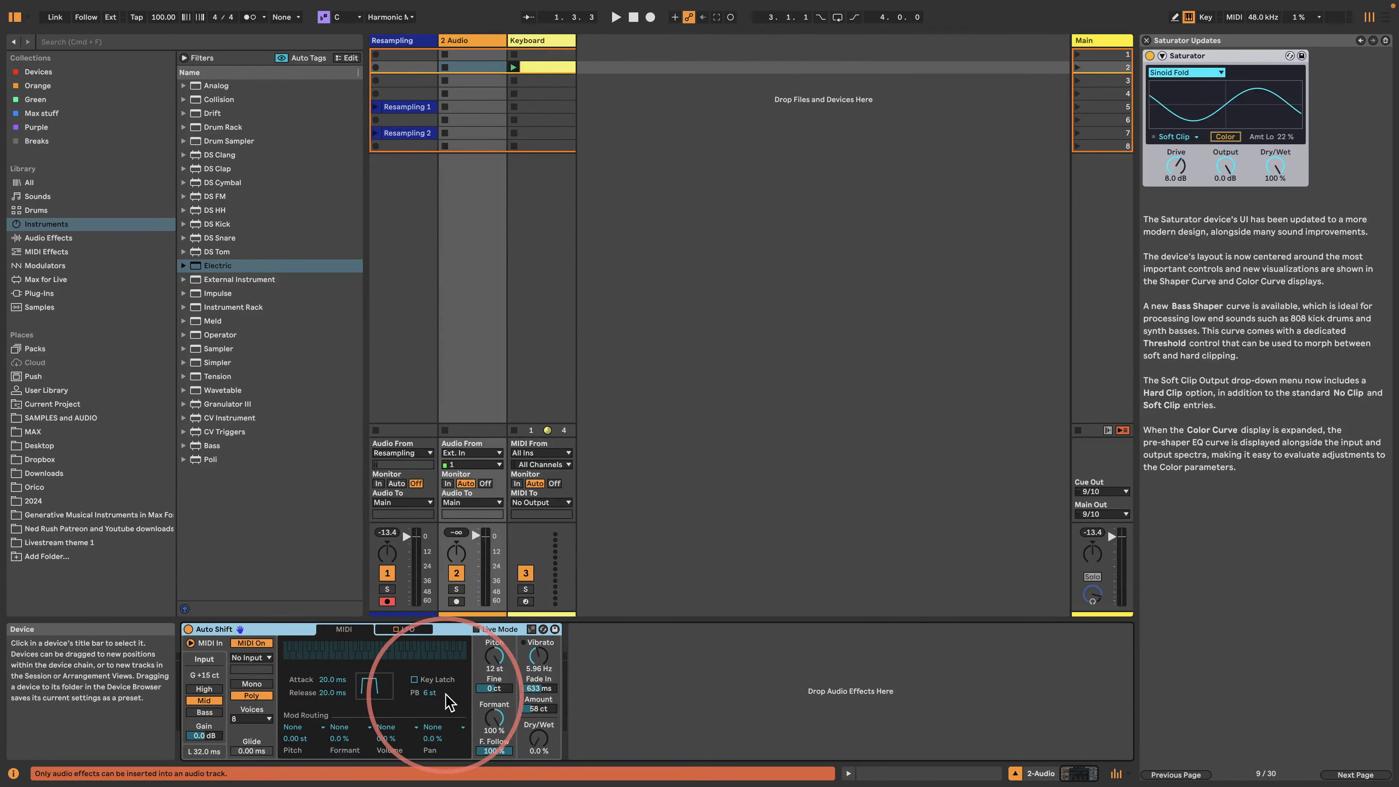
{"action": "left_click", "coordinate": [447, 483]}
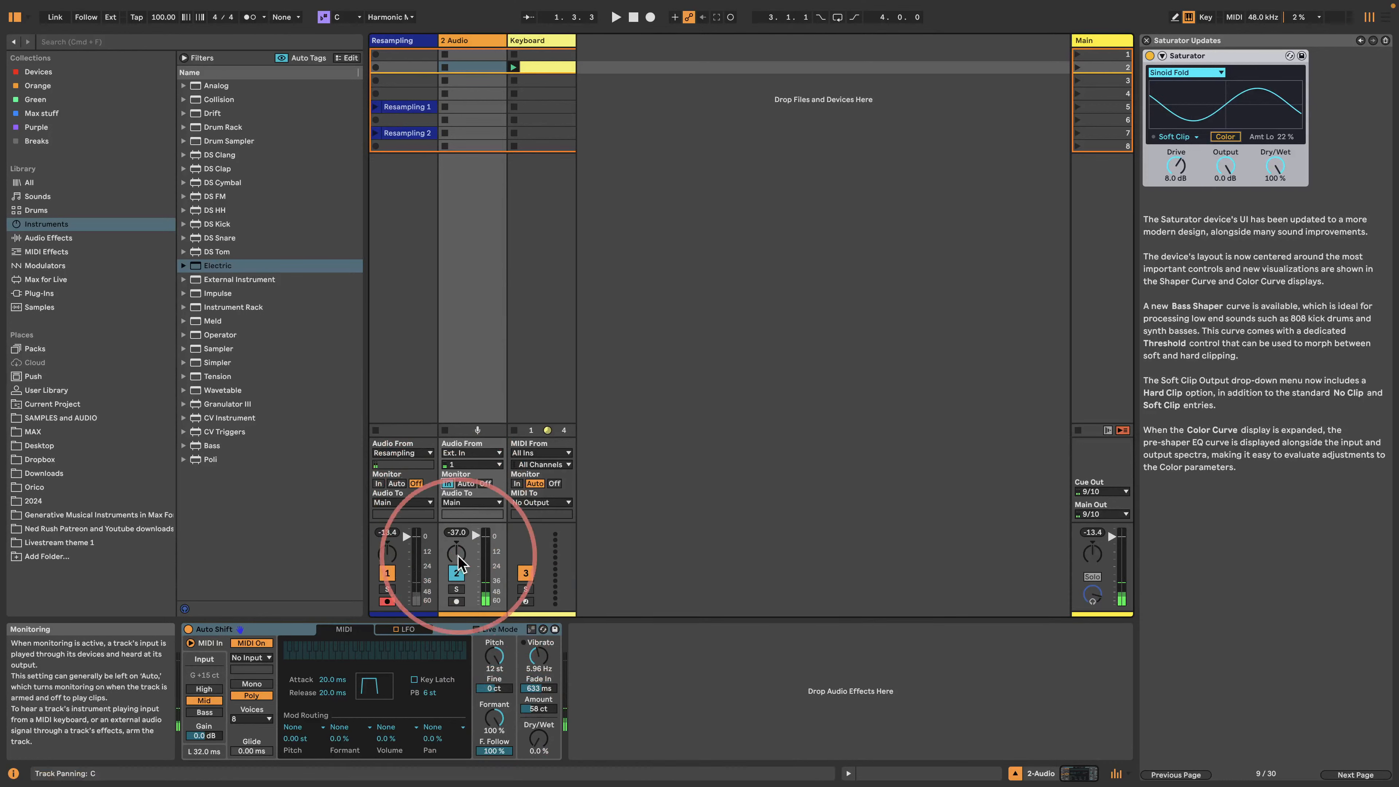
{"action": "left_click_drag", "start_coordinate": [540, 741], "coordinate": [540, 733]}
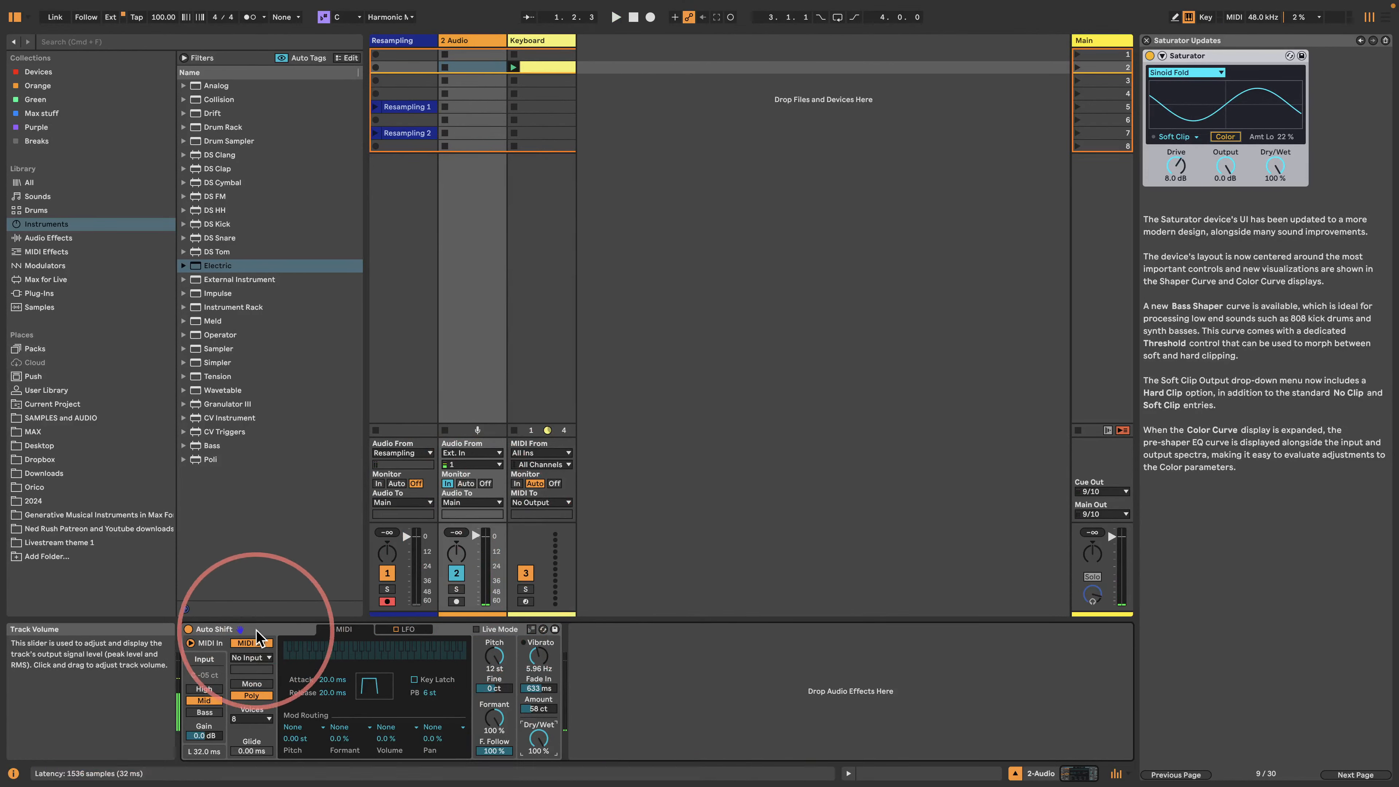
- Select the Keyboard track as Auto Shift's MIDI source, tapped Post Mixer, keeping MIDI control on
{"action": "left_click", "coordinate": [251, 643]}
{"action": "left_click", "coordinate": [251, 658]}
{"action": "left_click", "coordinate": [247, 680]}
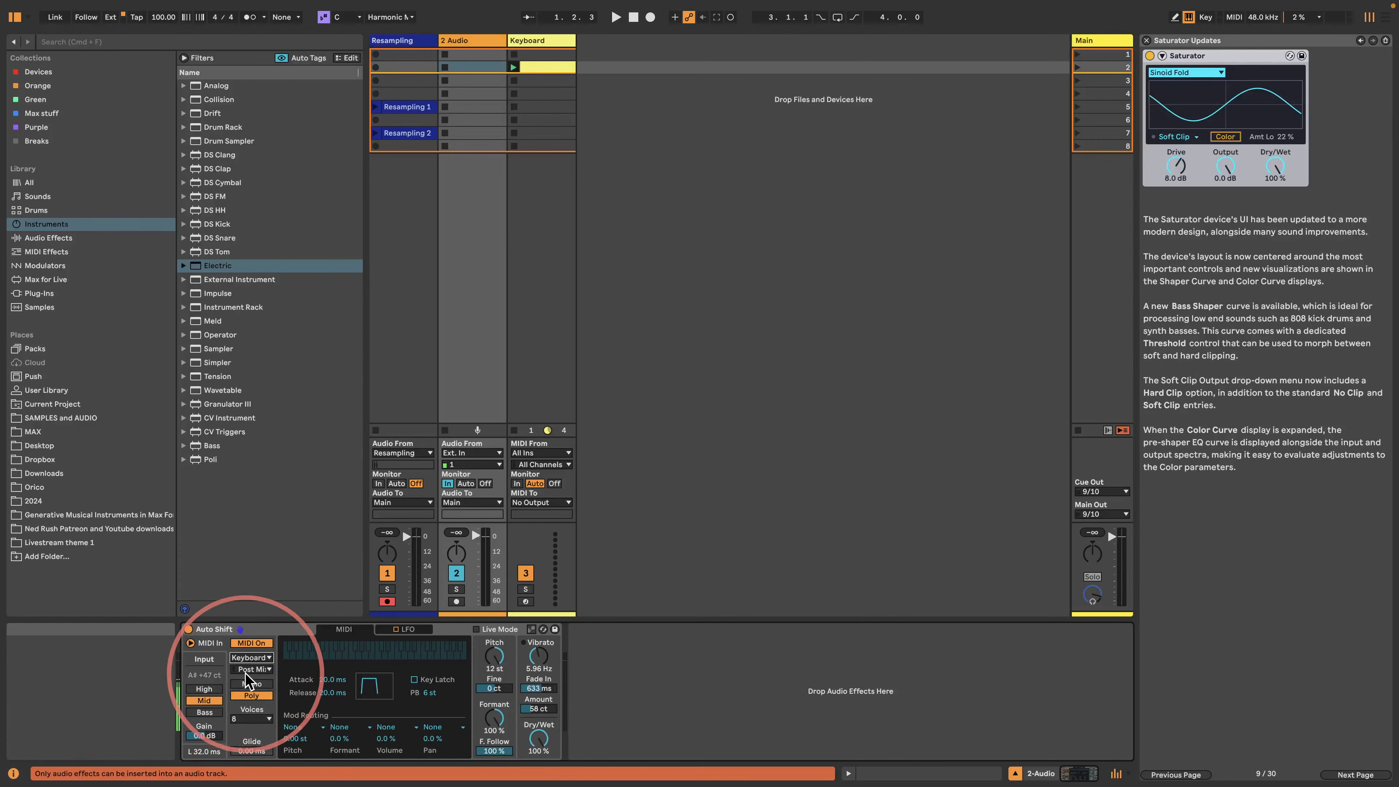
- Start playback and set Auto Shift's Pitch to 0 st, Formant to 0 %, Attack to 54.9 ms and Release to 280 ms
{"action": "key", "text": "space"}
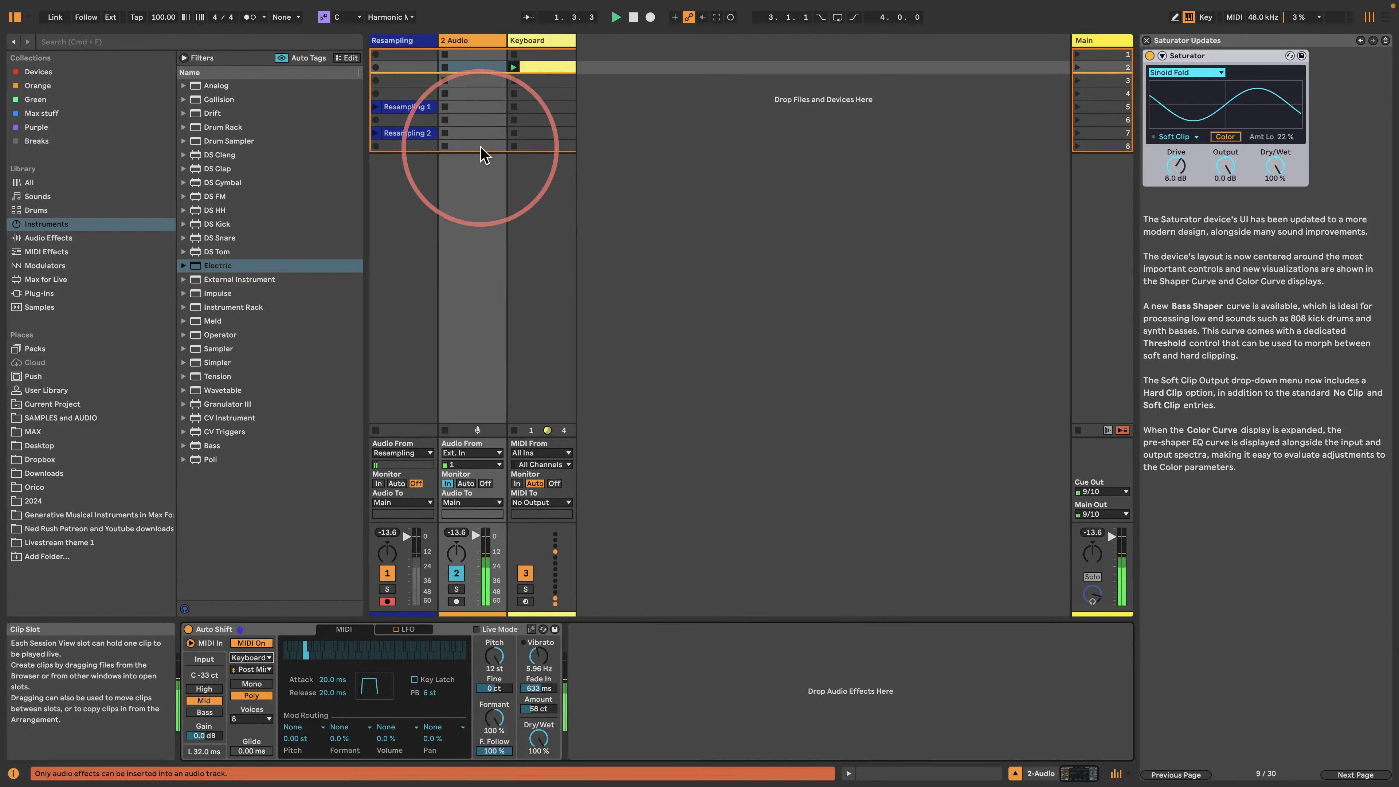
{"action": "double_click", "coordinate": [495, 656]}
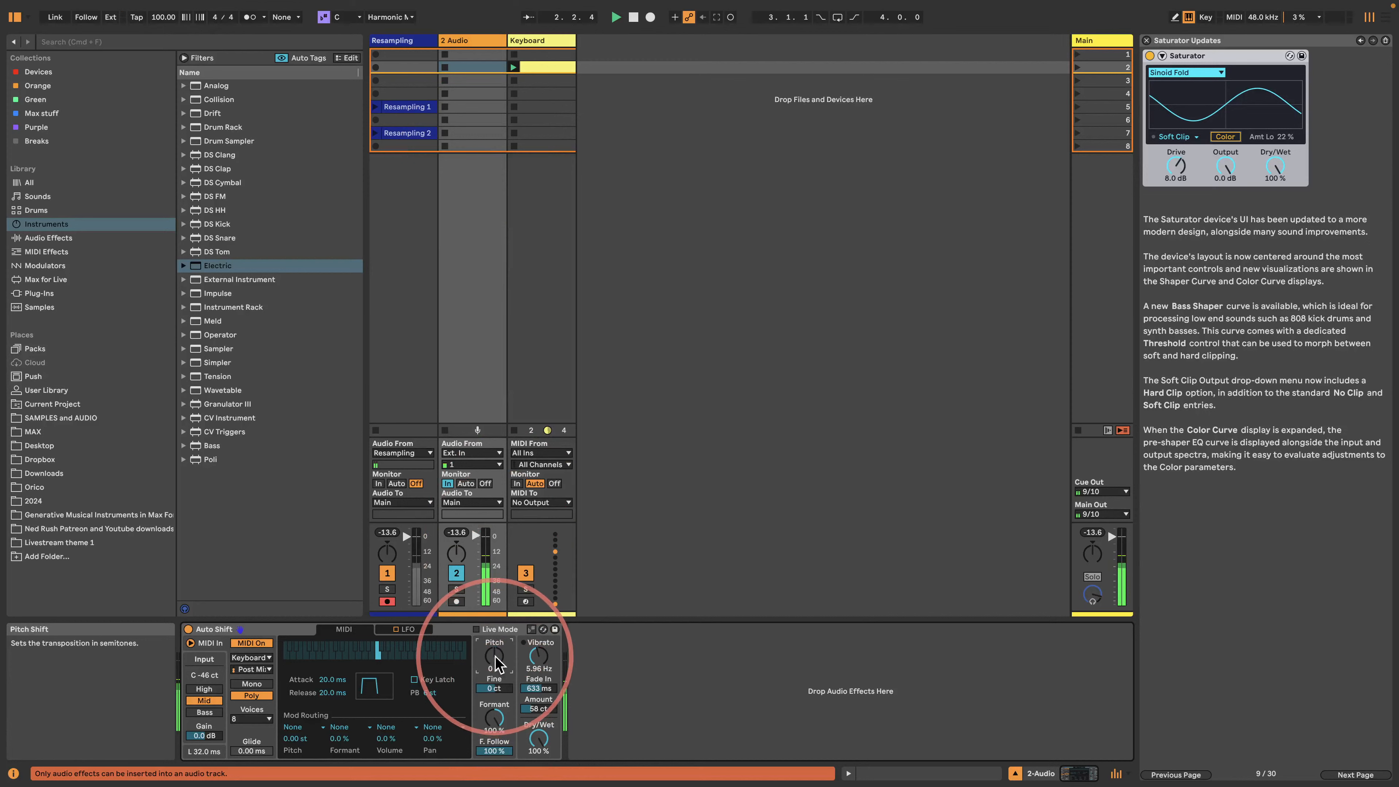
{"action": "double_click", "coordinate": [493, 717]}
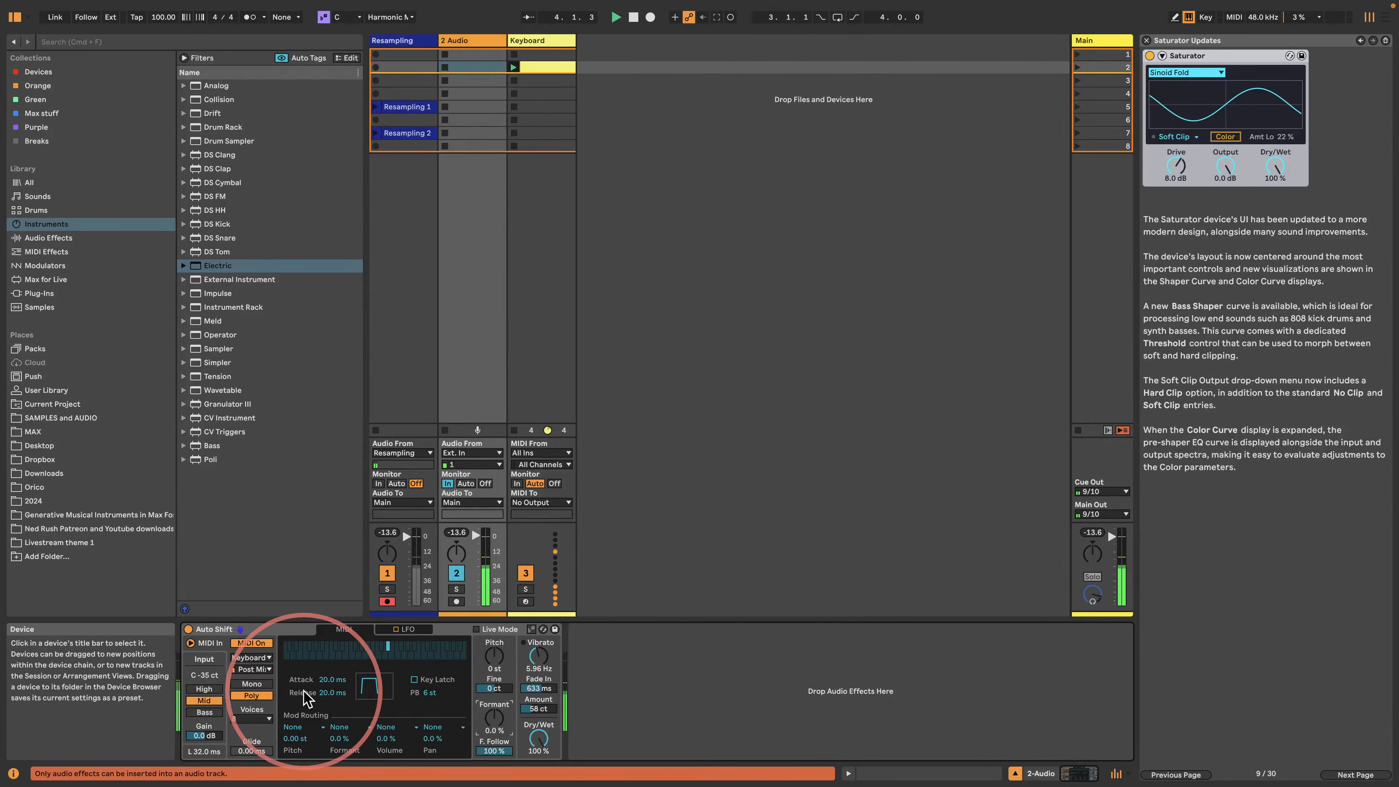
{"action": "mouse_move", "coordinate": [325, 693]}
{"action": "left_mouse_down"}
{"action": "mouse_move", "coordinate": [327, 673]}
{"action": "mouse_move", "coordinate": [329, 687]}
{"action": "left_mouse_up"}
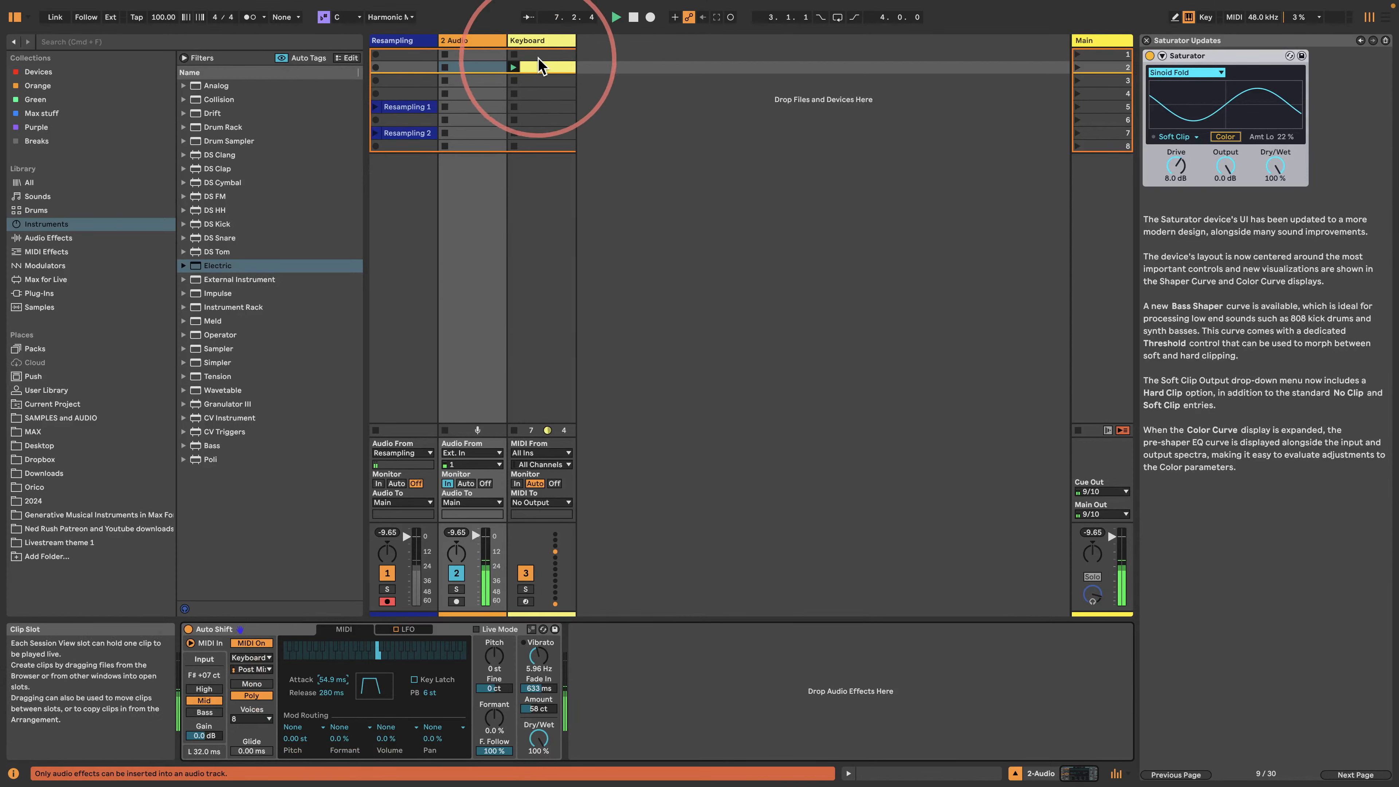
- Transpose the long C2 note in the Keyboard track's clip down one octave to C1
{"action": "left_click", "coordinate": [540, 68]}
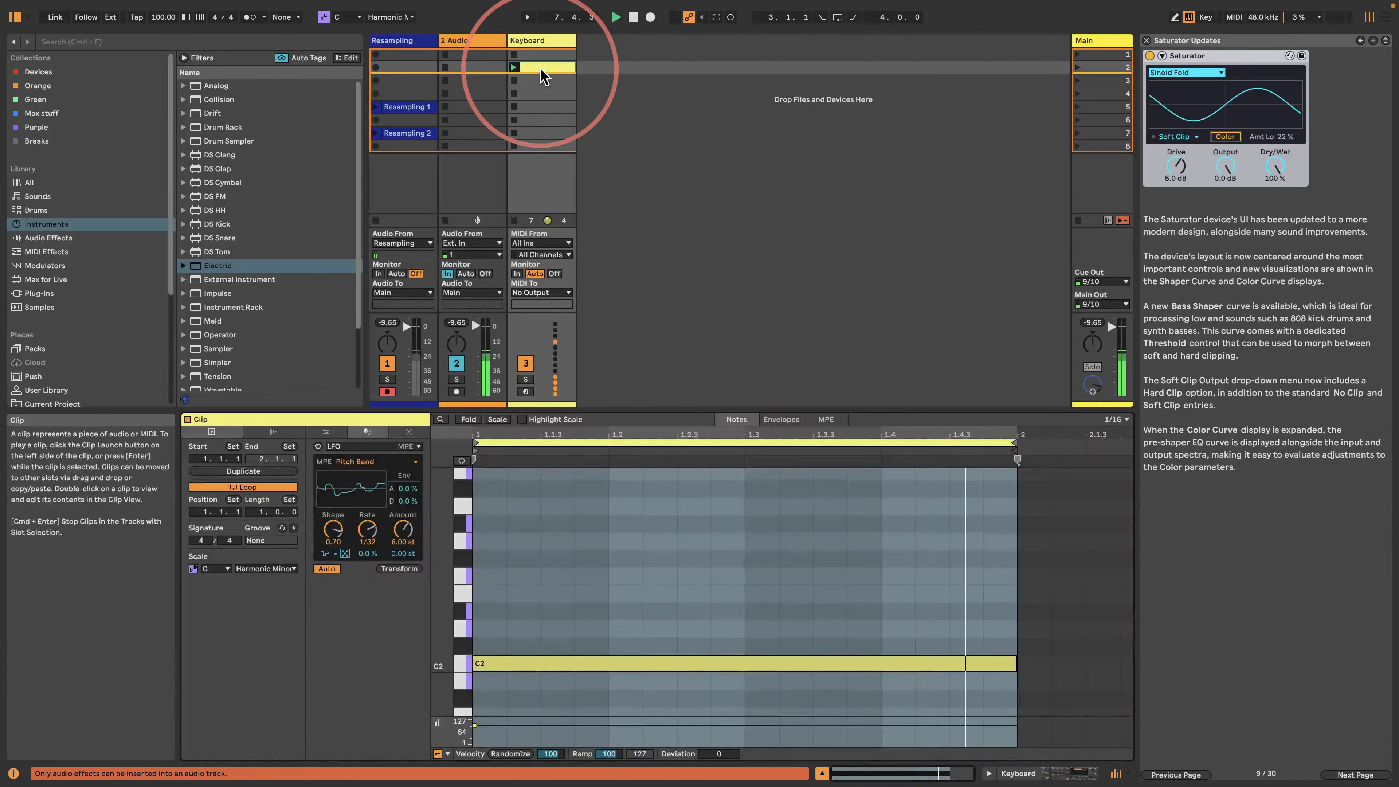
{"action": "left_click", "coordinate": [494, 664]}
{"action": "scroll", "coordinate": [488, 608], "scroll_direction": "down", "scroll_amount": 3}
{"action": "key", "text": "shift+Down"}
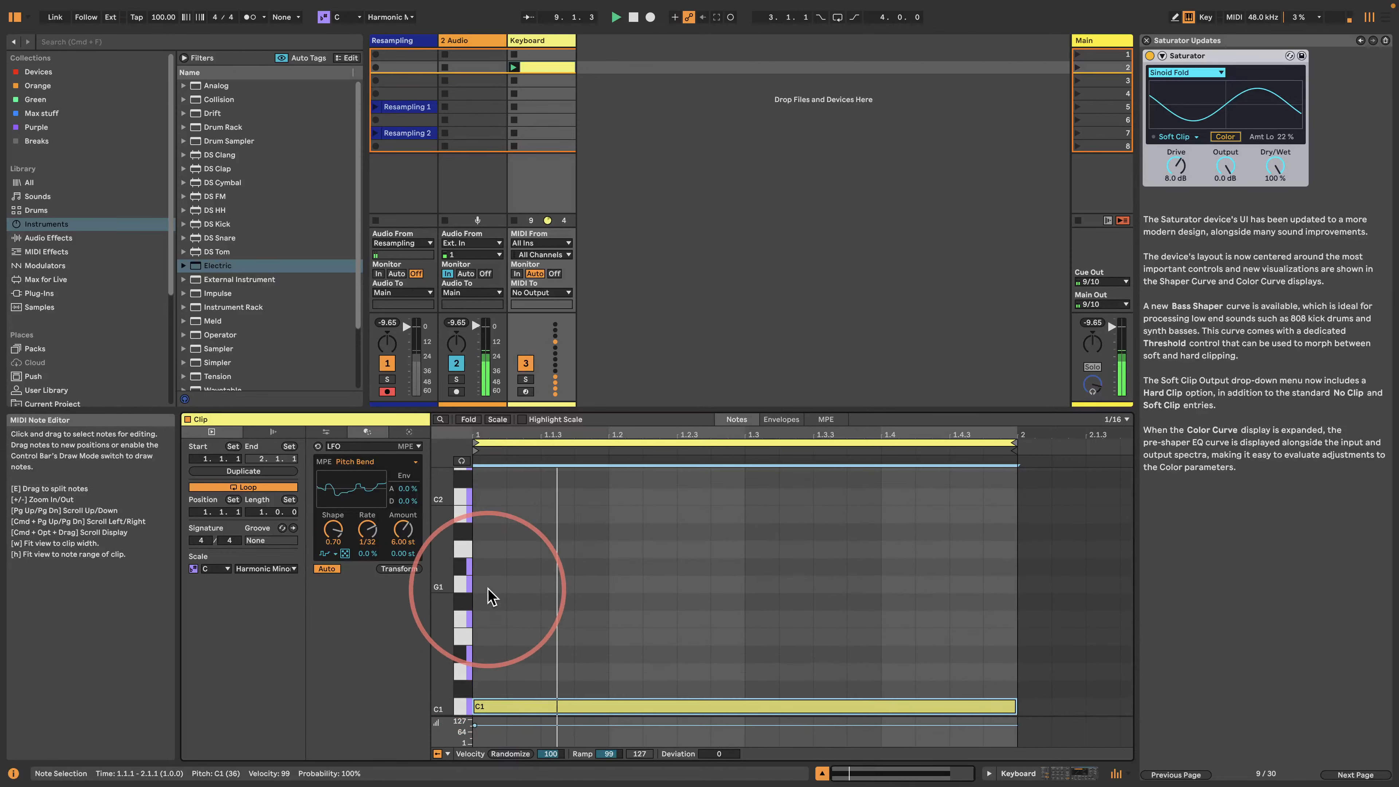
{"action": "key", "text": "shift+Up"}
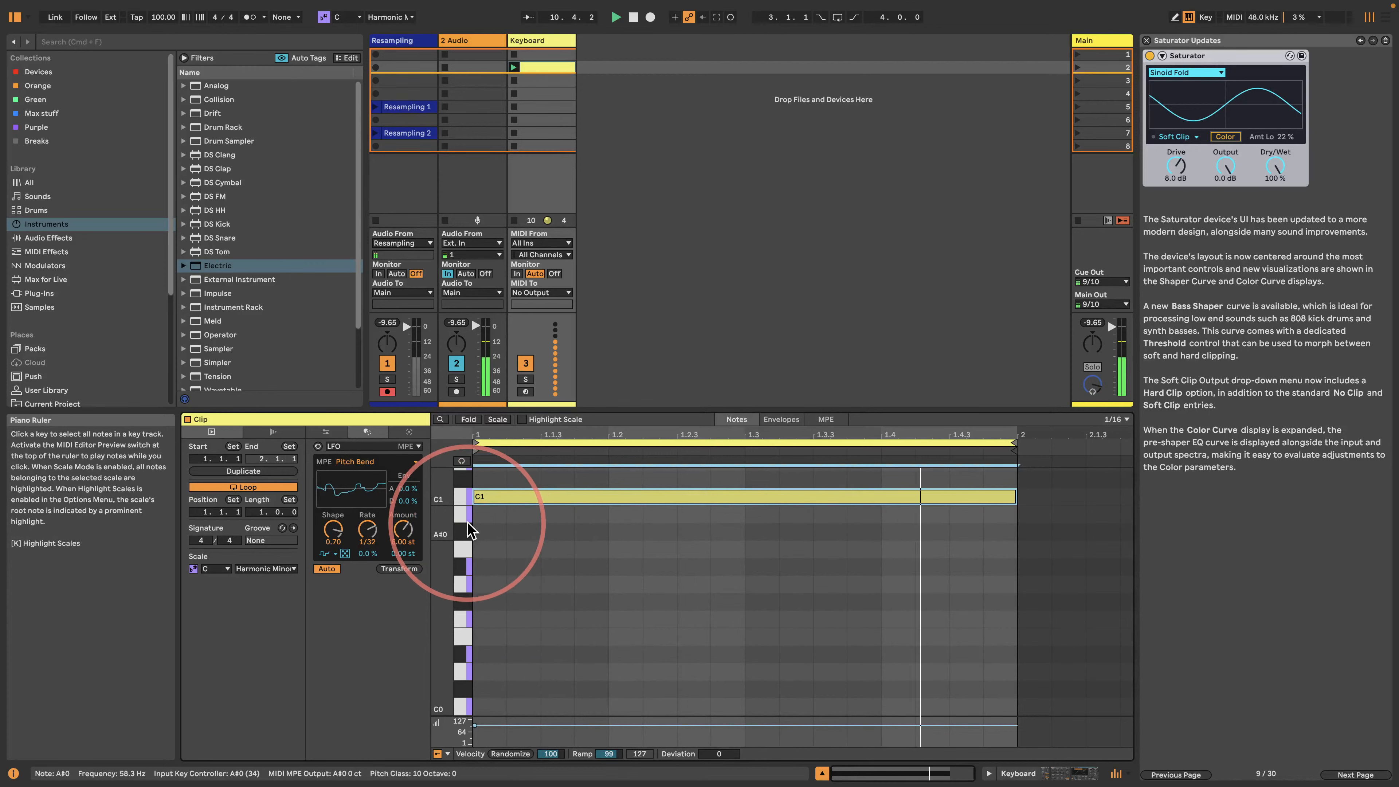
{"action": "left_click_drag", "start_coordinate": [439, 511], "coordinate": [439, 543]}
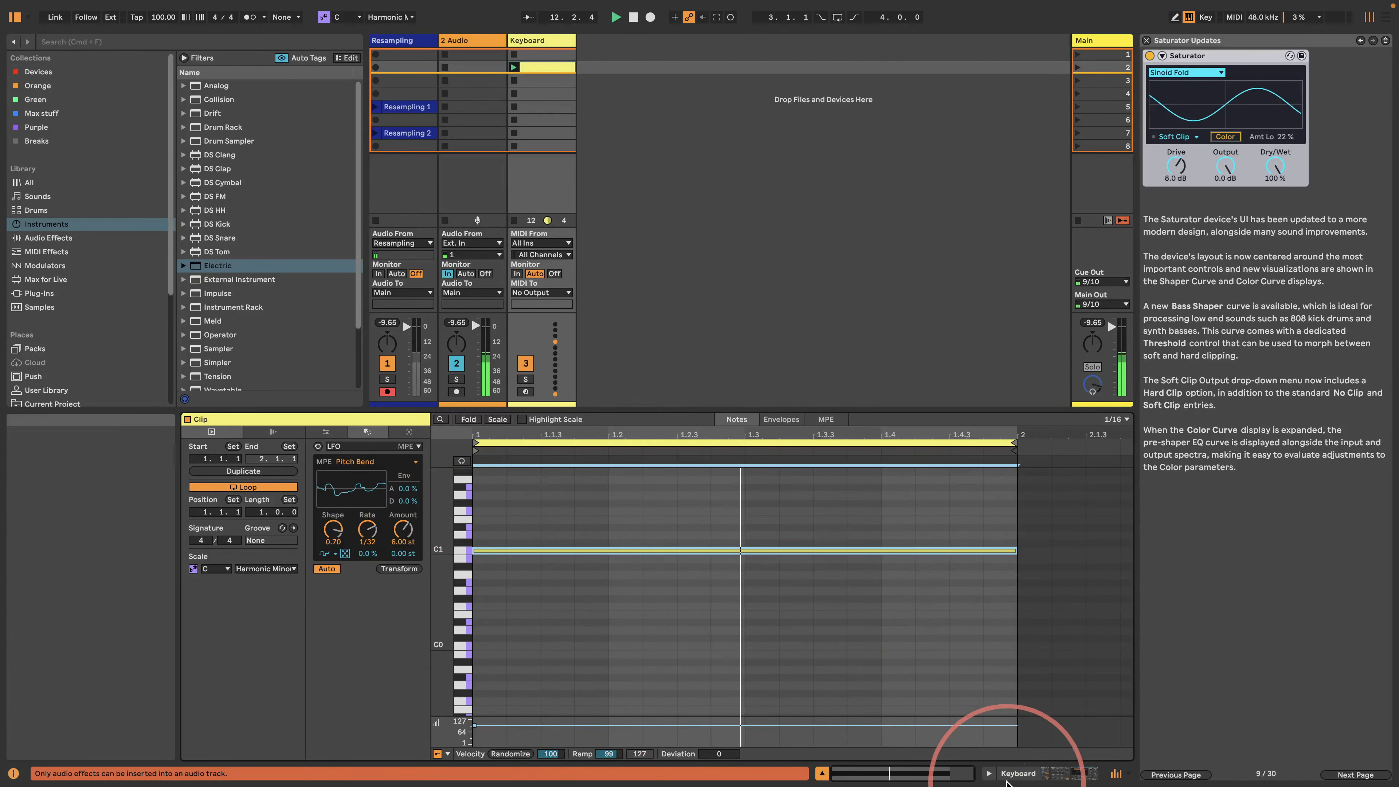
- Return to the audio track's devices and raise the track's volume to 2.0 dB
{"action": "left_click", "coordinate": [1015, 774]}
{"action": "left_click", "coordinate": [465, 47]}
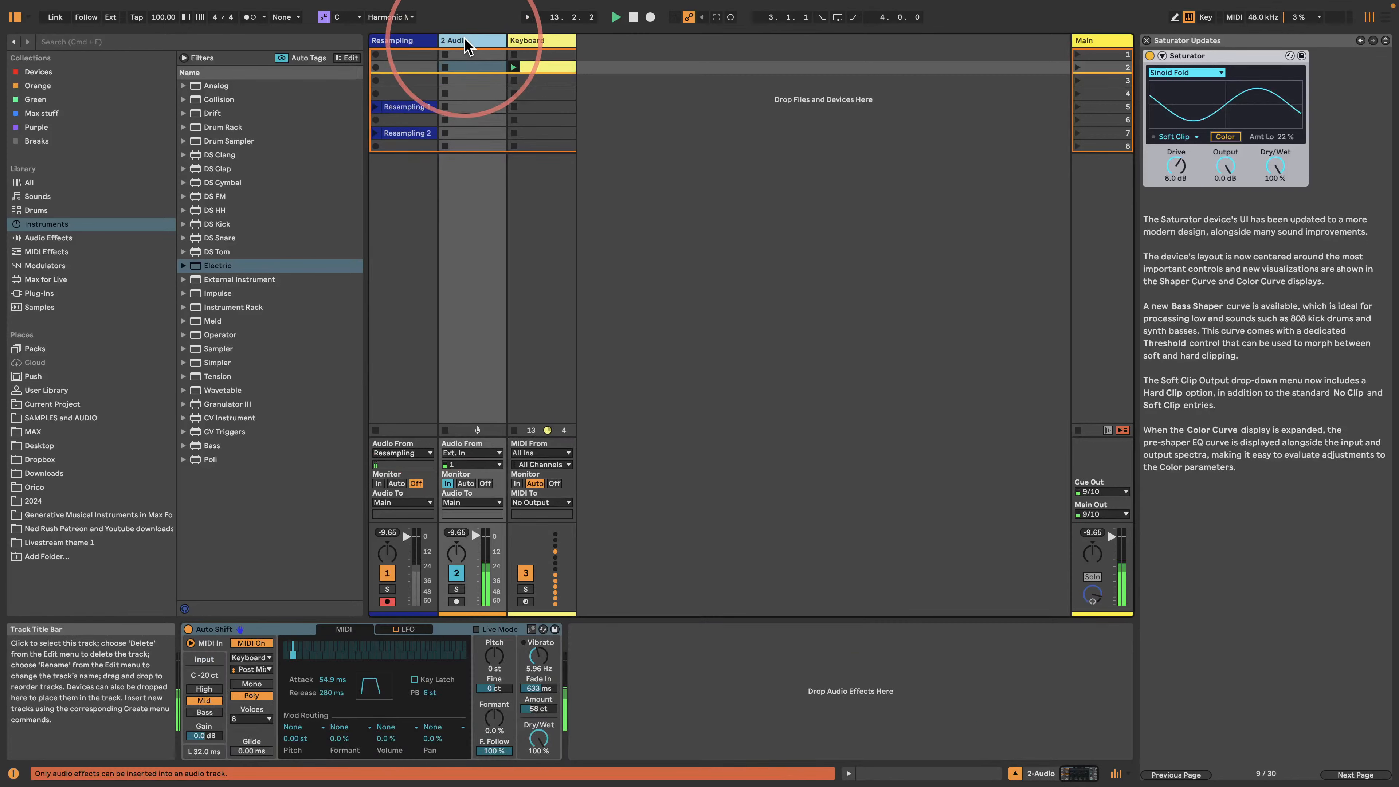
{"action": "left_click_drag", "start_coordinate": [473, 534], "coordinate": [473, 532]}
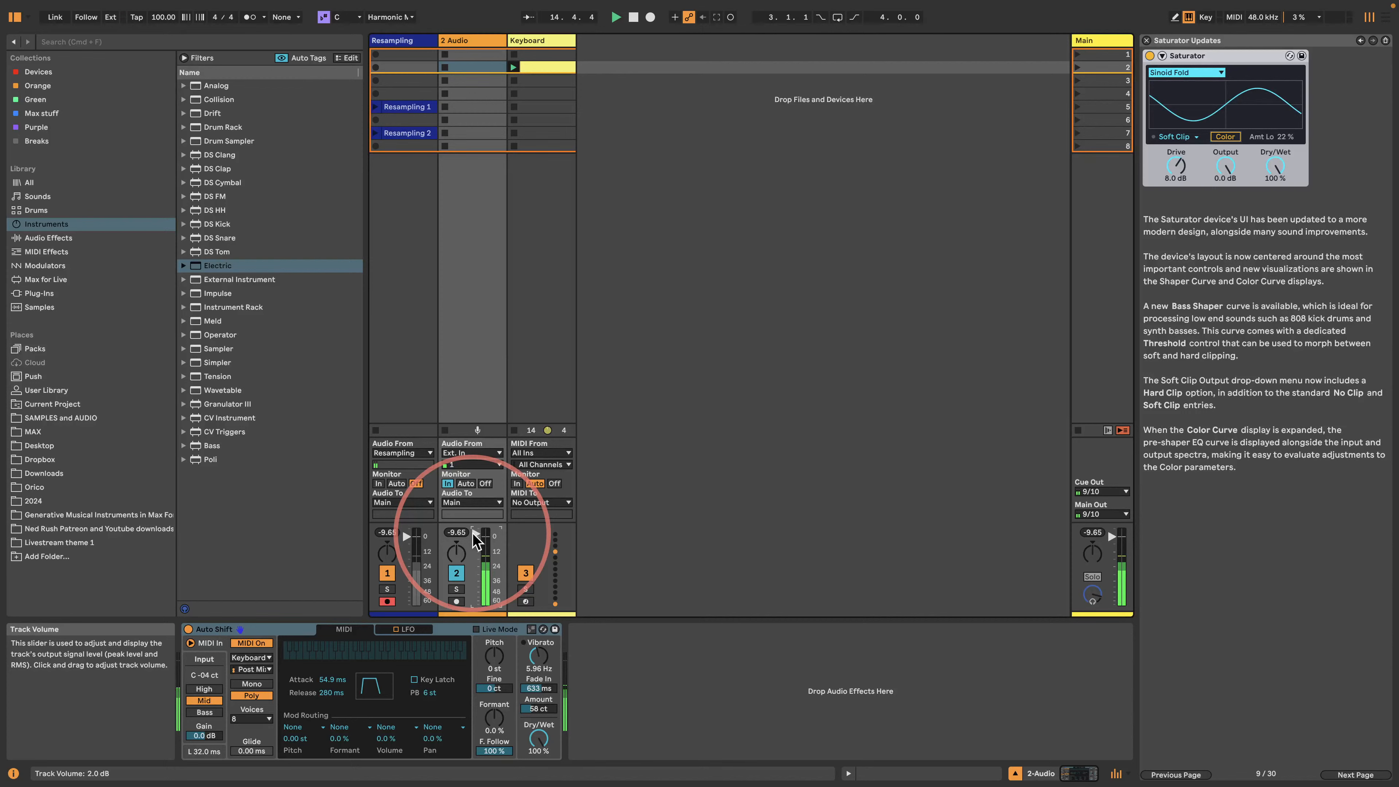
- Stop playback with Auto Shift's Dry/Wet at 0 % and group the device into an Audio Effect Rack with a duplicated chain
{"action": "left_click_drag", "start_coordinate": [539, 737], "coordinate": [541, 741]}
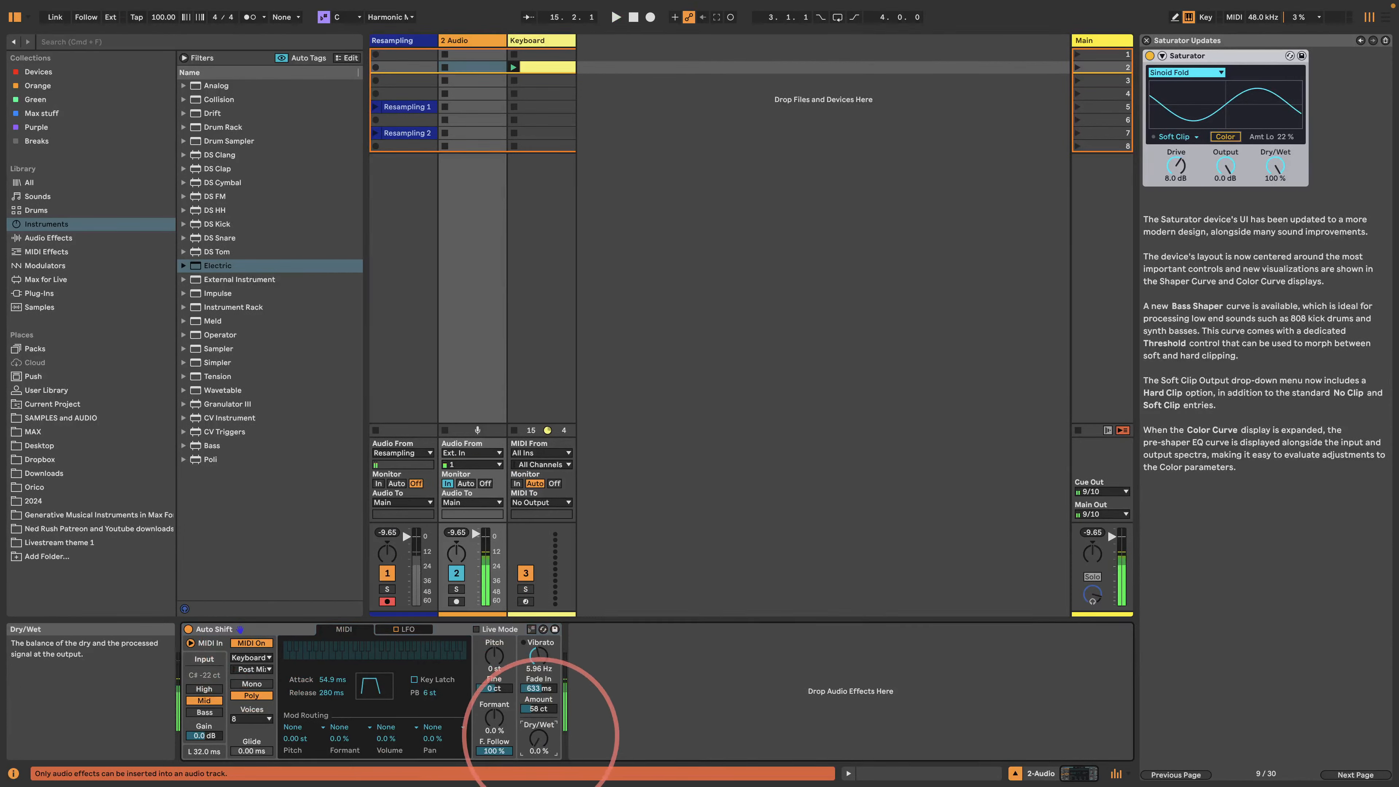
{"action": "left_click", "coordinate": [261, 624]}
{"action": "key", "text": "super+g"}
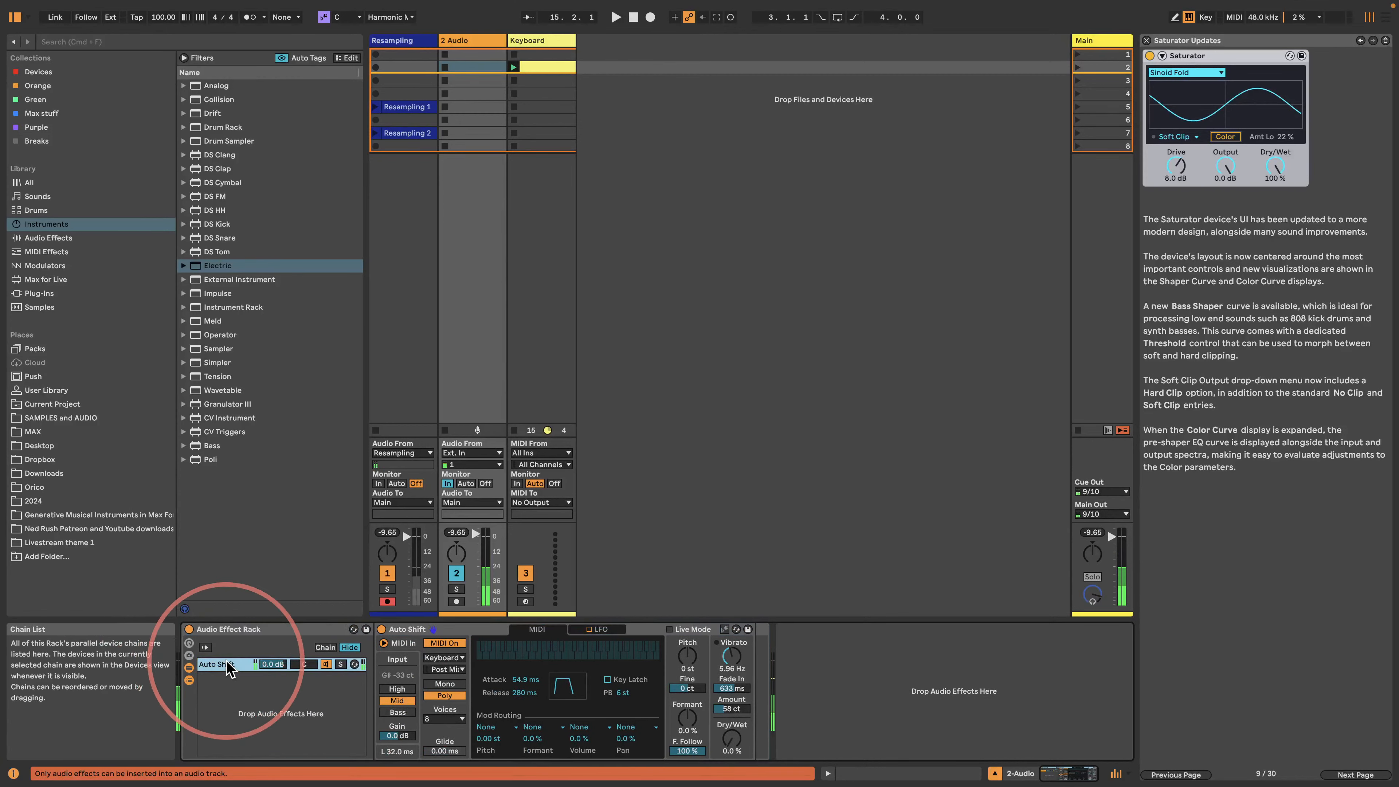
- Duplicate the Keyboard track and change the Arpeggiator's Rate on the copy
{"action": "left_click", "coordinate": [532, 42]}
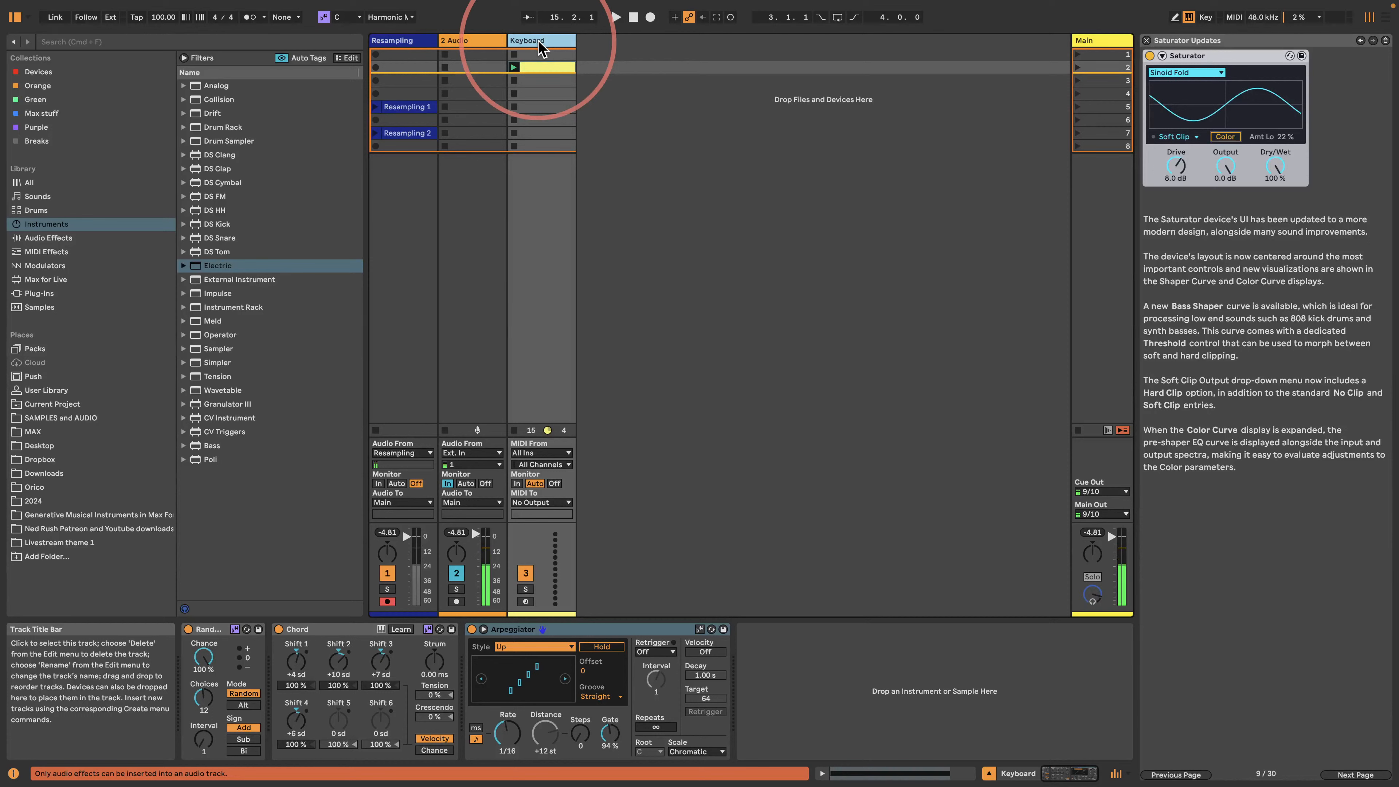
{"action": "key", "text": "super+d"}
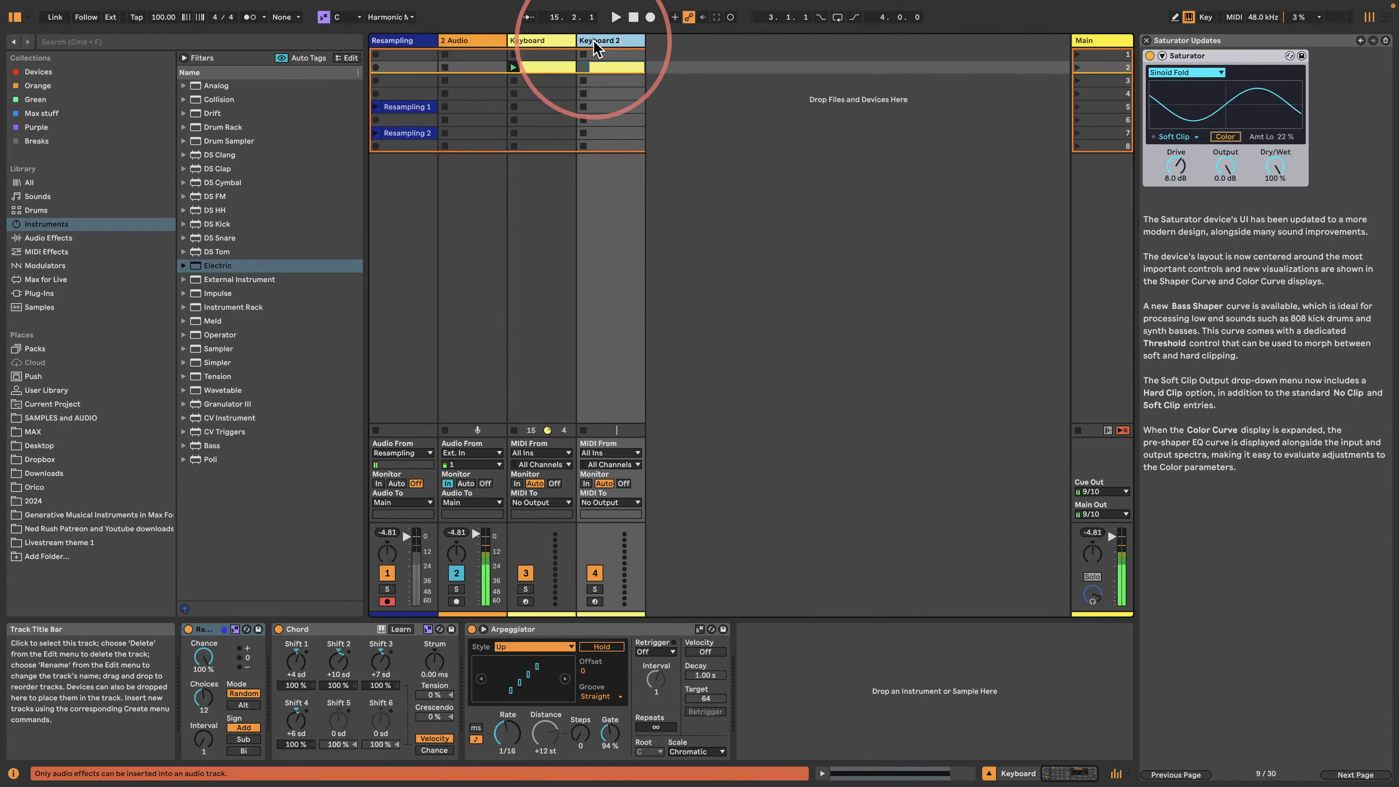
{"action": "double_click", "coordinate": [593, 40]}
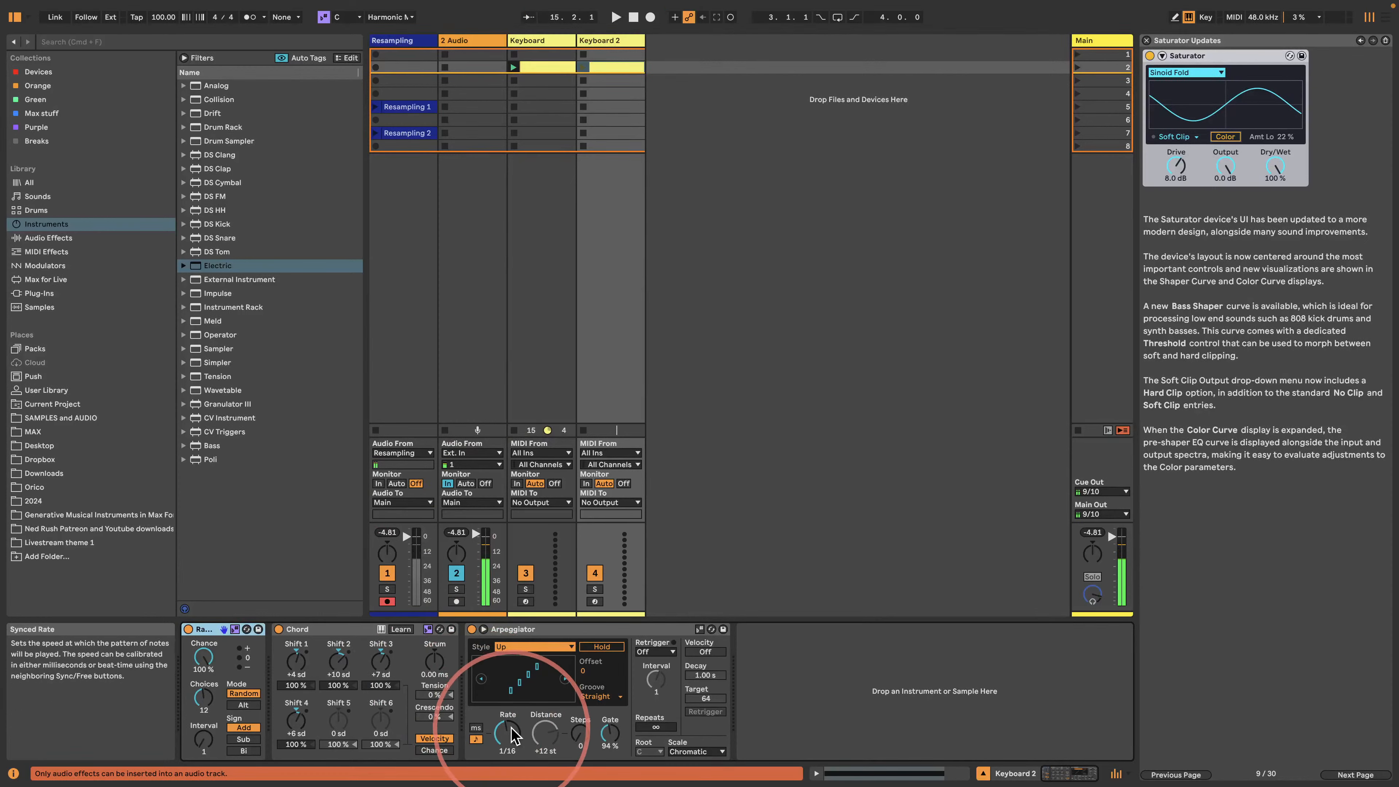
{"action": "left_click_drag", "start_coordinate": [512, 732], "coordinate": [511, 720]}
{"action": "left_click", "coordinate": [547, 41]}
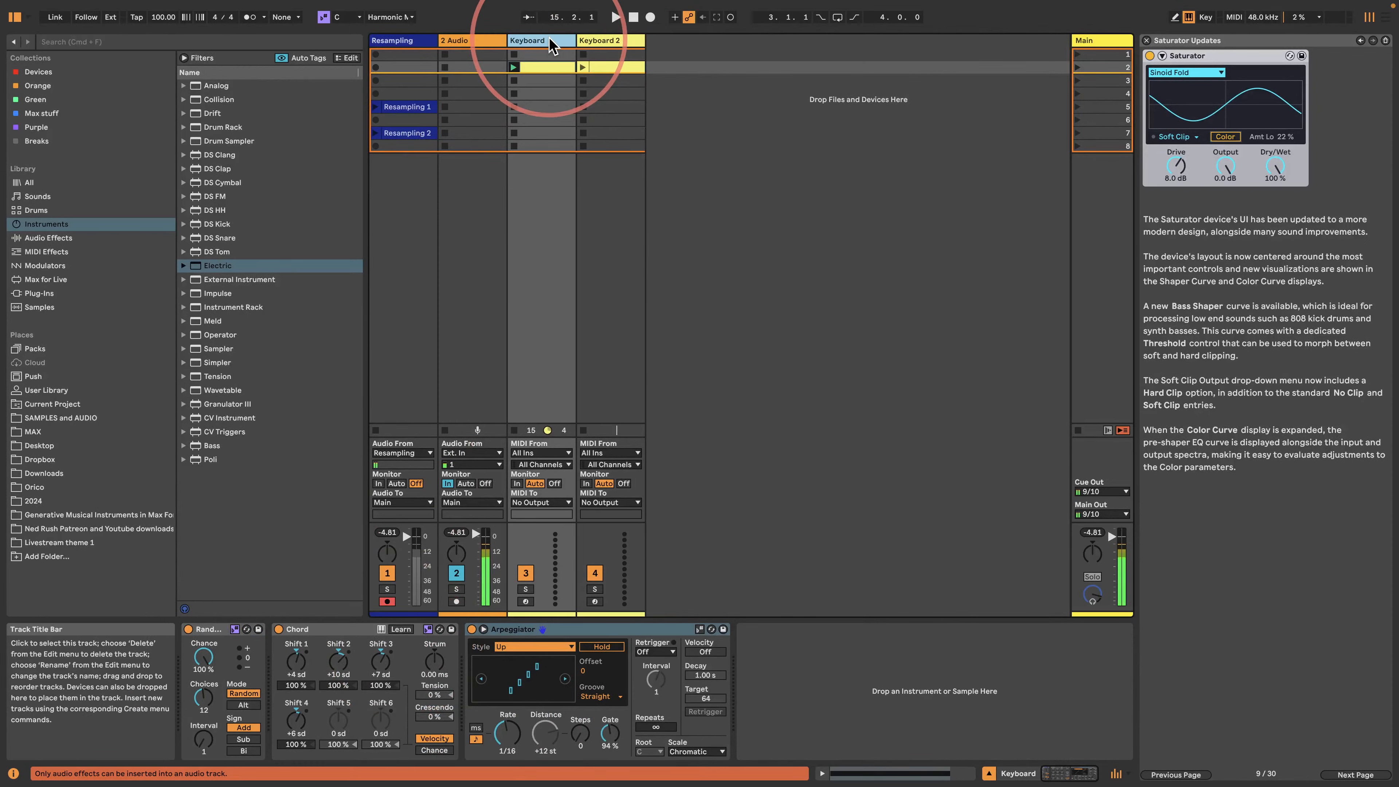
- Set the Auto Shift in the audio track's second rack chain to take its MIDI from Keyboard 2
{"action": "left_click", "coordinate": [468, 40]}
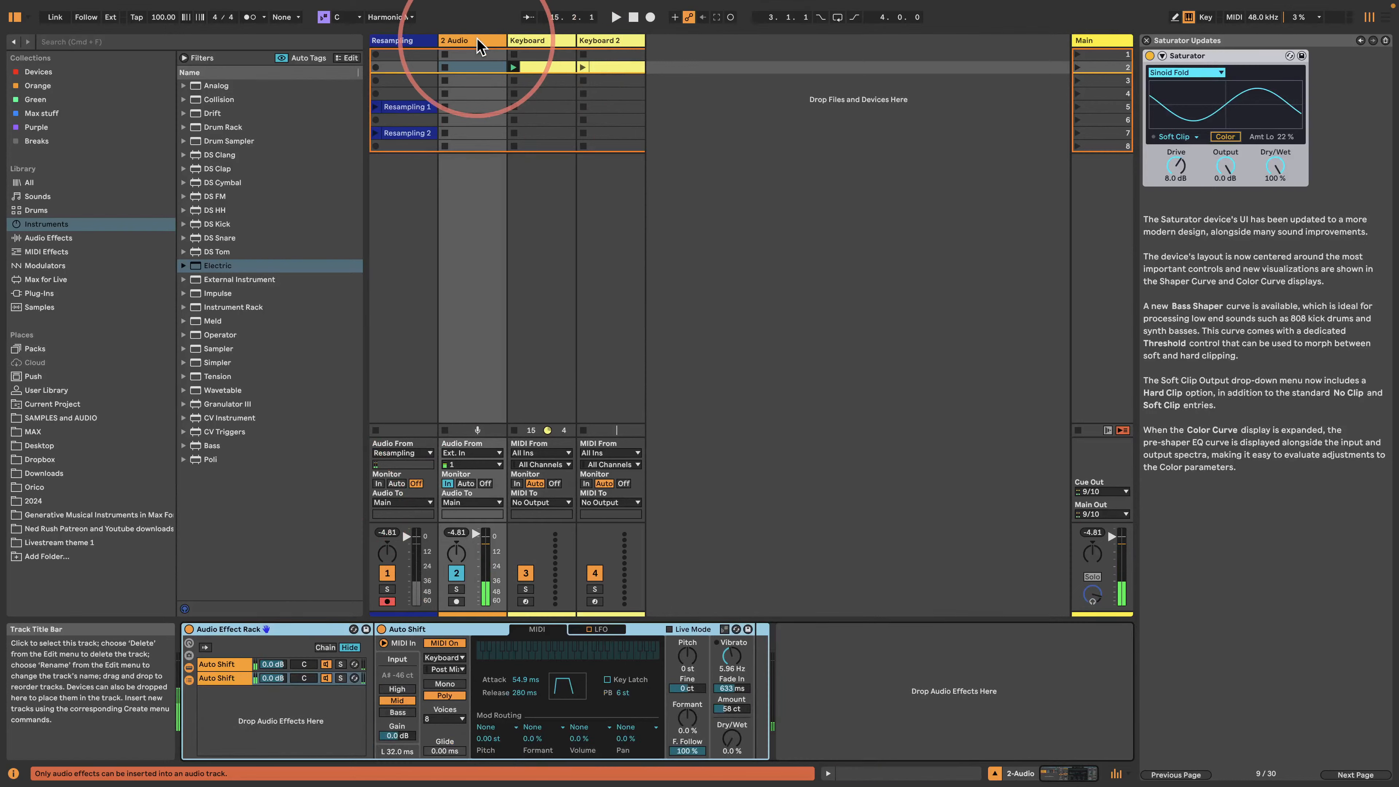
{"action": "left_click", "coordinate": [444, 658]}
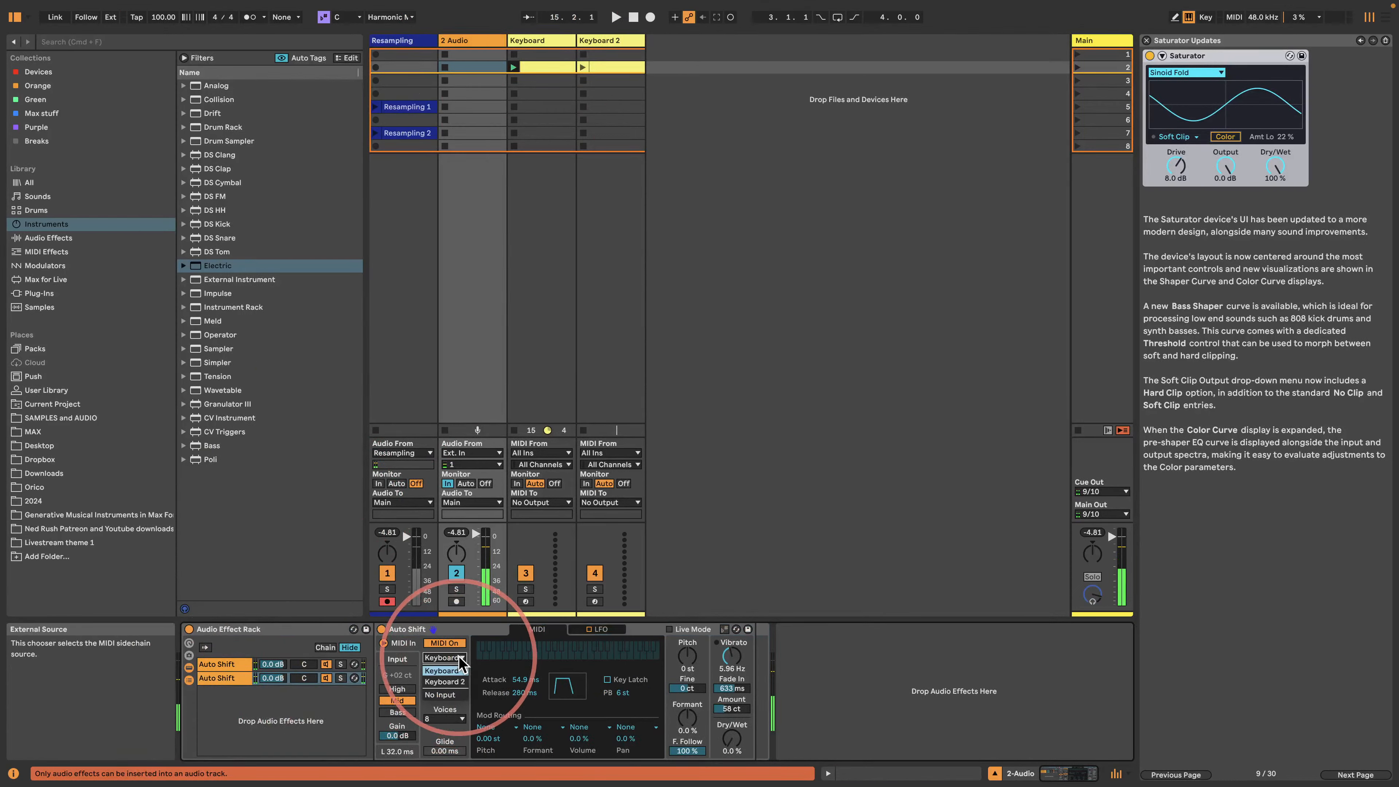
{"action": "left_click", "coordinate": [439, 681]}
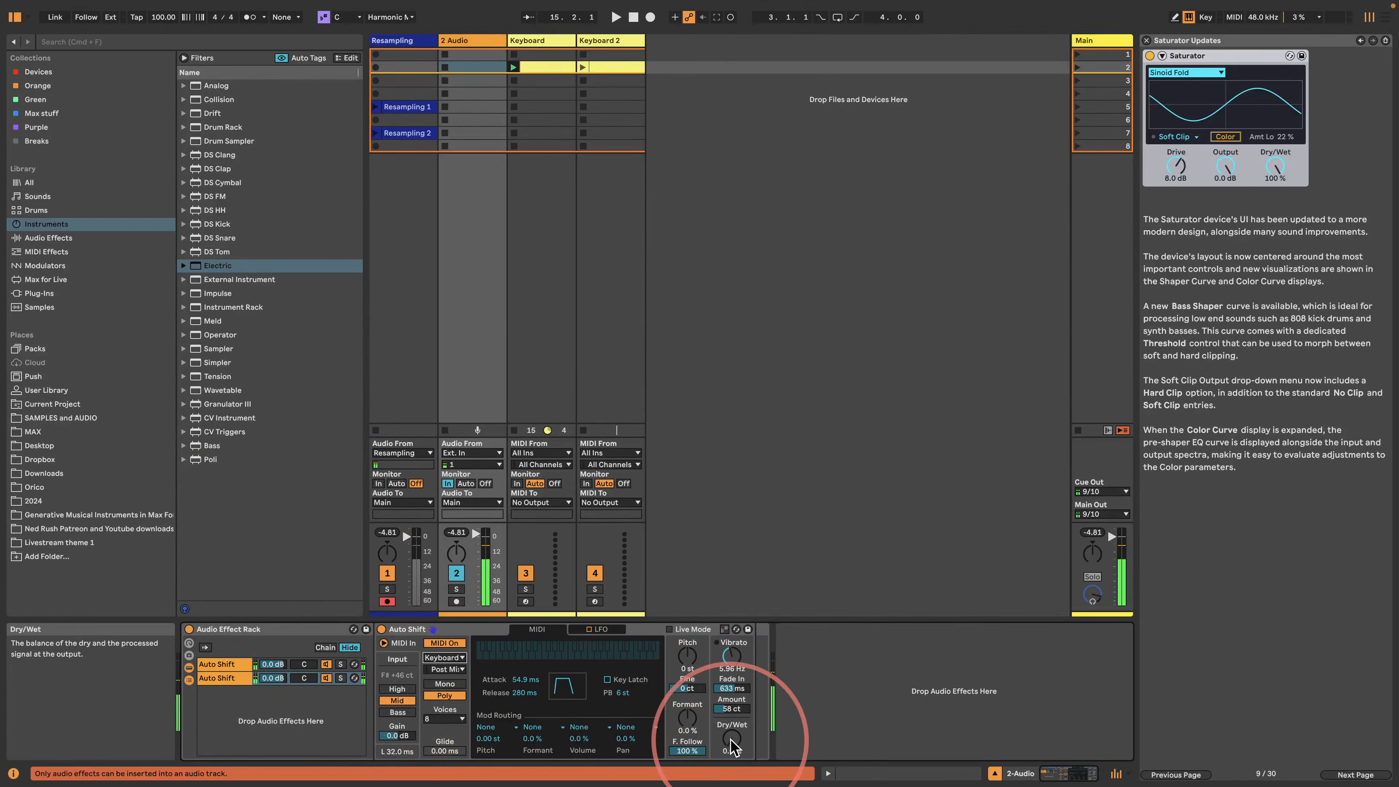
- Map the Dry/Wet of both Auto Shifts to the rack's Macro 1 and raise the macro to 100 %
{"action": "left_click", "coordinate": [189, 643]}
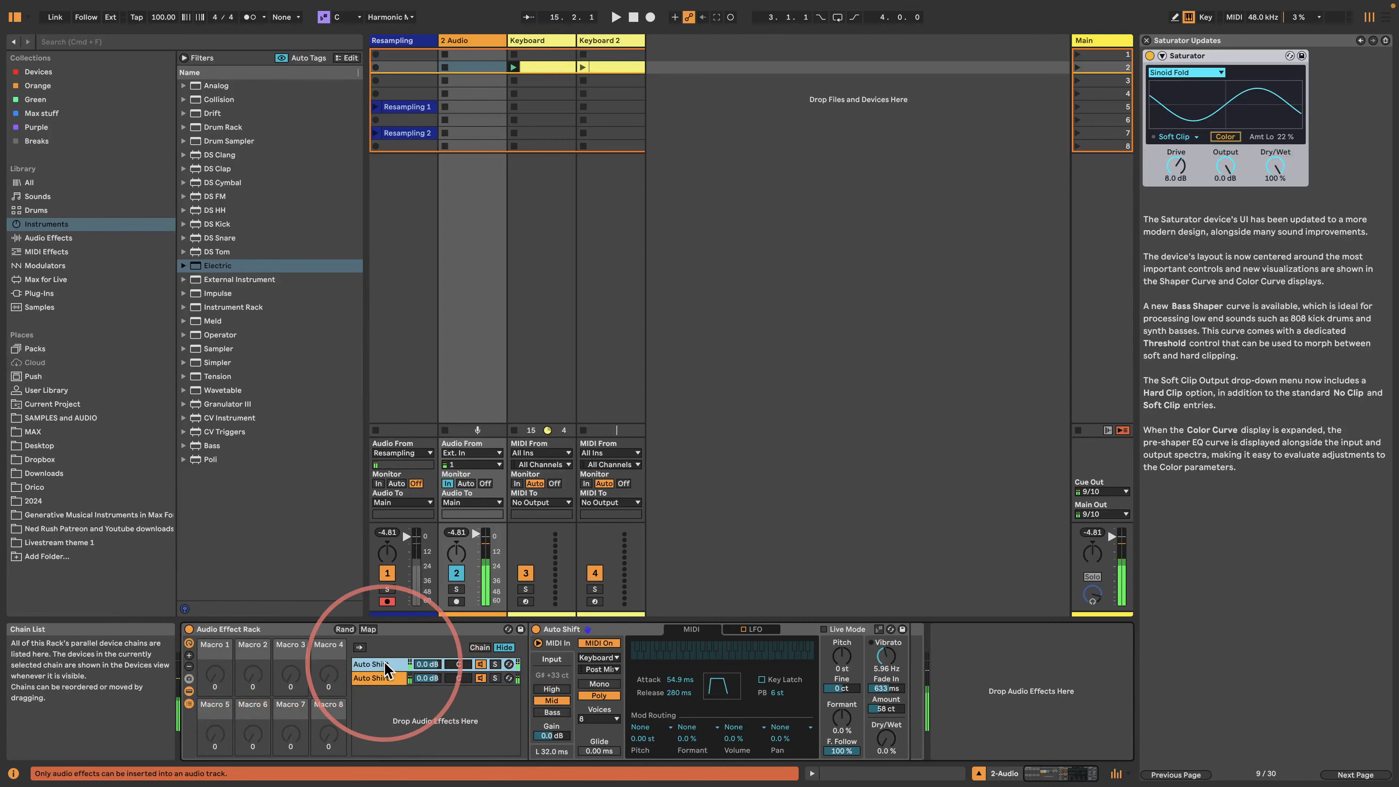
{"action": "right_click", "coordinate": [878, 717]}
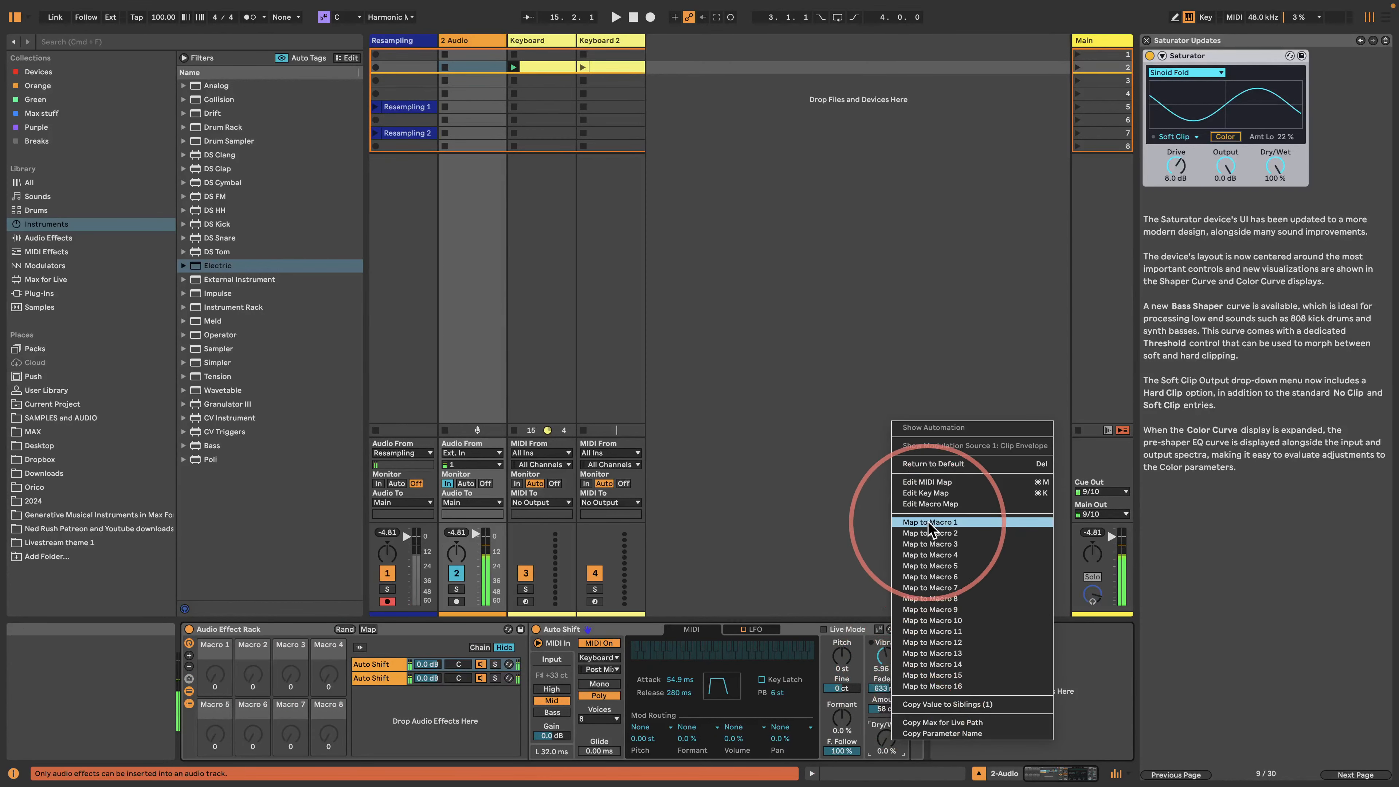
{"action": "left_click", "coordinate": [905, 439]}
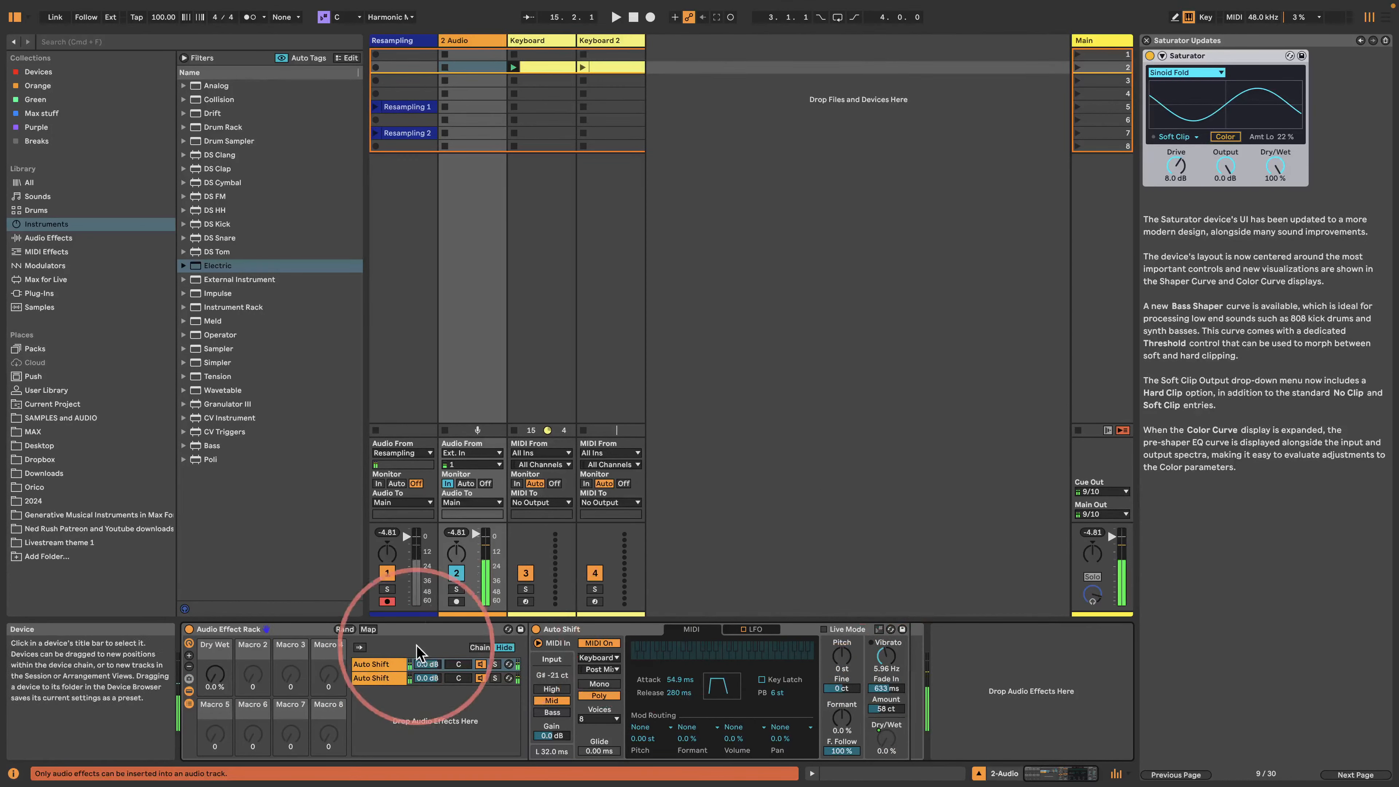
{"action": "right_click", "coordinate": [884, 733]}
{"action": "left_click", "coordinate": [907, 538]}
{"action": "left_click_drag", "start_coordinate": [213, 680], "coordinate": [219, 661]}
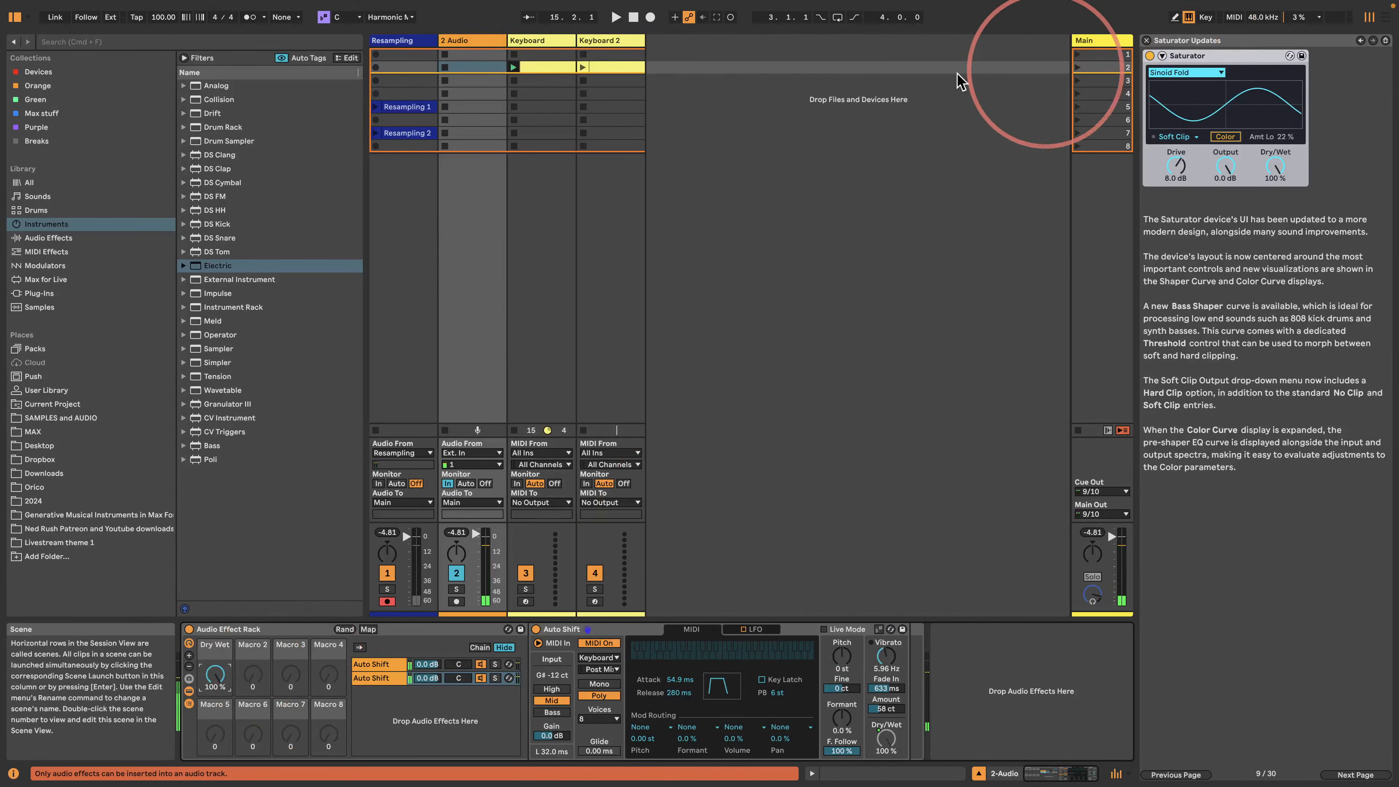
- Launch the Keyboard 2 clip and set the Release of the second chain's Auto Shift to 2.31 s
{"action": "left_click", "coordinate": [580, 65]}
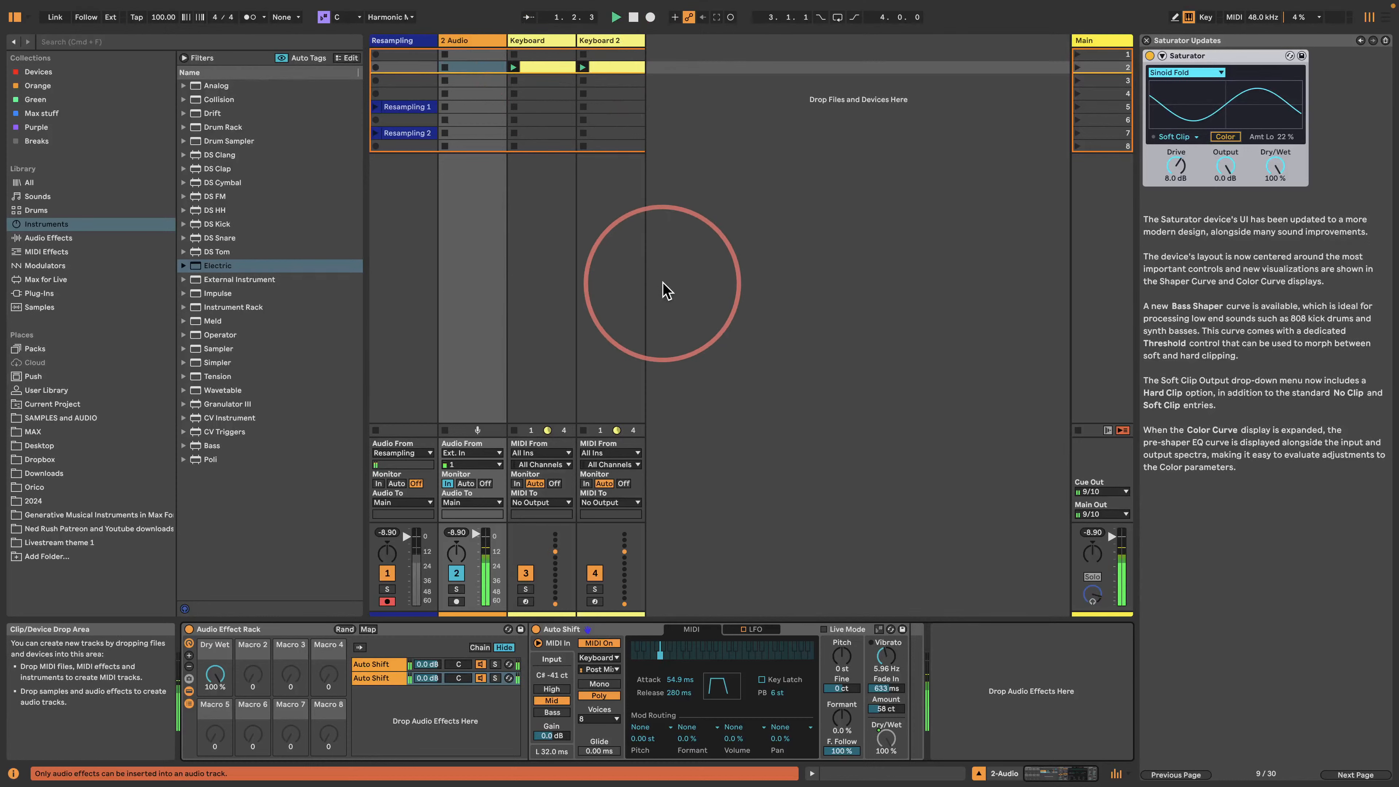
{"action": "left_click", "coordinate": [392, 678]}
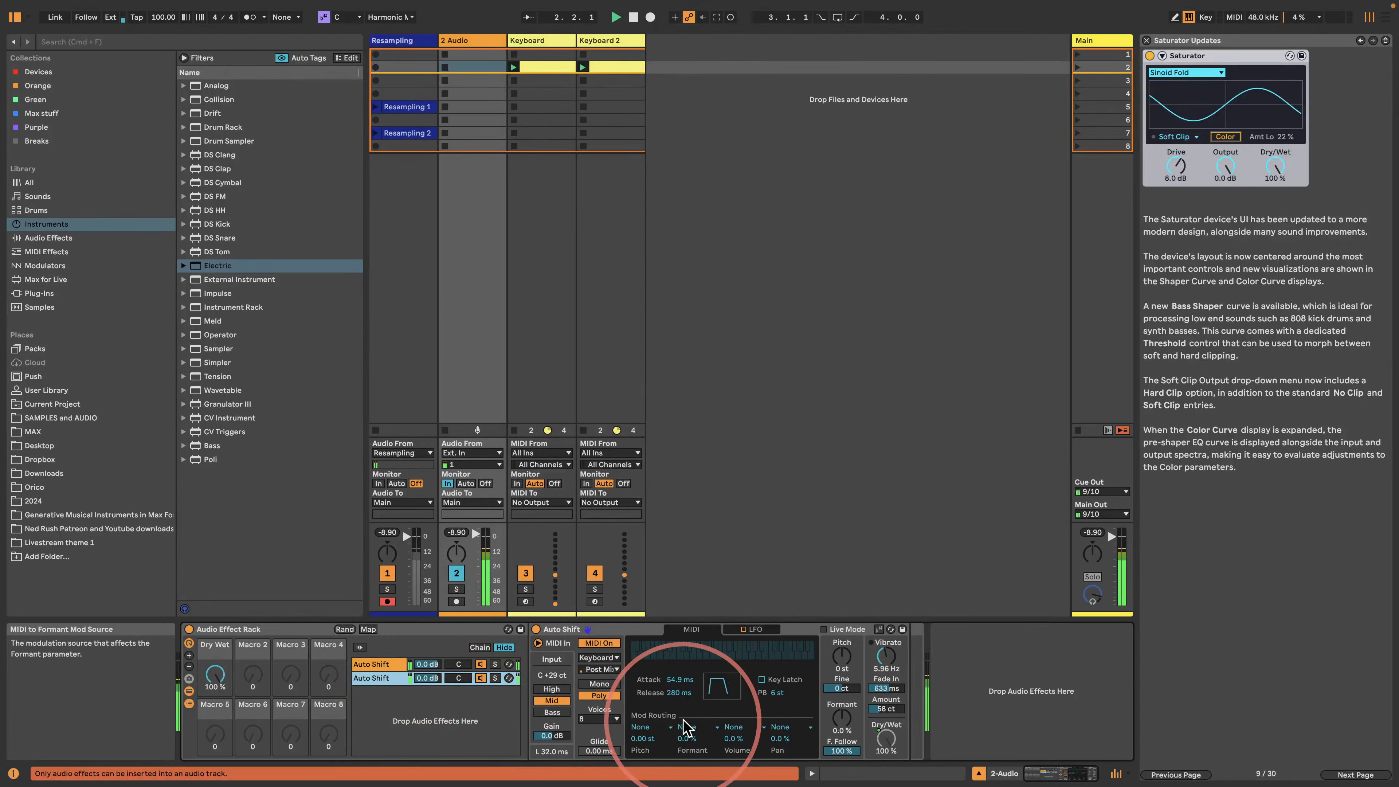
{"action": "left_click_drag", "start_coordinate": [673, 691], "coordinate": [672, 690]}
- Lower the Vibrato Amount to 9 ct in the first chain's Auto Shift and to 14 ct in the second's
{"action": "left_click", "coordinate": [379, 663]}
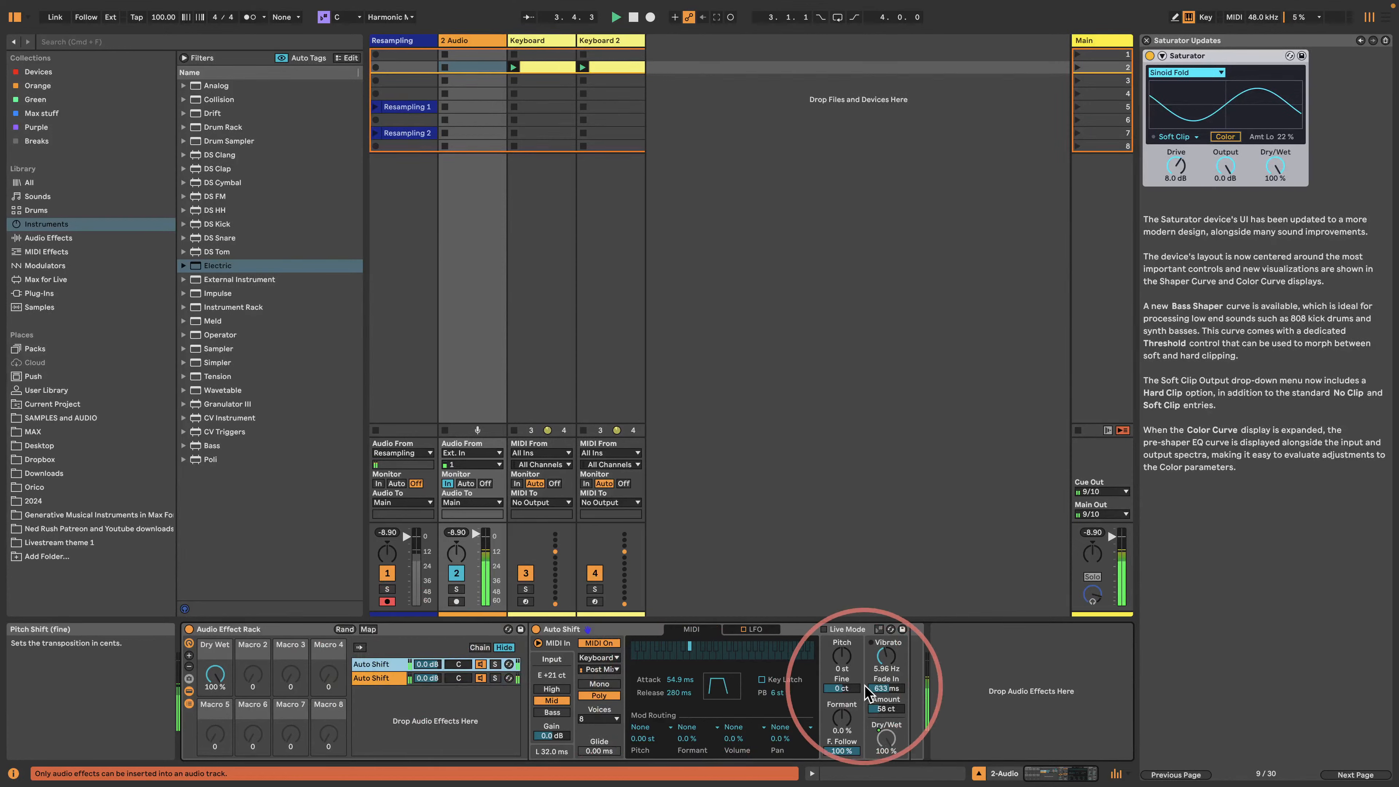
{"action": "left_click_drag", "start_coordinate": [887, 696], "coordinate": [880, 711]}
{"action": "left_click", "coordinate": [378, 678]}
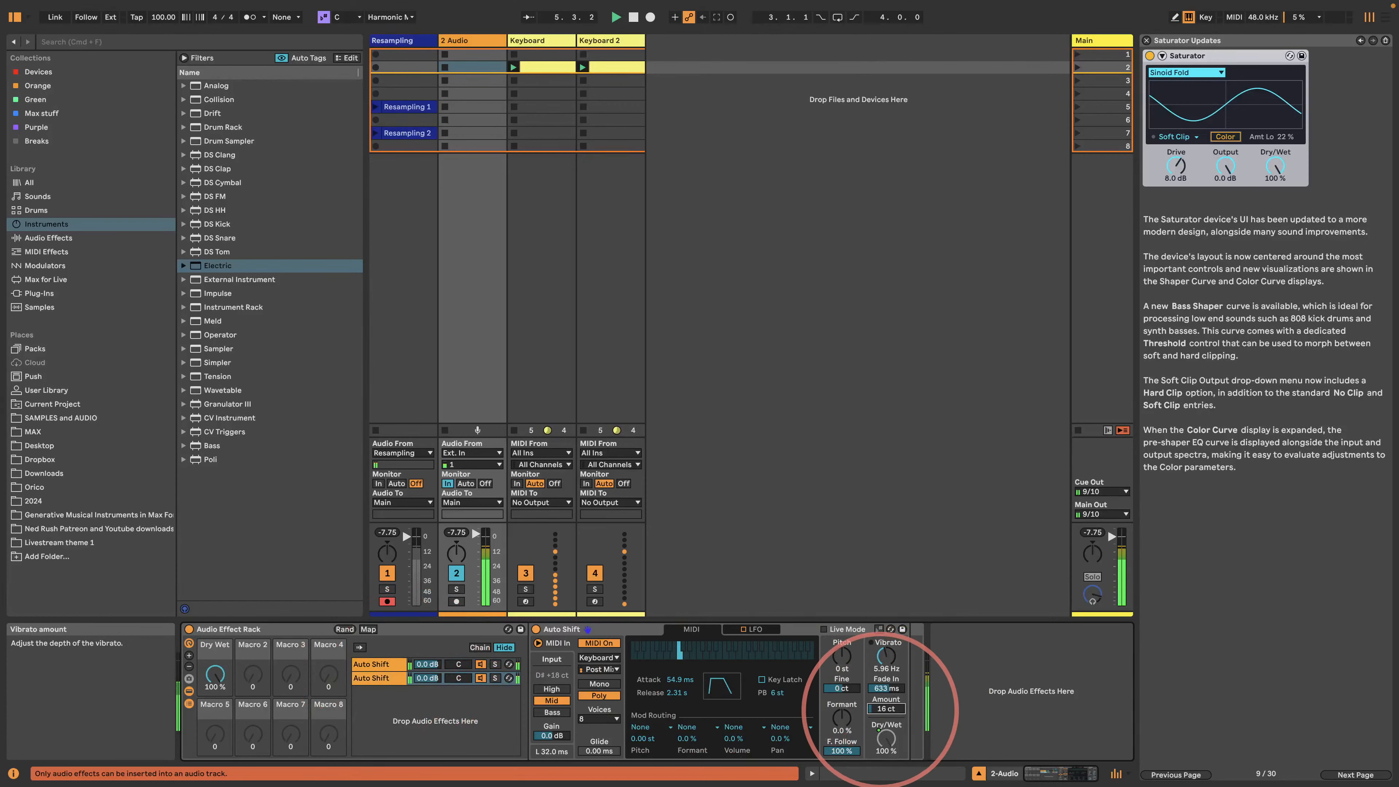
- Transpose the Keyboard clip's C1 note up one octave to C2 and return to the audio track's devices
{"action": "double_click", "coordinate": [535, 69]}
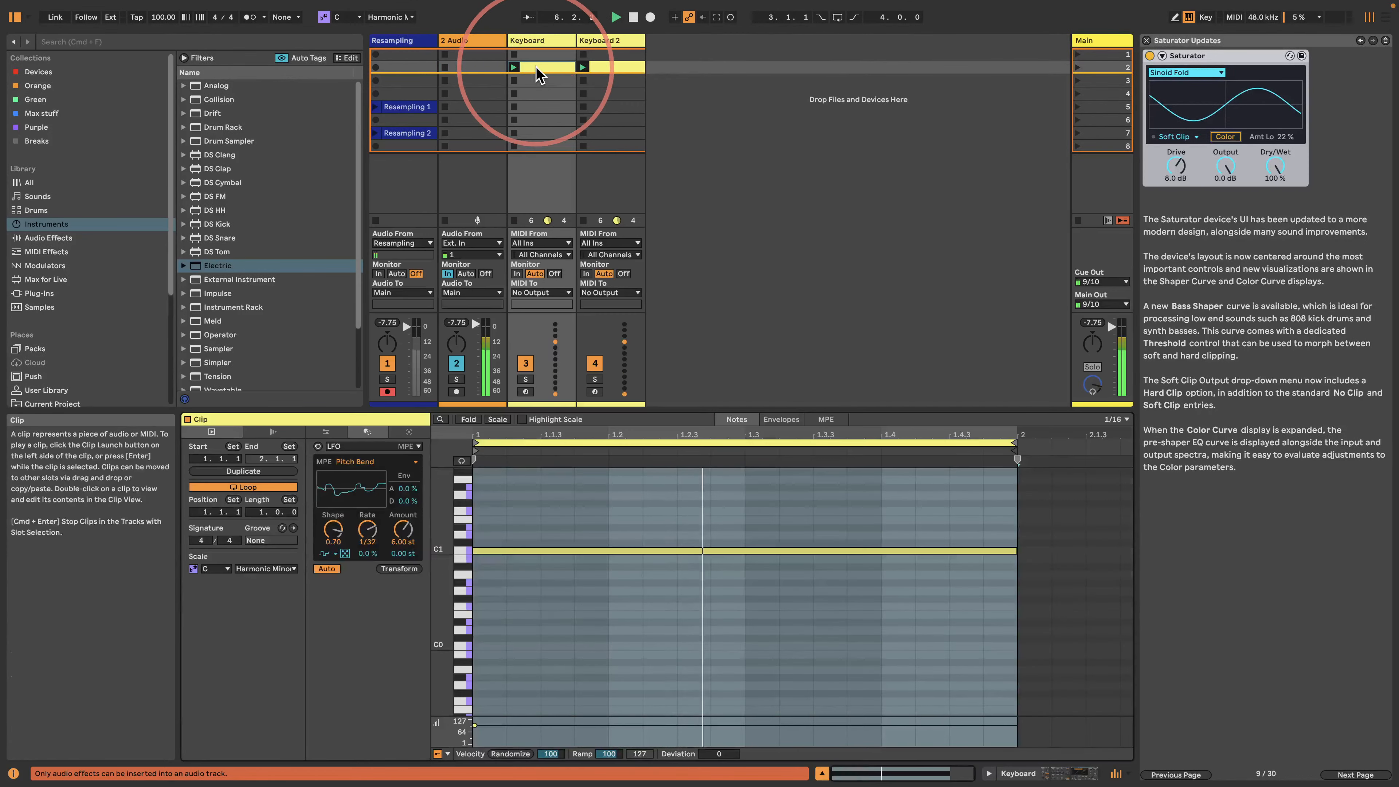
{"action": "left_click", "coordinate": [475, 563]}
{"action": "key", "text": "shift+Up"}
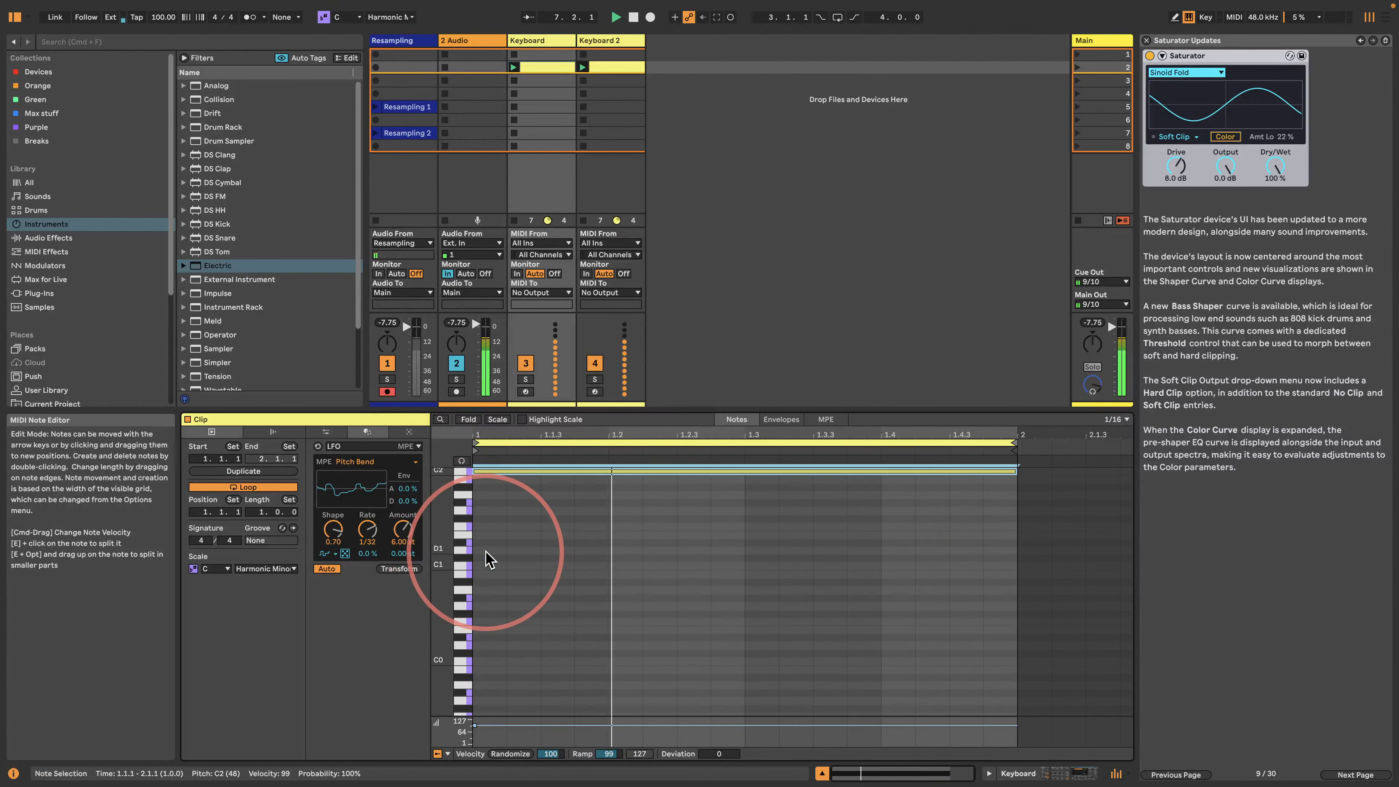
{"action": "left_click", "coordinate": [481, 42]}
{"action": "double_click", "coordinate": [481, 43]}
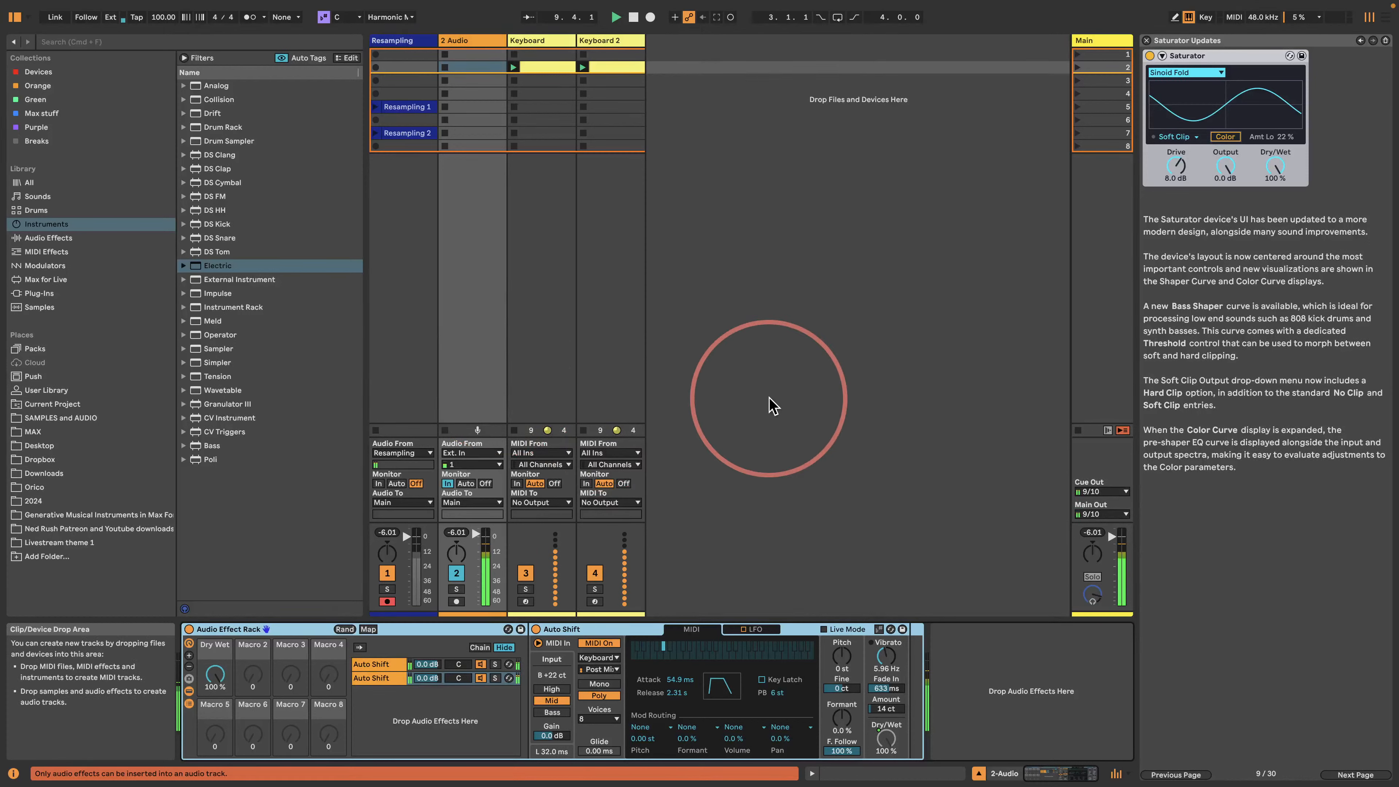
- Adjust the first Auto Shift's Attack, and set the second's Attack to 0.00 ms, Release to 2.53 s and Vibrato Amount to 0 ct
{"action": "left_click", "coordinate": [380, 664]}
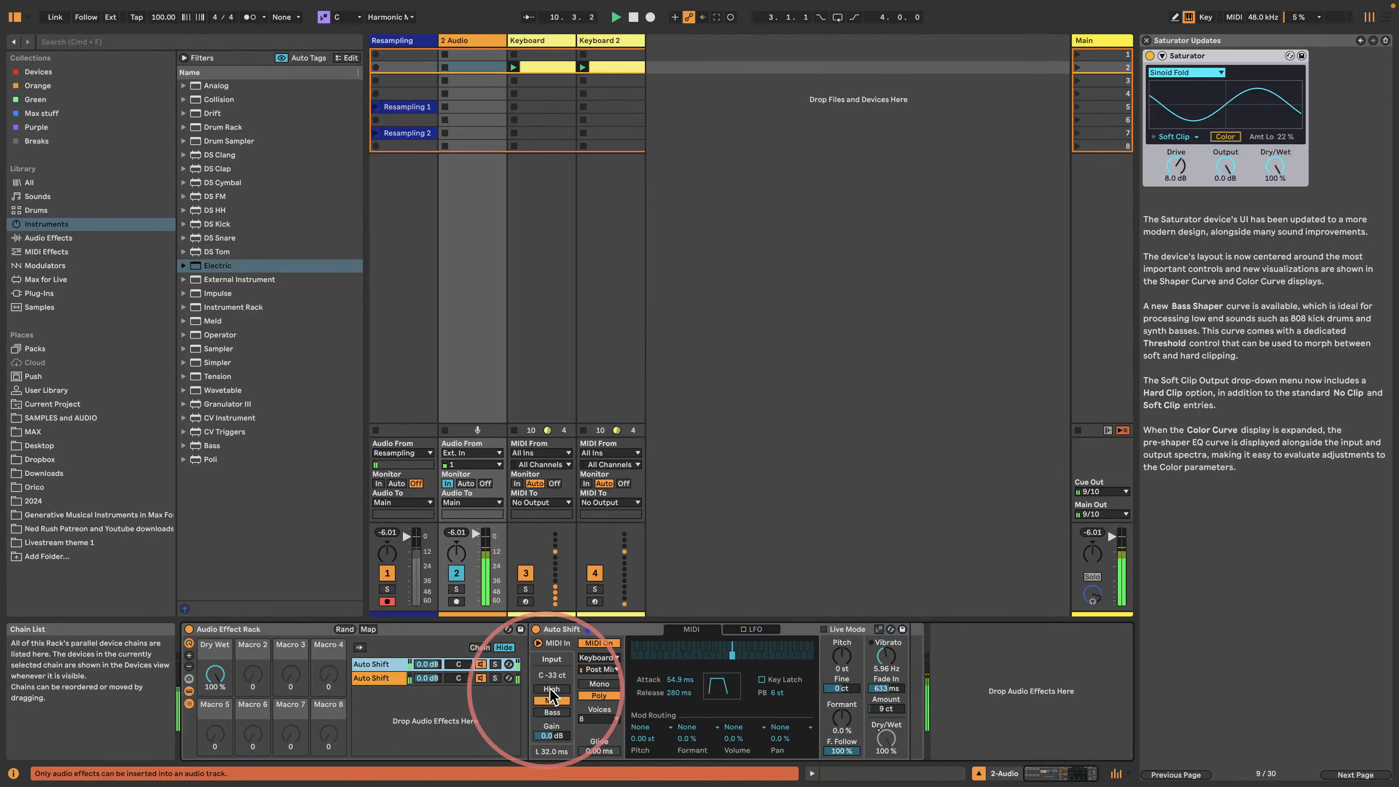
{"action": "mouse_move", "coordinate": [675, 681]}
{"action": "left_mouse_down"}
{"action": "mouse_move", "coordinate": [675, 716]}
{"action": "mouse_move", "coordinate": [672, 692]}
{"action": "left_mouse_up"}
{"action": "left_click", "coordinate": [389, 667]}
{"action": "left_click", "coordinate": [391, 679]}
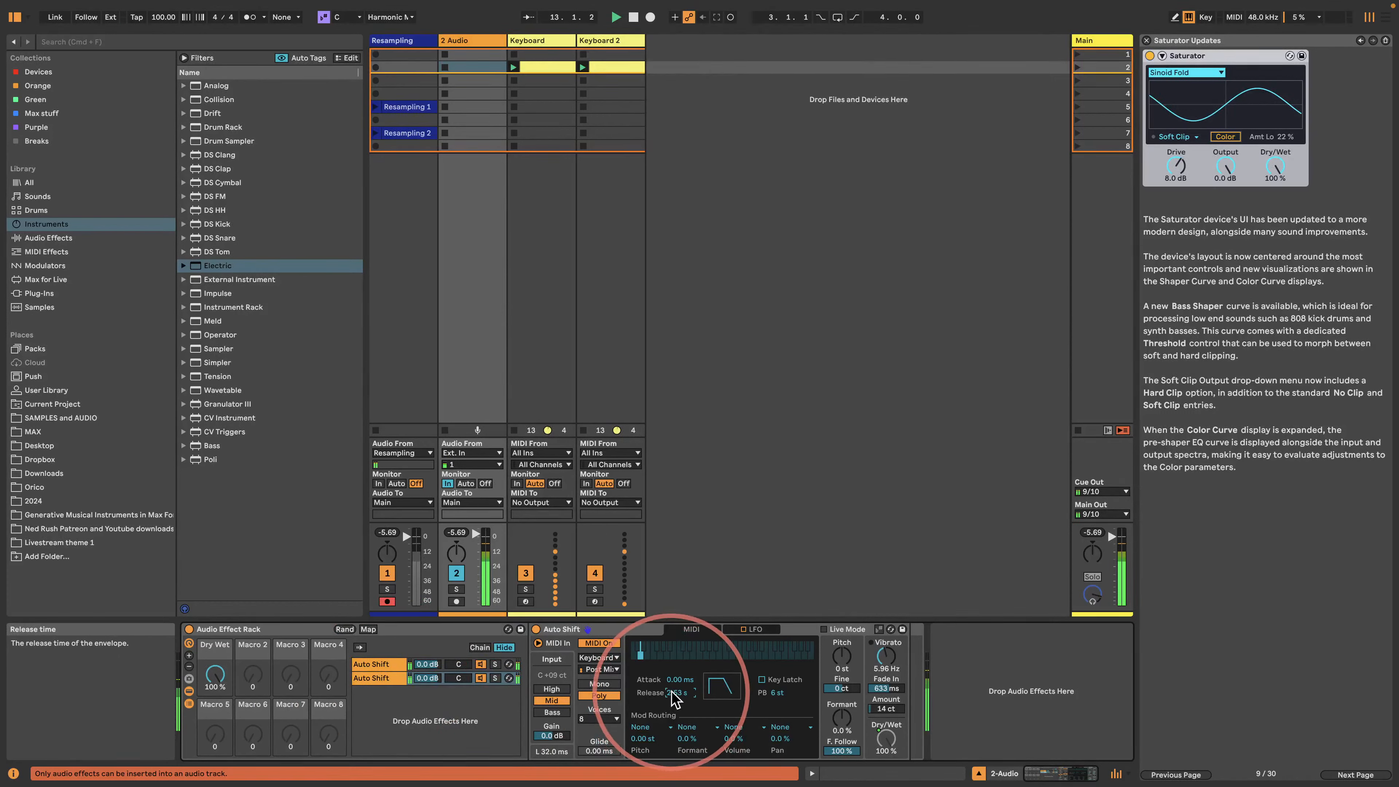
{"action": "left_click_drag", "start_coordinate": [883, 709], "coordinate": [882, 716]}
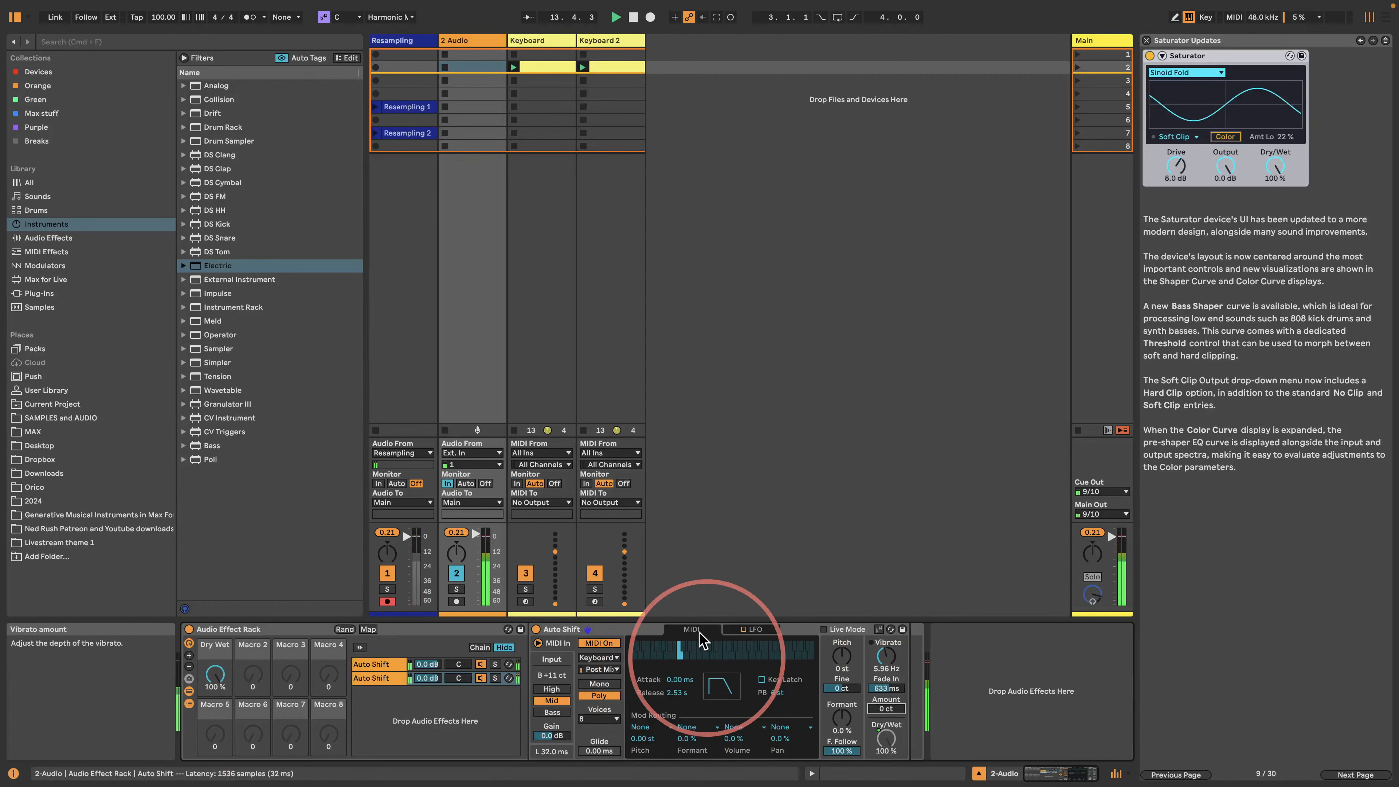
- Add a Hybrid Reverb from the audio effects after the rack on the audio track
{"action": "left_click", "coordinate": [256, 673]}
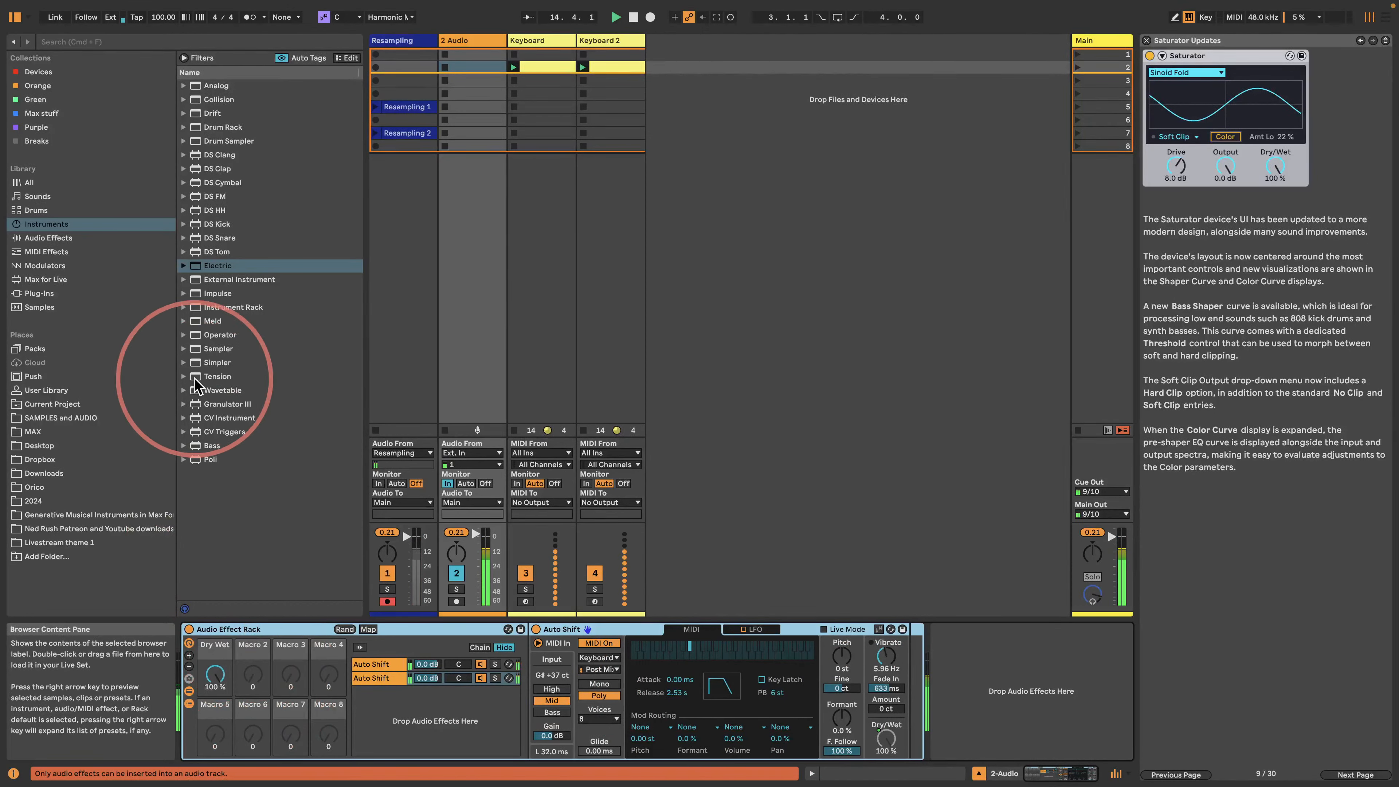
{"action": "left_click", "coordinate": [48, 237]}
{"action": "scroll", "coordinate": [220, 342], "scroll_direction": "down", "scroll_amount": 5}
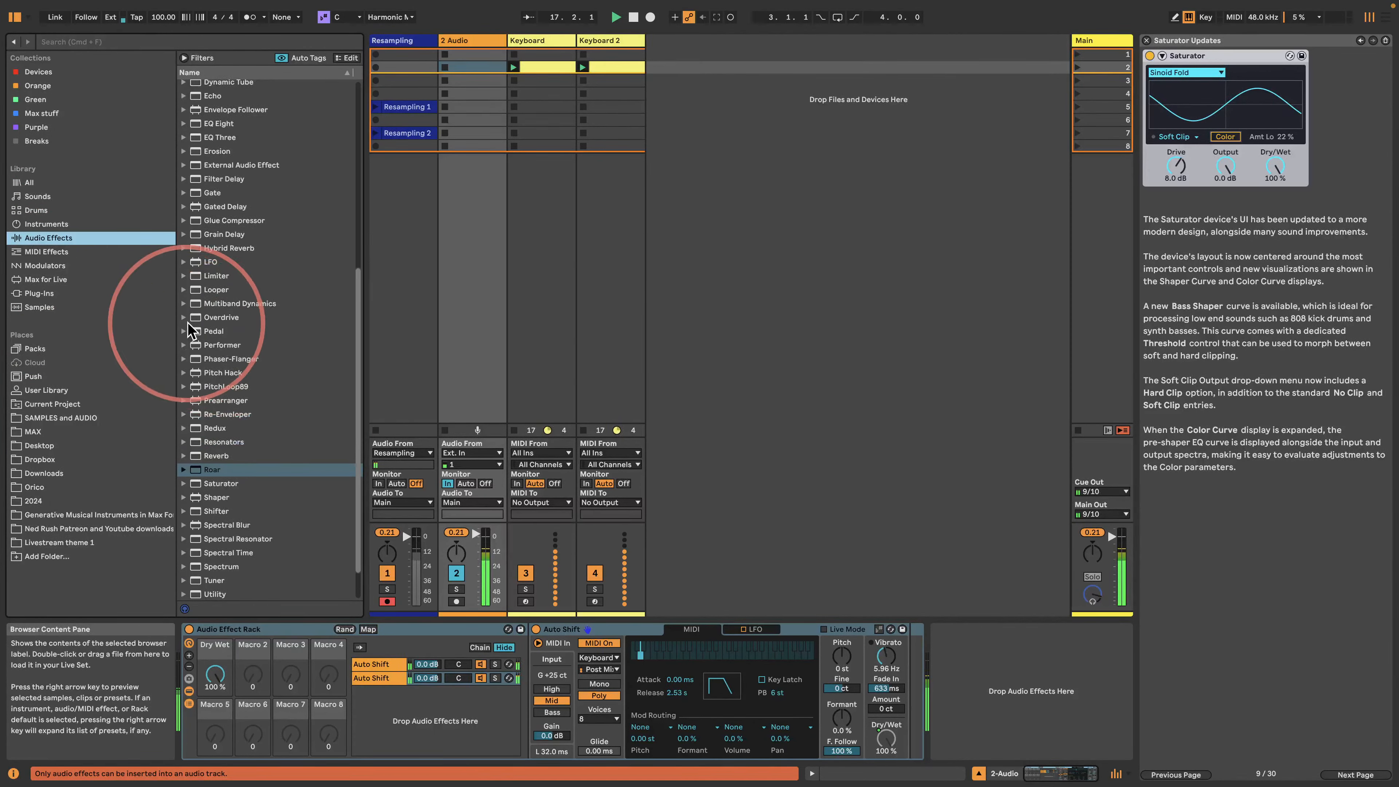
{"action": "scroll", "coordinate": [196, 318], "scroll_direction": "up", "scroll_amount": 3}
{"action": "scroll", "coordinate": [209, 353], "scroll_direction": "up", "scroll_amount": 1}
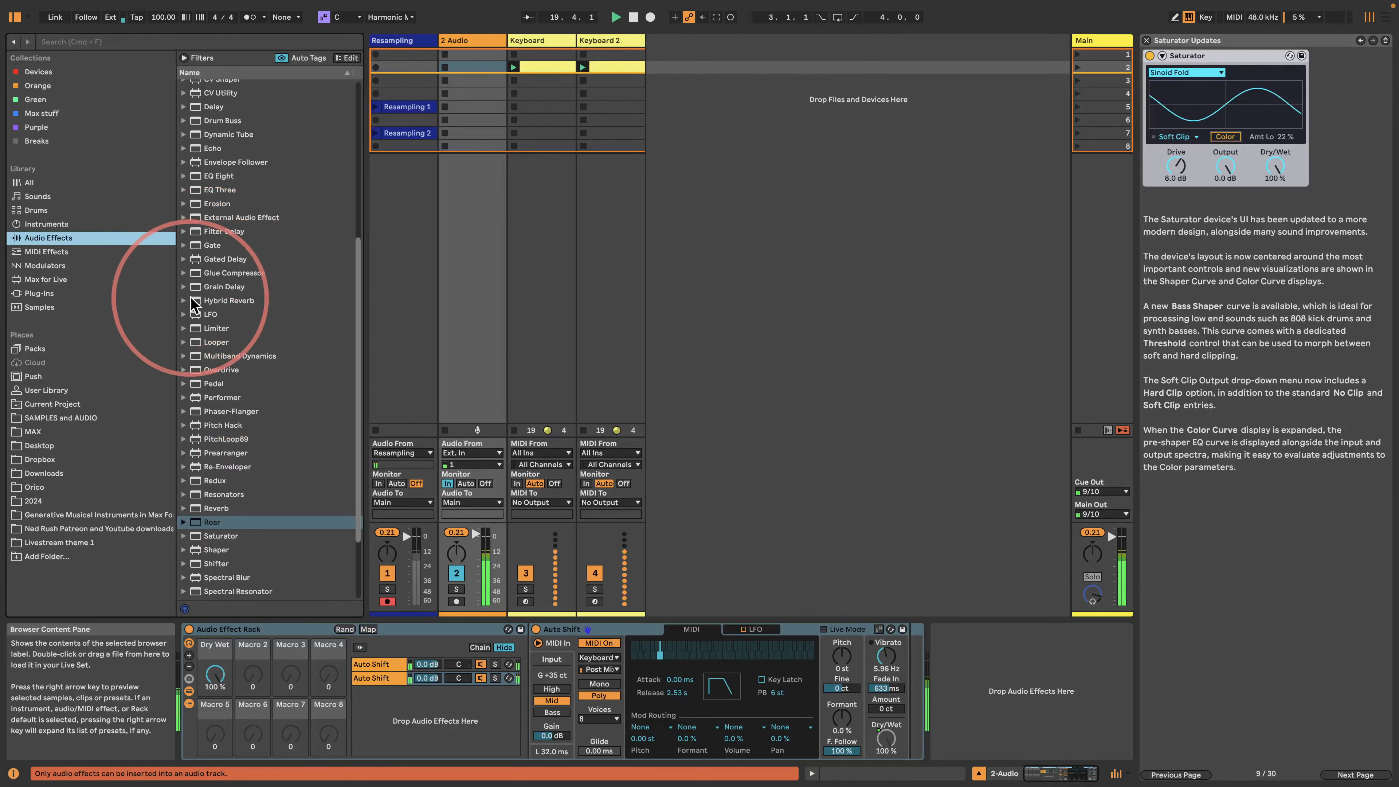
{"action": "left_click_drag", "start_coordinate": [193, 302], "coordinate": [941, 689]}
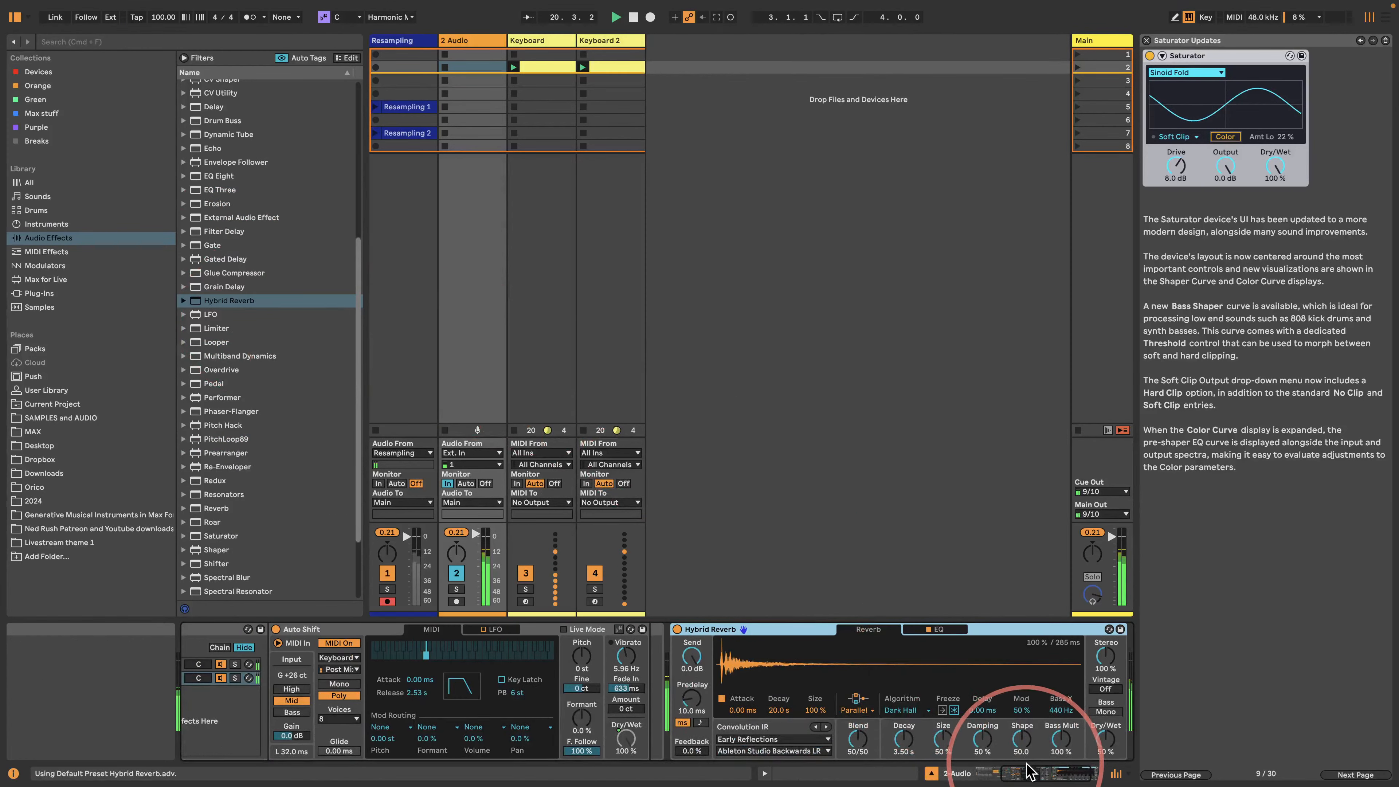
{"action": "left_click_drag", "start_coordinate": [1020, 772], "coordinate": [1096, 766]}
- Set Hybrid Reverb's Algorithm to Shimmer, adjust its Dry/Wet, and open its routing choices
{"action": "left_click", "coordinate": [821, 708]}
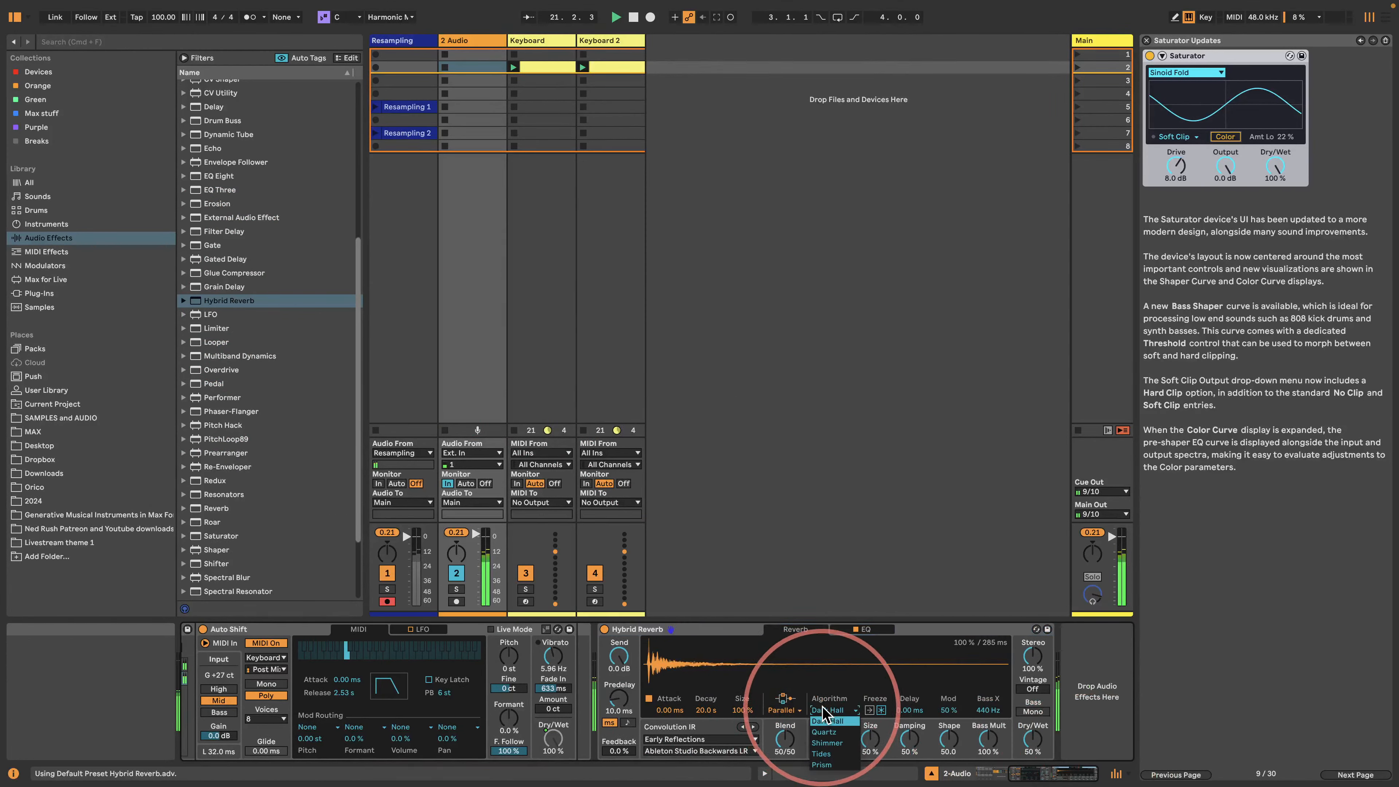
{"action": "left_click", "coordinate": [826, 741]}
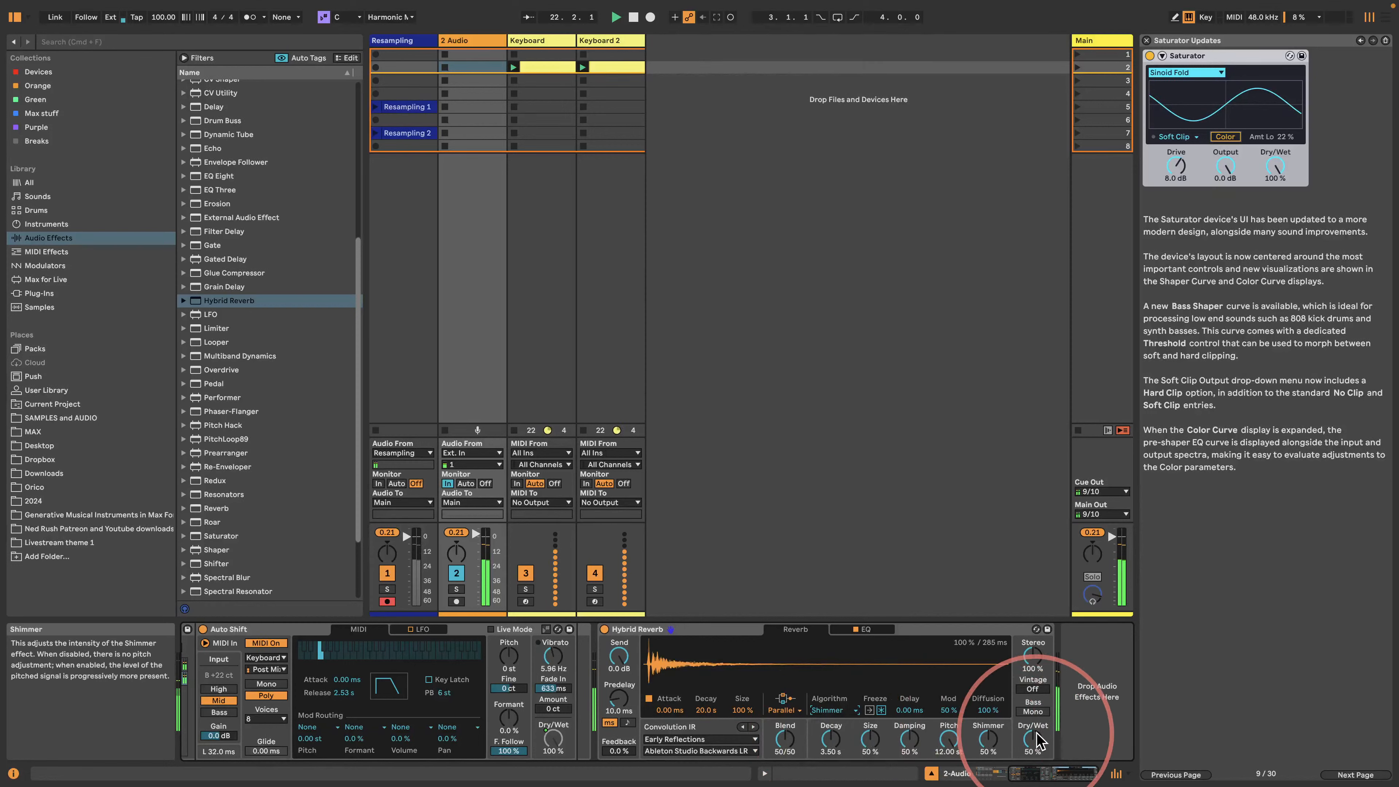
{"action": "left_click_drag", "start_coordinate": [1037, 739], "coordinate": [1036, 711]}
{"action": "left_click", "coordinate": [781, 710]}
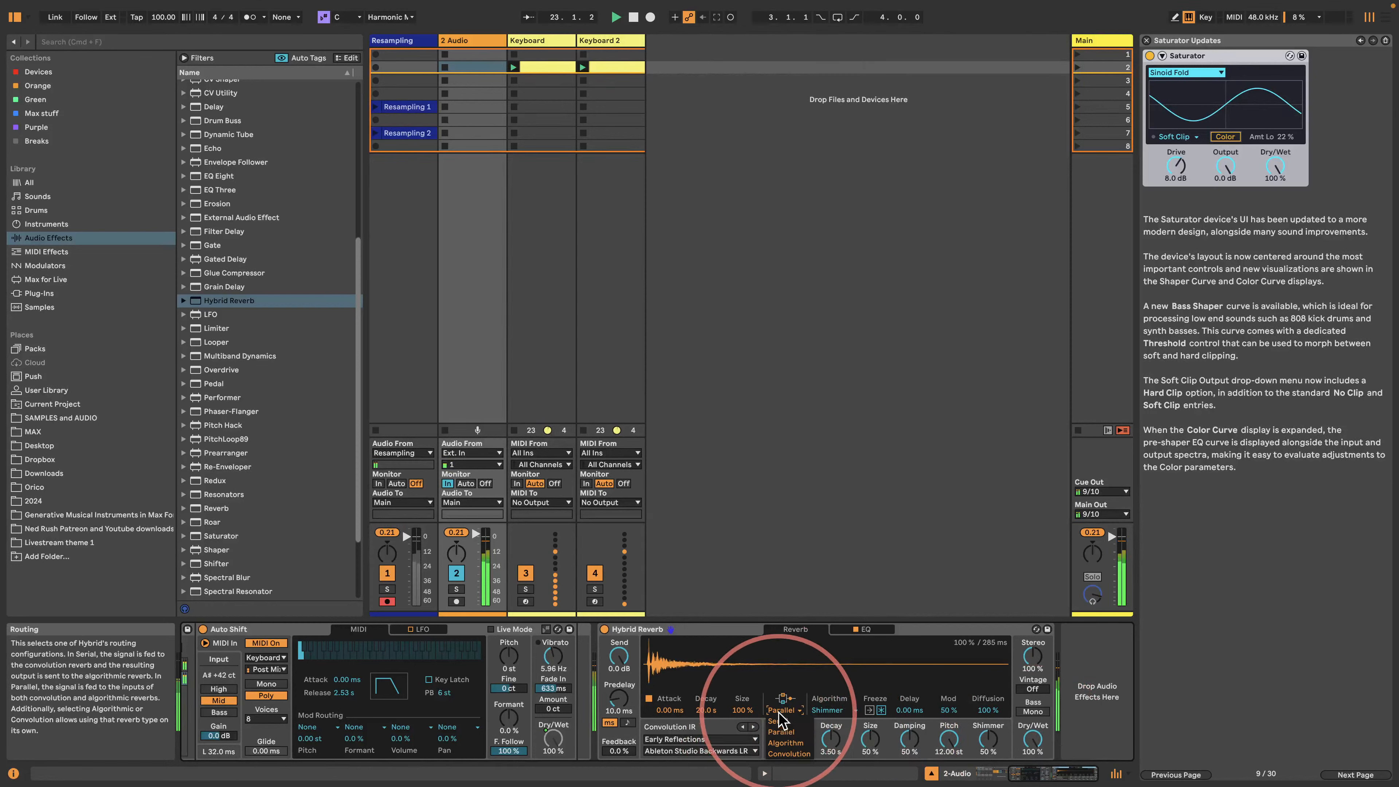
- Switch the Hybrid Reverb routing to Algorithm and raise its Shimmer amount to 75 %
{"action": "left_click", "coordinate": [784, 742]}
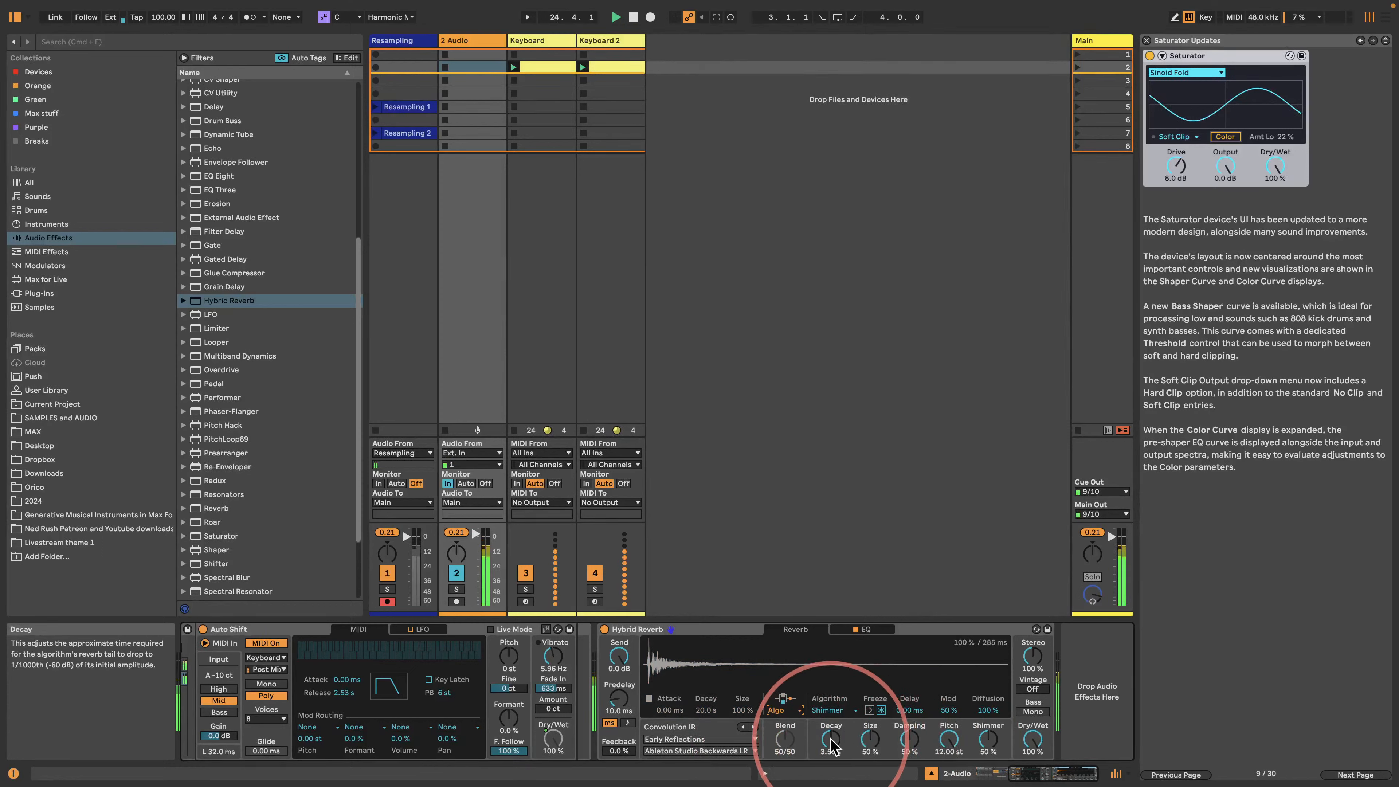
{"action": "left_click_drag", "start_coordinate": [1032, 739], "coordinate": [1032, 741]}
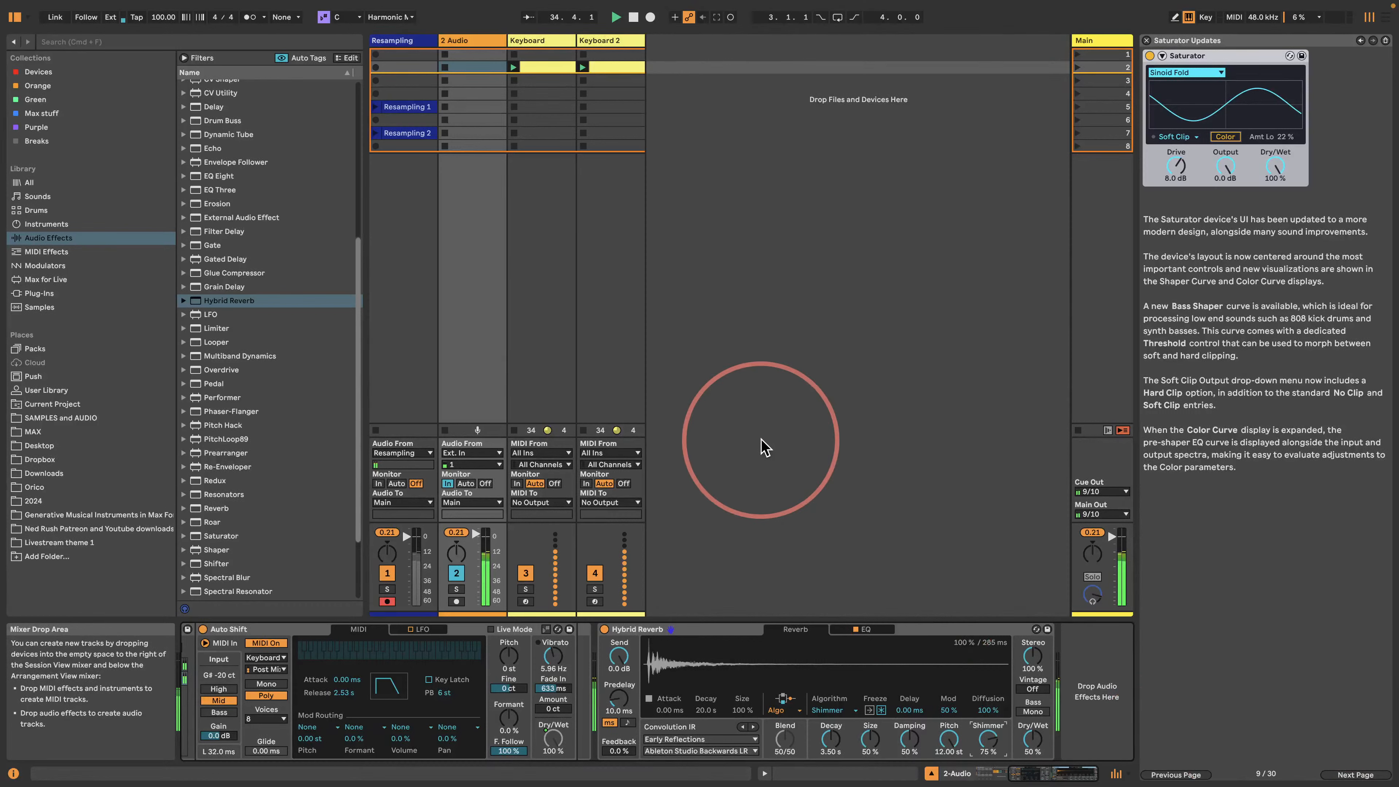
- Close the Saturator Updates help text and record a new clip in the third slot of the Resampling track
{"action": "scroll", "coordinate": [728, 649], "scroll_direction": "left", "scroll_amount": 4}
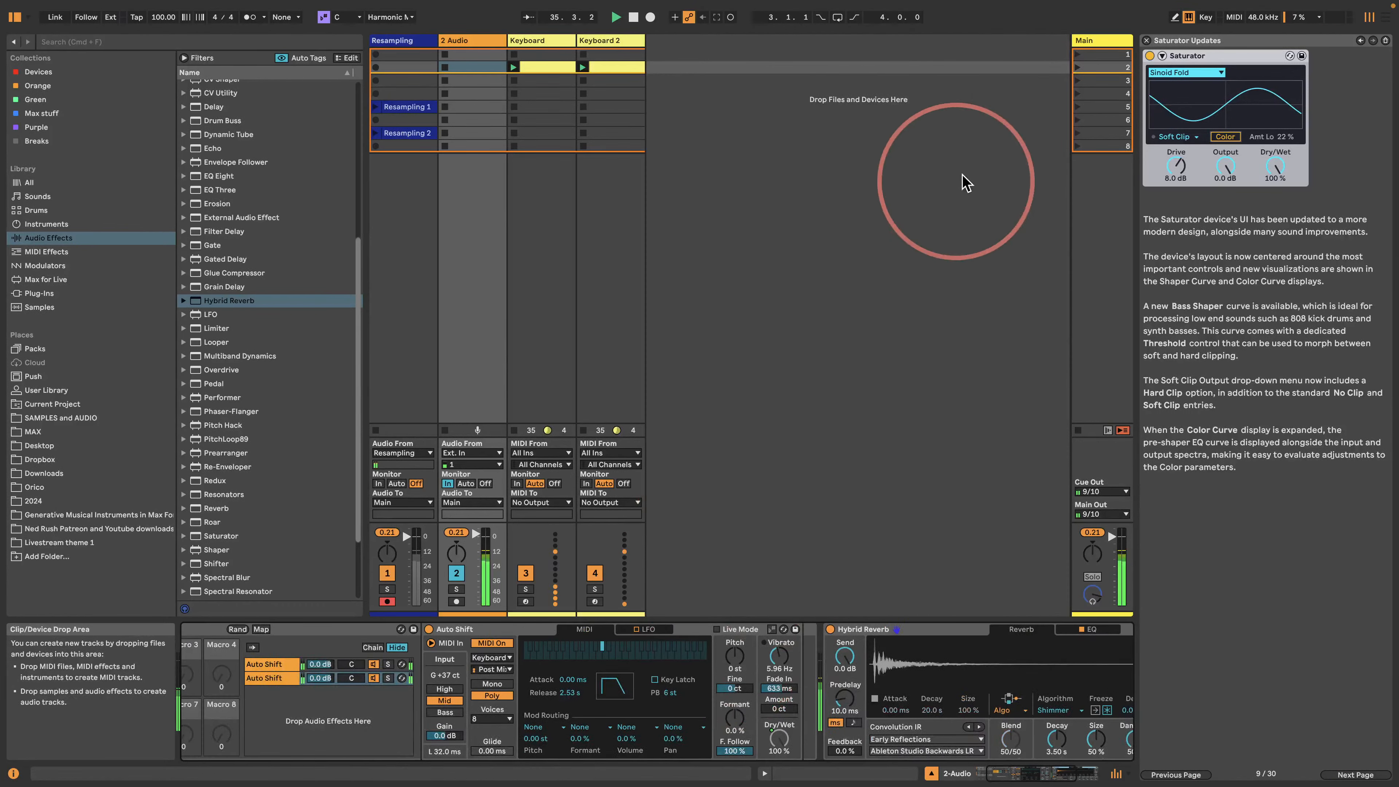
{"action": "left_click", "coordinate": [1145, 40]}
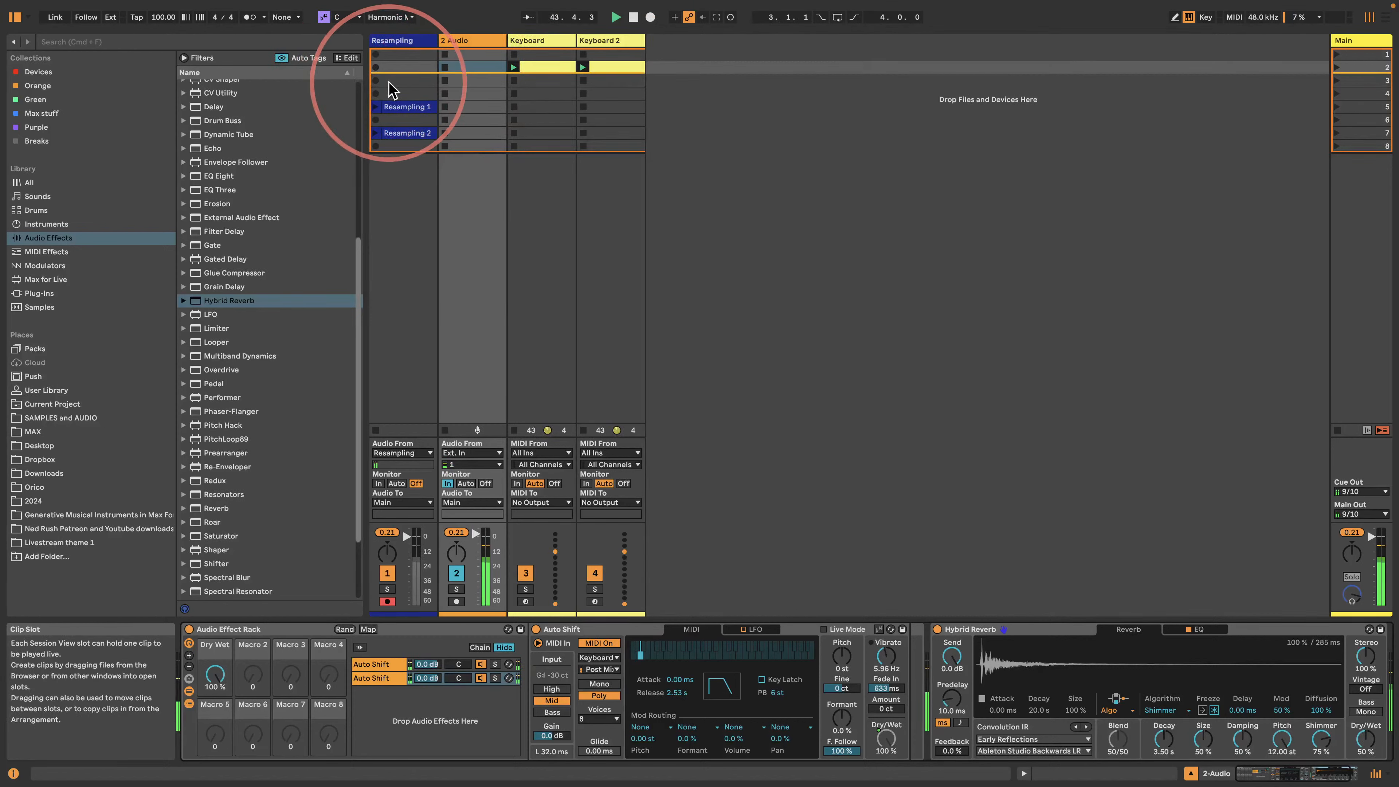
{"action": "left_click", "coordinate": [400, 81]}
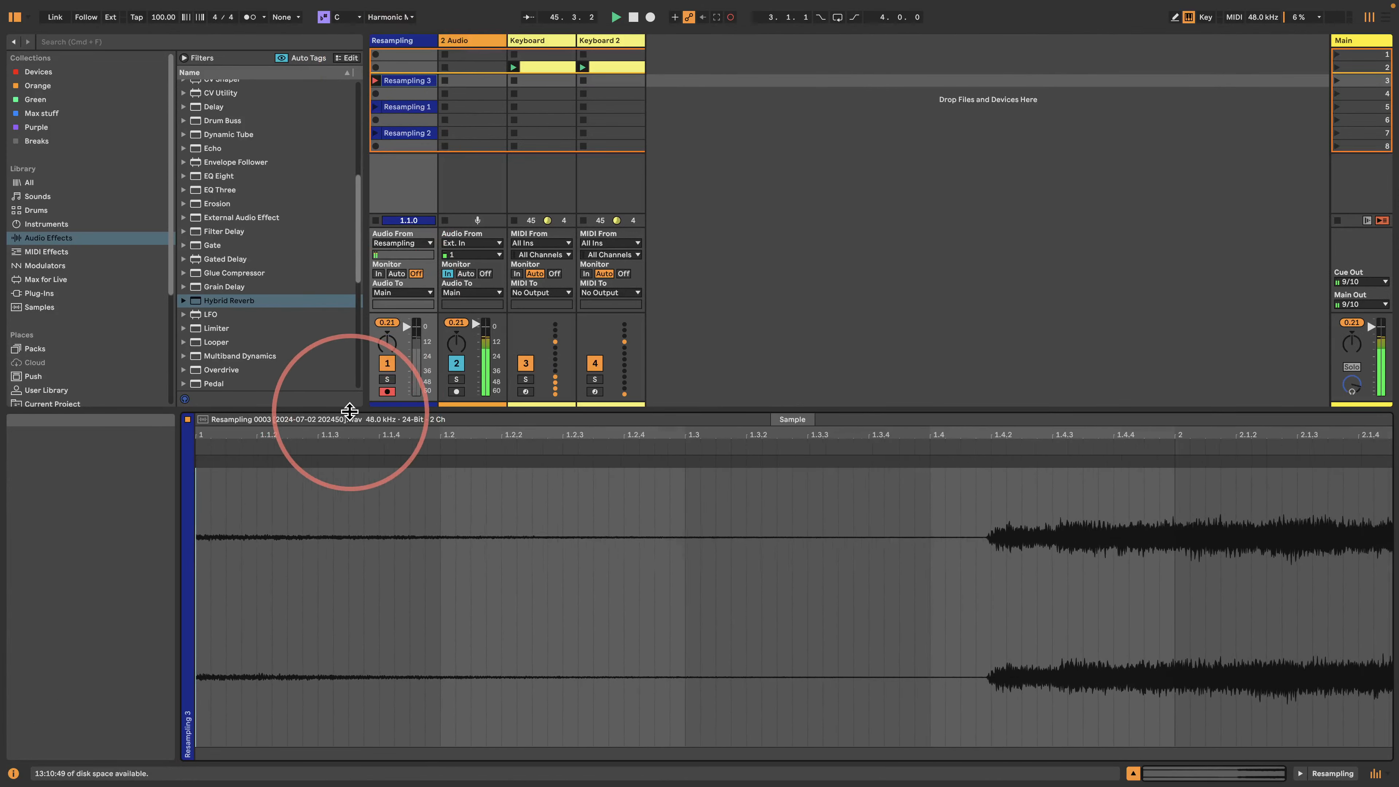
{"action": "left_click_drag", "start_coordinate": [351, 408], "coordinate": [355, 538]}
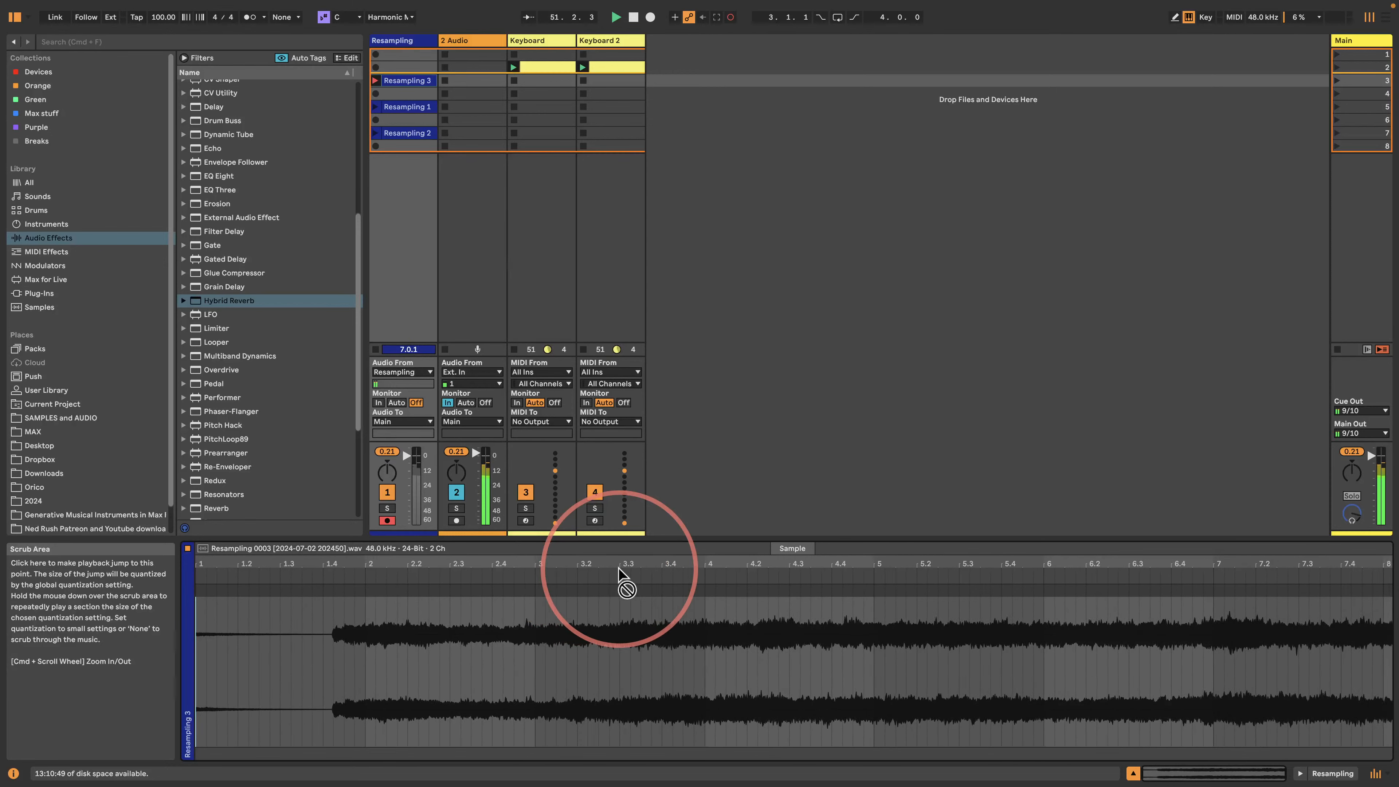
- On the Keyboard 2 track, set the Arpeggiator style to Down and reset the Chord device's Shift 4 to 0 sd
{"action": "left_click", "coordinate": [482, 42]}
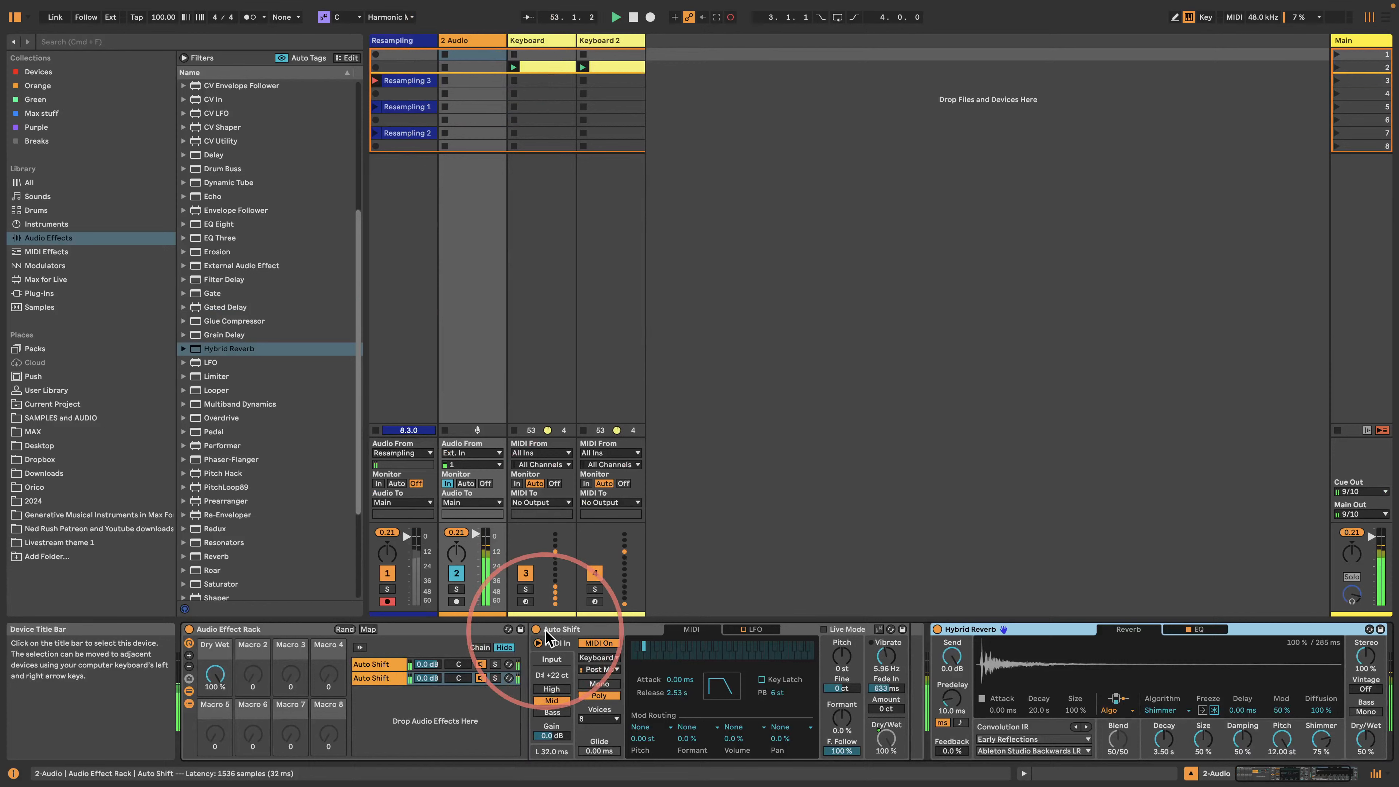
{"action": "left_click", "coordinate": [380, 664]}
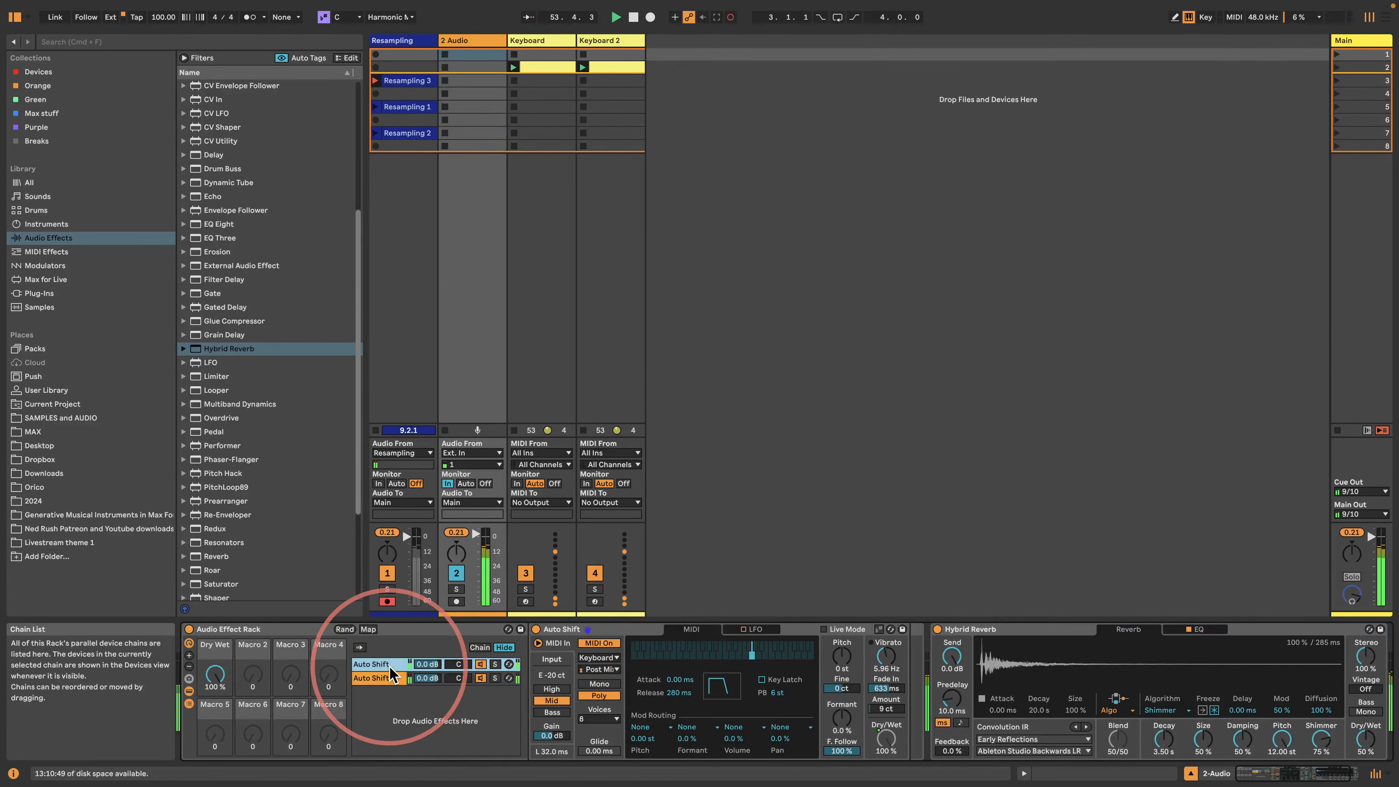
{"action": "left_click", "coordinate": [606, 54]}
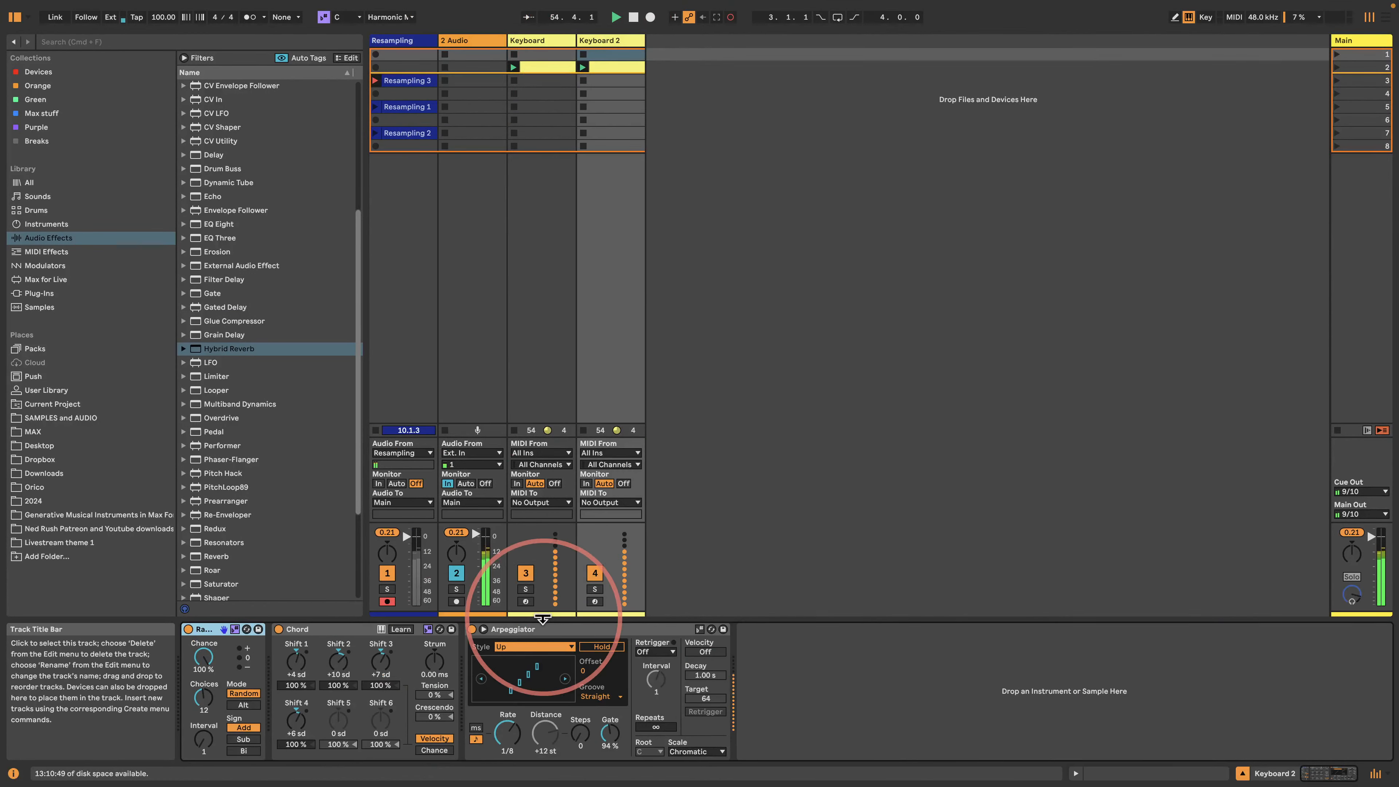
{"action": "left_click", "coordinate": [537, 646]}
{"action": "left_click", "coordinate": [506, 461]}
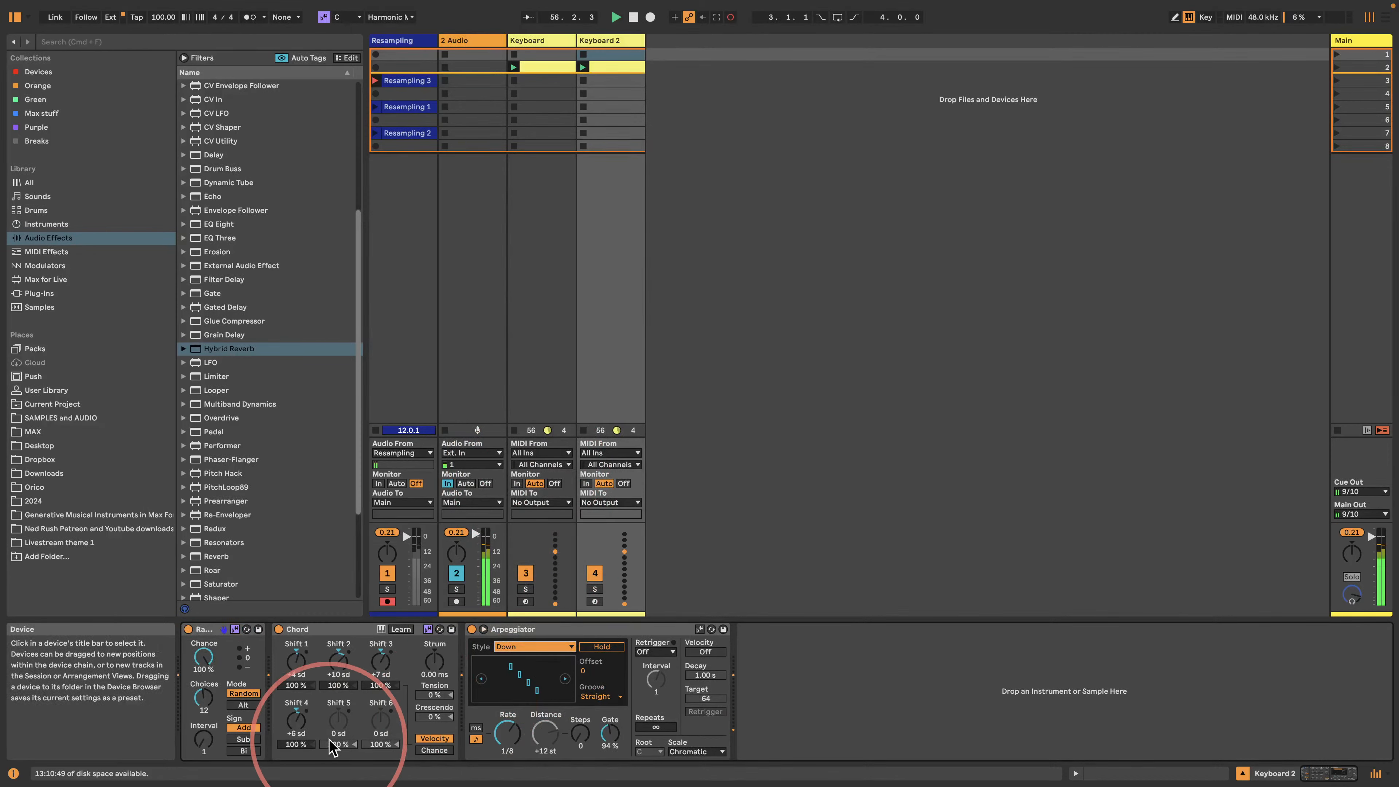
{"action": "double_click", "coordinate": [297, 722]}
- Stop the recording on the Resampling track and turn down the Dry Wet macro of the 2 Audio track's effect rack
{"action": "left_click", "coordinate": [557, 55]}
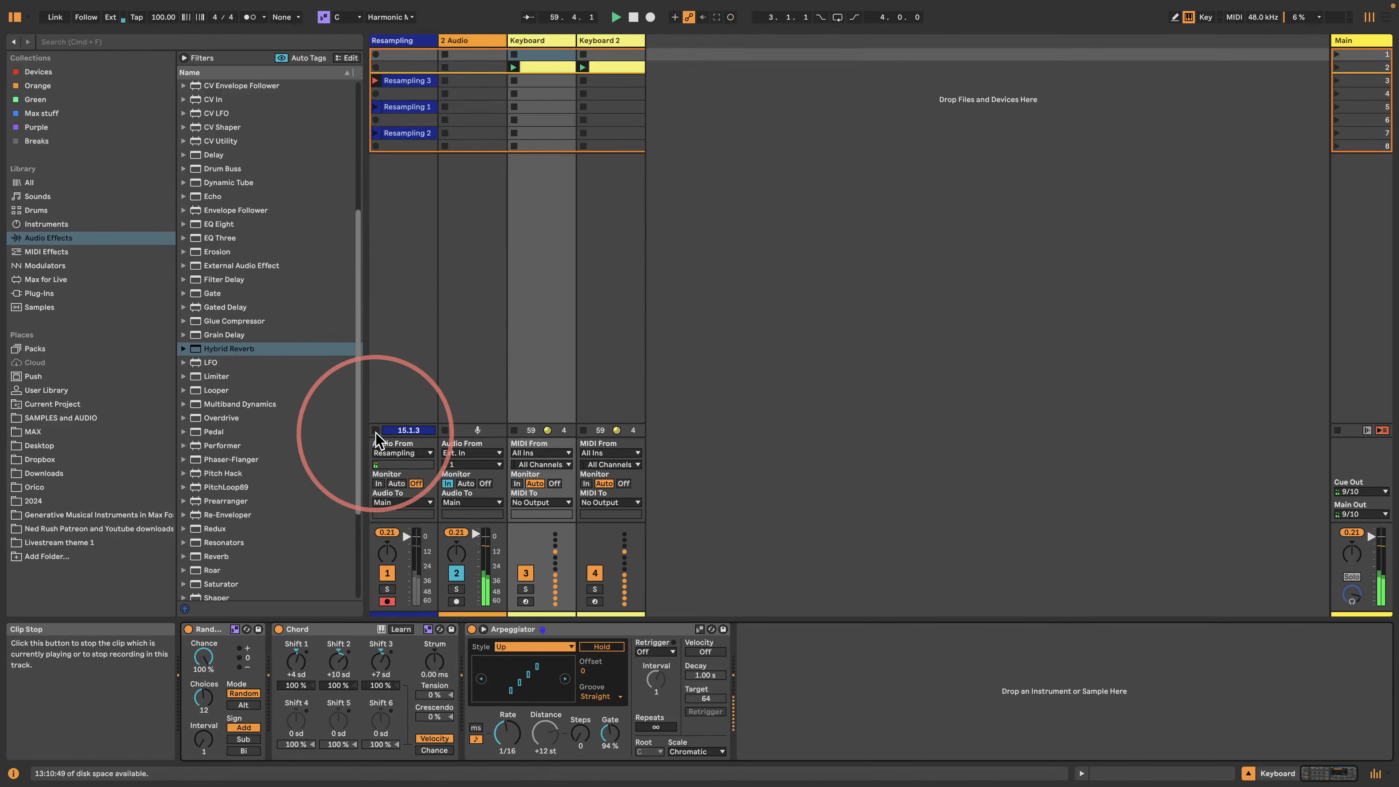
{"action": "left_click", "coordinate": [472, 54]}
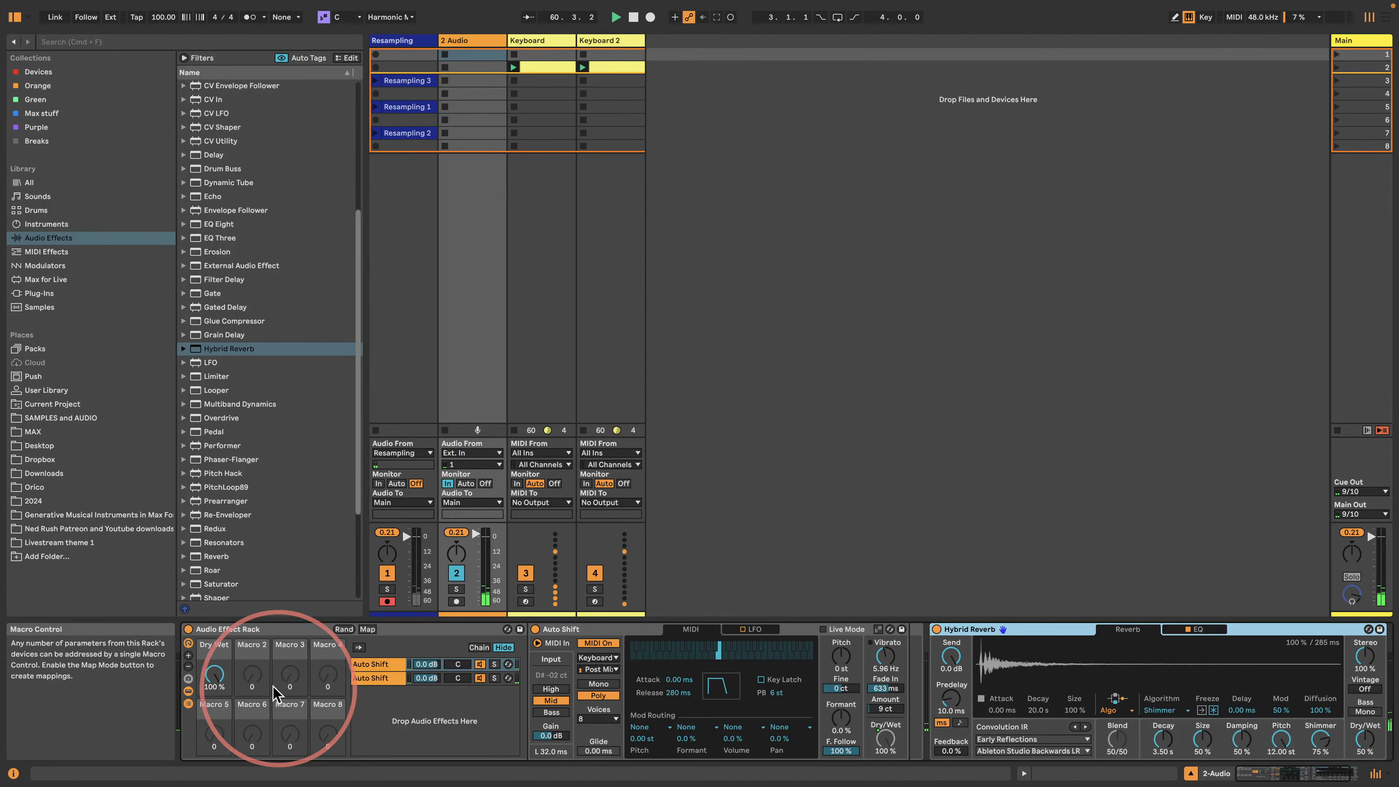
{"action": "left_click_drag", "start_coordinate": [211, 669], "coordinate": [211, 766]}
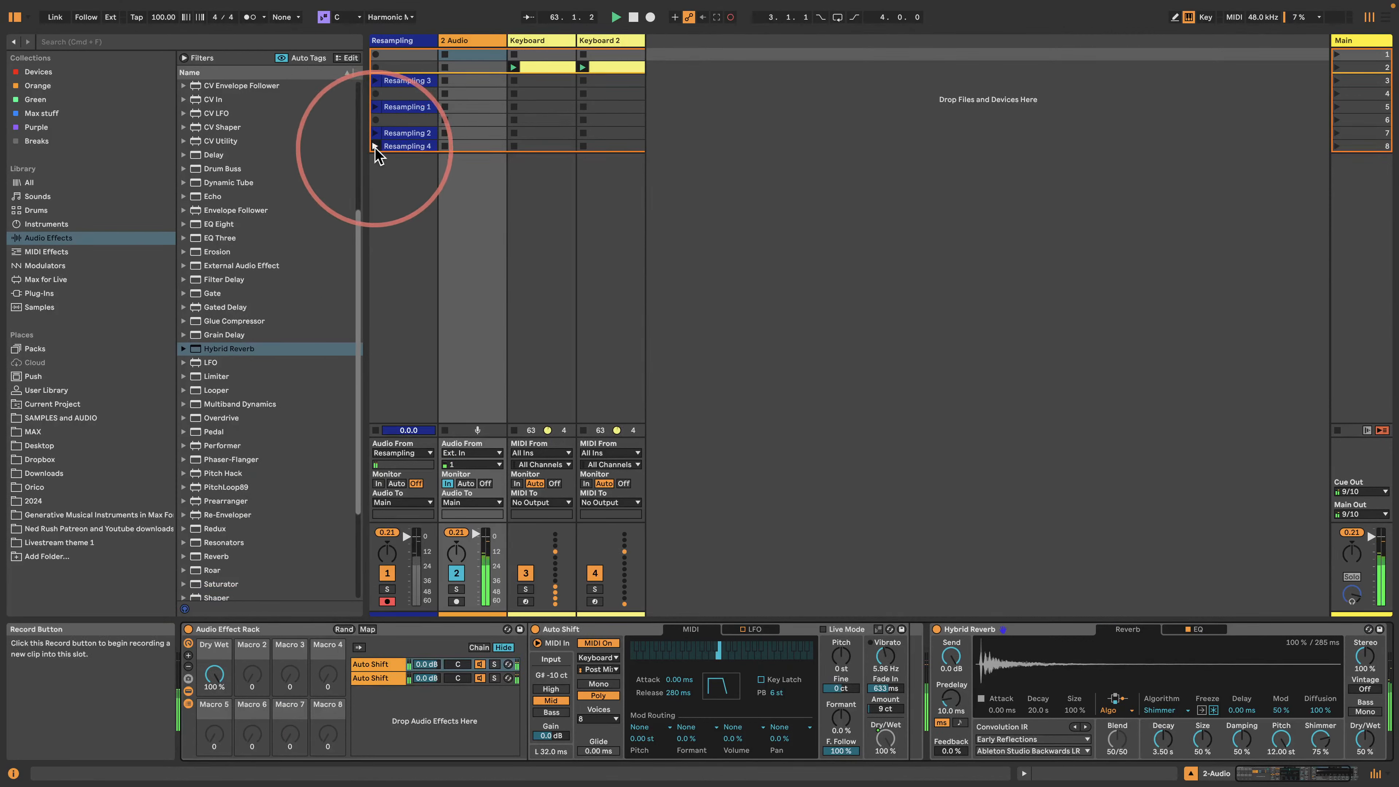
- Record a new clip in the eighth slot of the Resampling track and show its waveform
{"action": "left_click", "coordinate": [406, 146]}
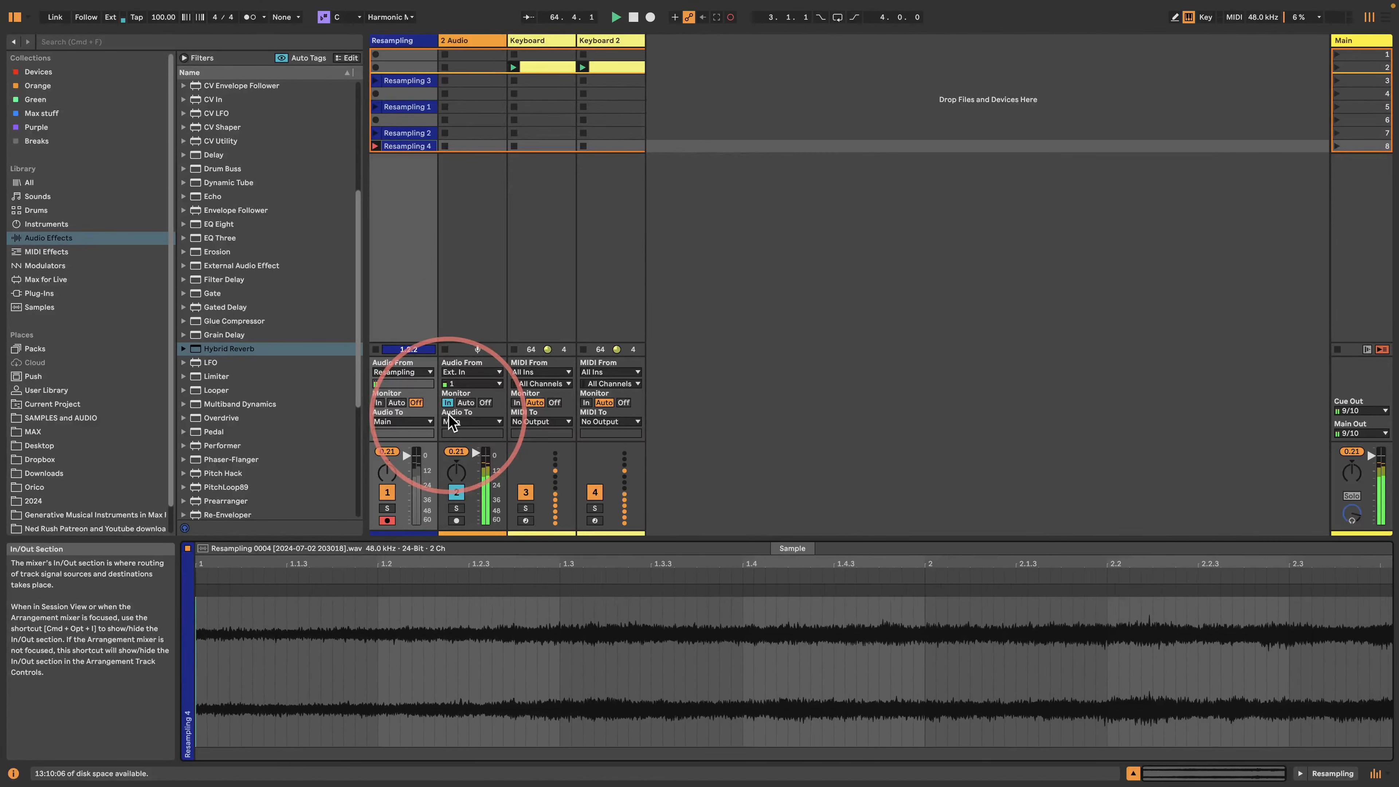
{"action": "left_click", "coordinate": [527, 42]}
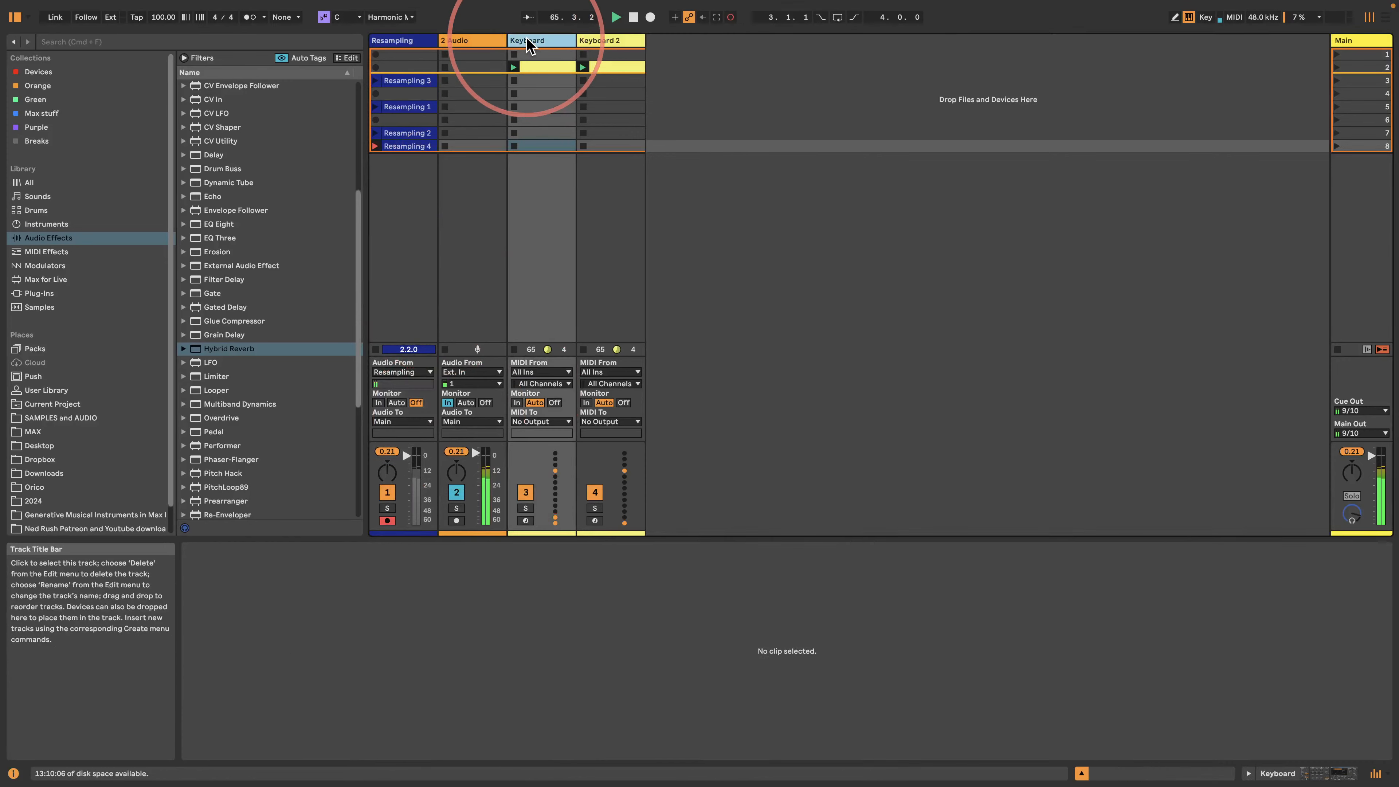
- Pan the two Auto Shift chains on the 2 Audio track apart, the first to 27L and the second to 28R
{"action": "left_click", "coordinate": [479, 41]}
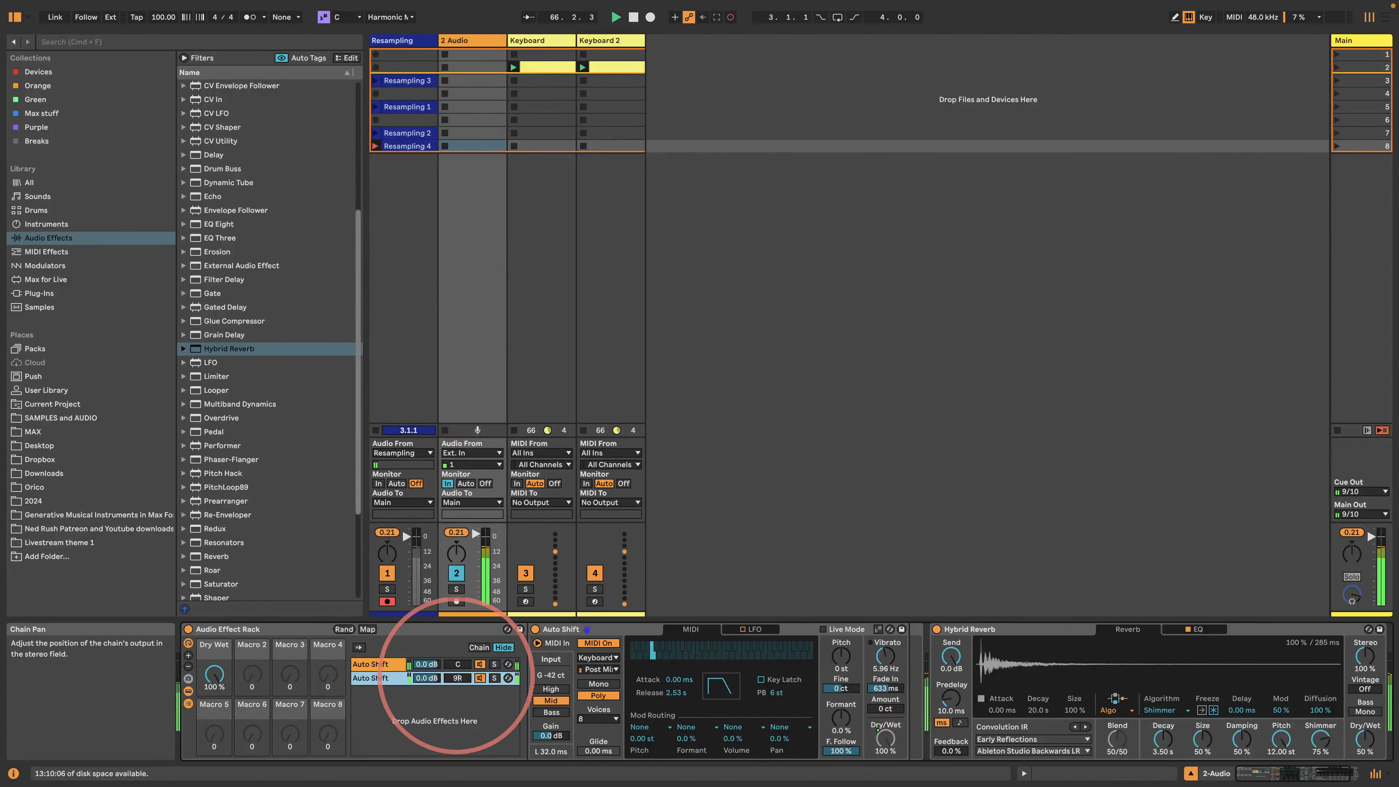
{"action": "left_click_drag", "start_coordinate": [456, 663], "coordinate": [454, 666]}
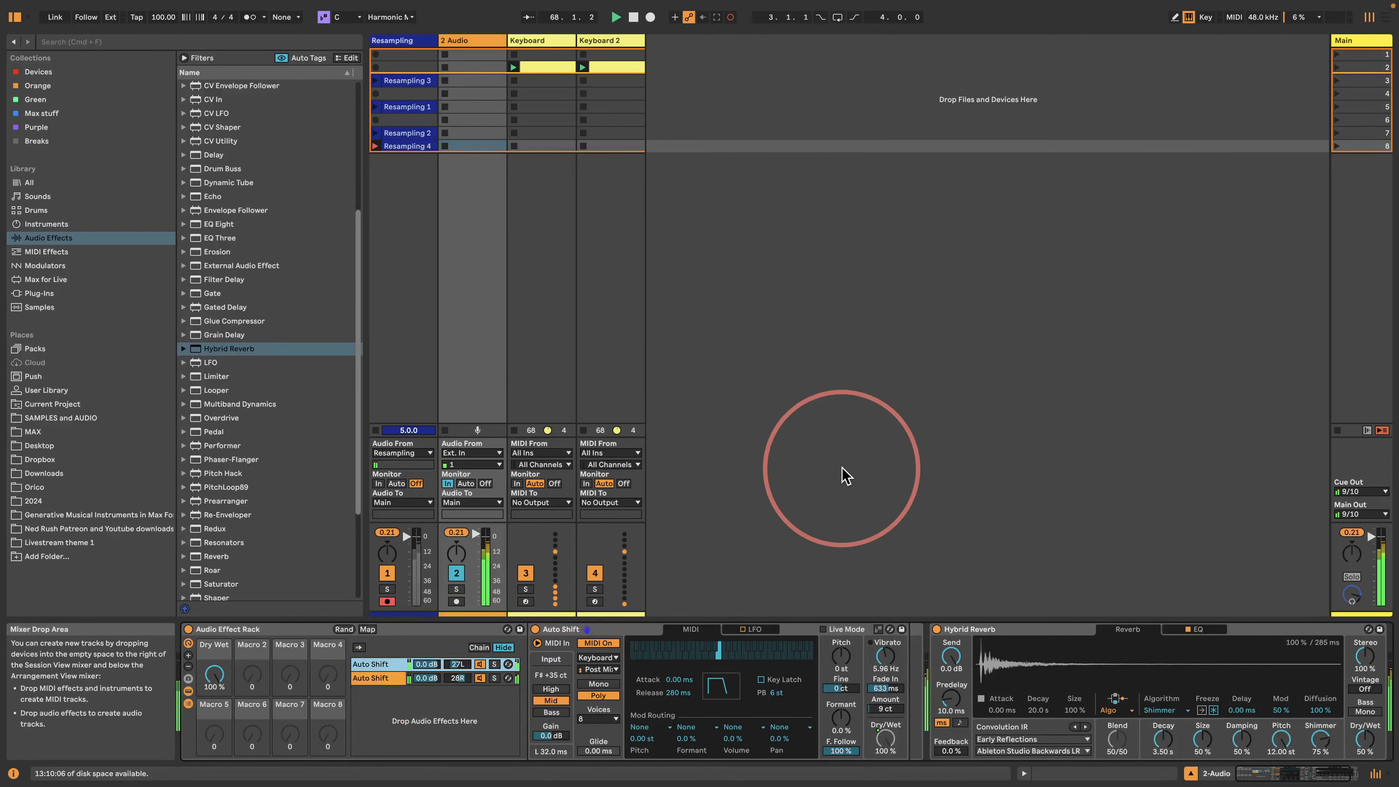
- Set Formant Follow to 0 % in both Auto Shift chains and bring both chain pans to 2L
{"action": "left_click_drag", "start_coordinate": [841, 751], "coordinate": [841, 785]}
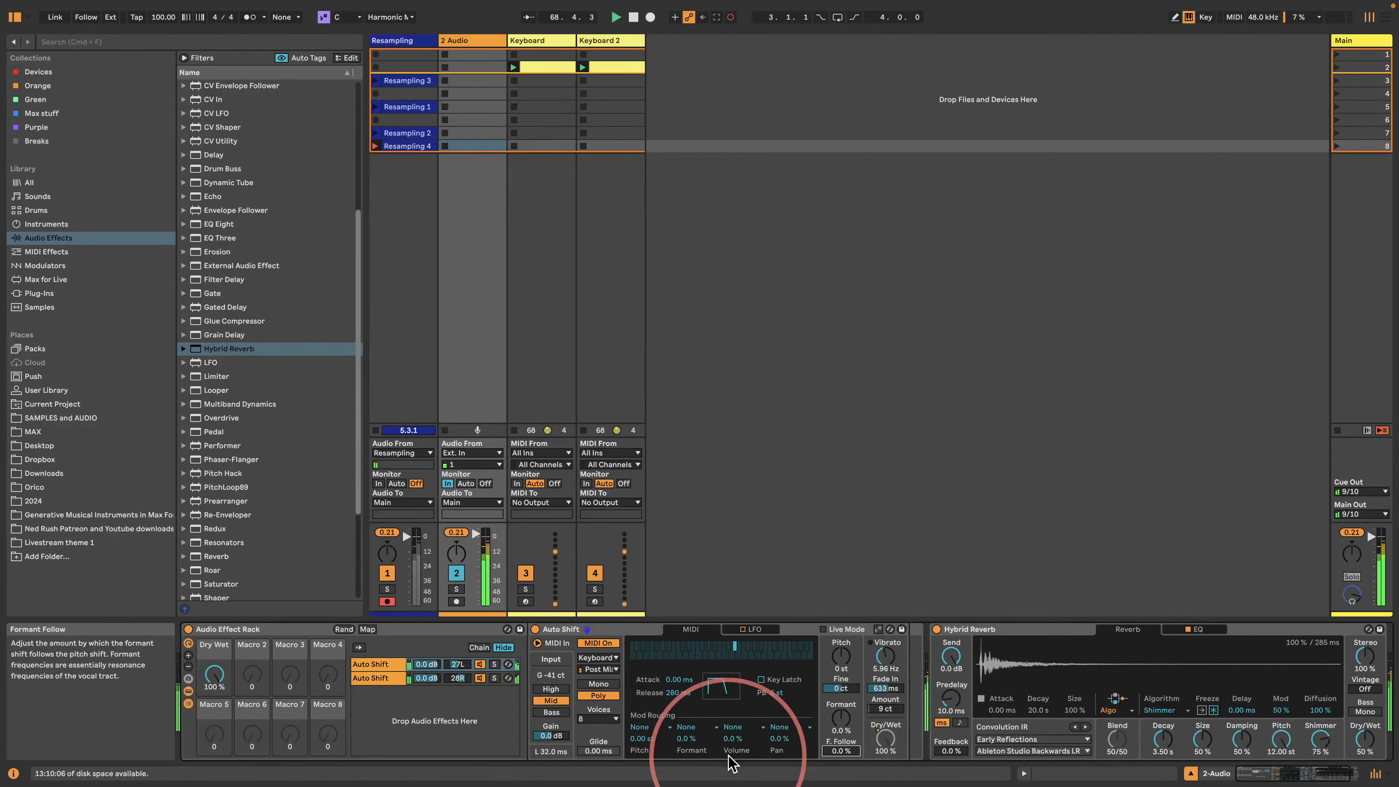
{"action": "left_click", "coordinate": [391, 677]}
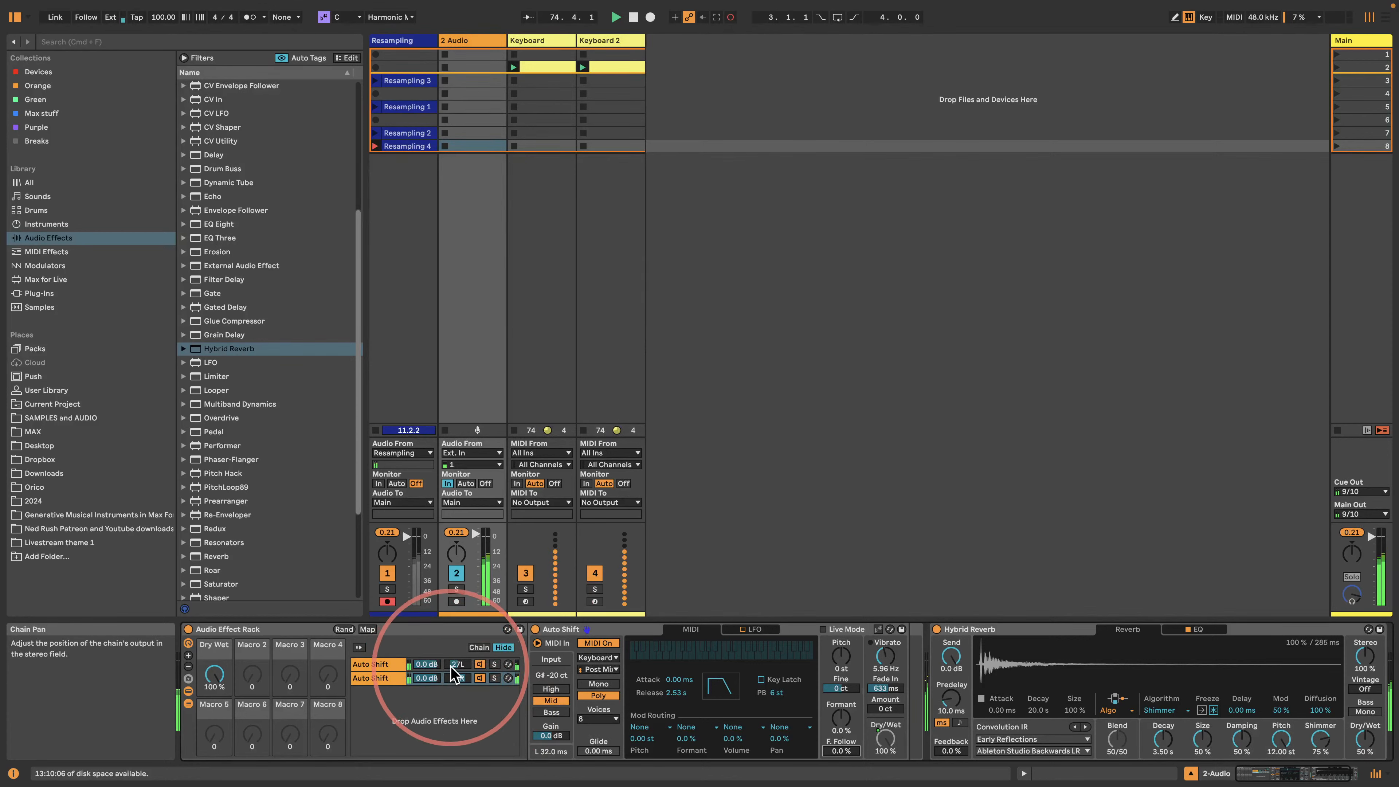
{"action": "left_click_drag", "start_coordinate": [452, 665], "coordinate": [459, 700]}
- Shorten the envelope release of the second chain's Auto Shift to 853 ms
{"action": "left_click", "coordinate": [1305, 778]}
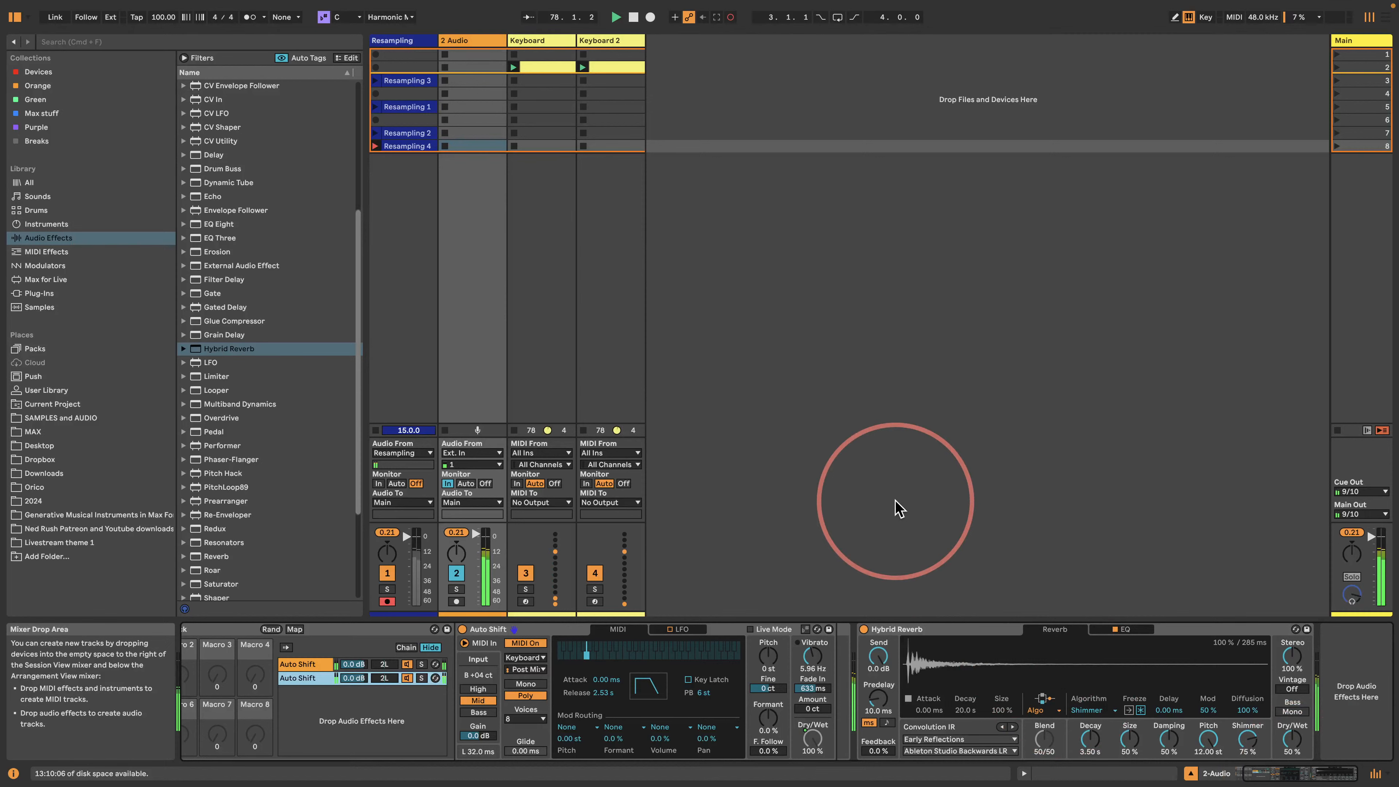
{"action": "left_click_drag", "start_coordinate": [606, 693], "coordinate": [606, 741]}
- Set the Arpeggiator gate to 50 % on the Keyboard track and about 55 % on the Keyboard 2 track
{"action": "left_click", "coordinate": [543, 41]}
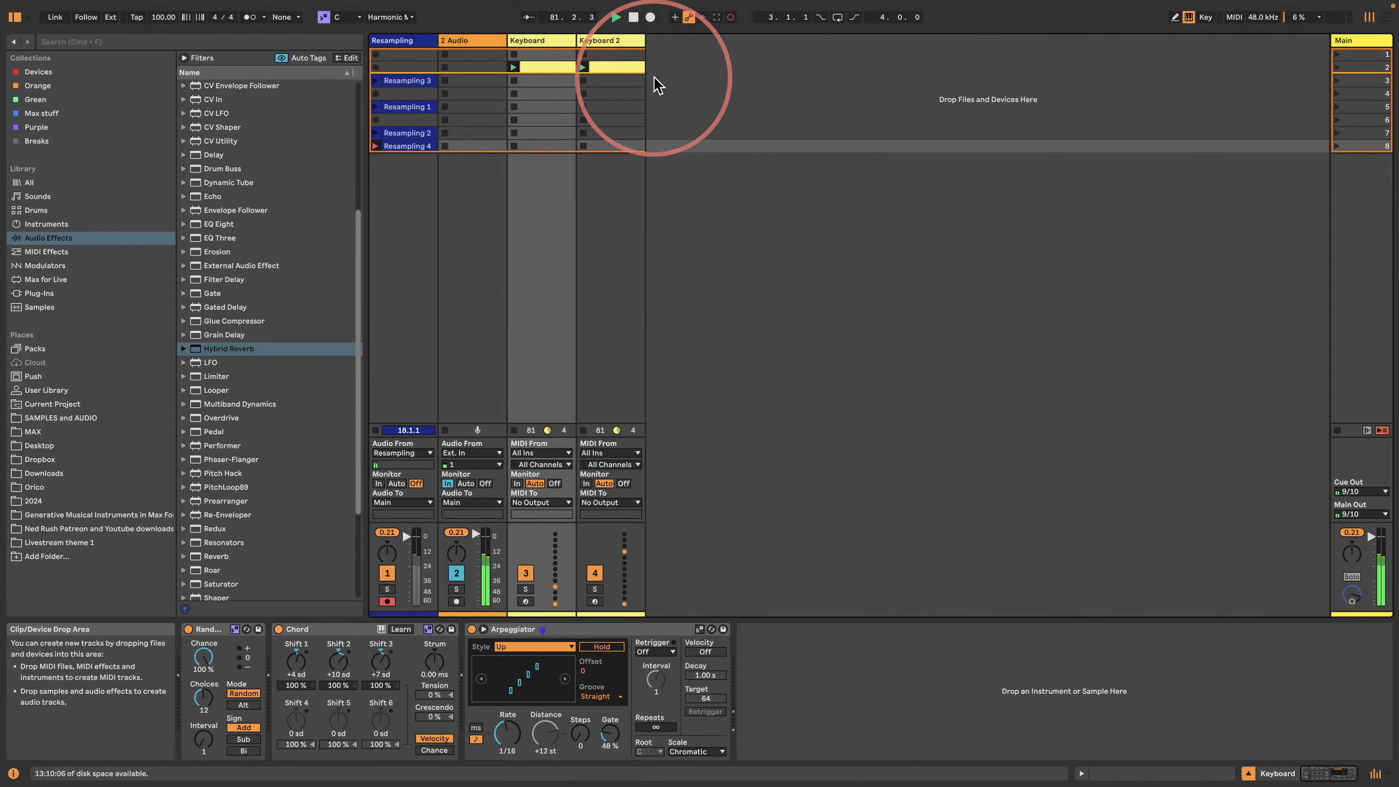
{"action": "left_click", "coordinate": [611, 40]}
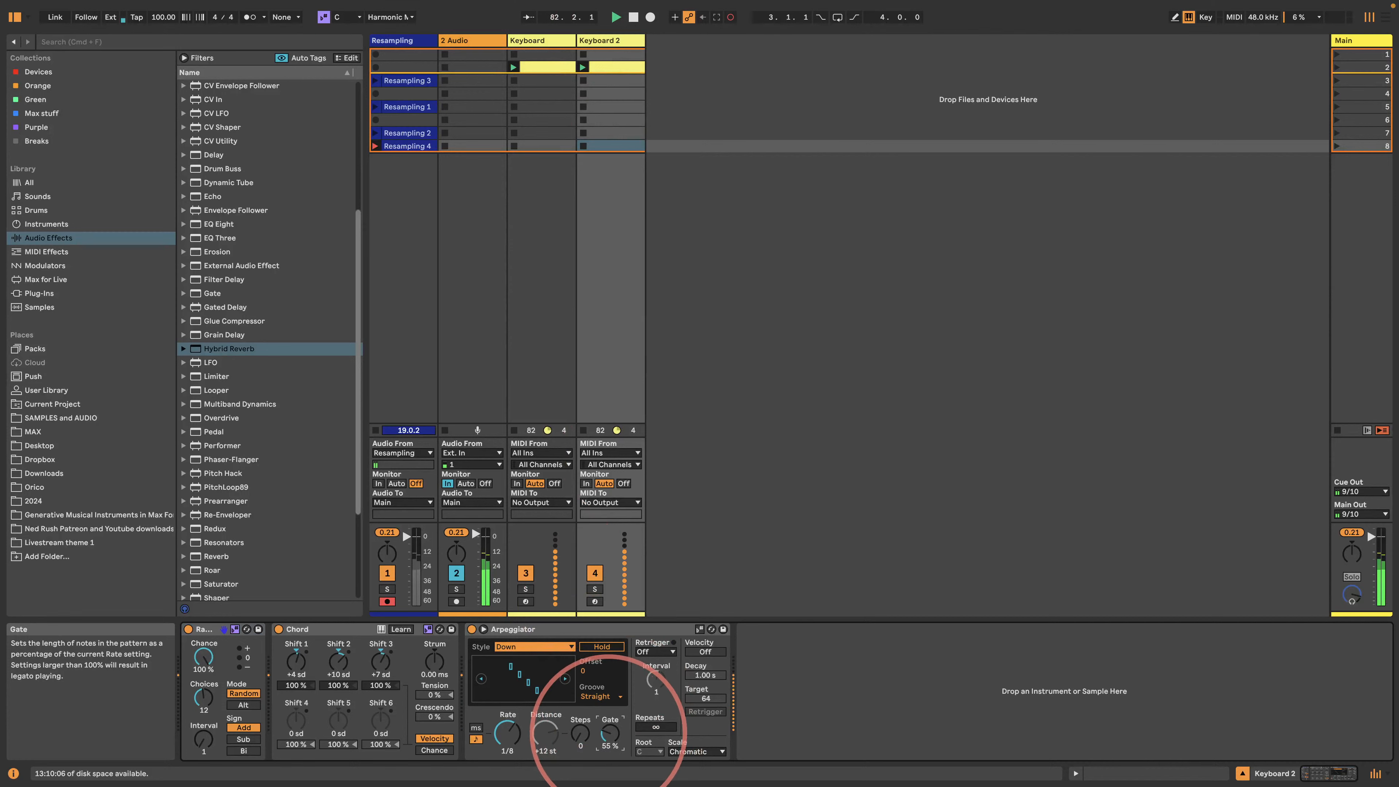
{"action": "left_click", "coordinate": [531, 41]}
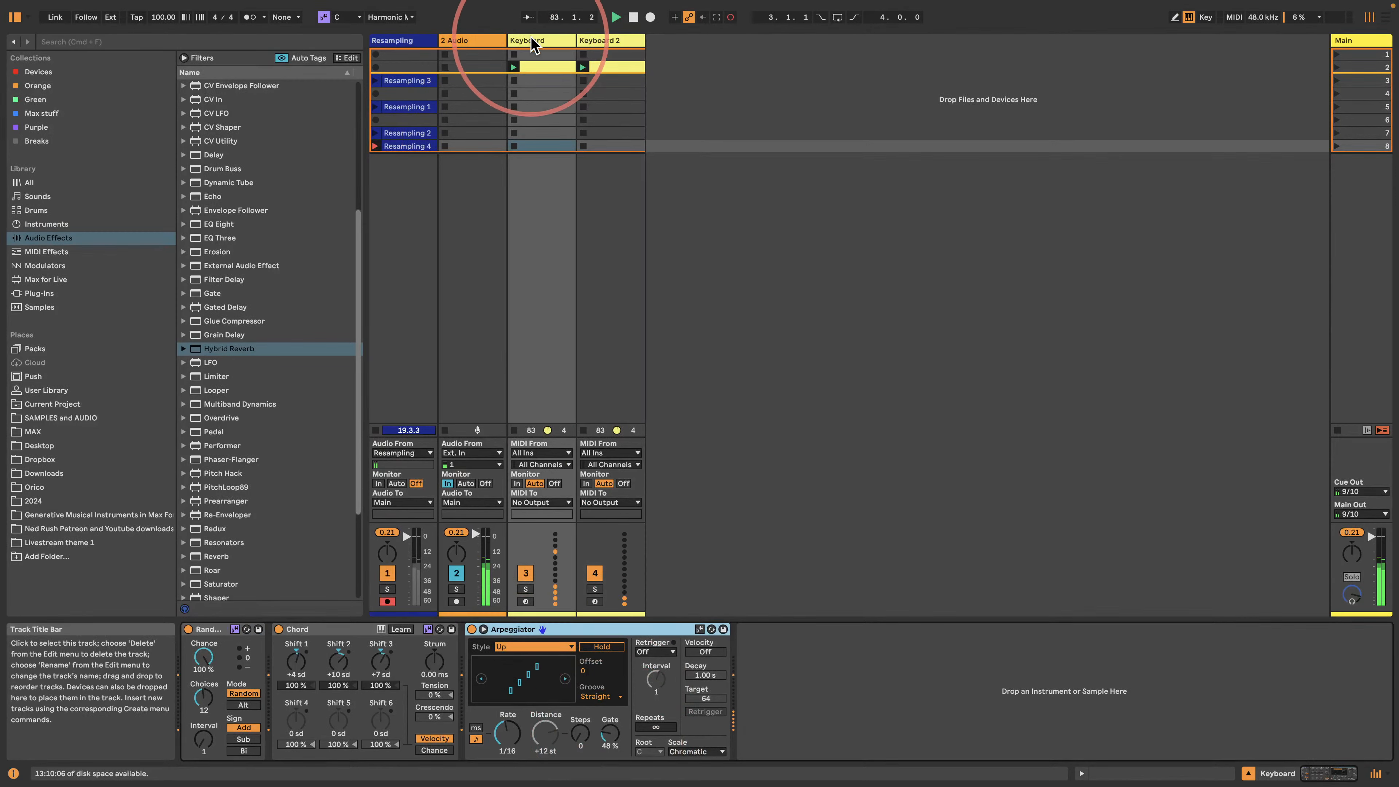
{"action": "left_click_drag", "start_coordinate": [609, 734], "coordinate": [609, 730]}
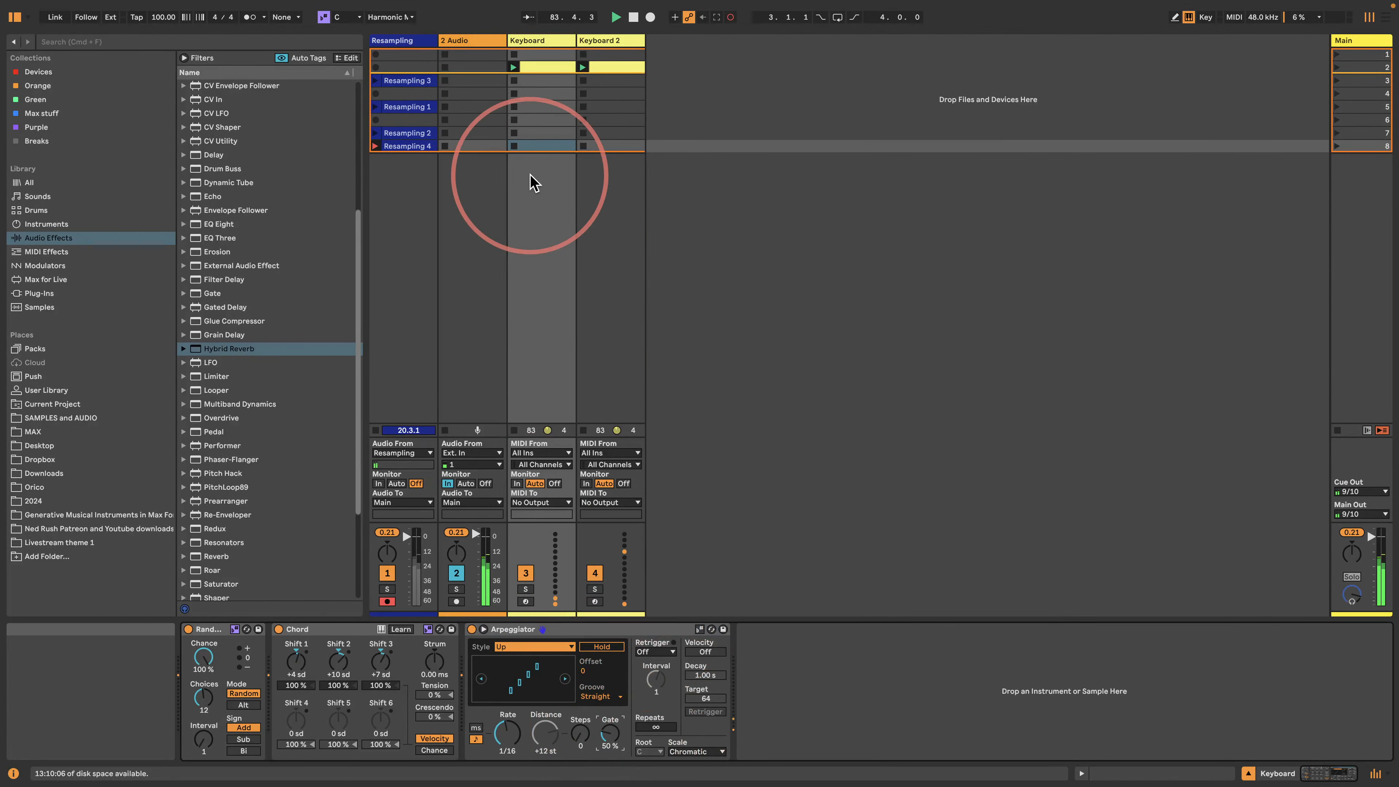
- Set the envelope release of the first chain's Auto Shift on the 2 Audio track to 1.18 s
{"action": "left_click", "coordinate": [481, 44]}
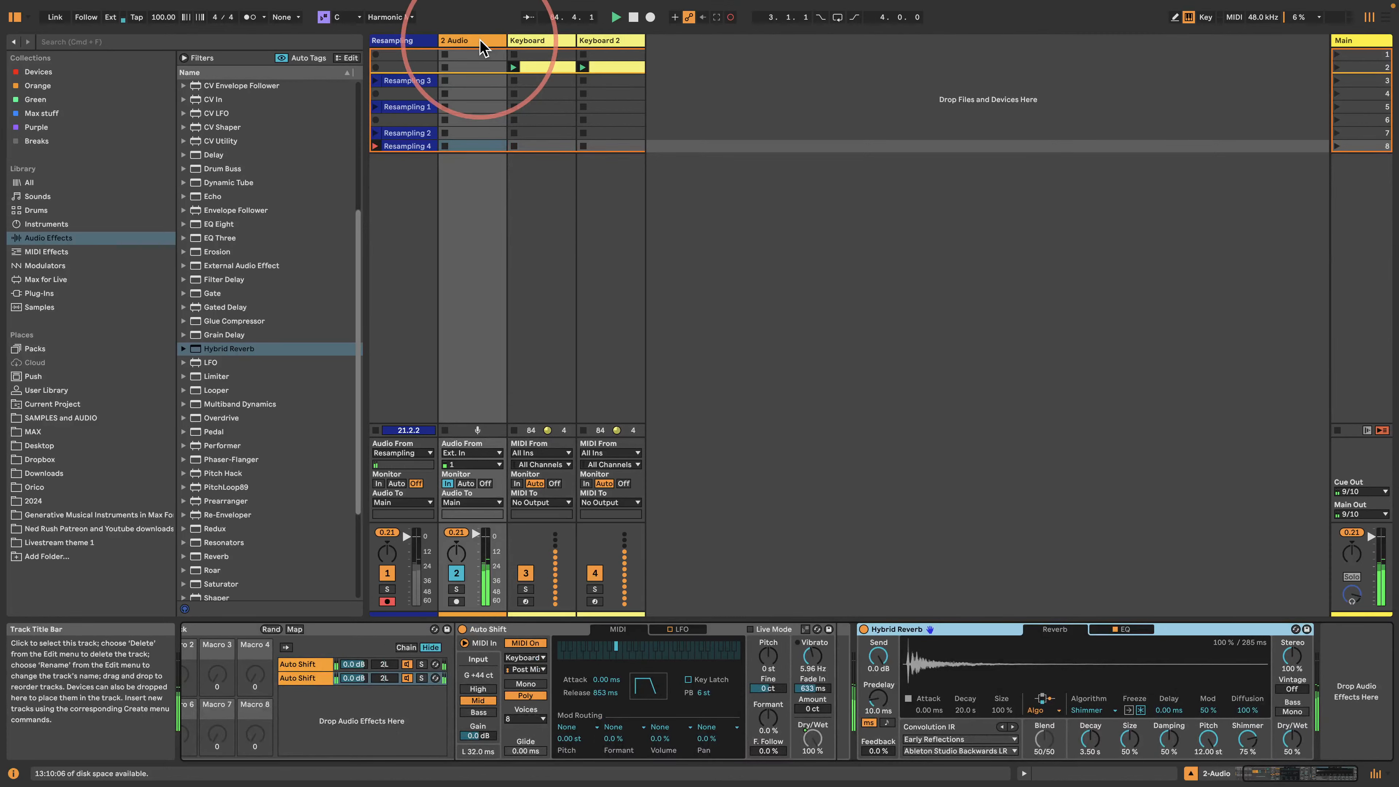
{"action": "left_click", "coordinate": [313, 664]}
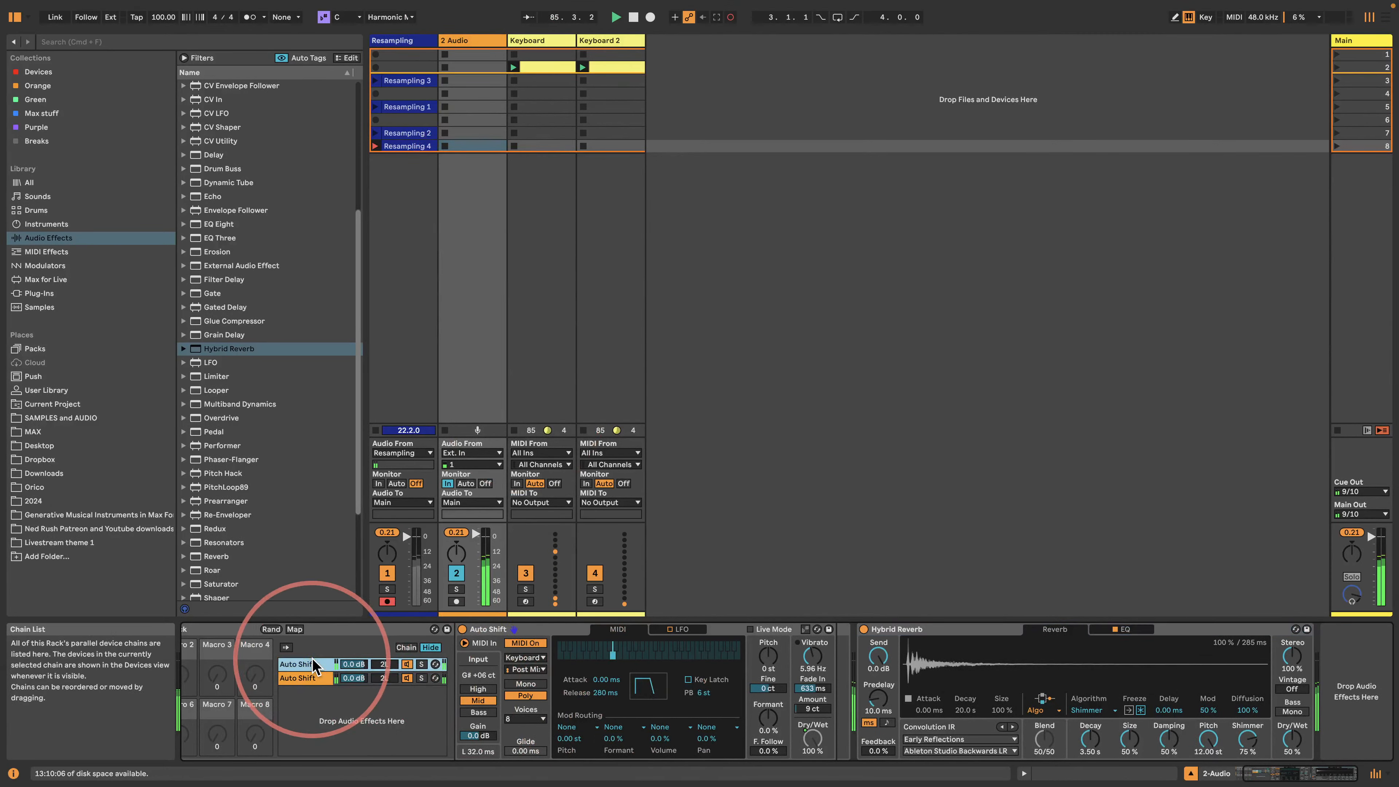
{"action": "left_click_drag", "start_coordinate": [602, 690], "coordinate": [596, 703]}
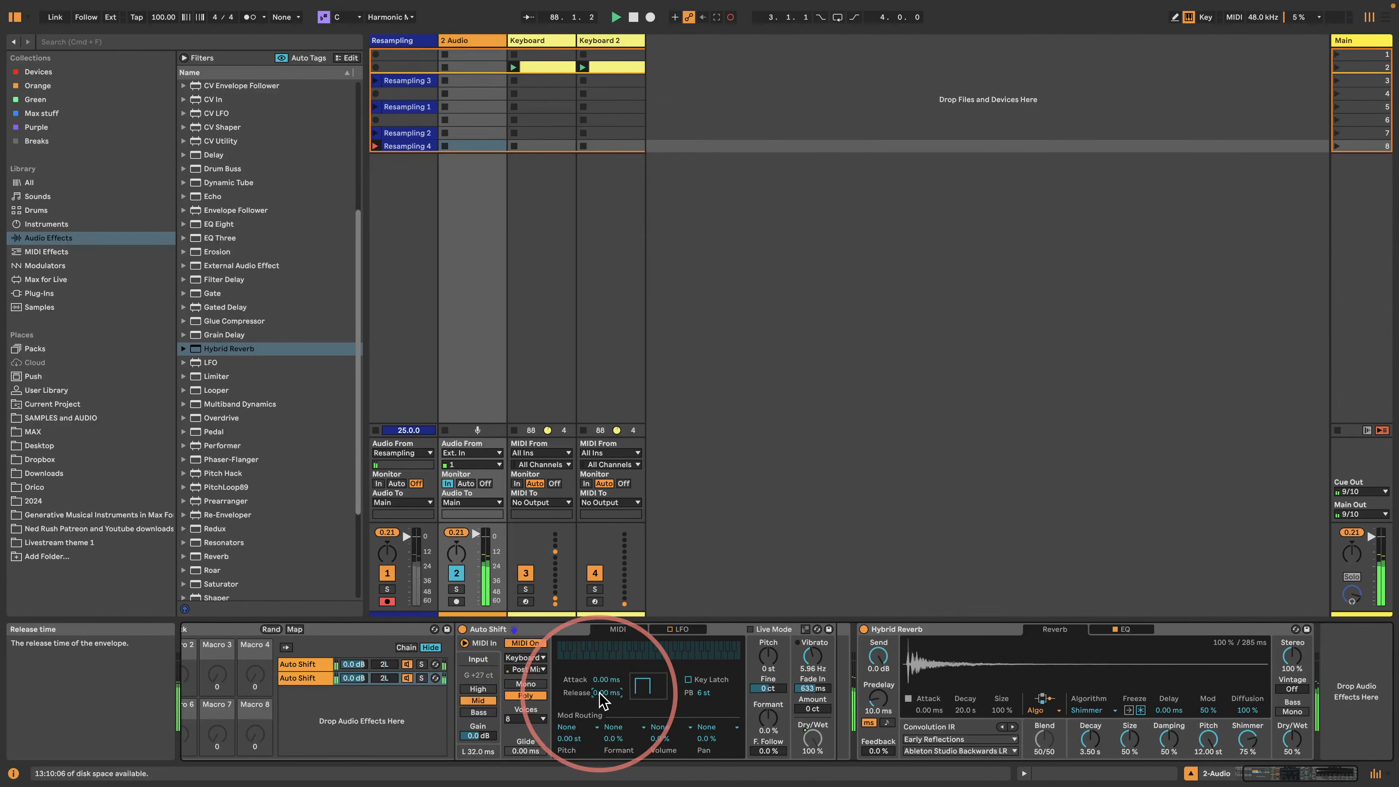
{"action": "left_click_drag", "start_coordinate": [602, 693], "coordinate": [602, 661]}
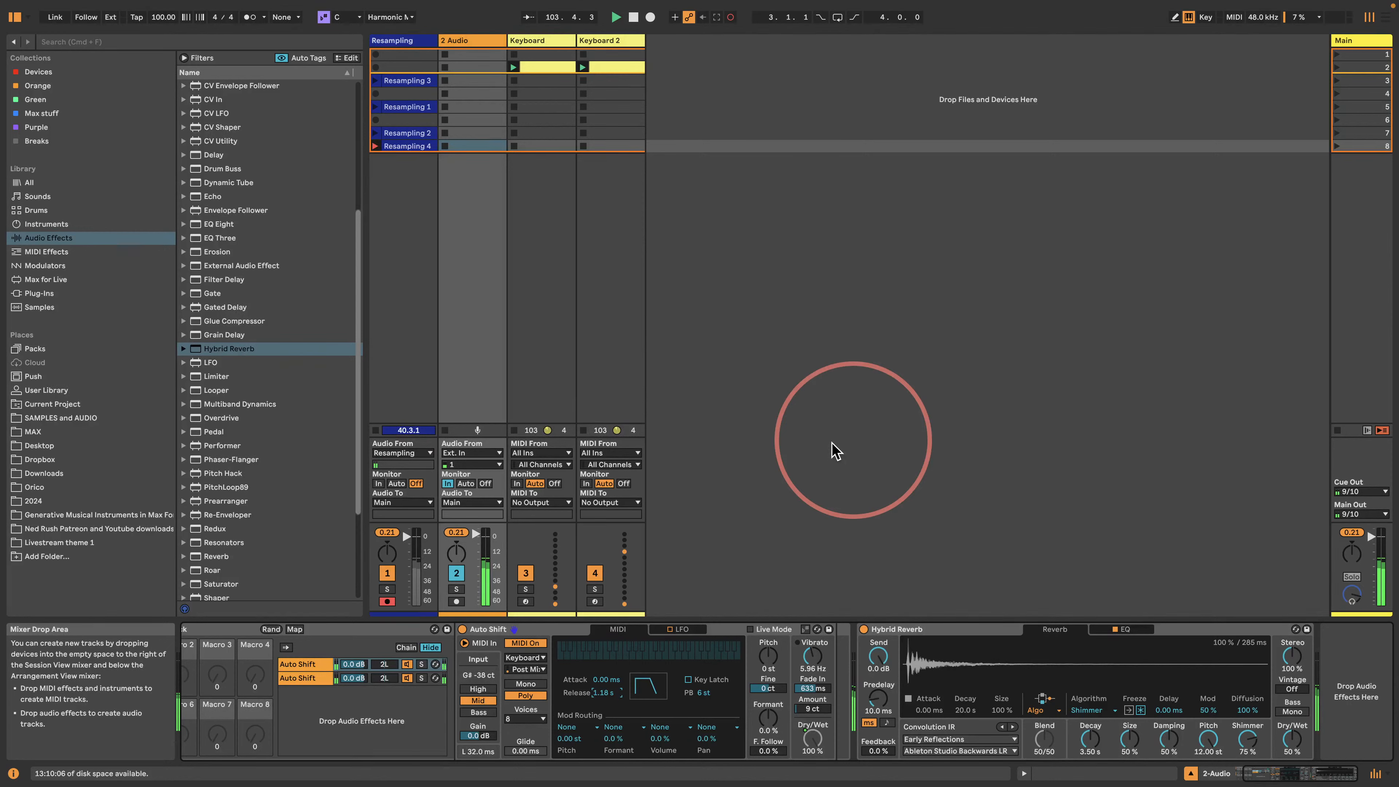
- Add Auto Pan after Hybrid Reverb with a tempo-synced 1/16 rate, 0° phase and 100 % amount
{"action": "scroll", "coordinate": [308, 236], "scroll_direction": "up", "scroll_amount": 5}
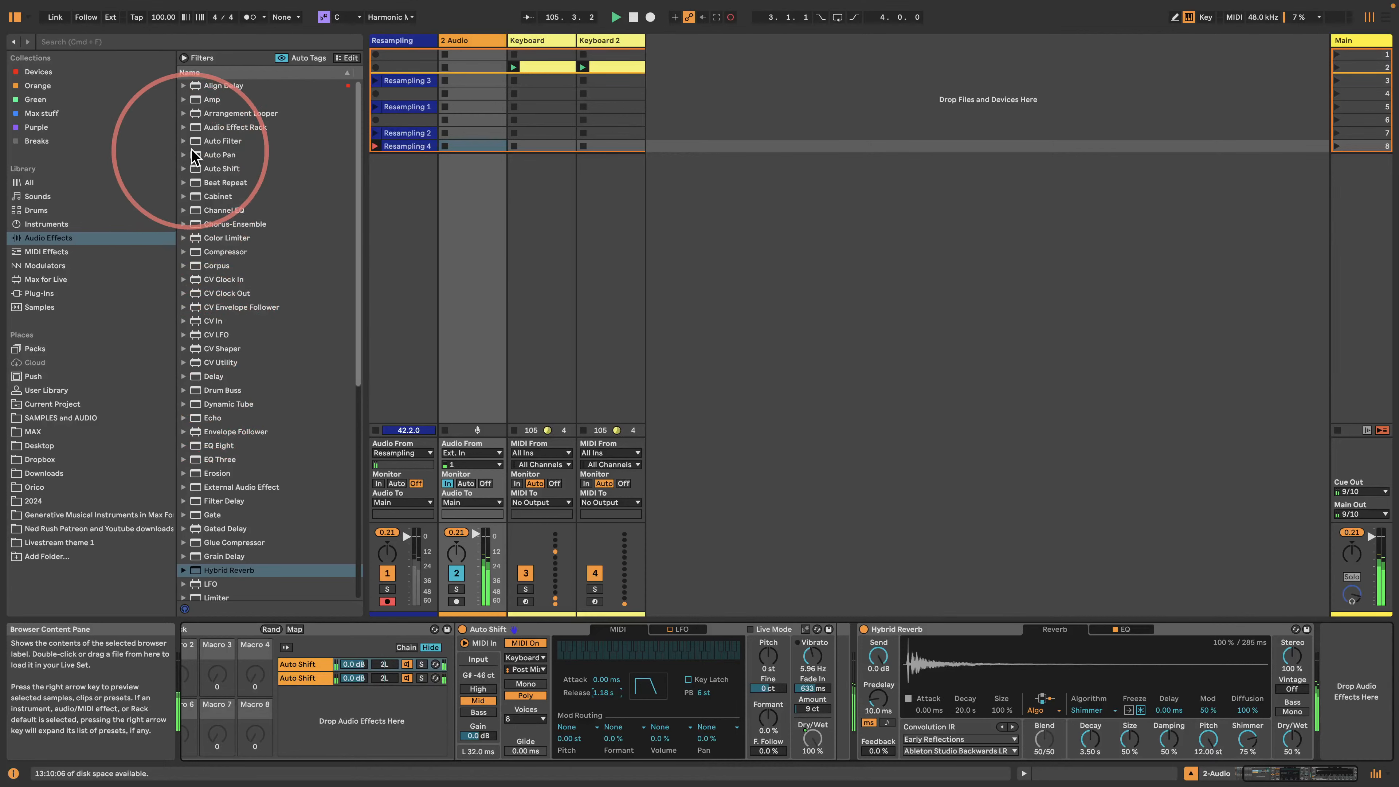
{"action": "left_click_drag", "start_coordinate": [195, 161], "coordinate": [1335, 684]}
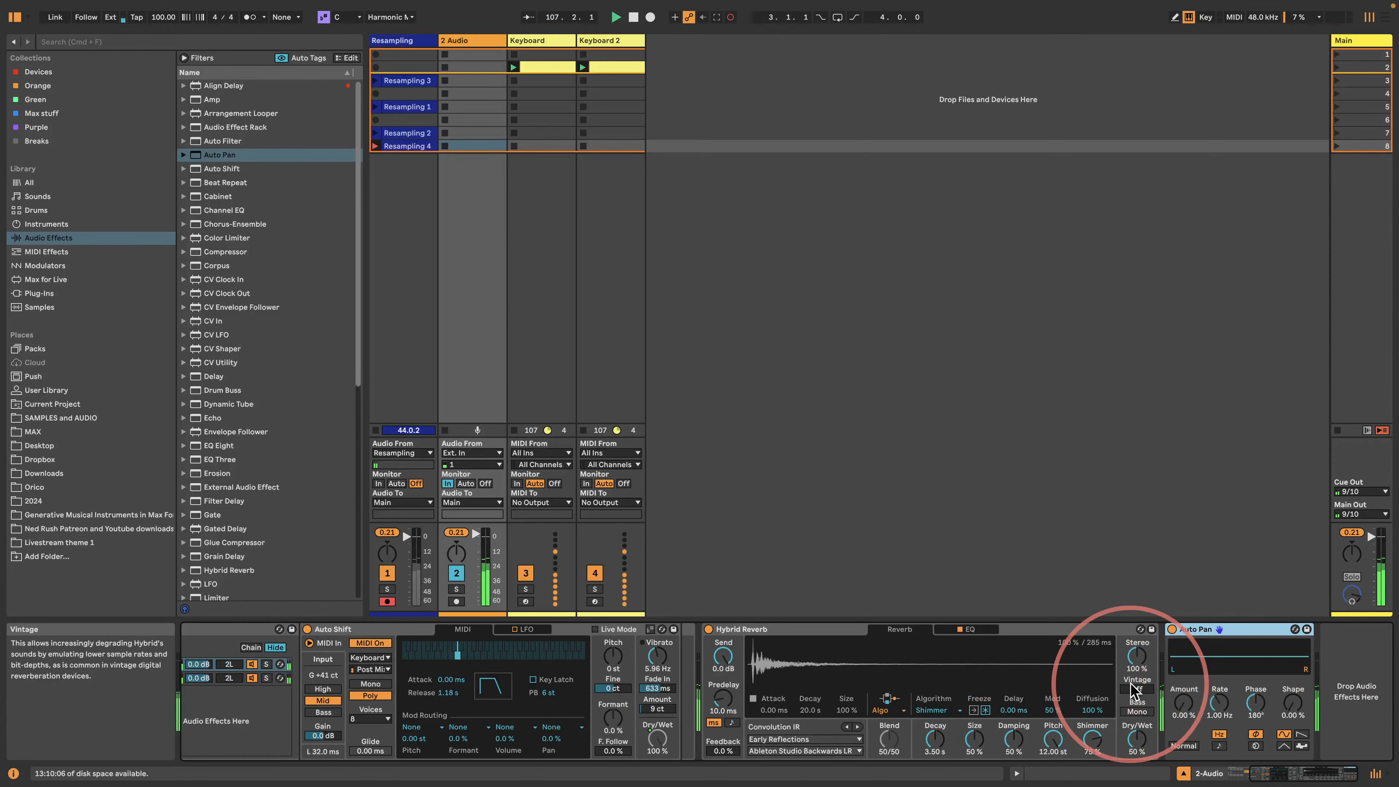
{"action": "left_click", "coordinate": [1219, 745]}
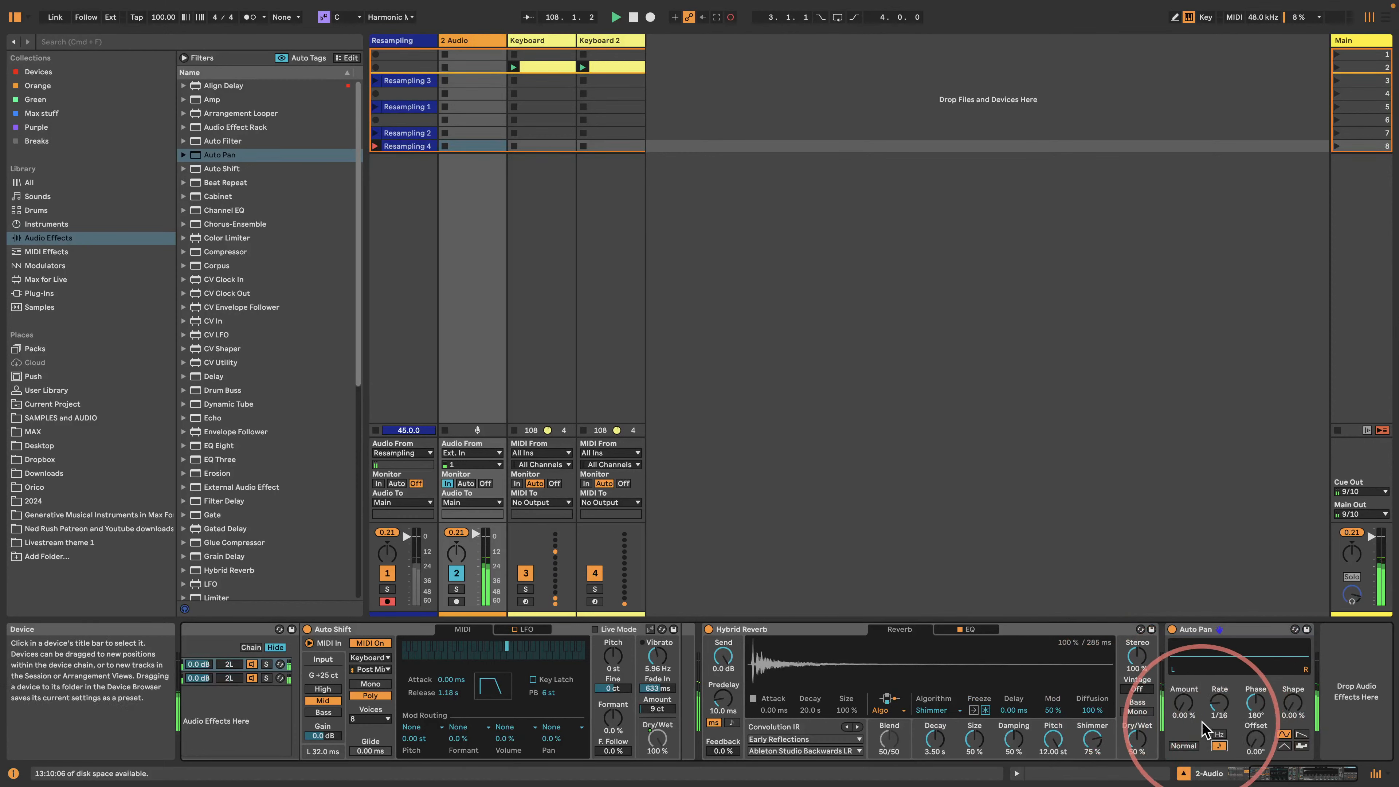
{"action": "mouse_move", "coordinate": [1182, 702]}
{"action": "left_mouse_down"}
{"action": "mouse_move", "coordinate": [1253, 722]}
{"action": "mouse_move", "coordinate": [1183, 683]}
{"action": "mouse_move", "coordinate": [1181, 704]}
{"action": "mouse_move", "coordinate": [1181, 692]}
{"action": "left_mouse_up"}
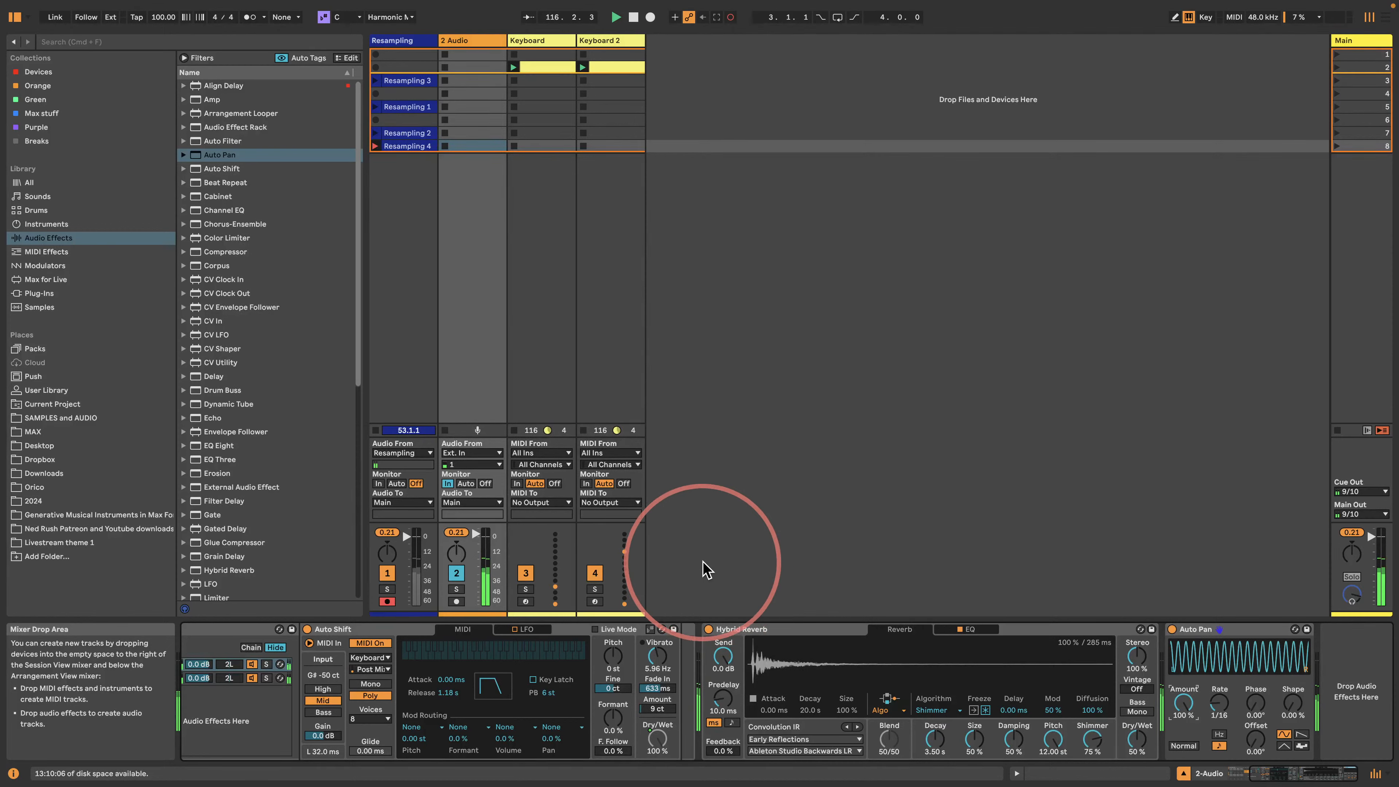
- Stop the recording on the Resampling track and set the Auto Pan amount to 0 %
{"action": "left_click", "coordinate": [375, 430]}
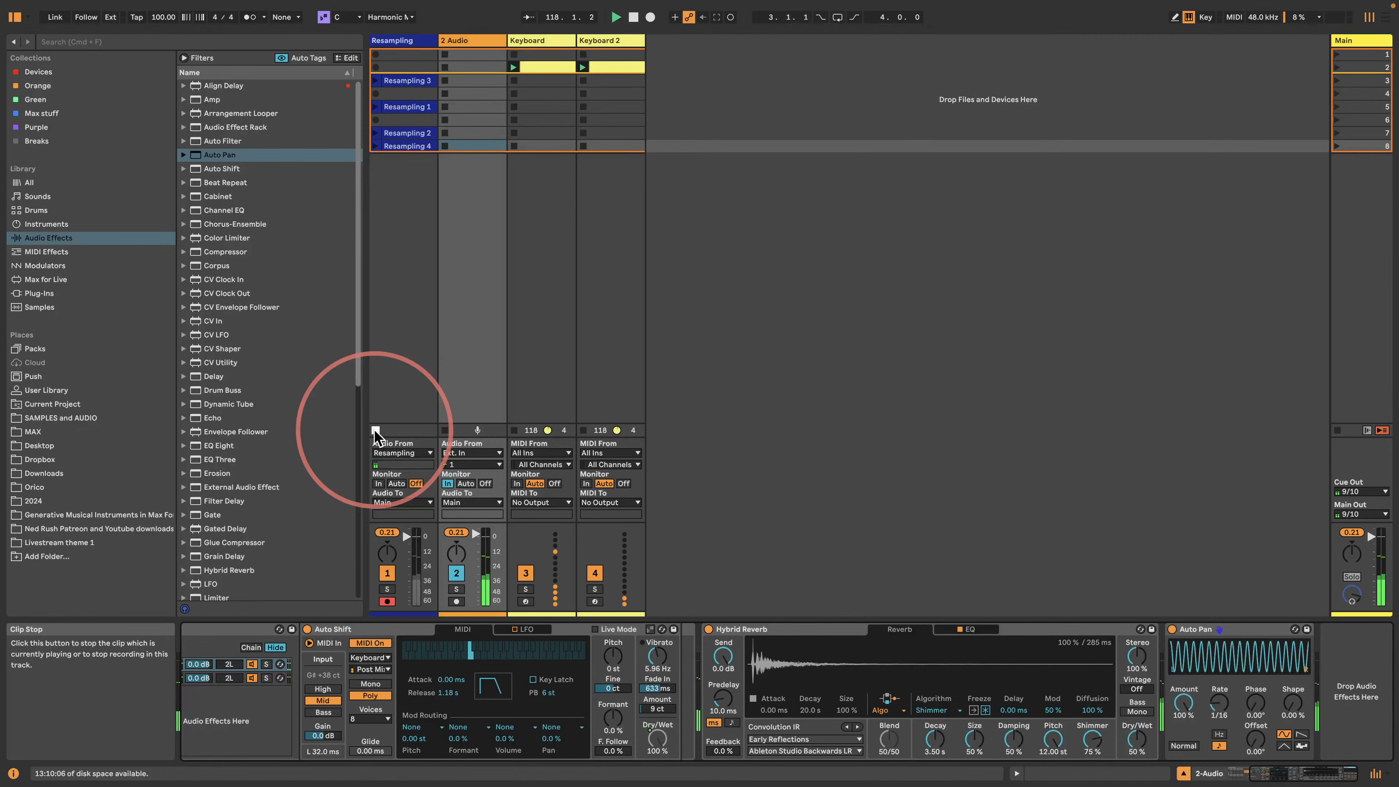
{"action": "left_click_drag", "start_coordinate": [1179, 698], "coordinate": [1179, 772]}
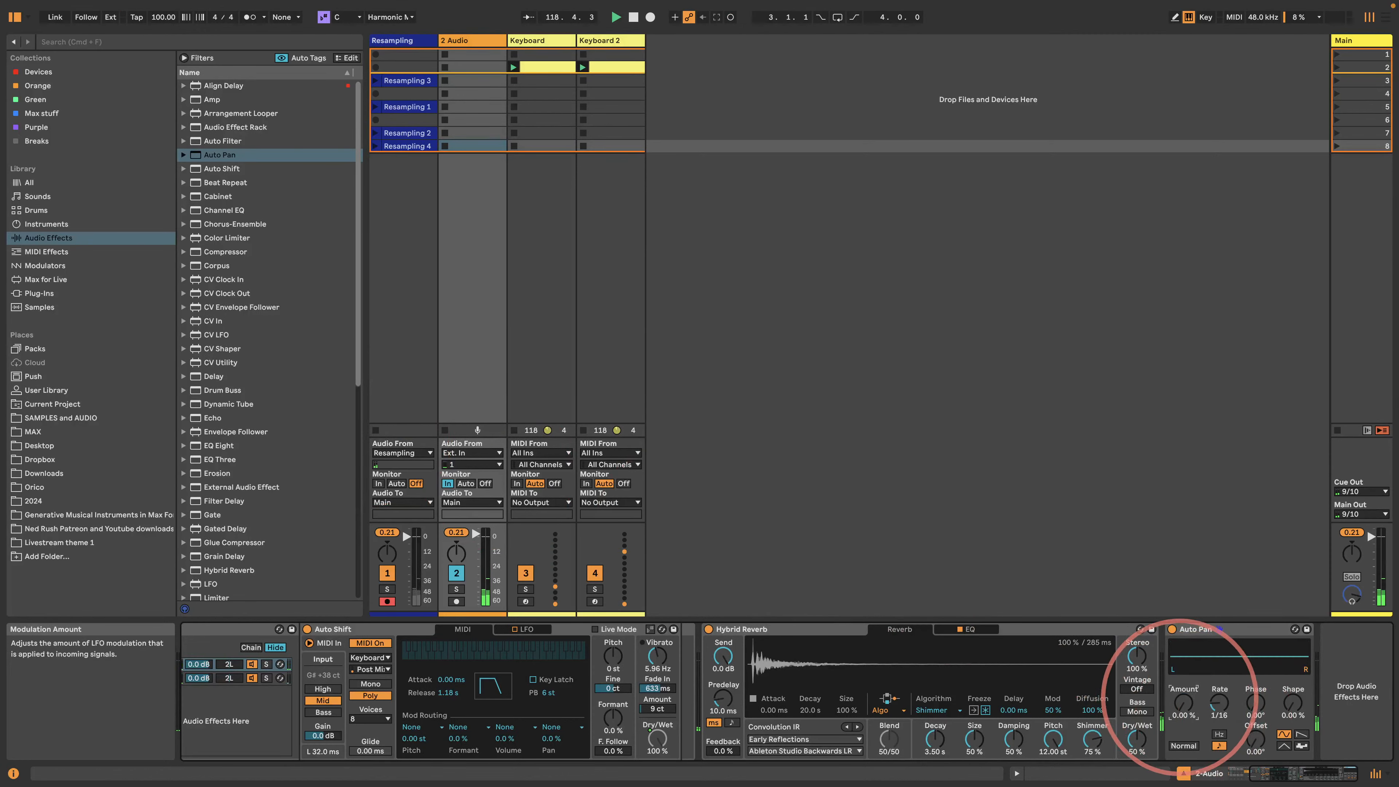
{"action": "scroll", "coordinate": [660, 724], "scroll_direction": "left", "scroll_amount": 3}
{"action": "scroll", "coordinate": [660, 724], "scroll_direction": "left", "scroll_amount": 3}
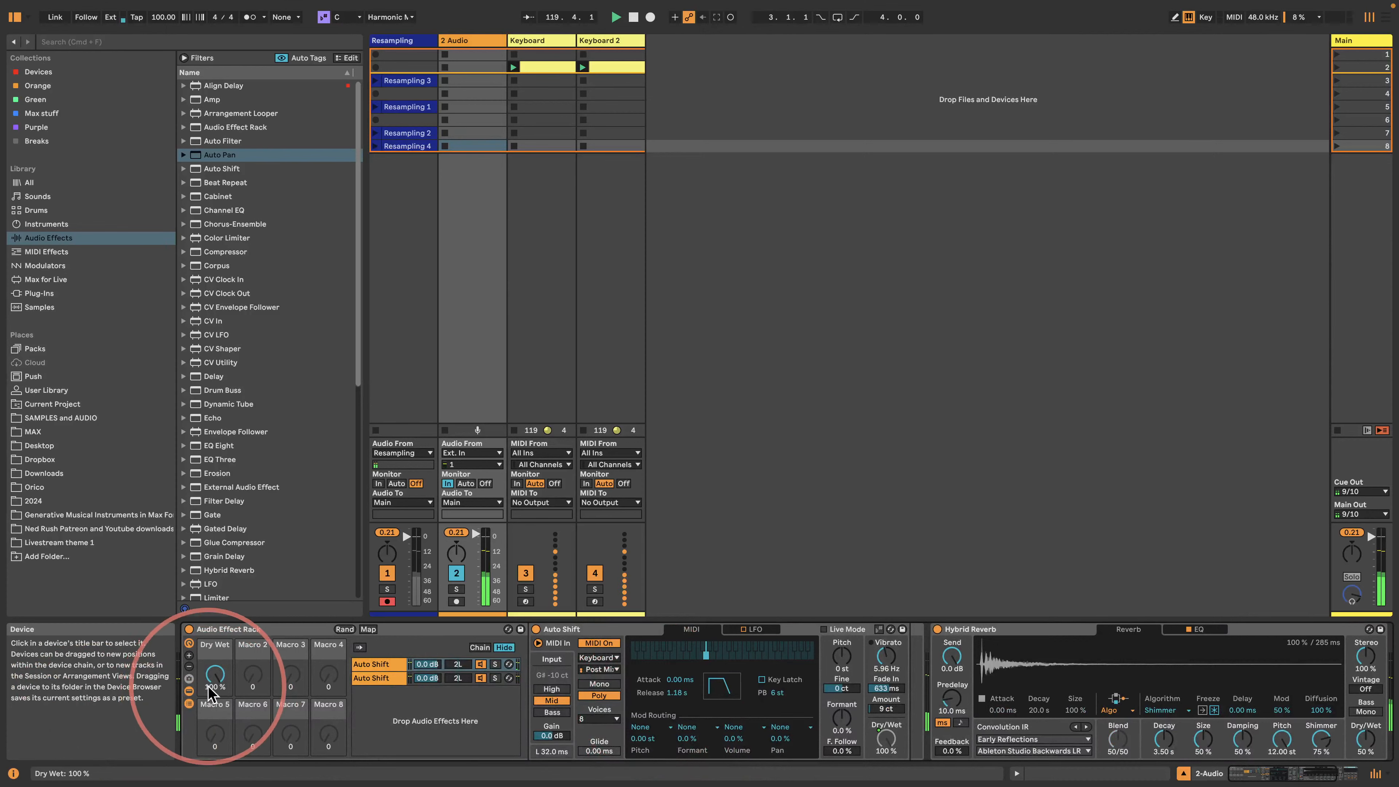
- Set the Audio Effect Rack's Dry Wet macro to 0 % and switch the 2 Audio track's monitoring to Auto
{"action": "left_click_drag", "start_coordinate": [212, 676], "coordinate": [212, 763]}
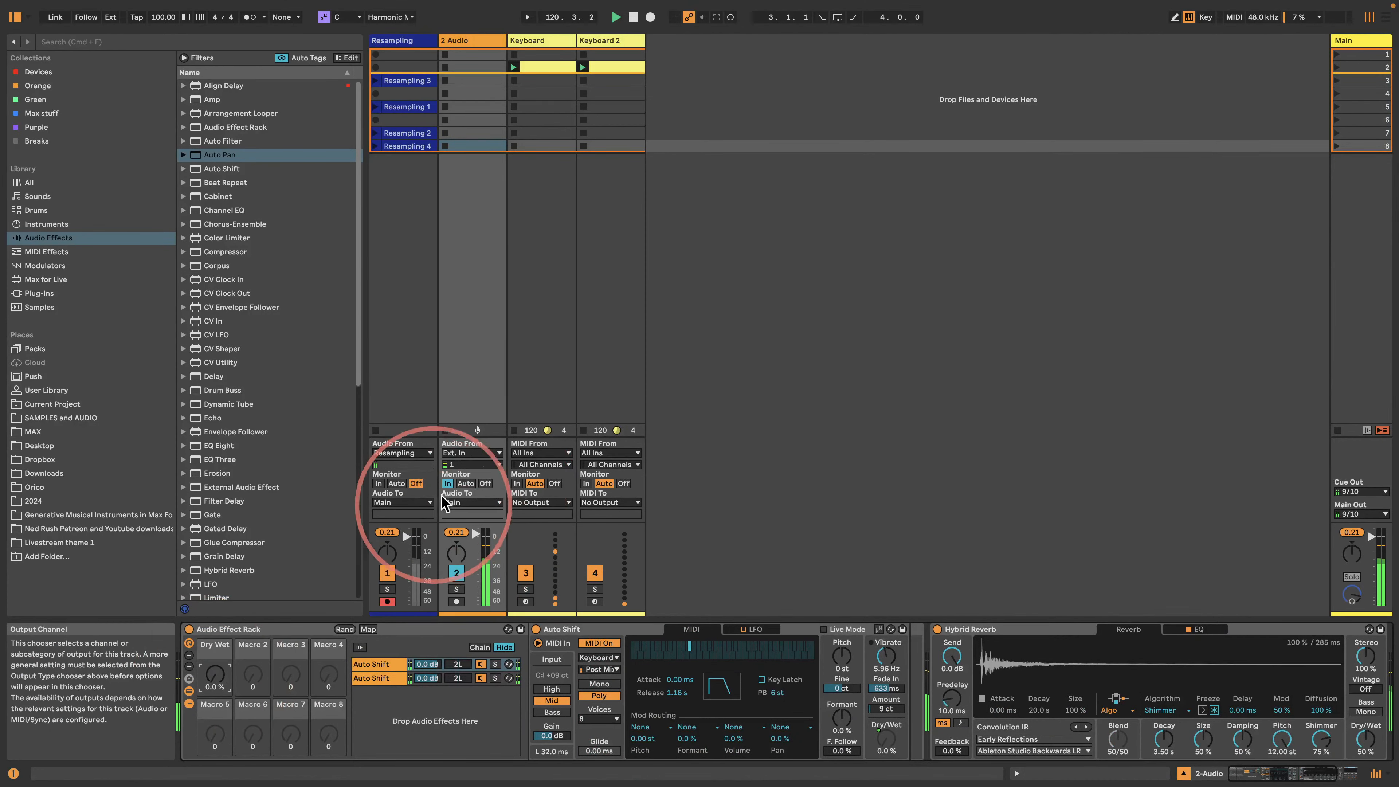
{"action": "left_click", "coordinate": [466, 483]}
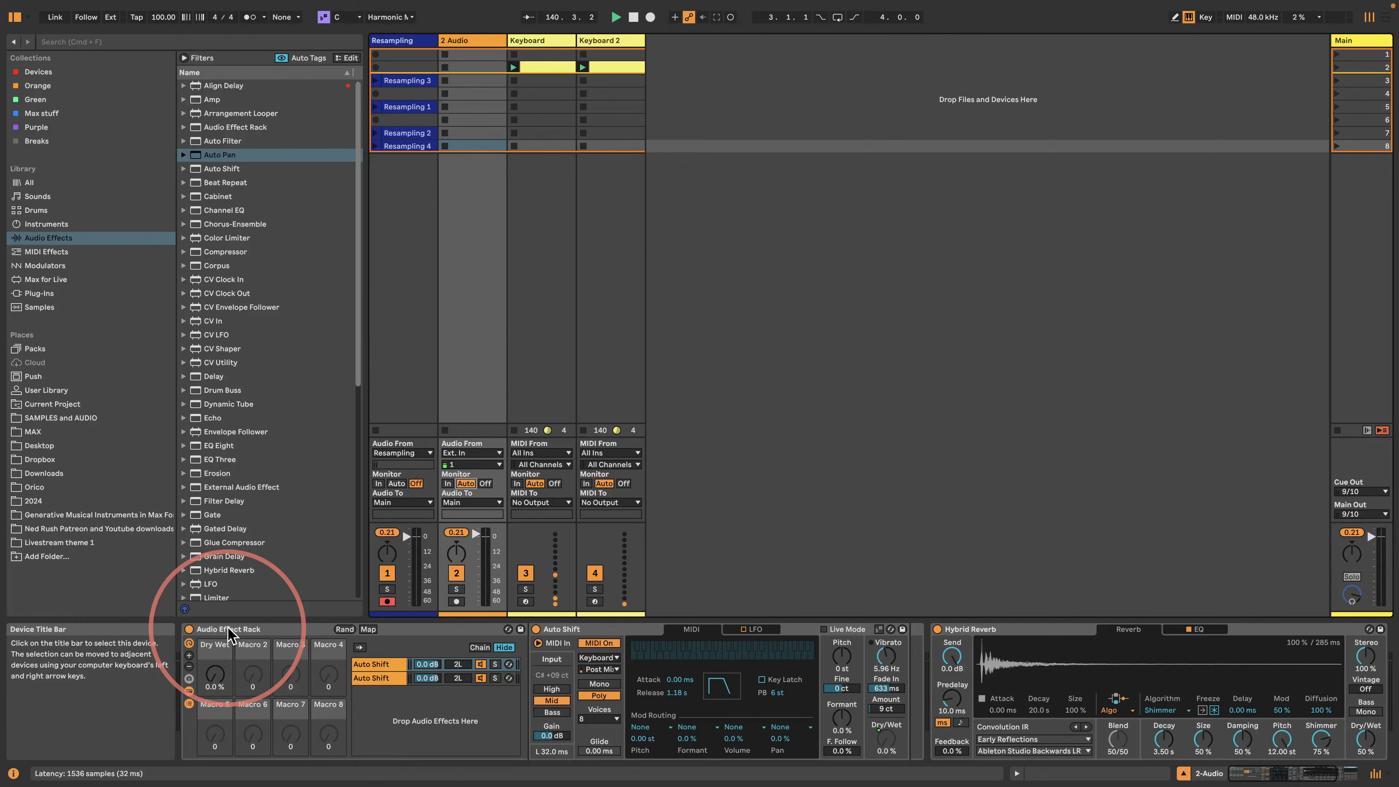
- Stop all playing clips in the set
{"action": "scroll", "coordinate": [770, 719], "scroll_direction": "right", "scroll_amount": 5}
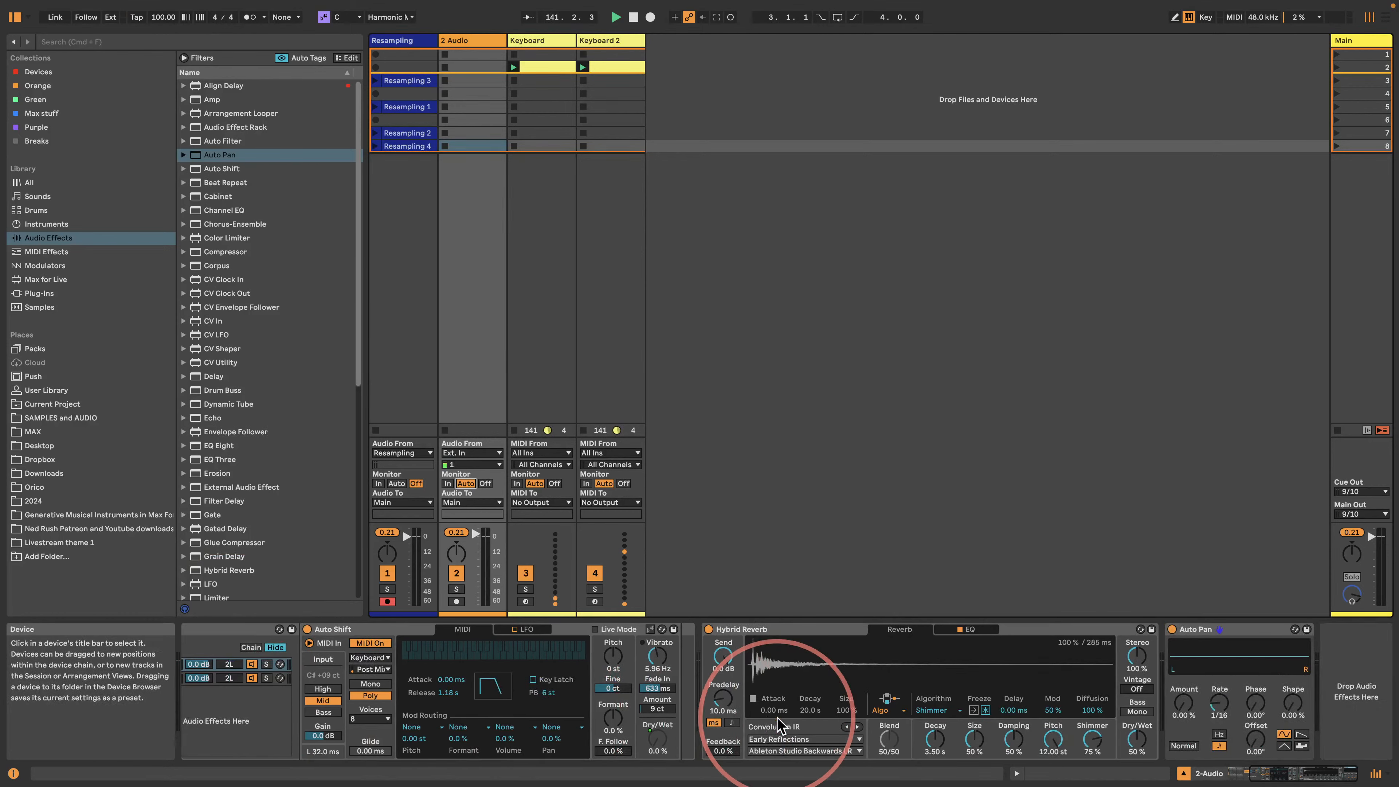
{"action": "scroll", "coordinate": [777, 717], "scroll_direction": "left", "scroll_amount": 5}
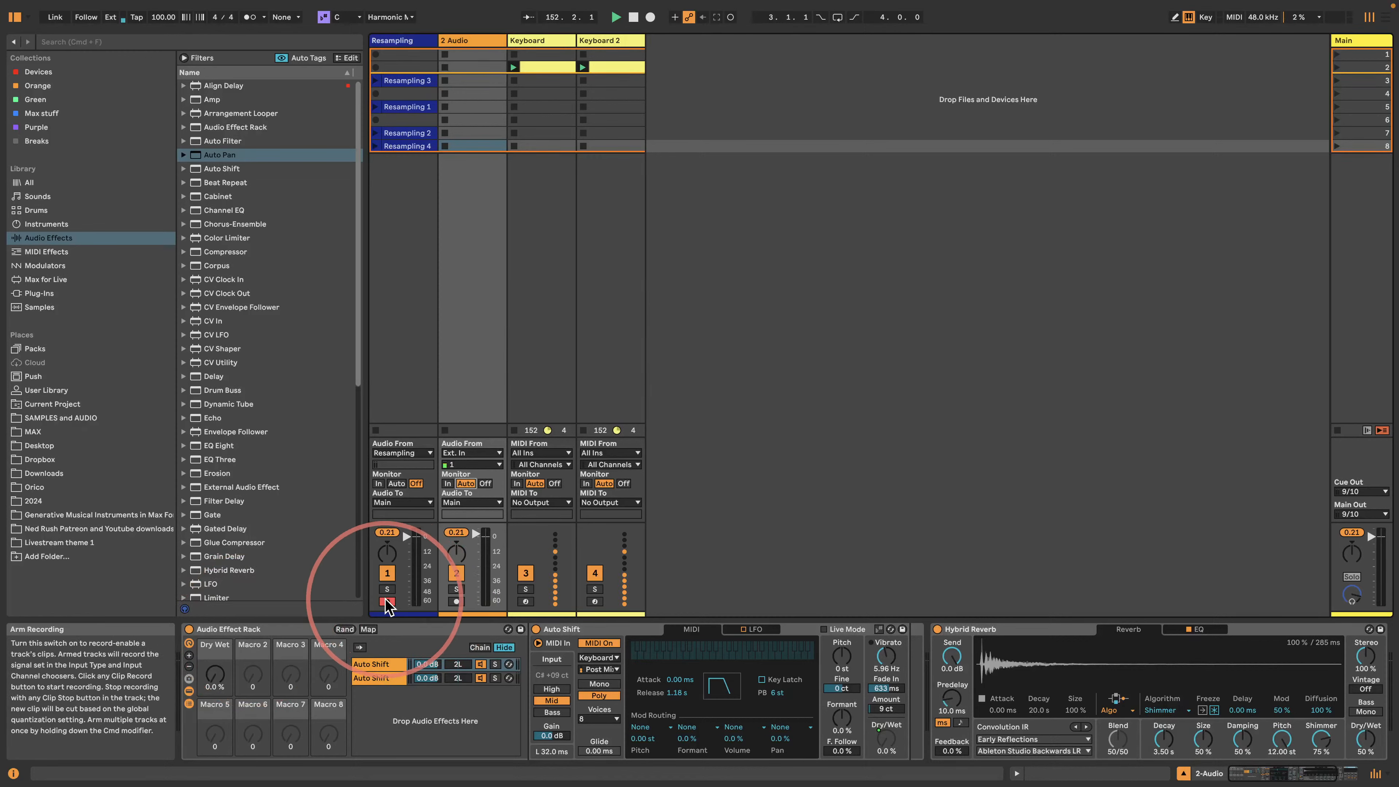
{"action": "left_click", "coordinate": [1339, 430]}
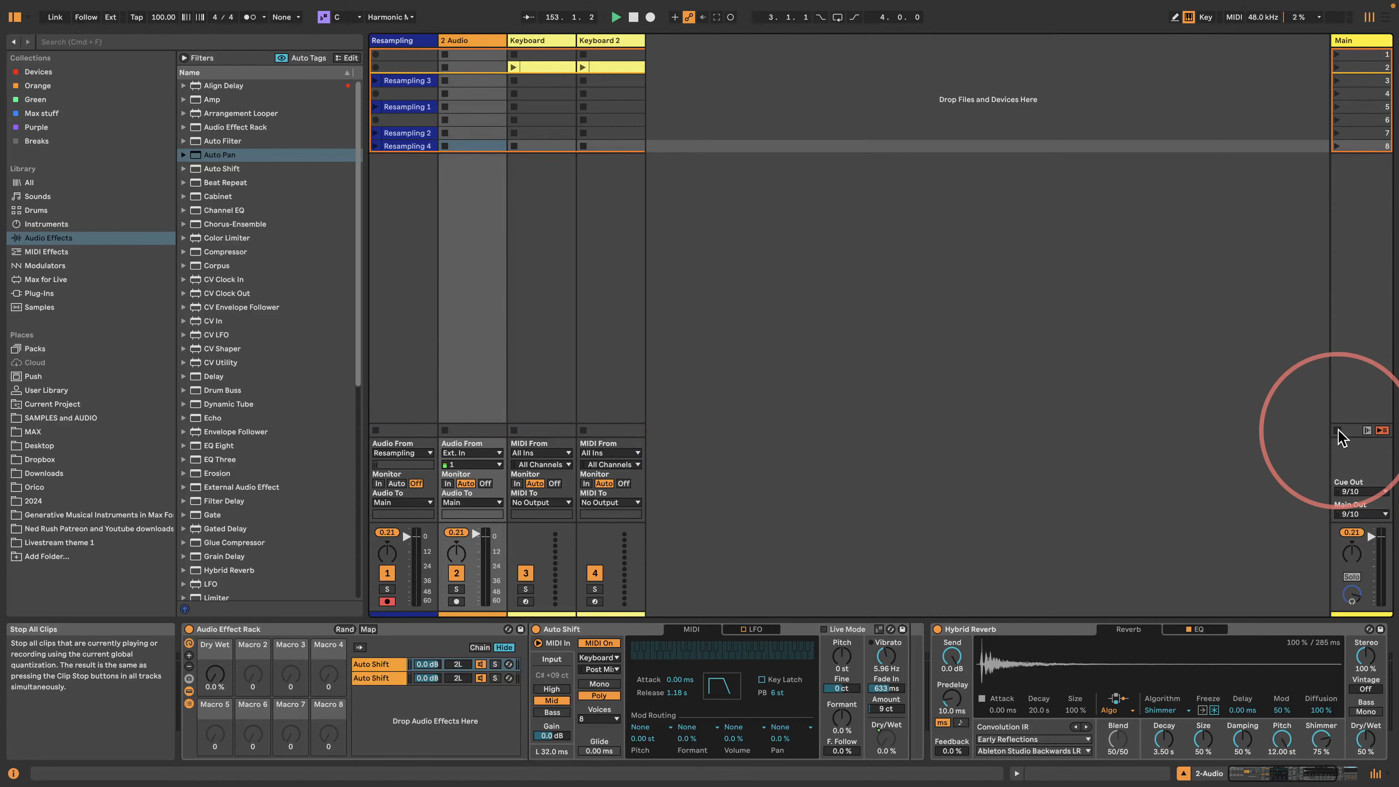
{"action": "left_click", "coordinate": [1280, 121]}
{"action": "key", "text": "super+shift+t"}
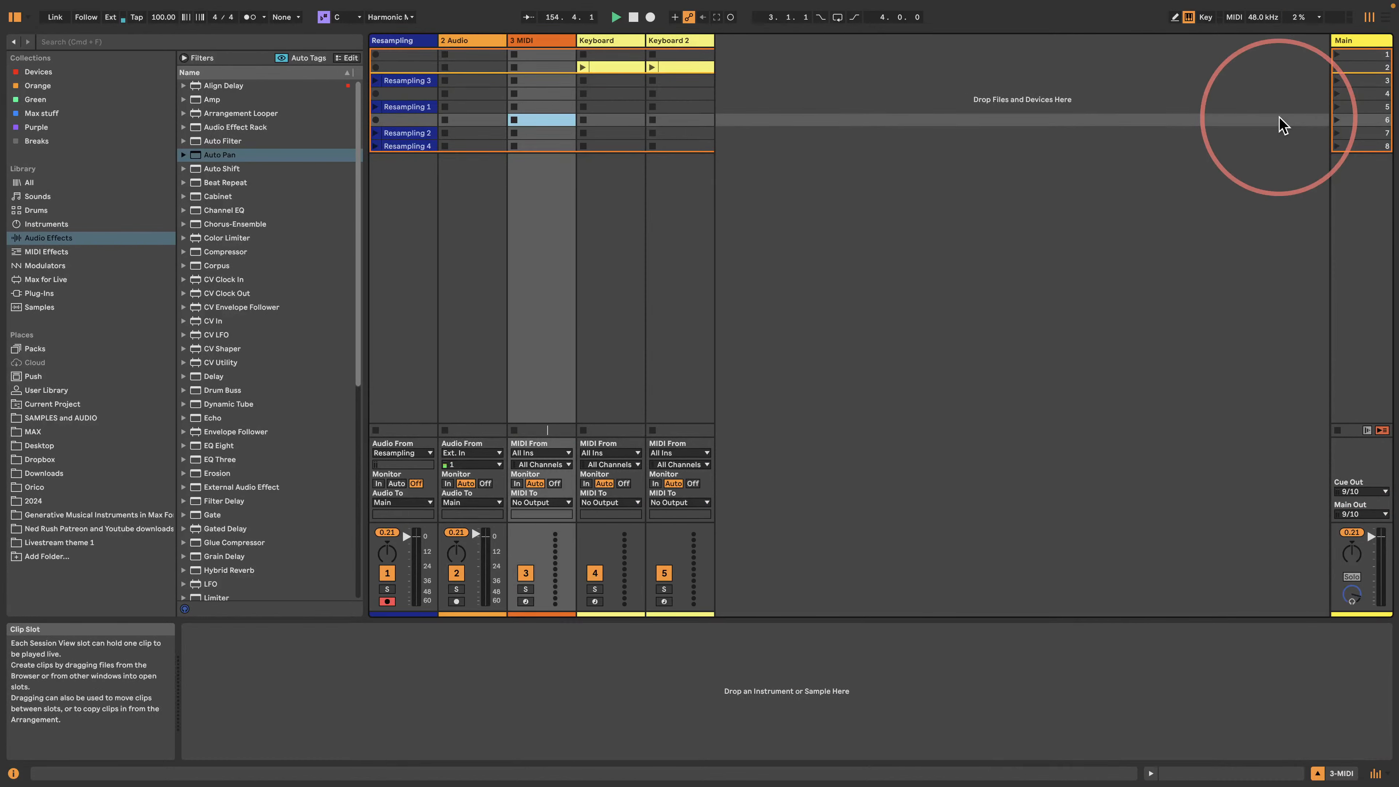
{"action": "left_click", "coordinate": [551, 40]}
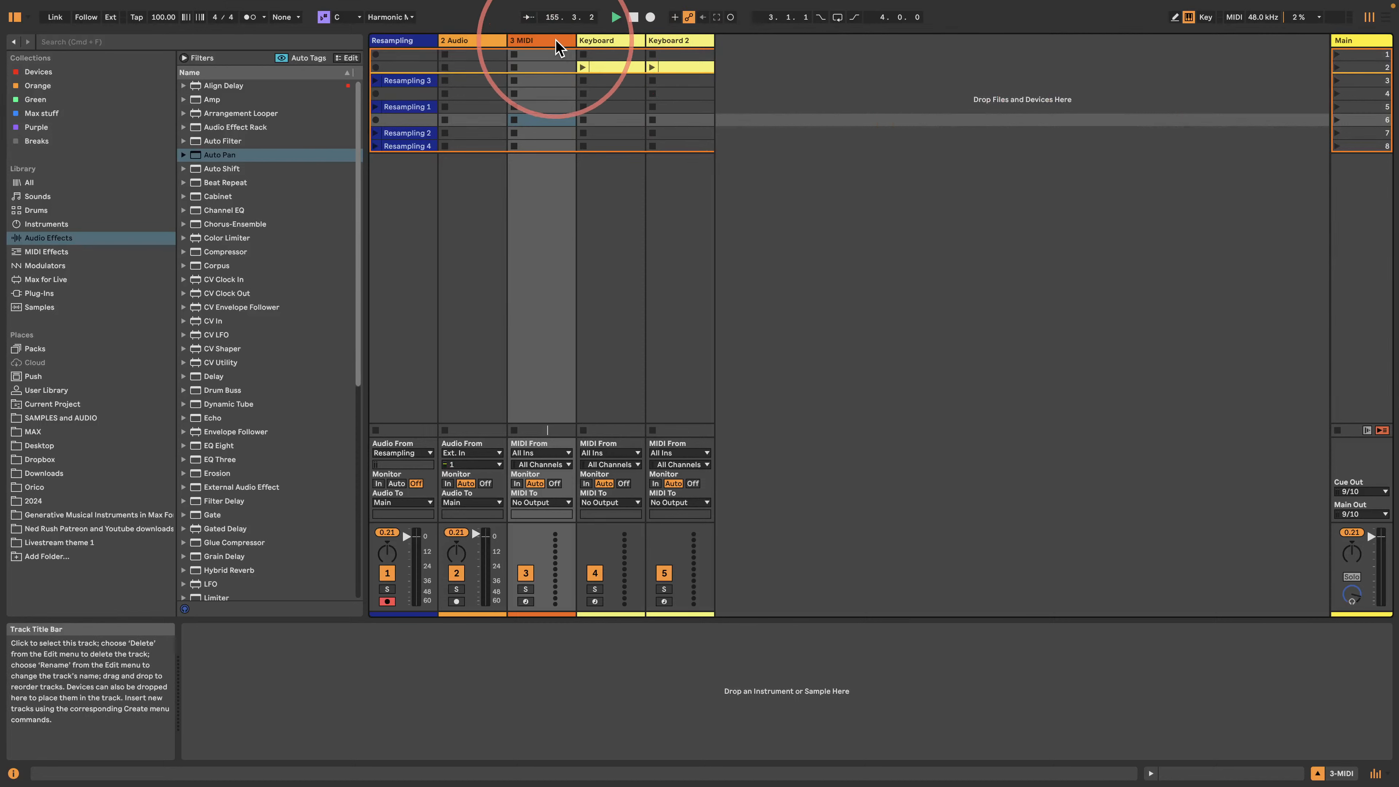
{"action": "key", "text": "Delete"}
- Insert a return track and deactivate the 2 Audio, Keyboard and Keyboard 2 tracks
{"action": "right_click", "coordinate": [1310, 108]}
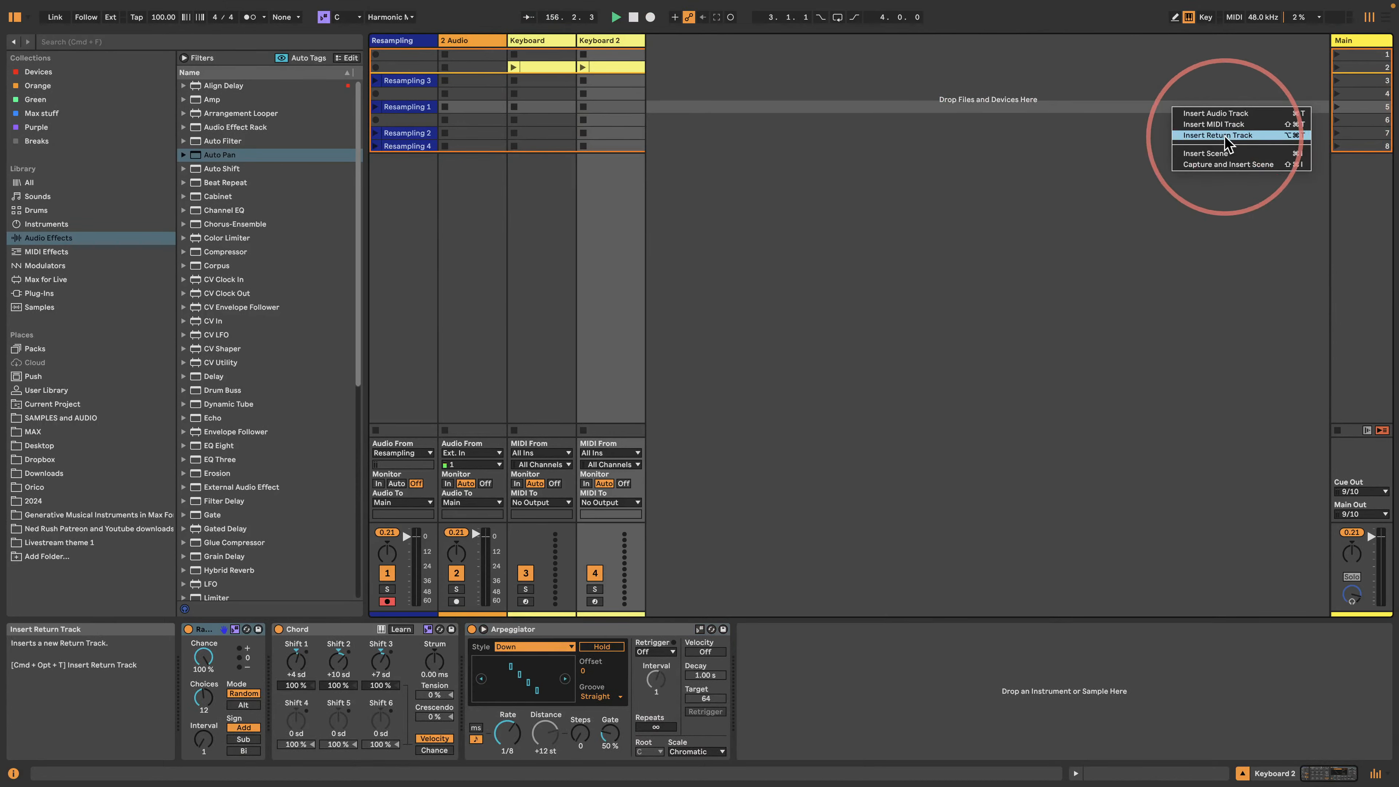
{"action": "left_click", "coordinate": [1224, 137]}
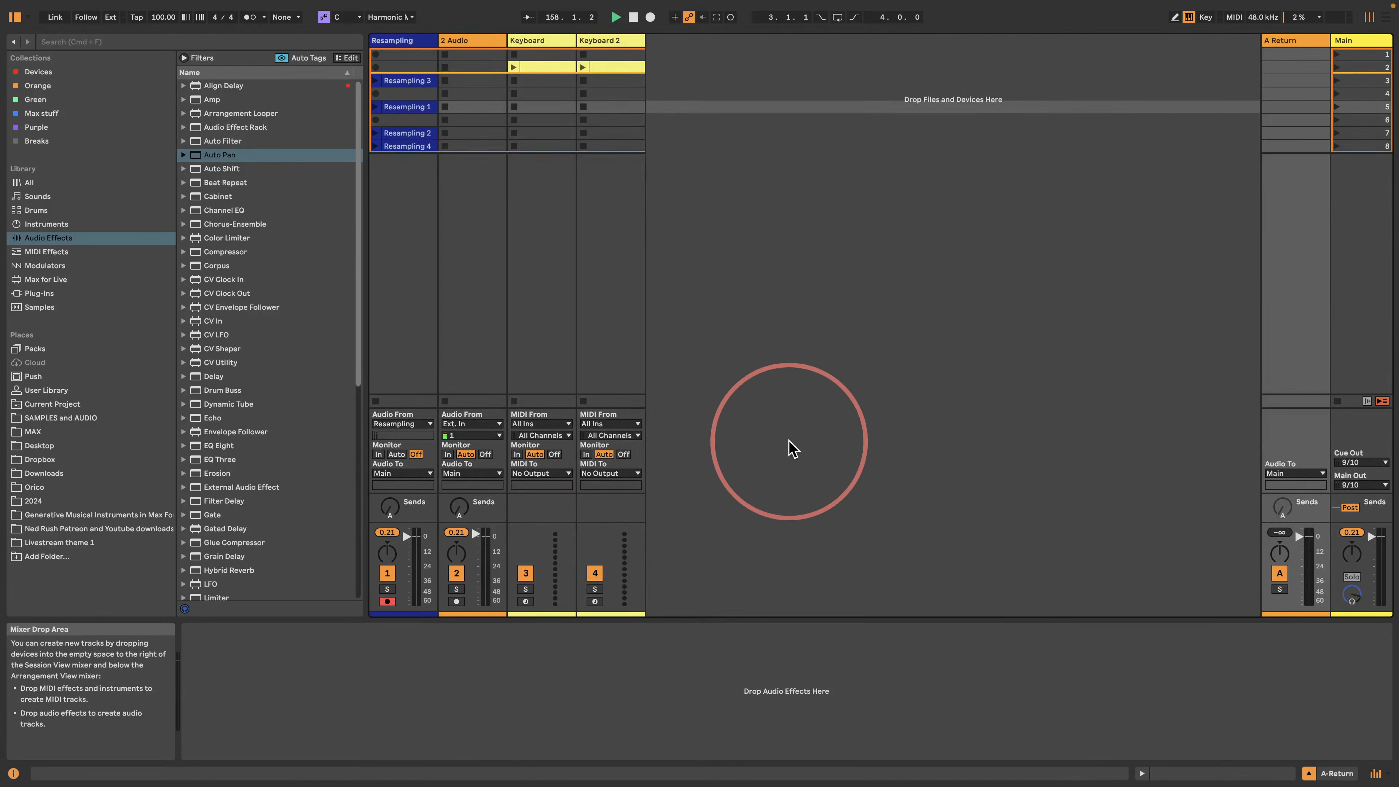
{"action": "left_click", "coordinate": [477, 40]}
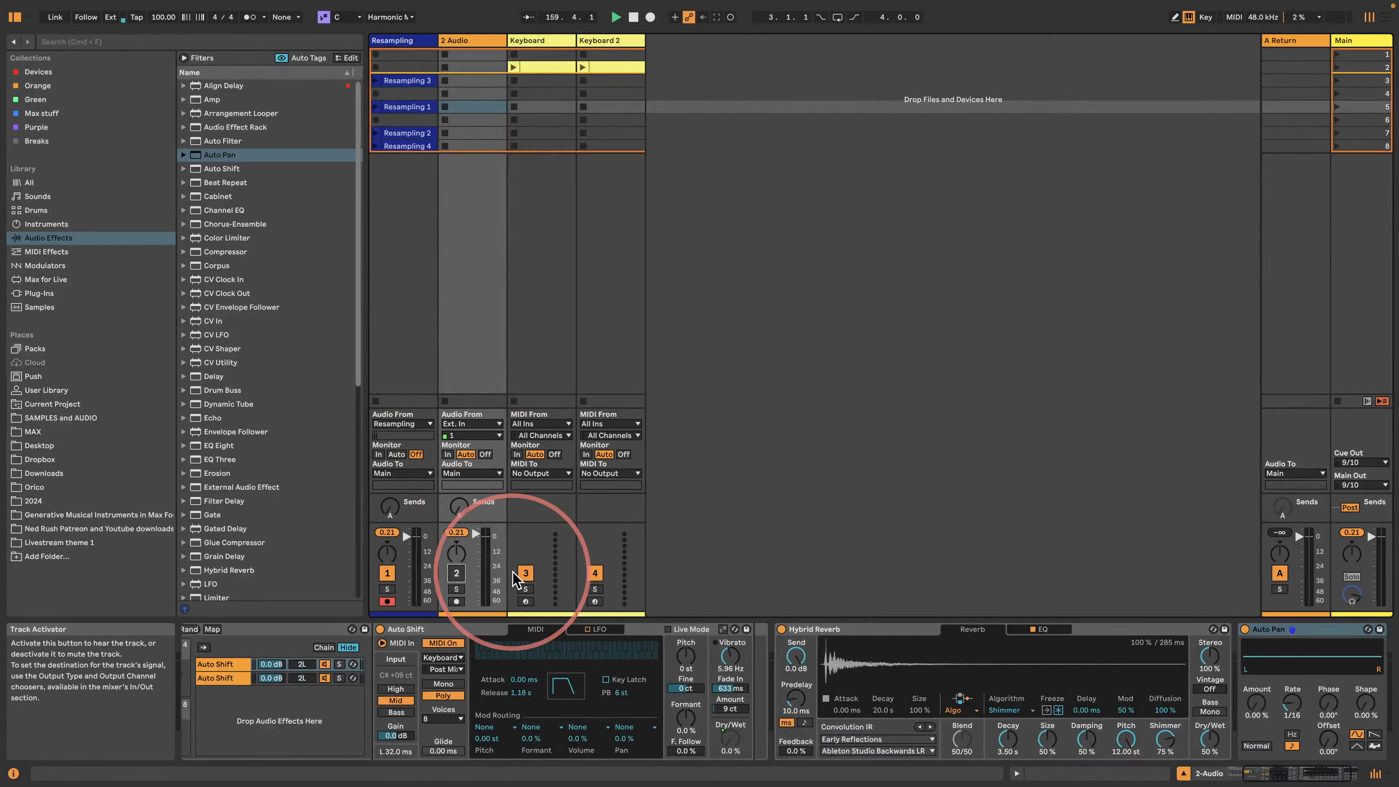
{"action": "left_click", "coordinate": [525, 573]}
{"action": "left_click", "coordinate": [594, 573]}
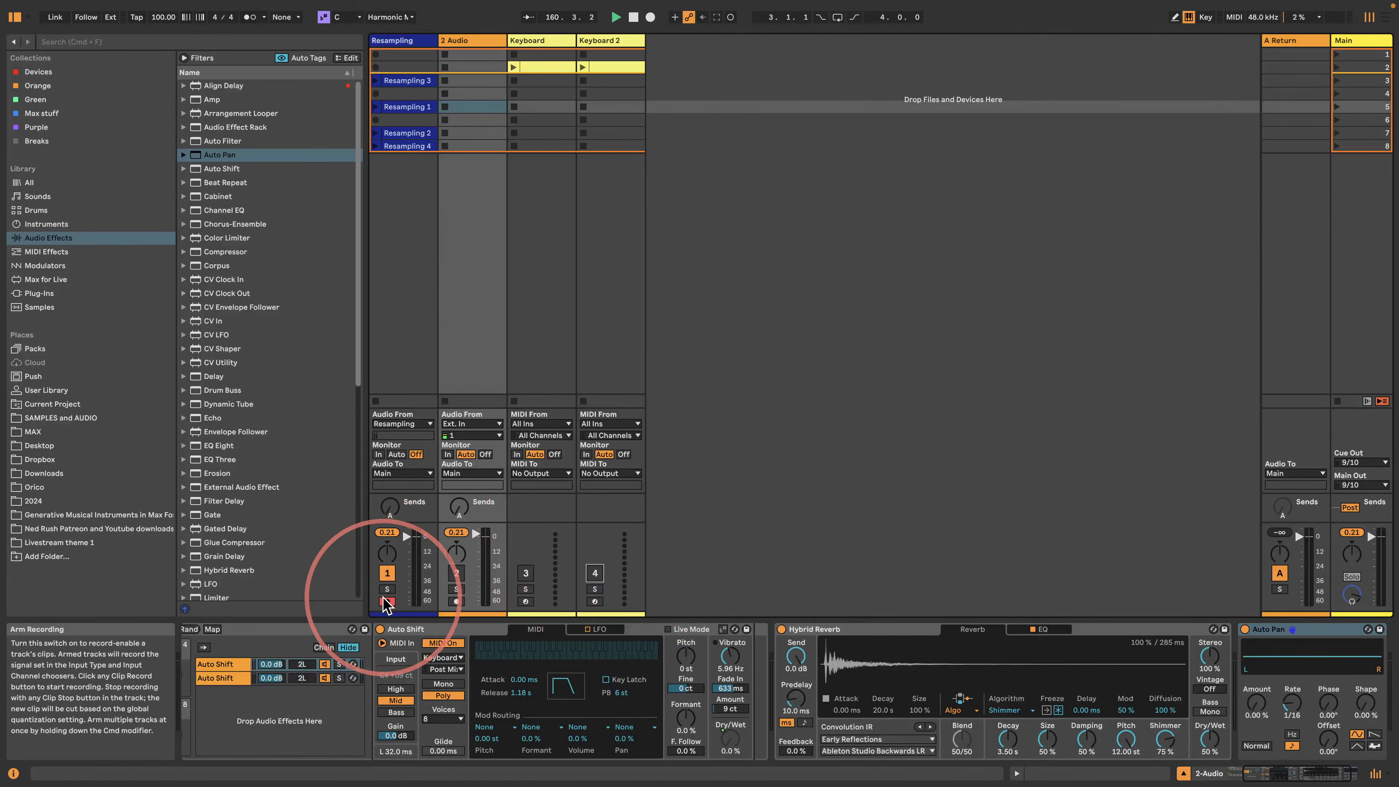
- Move the four Resampling clips up two slots and insert eight new scenes below scene 8
{"action": "left_click", "coordinate": [406, 81]}
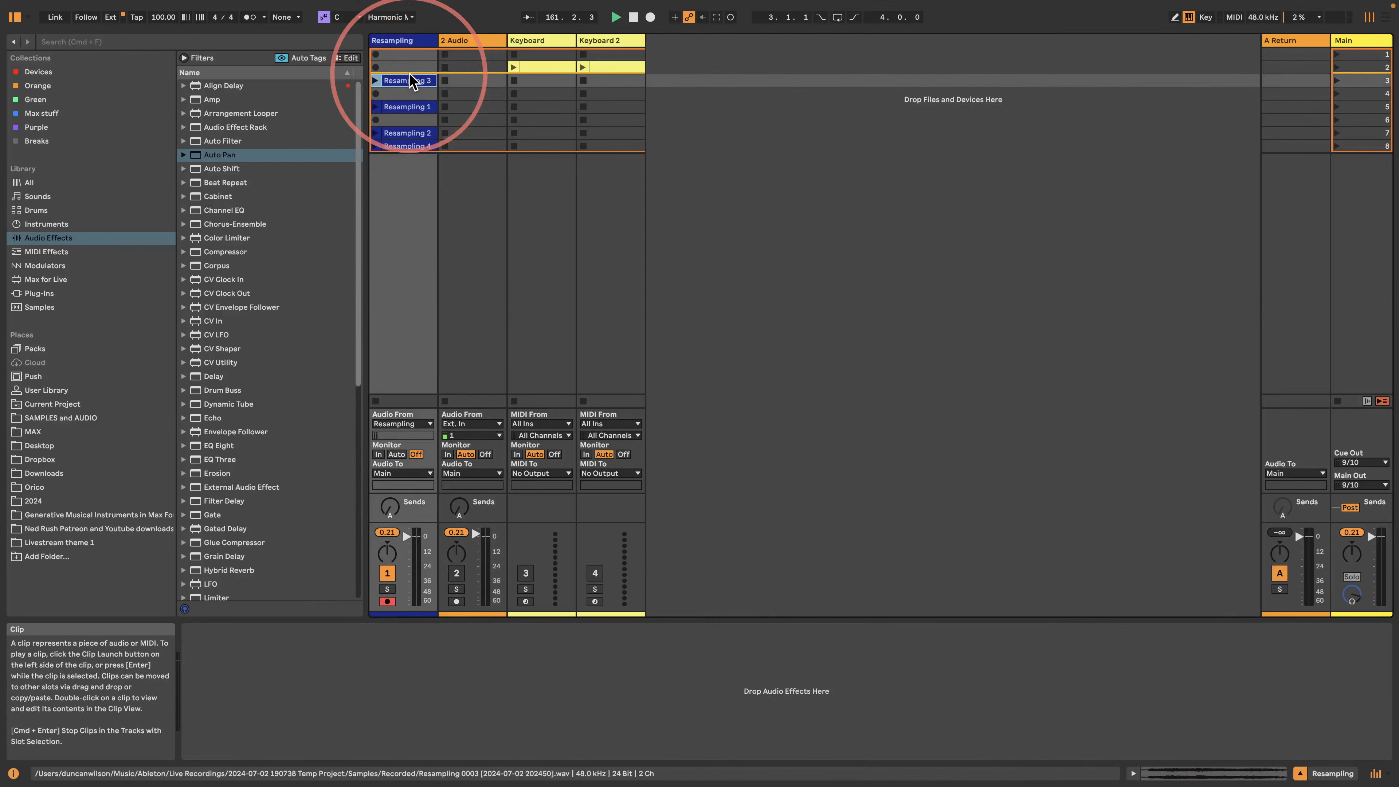
{"action": "left_click_drag", "start_coordinate": [406, 146], "coordinate": [408, 64]}
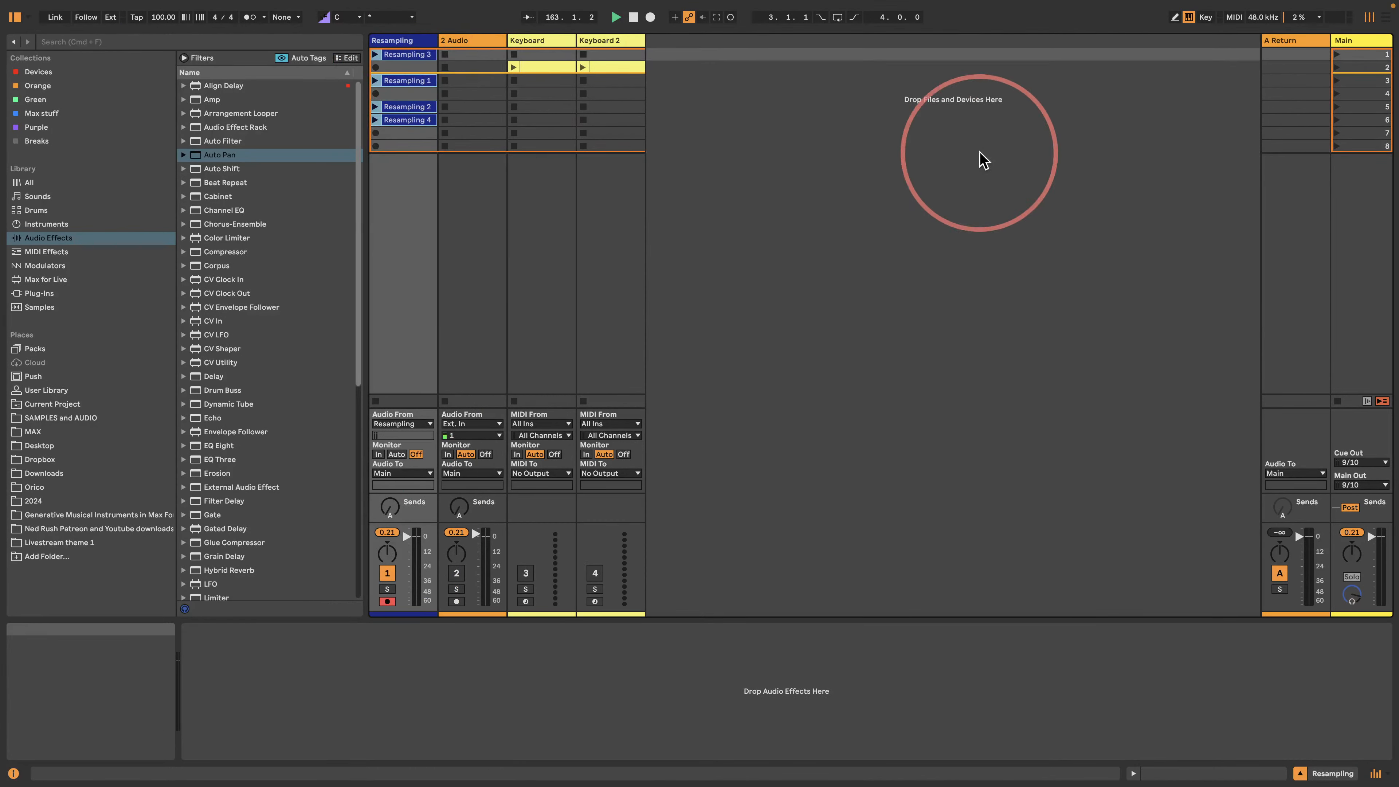
{"action": "left_click", "coordinate": [1343, 147]}
{"action": "key", "text": "super+i"}
{"action": "key", "text": "super+i"}
{"action": "key", "text": "super+i"}
{"action": "key", "text": "super+i"}
{"action": "key", "text": "super+i"}
{"action": "key", "text": "super+i"}
{"action": "key", "text": "super+i"}
{"action": "key", "text": "super+i"}
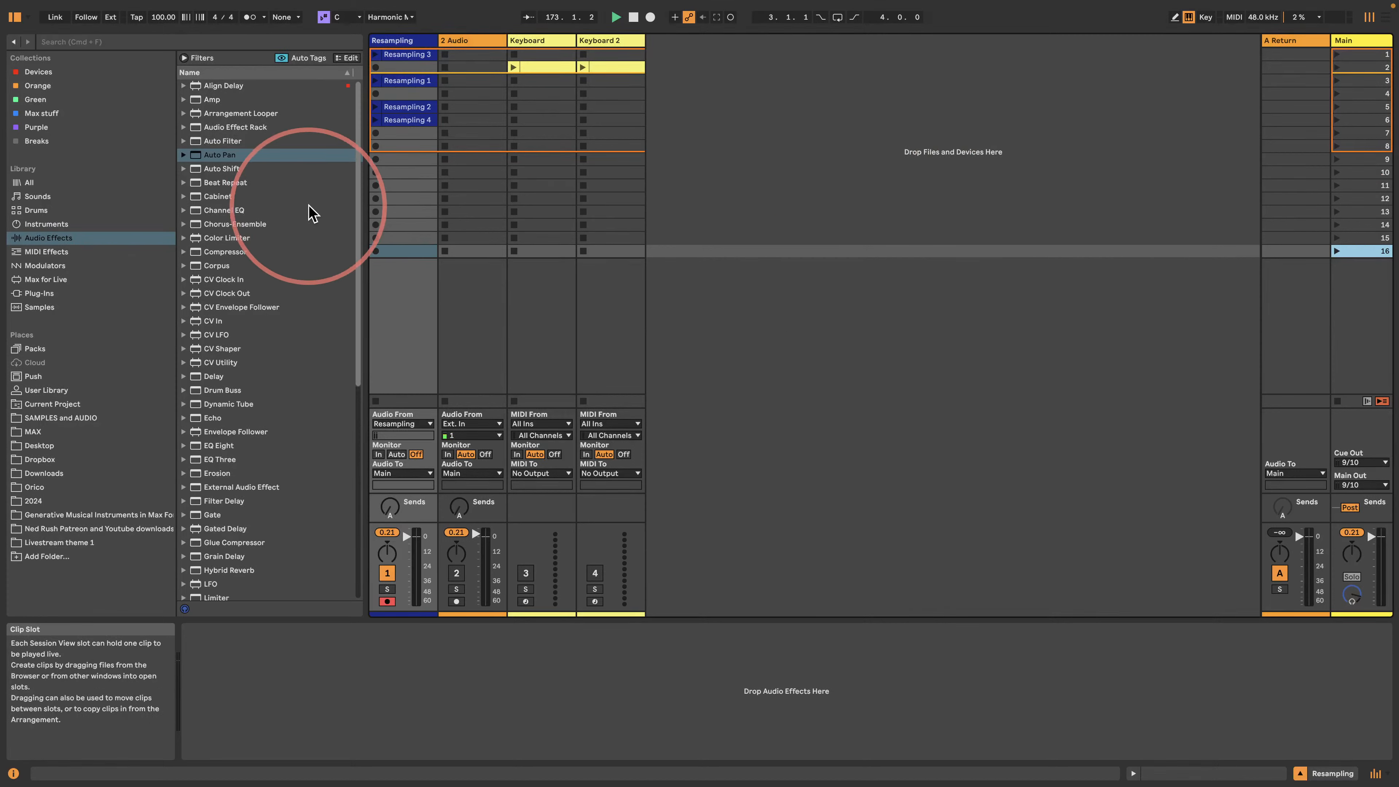
- Add Auto Shift to return track A and disable every quantizer note except C
{"action": "left_click_drag", "start_coordinate": [212, 169], "coordinate": [1295, 47]}
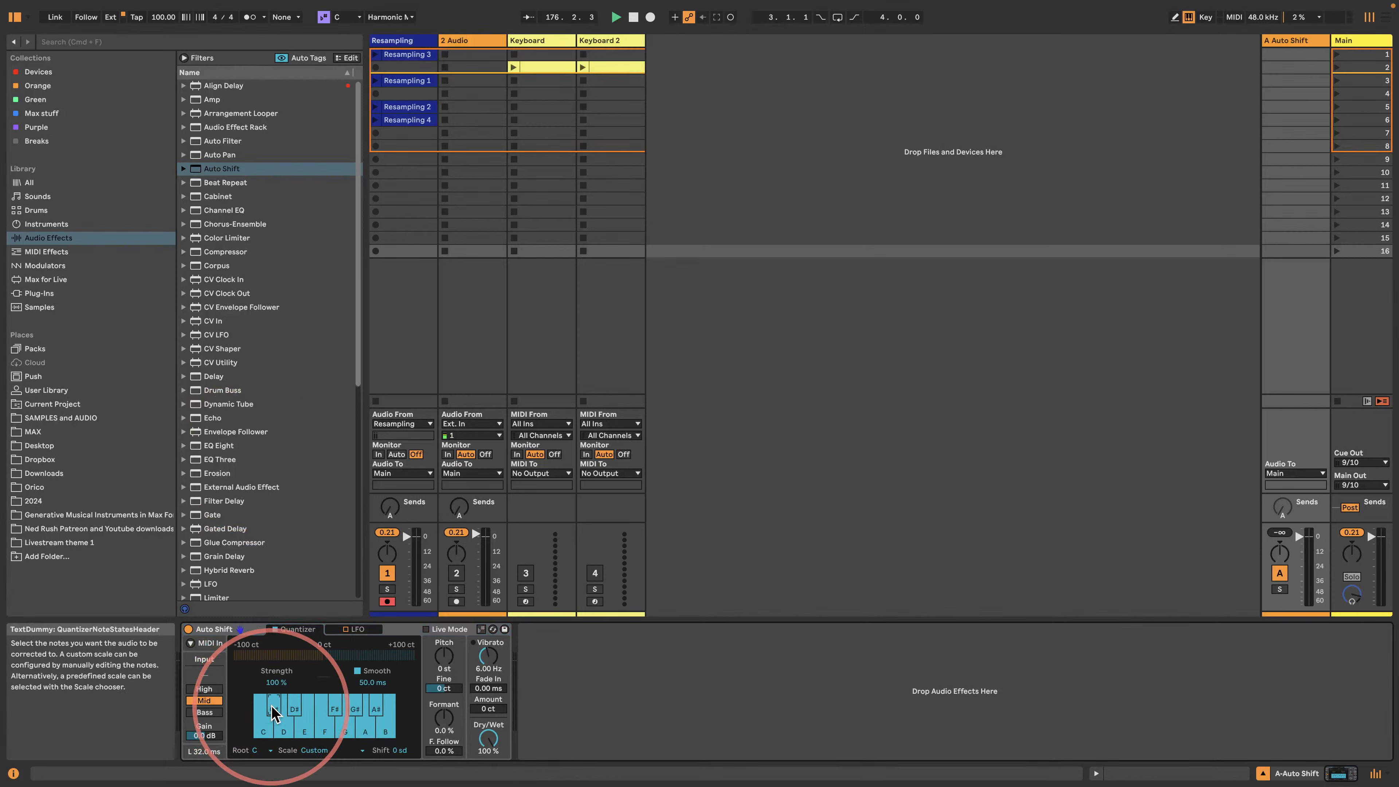
{"action": "left_click", "coordinate": [284, 723]}
{"action": "left_click", "coordinate": [305, 727]}
{"action": "left_click", "coordinate": [323, 728]}
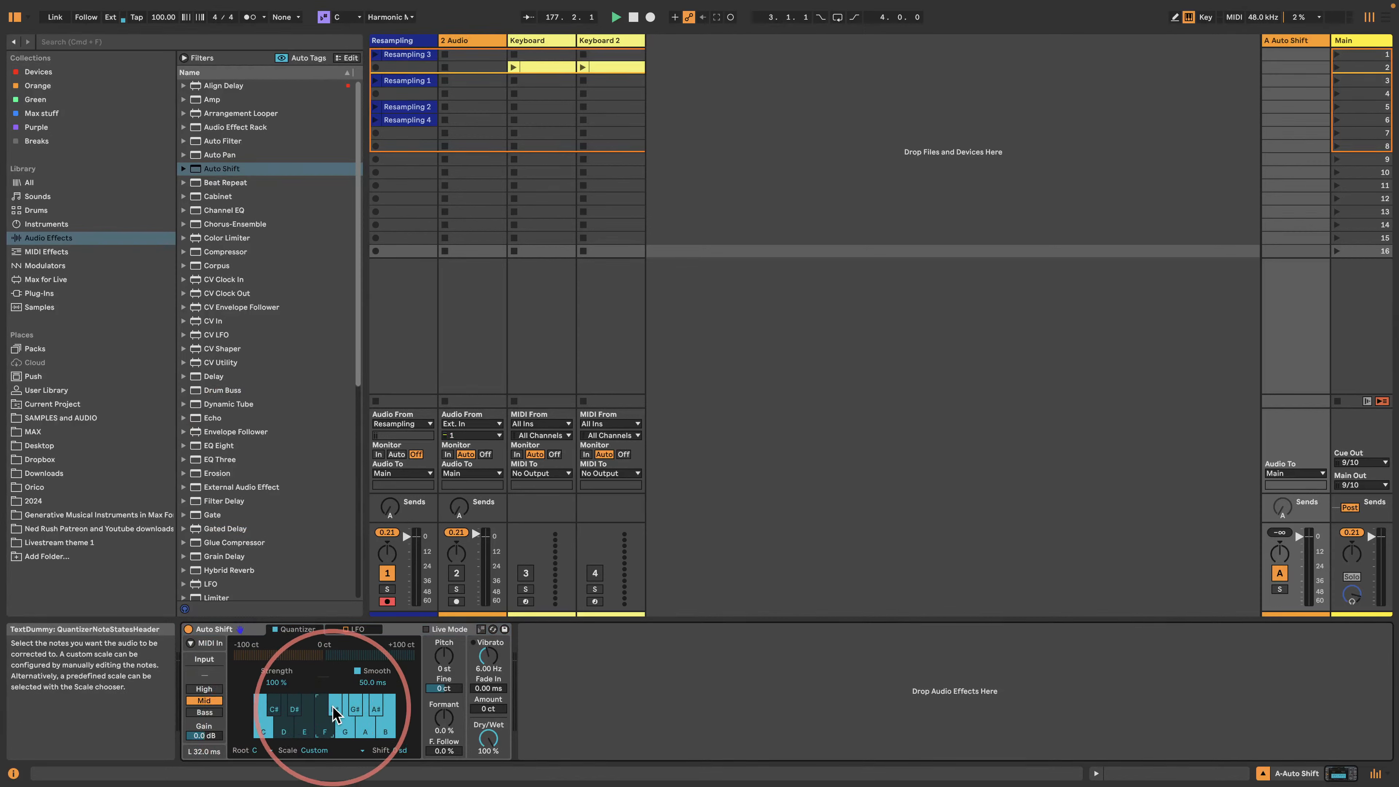
{"action": "left_click", "coordinate": [335, 709]}
{"action": "left_click", "coordinate": [344, 729]}
{"action": "left_click", "coordinate": [356, 711]}
{"action": "left_click", "coordinate": [365, 729]}
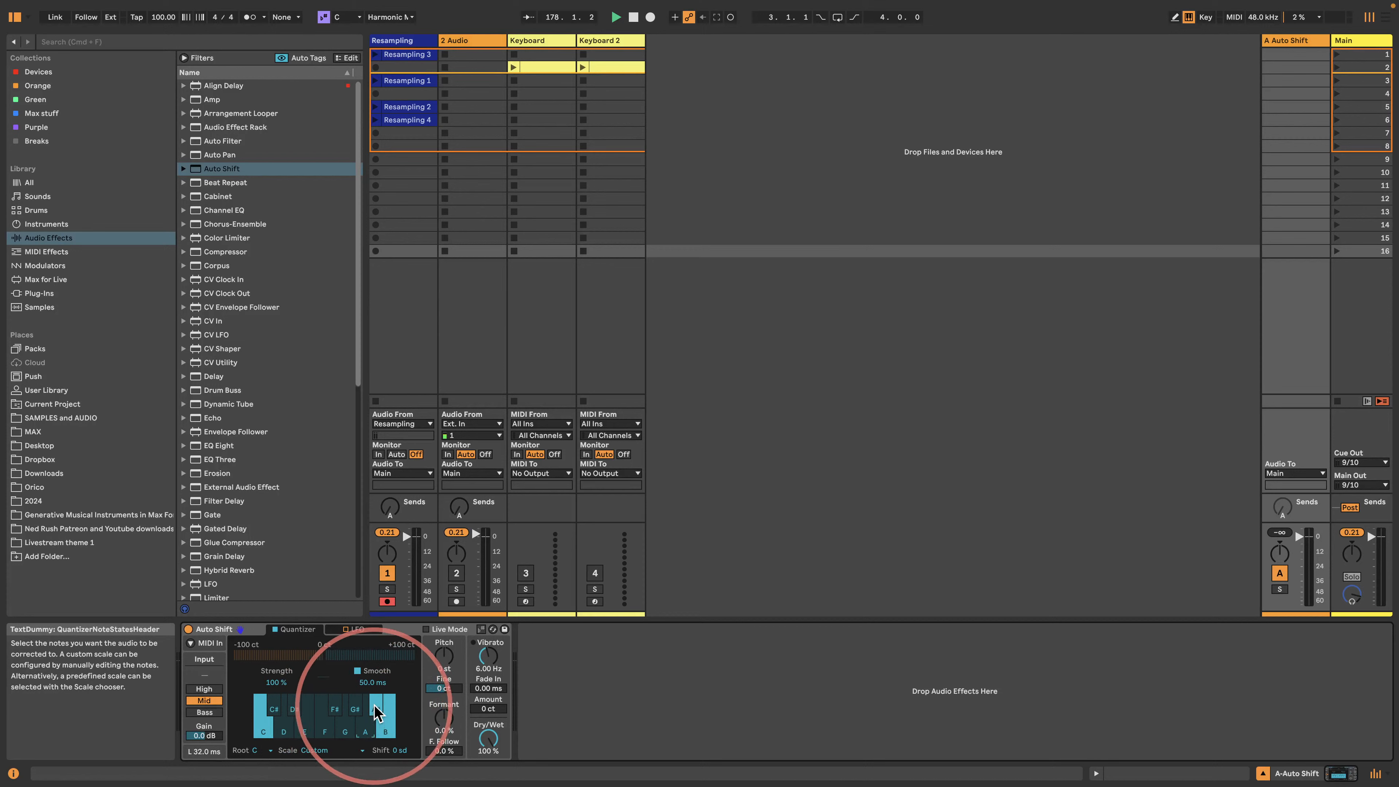
{"action": "left_click", "coordinate": [376, 710]}
{"action": "left_click", "coordinate": [386, 730]}
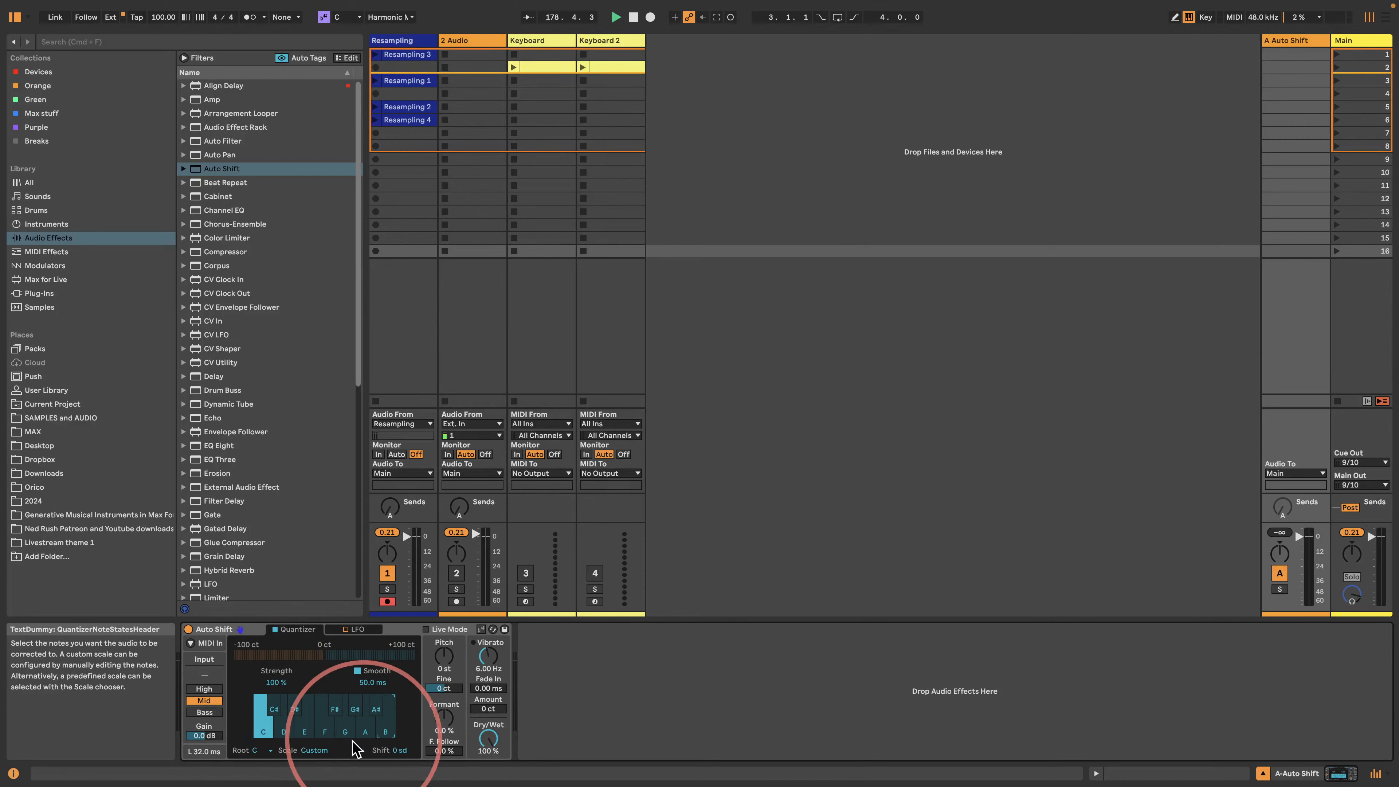
- Enable return track A's send to itself and add Vinyl Distortion before its Auto Shift
{"action": "right_click", "coordinate": [1282, 509]}
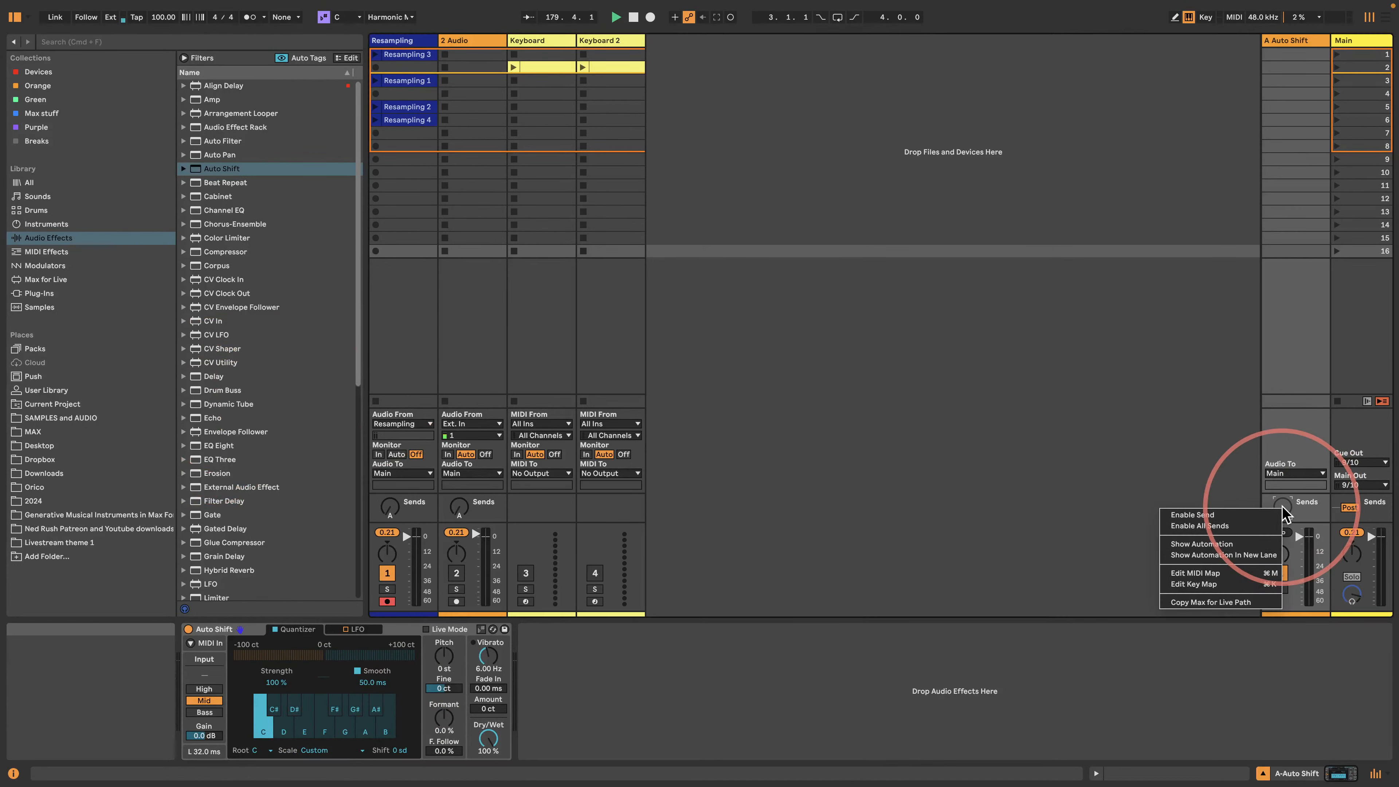
{"action": "left_click", "coordinate": [1211, 515]}
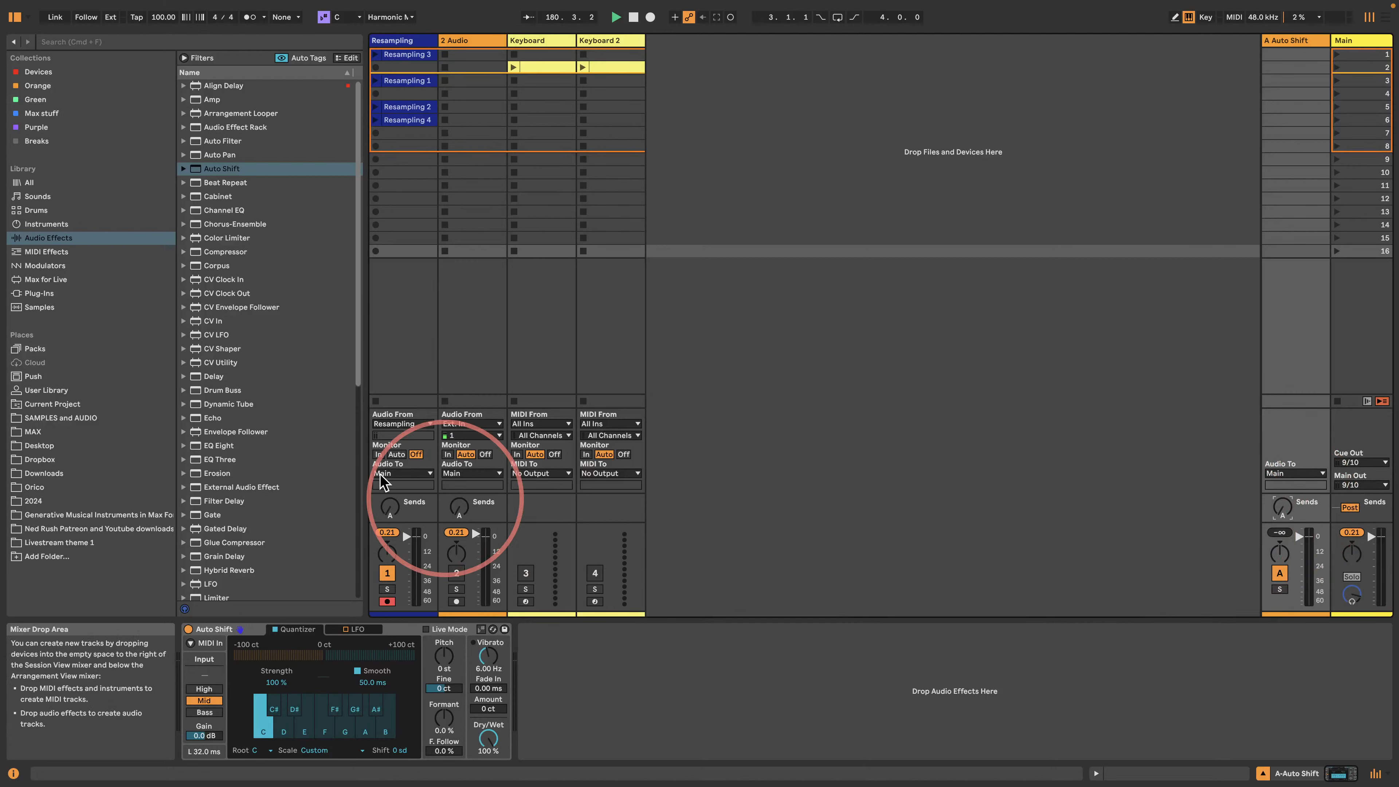
{"action": "scroll", "coordinate": [212, 480], "scroll_direction": "down", "scroll_amount": 10}
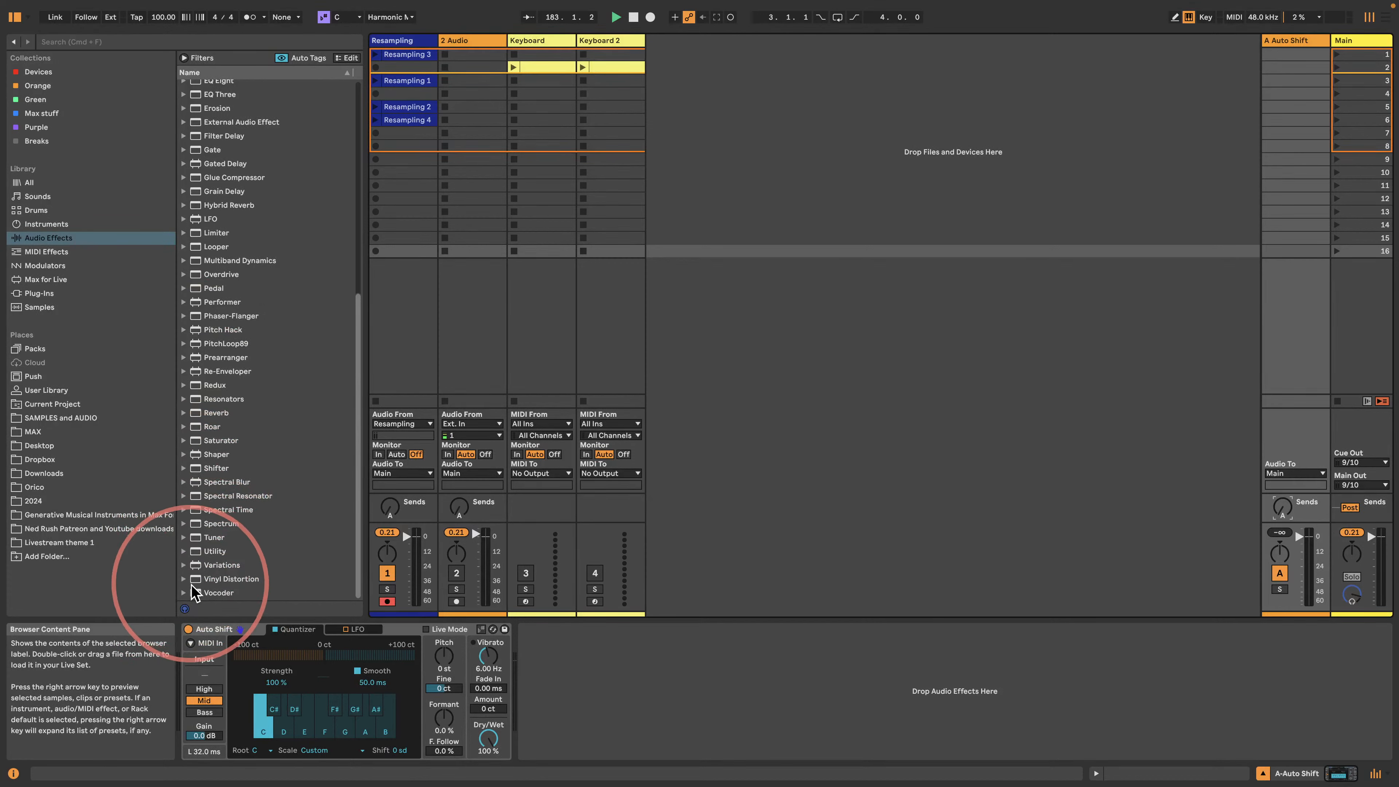
{"action": "left_click_drag", "start_coordinate": [212, 578], "coordinate": [185, 652]}
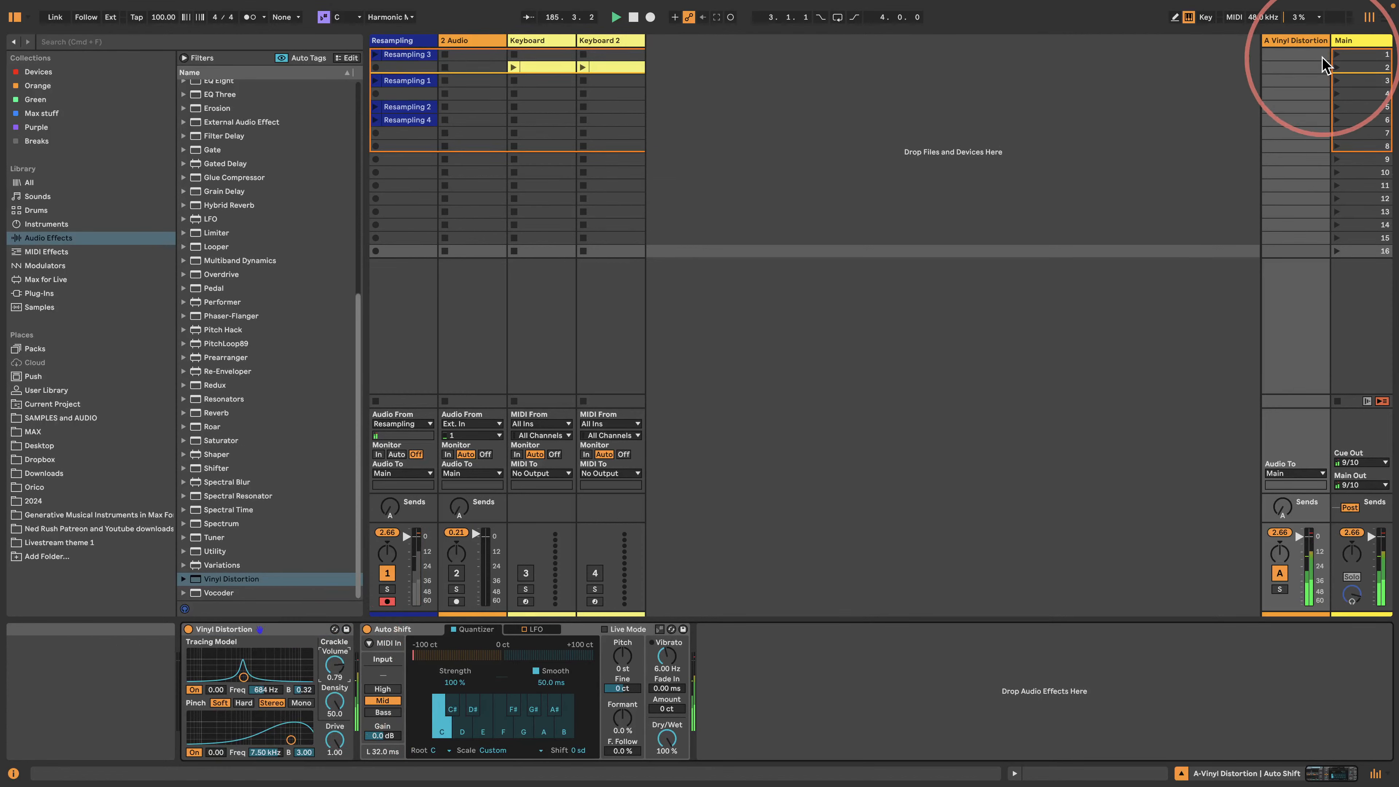
- Add a Limiter to the Main track and another after Auto Shift on return track A
{"action": "left_click", "coordinate": [1355, 43]}
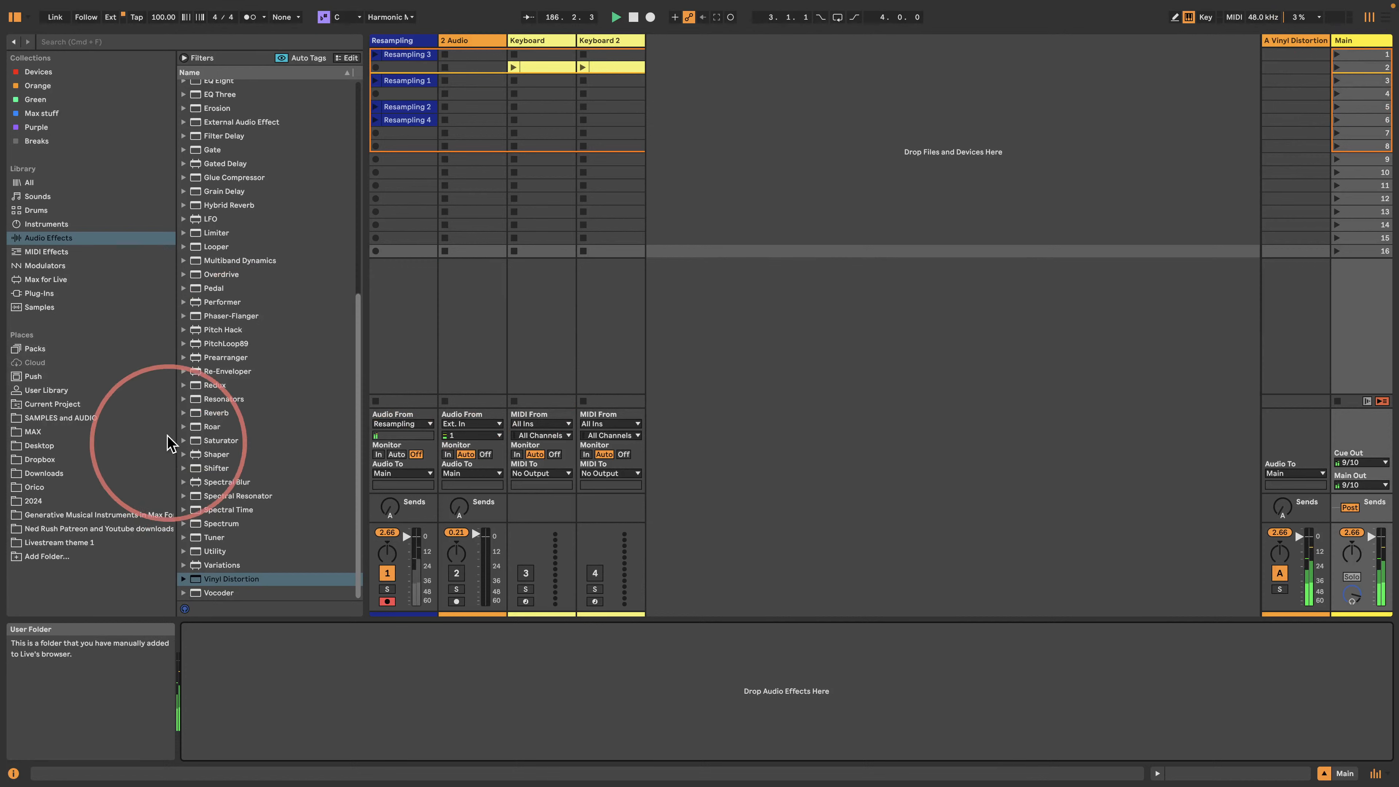
{"action": "left_click_drag", "start_coordinate": [216, 232], "coordinate": [330, 634]}
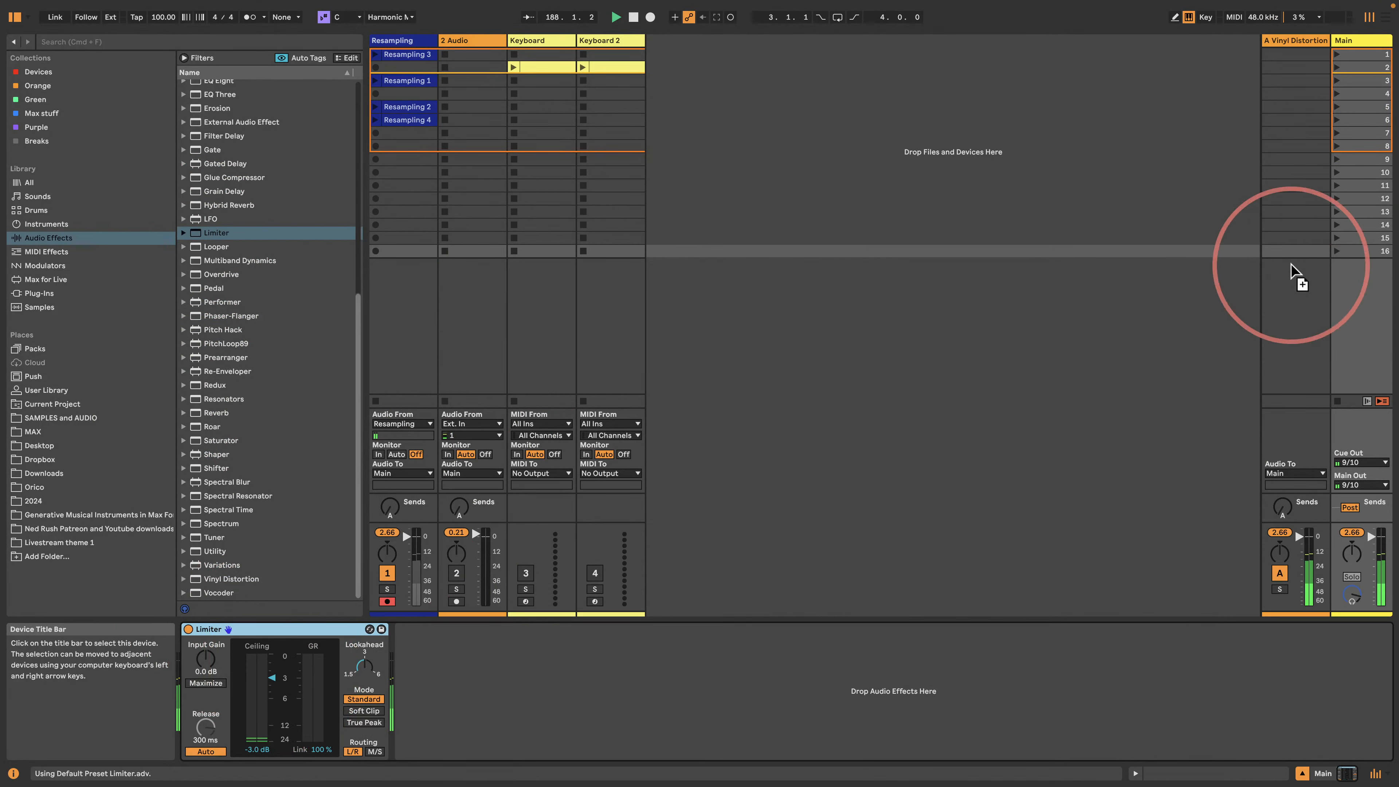
{"action": "left_click", "coordinate": [1293, 38]}
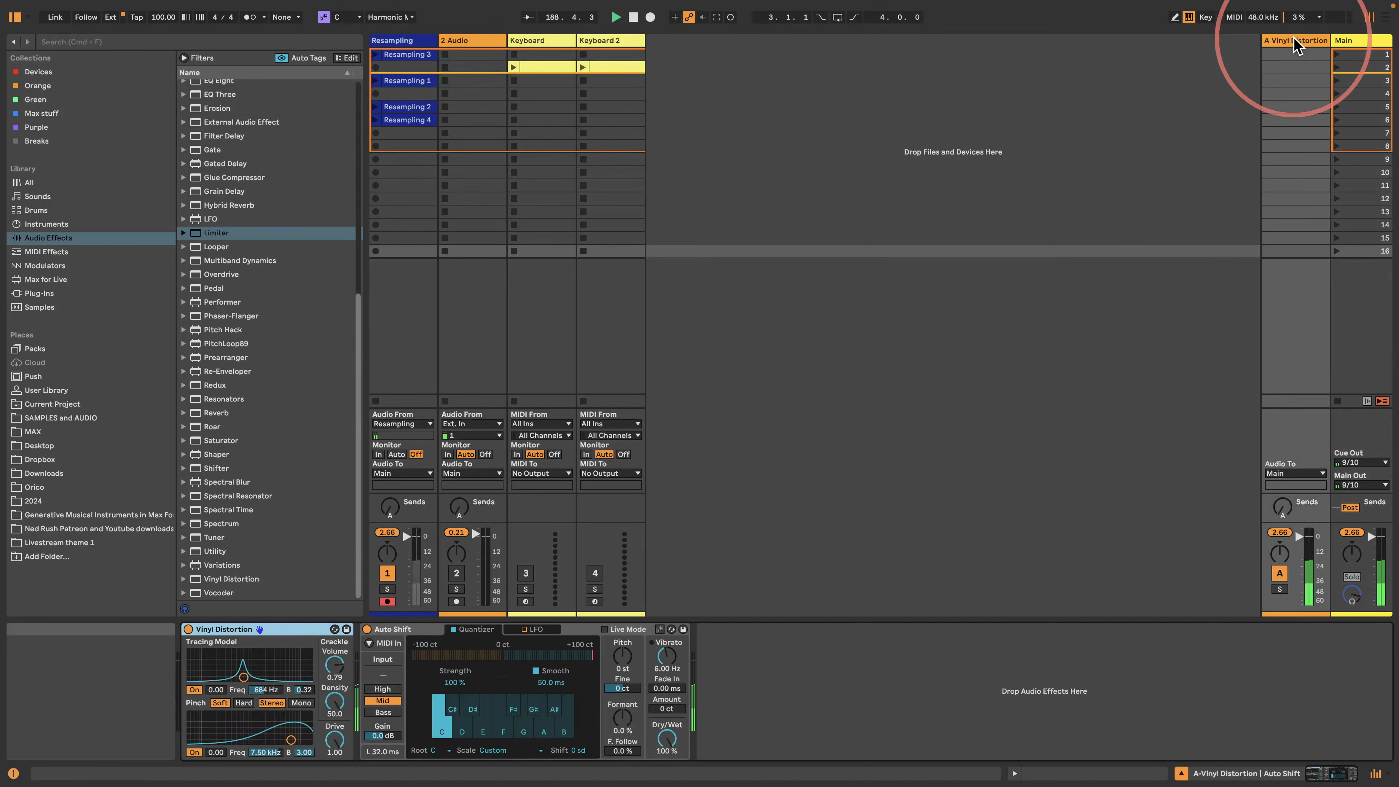
{"action": "left_click_drag", "start_coordinate": [1293, 39], "coordinate": [746, 700]}
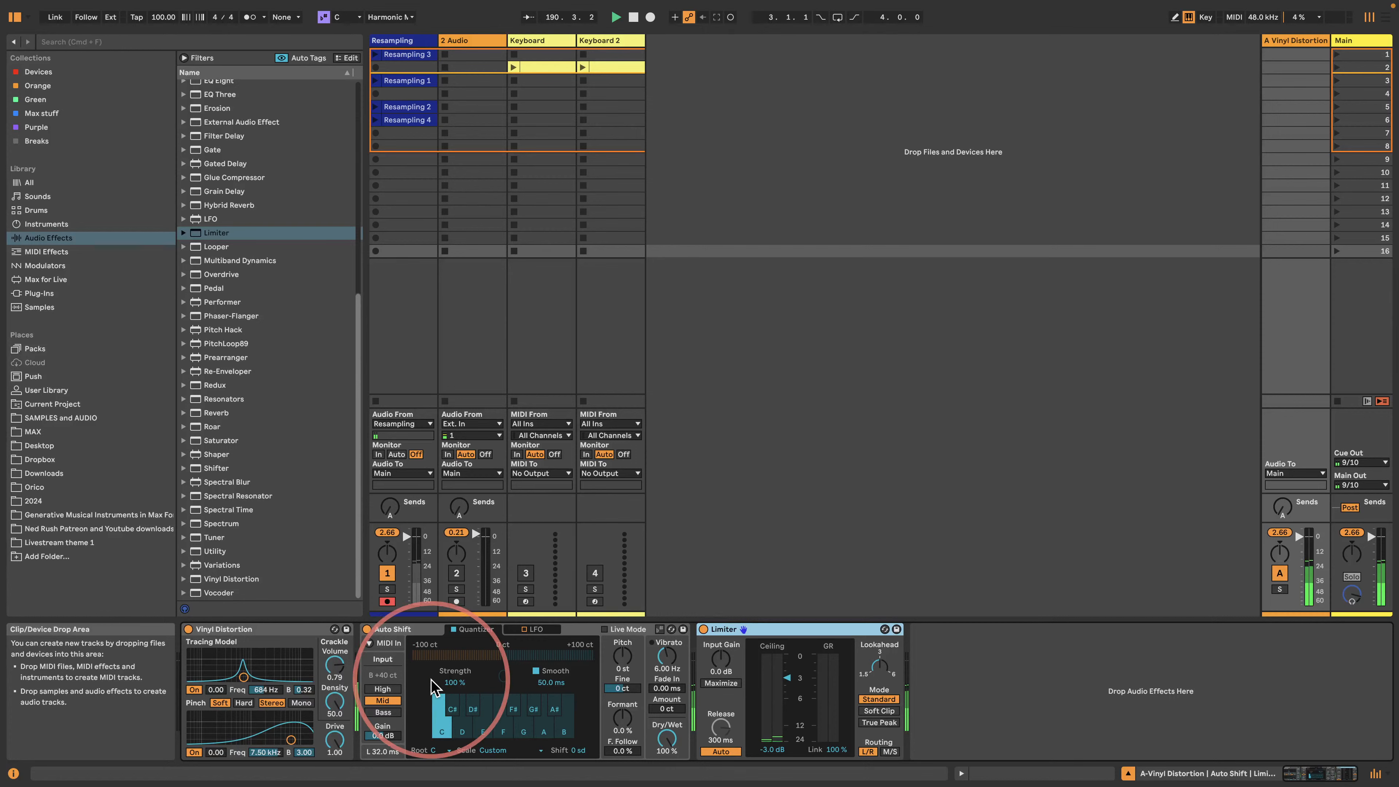
- Set the Vinyl Distortion crackle density to 1.98 and its crackle volume to 1.00
{"action": "left_click_drag", "start_coordinate": [334, 701], "coordinate": [333, 738]}
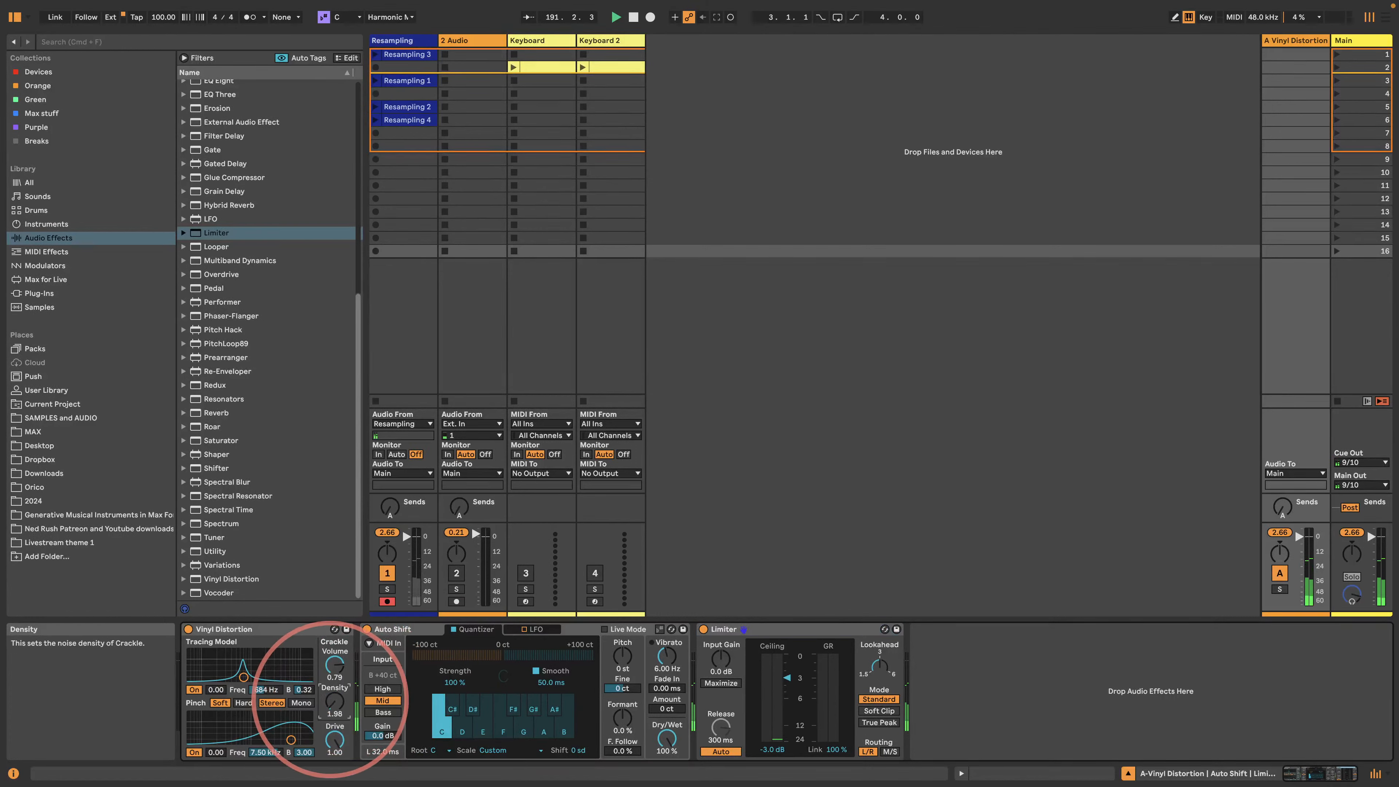
{"action": "left_click_drag", "start_coordinate": [334, 667], "coordinate": [335, 639]}
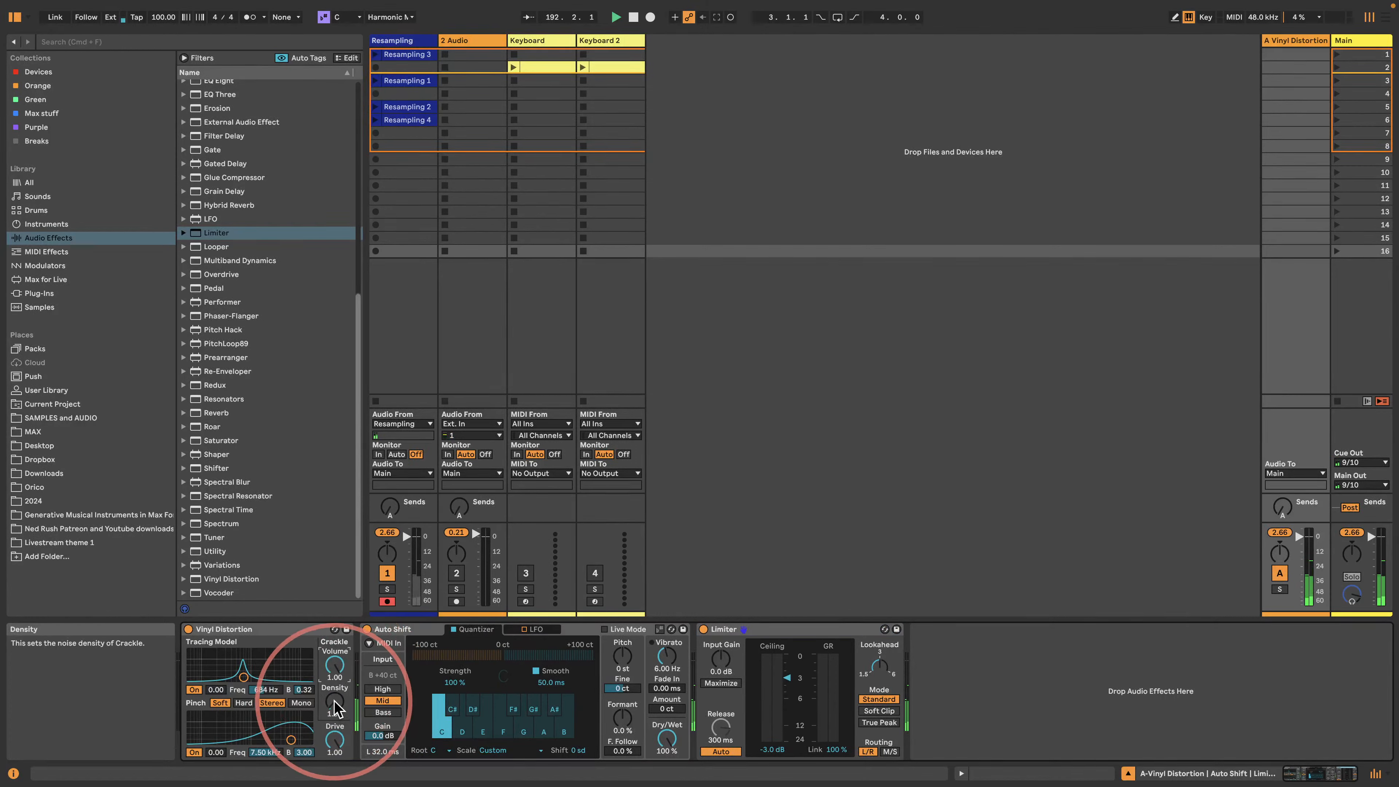
- Add Reverb between Vinyl Distortion and Auto Shift with size 0.52, decay 2.20 s and dry/wet 100 %, and turn the return's feedback send back down
{"action": "scroll", "coordinate": [271, 327], "scroll_direction": "up", "scroll_amount": 10}
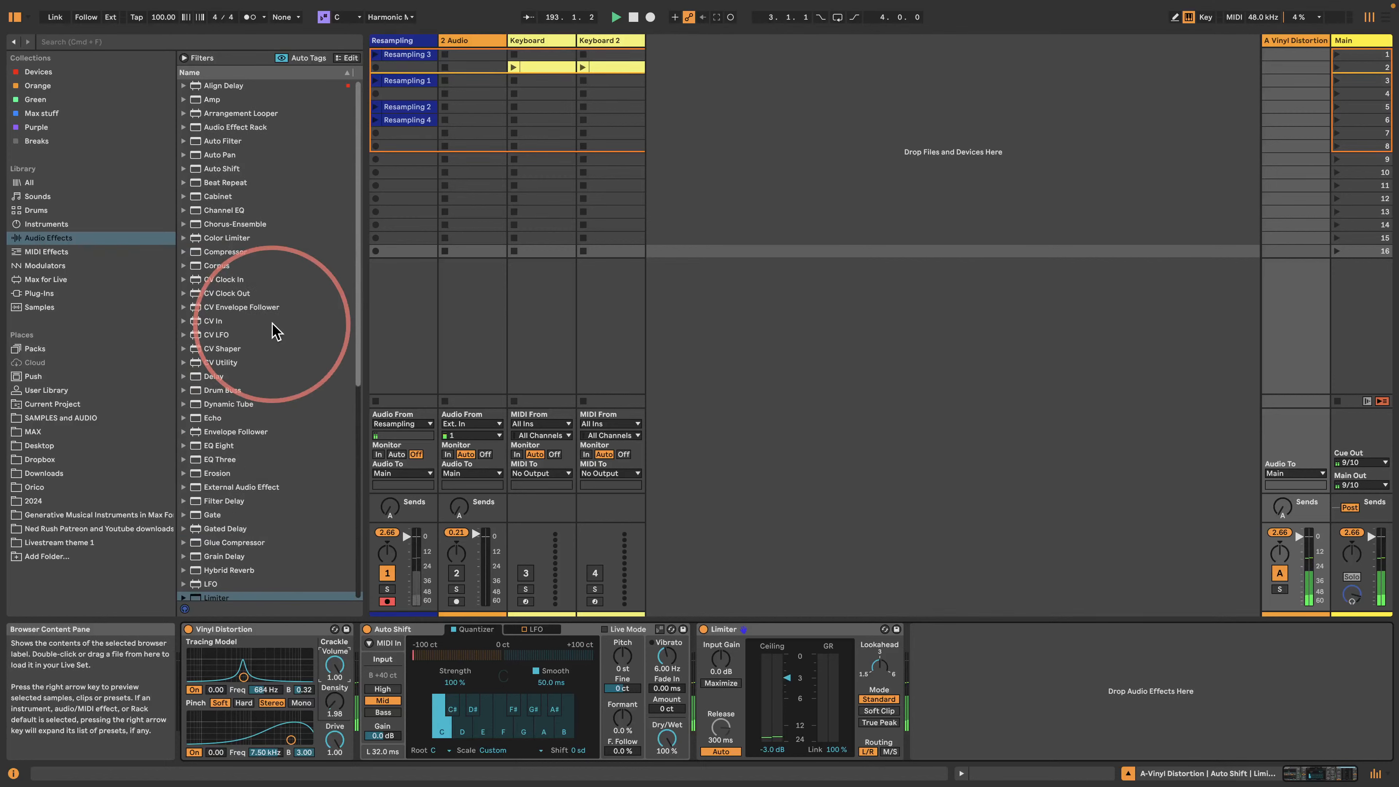
{"action": "scroll", "coordinate": [275, 331], "scroll_direction": "down", "scroll_amount": 10}
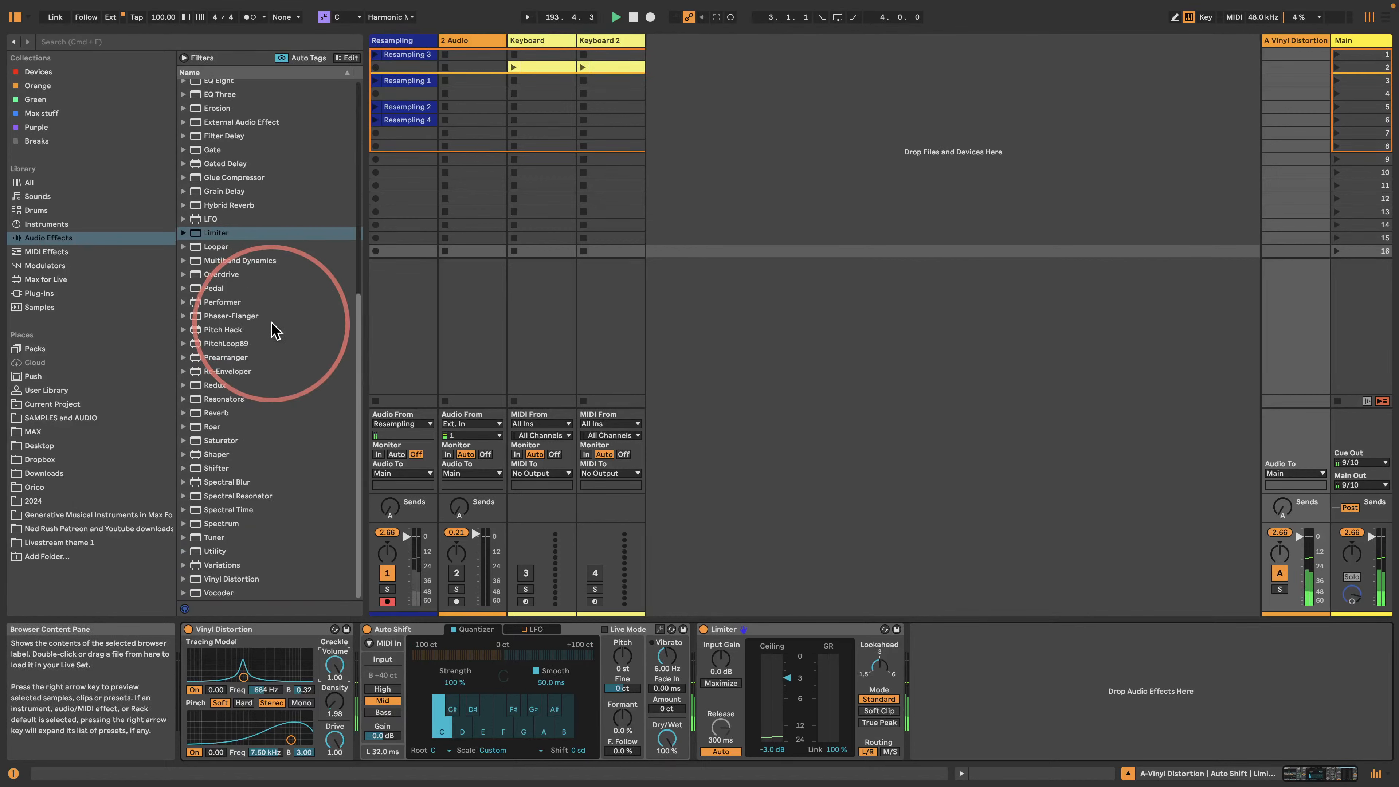
{"action": "left_click_drag", "start_coordinate": [175, 413], "coordinate": [358, 669]}
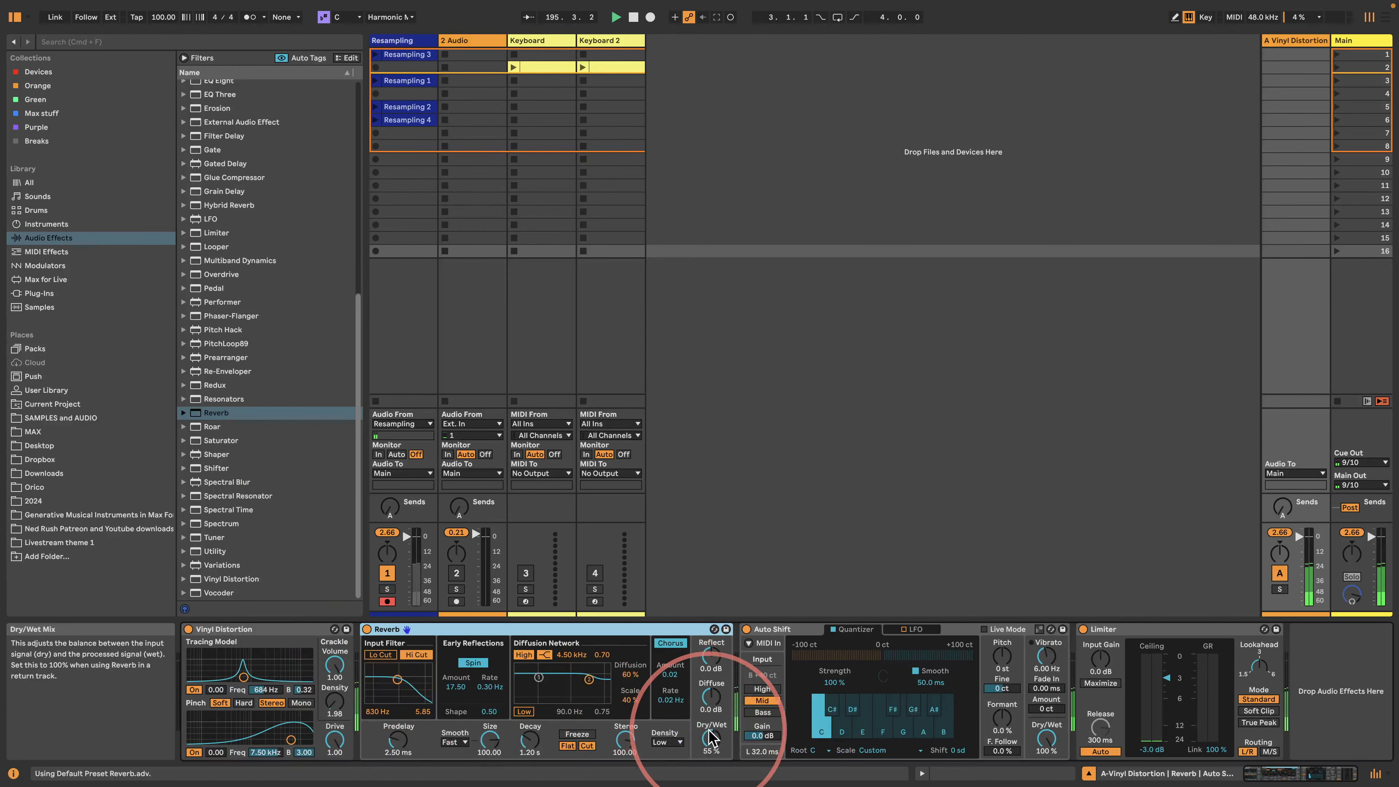
{"action": "left_click_drag", "start_coordinate": [489, 740], "coordinate": [528, 749]}
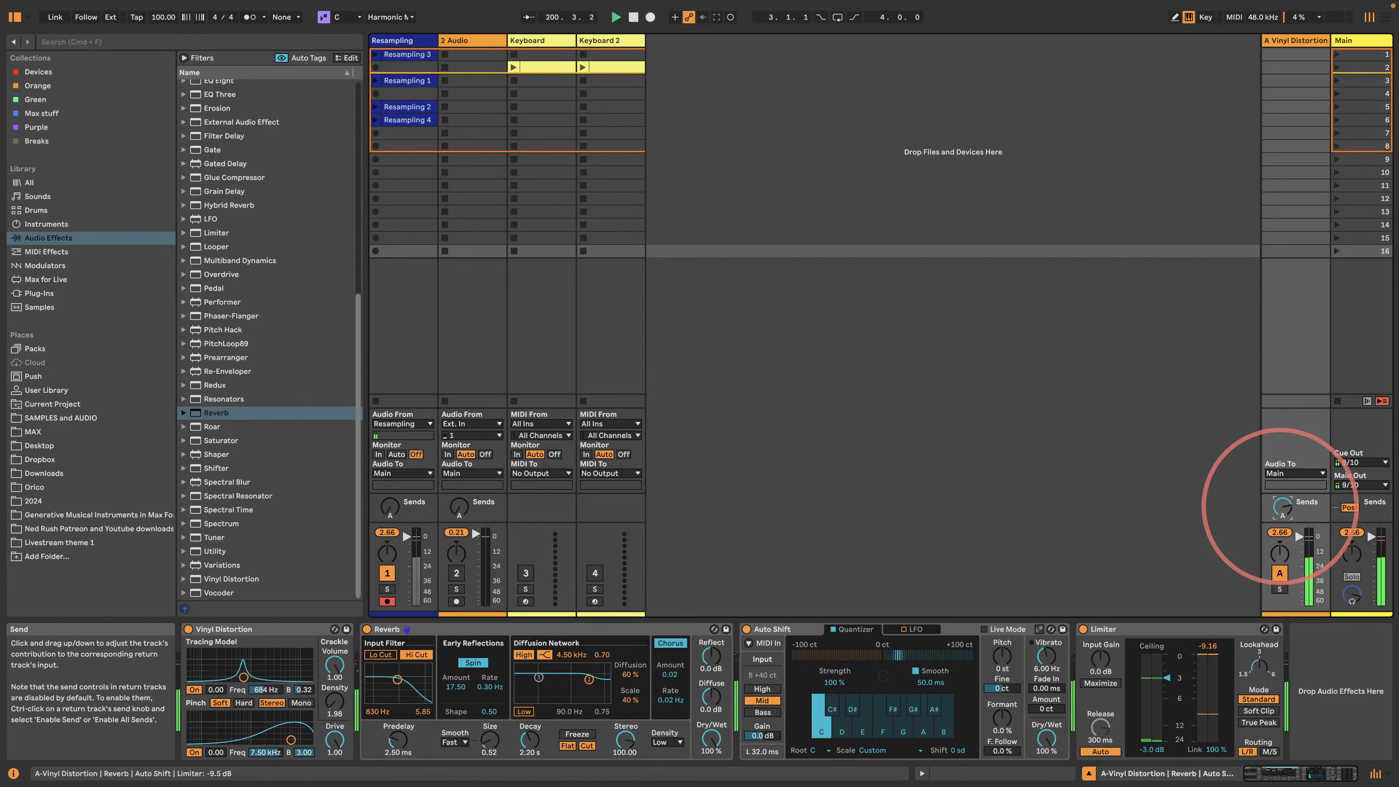
{"action": "left_click_drag", "start_coordinate": [1281, 505], "coordinate": [1282, 523]}
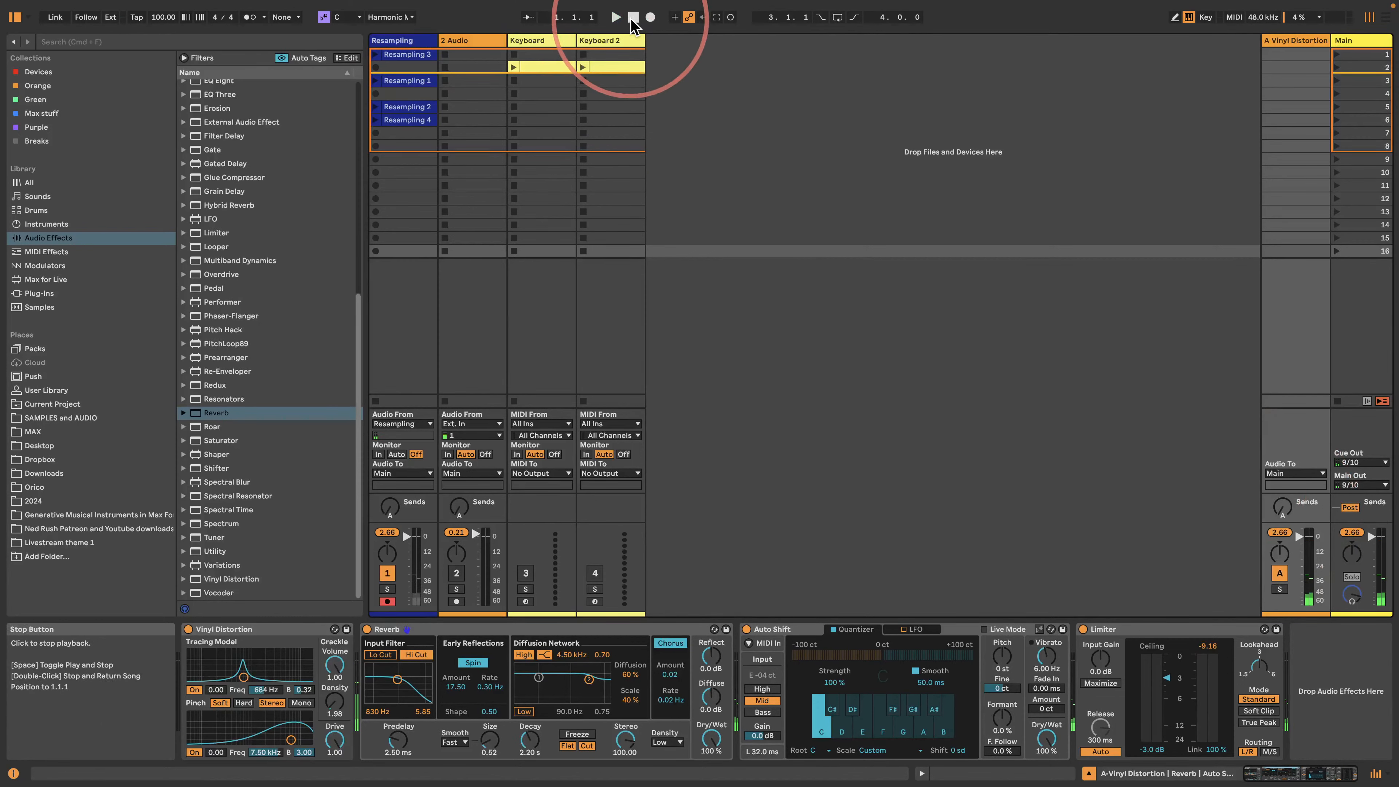
- Set the audio buffer size to 256 samples in the settings
{"action": "left_click", "coordinate": [48, 8]}
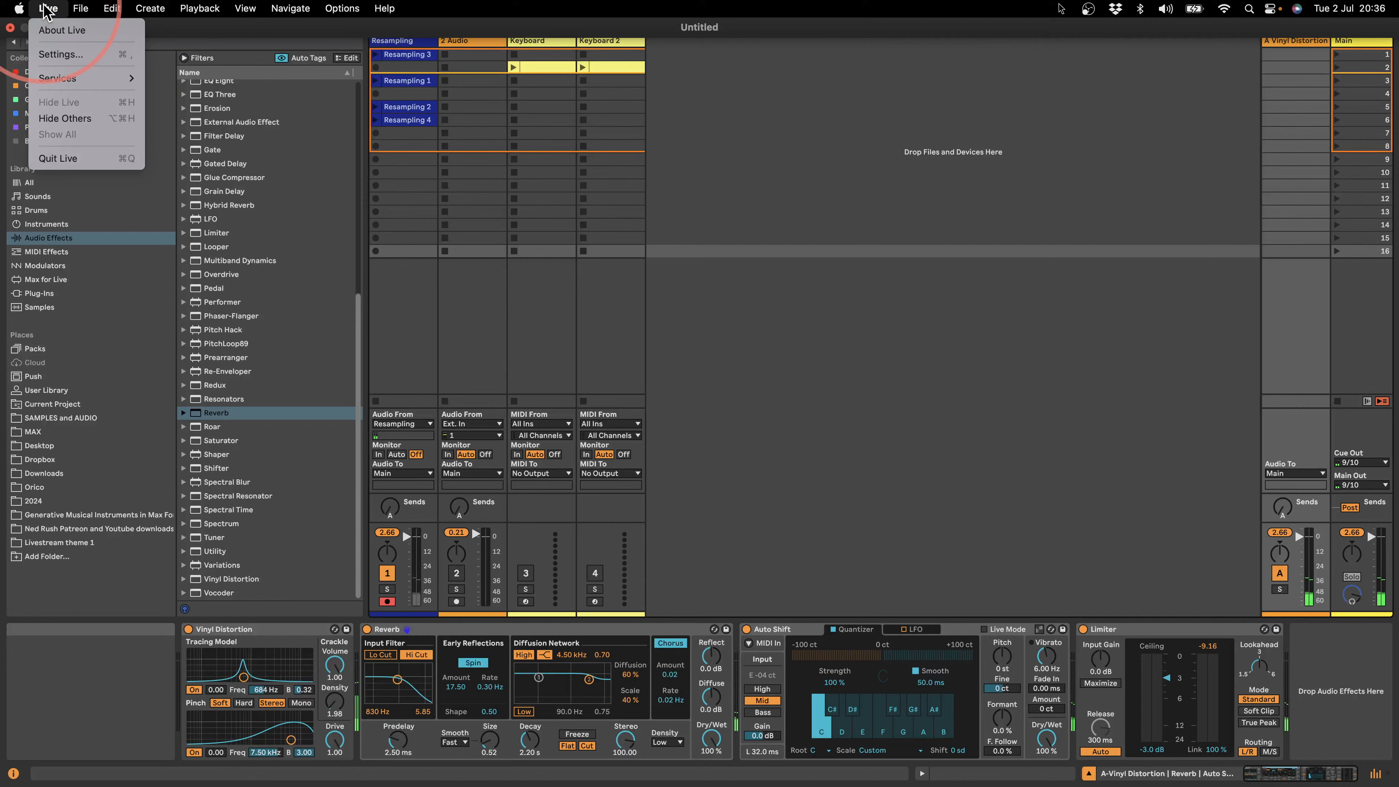
{"action": "left_click", "coordinate": [49, 55]}
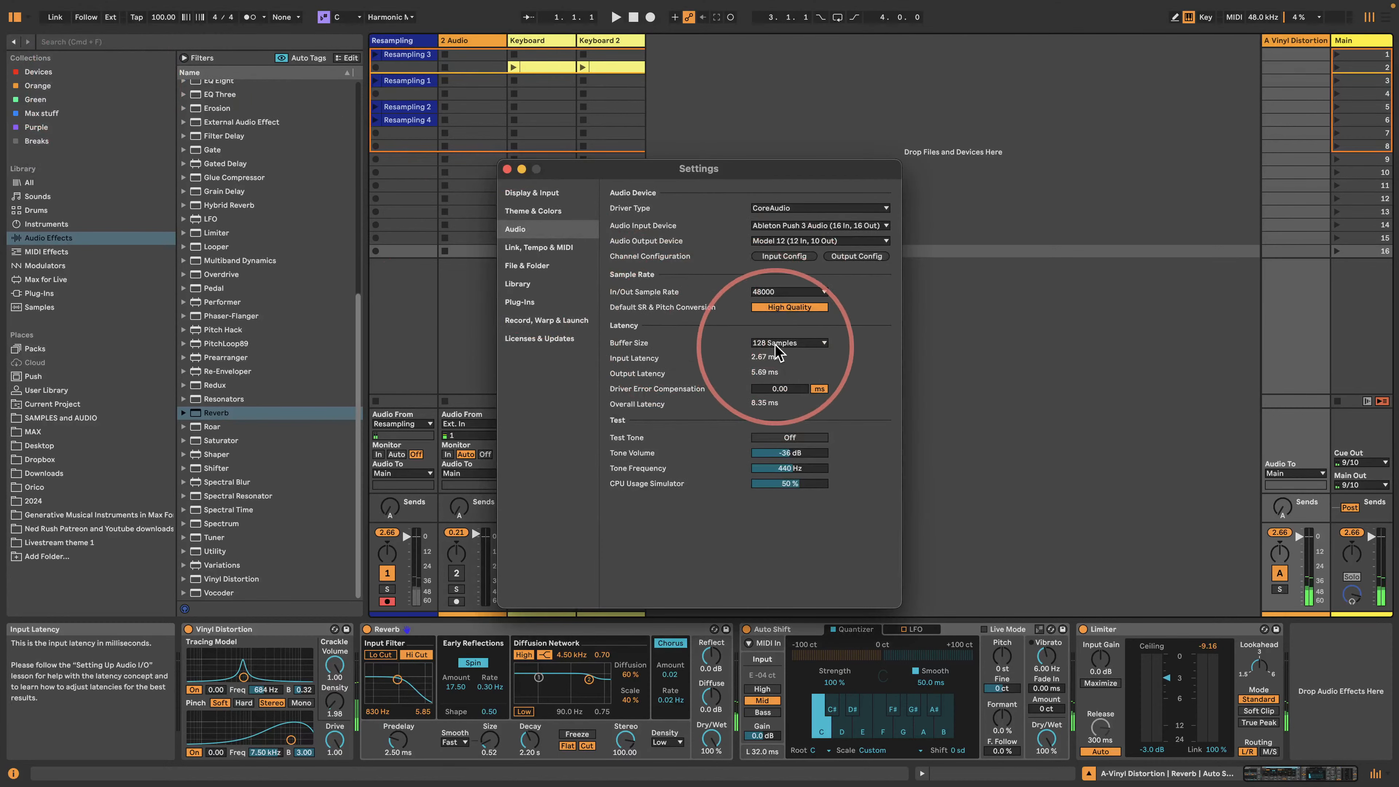
{"action": "left_click", "coordinate": [774, 344]}
{"action": "left_click", "coordinate": [782, 392]}
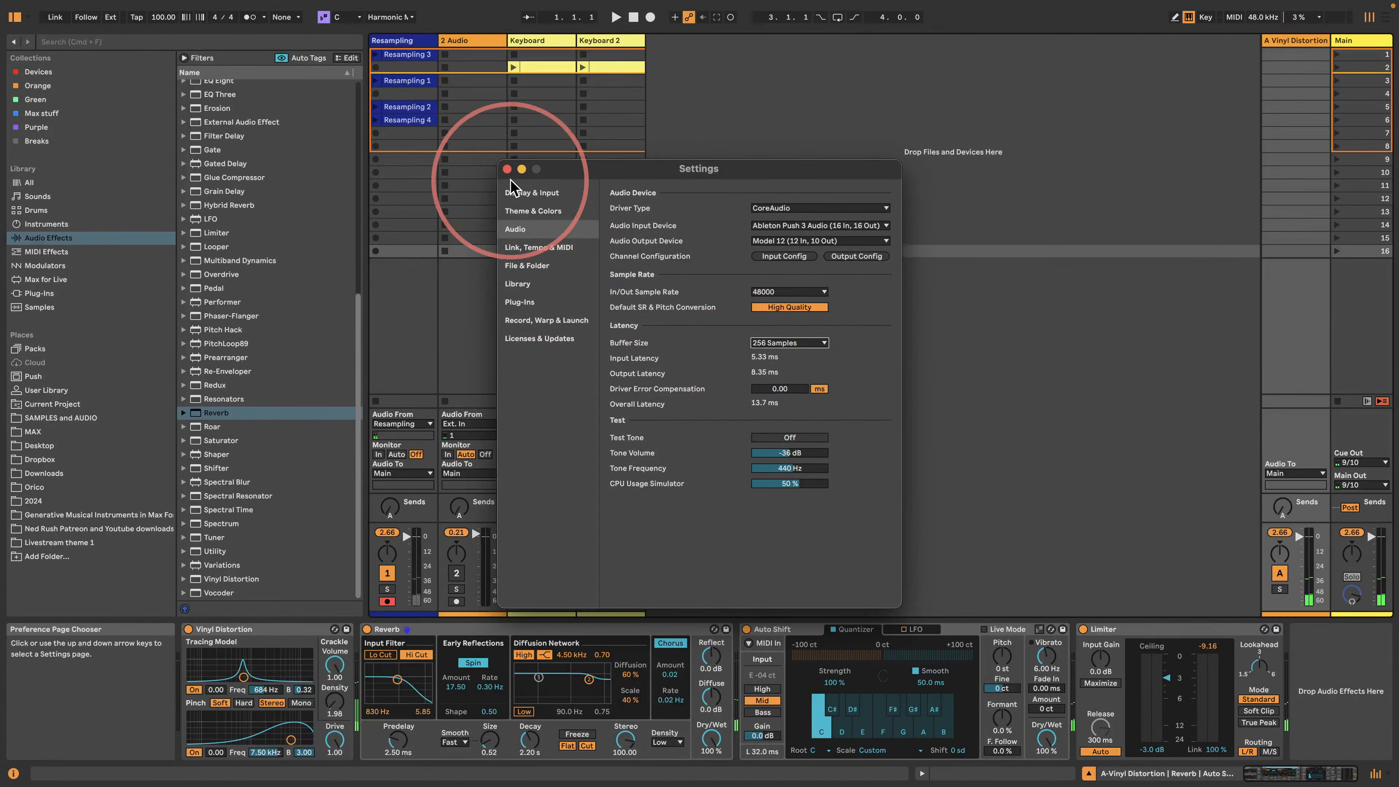
{"action": "left_click", "coordinate": [507, 169]}
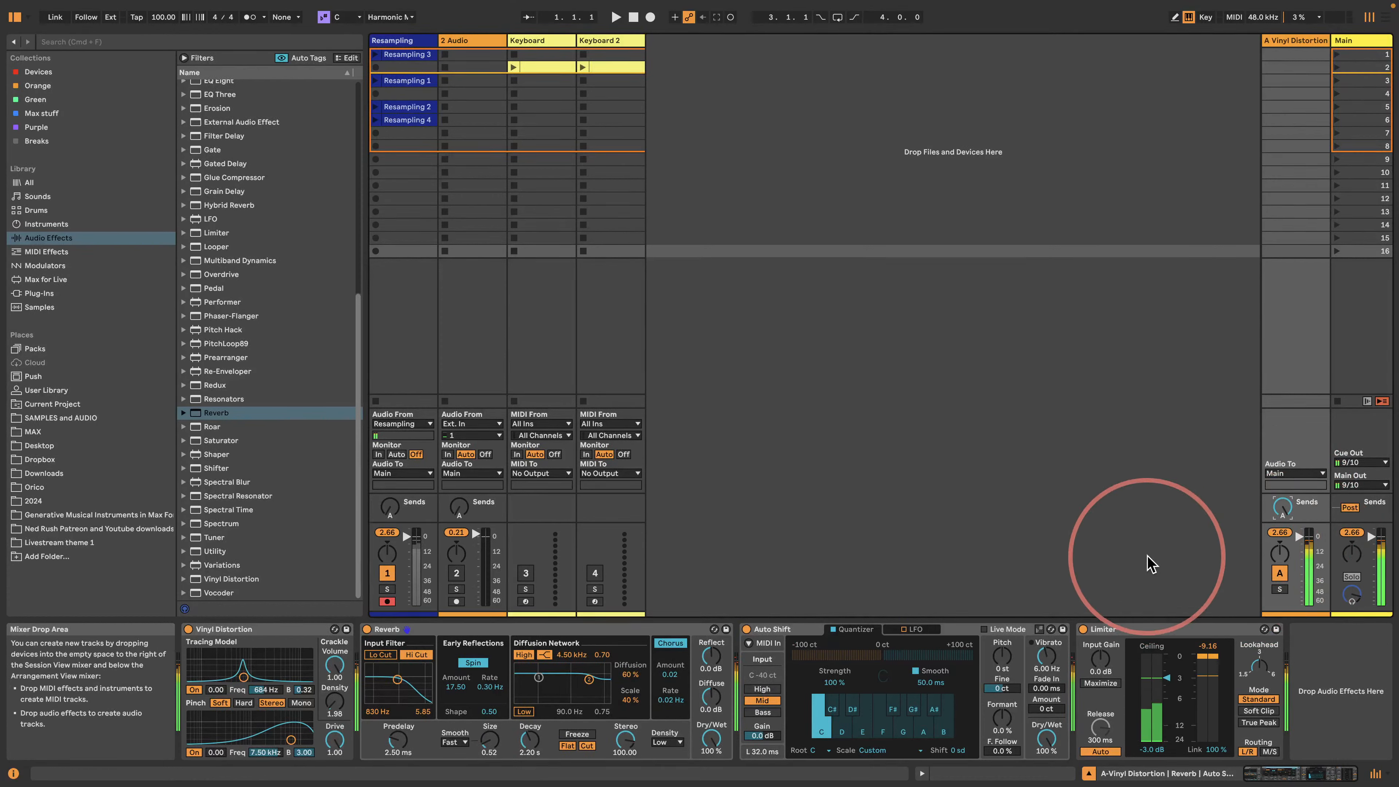
- Set the Reverb size to 2.91 and decay to 3.02 s, and switch Auto Shift's input range to High
{"action": "left_click_drag", "start_coordinate": [488, 741], "coordinate": [529, 748]}
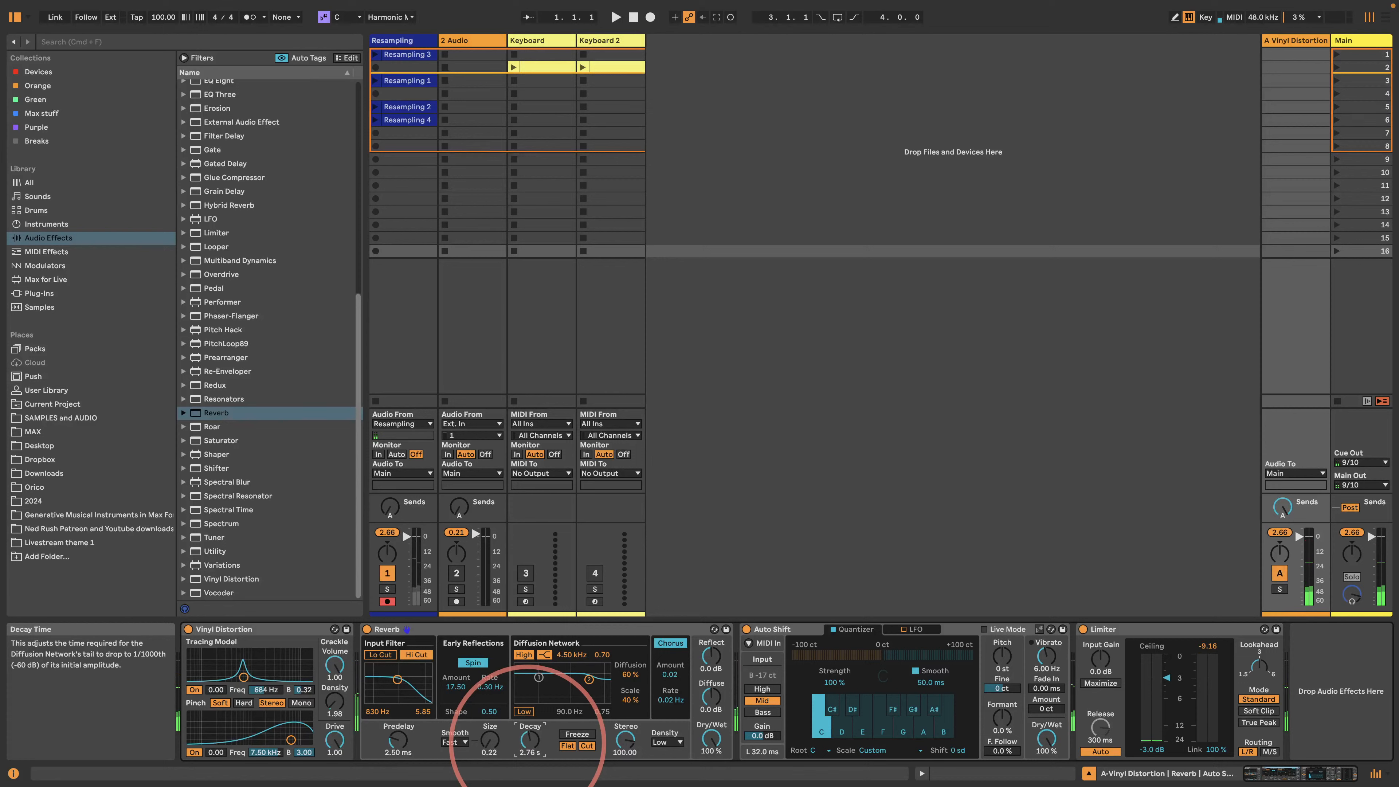
{"action": "left_click", "coordinate": [762, 689]}
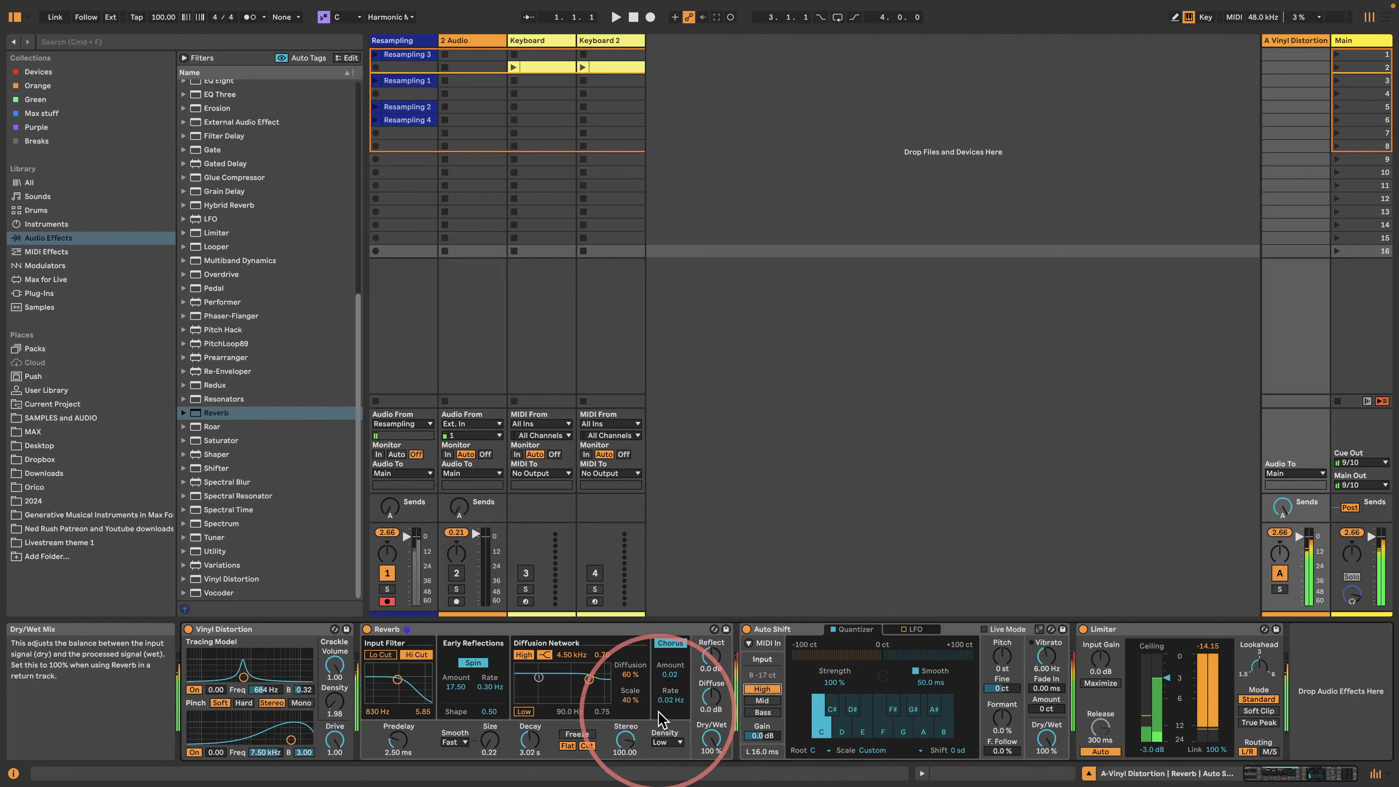
{"action": "left_click_drag", "start_coordinate": [489, 740], "coordinate": [489, 734]}
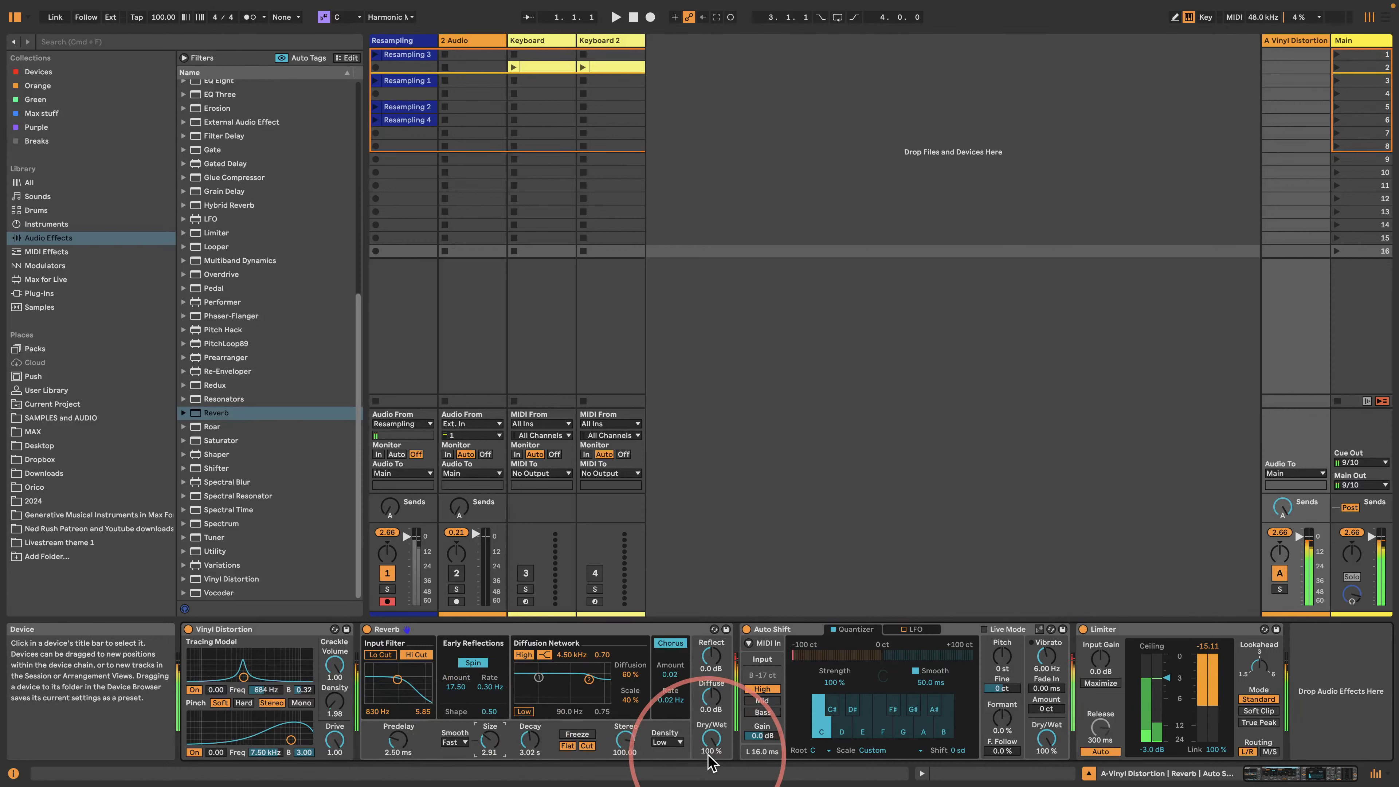
- Delete the Reverb from return track A
{"action": "left_click", "coordinate": [648, 629]}
{"action": "key", "text": "Delete"}
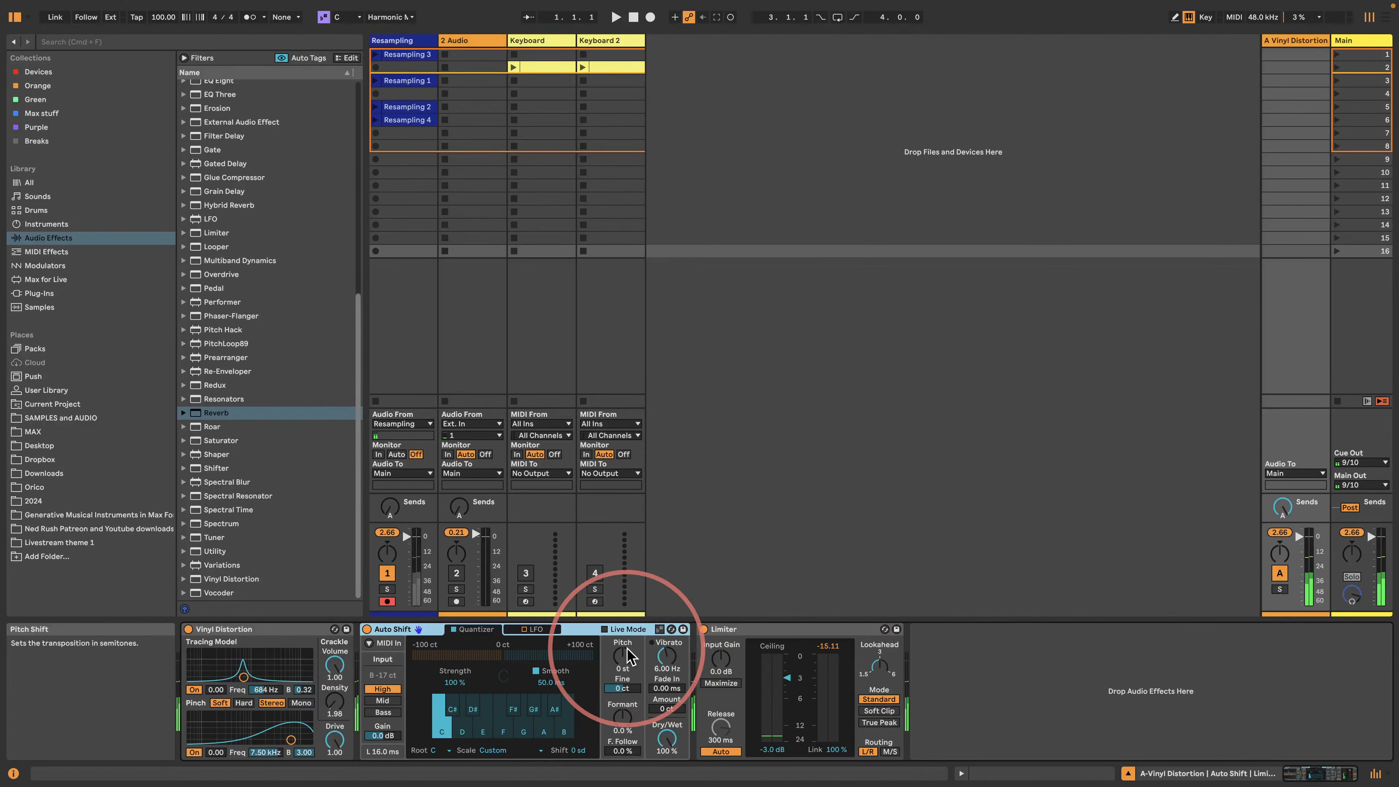
- Try Auto Shift at 12 st and -12 st pitch with formant at -100 %, and reset pitch and formant to zero
{"action": "left_click_drag", "start_coordinate": [622, 655], "coordinate": [622, 647]}
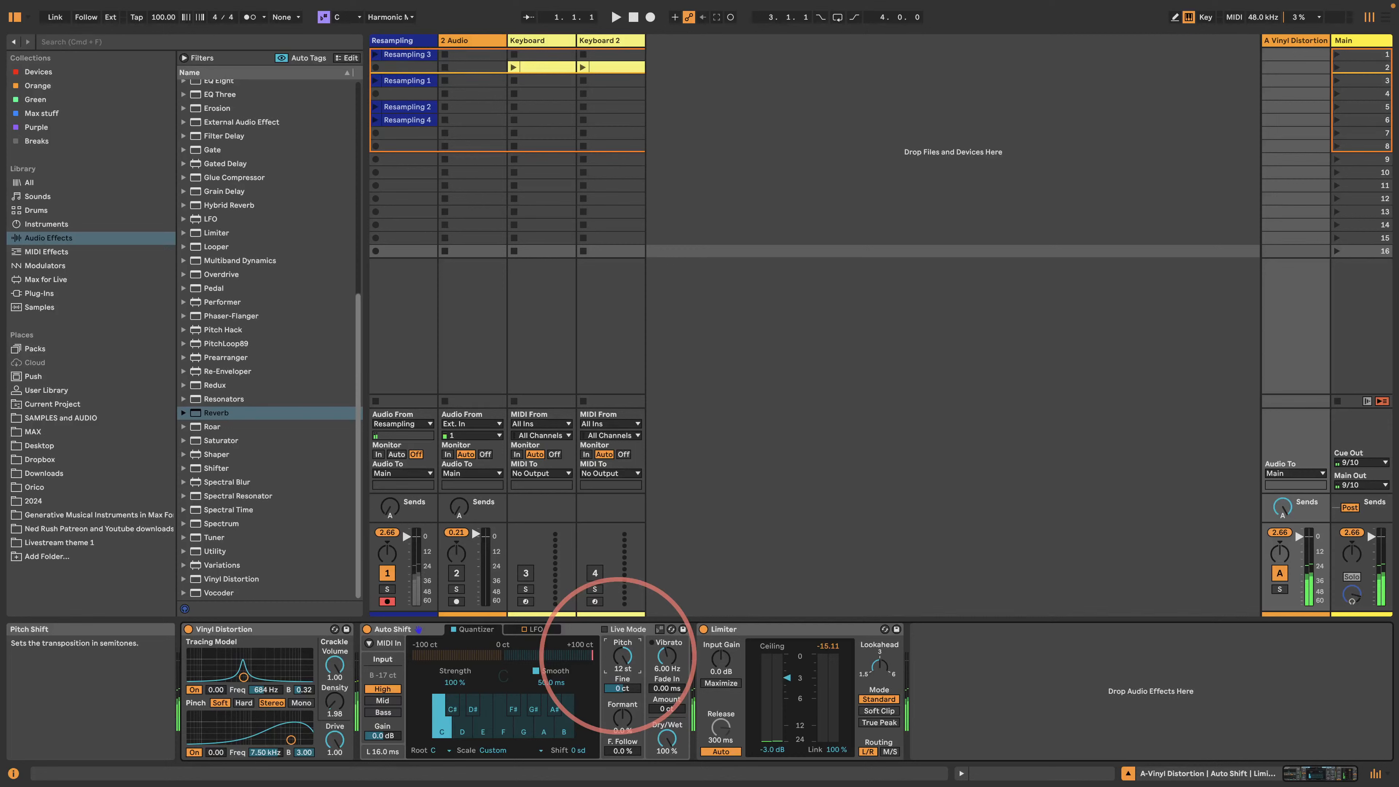
{"action": "mouse_move", "coordinate": [617, 656]}
{"action": "left_mouse_down"}
{"action": "mouse_move", "coordinate": [618, 722]}
{"action": "mouse_move", "coordinate": [620, 655]}
{"action": "left_mouse_up"}
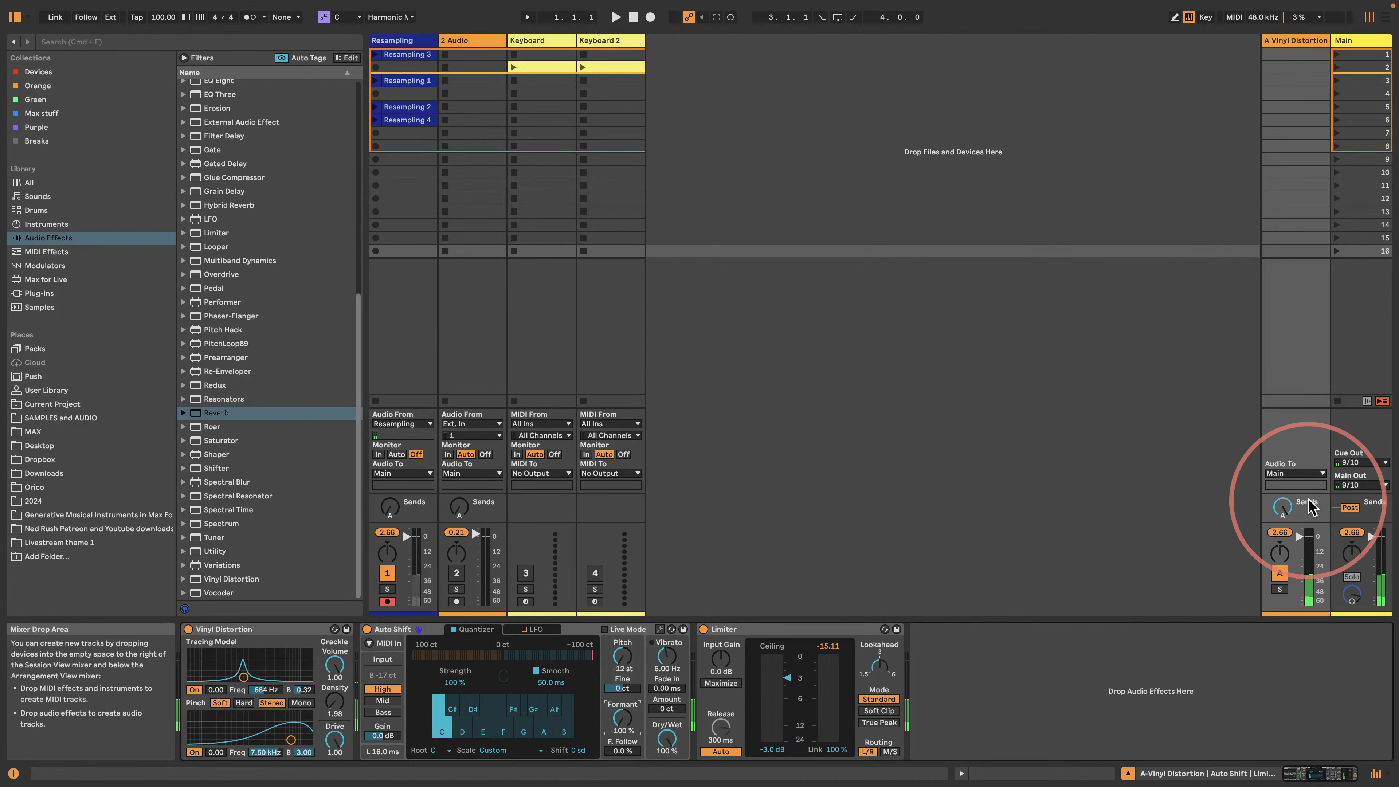
{"action": "left_click", "coordinate": [1283, 505]}
{"action": "double_click", "coordinate": [622, 720]}
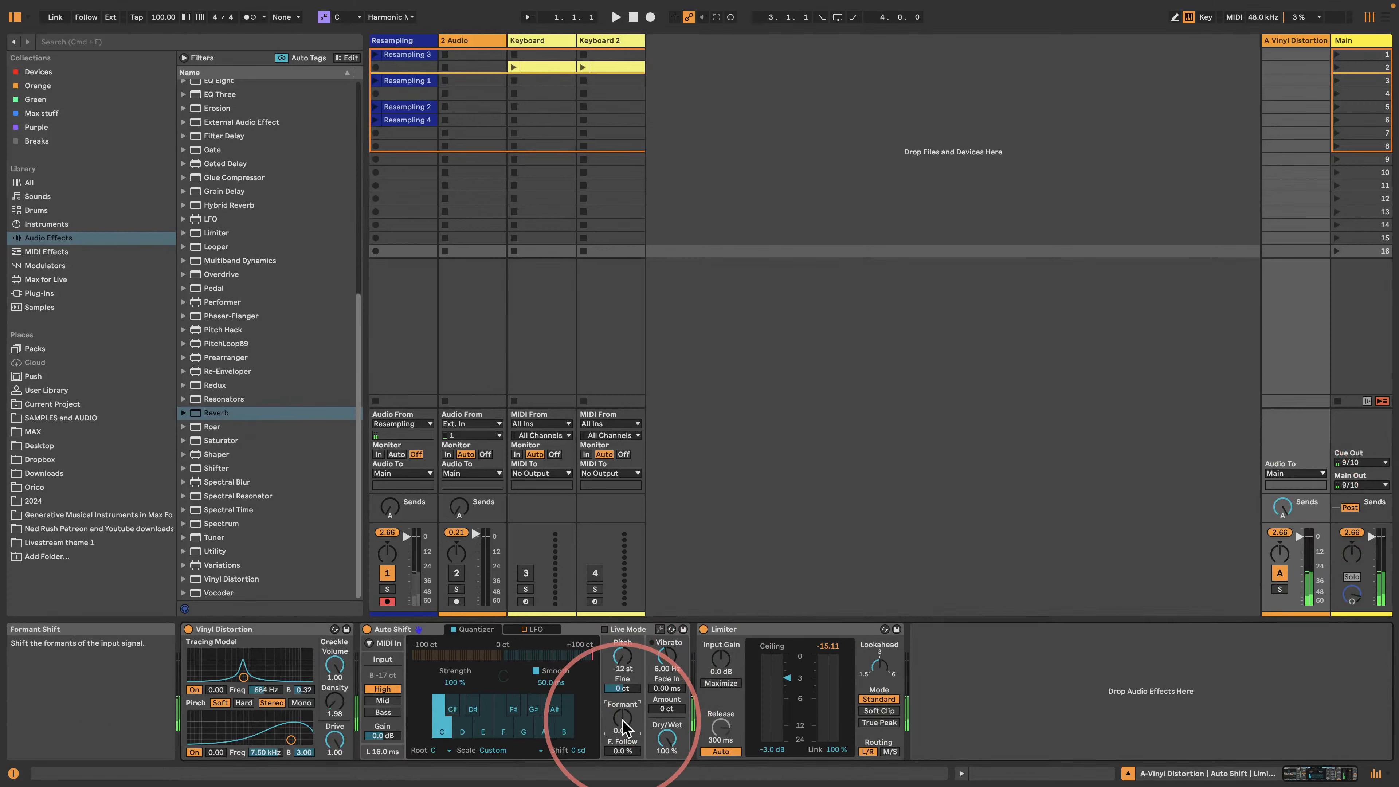
{"action": "double_click", "coordinate": [623, 659]}
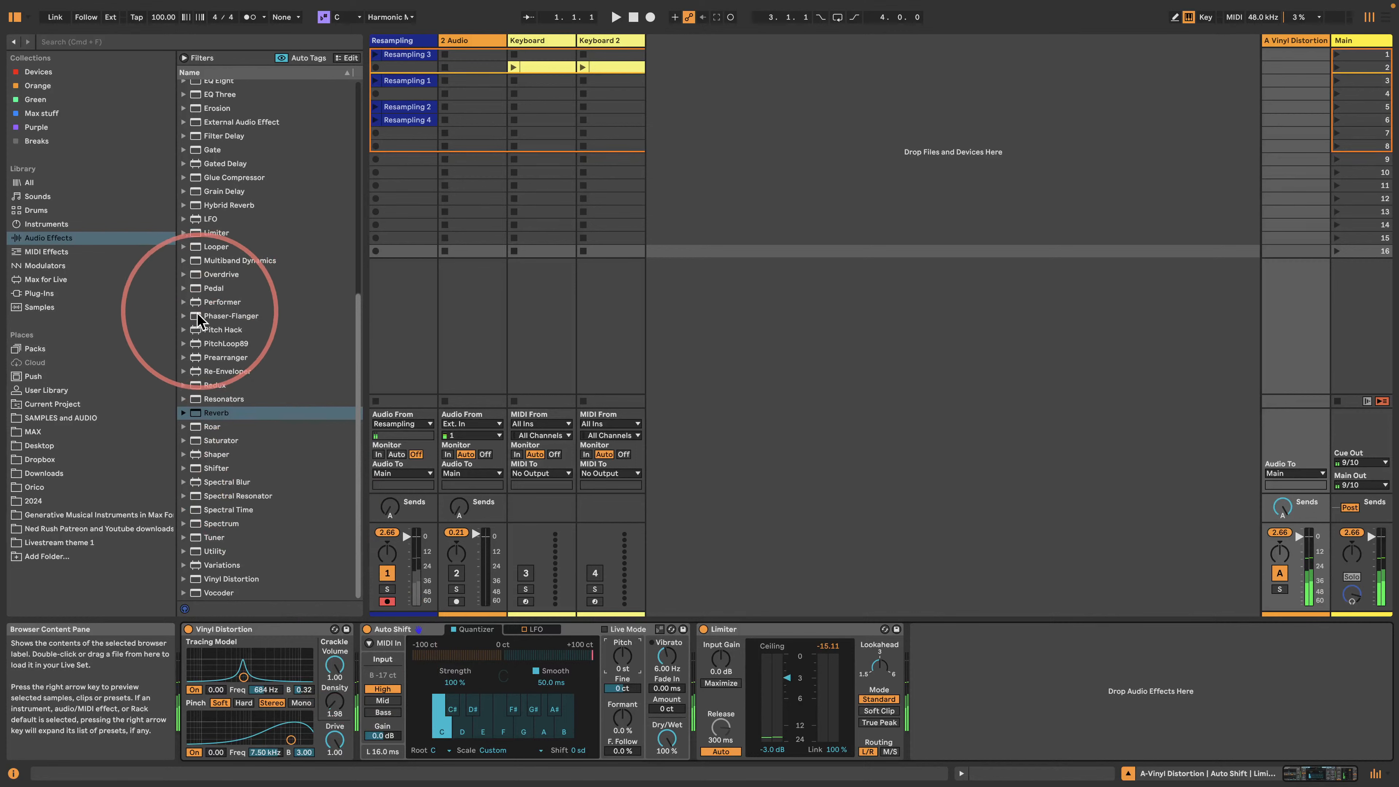
- Add Phaser-Flanger between Vinyl Distortion and Auto Shift in Flanger mode, with time 2.63 ms and feedback 10 %
{"action": "left_click_drag", "start_coordinate": [212, 315], "coordinate": [395, 782]}
{"action": "left_click", "coordinate": [439, 685]}
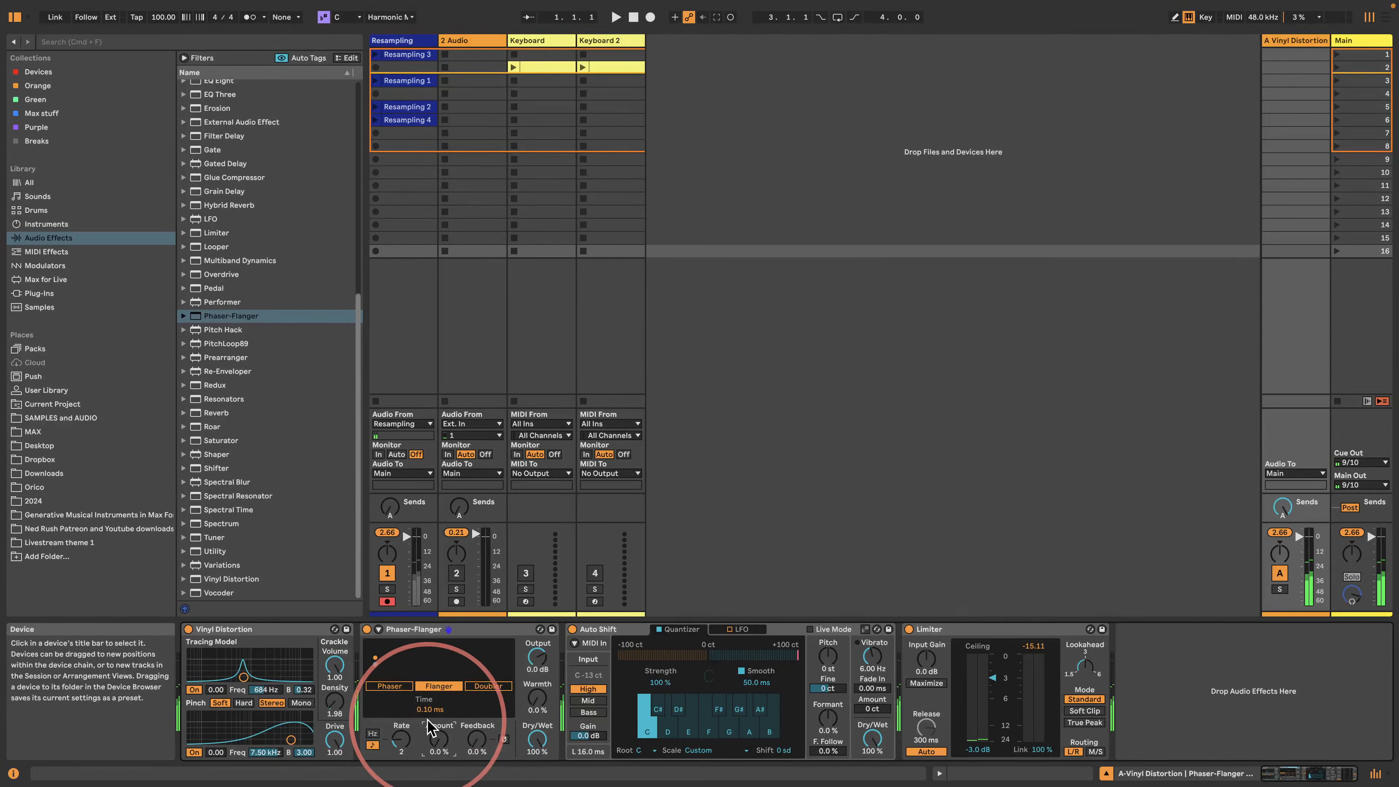
{"action": "left_click_drag", "start_coordinate": [476, 738], "coordinate": [432, 700]}
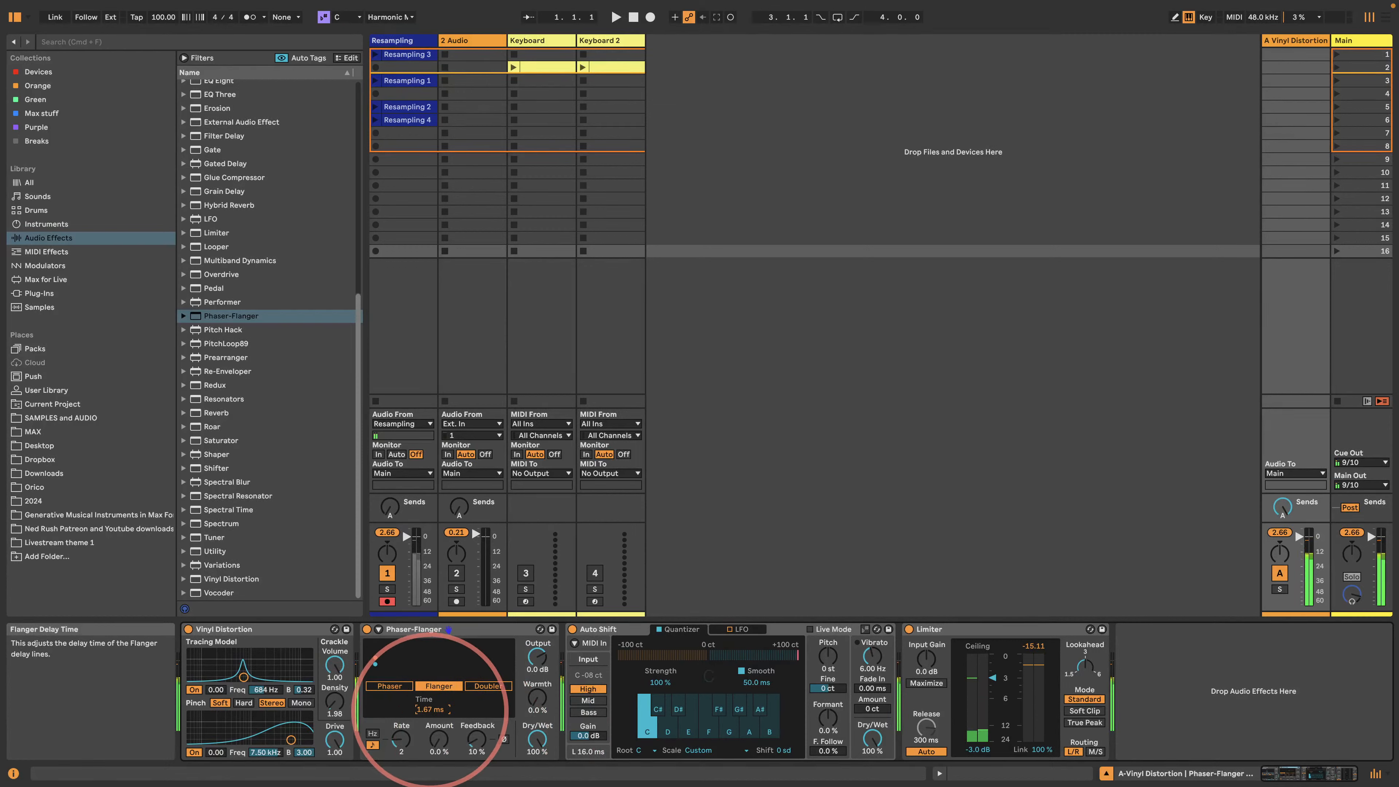
{"action": "left_click_drag", "start_coordinate": [431, 688], "coordinate": [431, 681]}
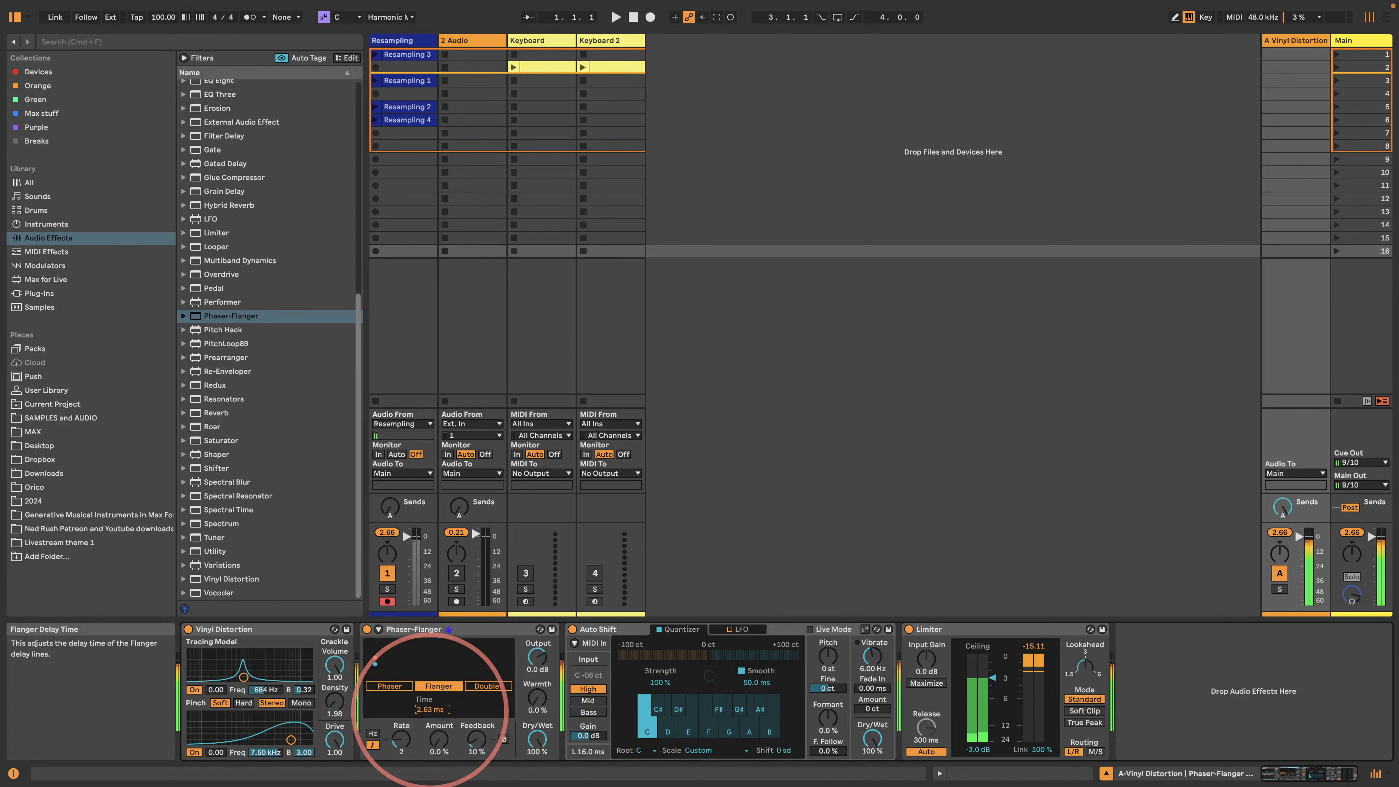
- Start recording into slot 8 of the Resampling track and set the flanger's feedback to 70 % and time to 2.98 ms
{"action": "left_click", "coordinate": [375, 146]}
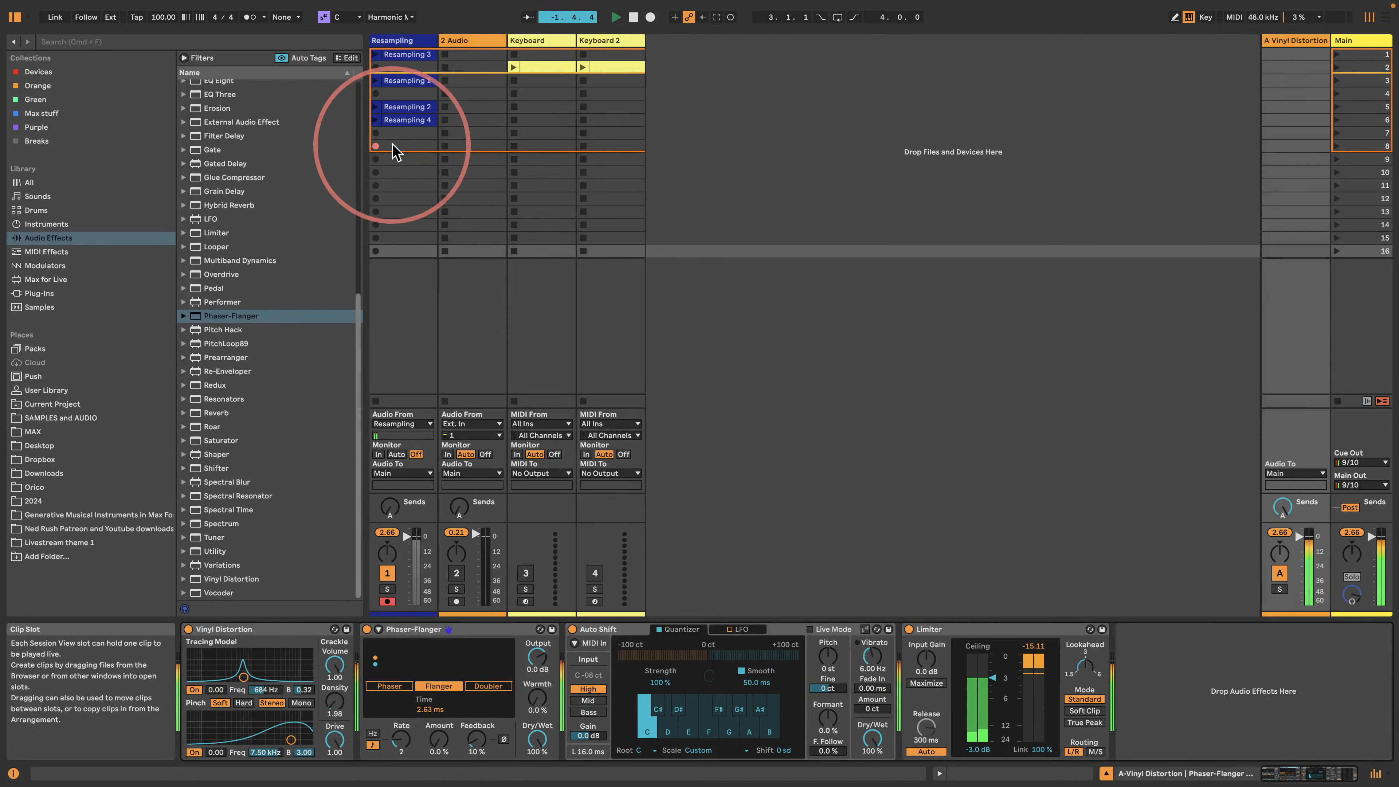
{"action": "left_click_drag", "start_coordinate": [477, 739], "coordinate": [476, 688]}
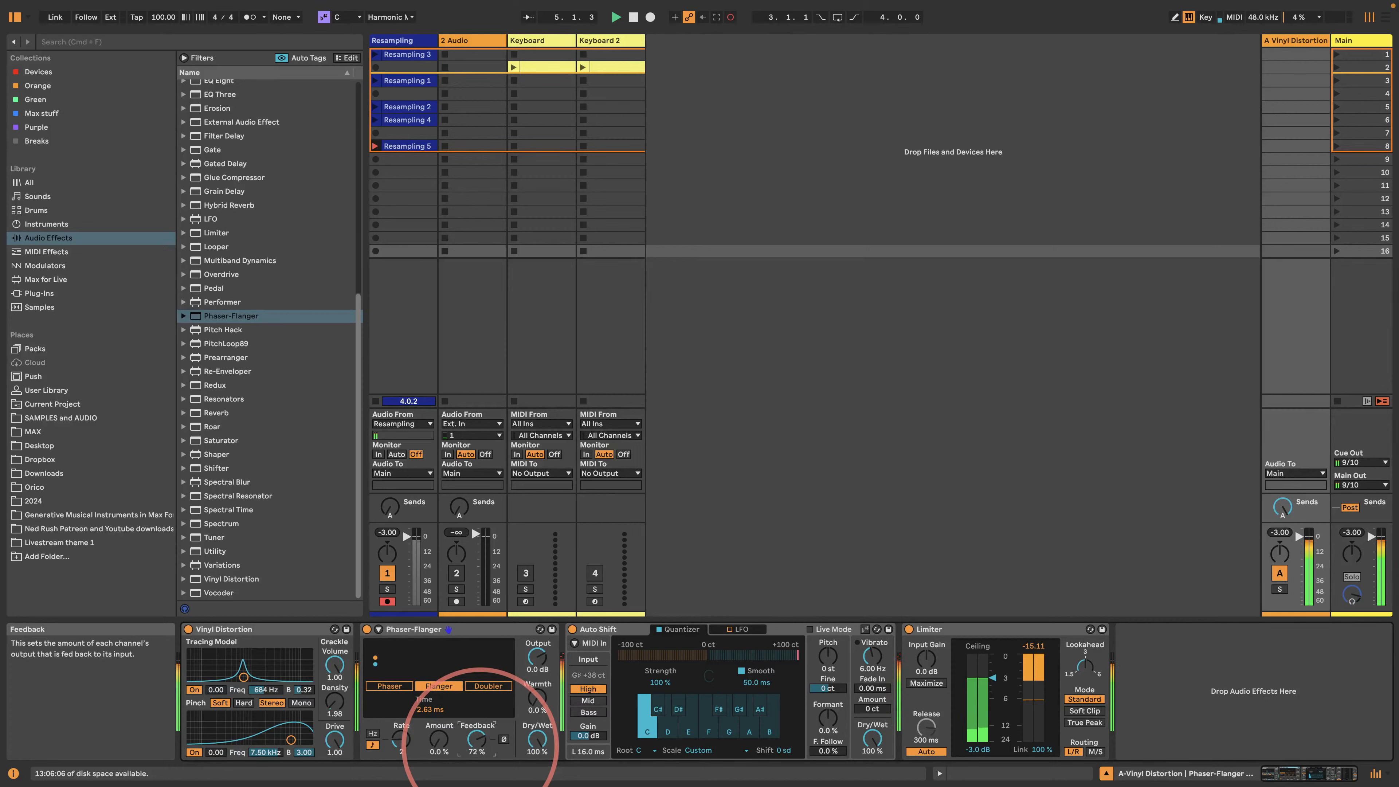
{"action": "left_click_drag", "start_coordinate": [477, 697], "coordinate": [477, 693]}
{"action": "left_click_drag", "start_coordinate": [477, 693], "coordinate": [429, 712]}
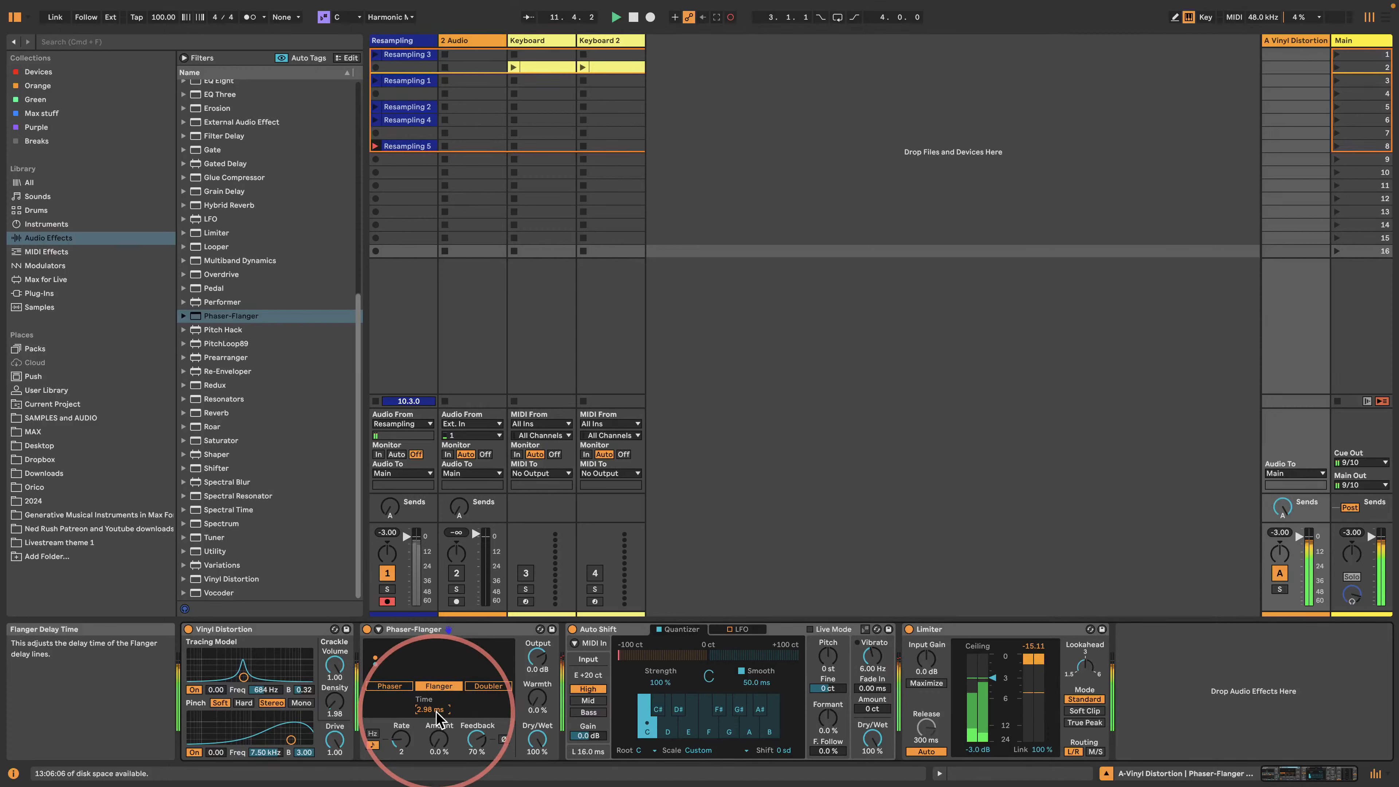
- Set the flanger's feedback to 67 % and Auto Shift's formant to 6.3 %
{"action": "left_click_drag", "start_coordinate": [476, 738], "coordinate": [477, 744]}
{"action": "mouse_move", "coordinate": [827, 717]}
{"action": "left_mouse_down"}
{"action": "mouse_move", "coordinate": [827, 734]}
{"action": "mouse_move", "coordinate": [827, 704]}
{"action": "left_mouse_up"}
{"action": "left_click_drag", "start_coordinate": [476, 738], "coordinate": [476, 732]}
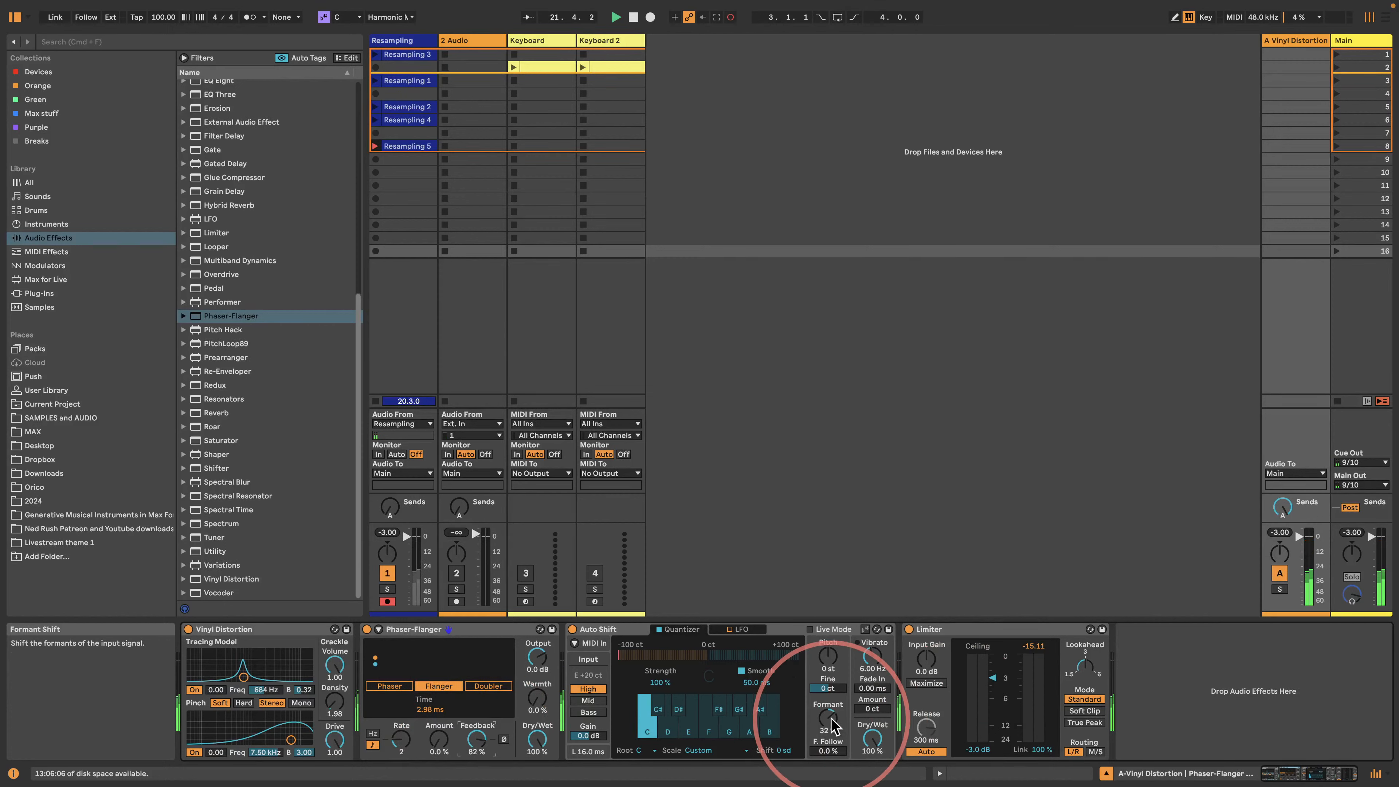
{"action": "mouse_move", "coordinate": [827, 716]}
{"action": "left_mouse_down"}
{"action": "mouse_move", "coordinate": [828, 739]}
{"action": "mouse_move", "coordinate": [827, 709]}
{"action": "left_mouse_up"}
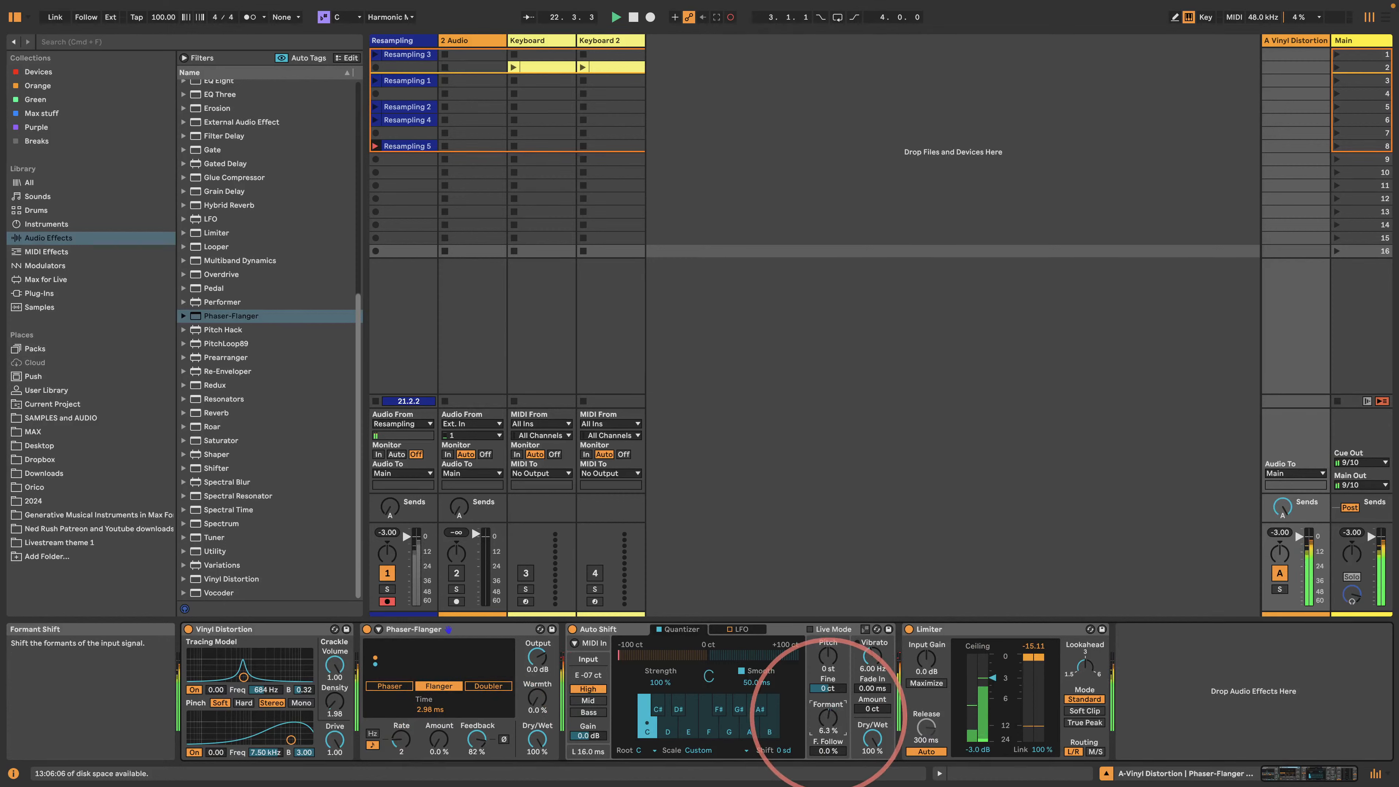
{"action": "left_click_drag", "start_coordinate": [477, 727], "coordinate": [476, 735]}
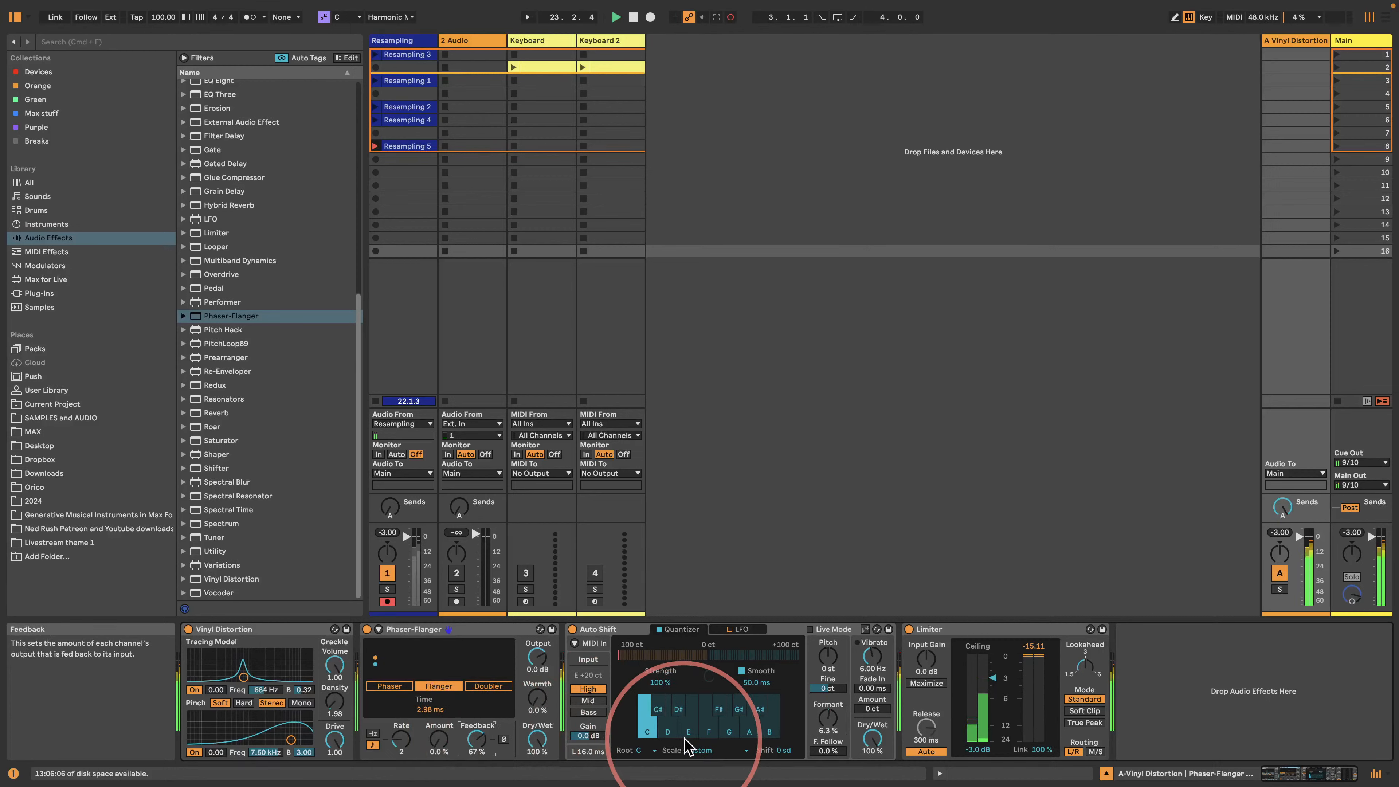
- Add D# and G to Auto Shift's quantizer notes, disable Smooth and set the formant to 17 %
{"action": "left_click", "coordinate": [679, 710]}
{"action": "left_click", "coordinate": [729, 728]}
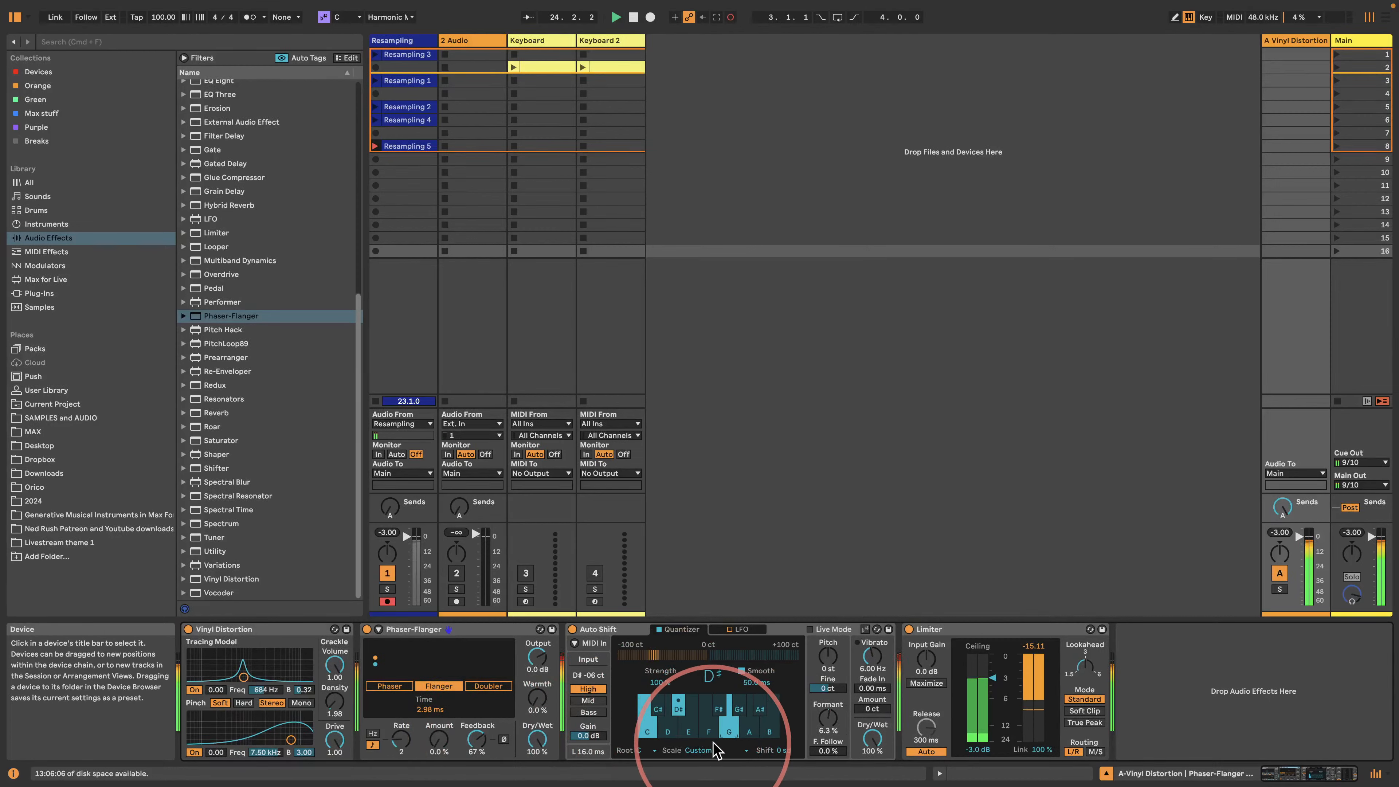
{"action": "left_click", "coordinate": [741, 670]}
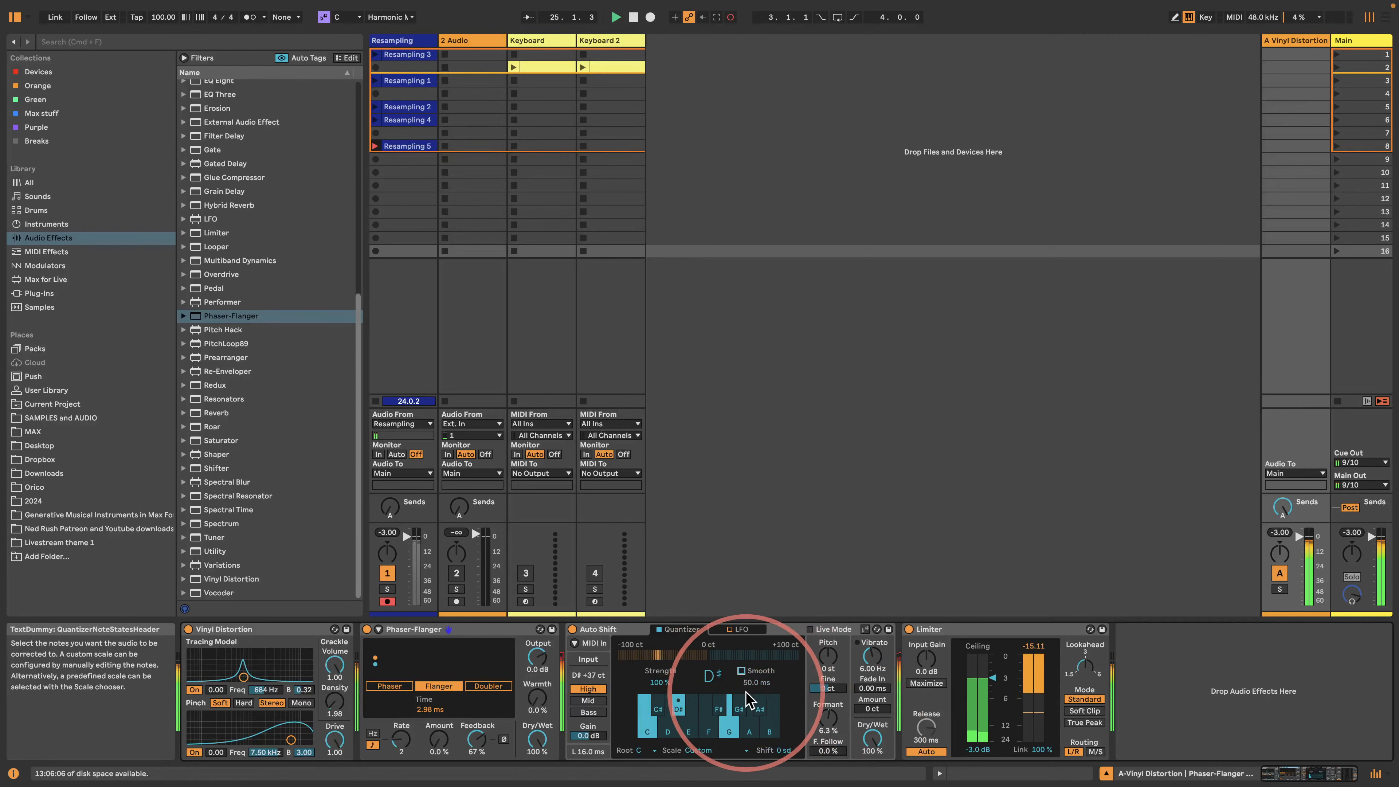
{"action": "left_click_drag", "start_coordinate": [821, 730], "coordinate": [826, 723]}
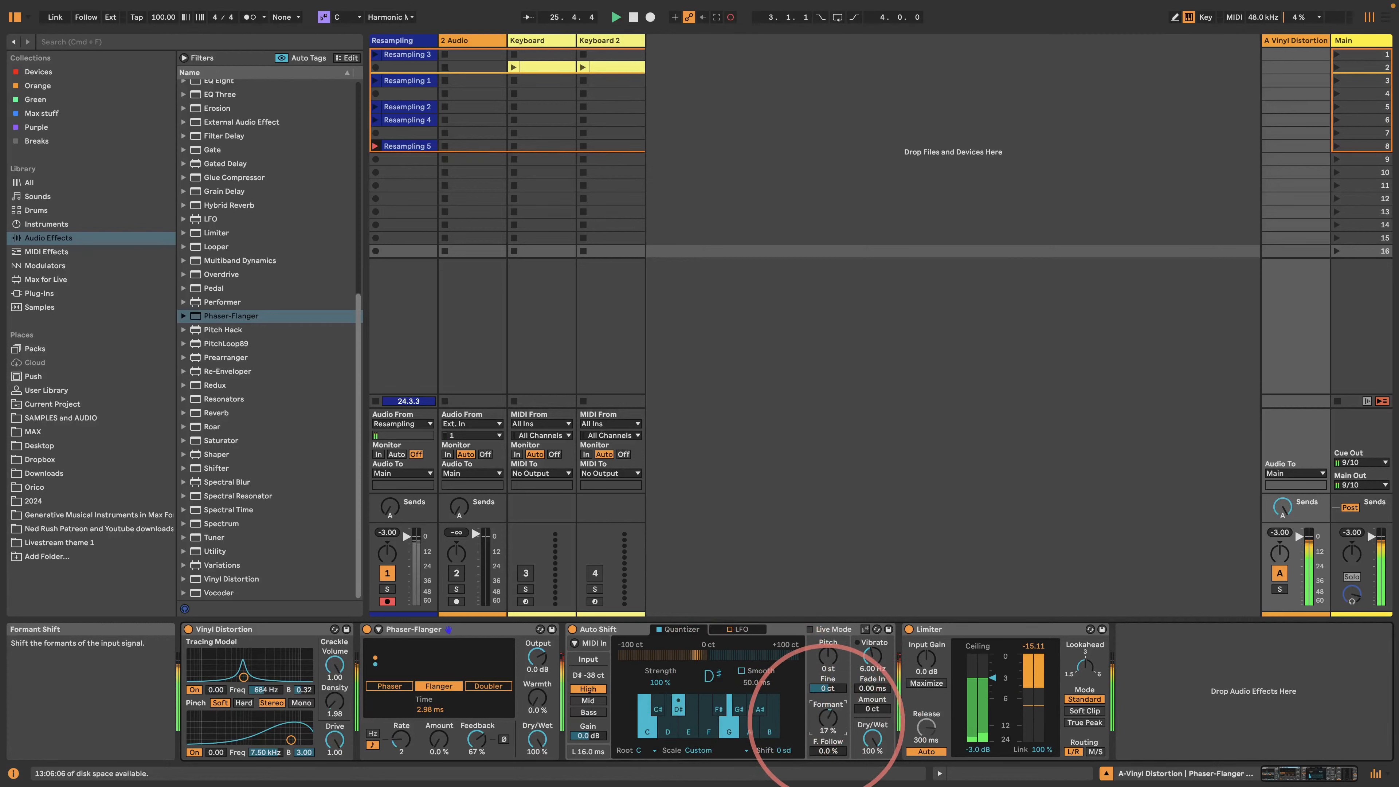
- Add an LFO after Phaser-Flanger, map it to the flanger time and set the mapping to Remote
{"action": "left_click_drag", "start_coordinate": [433, 709], "coordinate": [434, 712]}
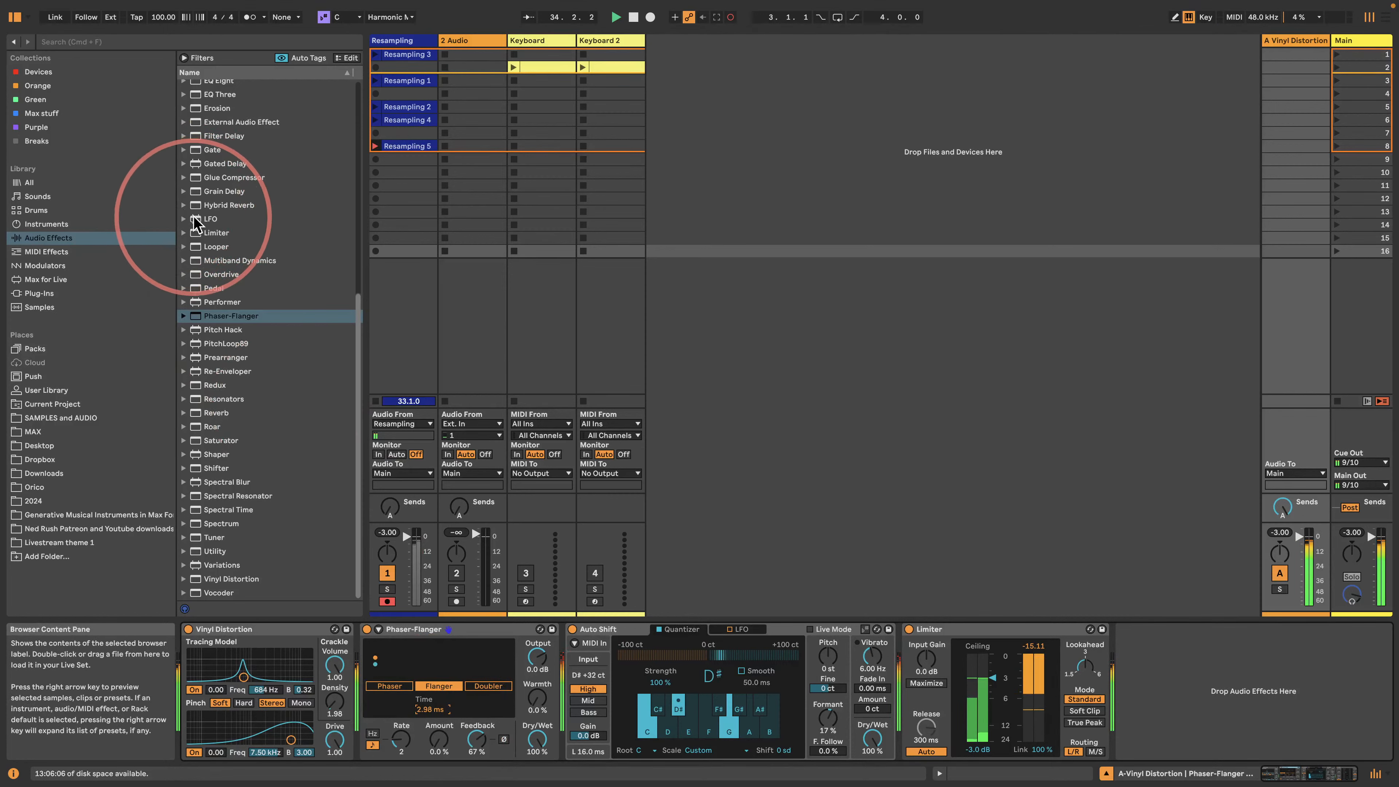
{"action": "left_click_drag", "start_coordinate": [211, 219], "coordinate": [560, 655]}
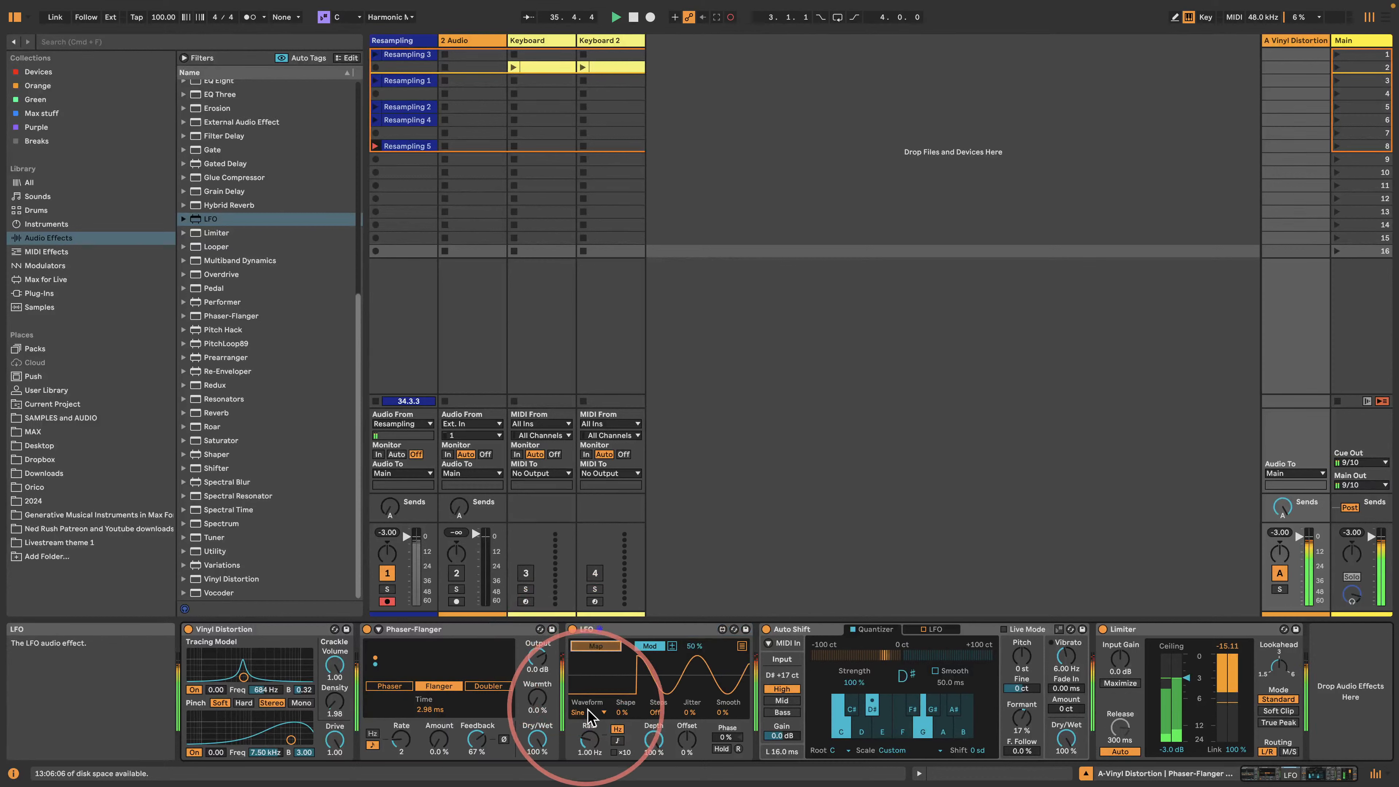
{"action": "left_click", "coordinate": [595, 646]}
{"action": "left_click", "coordinate": [430, 709]}
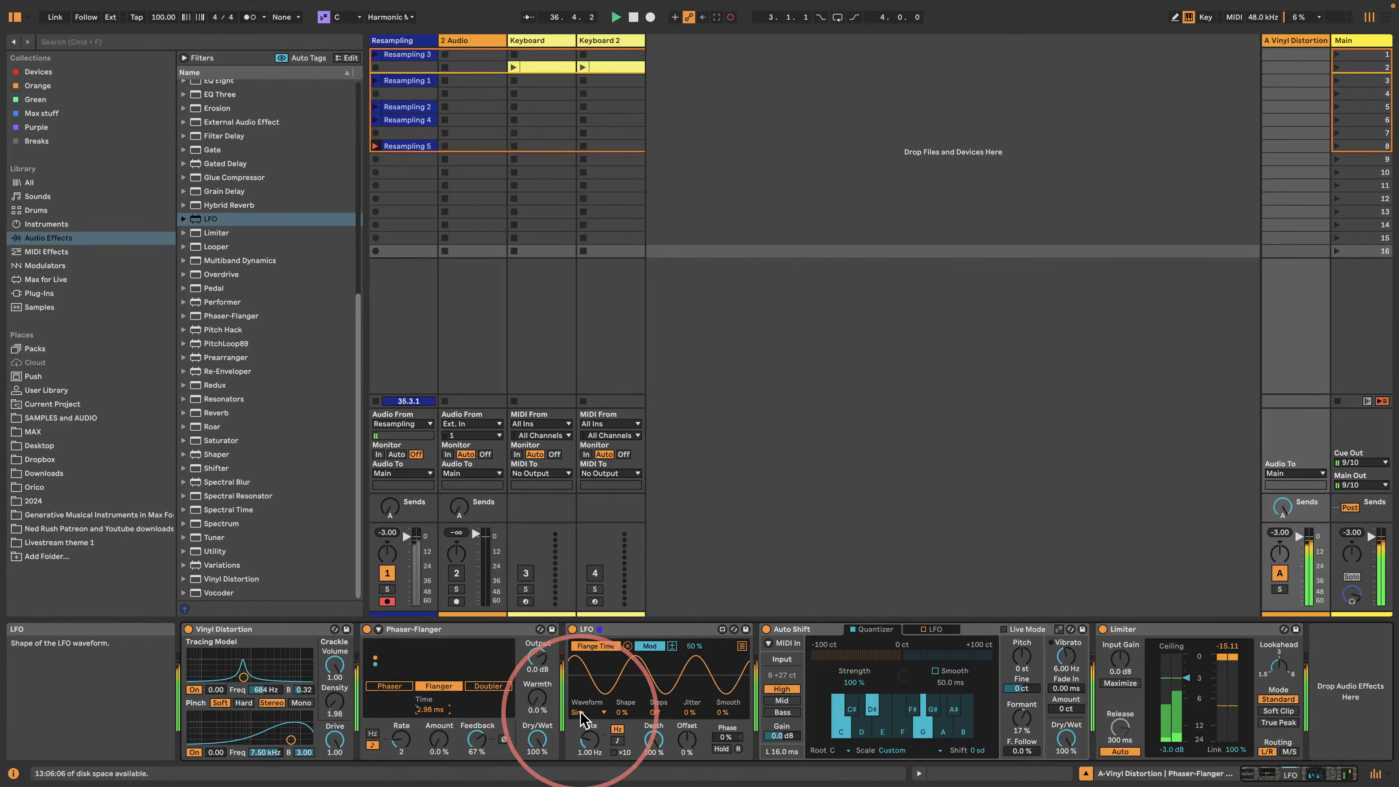
{"action": "left_click", "coordinate": [649, 646]}
- Set the LFO waveform to Stray and its rate to 0.06 Hz
{"action": "left_click", "coordinate": [587, 713]}
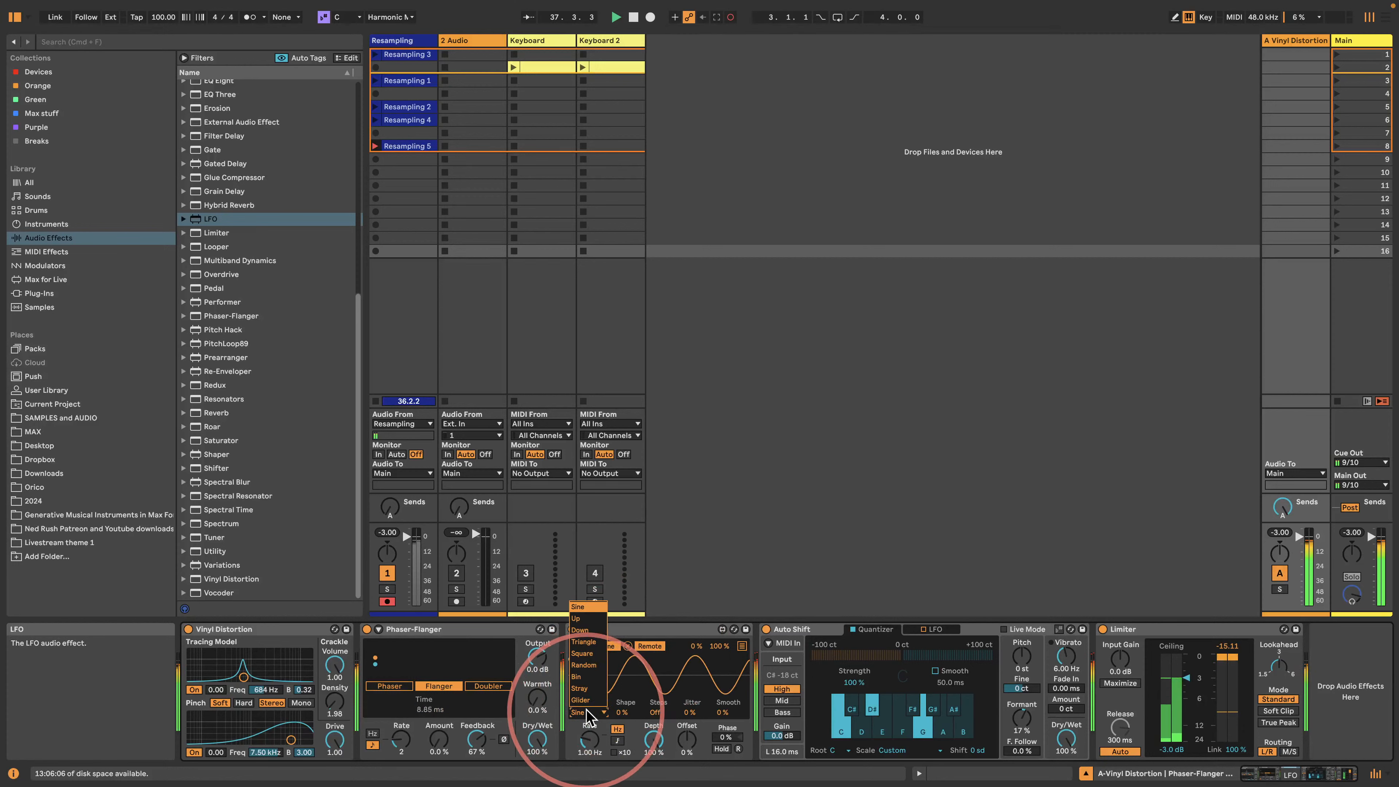
{"action": "left_click", "coordinate": [579, 688]}
{"action": "left_click_drag", "start_coordinate": [589, 738], "coordinate": [582, 763]}
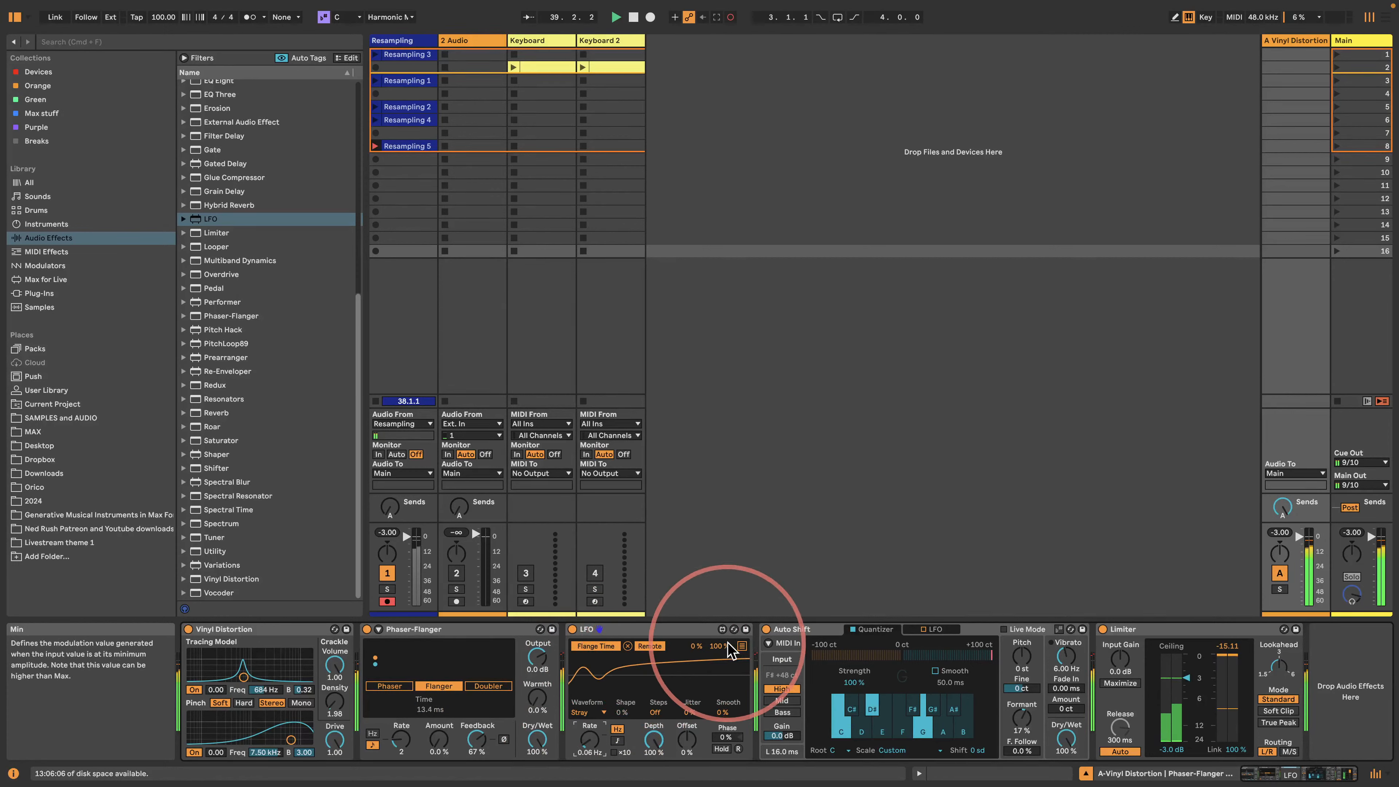
- Limit the LFO's flanger time mapping to 9–44 % and set the LFO rate to 0.25 Hz
{"action": "left_click_drag", "start_coordinate": [720, 645], "coordinate": [694, 694]}
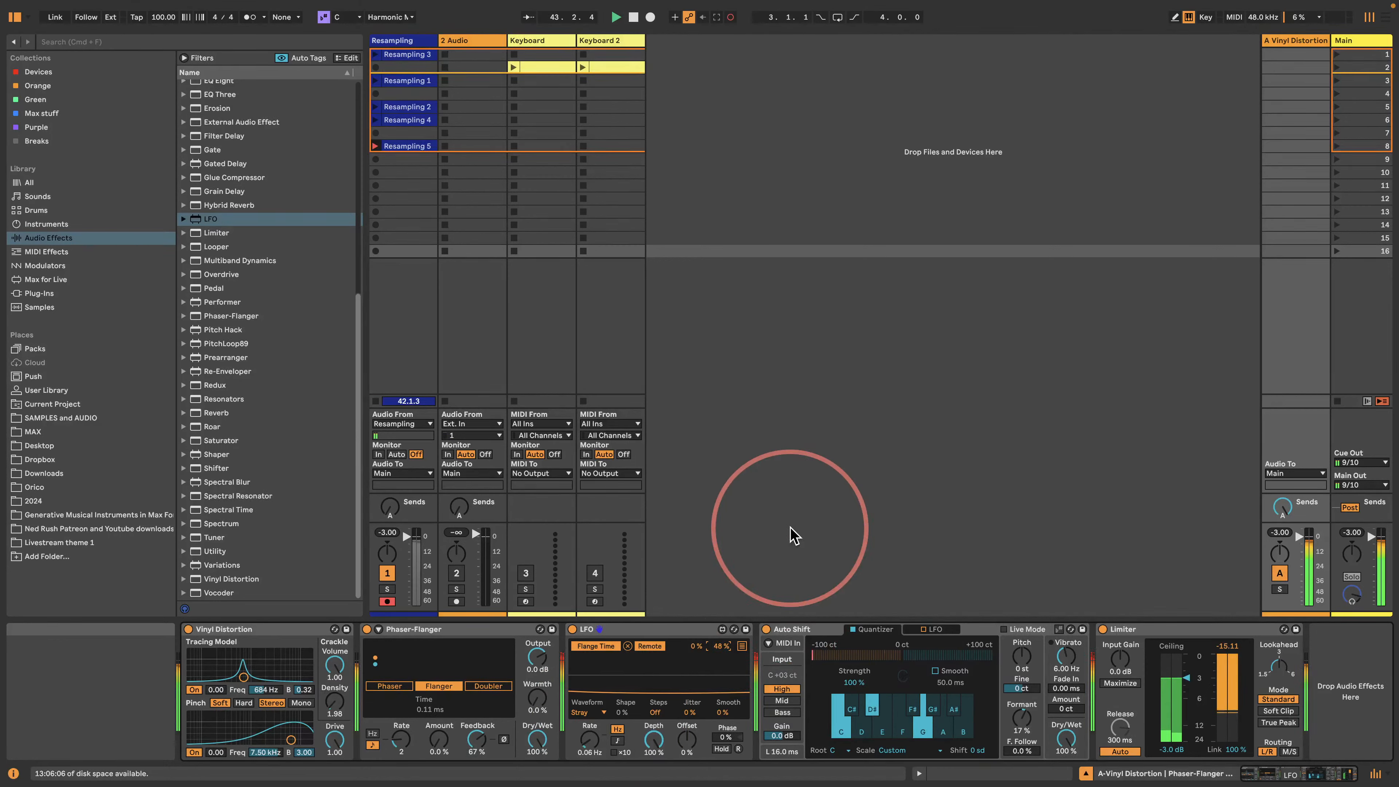
{"action": "left_click_drag", "start_coordinate": [692, 646], "coordinate": [718, 637]}
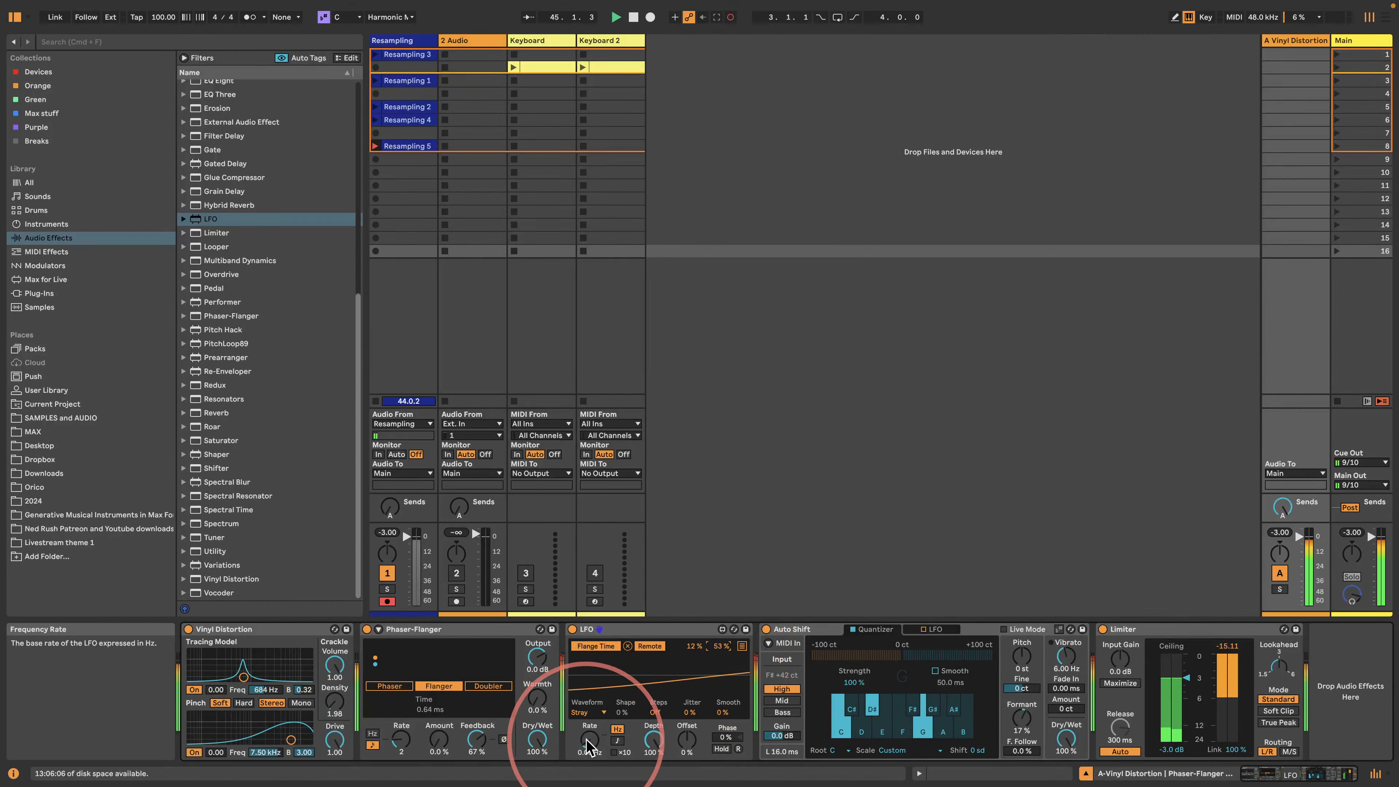
{"action": "left_click_drag", "start_coordinate": [586, 739], "coordinate": [587, 723]}
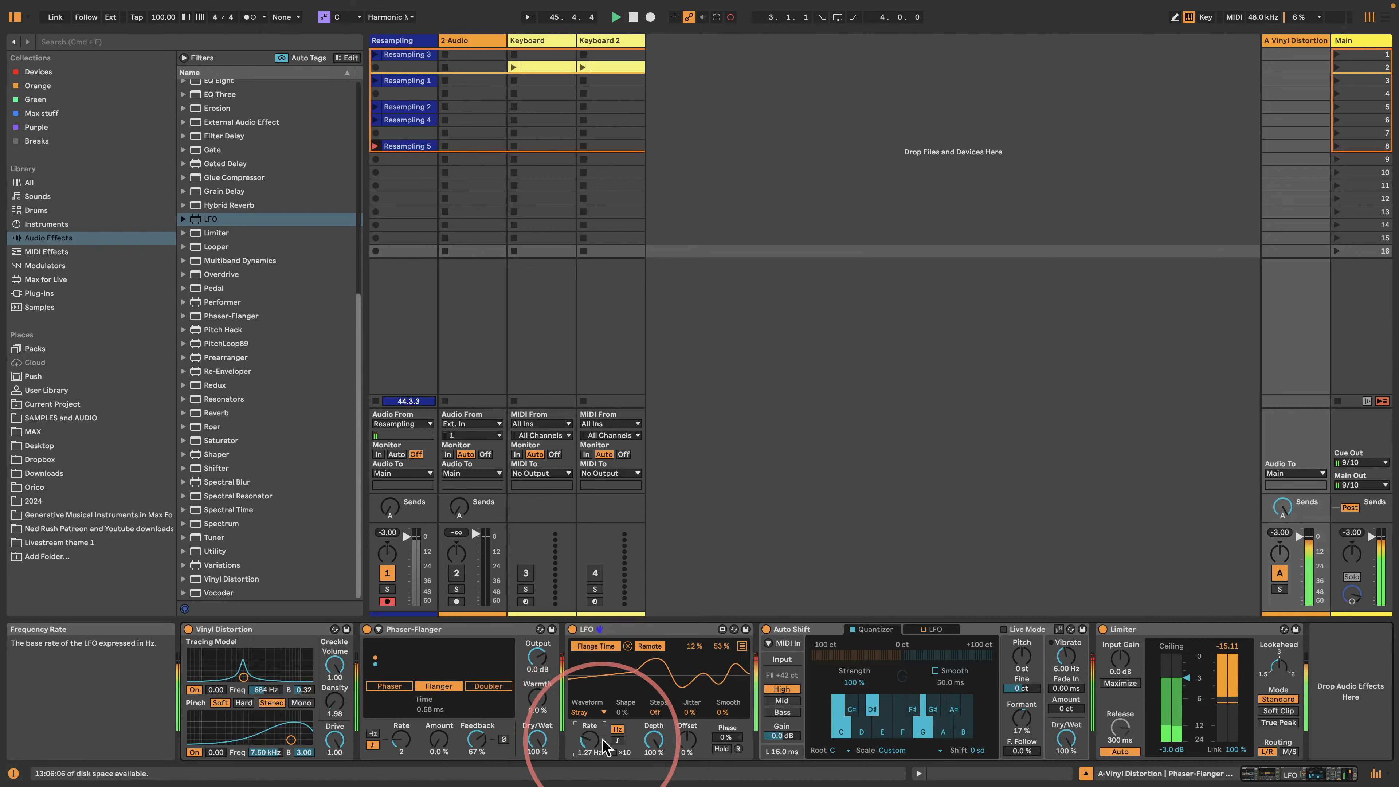
{"action": "mouse_move", "coordinate": [692, 646]}
{"action": "left_mouse_down"}
{"action": "mouse_move", "coordinate": [690, 630]}
{"action": "mouse_move", "coordinate": [716, 651]}
{"action": "mouse_move", "coordinate": [690, 667]}
{"action": "left_mouse_up"}
{"action": "left_click_drag", "start_coordinate": [589, 734], "coordinate": [590, 752]}
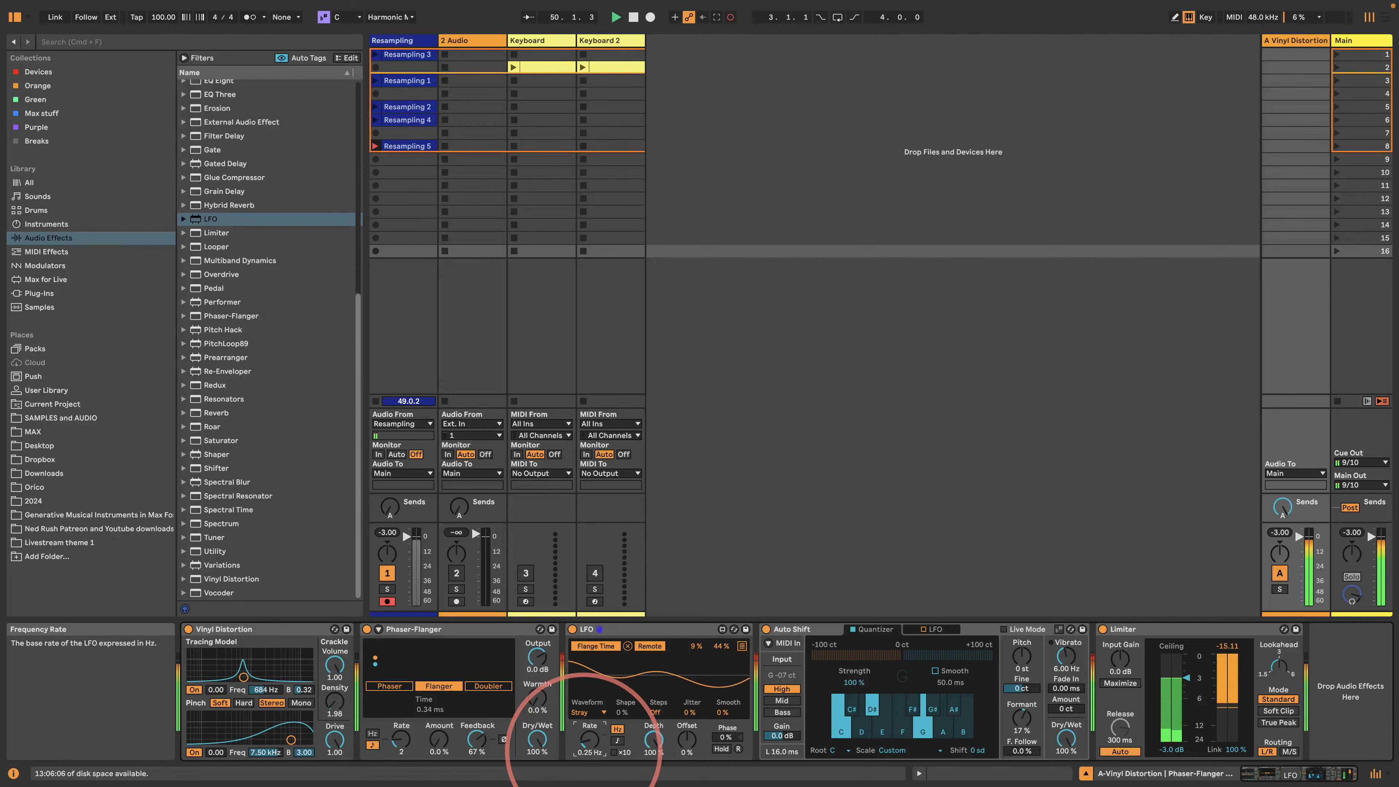
- Duplicate Auto Shift on return track A
{"action": "left_click", "coordinate": [803, 631]}
{"action": "key", "text": "super+d"}
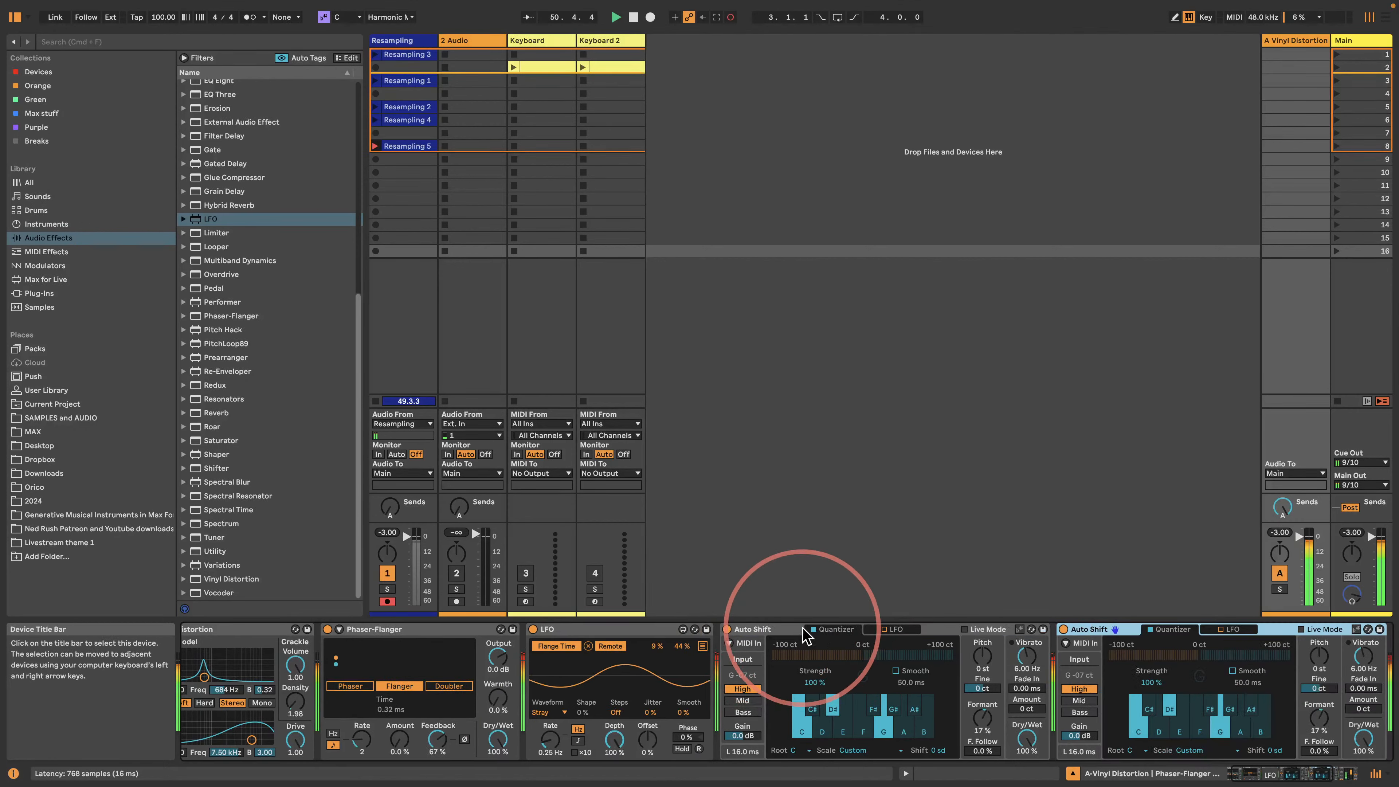
{"action": "left_click", "coordinate": [1255, 774]}
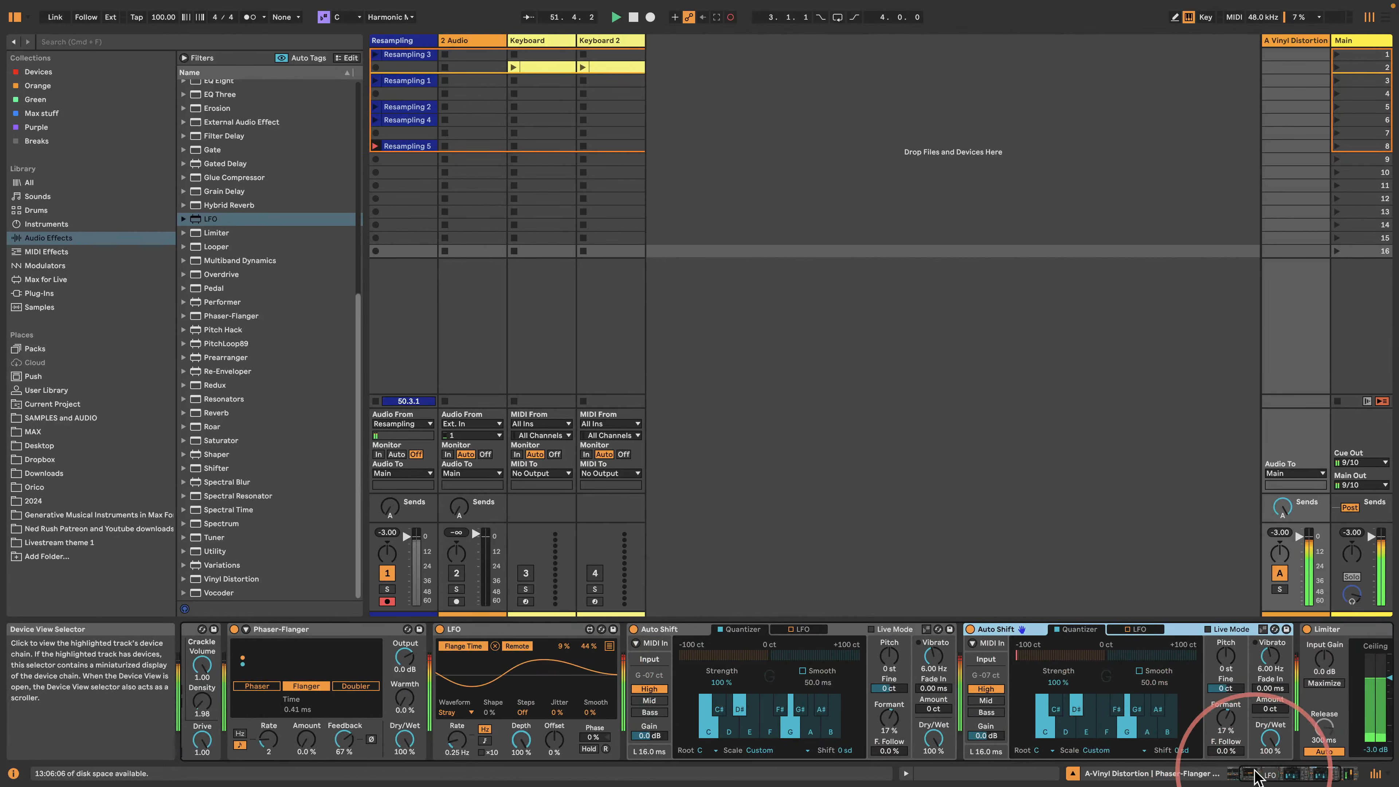
- Raise the second Auto Shift's formant shift to 81 %
{"action": "left_click_drag", "start_coordinate": [1255, 771], "coordinate": [1273, 771]}
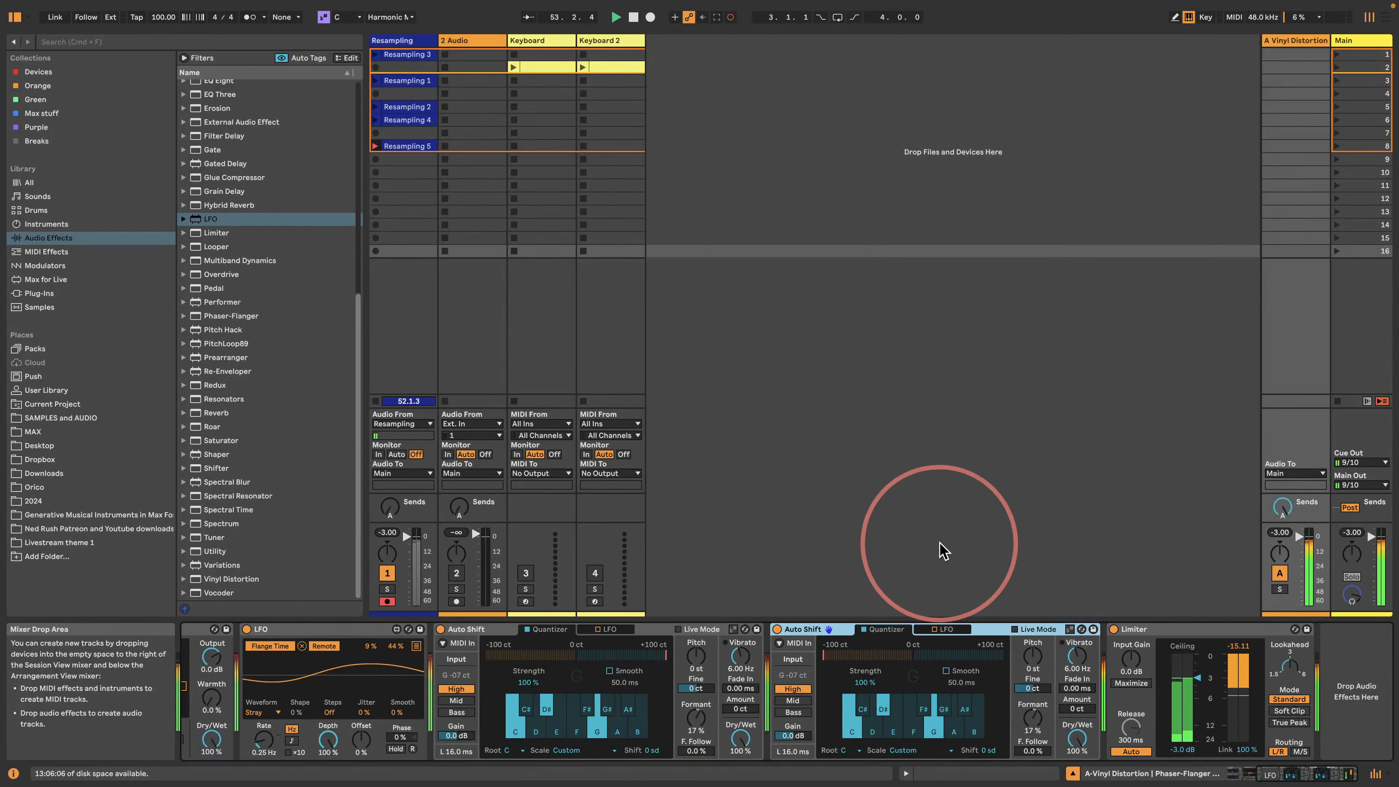
{"action": "mouse_move", "coordinate": [1033, 717]}
{"action": "left_mouse_down"}
{"action": "mouse_move", "coordinate": [1033, 691]}
{"action": "mouse_move", "coordinate": [1033, 714]}
{"action": "left_mouse_up"}
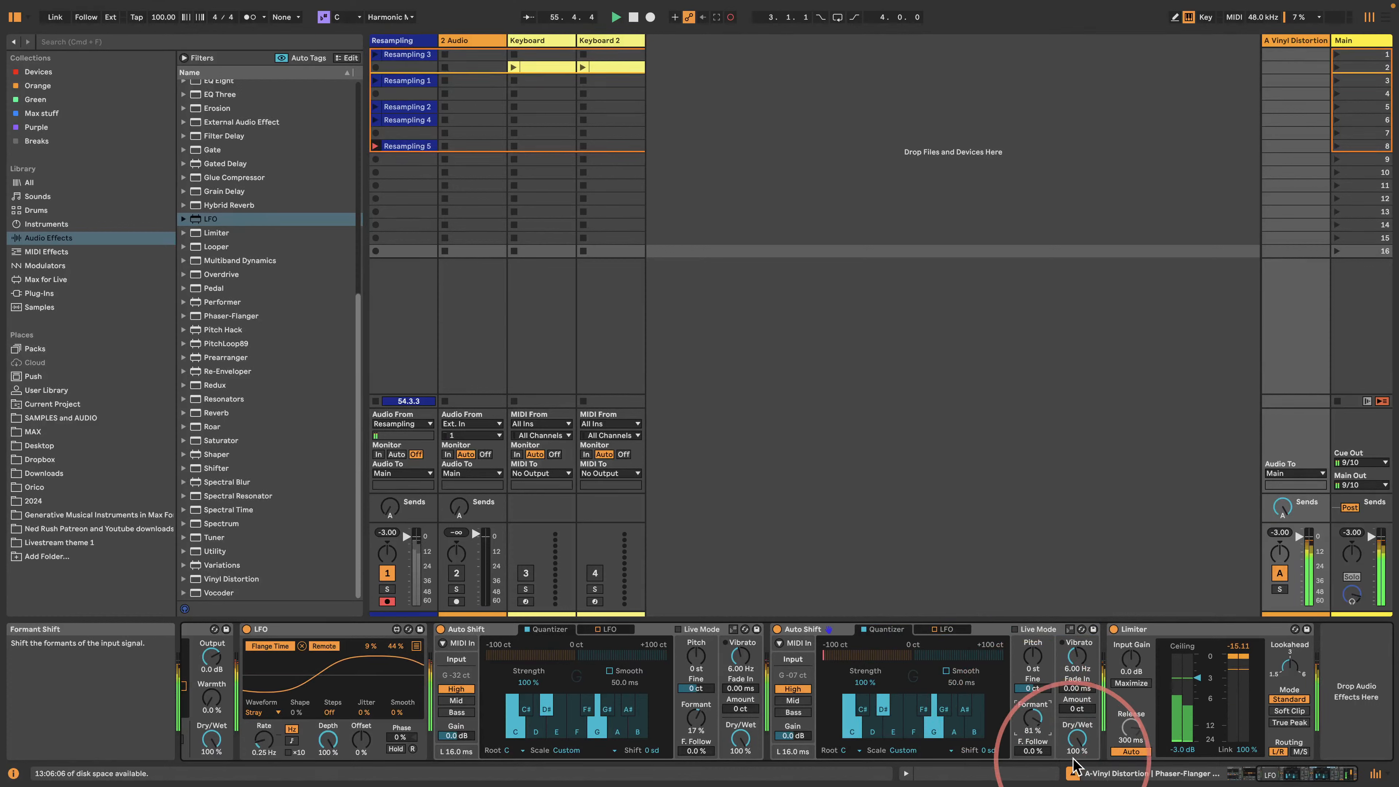
- Delete the LFO device that modulates the flanger time on return track A
{"action": "left_click_drag", "start_coordinate": [1276, 773], "coordinate": [1244, 772]}
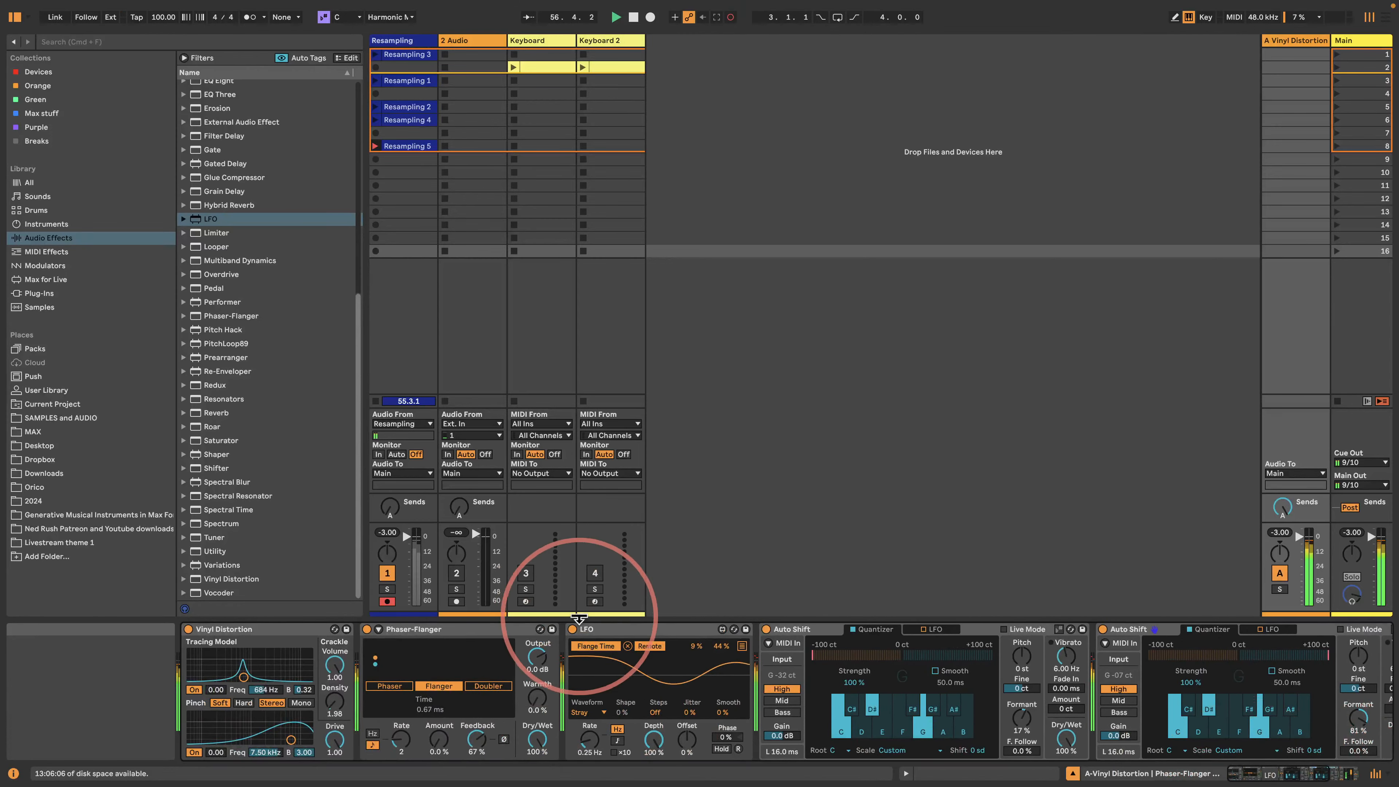
{"action": "left_click", "coordinate": [599, 628]}
{"action": "key", "text": "Delete"}
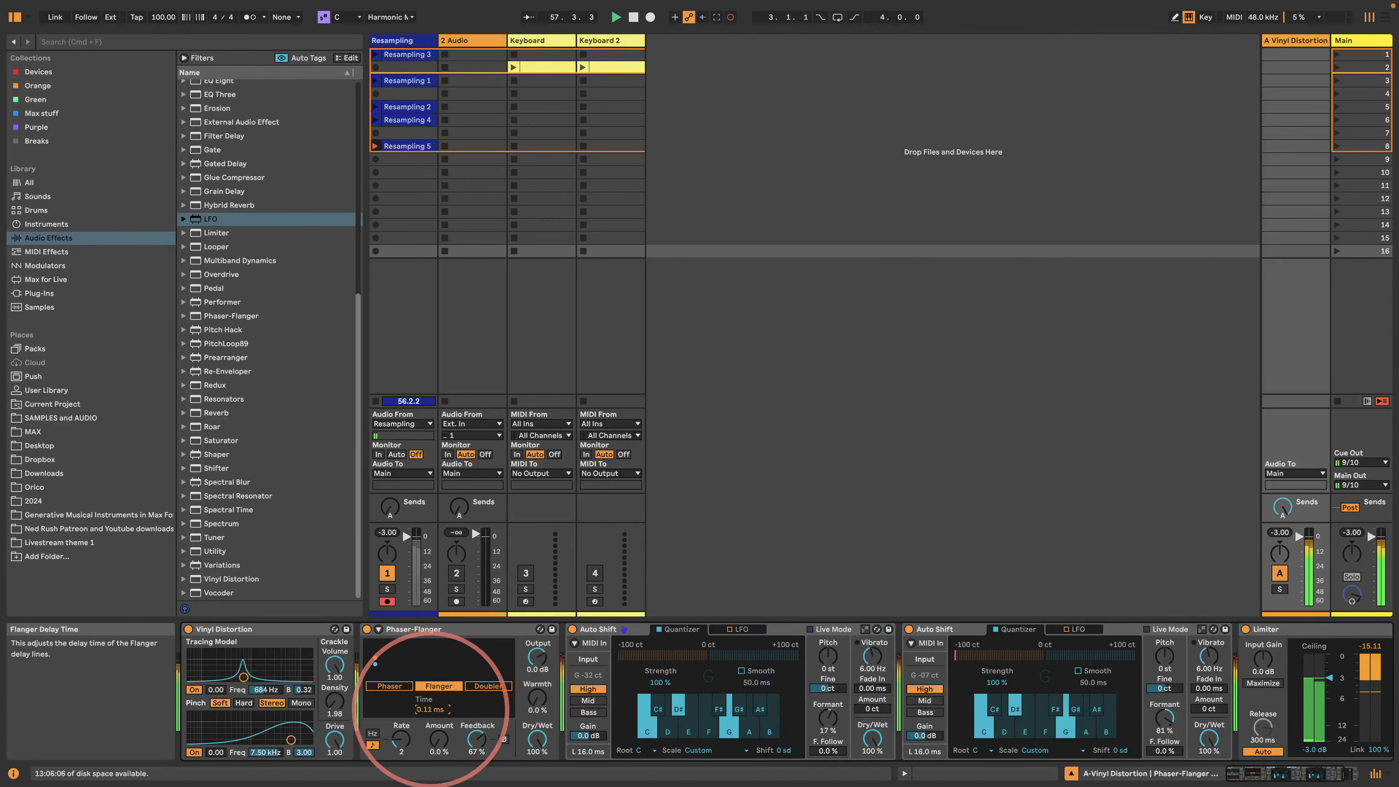
- Set the flanger time to 1.74 ms, its rate to 8 and its modulation amount to 19 %
{"action": "mouse_move", "coordinate": [435, 709]}
{"action": "left_mouse_down"}
{"action": "mouse_move", "coordinate": [435, 694]}
{"action": "mouse_move", "coordinate": [435, 715]}
{"action": "left_mouse_up"}
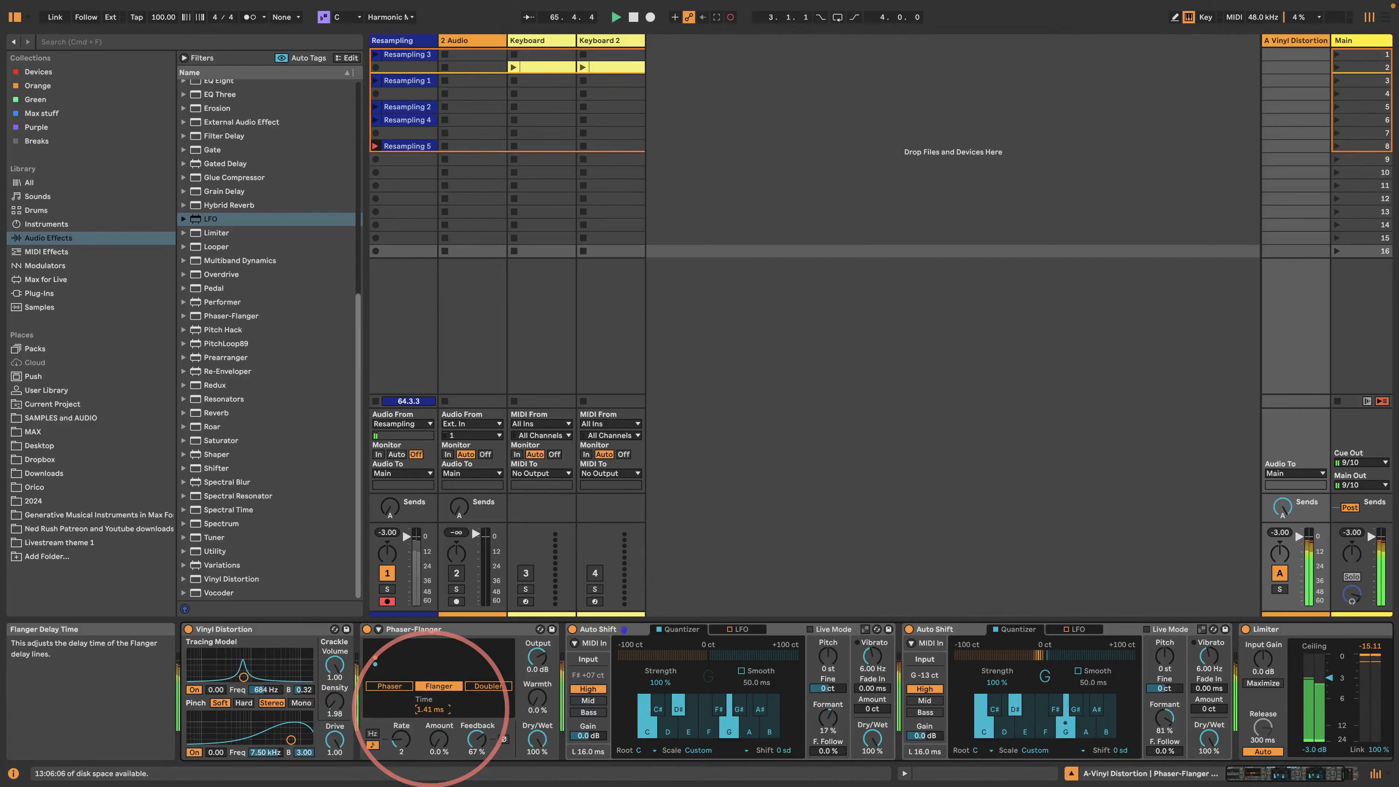
{"action": "left_click_drag", "start_coordinate": [435, 715], "coordinate": [401, 745]}
{"action": "left_click_drag", "start_coordinate": [436, 744], "coordinate": [433, 738]}
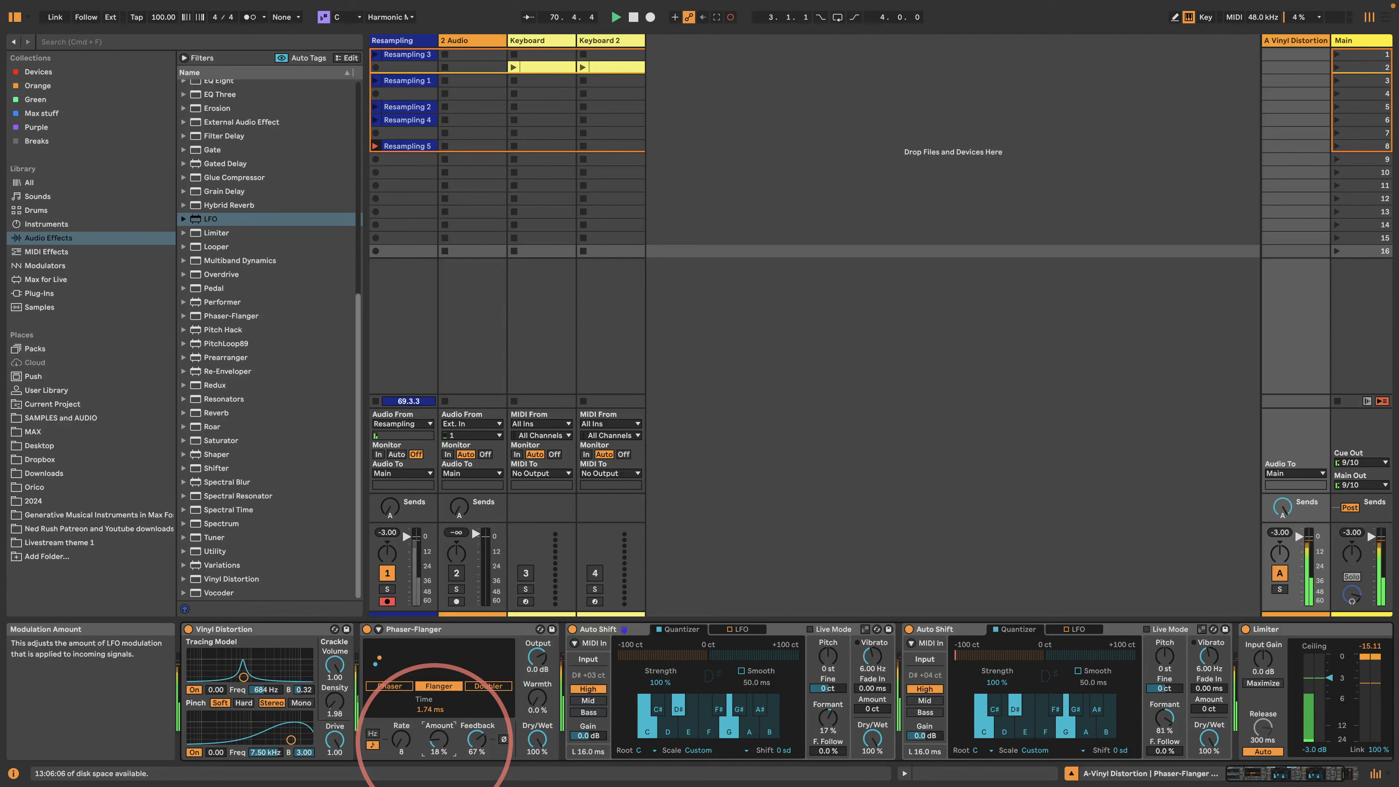
{"action": "left_click_drag", "start_coordinate": [434, 738], "coordinate": [433, 735]}
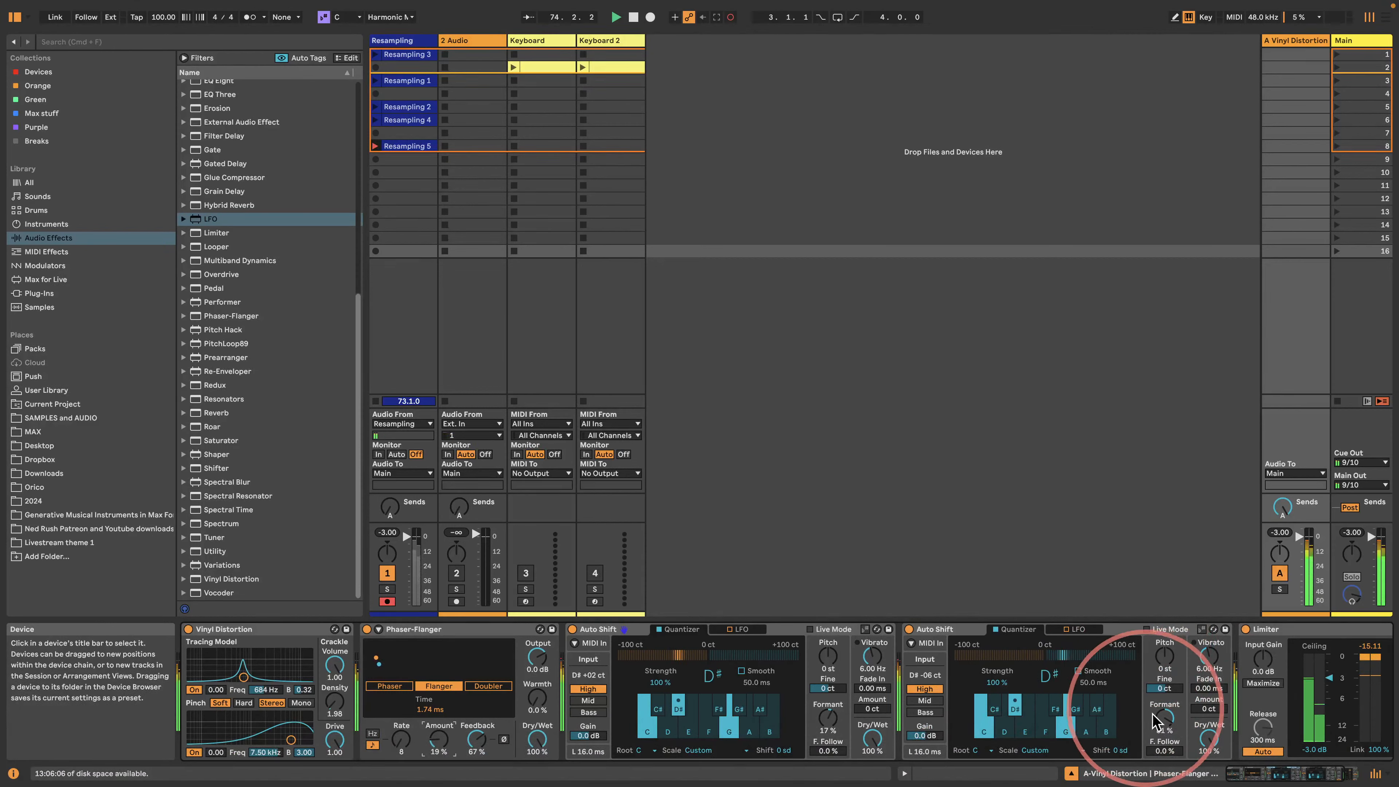
- Reset the formant shift of both Auto Shift devices to 0 %
{"action": "left_click_drag", "start_coordinate": [1164, 716], "coordinate": [1164, 760]}
{"action": "double_click", "coordinate": [1164, 718]}
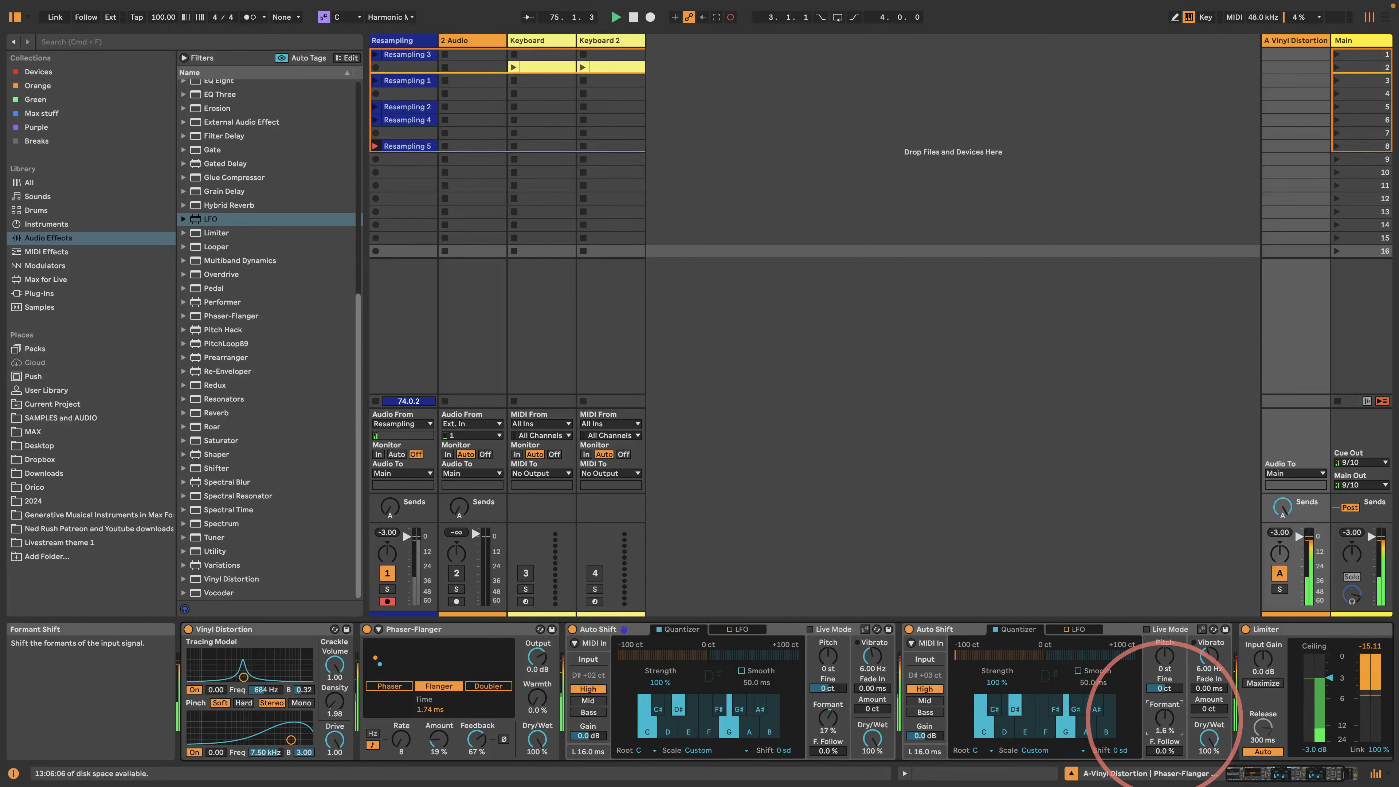
{"action": "double_click", "coordinate": [826, 715]}
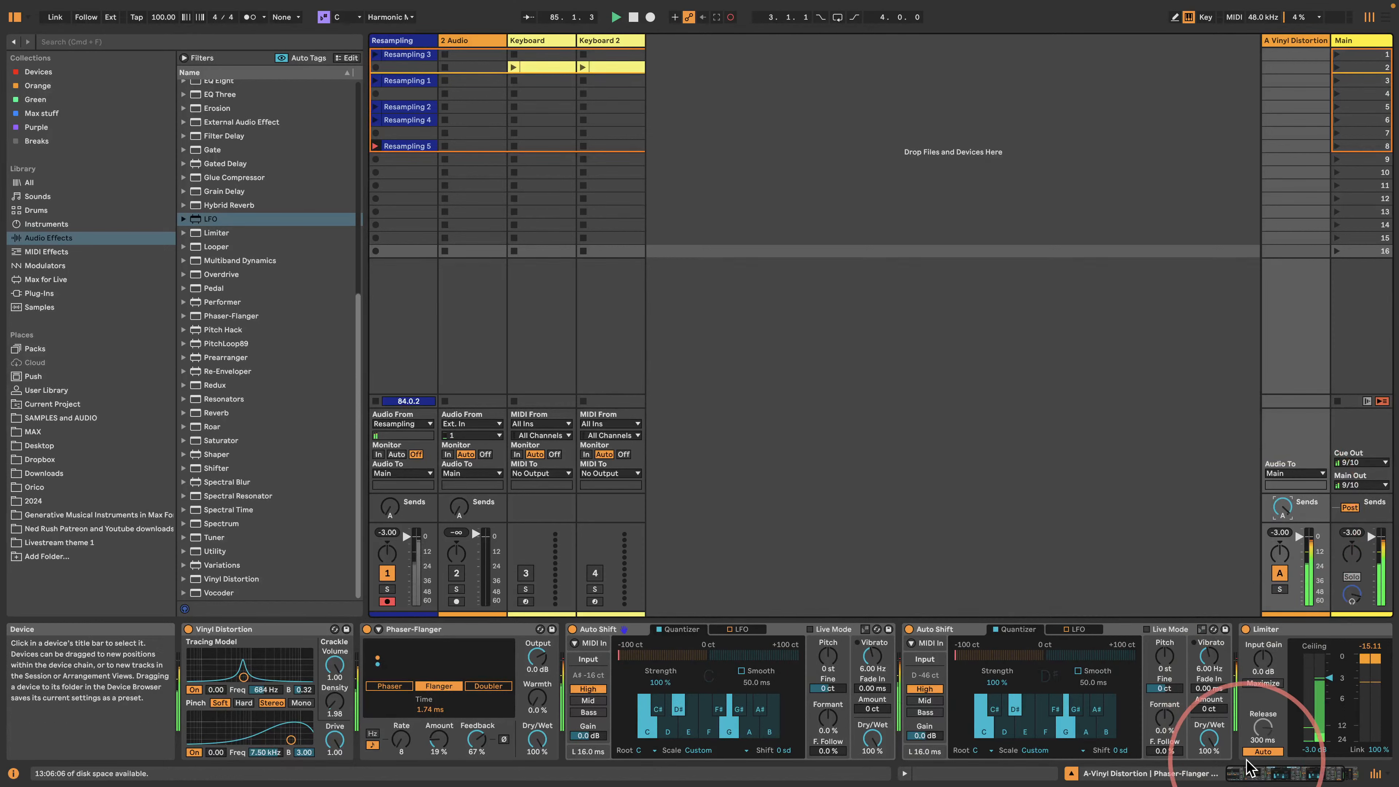
- Insert a Hybrid Reverb between the second Auto Shift and the Limiter, using the Shimmer algorithm with Algo routing
{"action": "left_click_drag", "start_coordinate": [1248, 773], "coordinate": [1289, 772]}
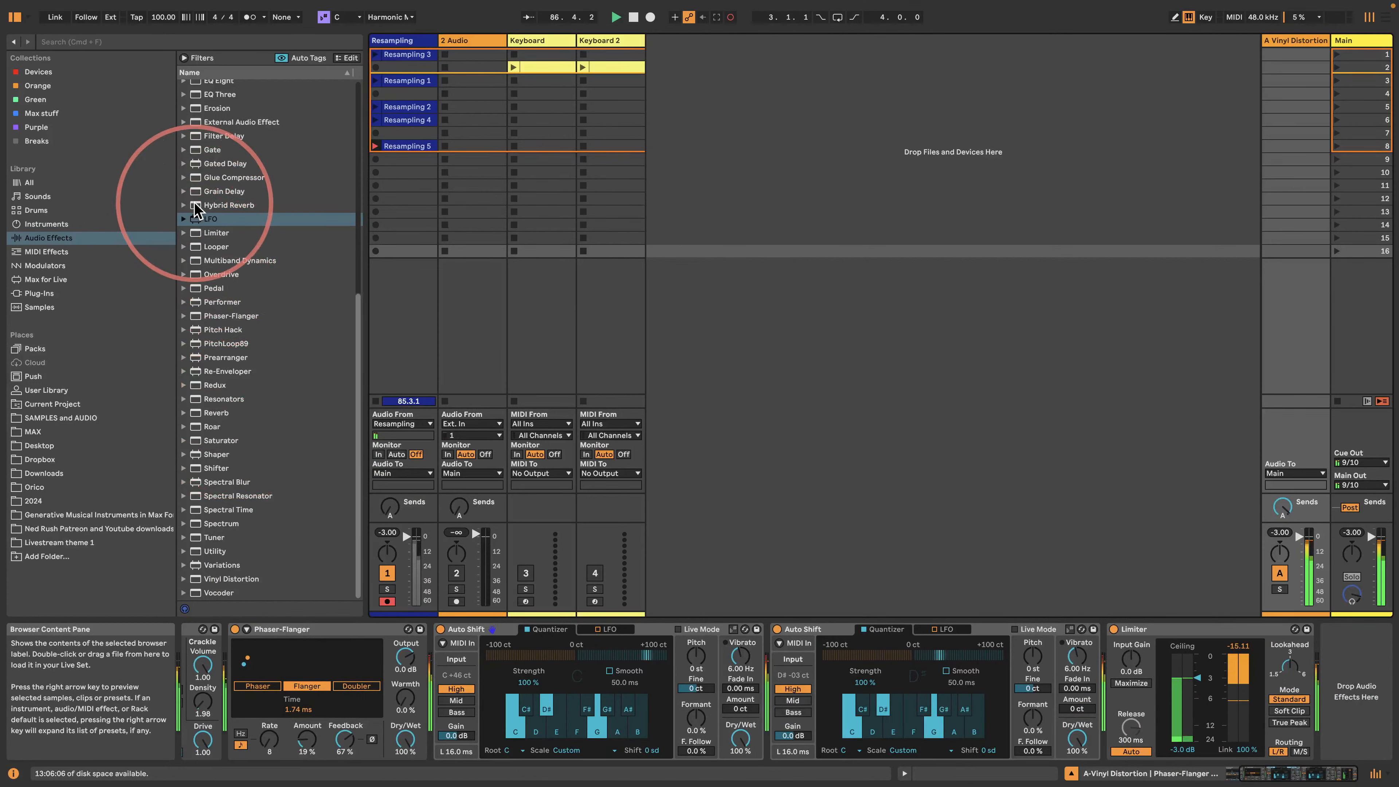
{"action": "left_click_drag", "start_coordinate": [220, 205], "coordinate": [1106, 672]}
{"action": "left_click_drag", "start_coordinate": [1261, 773], "coordinate": [1310, 774]}
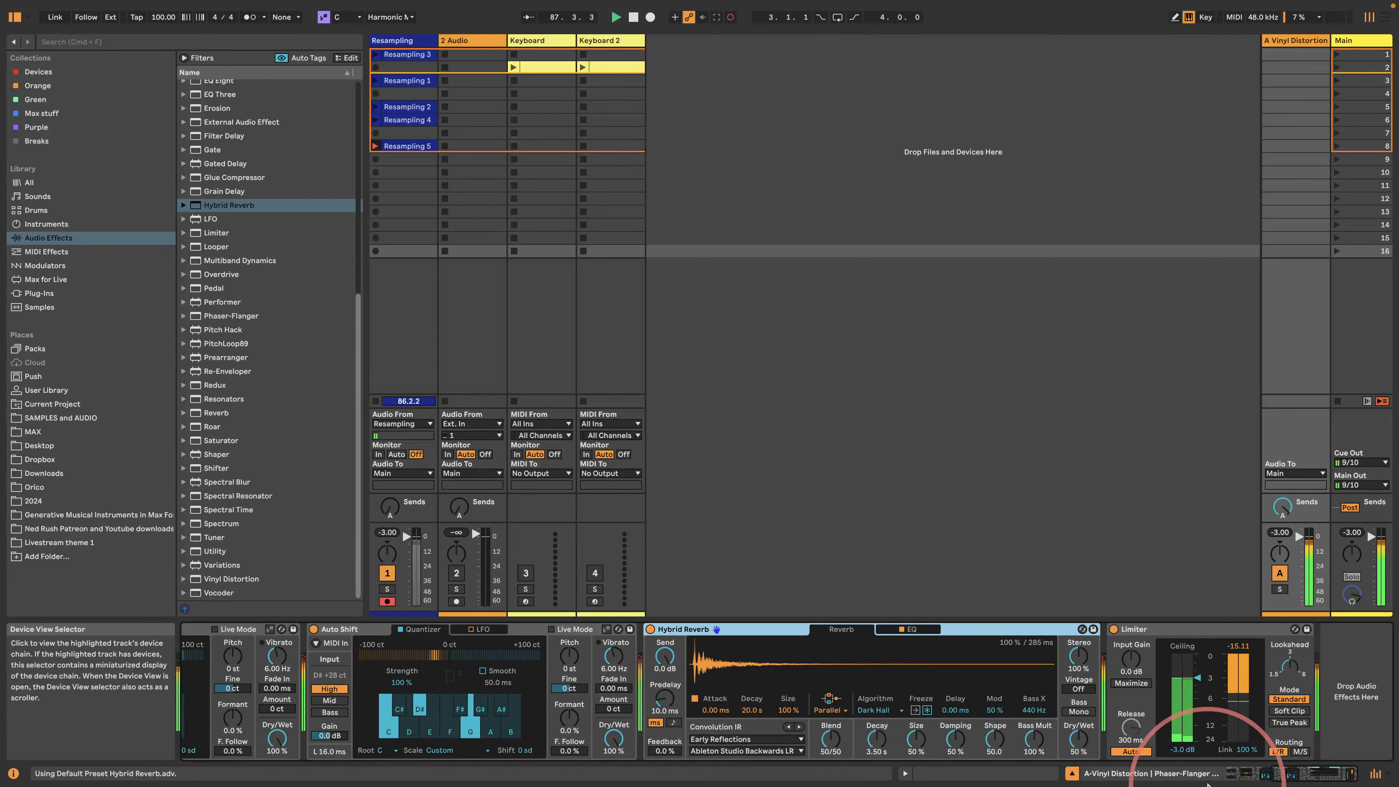
{"action": "left_click", "coordinate": [875, 710]}
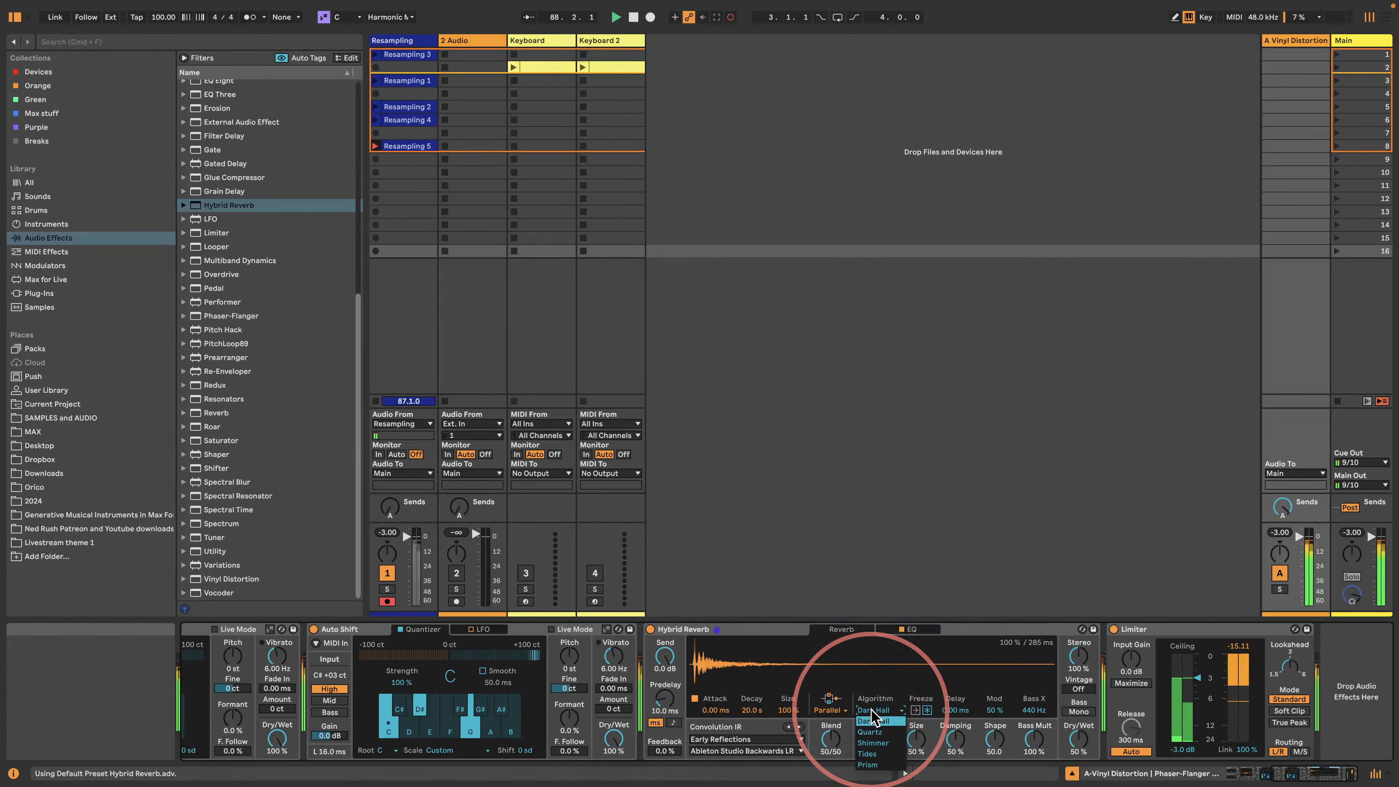
{"action": "left_click", "coordinate": [873, 733]}
{"action": "left_click", "coordinate": [829, 710]}
{"action": "left_click", "coordinate": [832, 743]}
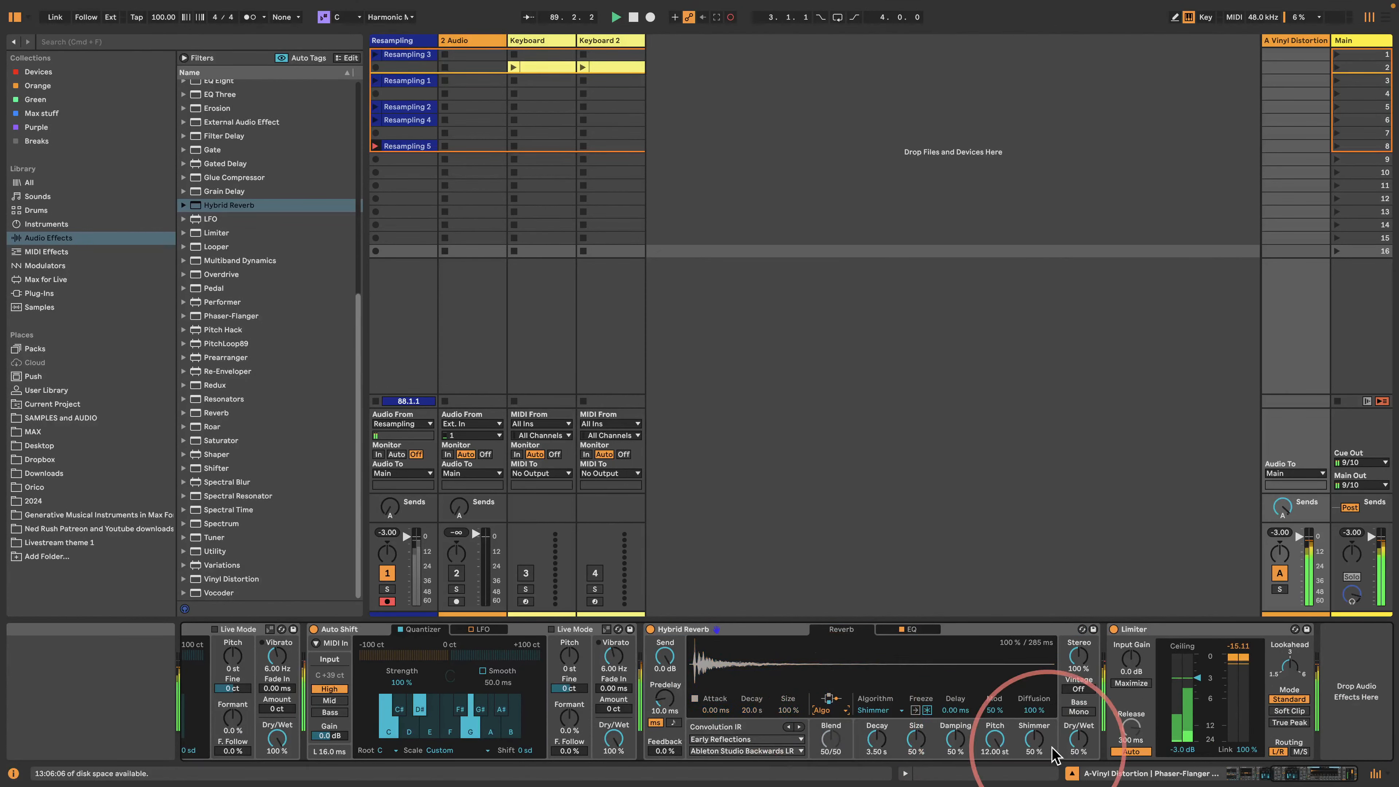
- Set the Hybrid Reverb's dry/wet and shimmer amount to 100 % and its algorithm decay to 100 ms
{"action": "left_click_drag", "start_coordinate": [1078, 738], "coordinate": [1079, 711]}
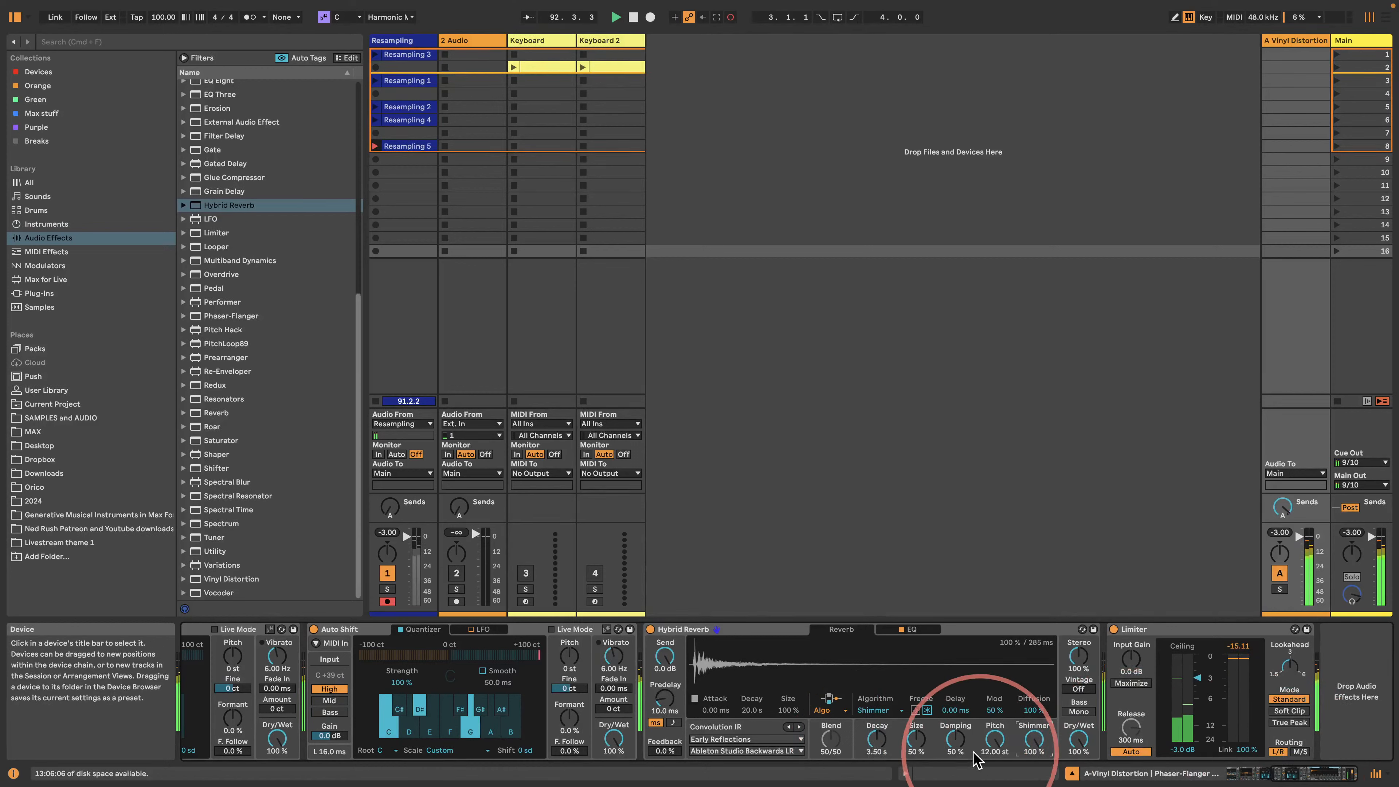
{"action": "left_click_drag", "start_coordinate": [877, 738], "coordinate": [877, 771]}
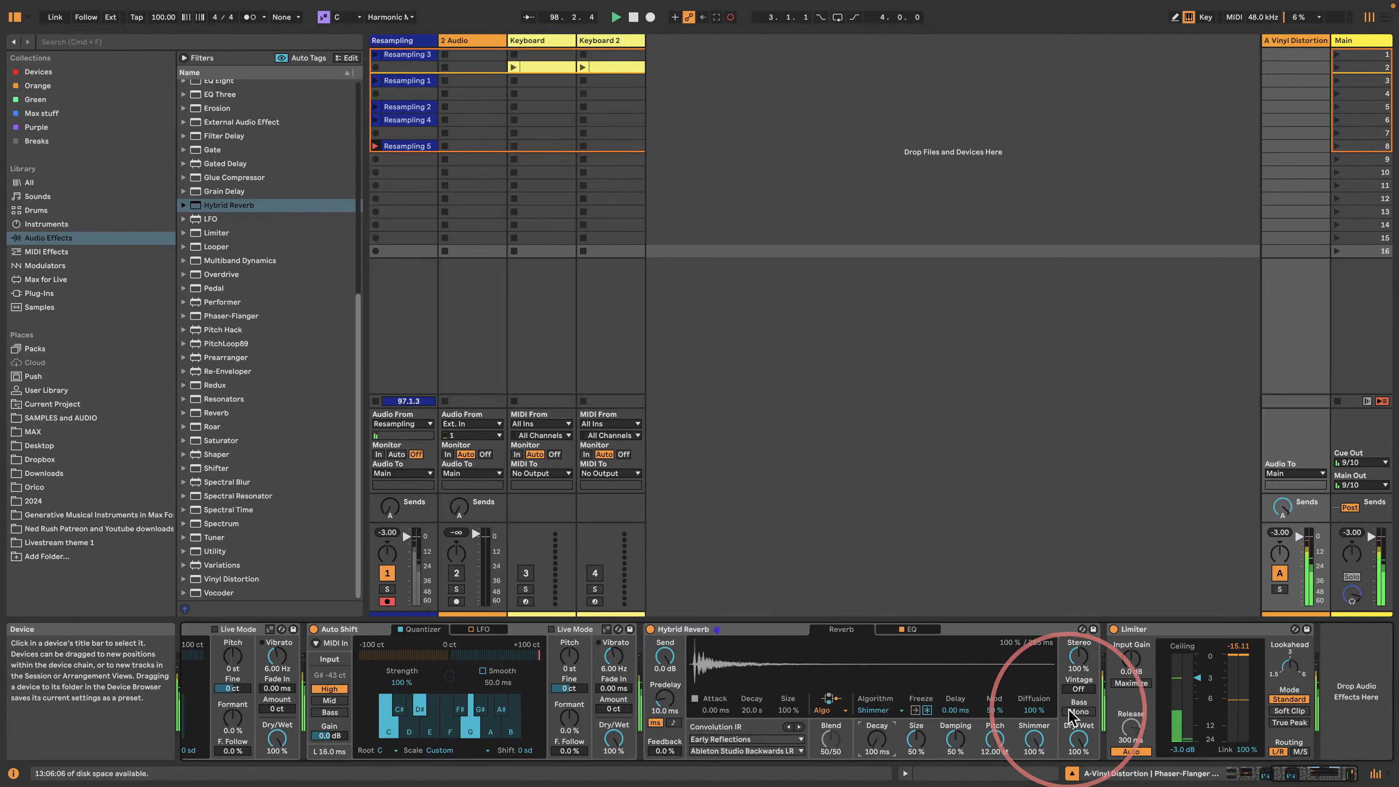
{"action": "left_click_drag", "start_coordinate": [1291, 773], "coordinate": [1212, 770]}
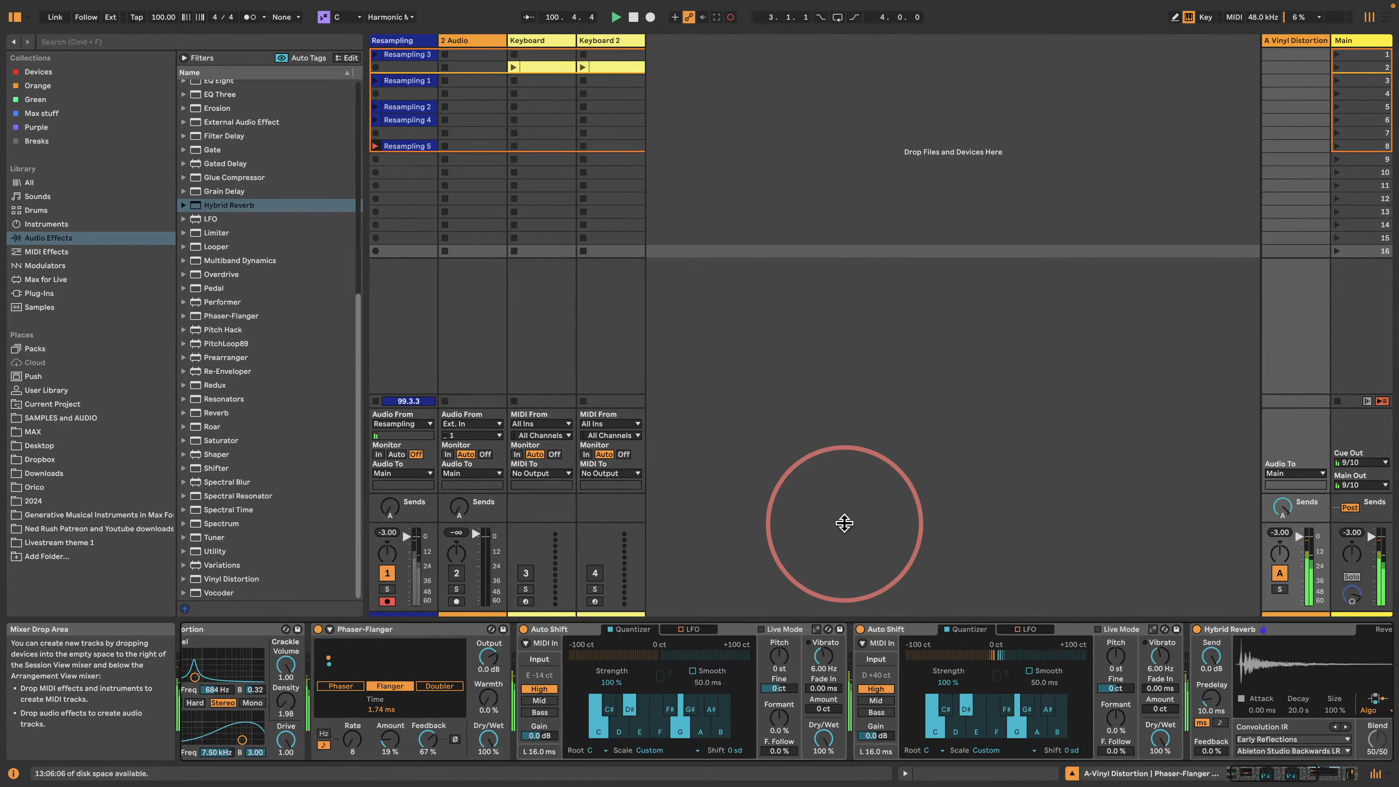
- Add a Reverb before the Limiter on the Main track, with dry/wet at 100 %, size 5.37 and decay 3.97 s
{"action": "left_click", "coordinate": [1356, 40]}
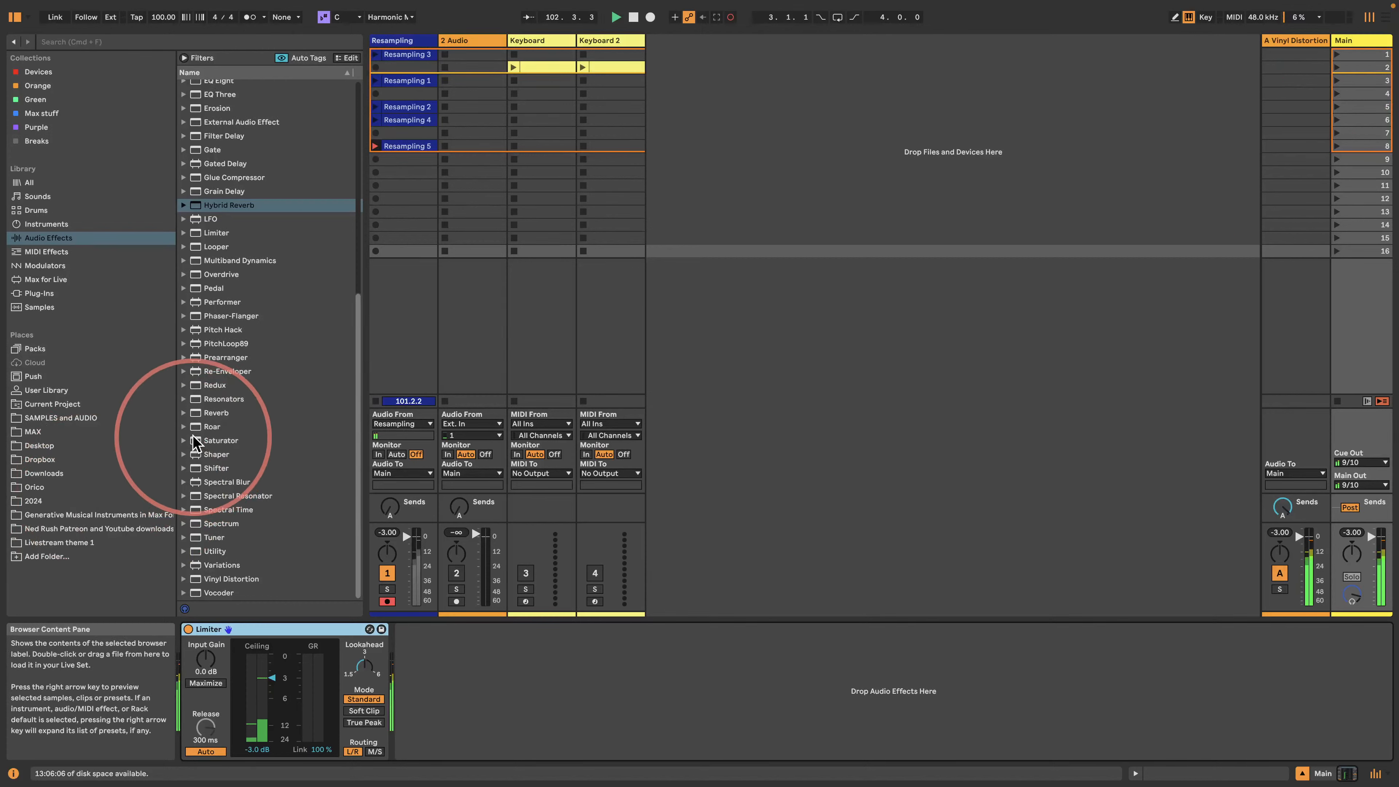
{"action": "left_click_drag", "start_coordinate": [216, 412], "coordinate": [194, 647]}
{"action": "left_click_drag", "start_coordinate": [526, 740], "coordinate": [526, 694]}
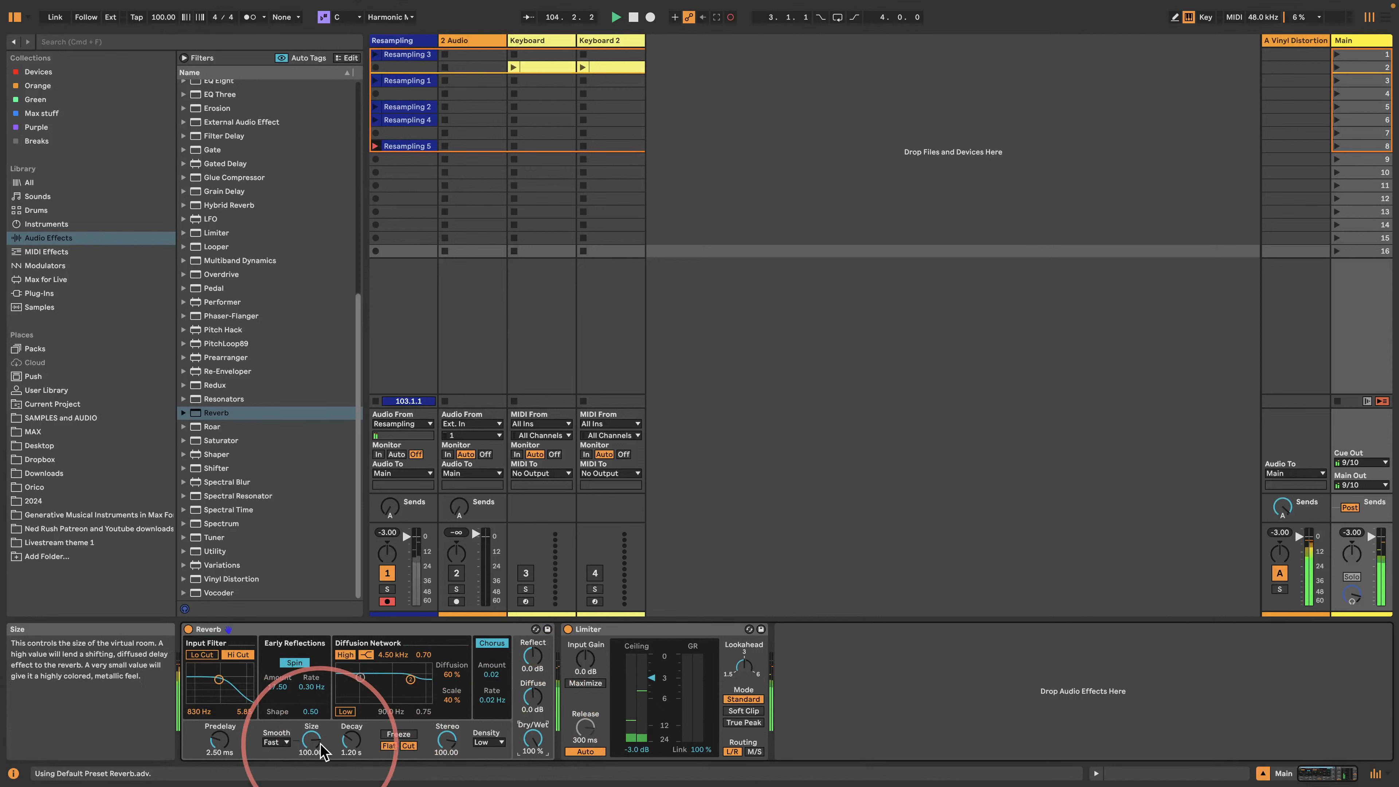
{"action": "mouse_move", "coordinate": [310, 741]}
{"action": "left_mouse_down"}
{"action": "mouse_move", "coordinate": [310, 782]}
{"action": "mouse_move", "coordinate": [353, 730]}
{"action": "mouse_move", "coordinate": [348, 747]}
{"action": "mouse_move", "coordinate": [314, 723]}
{"action": "left_mouse_up"}
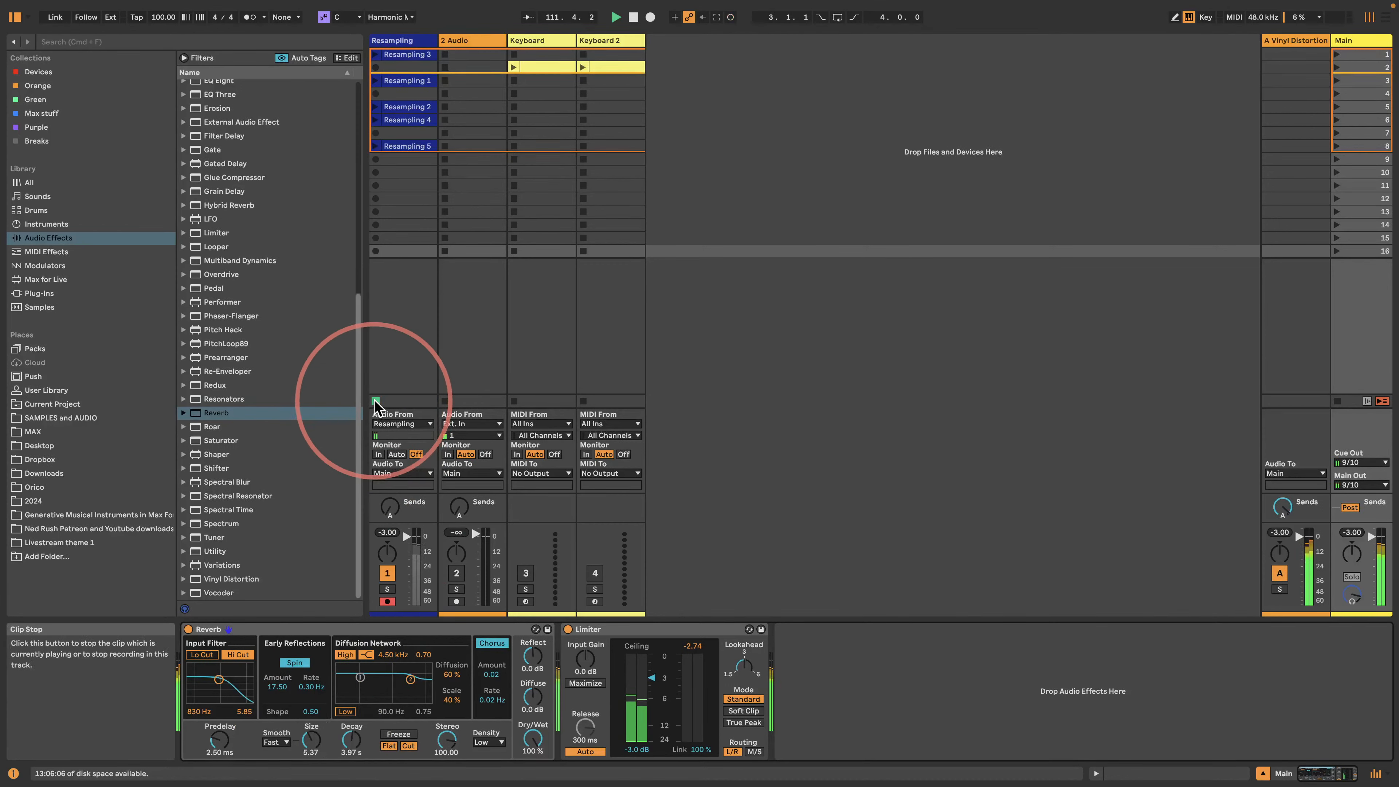
- Delete return track A and remove the Reverb from the Main track
{"action": "left_click", "coordinate": [1285, 41]}
{"action": "key", "text": "Delete"}
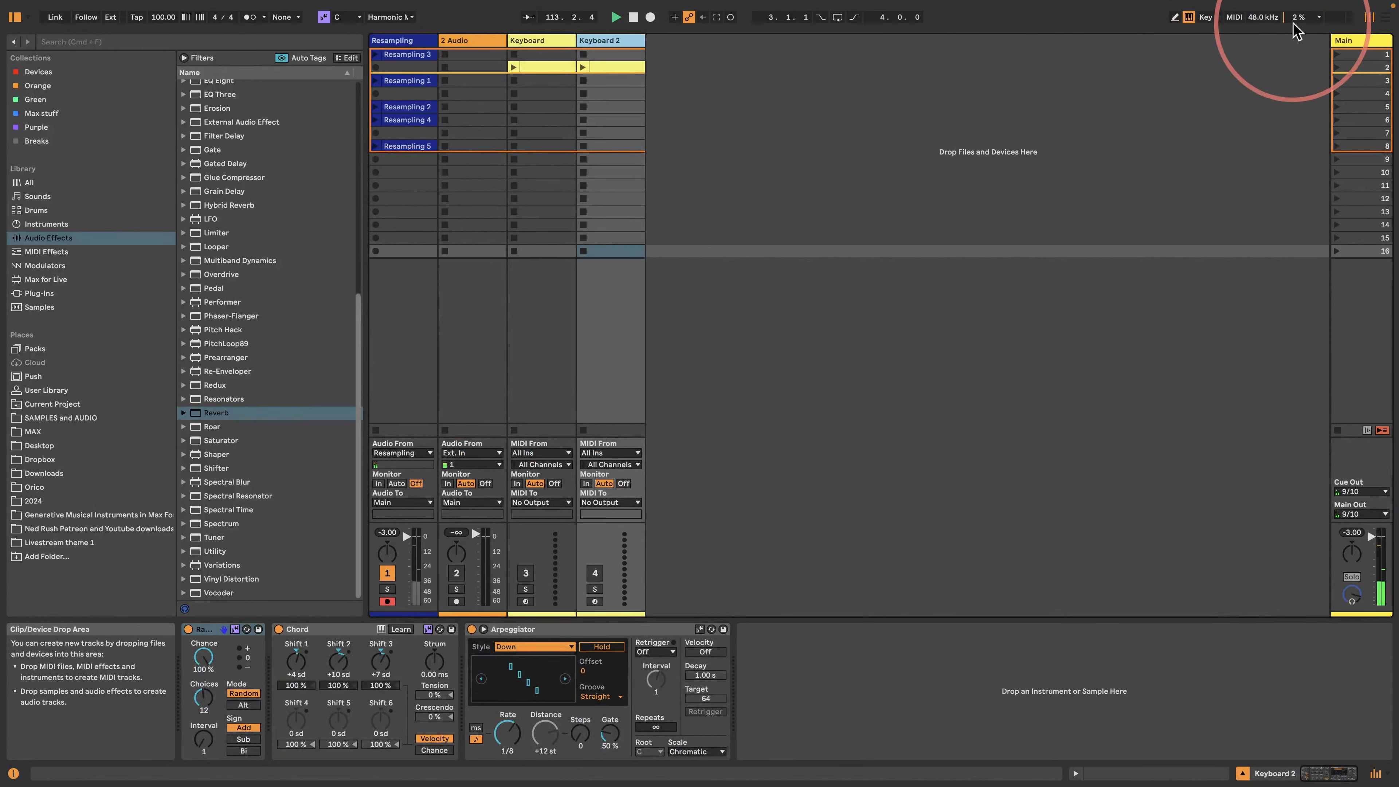
{"action": "double_click", "coordinate": [1354, 40]}
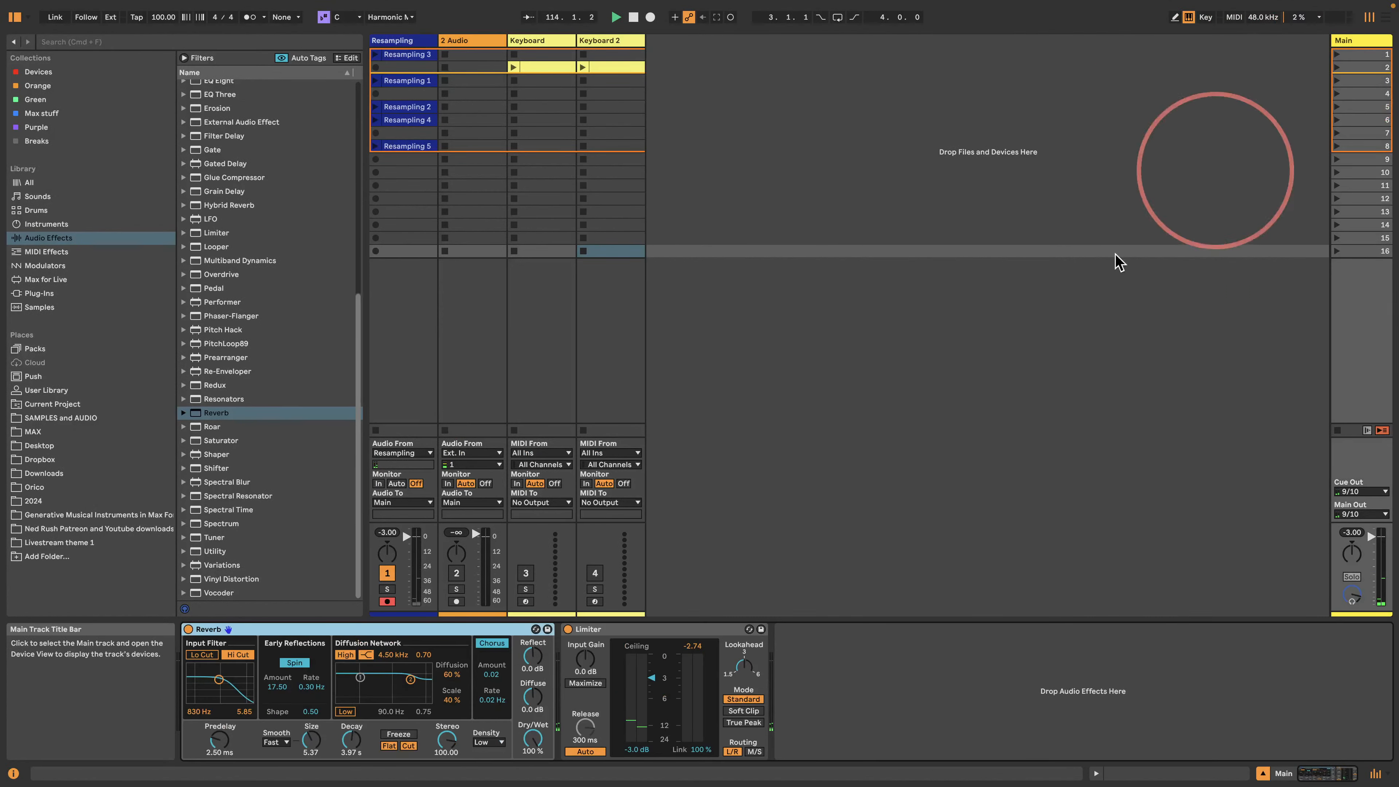
{"action": "left_click", "coordinate": [282, 629]}
{"action": "key", "text": "Delete"}
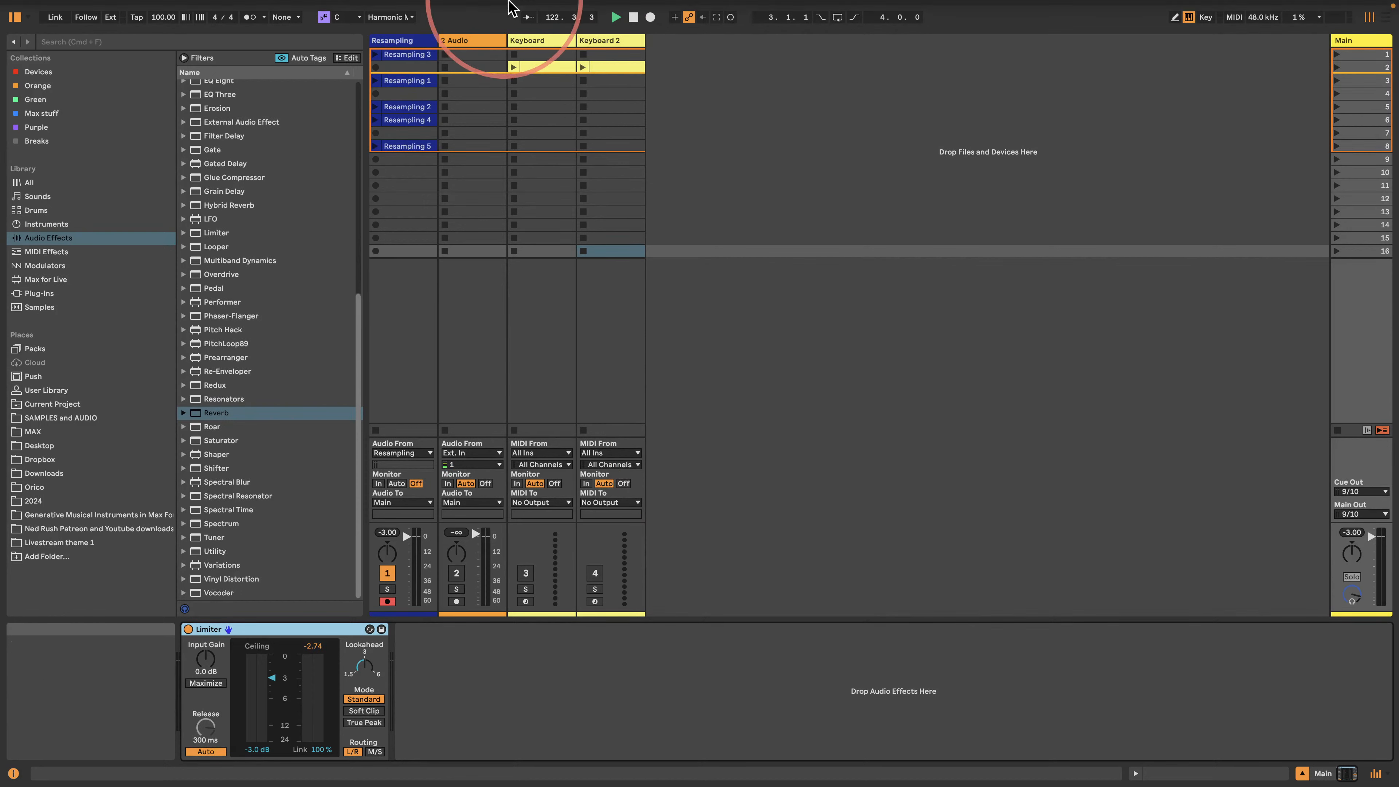
- Narrow the 2 Audio, Keyboard and Keyboard 2 tracks together to their minimum width
{"action": "left_click", "coordinate": [720, 202]}
{"action": "left_click", "coordinate": [482, 44]}
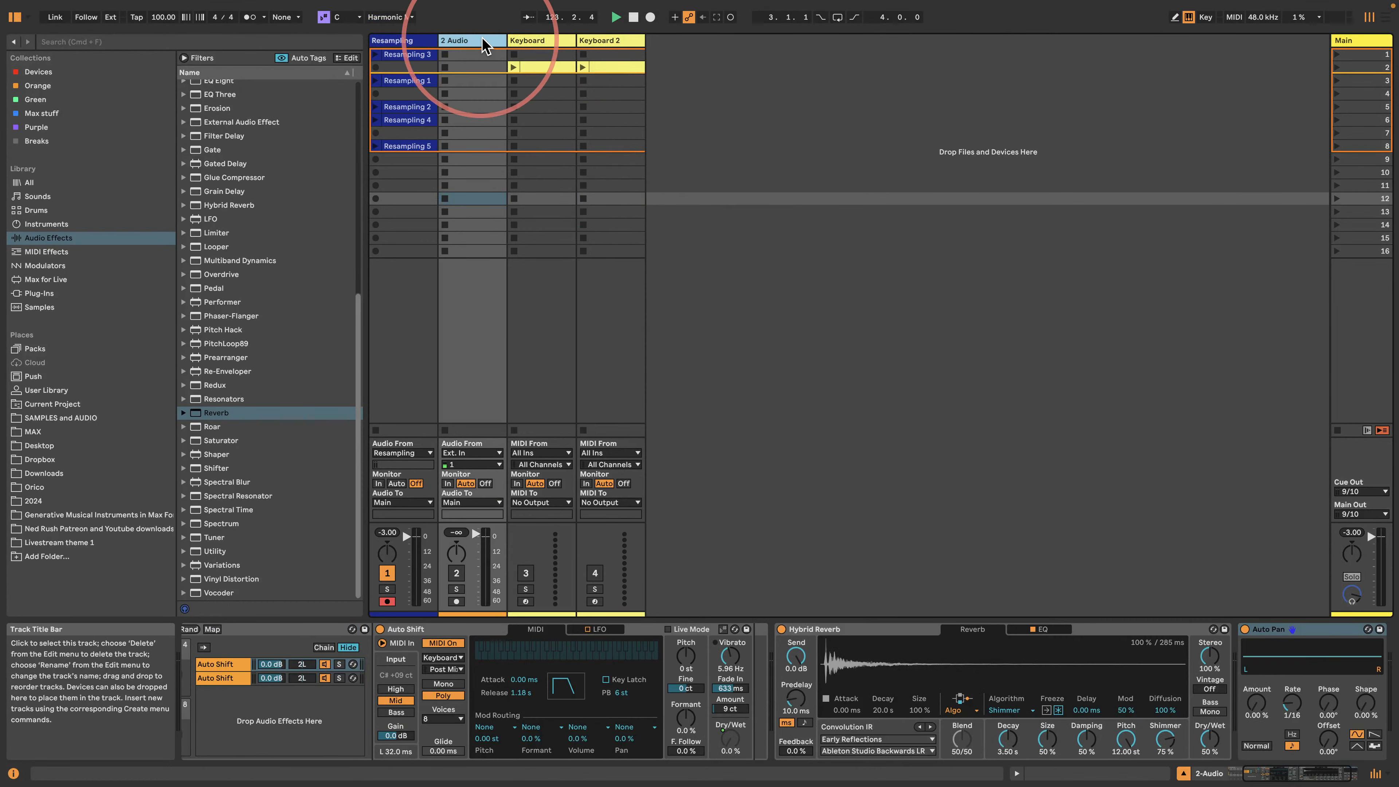
{"action": "left_click", "coordinate": [605, 39], "text": "shift"}
{"action": "left_click_drag", "start_coordinate": [646, 41], "coordinate": [517, 46]}
{"action": "left_click", "coordinate": [593, 134]}
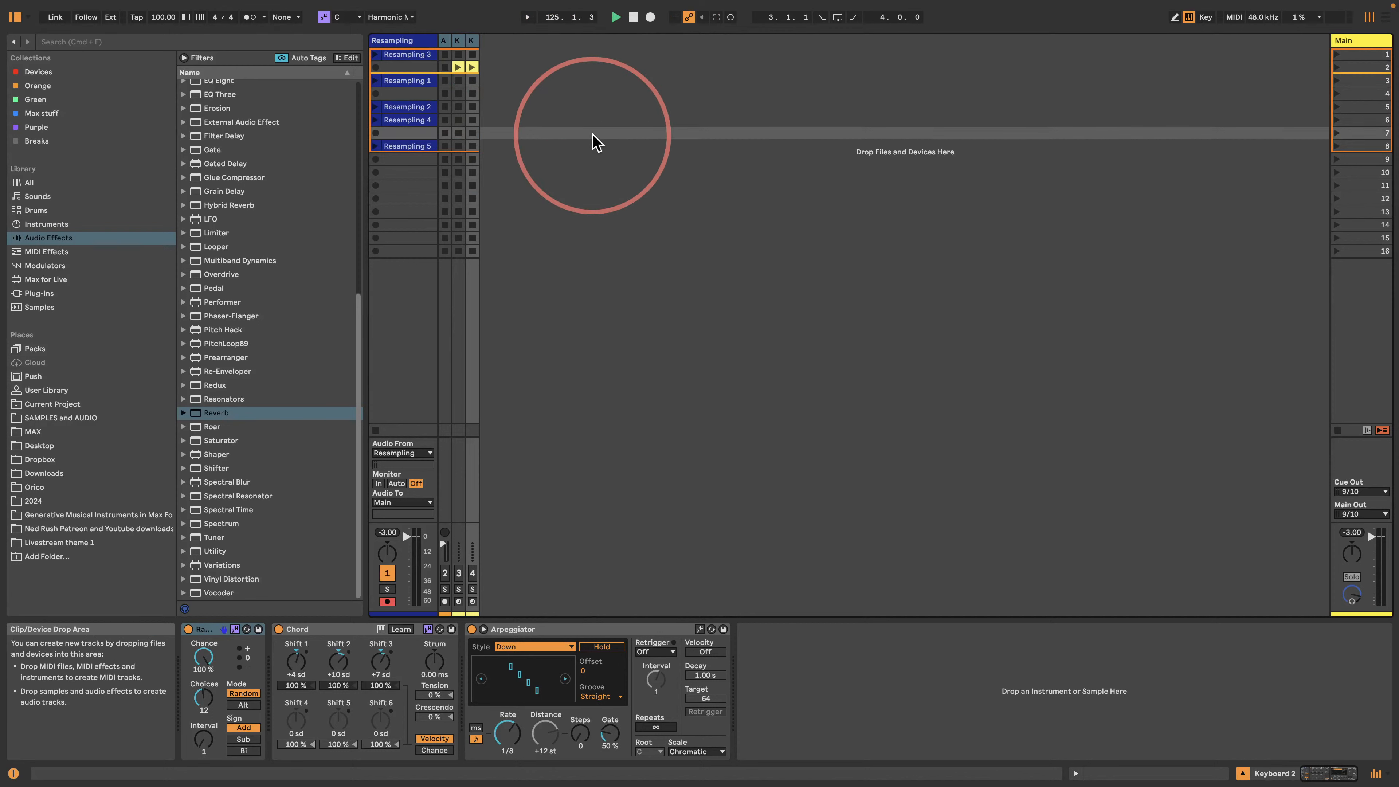
- Insert a new audio track after the Keyboard 2 track and widen it
{"action": "left_click", "coordinate": [600, 225]}
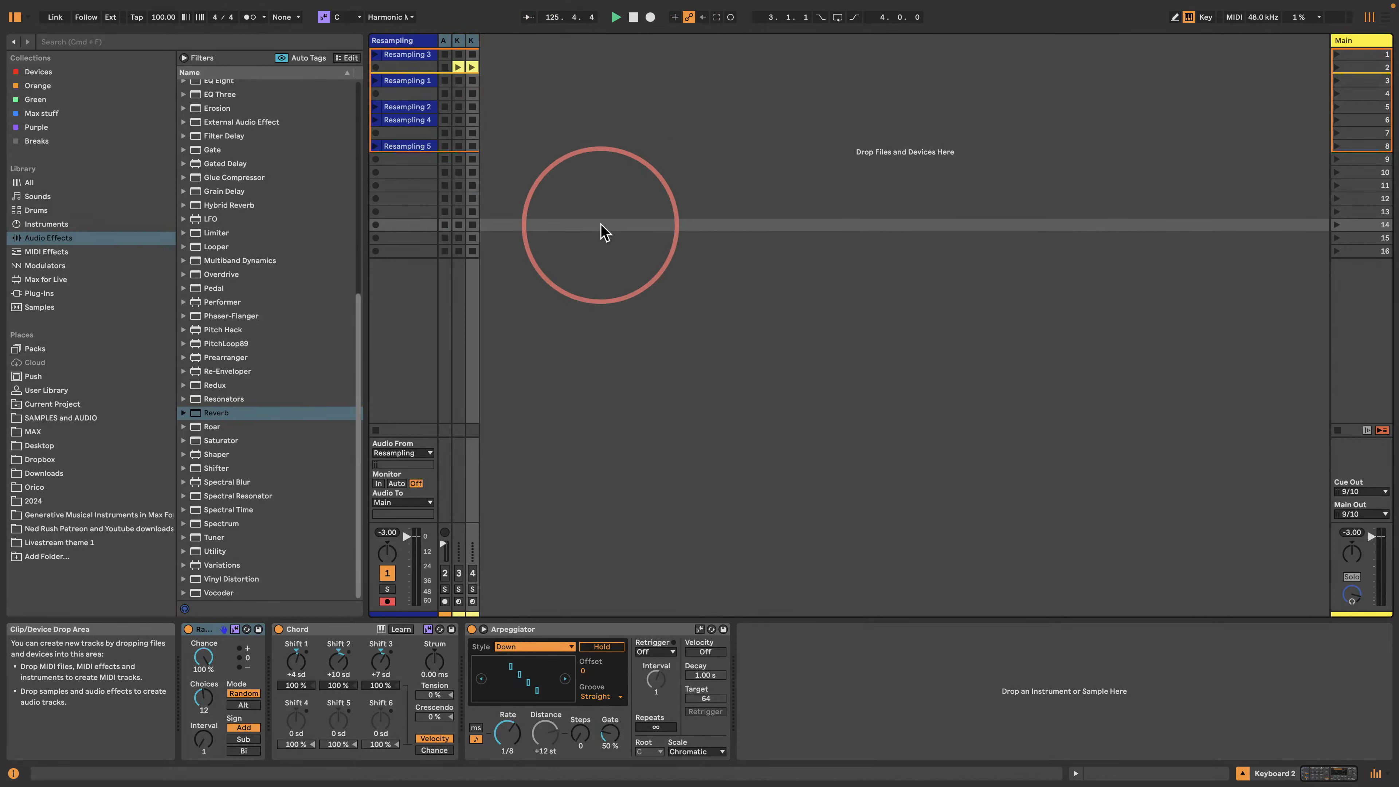
{"action": "key", "text": "super+t"}
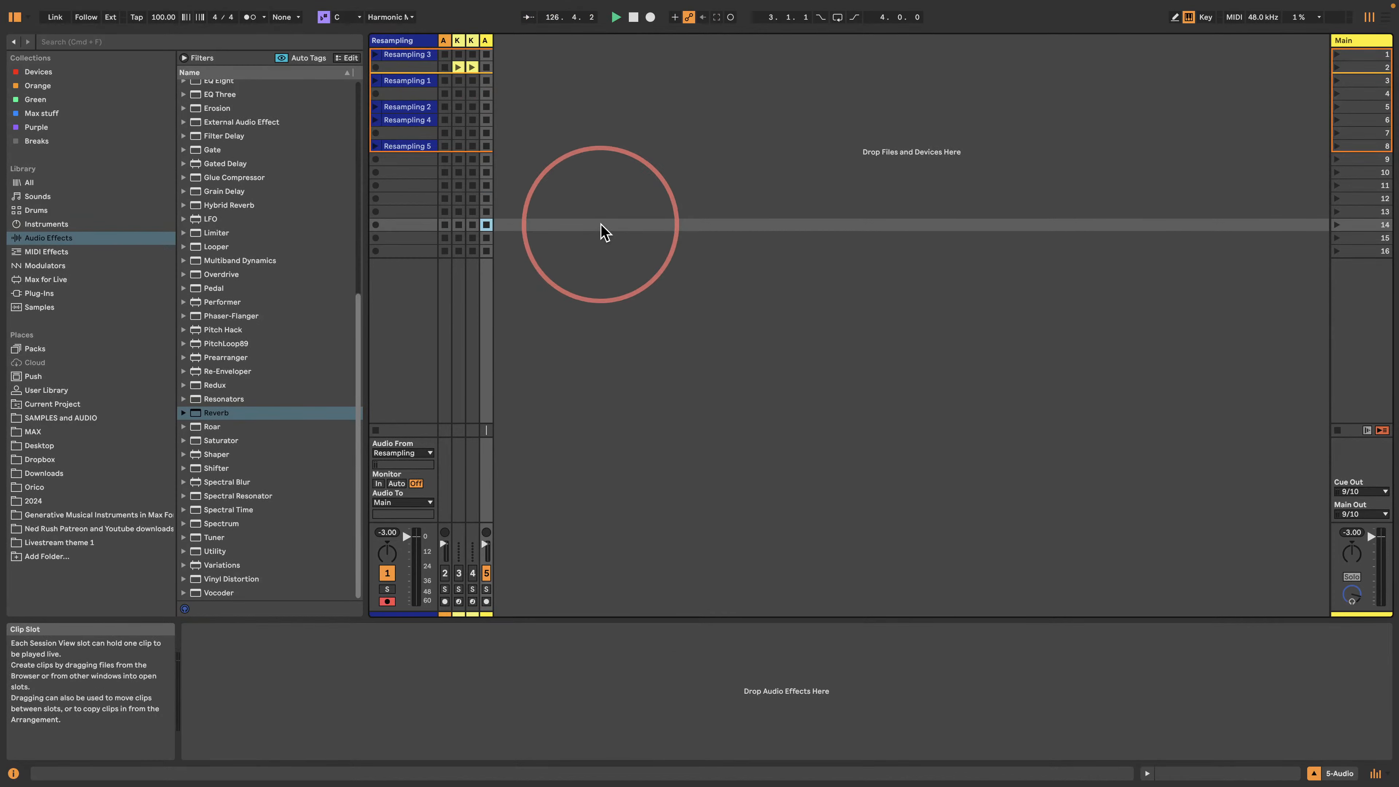
{"action": "left_click_drag", "start_coordinate": [493, 40], "coordinate": [721, 58]}
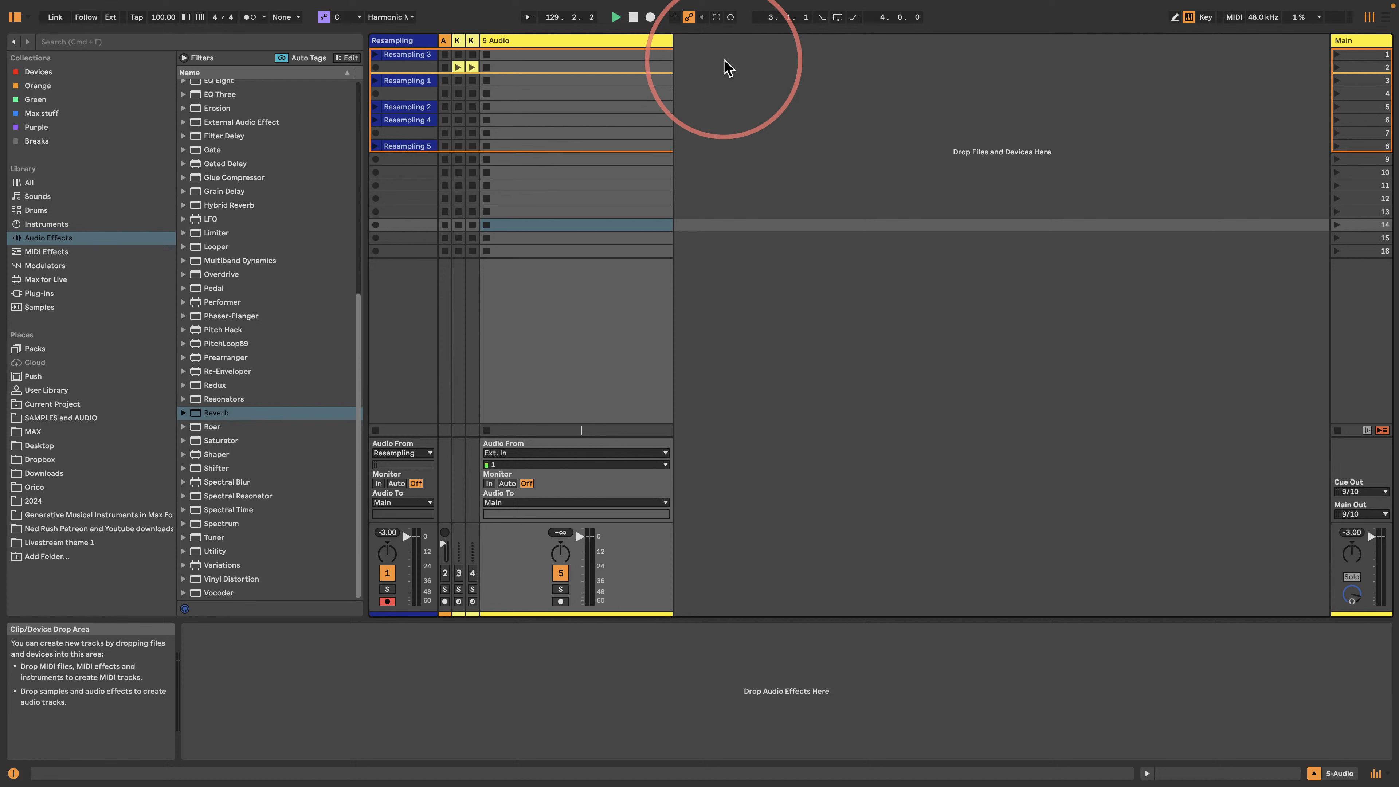
- Set the new audio track's monitoring to In, arm it and record a short clip in scene 10
{"action": "left_click", "coordinate": [489, 483]}
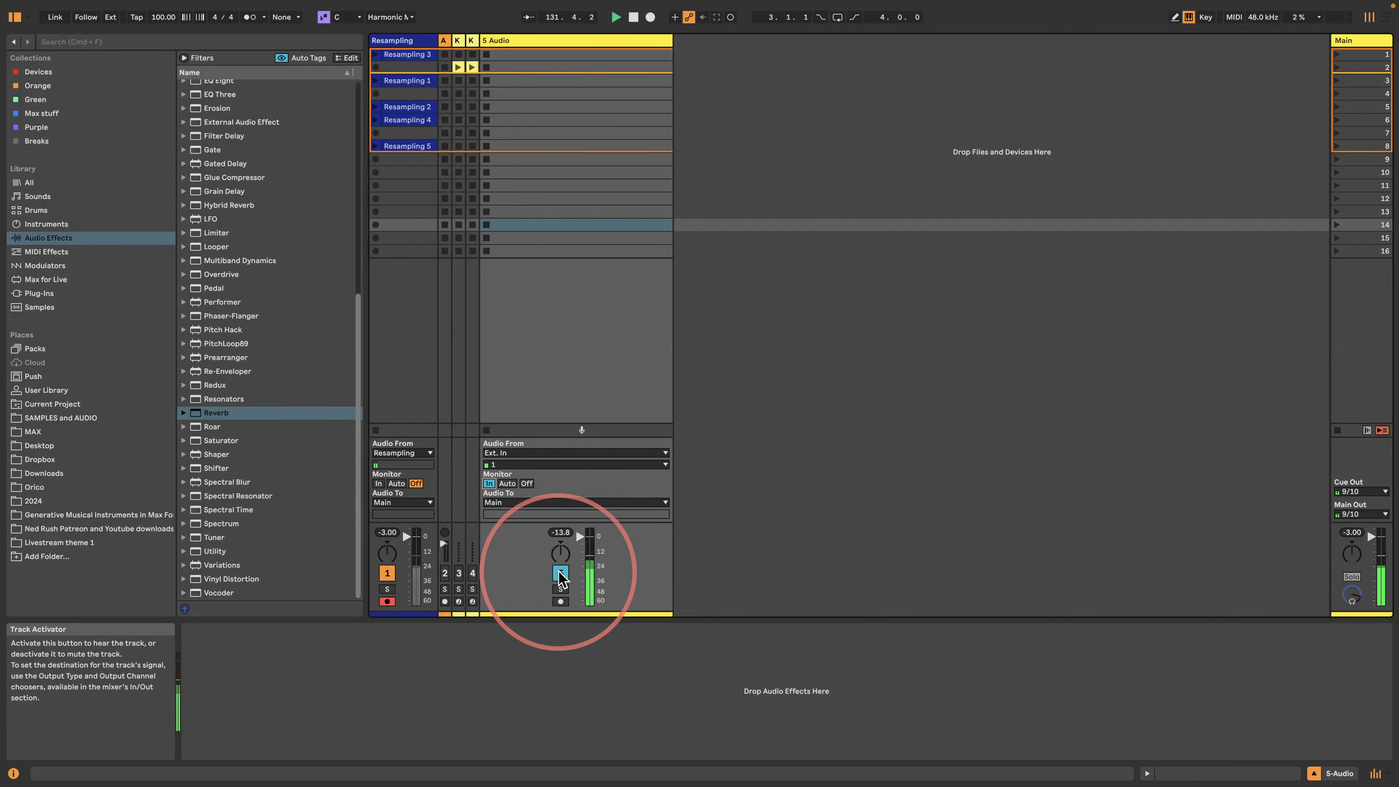
{"action": "left_click", "coordinate": [560, 601]}
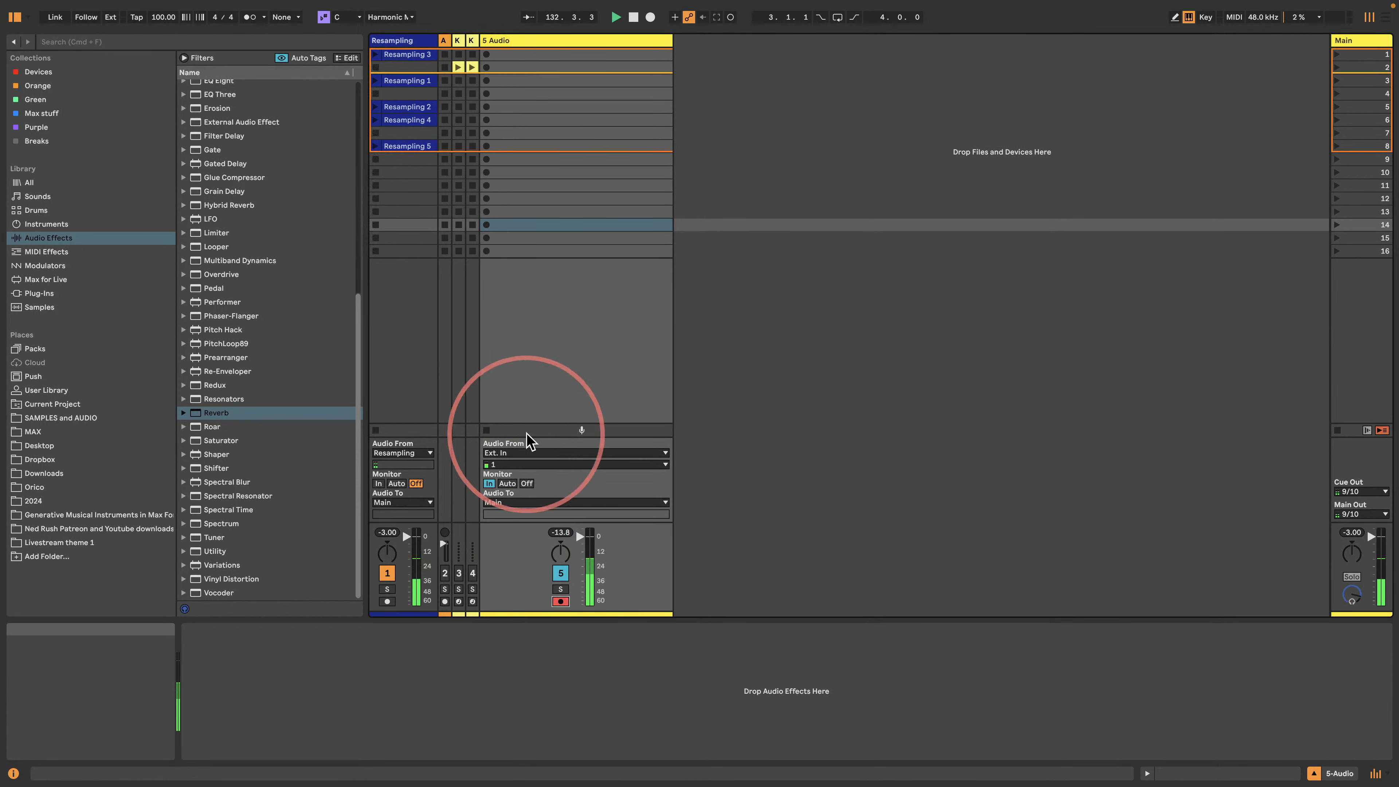
{"action": "left_click", "coordinate": [538, 173]}
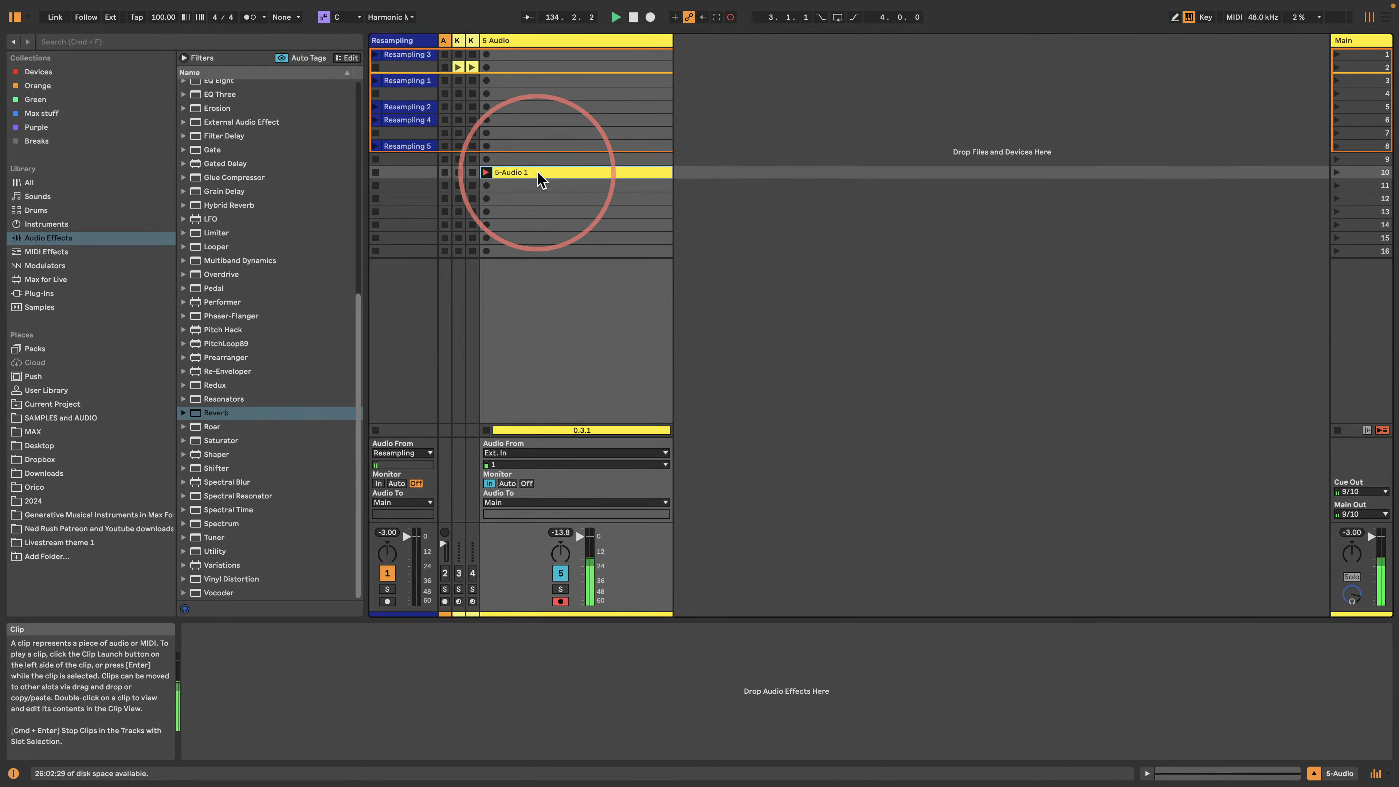
{"action": "left_click", "coordinate": [486, 430]}
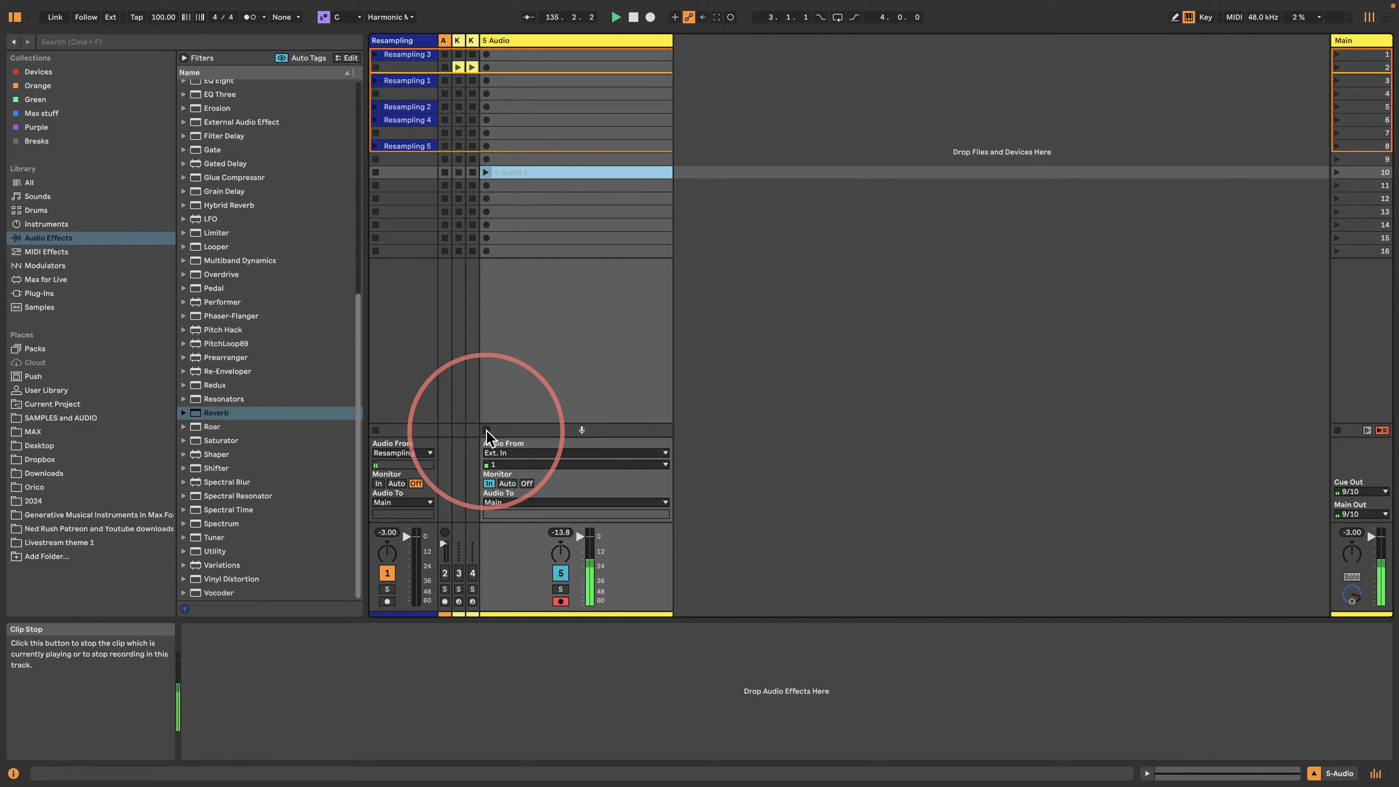
- Switch the 5 Audio track's monitoring to Auto and disarm the track
{"action": "left_click", "coordinate": [560, 588]}
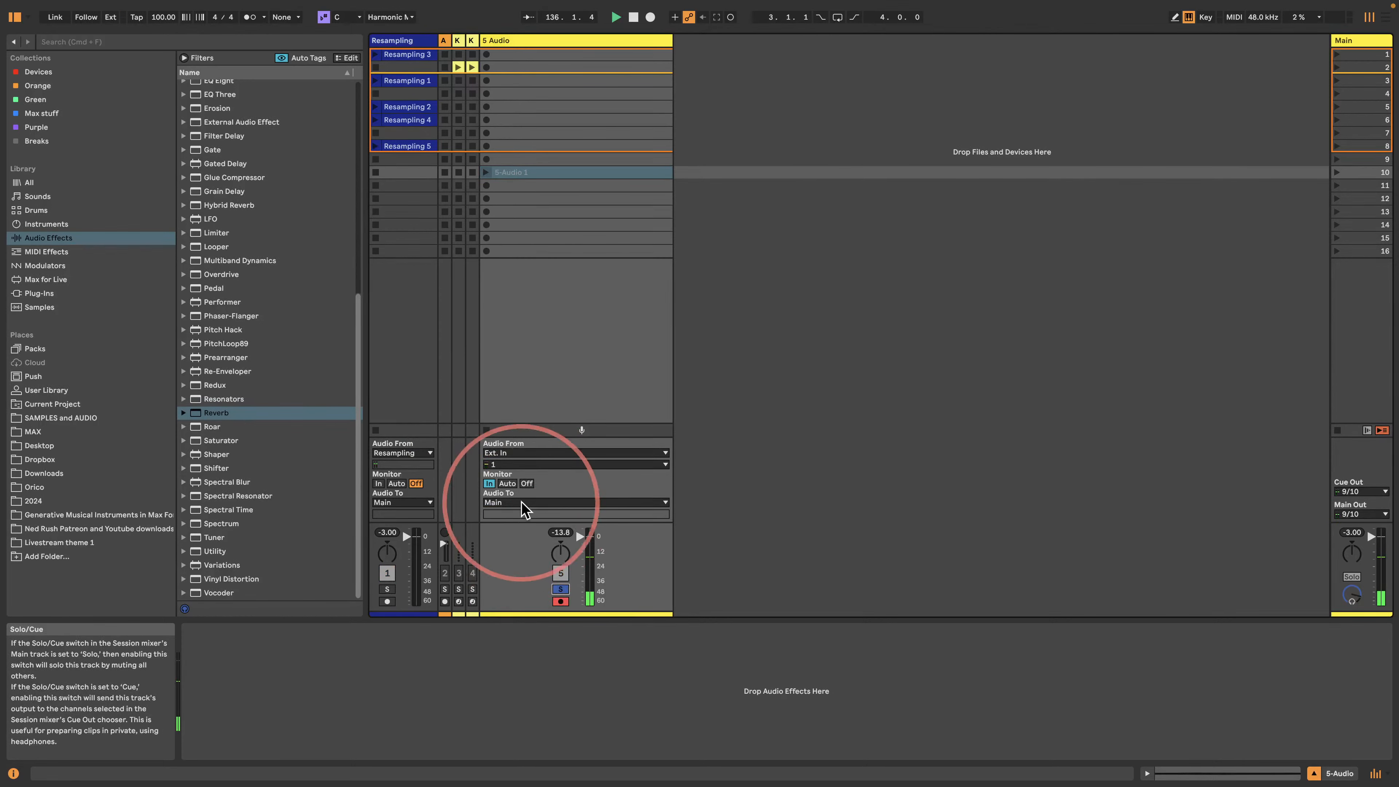
{"action": "left_click", "coordinate": [507, 483]}
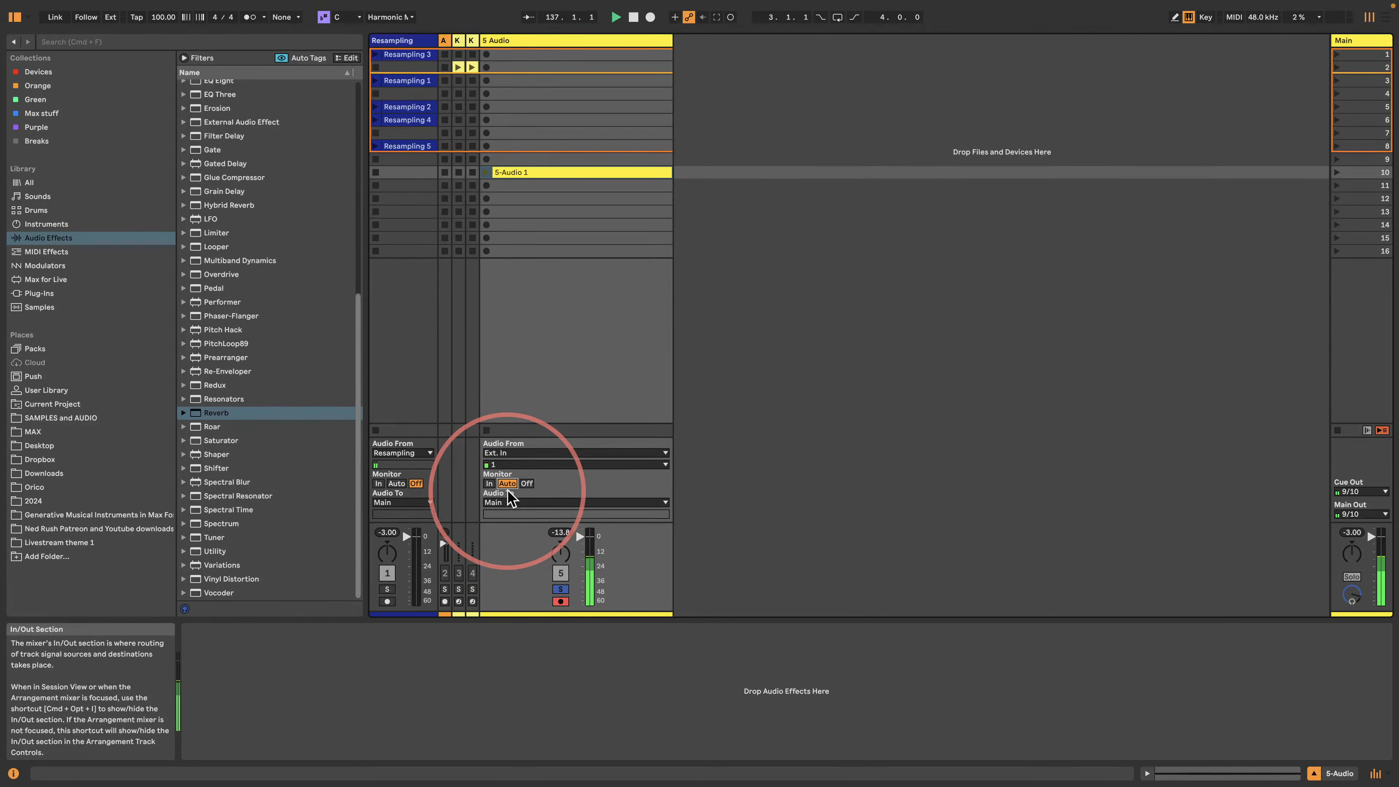
{"action": "left_click", "coordinate": [558, 588]}
{"action": "left_click", "coordinate": [561, 601]}
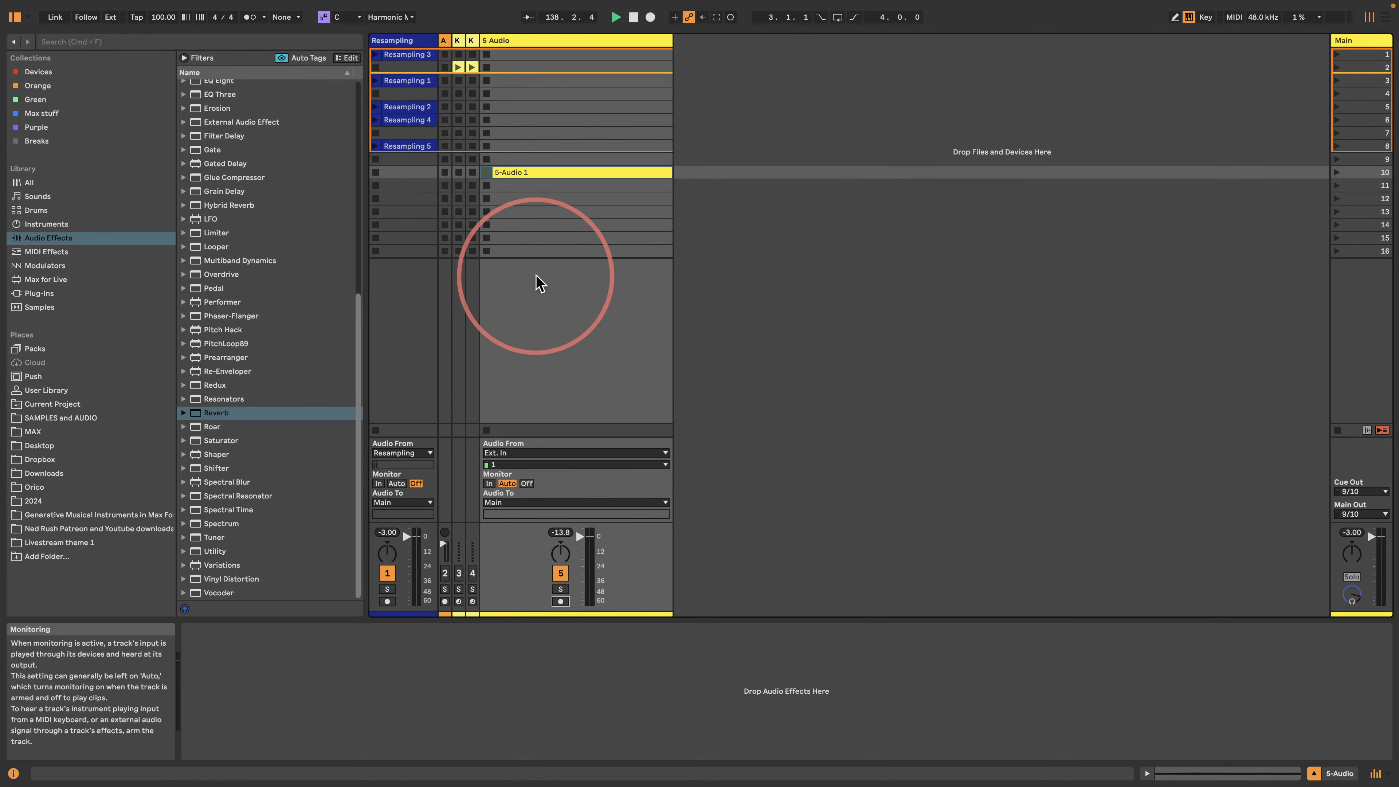
- Load a Sampler on a new MIDI track after 5 Audio and give it the recorded 5-Audio 1 clip as its sample
{"action": "left_click", "coordinate": [33, 225]}
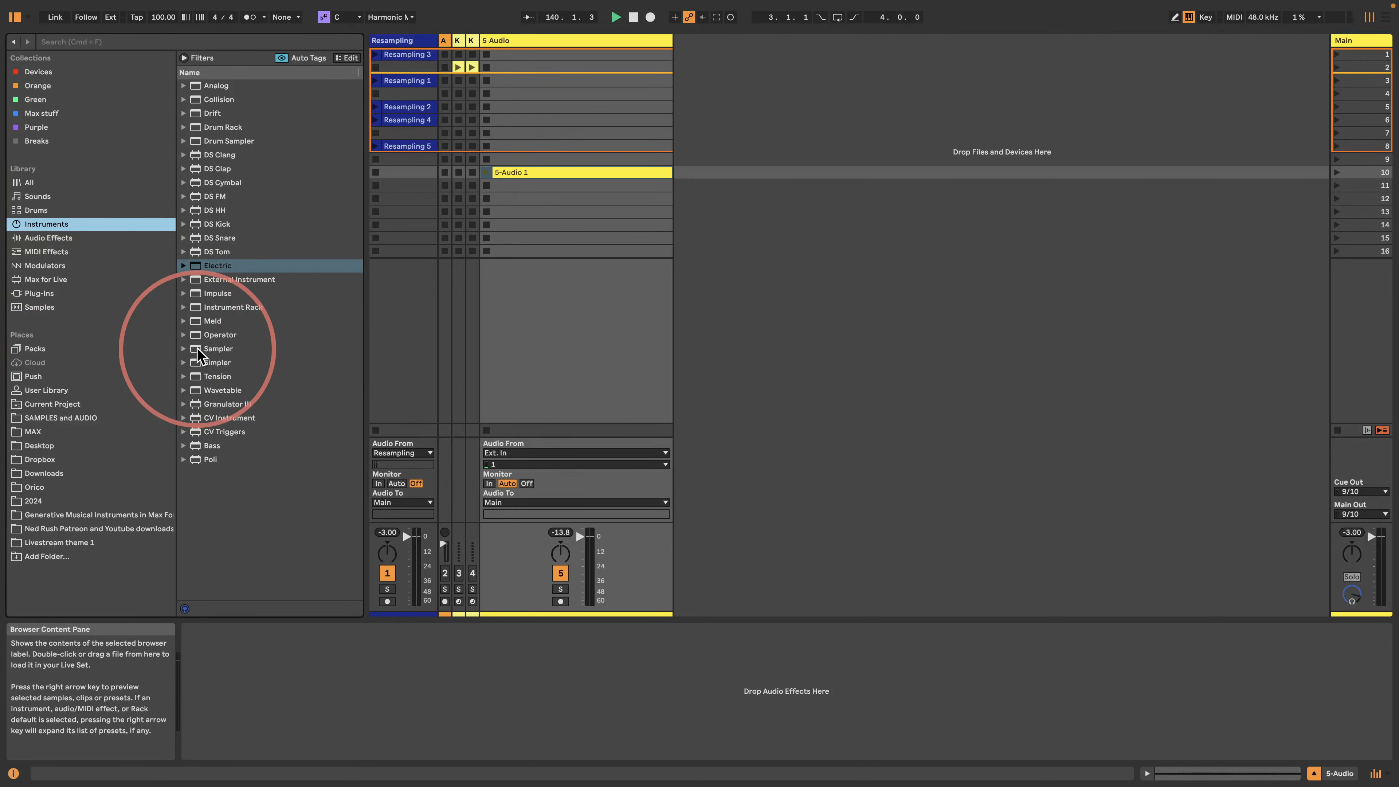
{"action": "left_click_drag", "start_coordinate": [196, 352], "coordinate": [767, 197]}
{"action": "left_click_drag", "start_coordinate": [553, 175], "coordinate": [394, 652]}
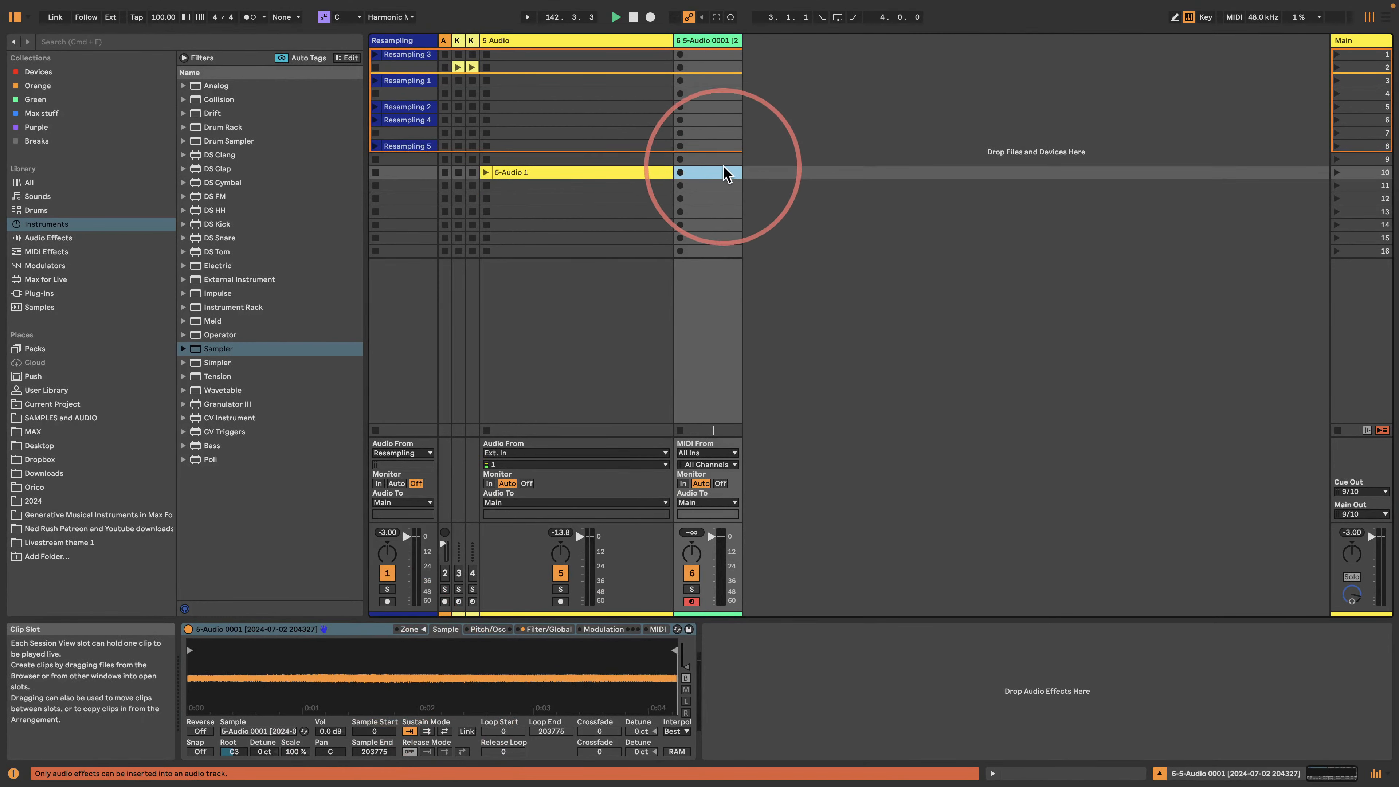
- Create a MIDI clip in scene 10 of the Sampler track and draw a C3 note spanning the whole bar
{"action": "double_click", "coordinate": [710, 174]}
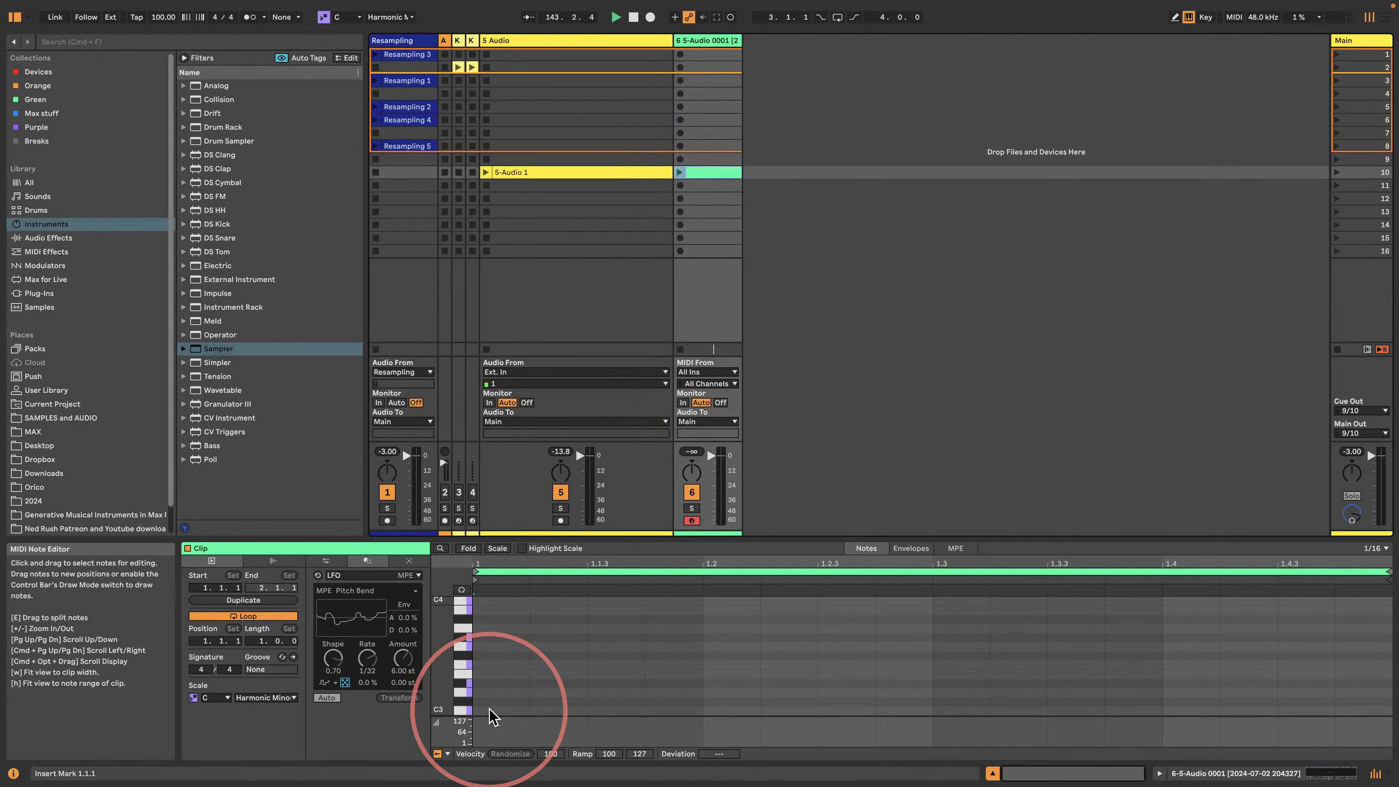
{"action": "double_click", "coordinate": [511, 711]}
{"action": "left_click_drag", "start_coordinate": [527, 711], "coordinate": [1387, 710]}
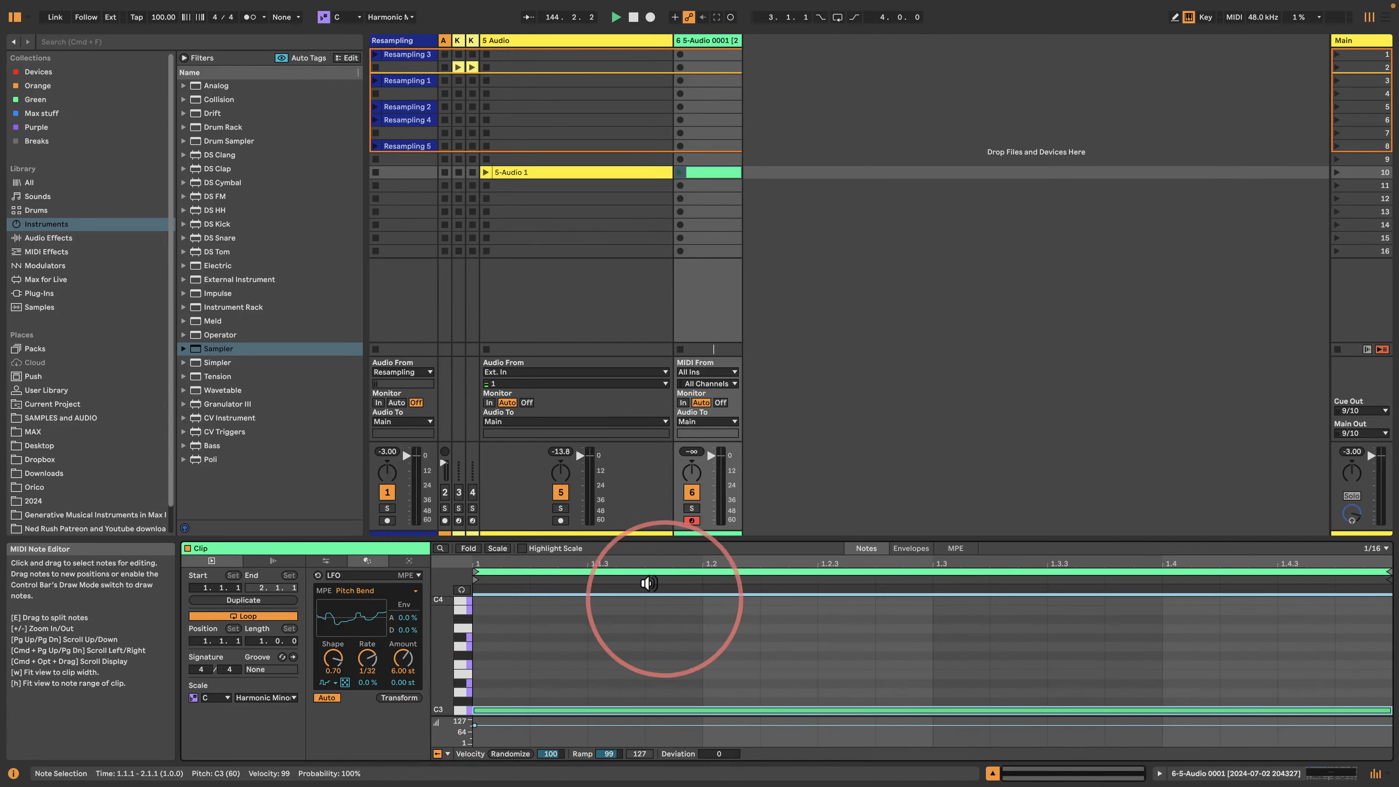
- Loop the clip from 1.1.2 for a length of 0.3.2, move its start marker to the bar's beginning and launch the clip
{"action": "mouse_move", "coordinate": [528, 638]}
{"action": "left_mouse_down"}
{"action": "mouse_move", "coordinate": [1208, 621]}
{"action": "mouse_move", "coordinate": [1333, 652]}
{"action": "left_mouse_up"}
{"action": "key", "text": "super+l"}
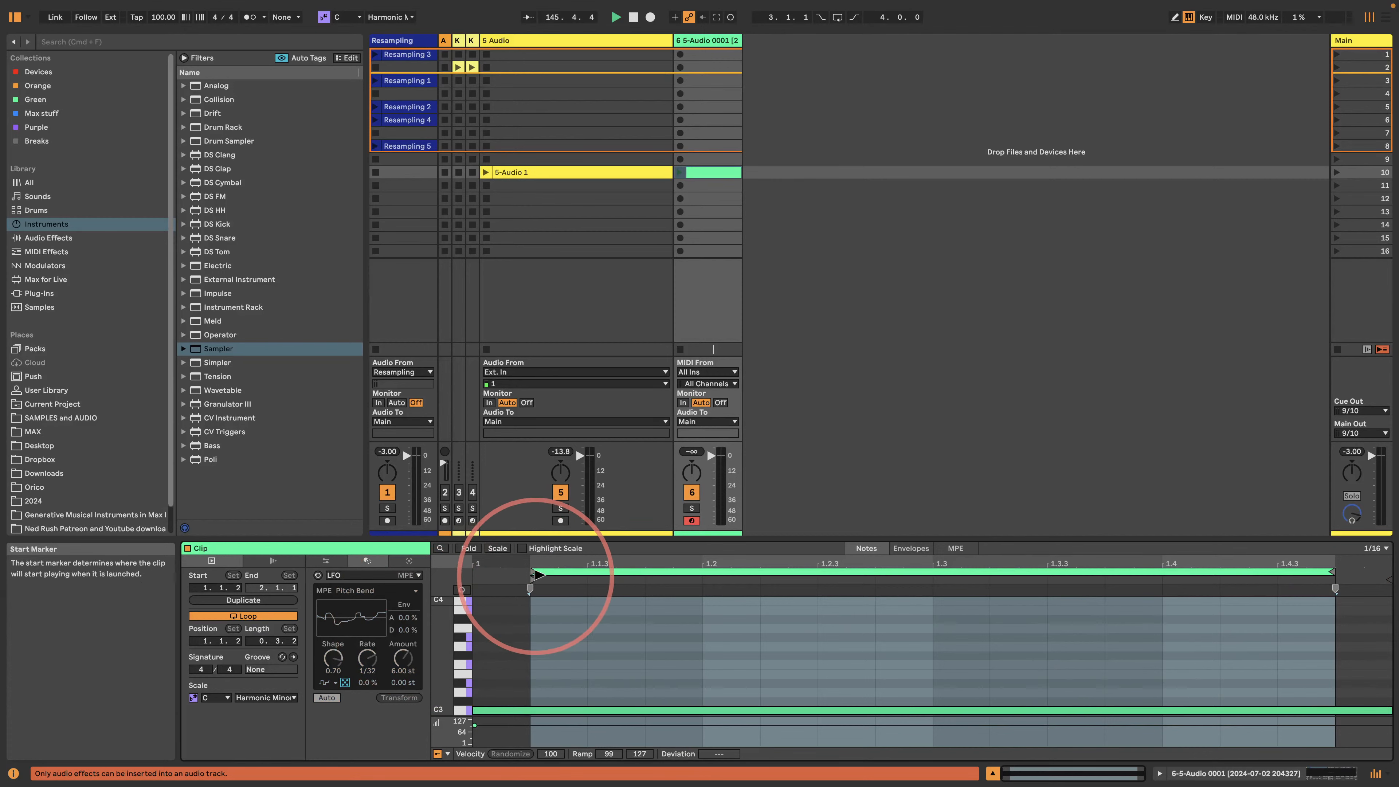
{"action": "left_click_drag", "start_coordinate": [534, 579], "coordinate": [475, 579]}
{"action": "left_click", "coordinate": [680, 172]}
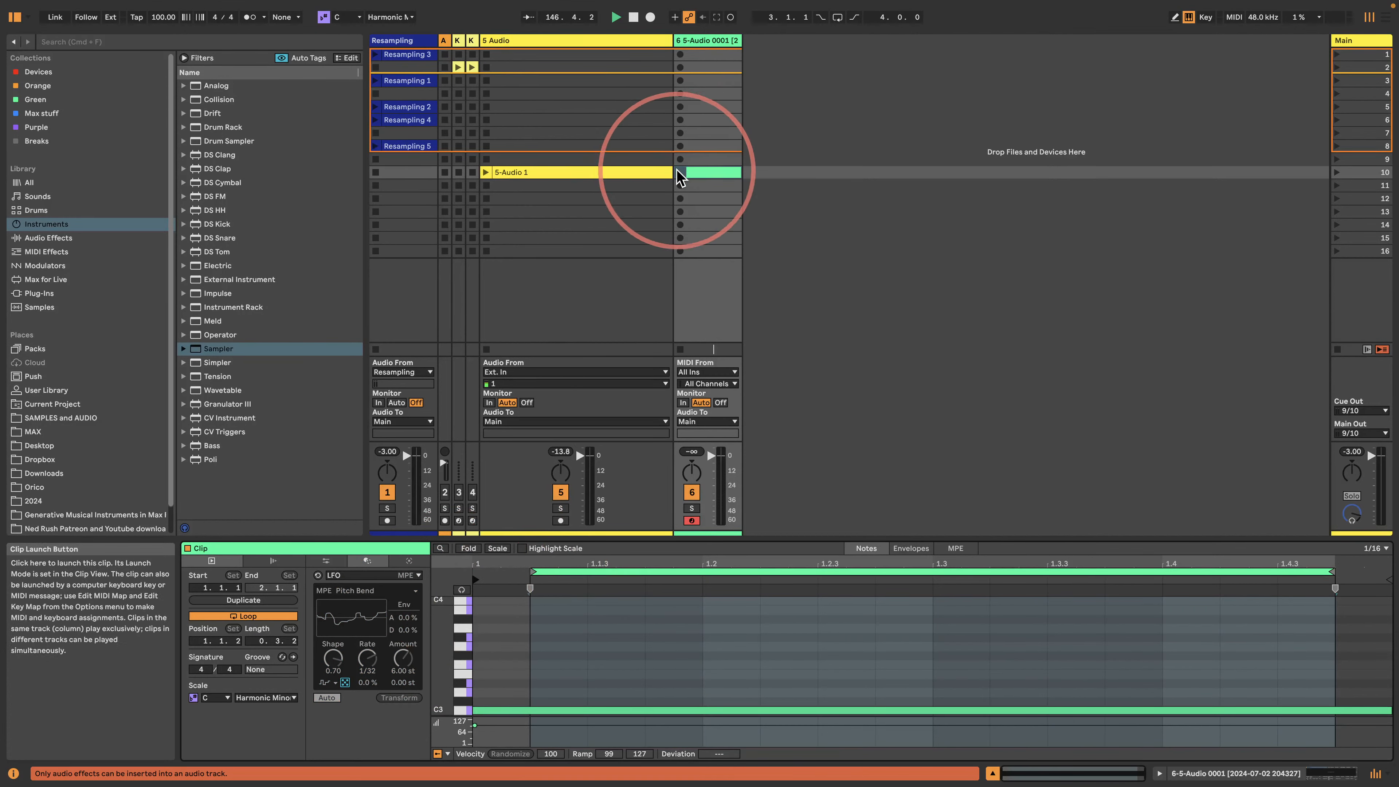
- Set the Sampler's sustain mode to back-and-forth looping with loop start 27856, loop end 173496 and crossfade 27856, and play the result
{"action": "double_click", "coordinate": [710, 41]}
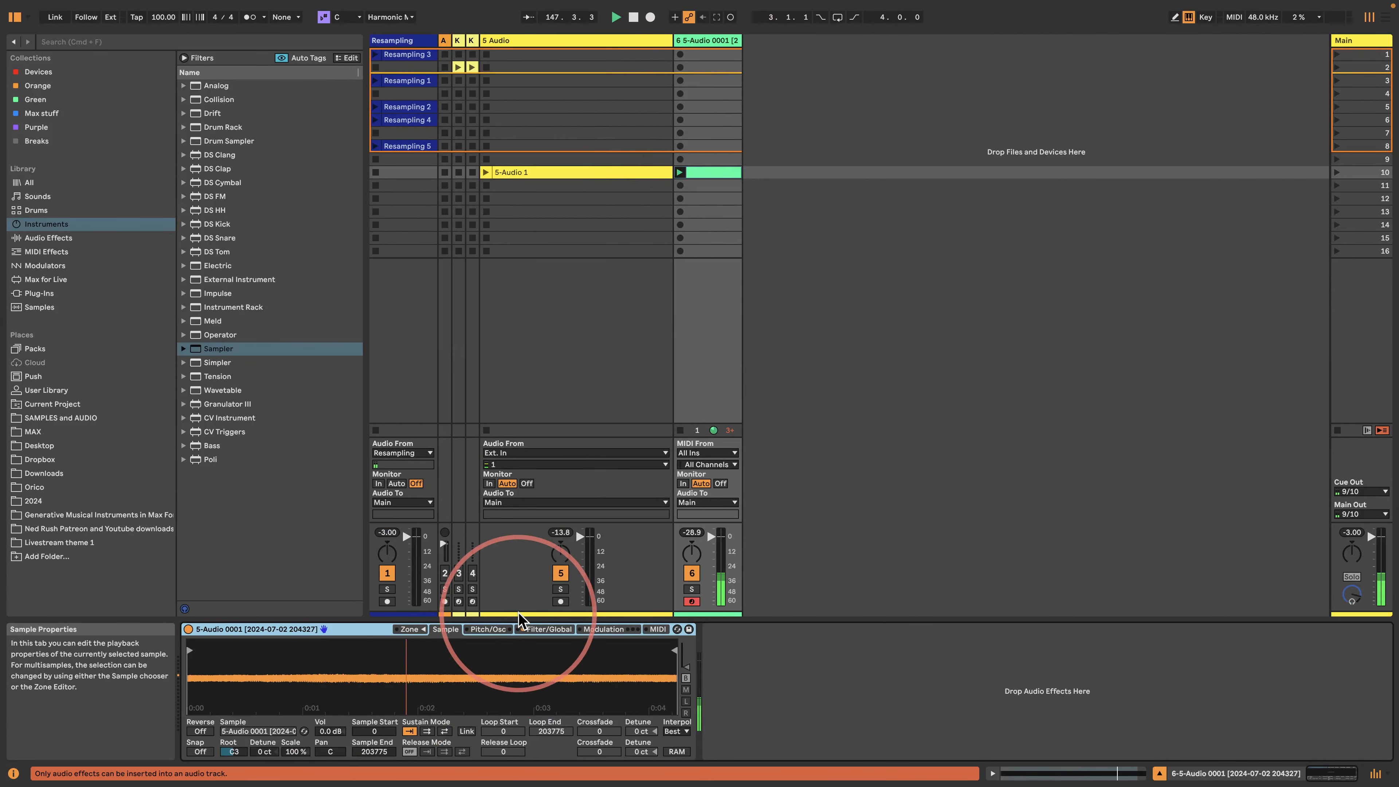
{"action": "left_click", "coordinate": [554, 628]}
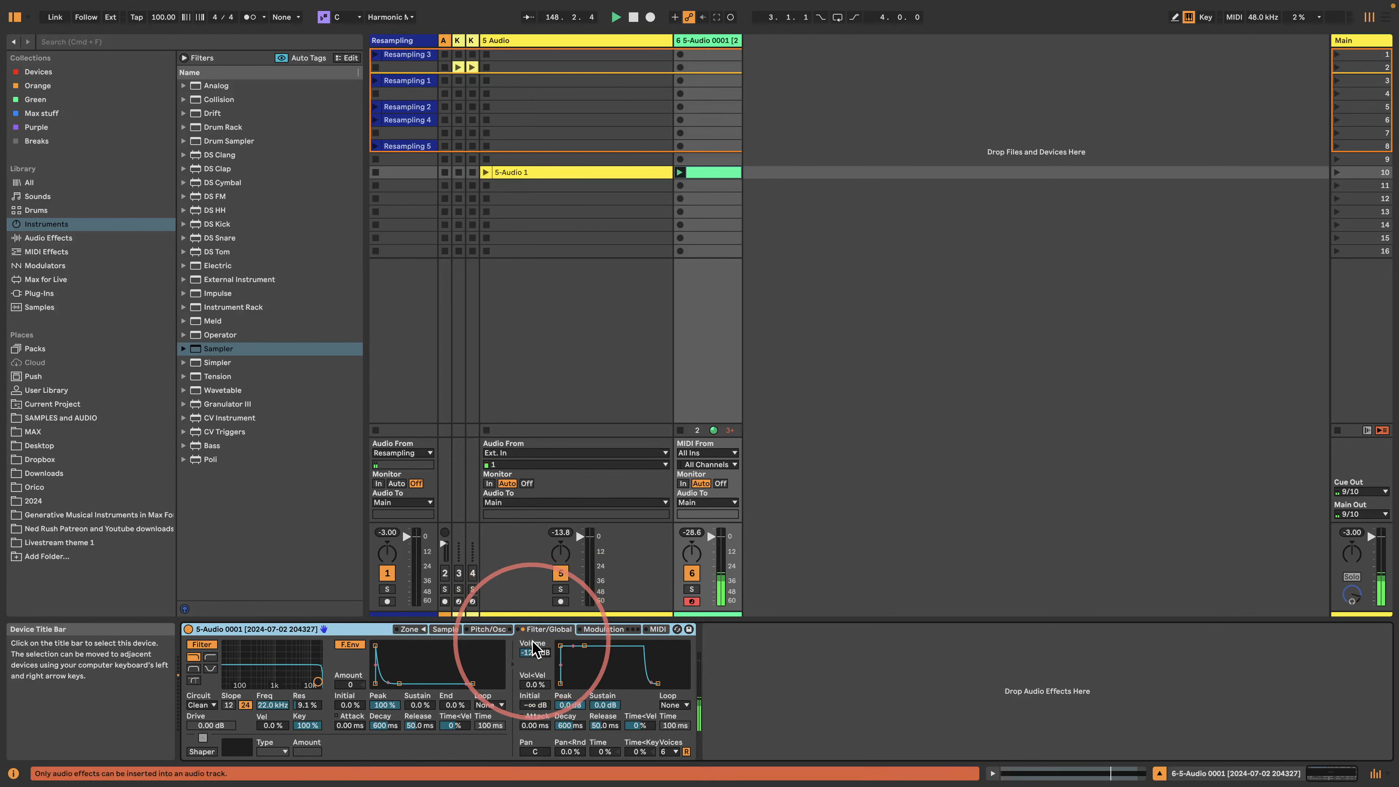
{"action": "left_click", "coordinate": [445, 629]}
{"action": "left_click", "coordinate": [443, 731]}
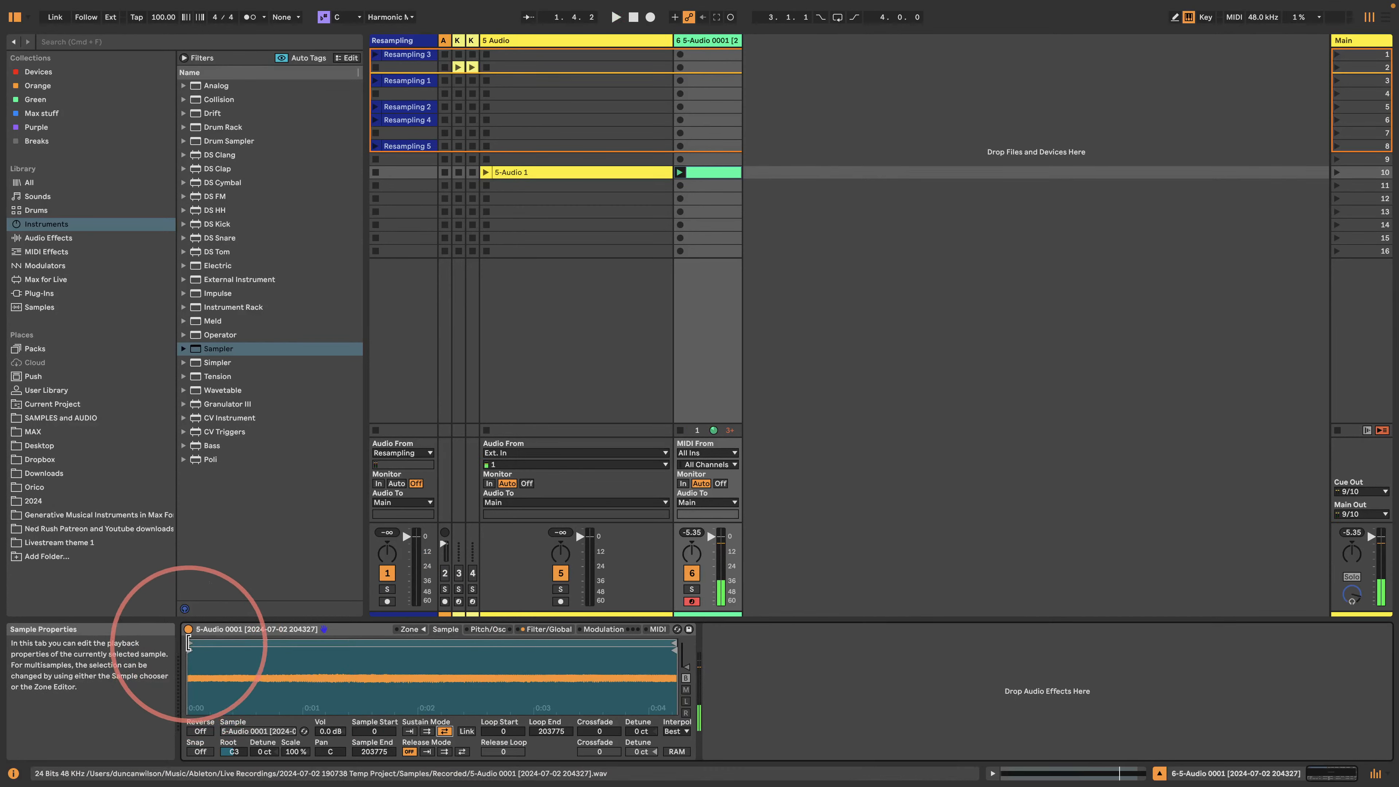
{"action": "left_click_drag", "start_coordinate": [189, 642], "coordinate": [254, 642]}
{"action": "left_click_drag", "start_coordinate": [673, 643], "coordinate": [600, 655]}
{"action": "left_click_drag", "start_coordinate": [586, 731], "coordinate": [586, 672]}
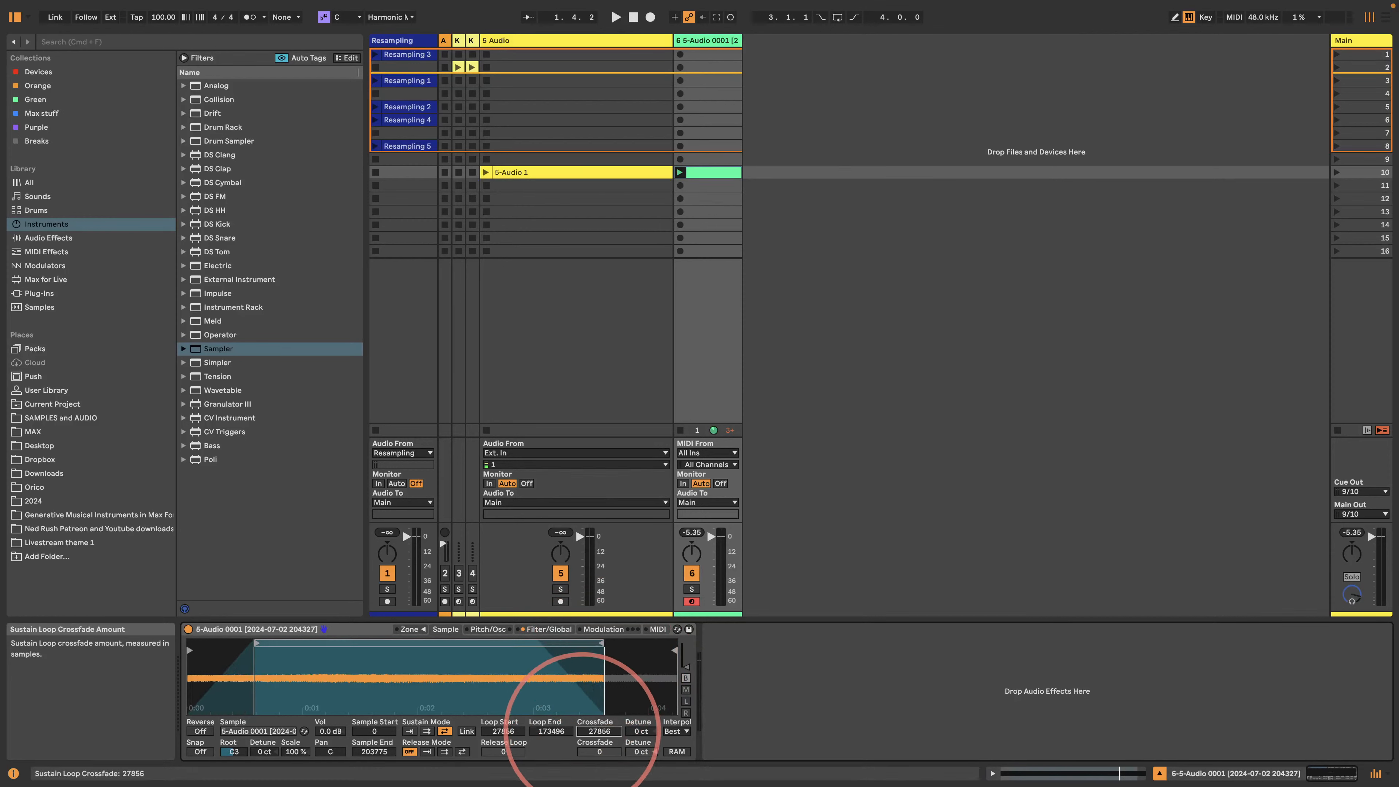
{"action": "key", "text": "space"}
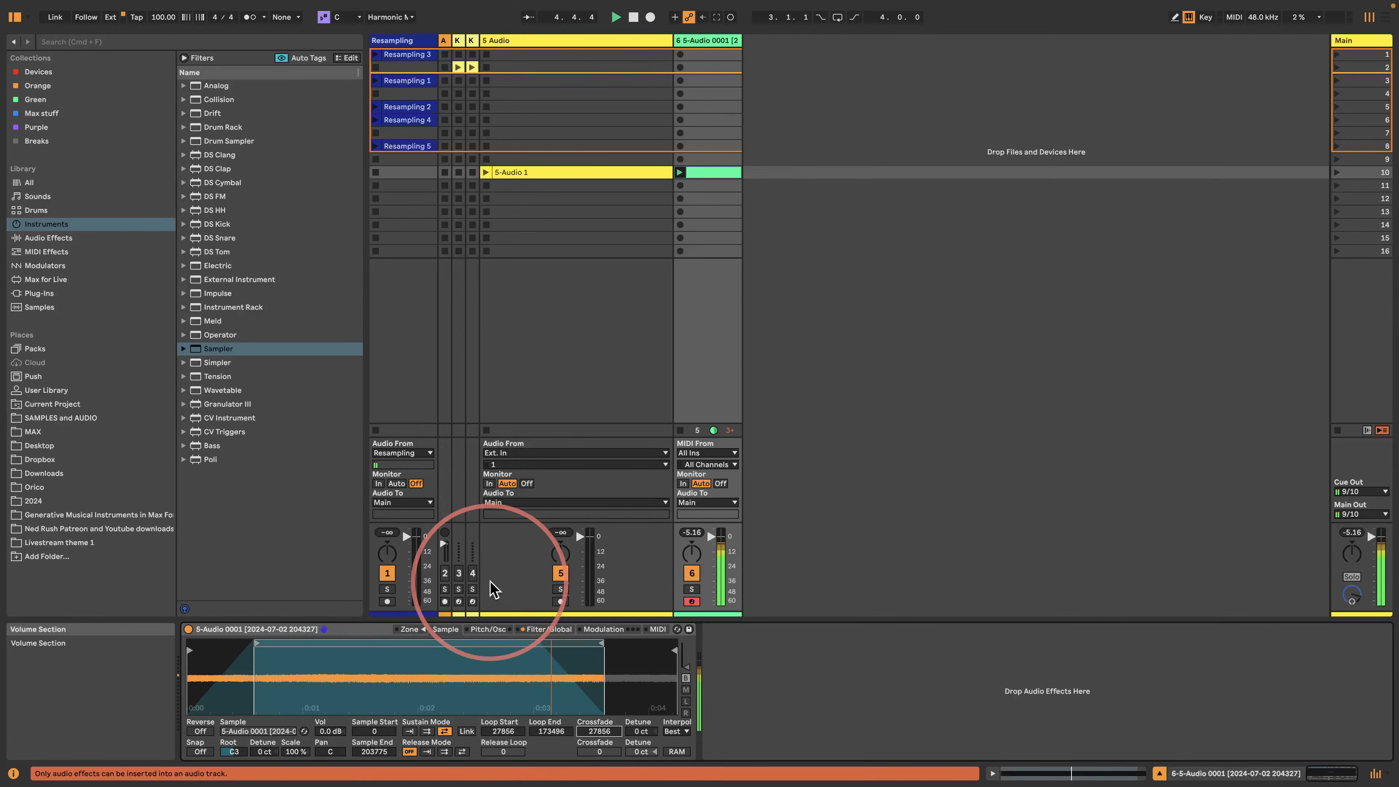
- Limit the Sampler to 1 voice, turn Retrigger off, reset its global volume to 0 dB and restart playback
{"action": "left_click", "coordinate": [549, 629]}
{"action": "left_click", "coordinate": [670, 755]}
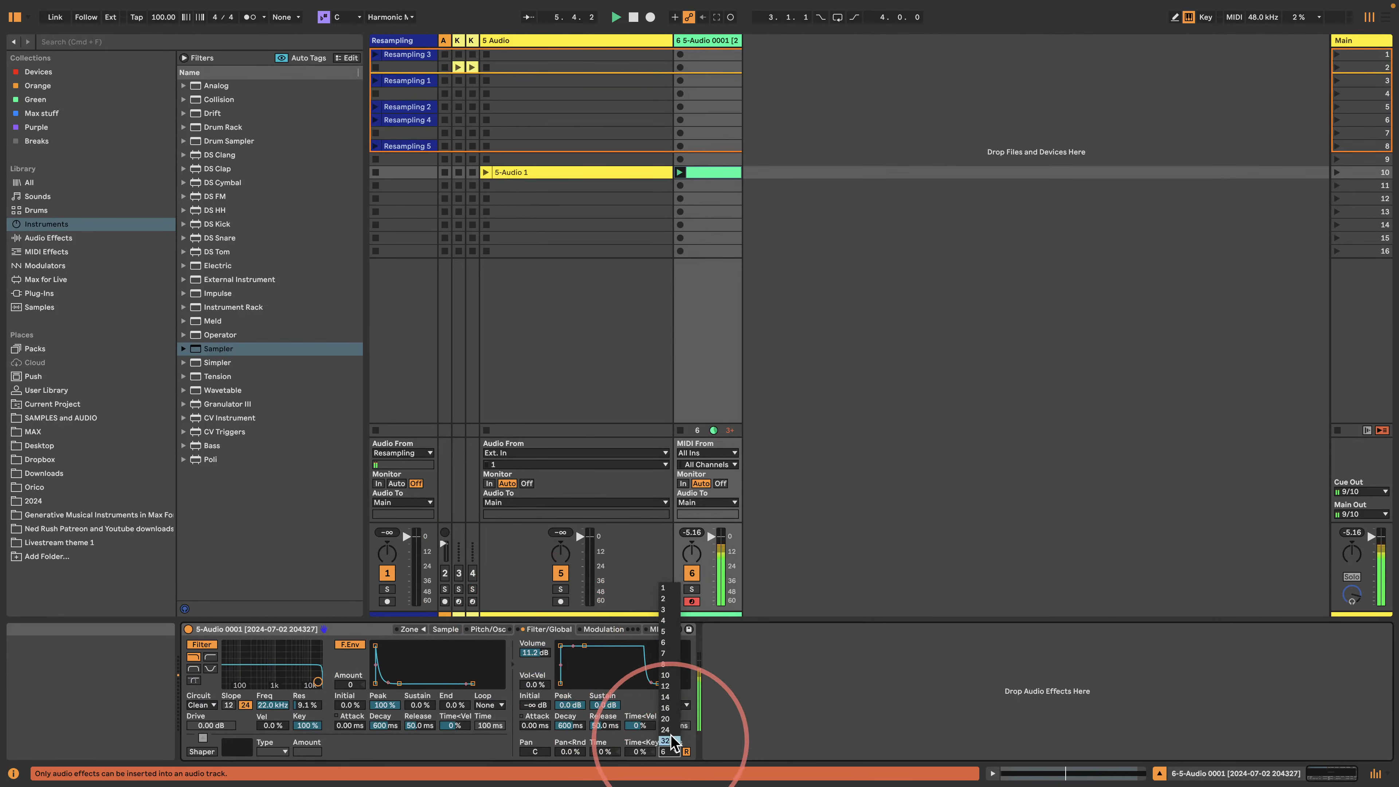
{"action": "left_click", "coordinate": [672, 587]}
{"action": "key", "text": "space"}
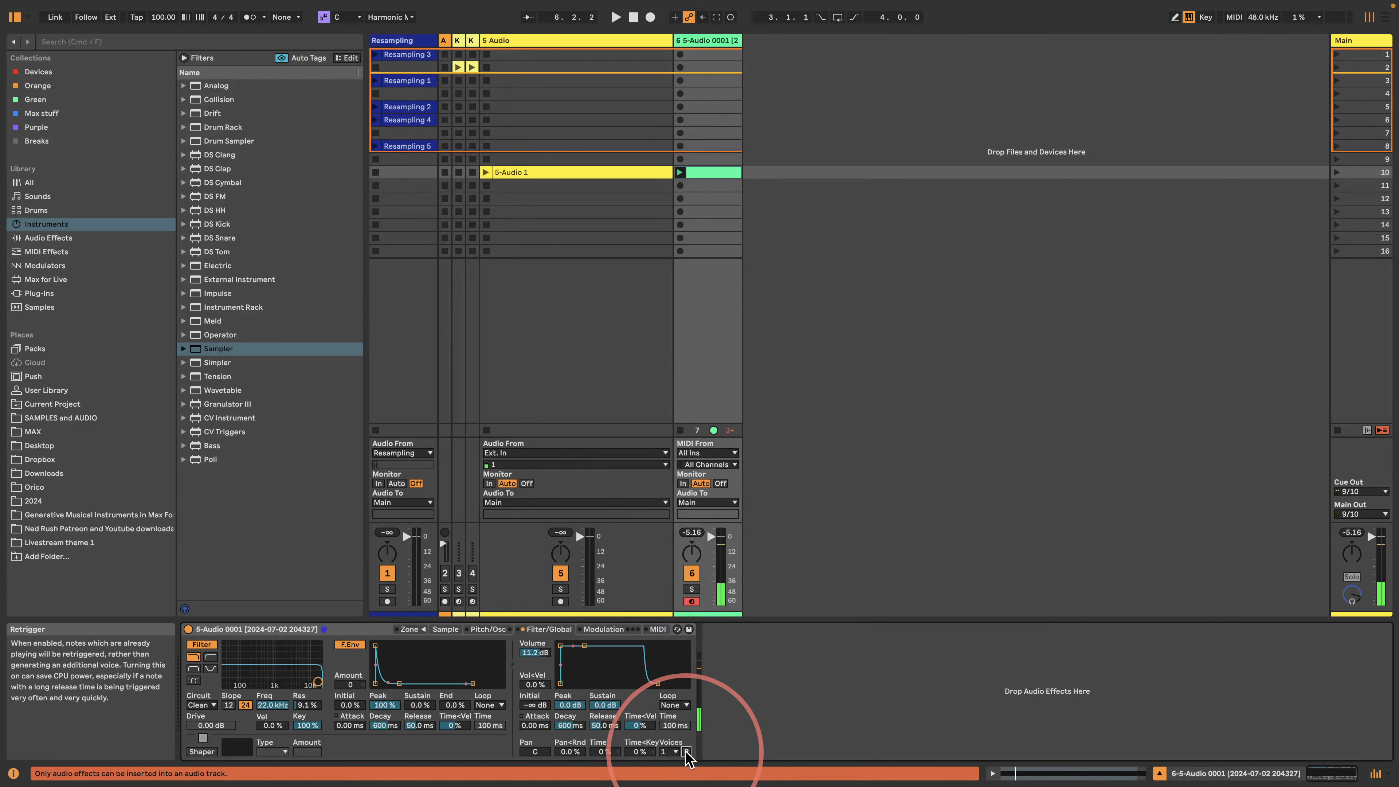
{"action": "key", "text": "space"}
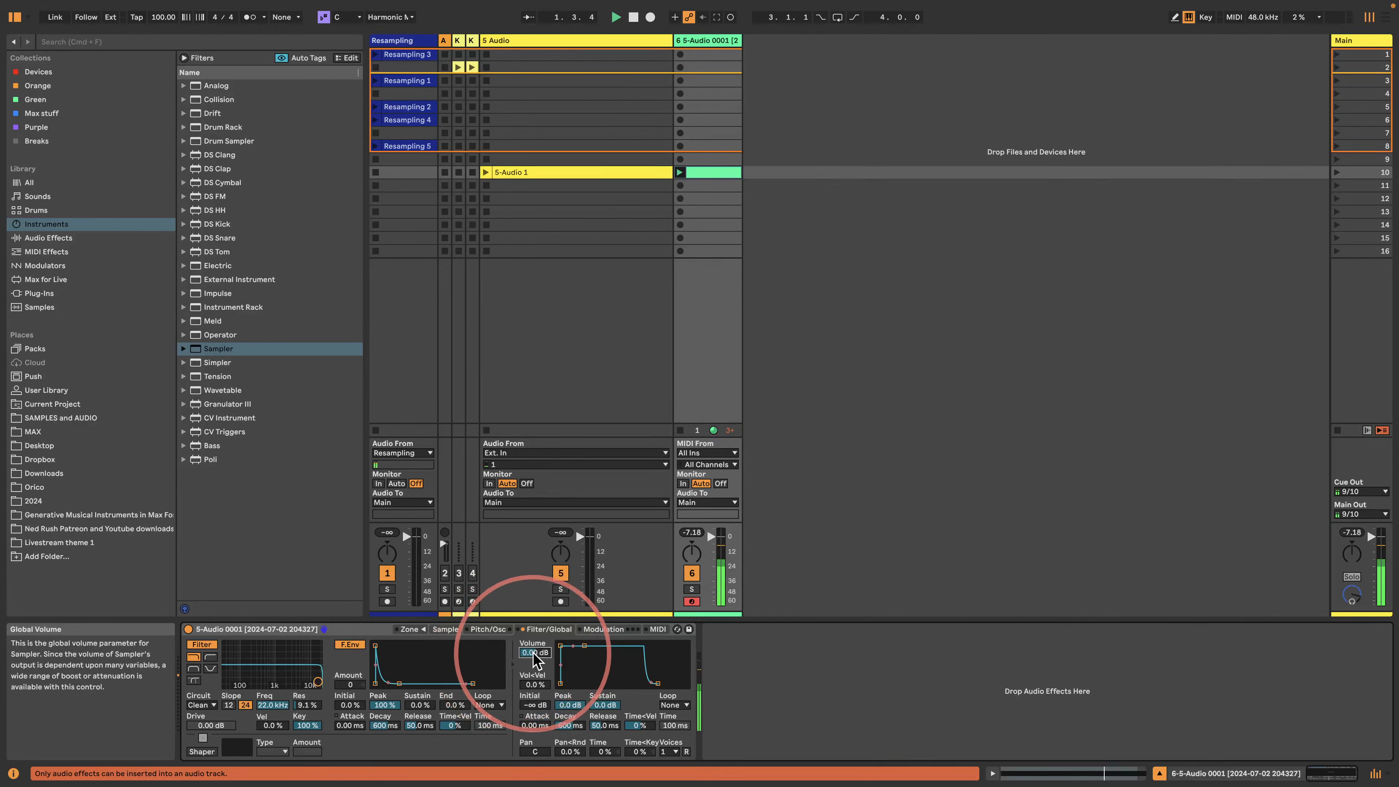
- Normalize the volume of the Sampler's sample and stop playback
{"action": "left_click", "coordinate": [443, 630]}
{"action": "right_click", "coordinate": [442, 642]}
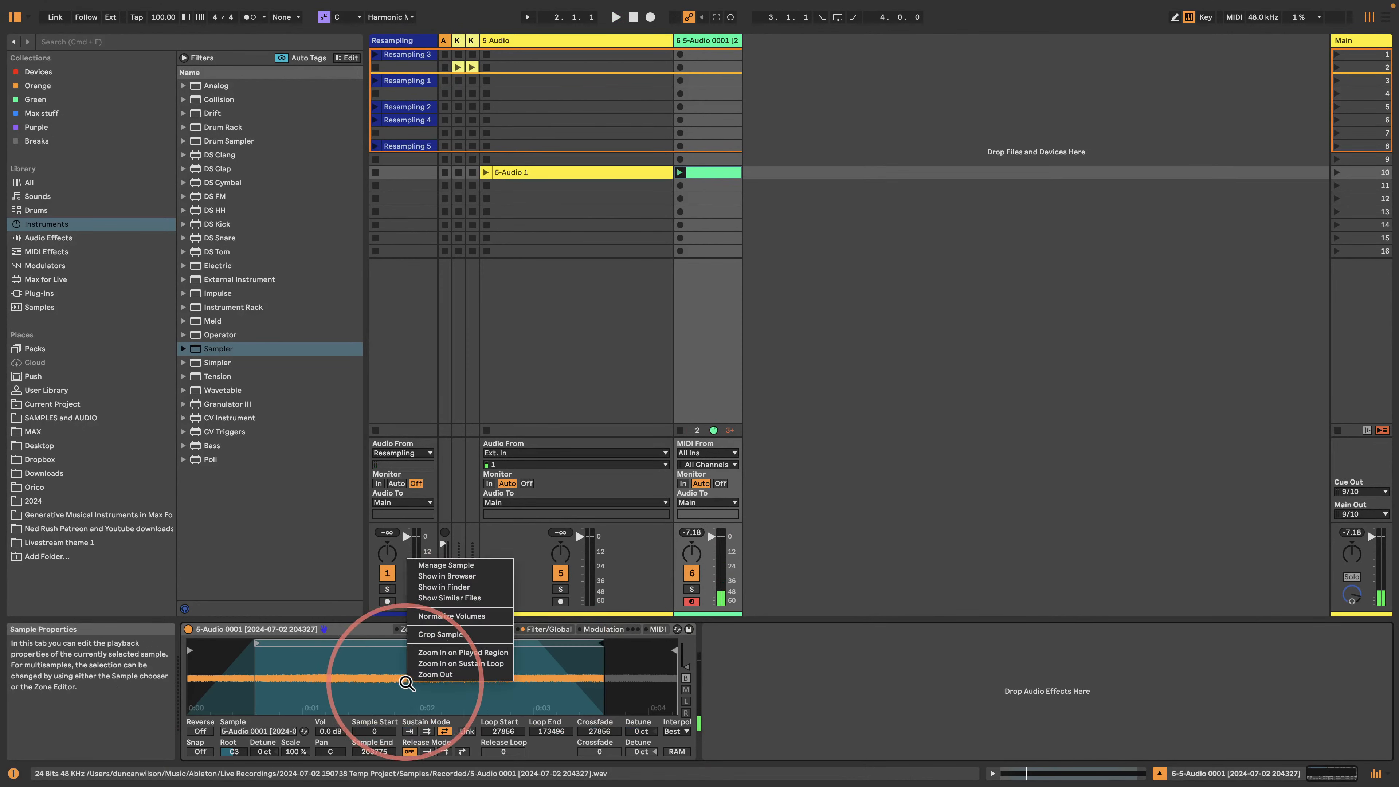
{"action": "left_click", "coordinate": [443, 617]}
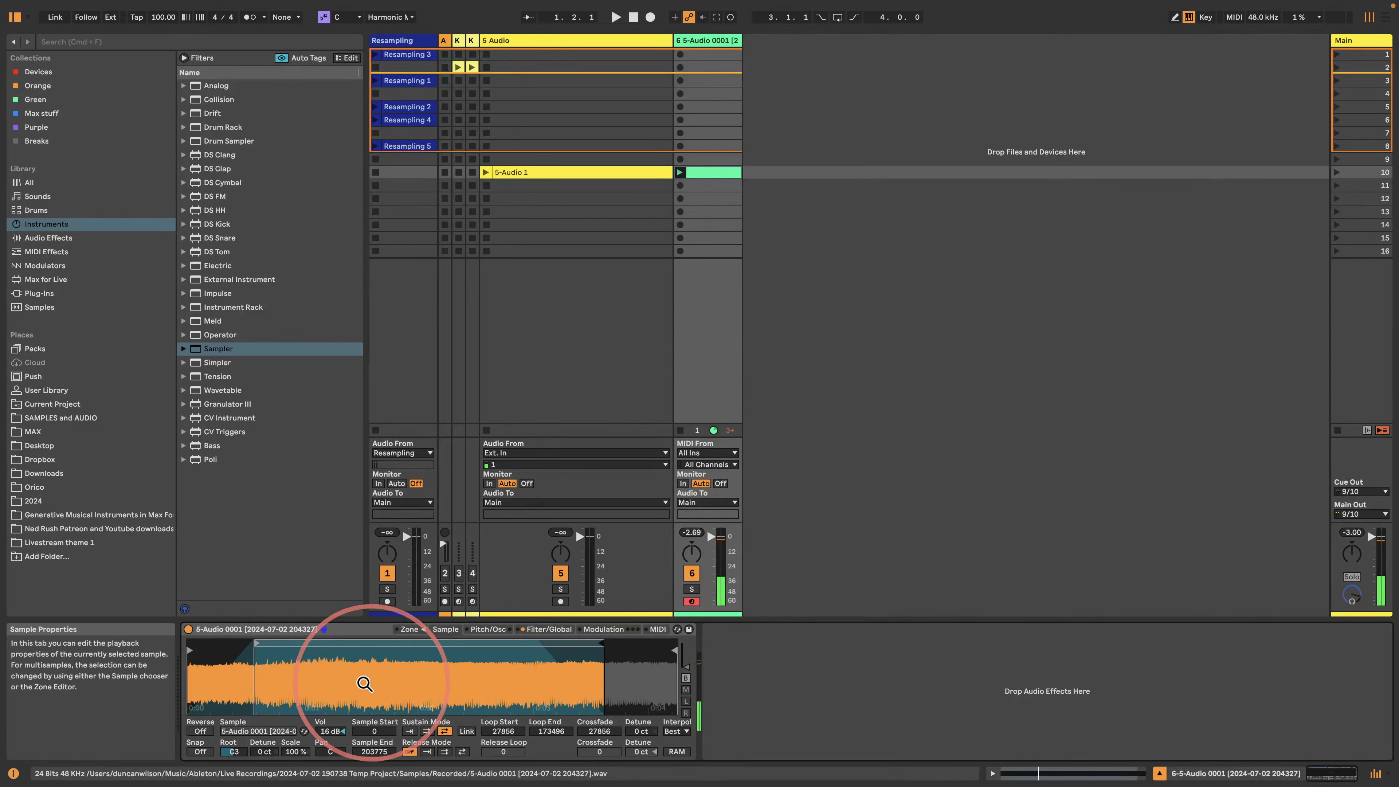
{"action": "mouse_move", "coordinate": [274, 675]}
{"action": "left_mouse_down"}
{"action": "mouse_move", "coordinate": [273, 777]}
{"action": "mouse_move", "coordinate": [275, 623]}
{"action": "left_mouse_up"}
{"action": "key", "text": "space"}
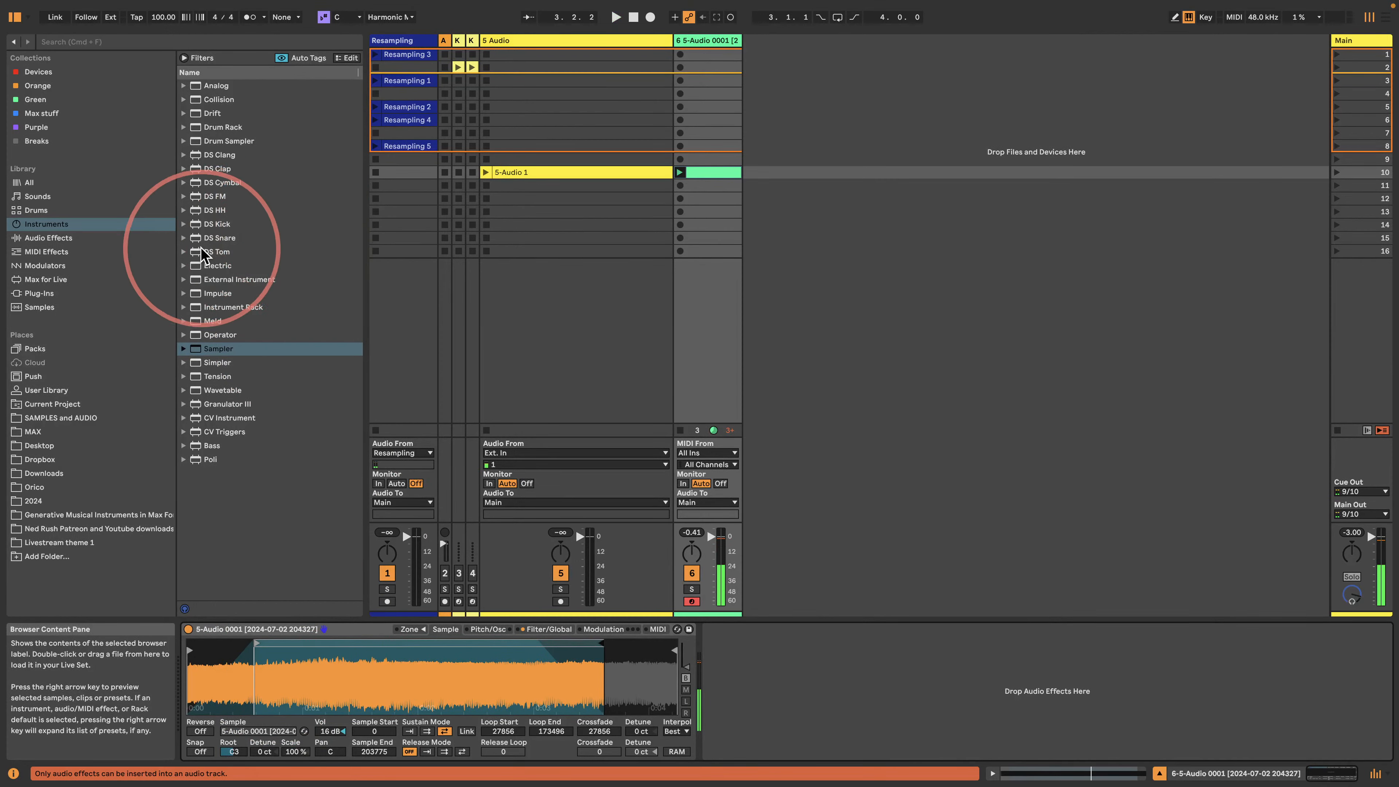
- Add the Auto Shift audio effect after the Sampler
{"action": "left_click", "coordinate": [42, 237]}
{"action": "scroll", "coordinate": [275, 309], "scroll_direction": "up", "scroll_amount": 10}
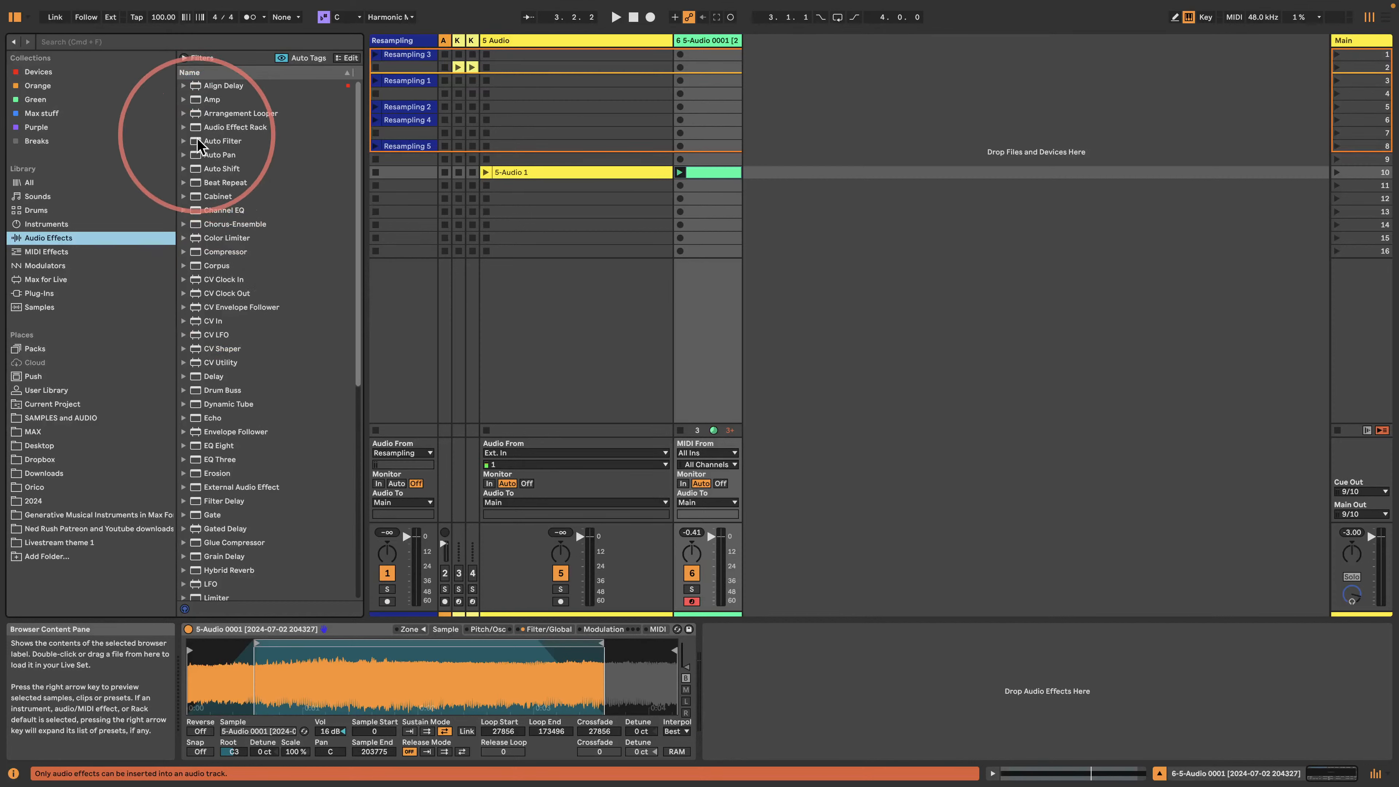
{"action": "left_click_drag", "start_coordinate": [196, 172], "coordinate": [809, 766]}
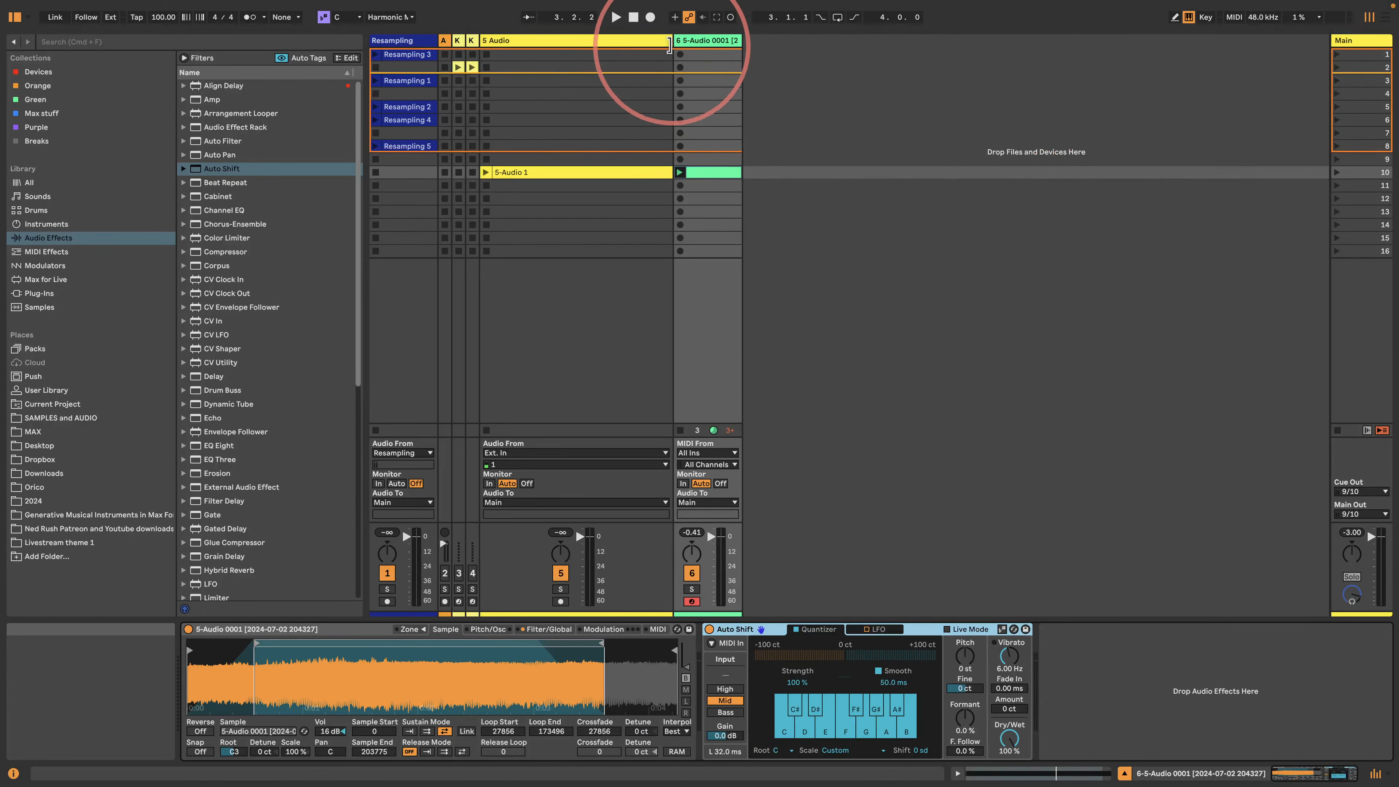
- Narrow the 5 Audio track to its minimum width, then insert a new MIDI track after it and widen it
{"action": "left_click_drag", "start_coordinate": [672, 41], "coordinate": [457, 60]}
{"action": "left_click", "coordinate": [633, 98]}
{"action": "key", "text": "super+shift+t"}
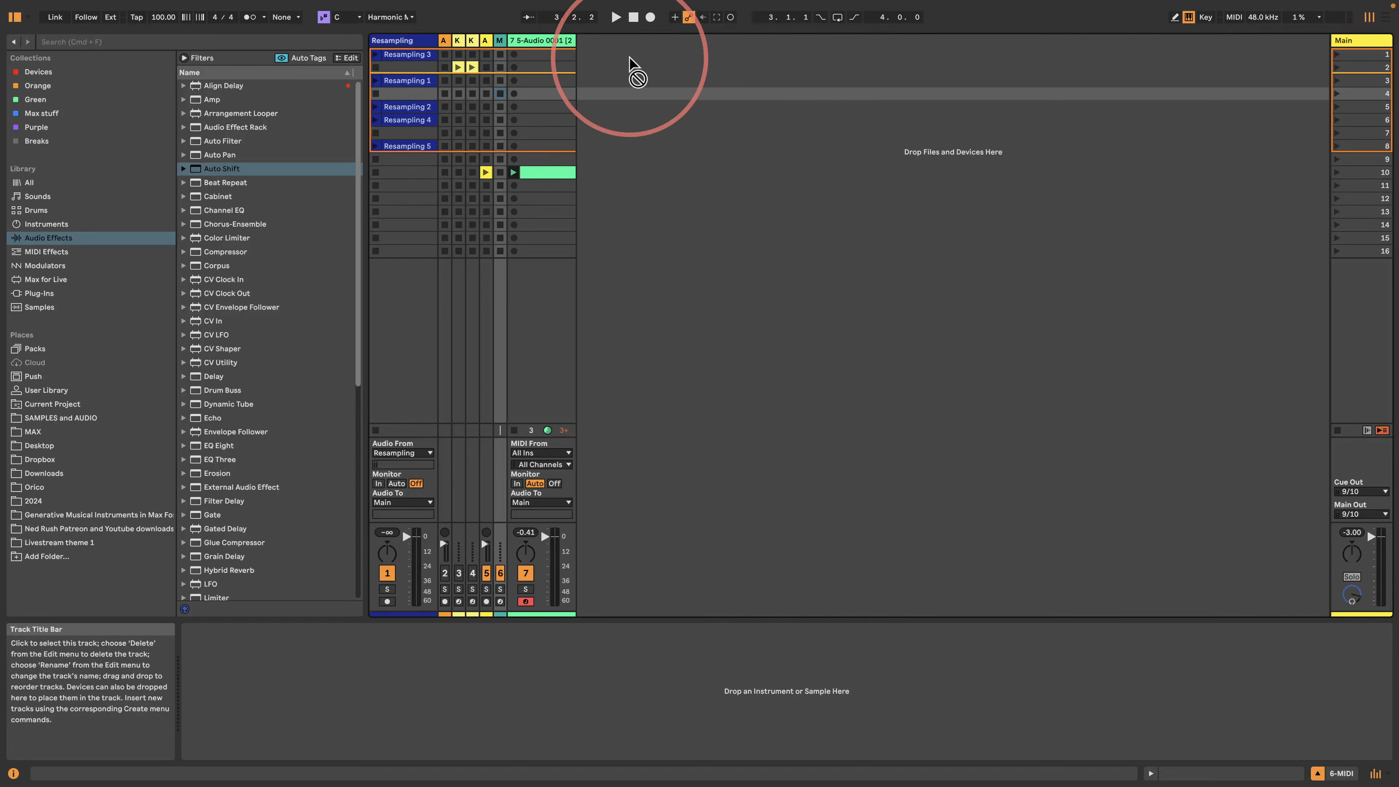
{"action": "double_click", "coordinate": [507, 39]}
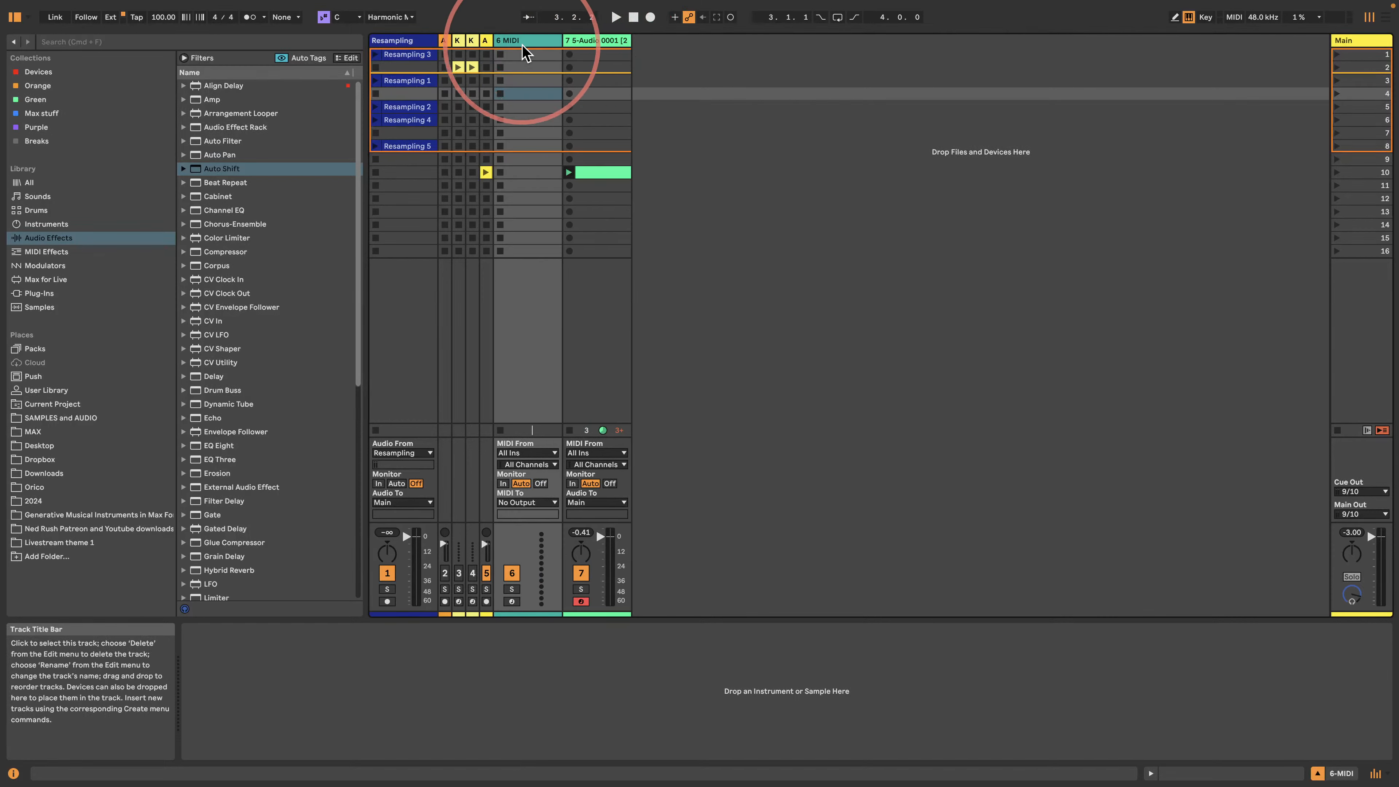
- Move the new MIDI track behind the Sampler track and rename it "Live Keybaord"
{"action": "left_click_drag", "start_coordinate": [518, 43], "coordinate": [697, 44]}
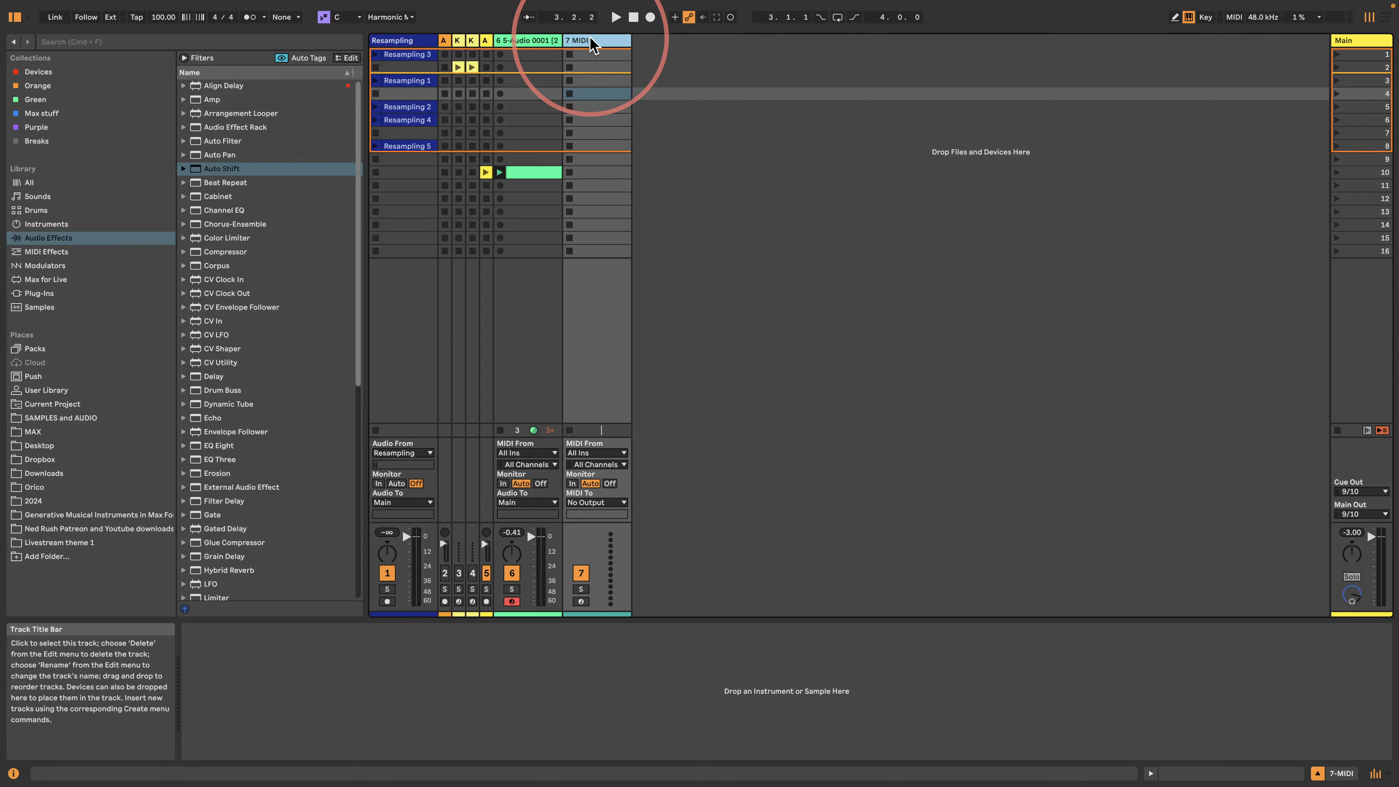
{"action": "key", "text": "super+r"}
{"action": "key", "text": "Return"}
- Enable Auto Shift's MIDI input with the Live Keybaord track as its source, and set that track's monitoring to In during playback
{"action": "left_click", "coordinate": [518, 40]}
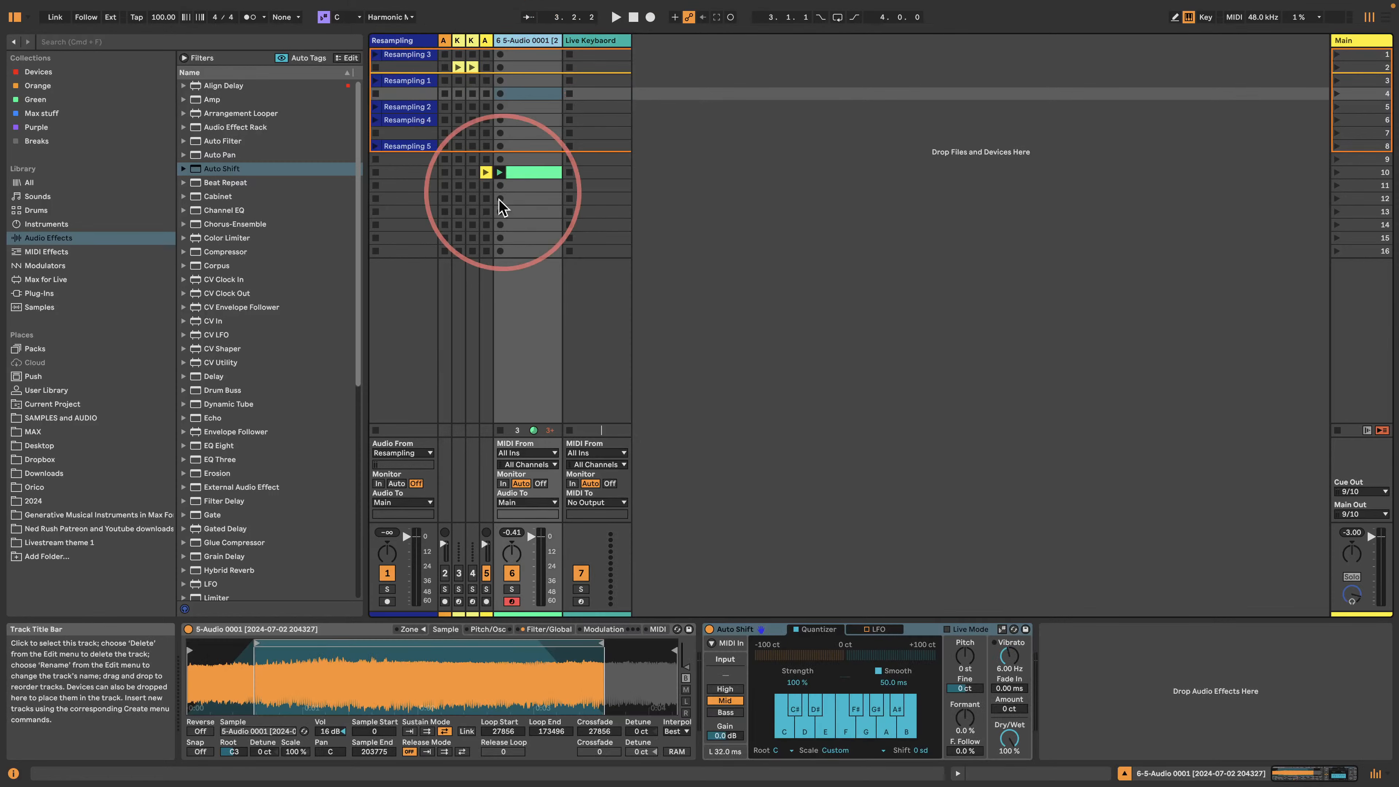
{"action": "left_click", "coordinate": [499, 172]}
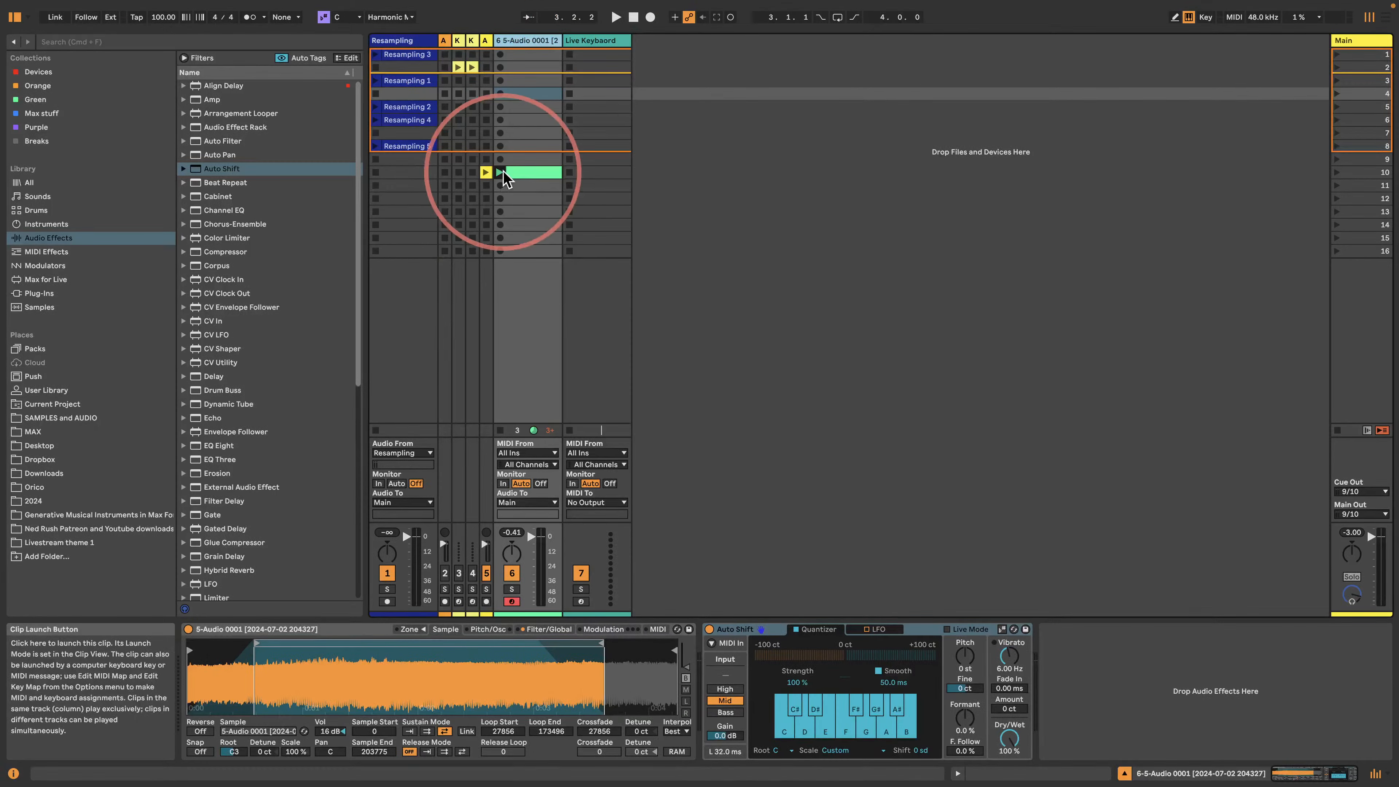
{"action": "left_click", "coordinate": [711, 643]}
{"action": "left_click", "coordinate": [772, 643]}
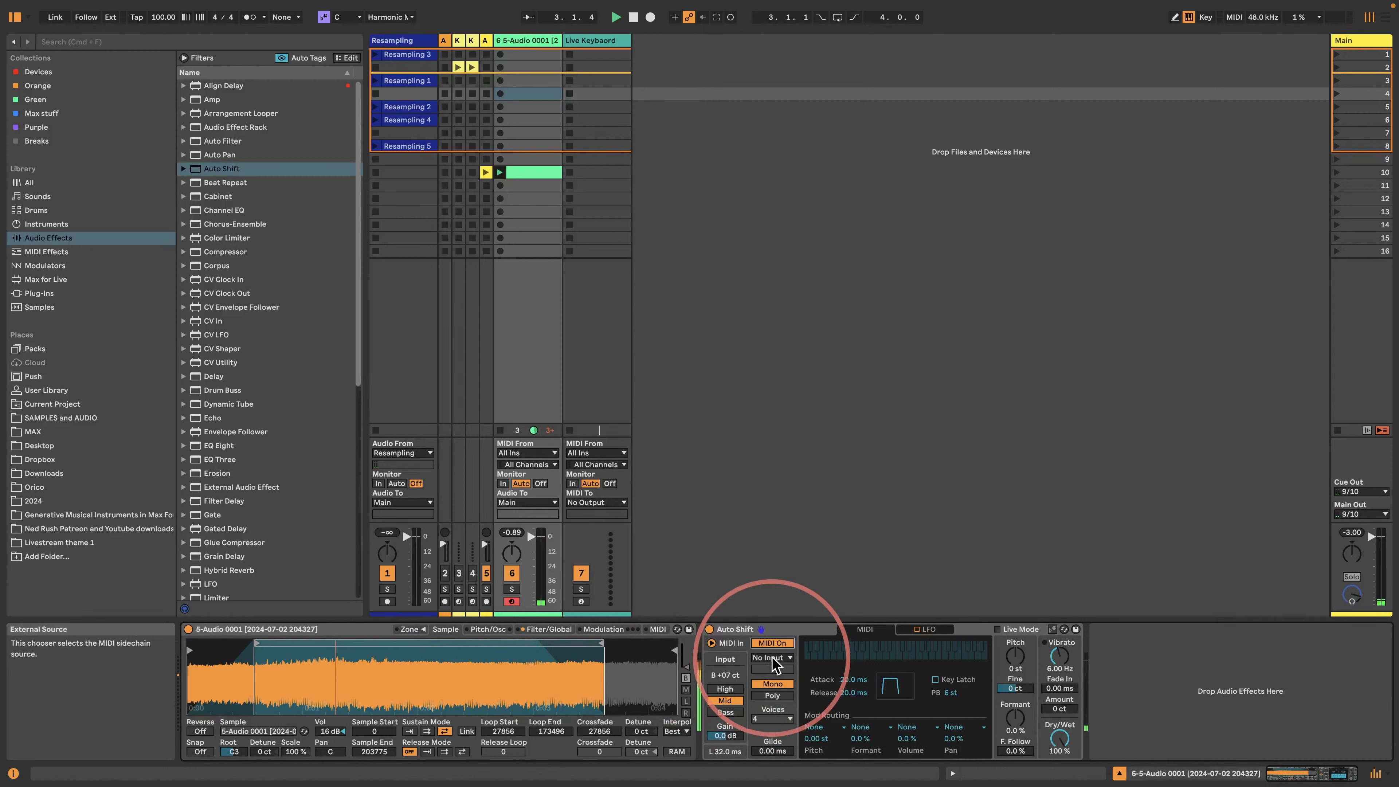
{"action": "left_click", "coordinate": [773, 658]}
{"action": "left_click", "coordinate": [770, 711]}
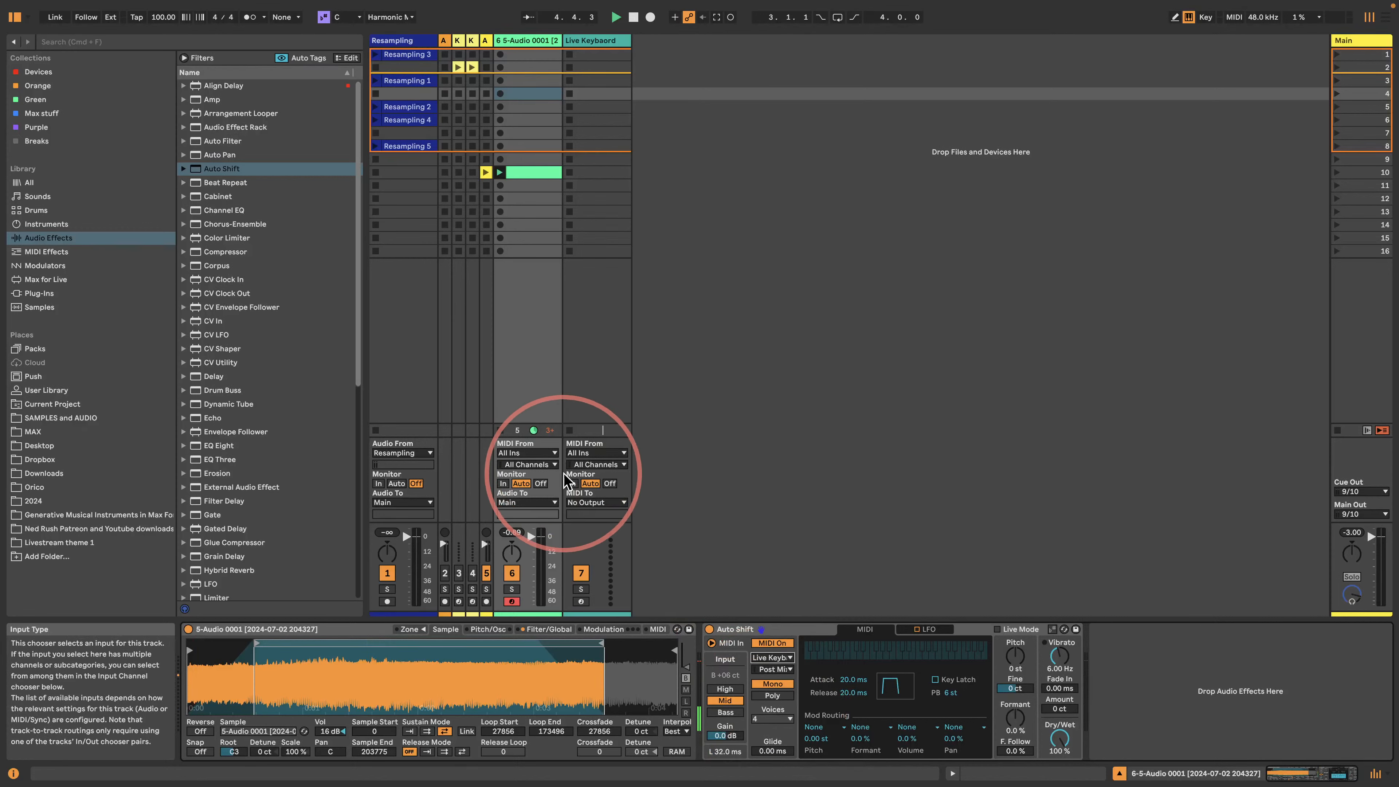
{"action": "left_click", "coordinate": [572, 483]}
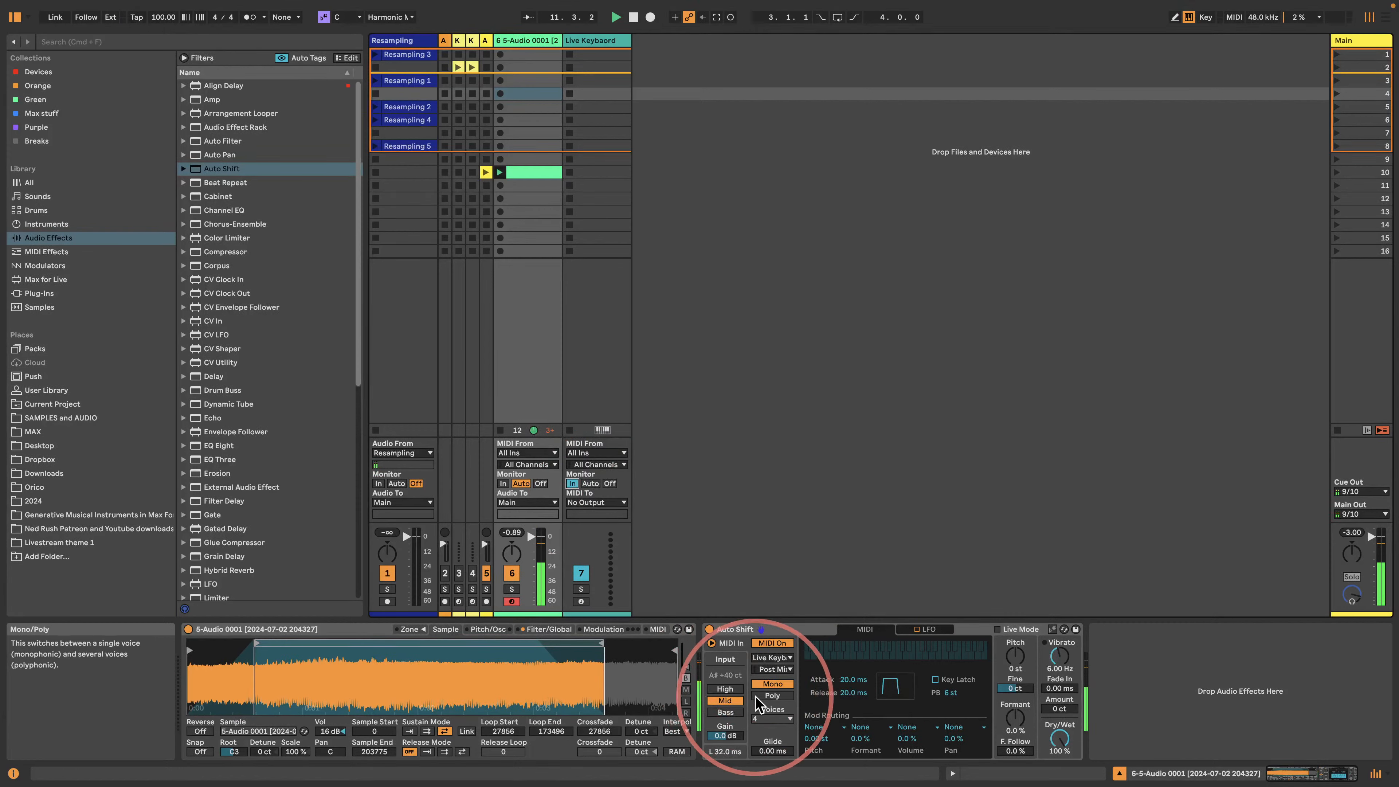
- Switch Auto Shift to Poly mode with 8 voices
{"action": "left_click", "coordinate": [772, 695]}
{"action": "left_click", "coordinate": [771, 718]}
{"action": "left_click", "coordinate": [764, 752]}
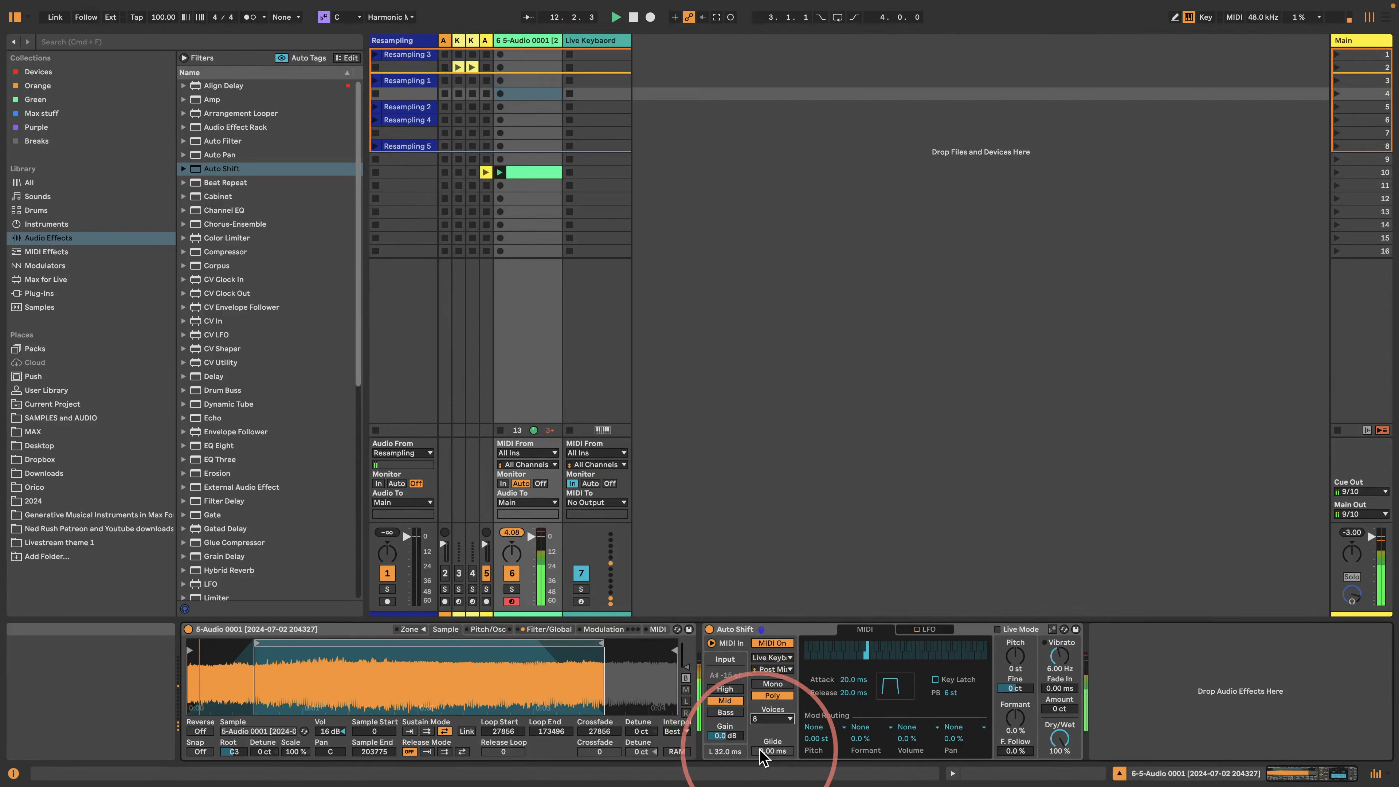
- Set Auto Shift's MIDI envelope to an attack of 1.00 s and a release of 5.00 s
{"action": "left_click", "coordinate": [778, 634]}
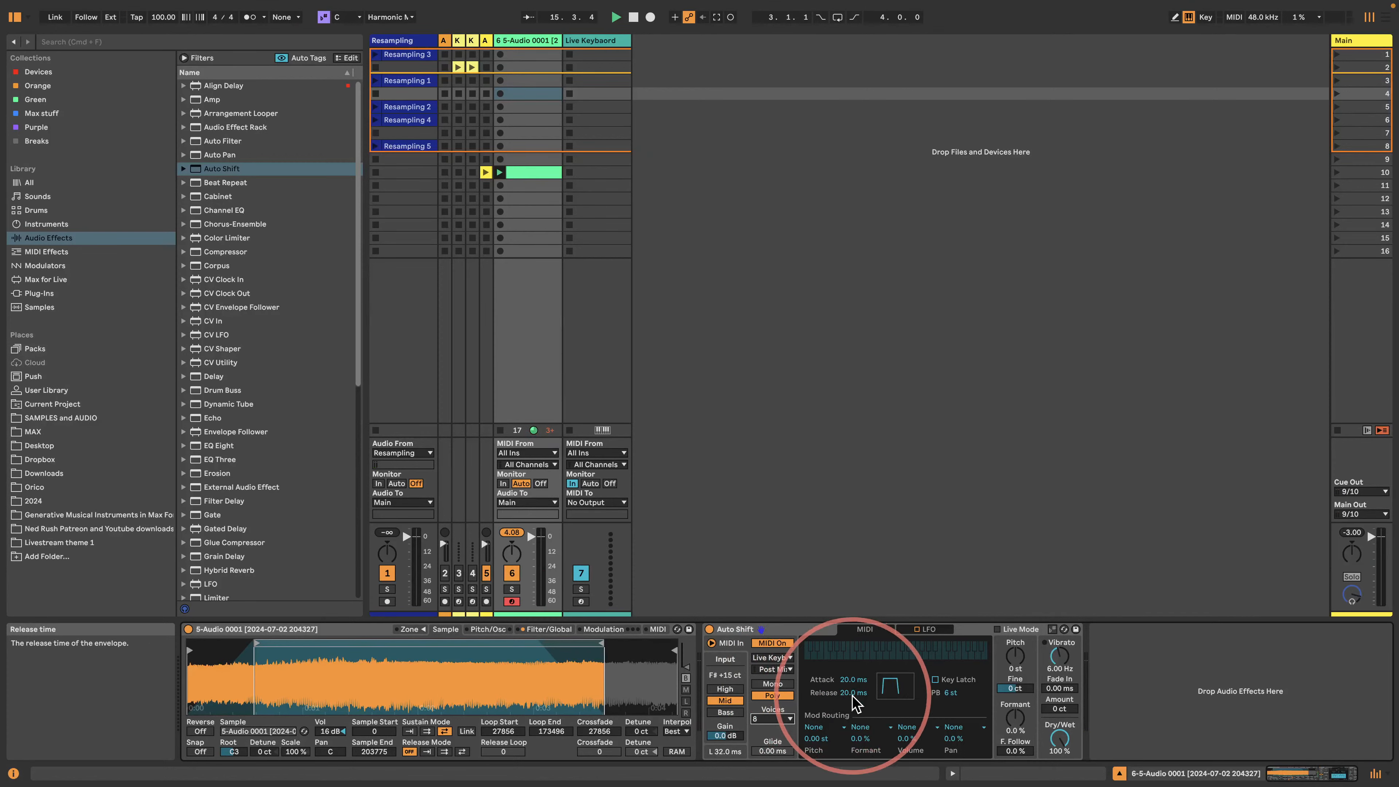
{"action": "left_click_drag", "start_coordinate": [853, 679], "coordinate": [852, 639]}
{"action": "left_click_drag", "start_coordinate": [852, 692], "coordinate": [852, 650]}
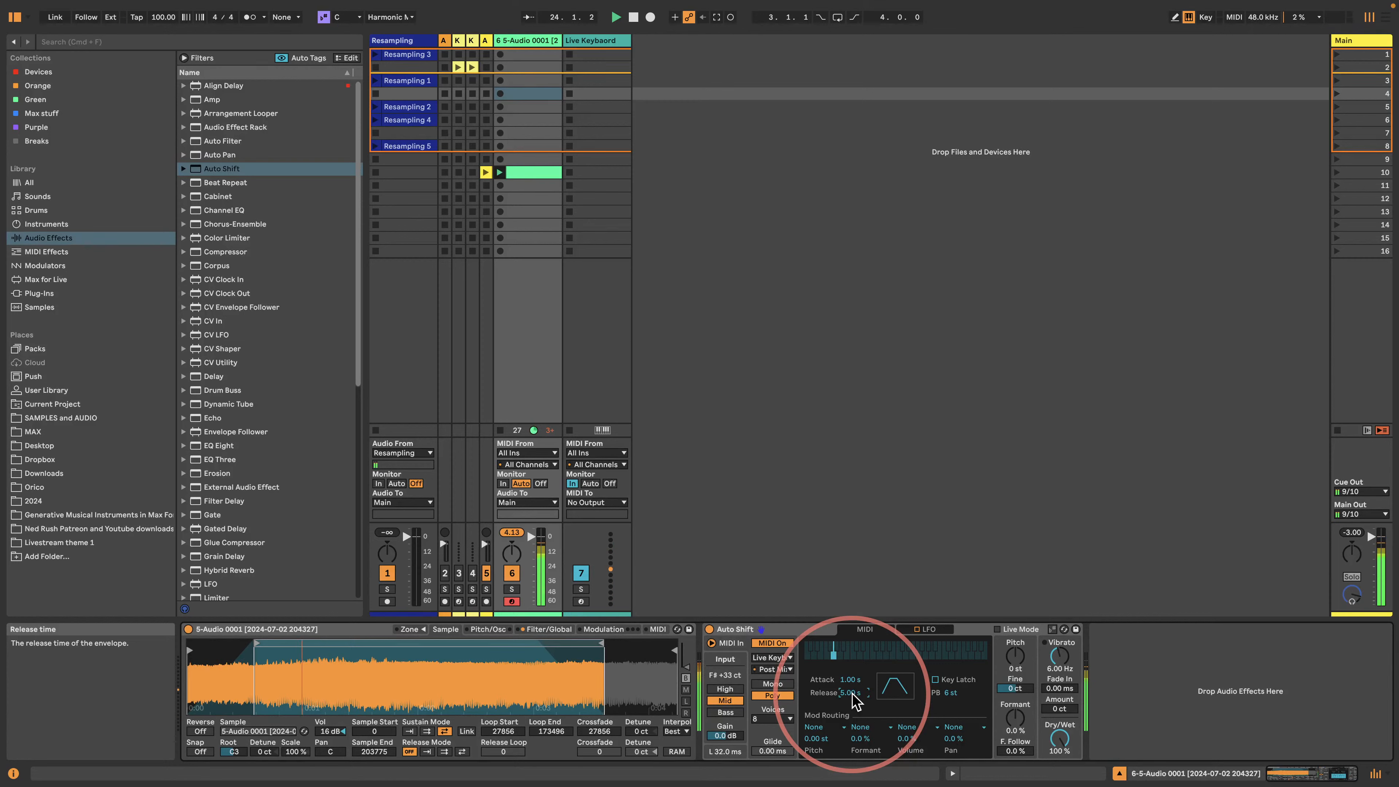
- Set Auto Shift's input pitch range to High and lower the Sampler track's volume slightly
{"action": "left_click", "coordinate": [716, 689]}
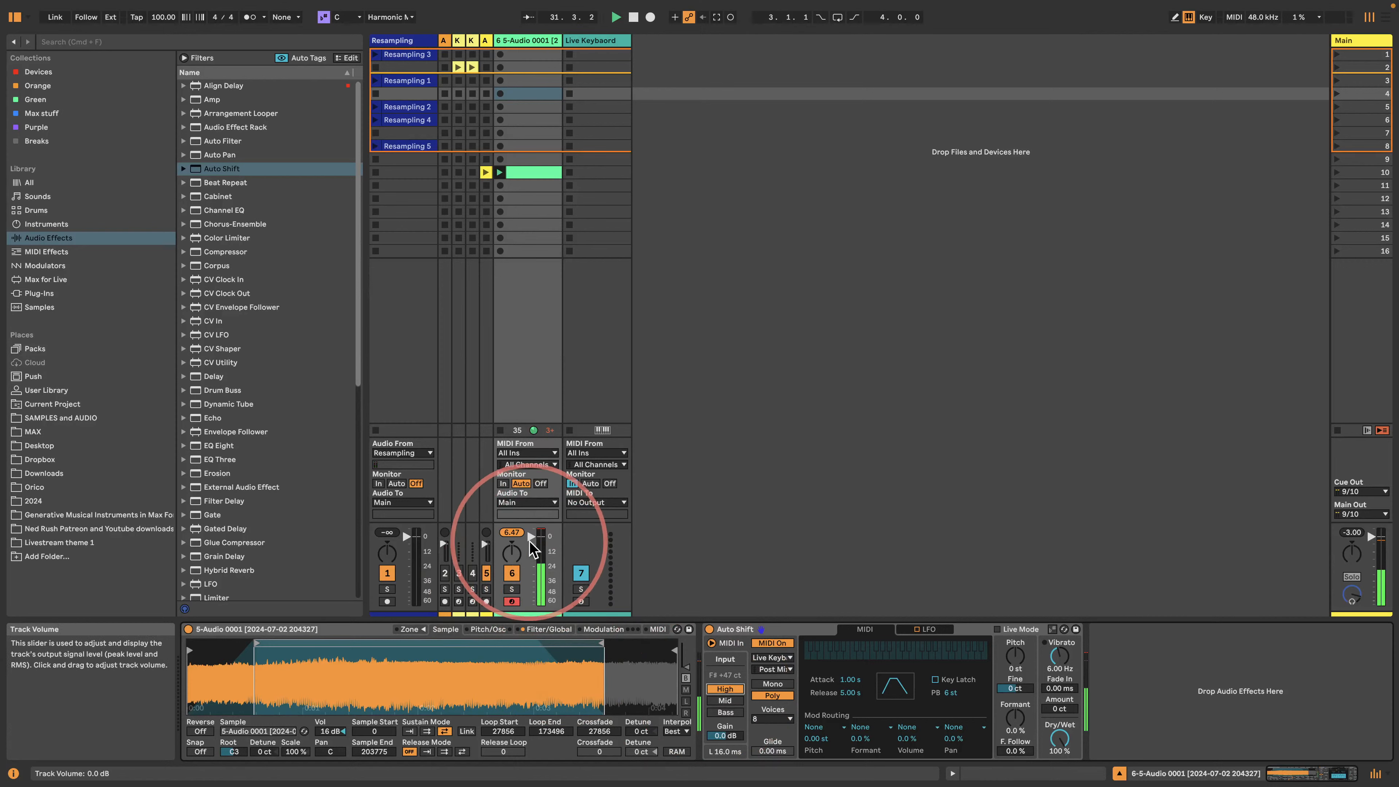
{"action": "left_click_drag", "start_coordinate": [526, 543], "coordinate": [531, 551]}
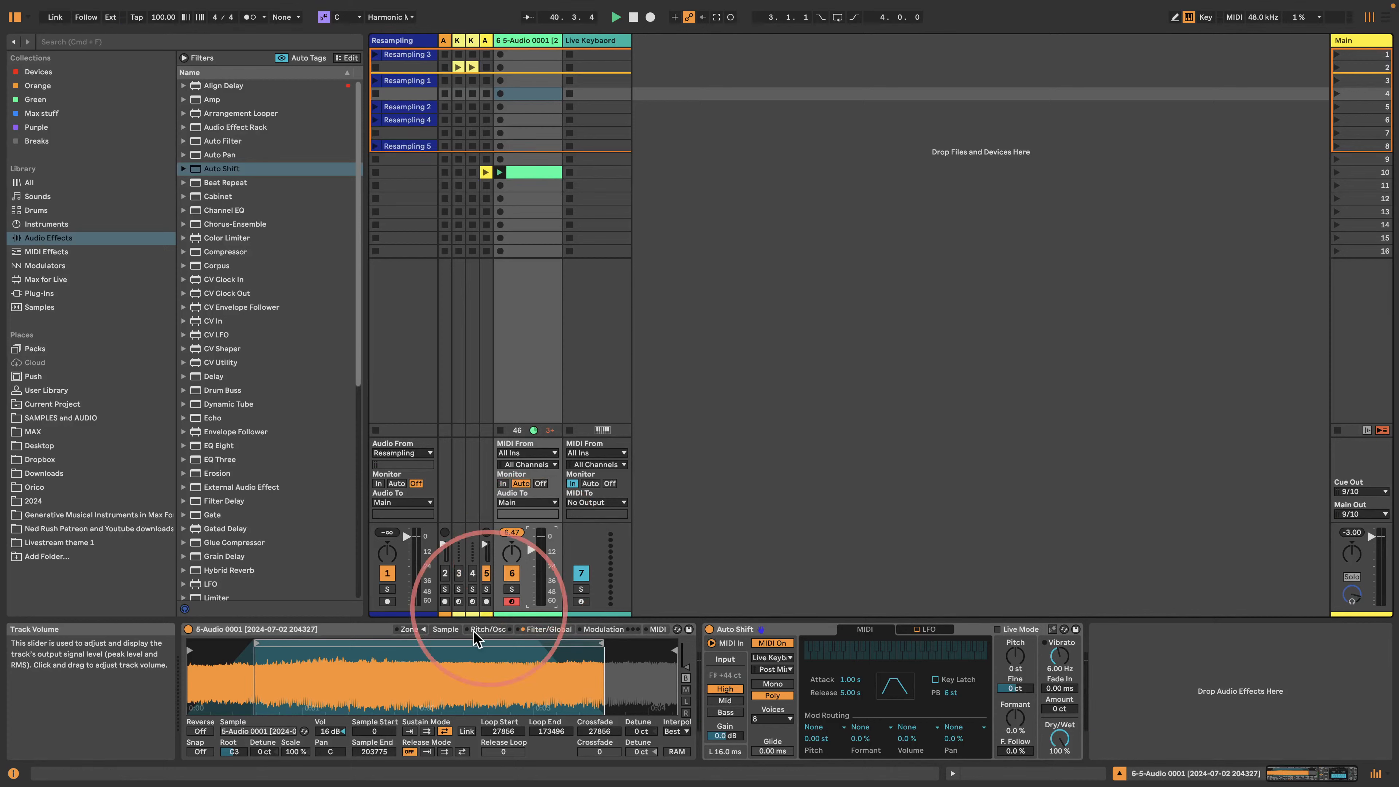
{"action": "mouse_move", "coordinate": [415, 674]}
{"action": "left_mouse_down"}
{"action": "mouse_move", "coordinate": [415, 727]}
{"action": "mouse_move", "coordinate": [410, 686]}
{"action": "mouse_move", "coordinate": [397, 703]}
{"action": "mouse_move", "coordinate": [414, 677]}
{"action": "left_mouse_up"}
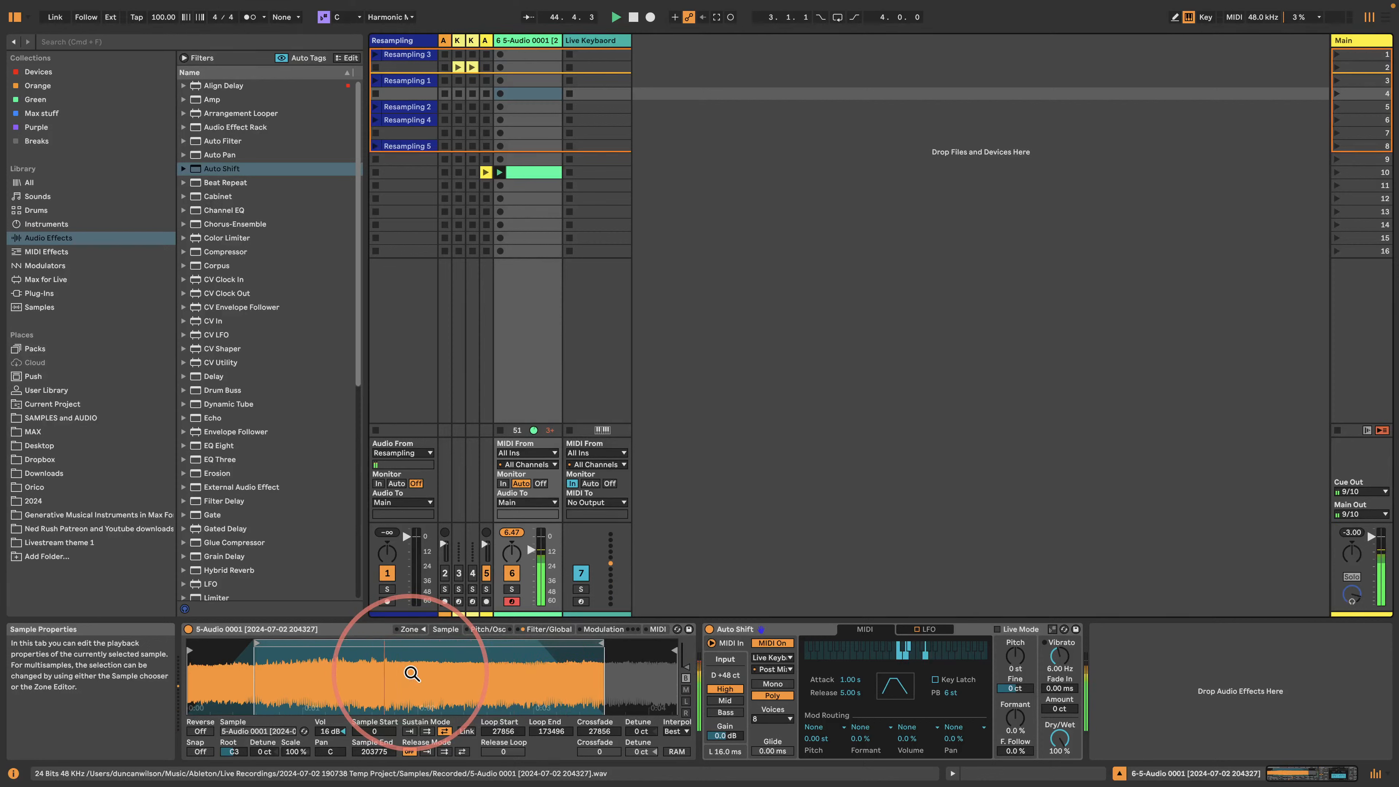
- Switch Auto Shift to Mono mode and raise its glide time to about 170 ms
{"action": "left_click", "coordinate": [773, 683]}
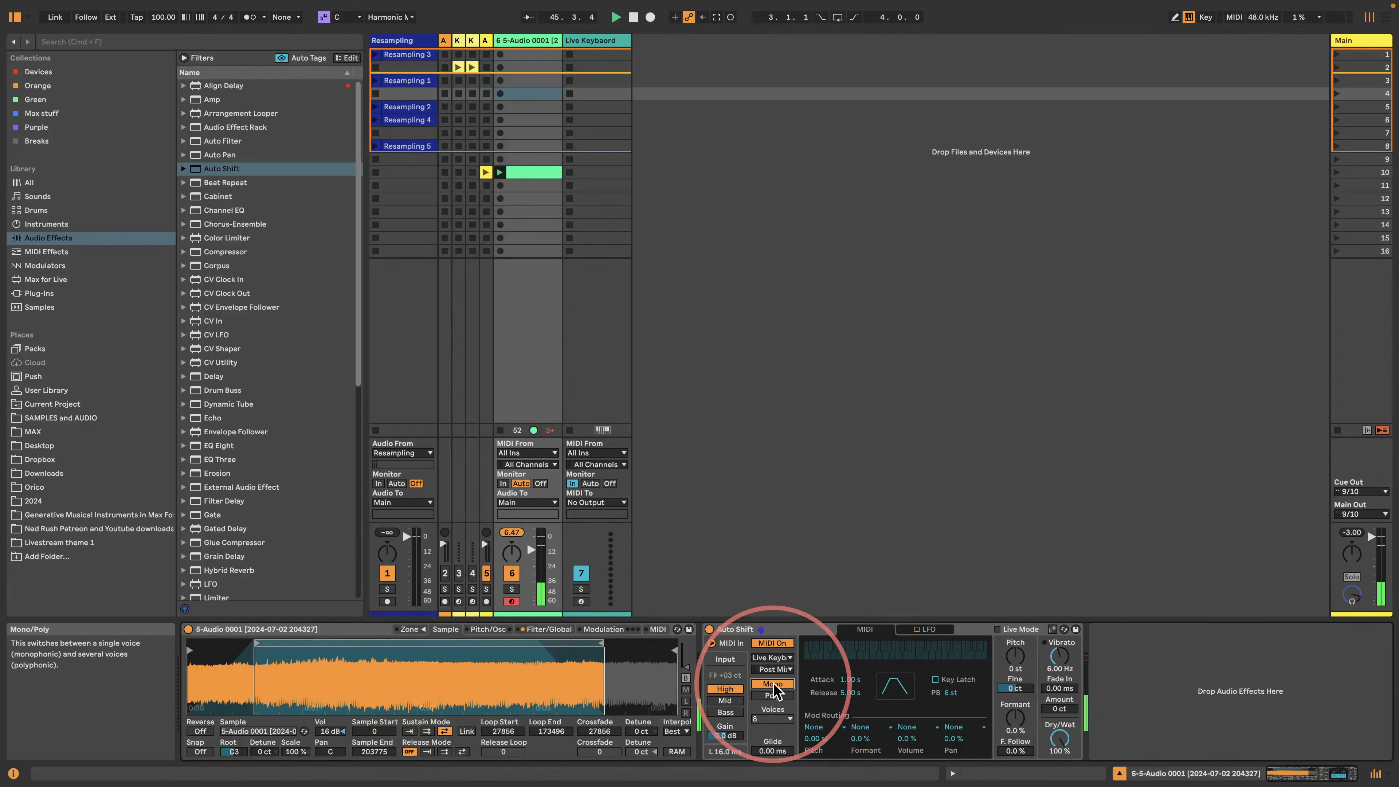
{"action": "left_click_drag", "start_coordinate": [772, 750], "coordinate": [775, 756]}
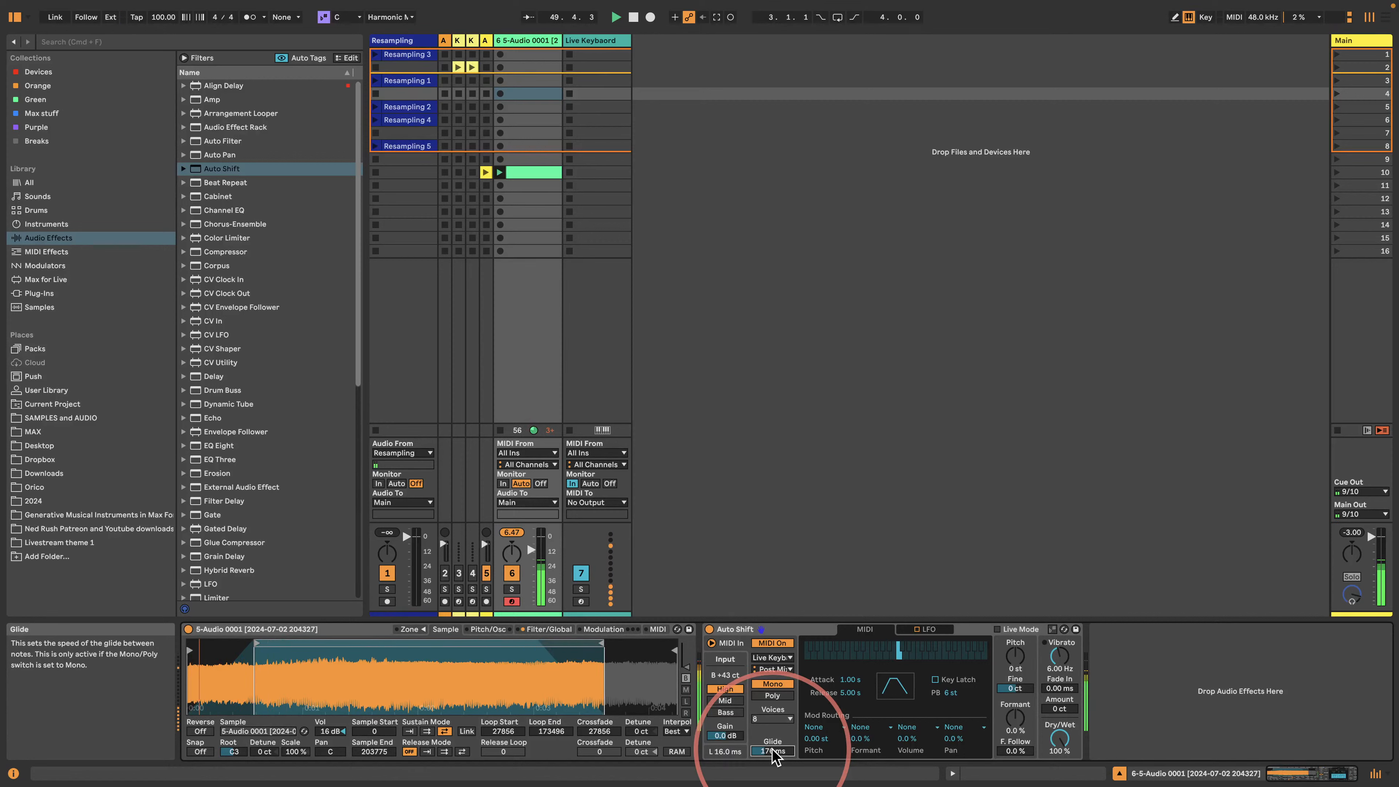
- Set Auto Shift's glide to 176 ms and turn on its LFO with 100% formant modulation
{"action": "left_click_drag", "start_coordinate": [773, 754], "coordinate": [773, 751]}
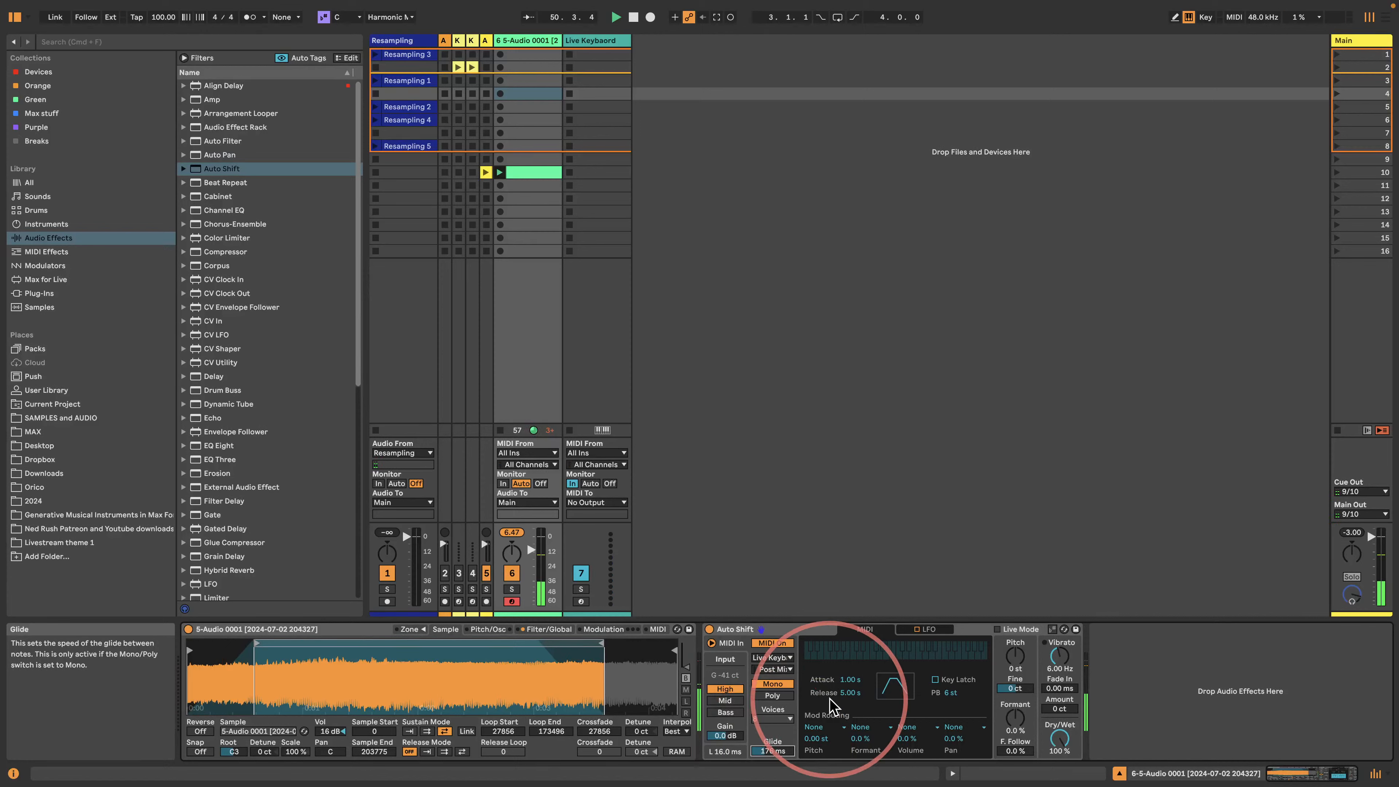
{"action": "left_click", "coordinate": [913, 633]}
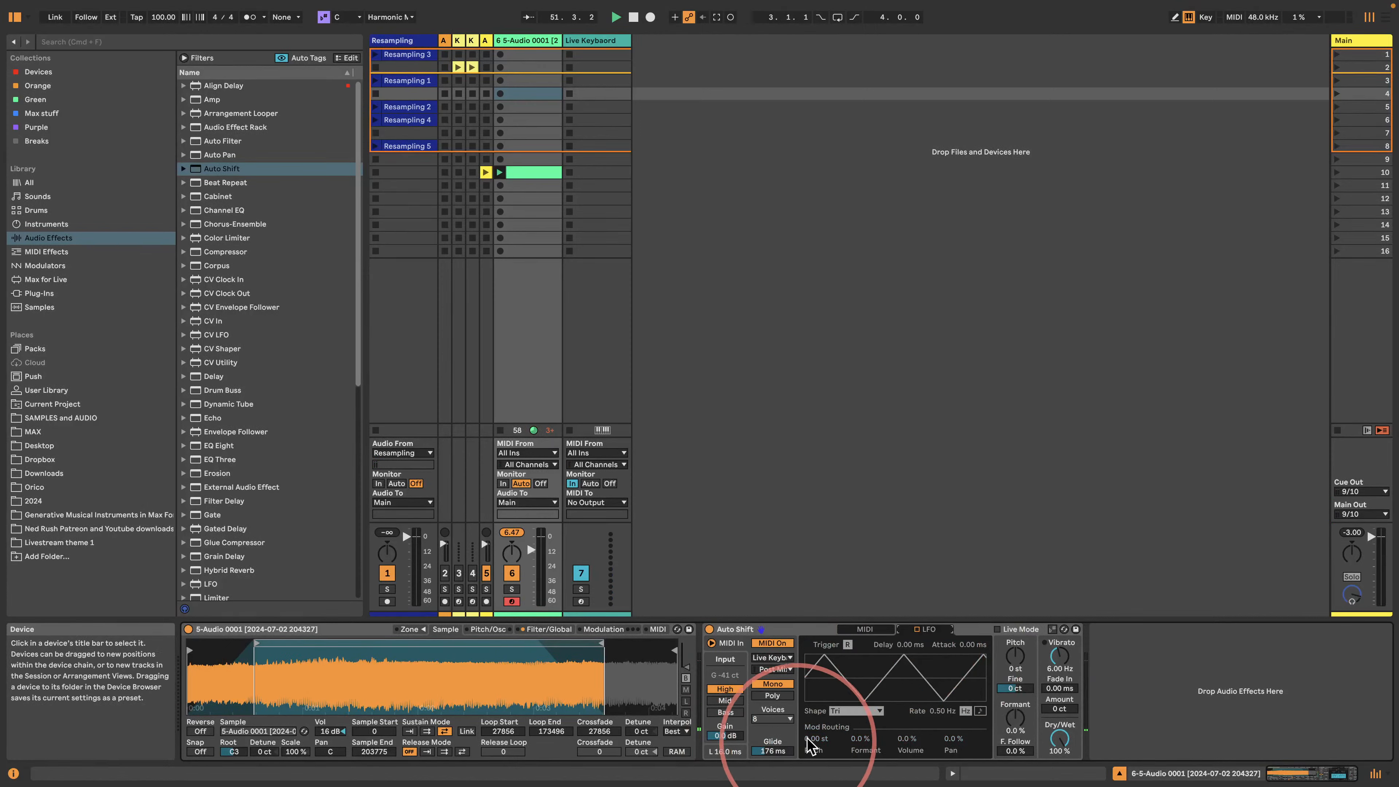
{"action": "left_click", "coordinate": [917, 630]}
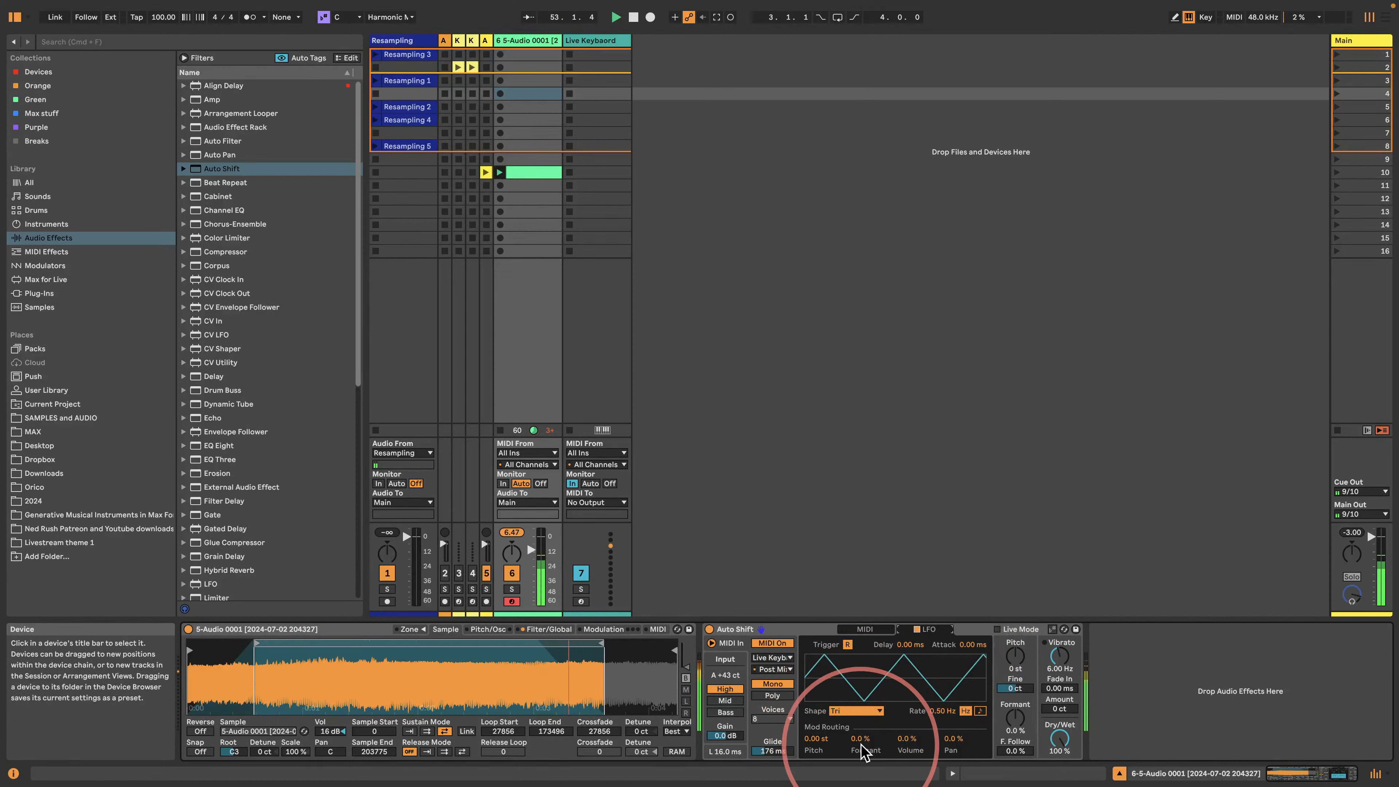
{"action": "left_click_drag", "start_coordinate": [861, 738], "coordinate": [860, 689]}
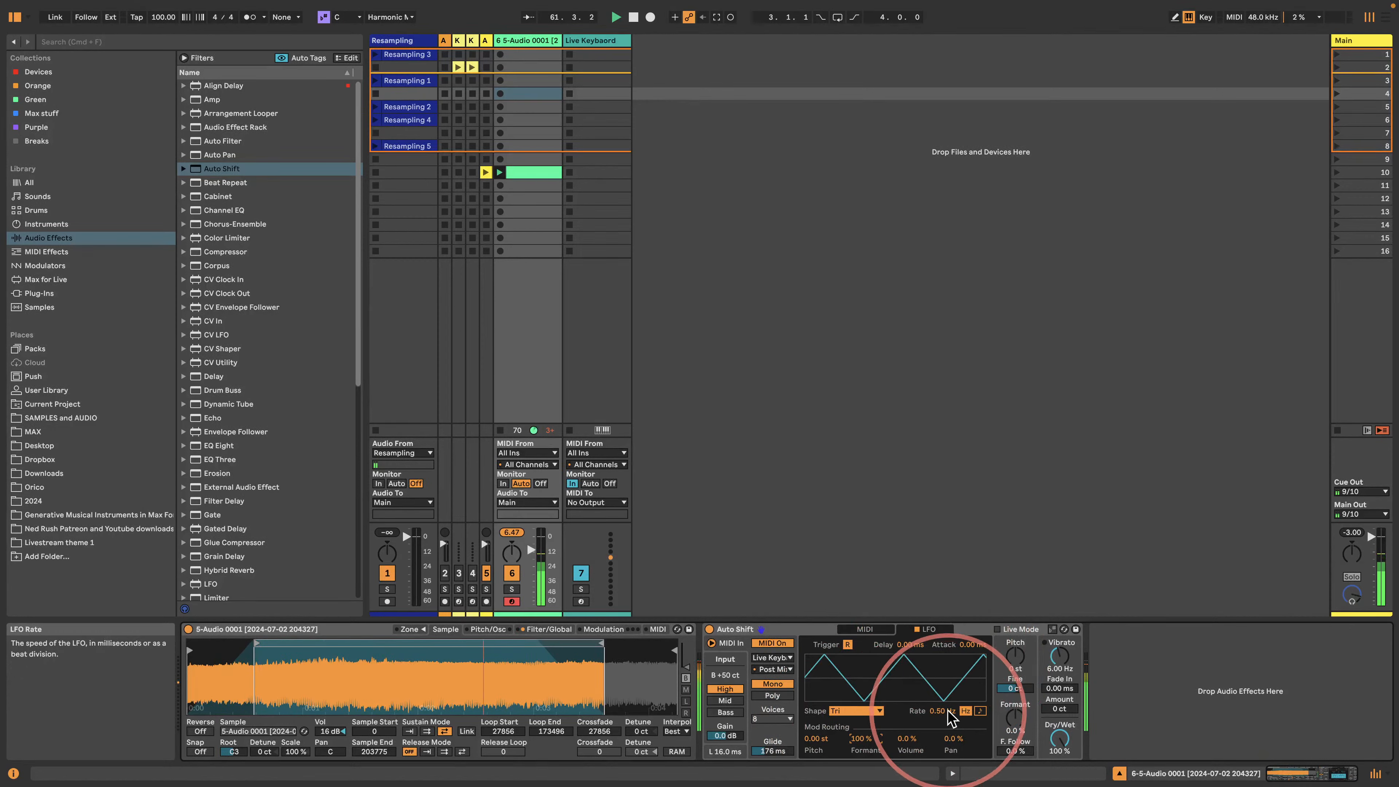
- Try Auto Shift's LFO at 6.10 Hz, switch the device to Poly mode, and slow the LFO rate to 0.03 Hz
{"action": "left_click_drag", "start_coordinate": [943, 710], "coordinate": [945, 651]}
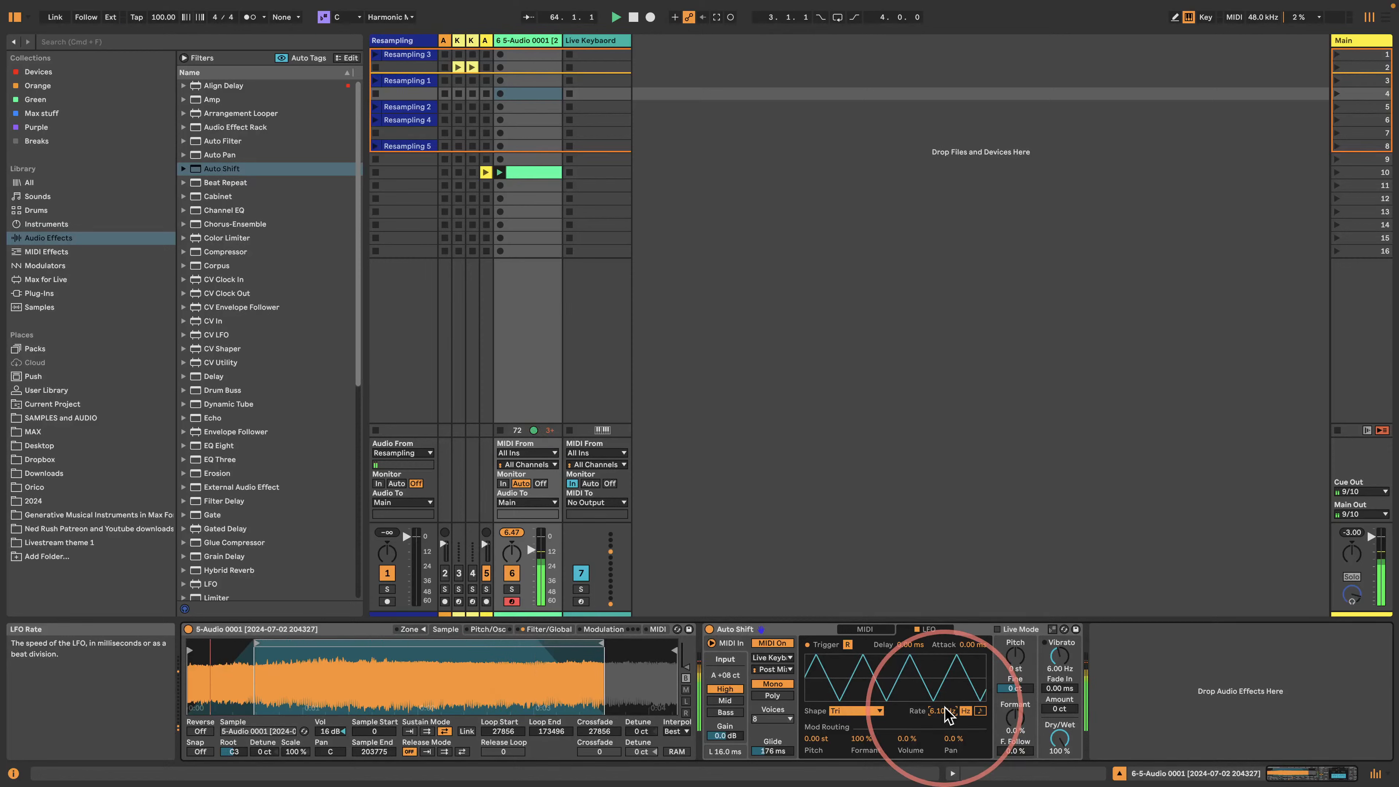
{"action": "left_click", "coordinate": [776, 695]}
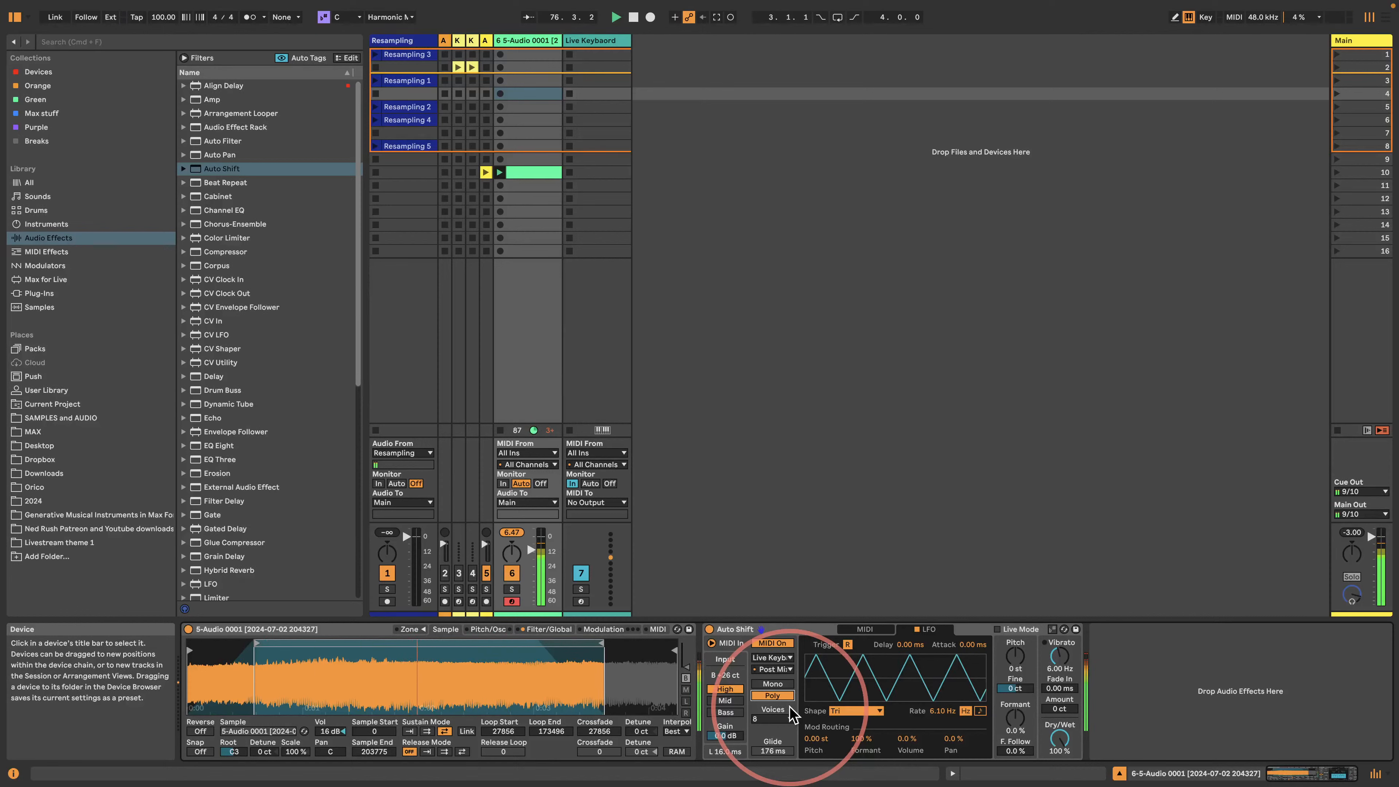
{"action": "left_click_drag", "start_coordinate": [941, 711], "coordinate": [939, 713]}
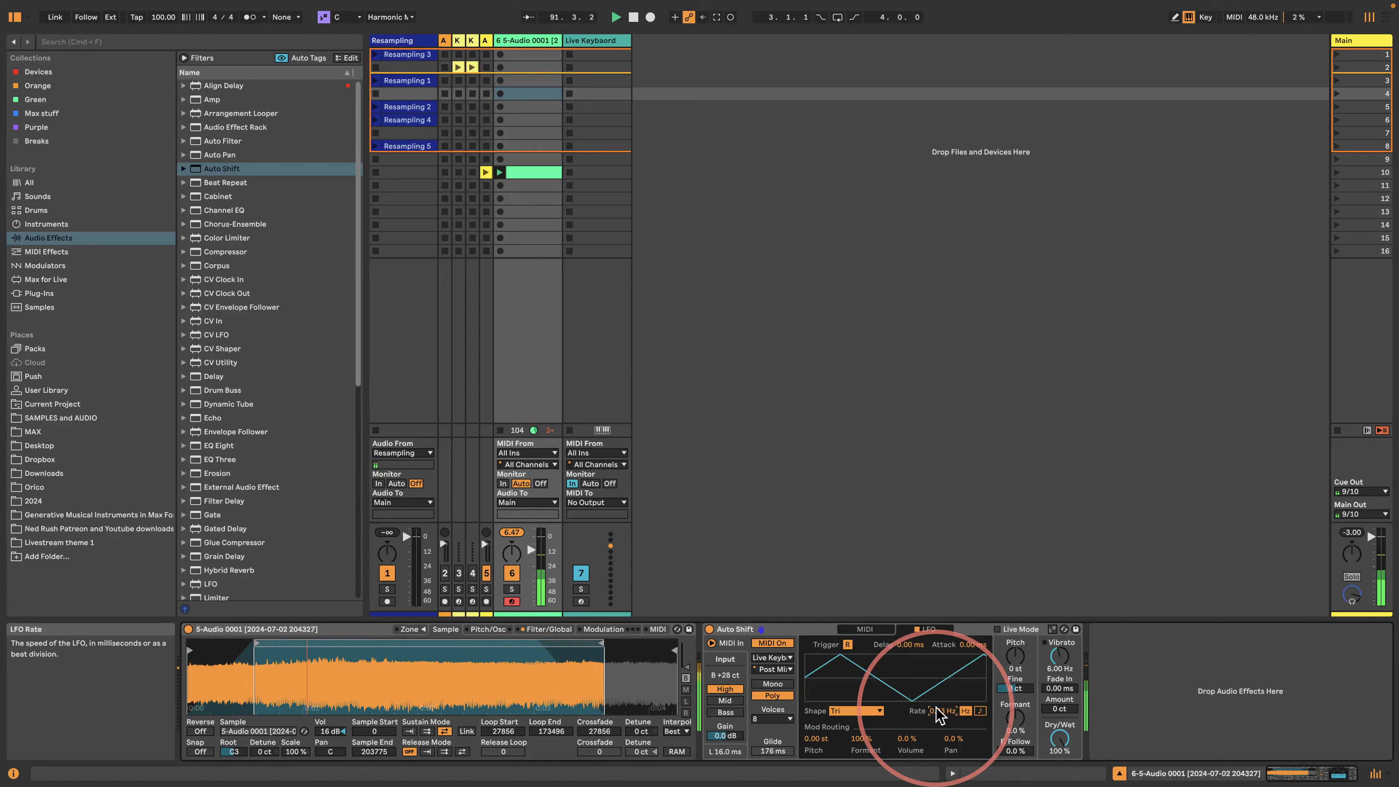
- Arm the Resampling and Live Keyboard tracks and record into the Resampling track's scene 10 slot
{"action": "left_click", "coordinate": [387, 601]}
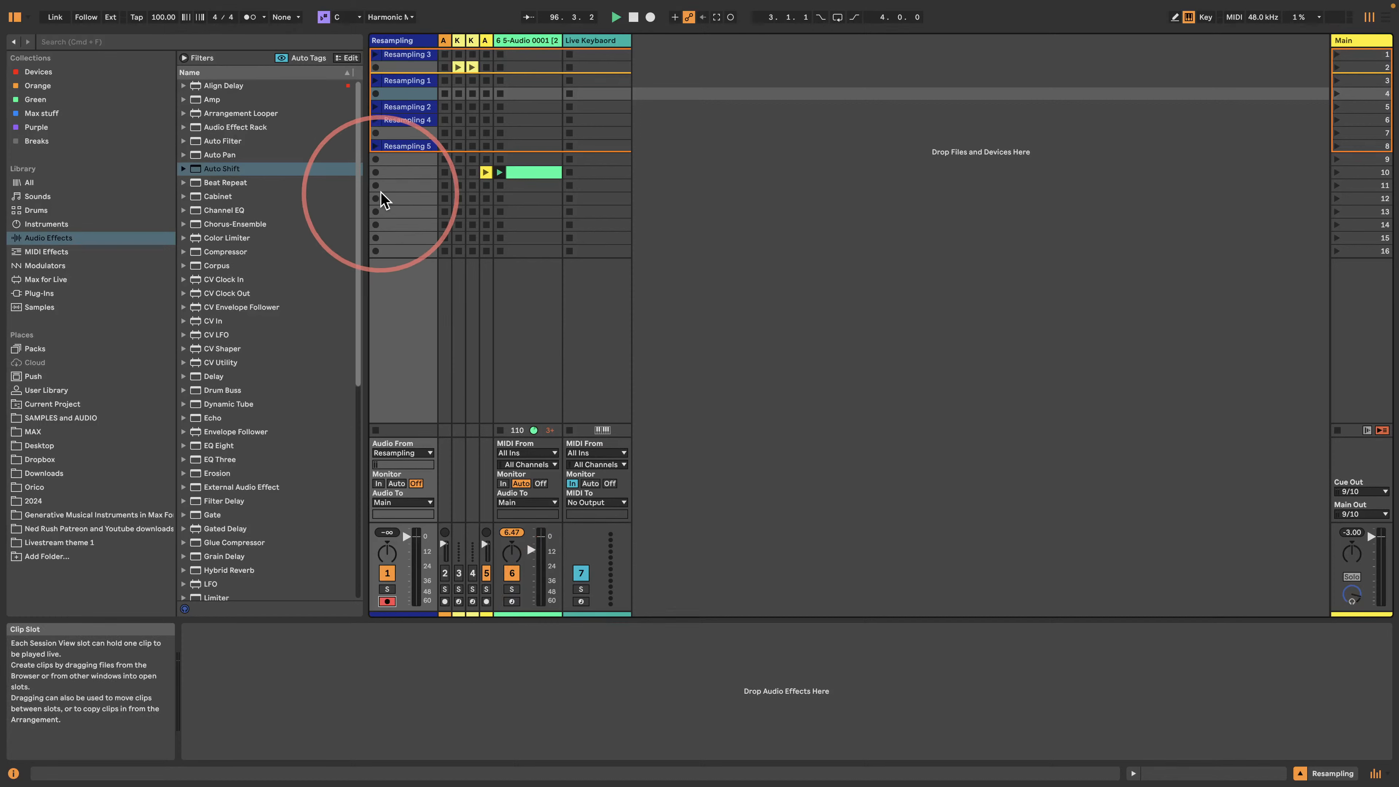
{"action": "left_click", "coordinate": [375, 172]}
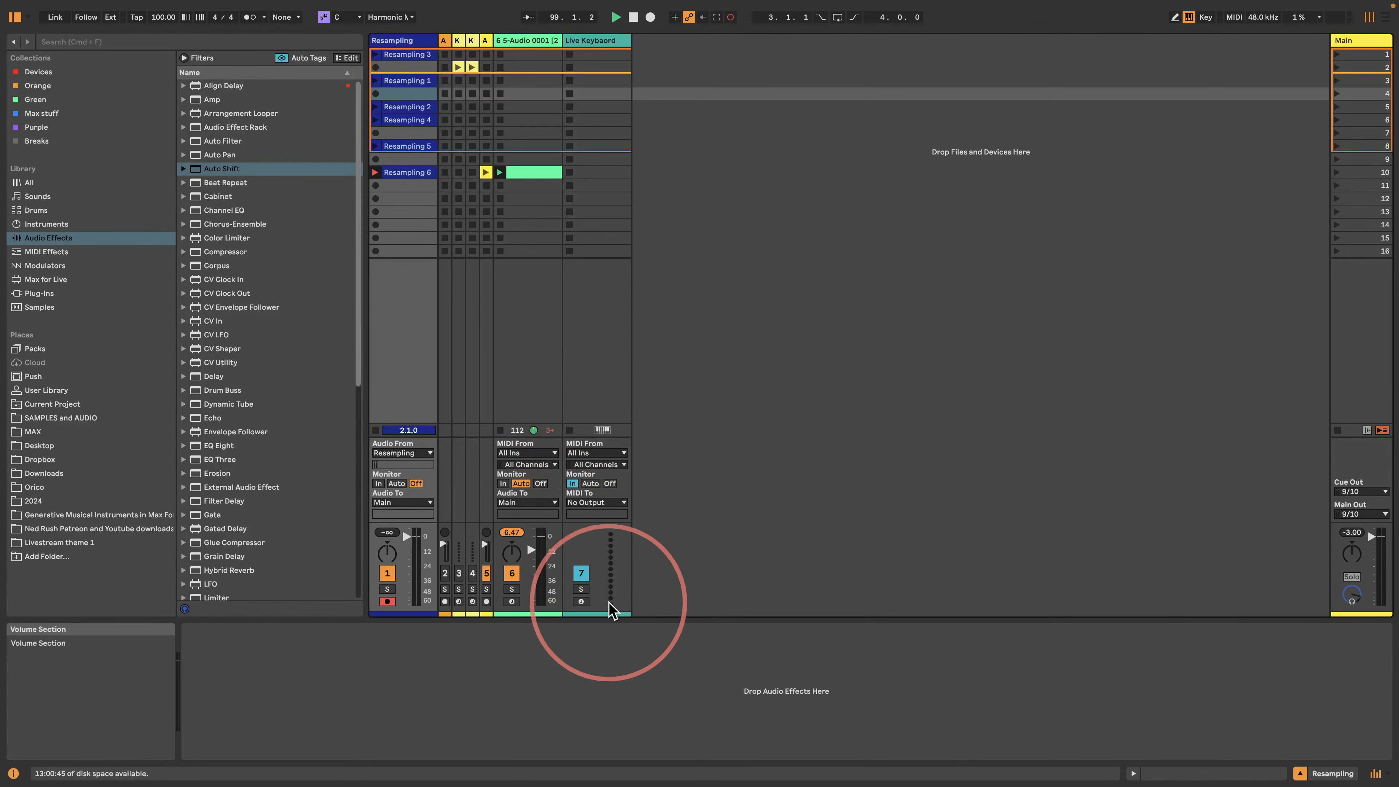
{"action": "left_click", "coordinate": [579, 601]}
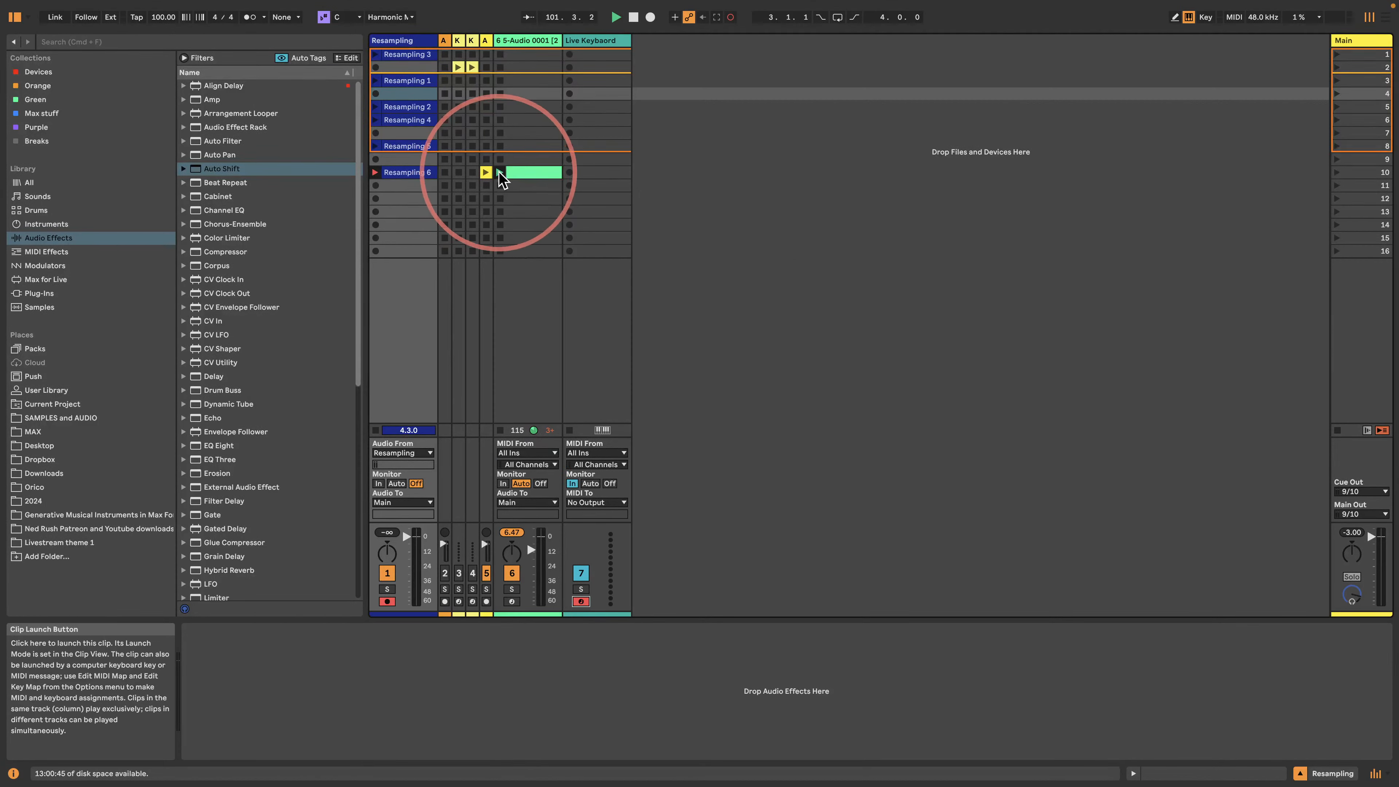
- Create a MIDI clip in scene 10 of the Live Keyboard track with a C4 note lasting the whole bar
{"action": "left_click", "coordinate": [588, 174]}
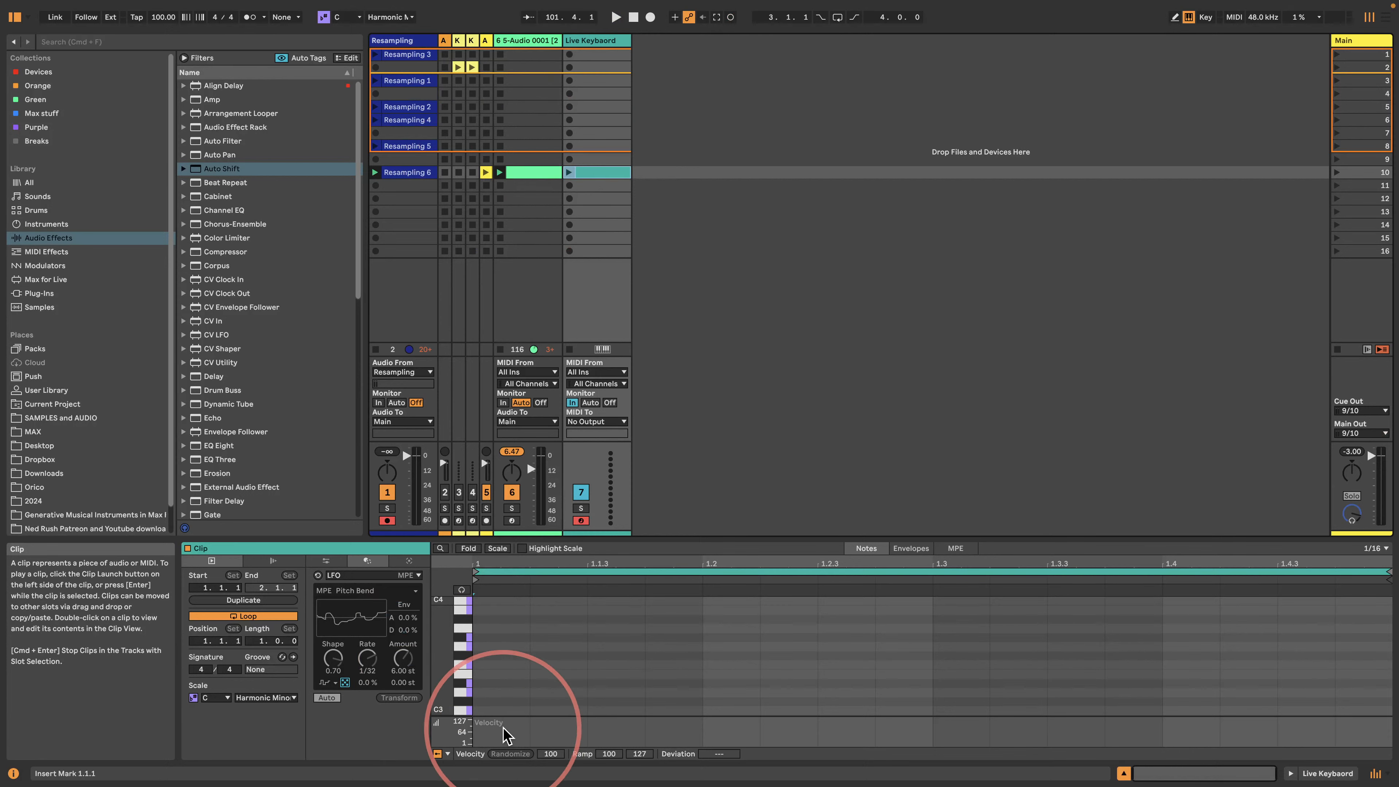
{"action": "left_click_drag", "start_coordinate": [444, 614], "coordinate": [444, 687]}
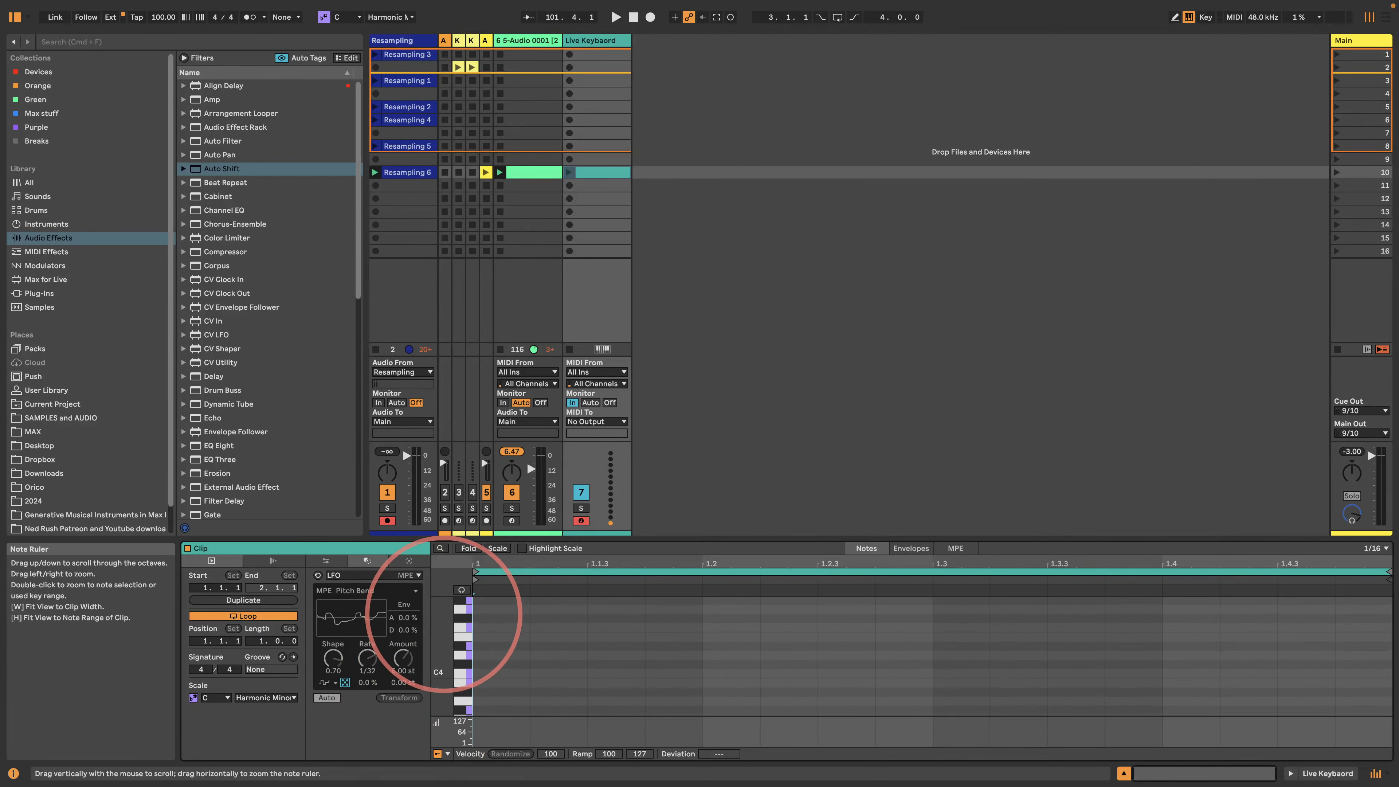
{"action": "double_click", "coordinate": [498, 671]}
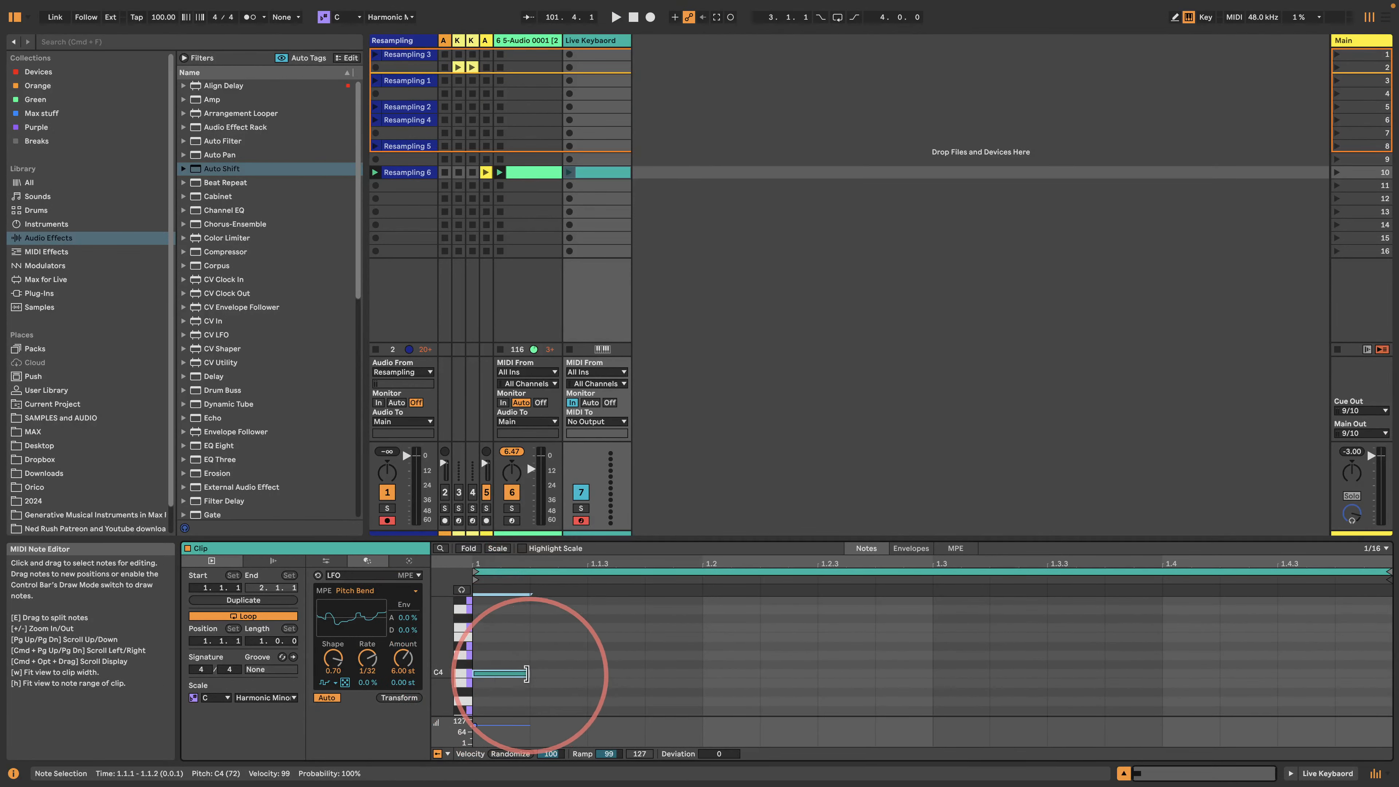
{"action": "left_click_drag", "start_coordinate": [526, 672], "coordinate": [1388, 672]}
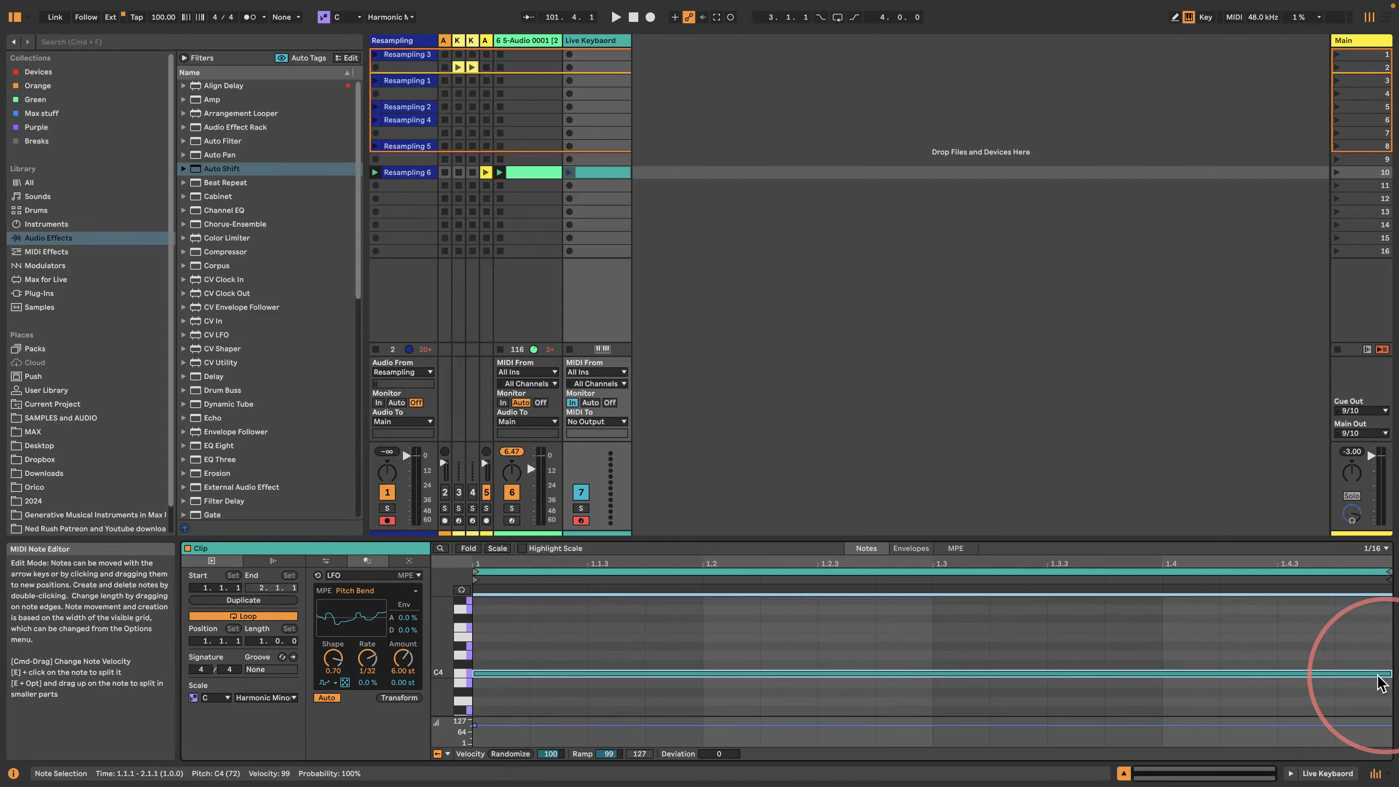
- Delete the Resampling 6 recording and launch the scene 10 slots across to the Live Keyboard clip
{"action": "left_click", "coordinate": [393, 174]}
{"action": "key", "text": "Delete"}
{"action": "left_click", "coordinate": [591, 173], "text": "shift"}
{"action": "key", "text": "Return"}
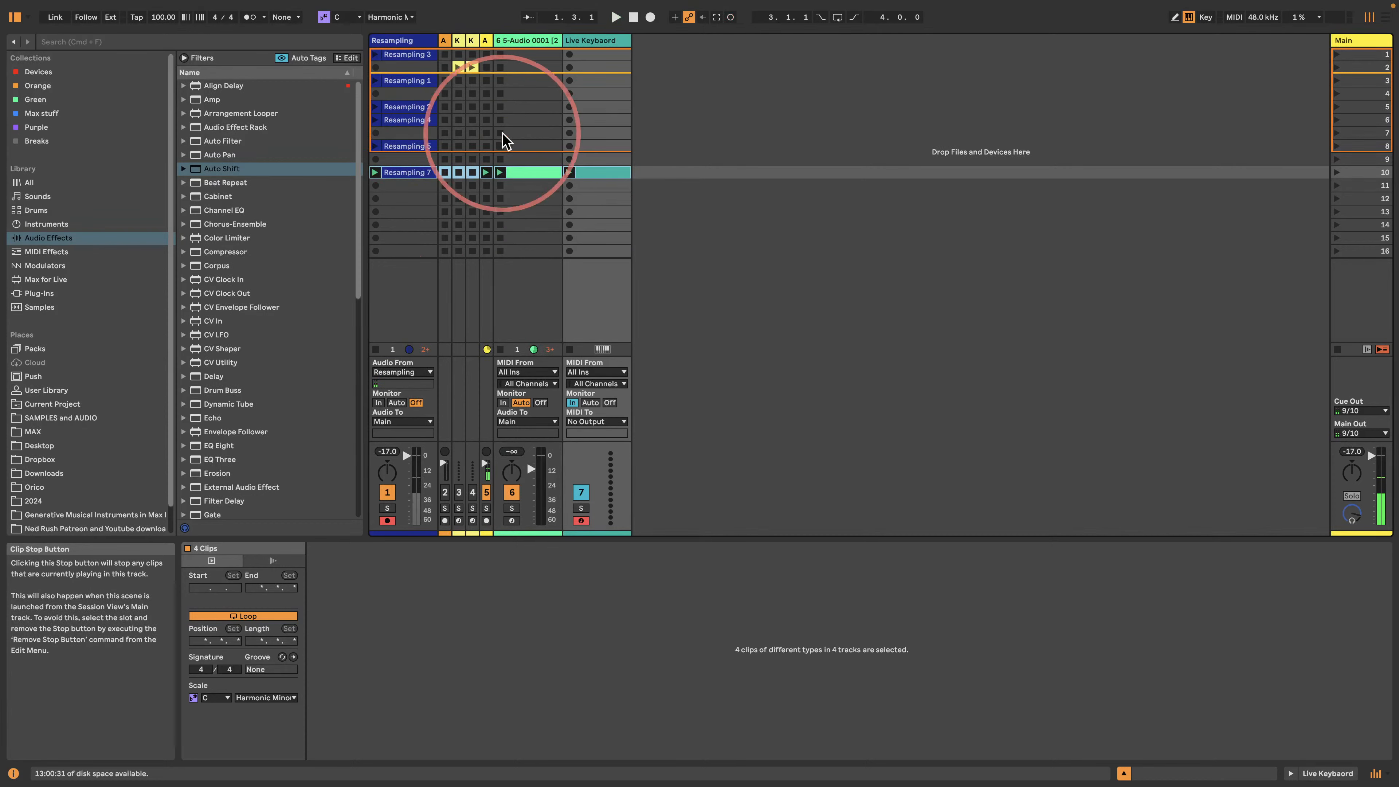
- Set the Live Keyboard track's monitoring to Auto, and delete the Resampling 7 clip during playback
{"action": "left_click", "coordinate": [527, 44]}
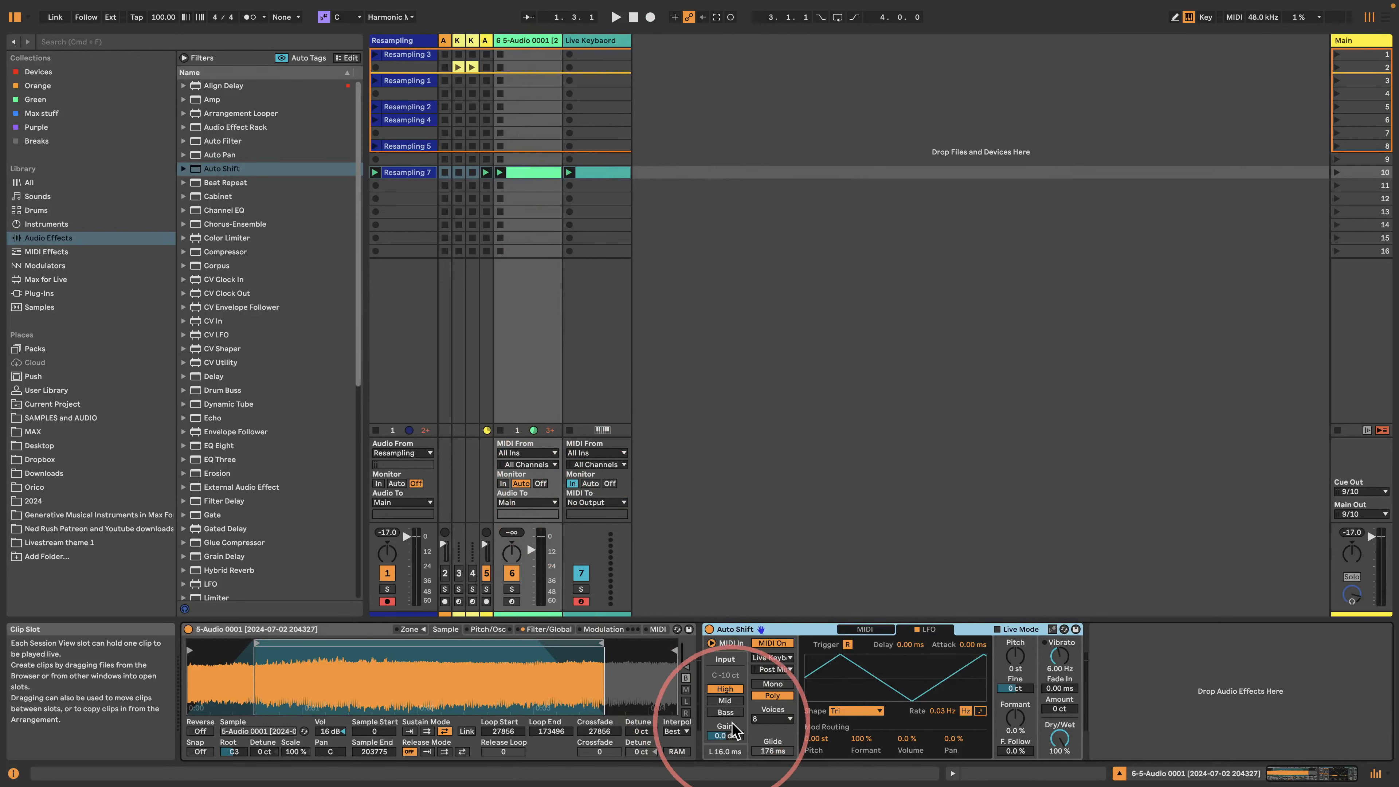
{"action": "left_click", "coordinate": [590, 483]}
{"action": "key", "text": "space"}
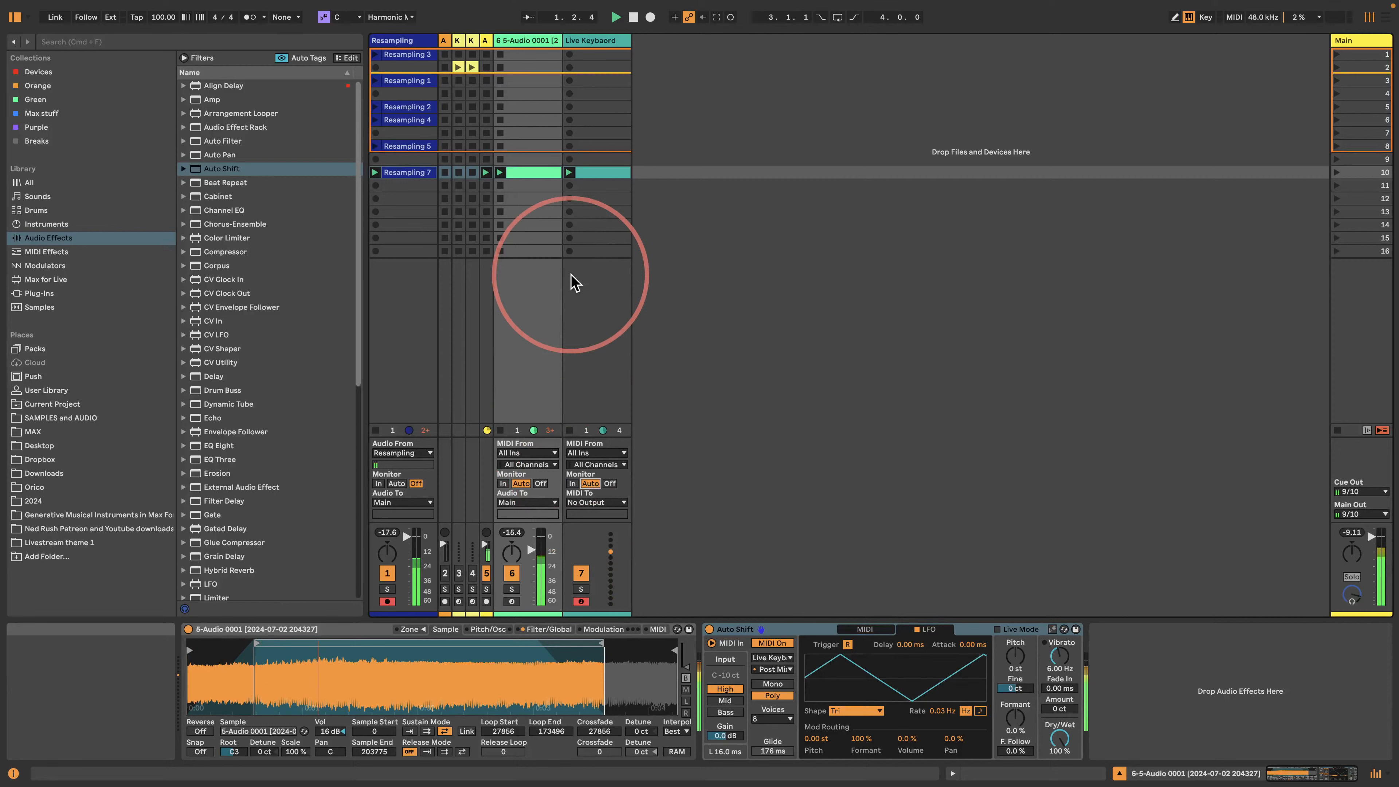
{"action": "left_click", "coordinate": [419, 172]}
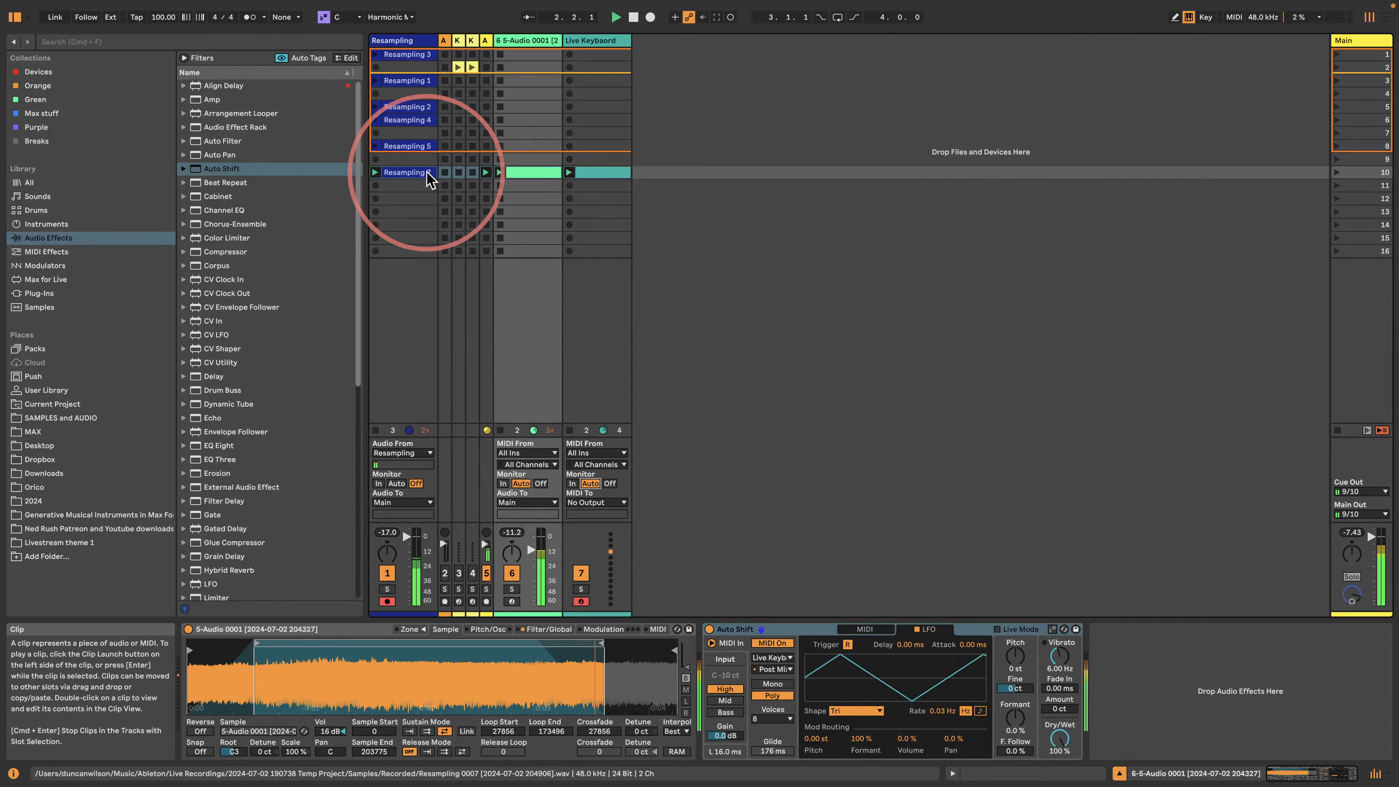
{"action": "key", "text": "Delete"}
- Transpose the C4 note in the Live Keyboard clip up one octave
{"action": "left_click", "coordinate": [588, 40]}
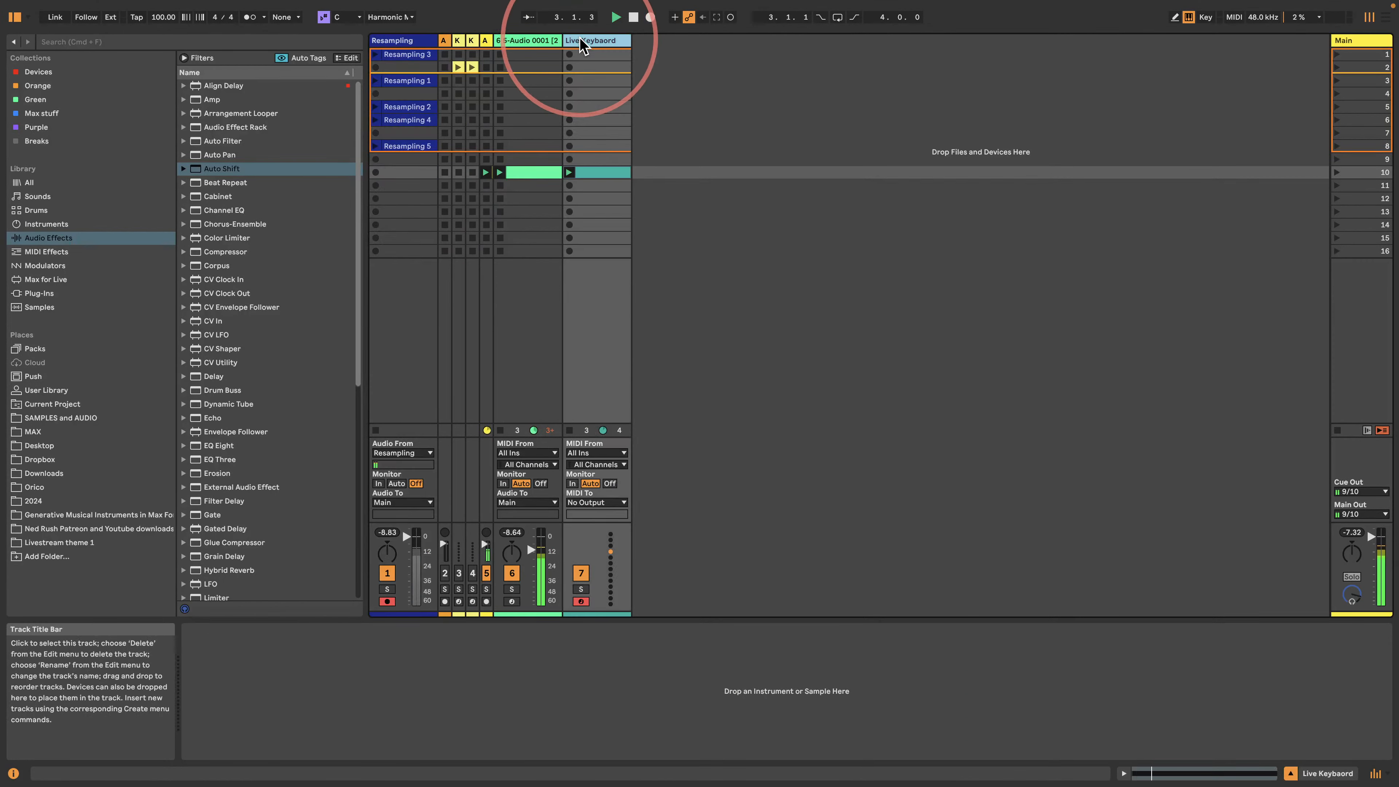
{"action": "left_click", "coordinate": [586, 173]}
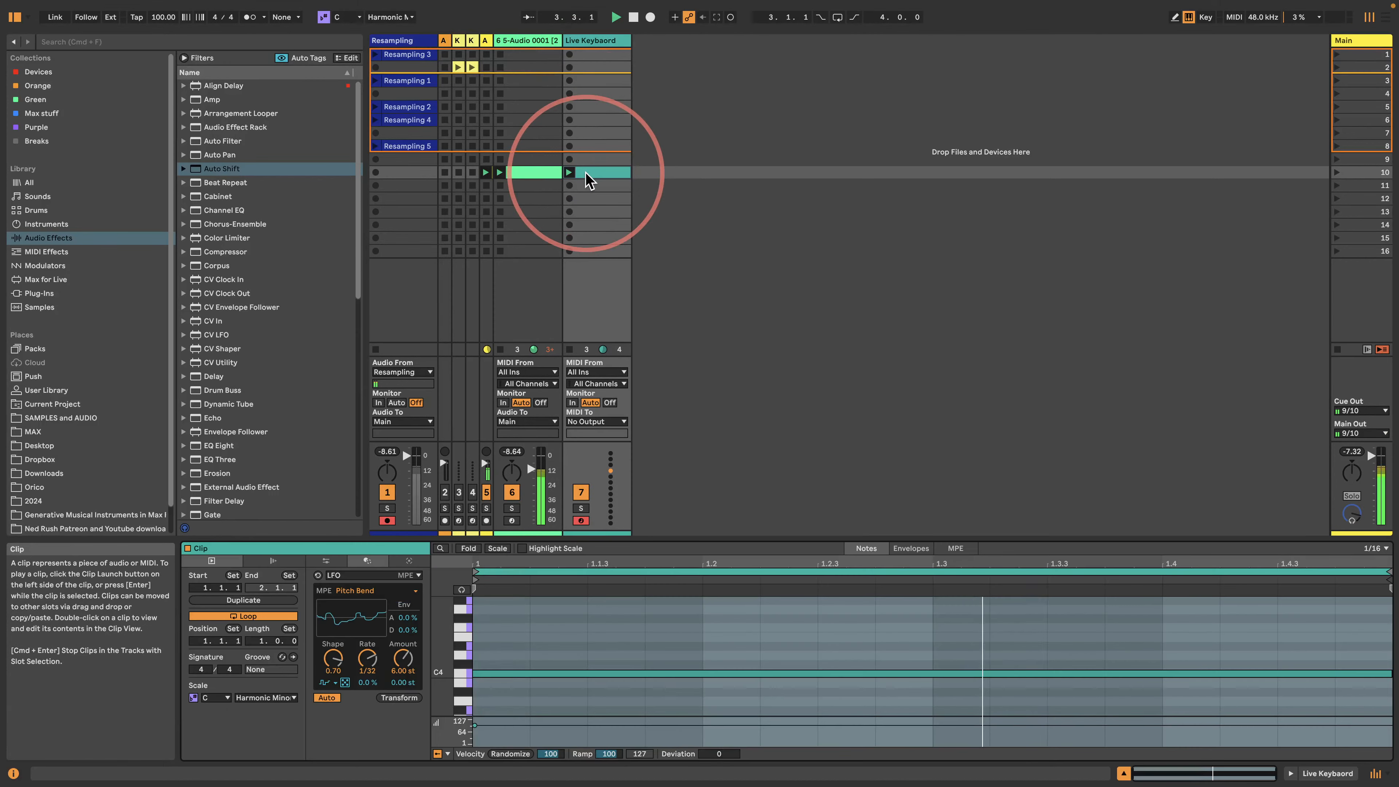
{"action": "left_click", "coordinate": [463, 675]}
{"action": "key", "text": "shift+Up"}
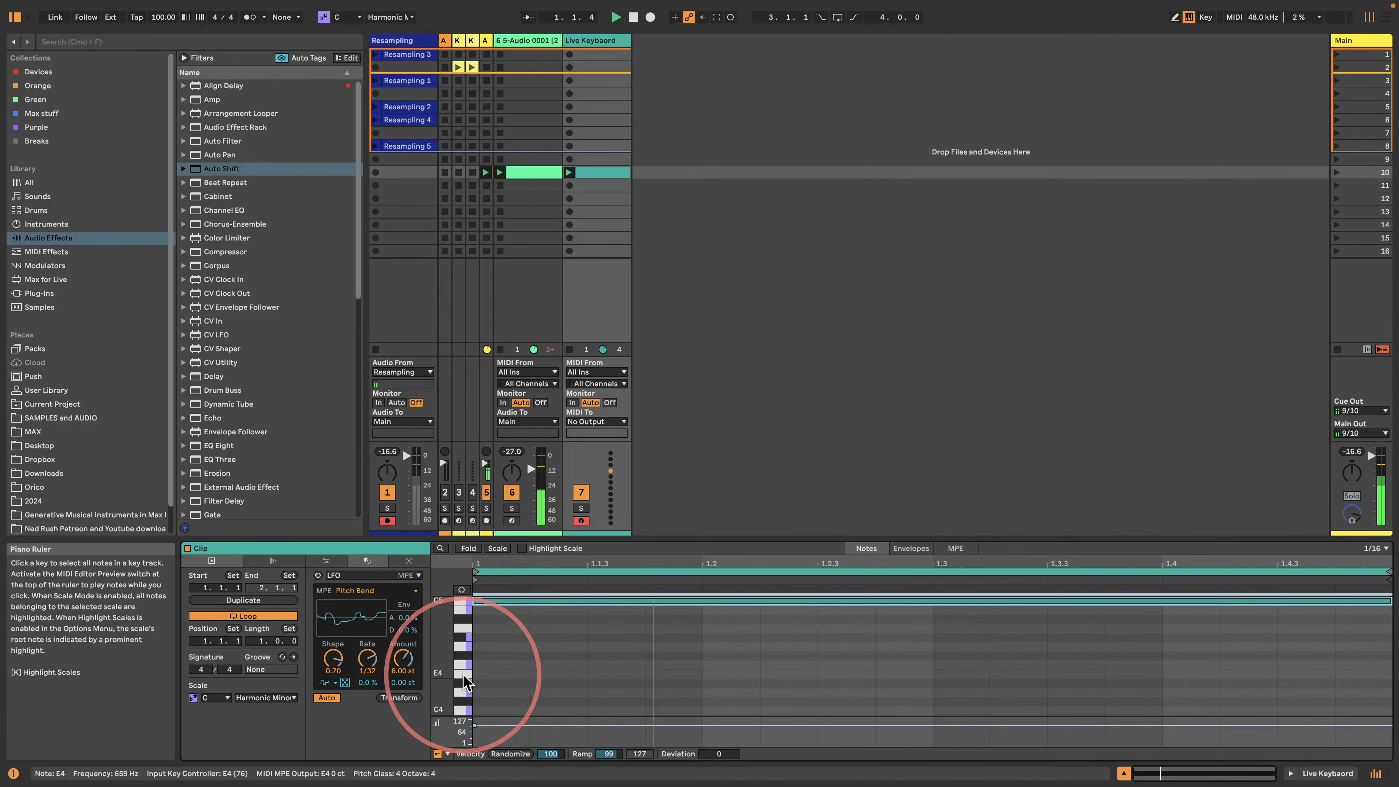
- Widen the 5 Audio track and move its 5-Audio 1 clip from scene 10 to scene 9
{"action": "key", "text": "space"}
{"action": "left_click_drag", "start_coordinate": [493, 41], "coordinate": [632, 41]}
{"action": "left_click_drag", "start_coordinate": [537, 172], "coordinate": [537, 159]}
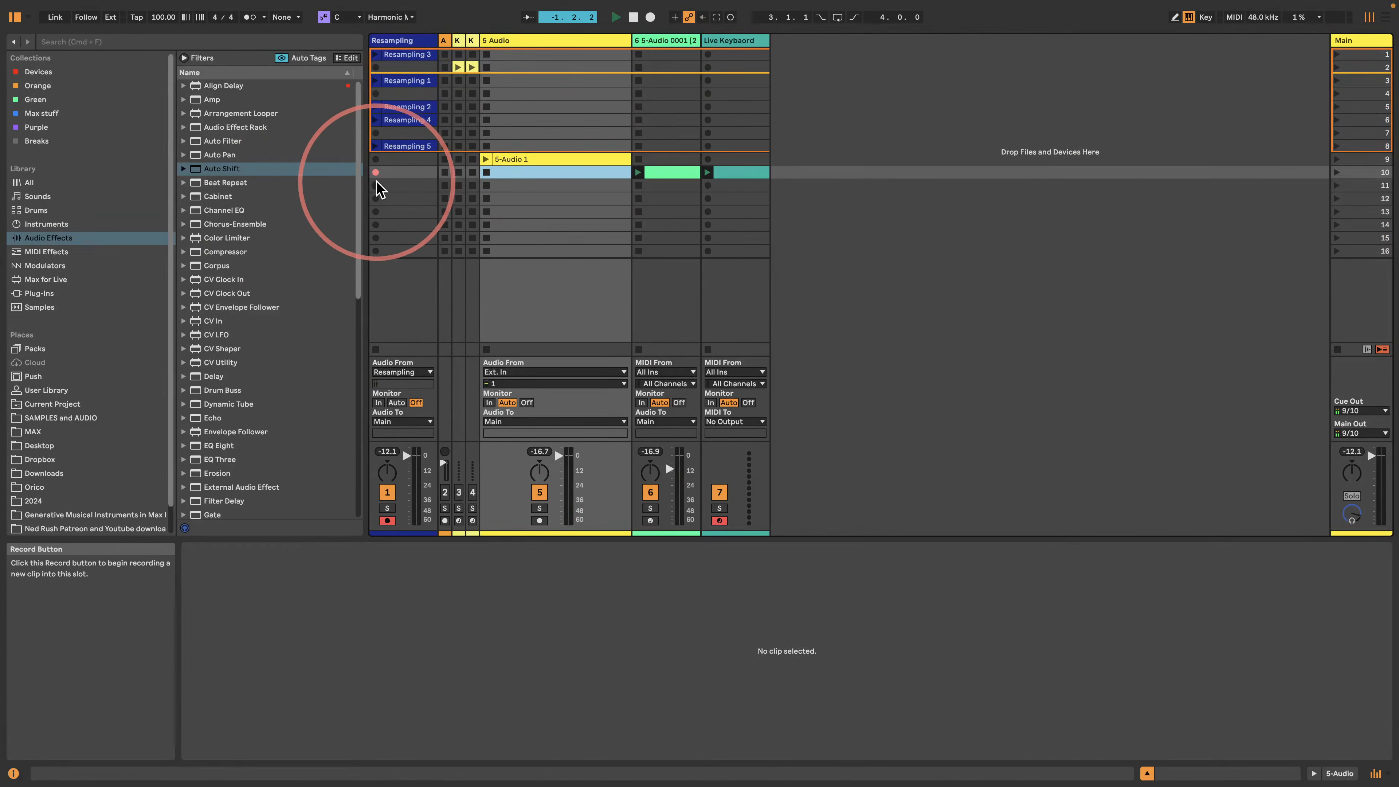
- Record the Auto Shift output into the Resampling track's scene 10 slot, raising track 6's volume and stopping its clip to finish the take
{"action": "left_click", "coordinate": [392, 175]}
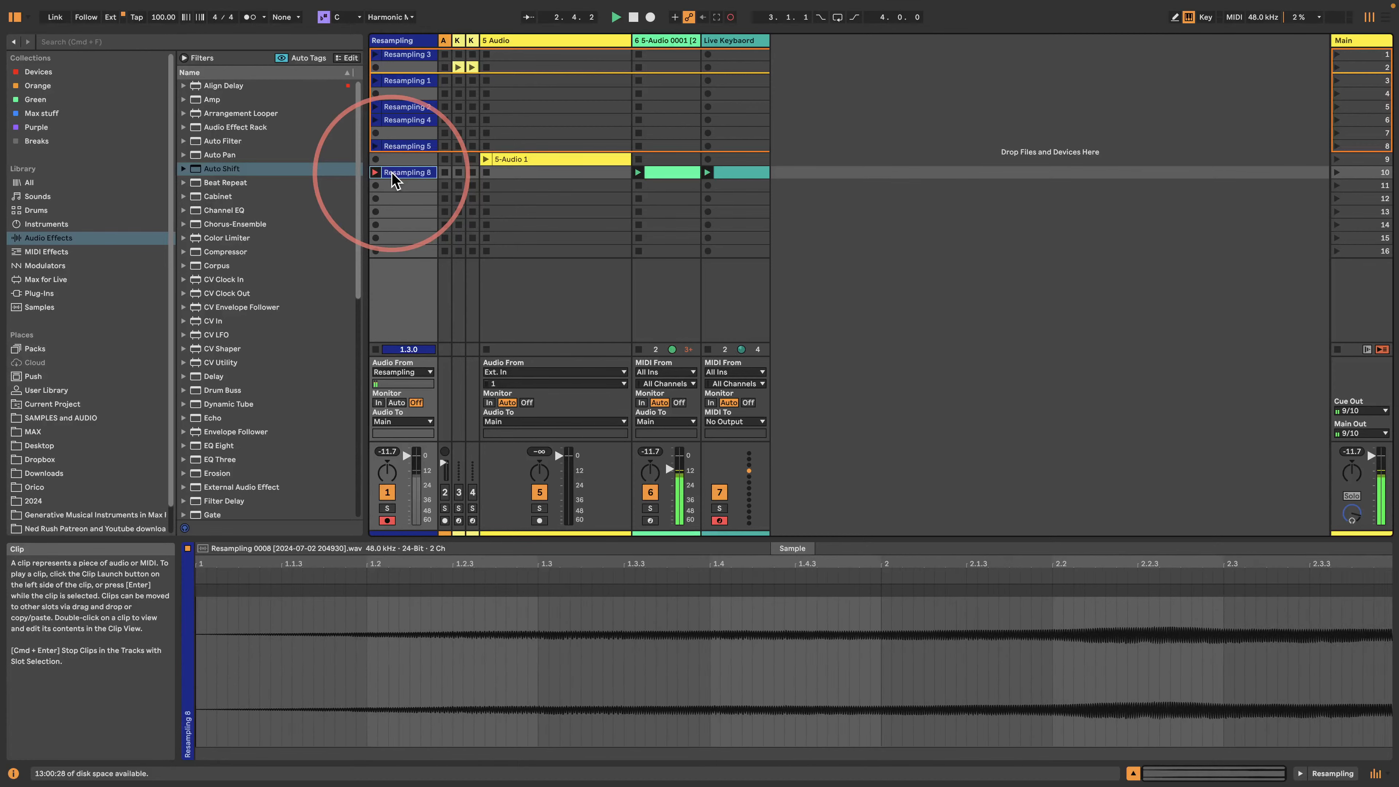
{"action": "left_click_drag", "start_coordinate": [667, 501], "coordinate": [667, 474]}
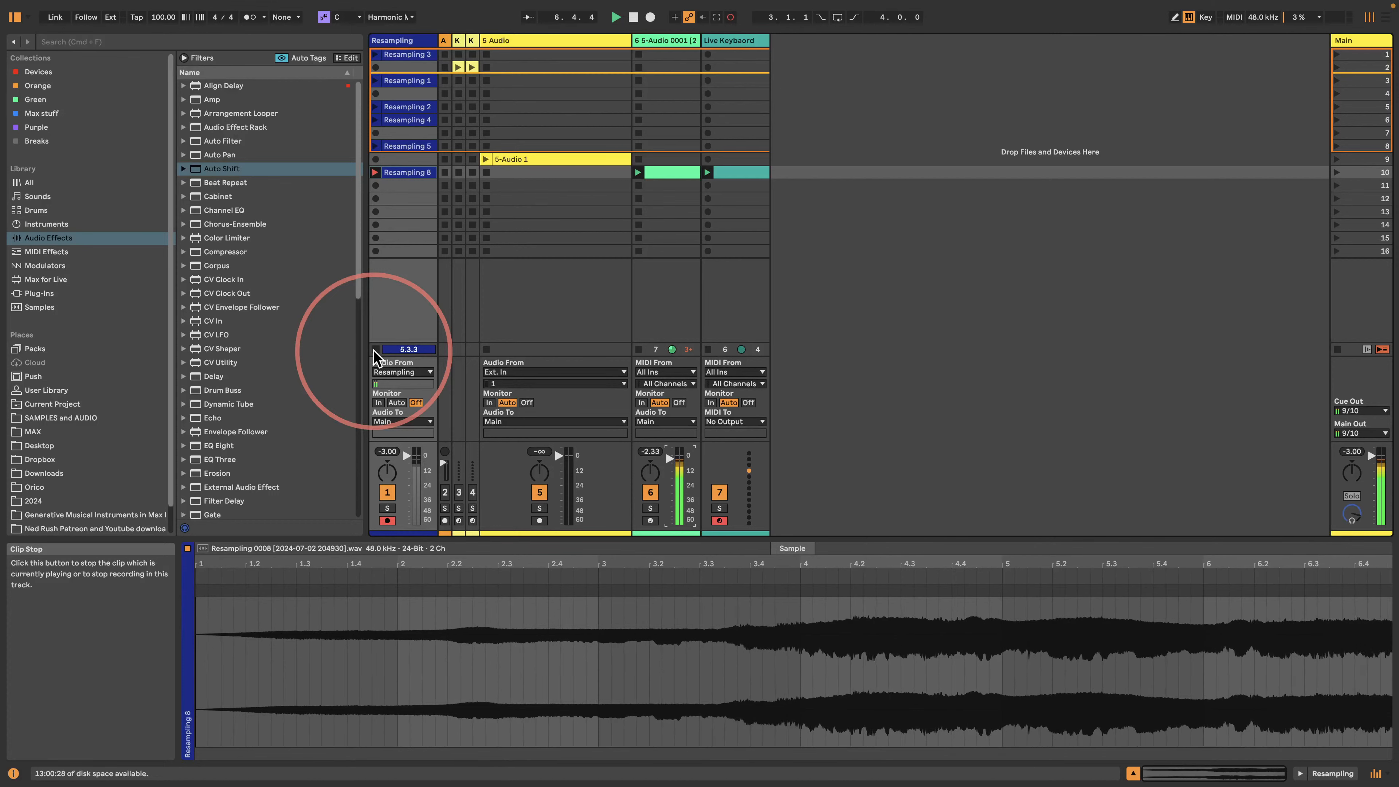
{"action": "left_click", "coordinate": [639, 349]}
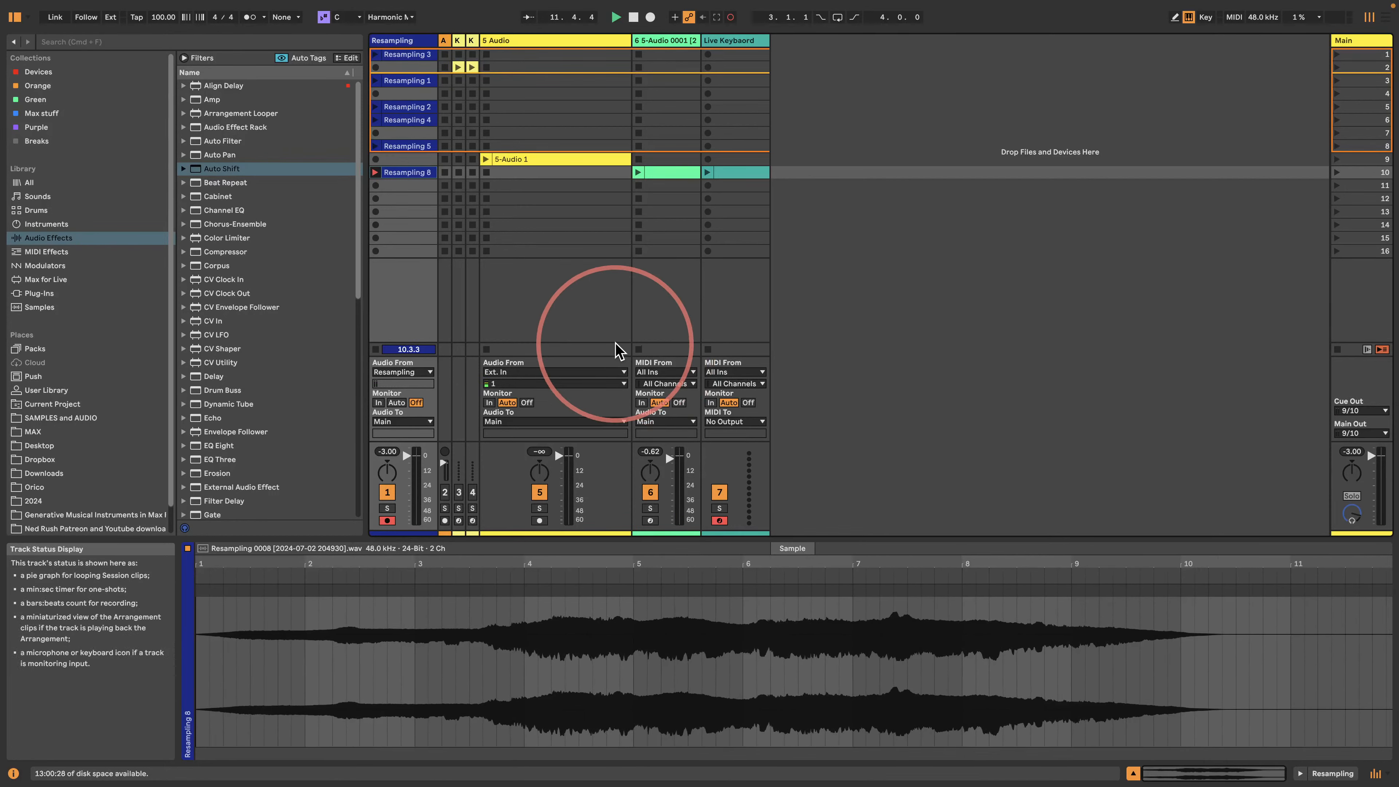
{"action": "key", "text": "space"}
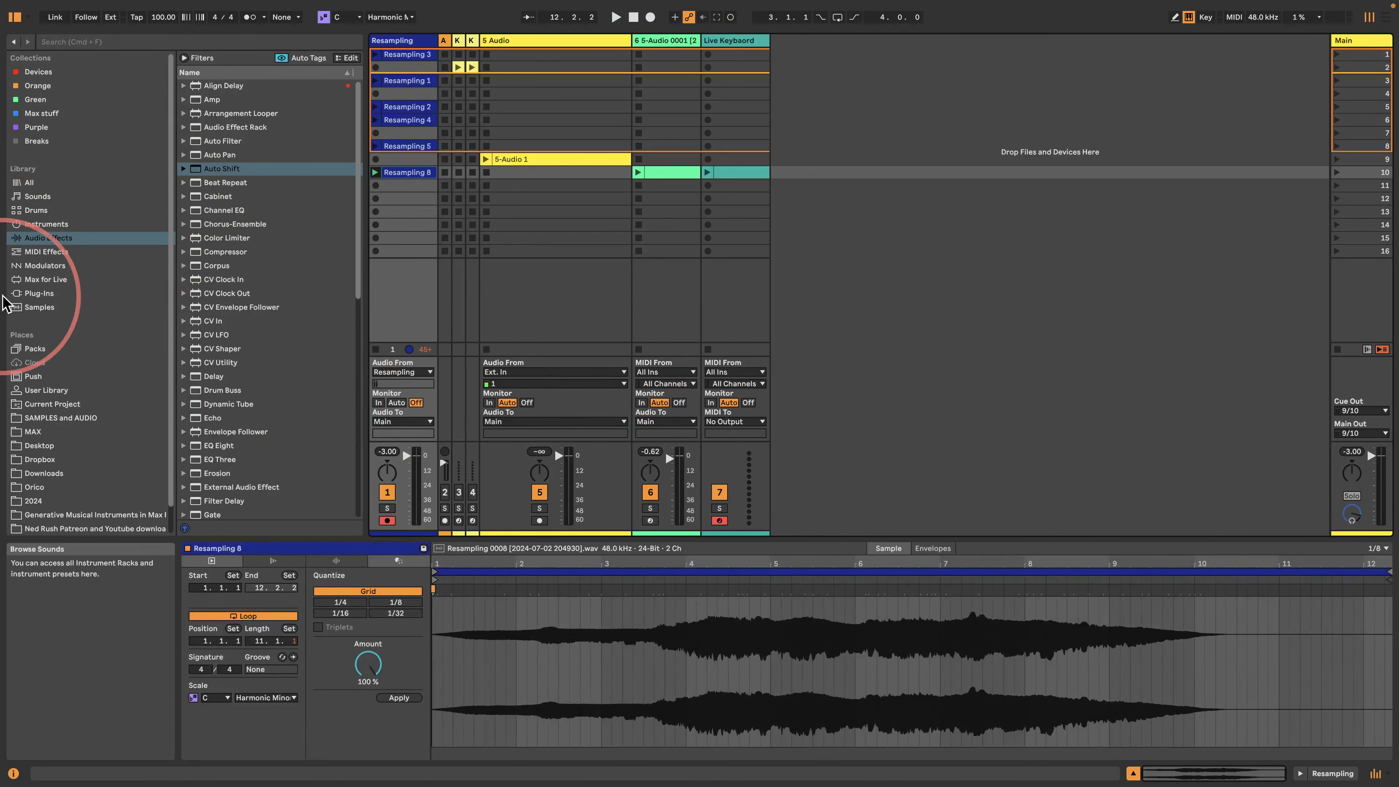
- Add a Sampler on a new MIDI track and load the Resampling 8 recording into it
{"action": "left_click", "coordinate": [39, 223]}
{"action": "left_click_drag", "start_coordinate": [209, 348], "coordinate": [850, 154]}
{"action": "left_click_drag", "start_coordinate": [397, 172], "coordinate": [386, 669]}
{"action": "left_click", "coordinate": [376, 430]}
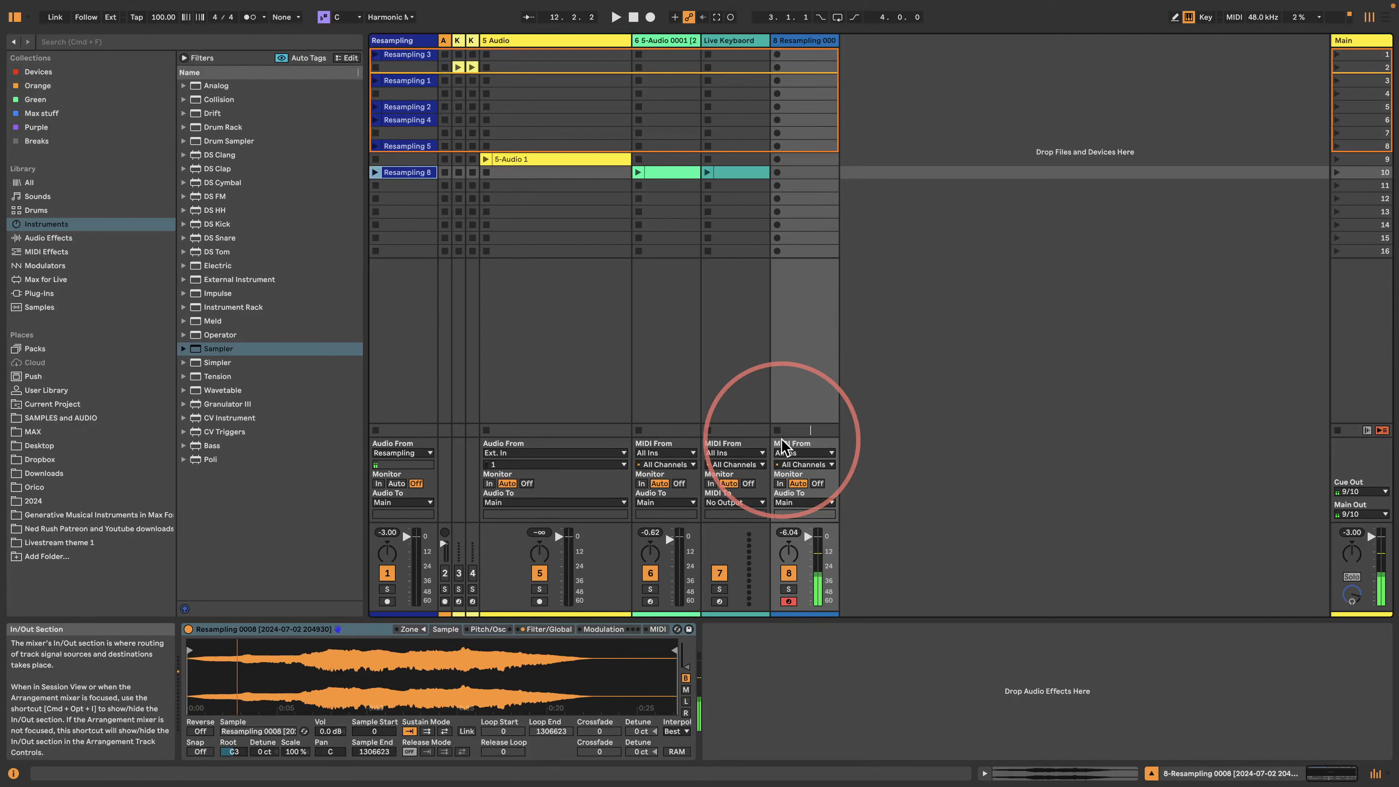
- Set Sampler's volume to -3.38 dB, filter key tracking to 0%, and volume envelope to 180 ms attack and 16.5 s release
{"action": "left_click", "coordinate": [549, 628]}
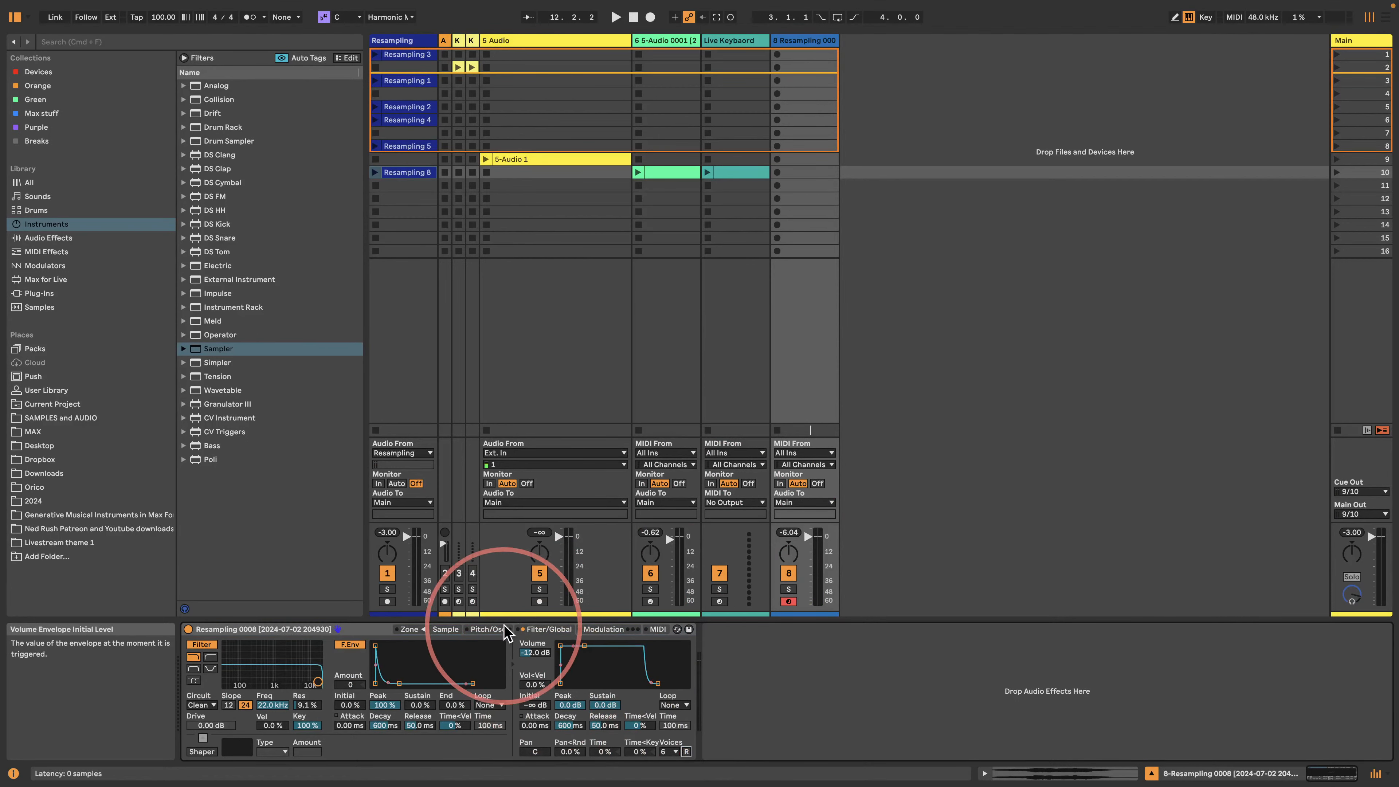
{"action": "left_click_drag", "start_coordinate": [534, 653], "coordinate": [534, 641]}
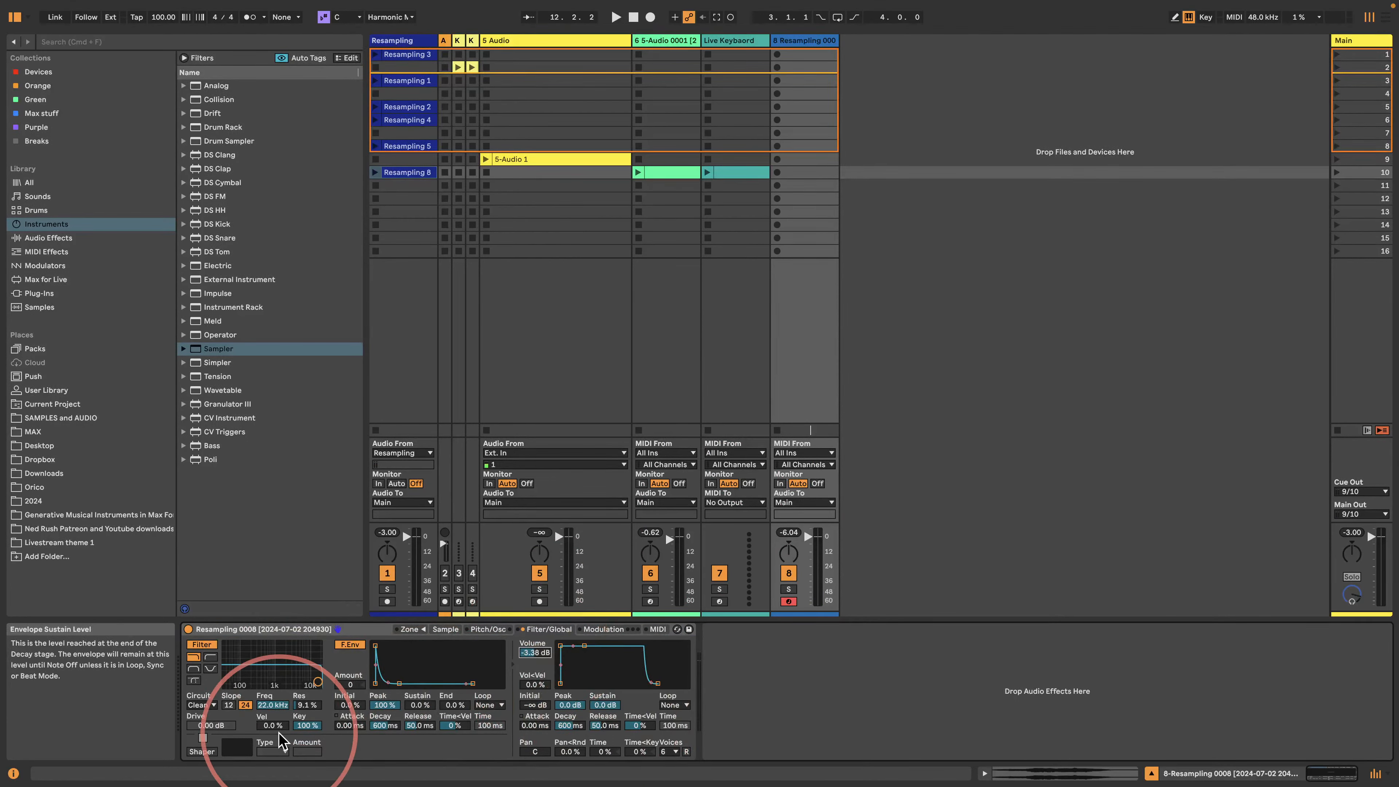
{"action": "left_click_drag", "start_coordinate": [307, 725], "coordinate": [307, 740]}
{"action": "left_click_drag", "start_coordinate": [604, 725], "coordinate": [604, 711]}
{"action": "left_click_drag", "start_coordinate": [559, 645], "coordinate": [579, 644]}
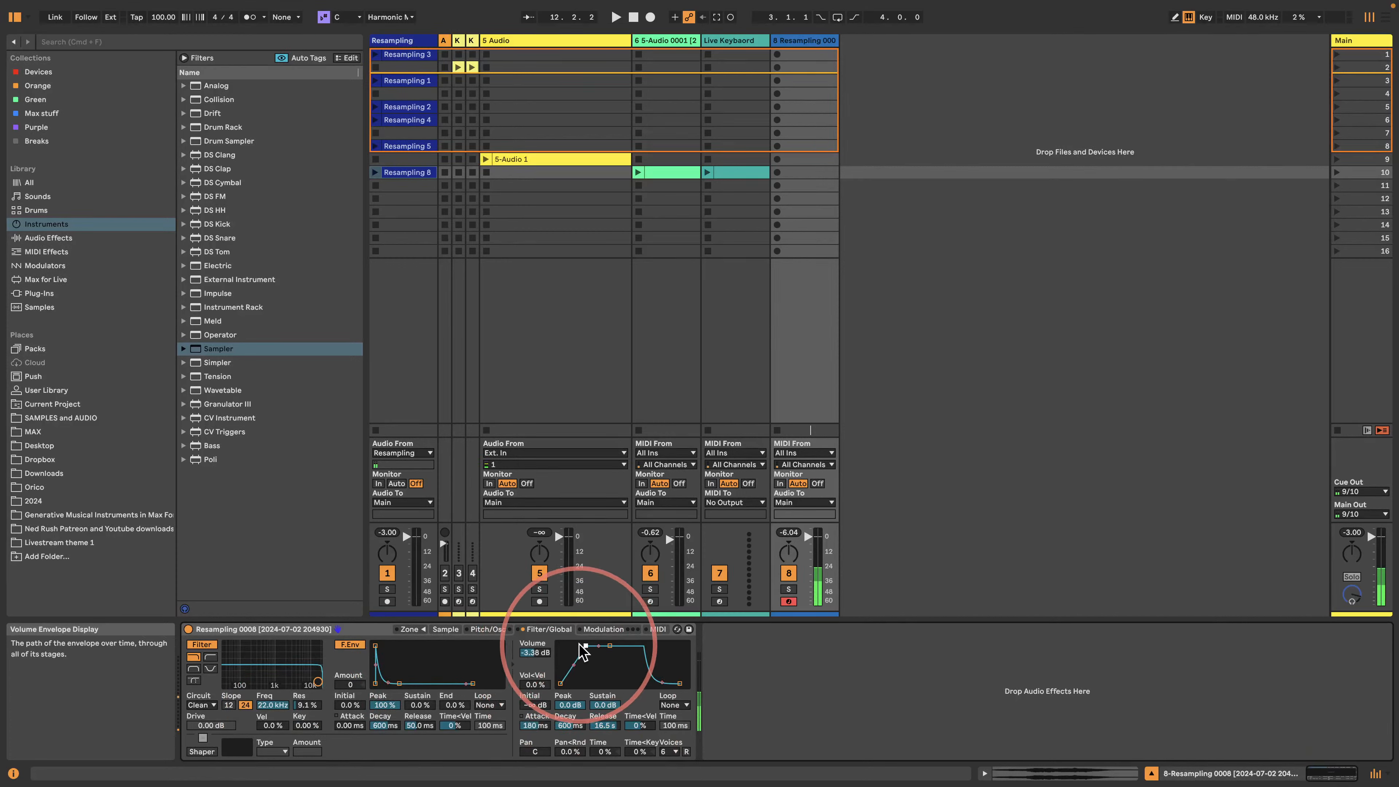
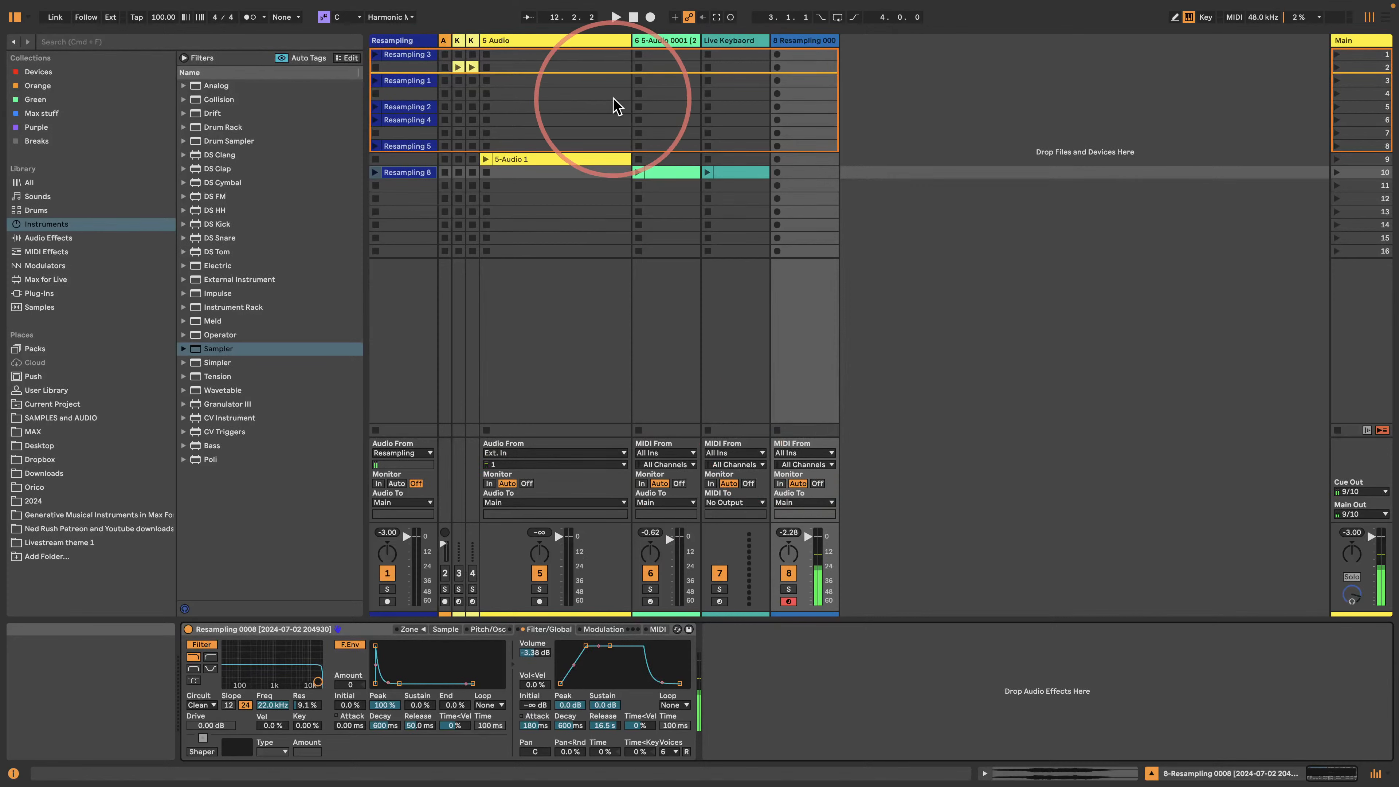
- Insert a new audio track and move it after the Sampler track holding the Resampling 8 recording
{"action": "left_click", "coordinate": [444, 42]}
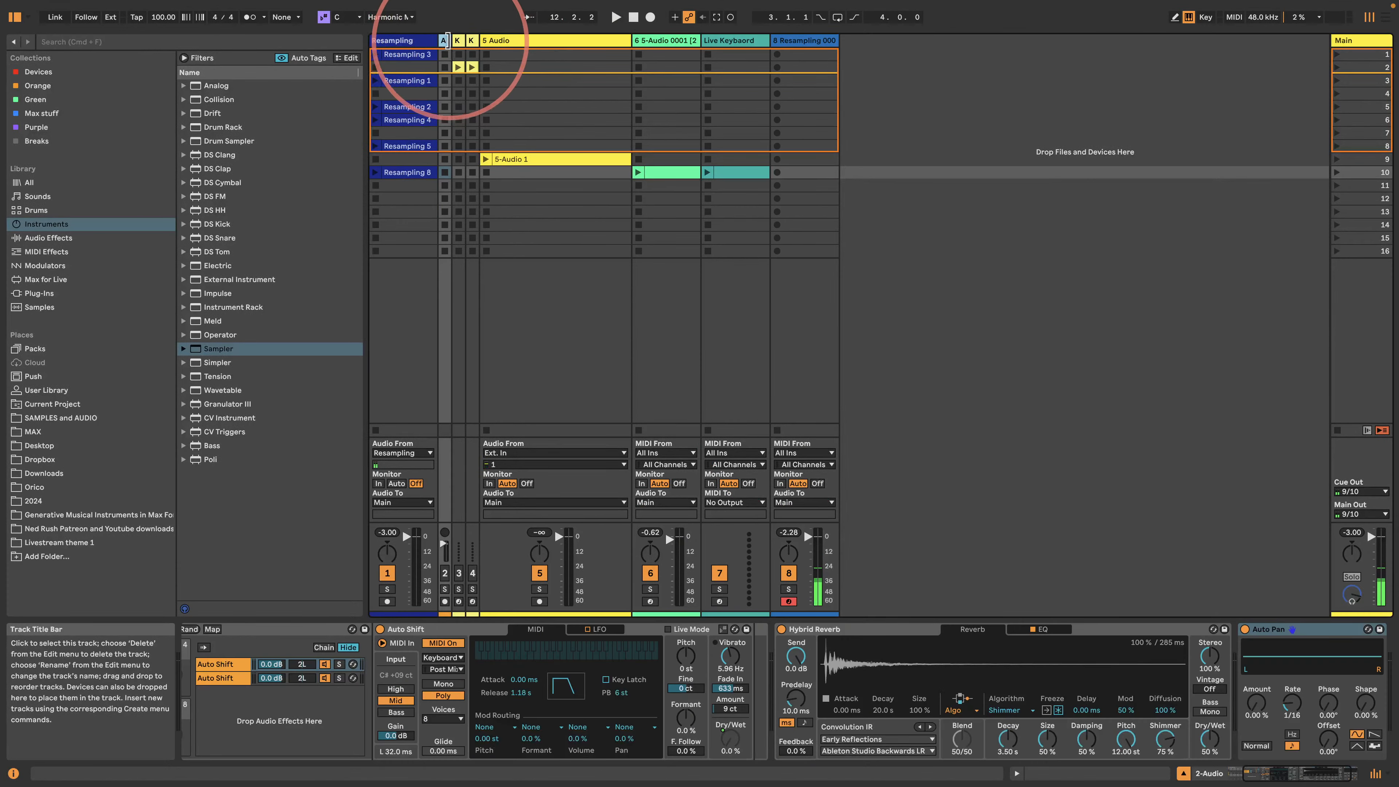
{"action": "left_click", "coordinate": [862, 133]}
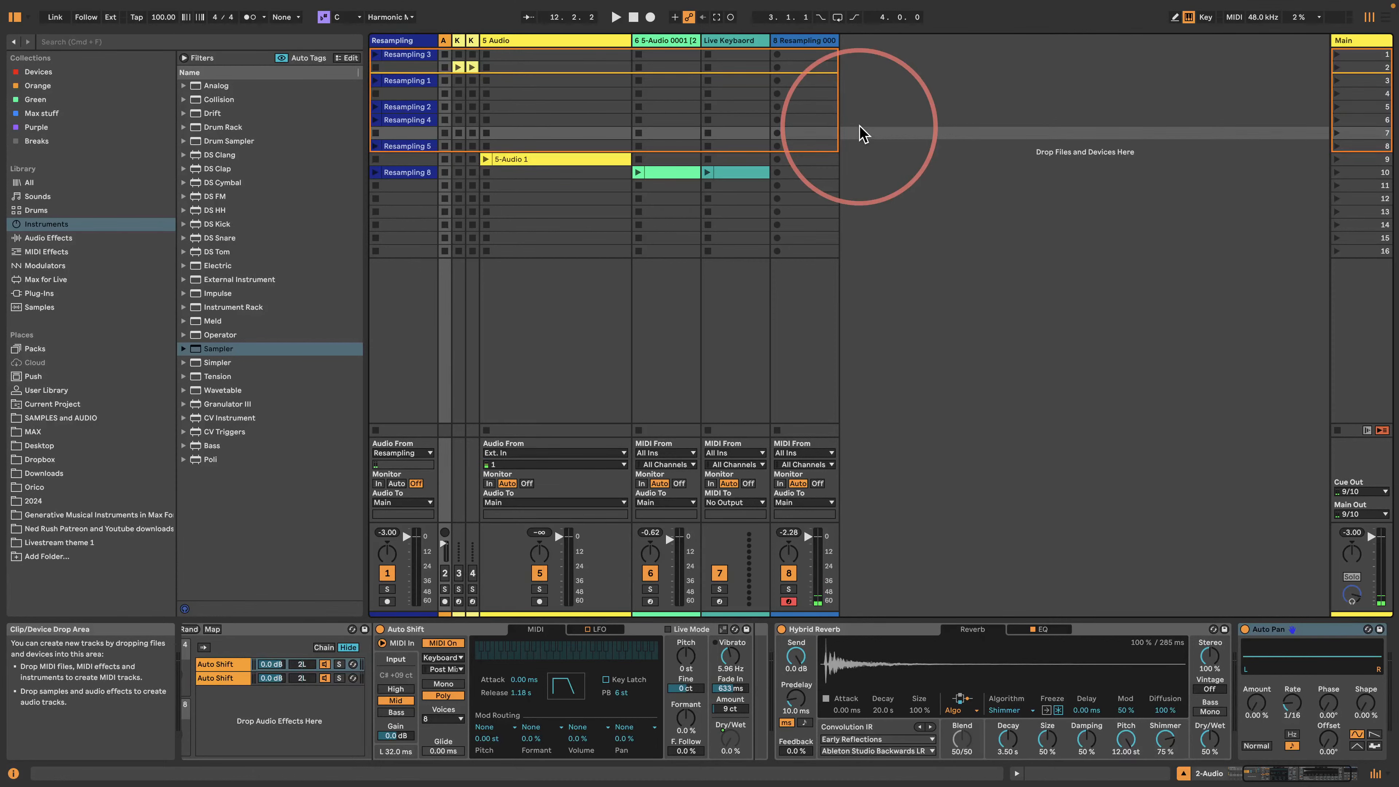
{"action": "key", "text": "super+t"}
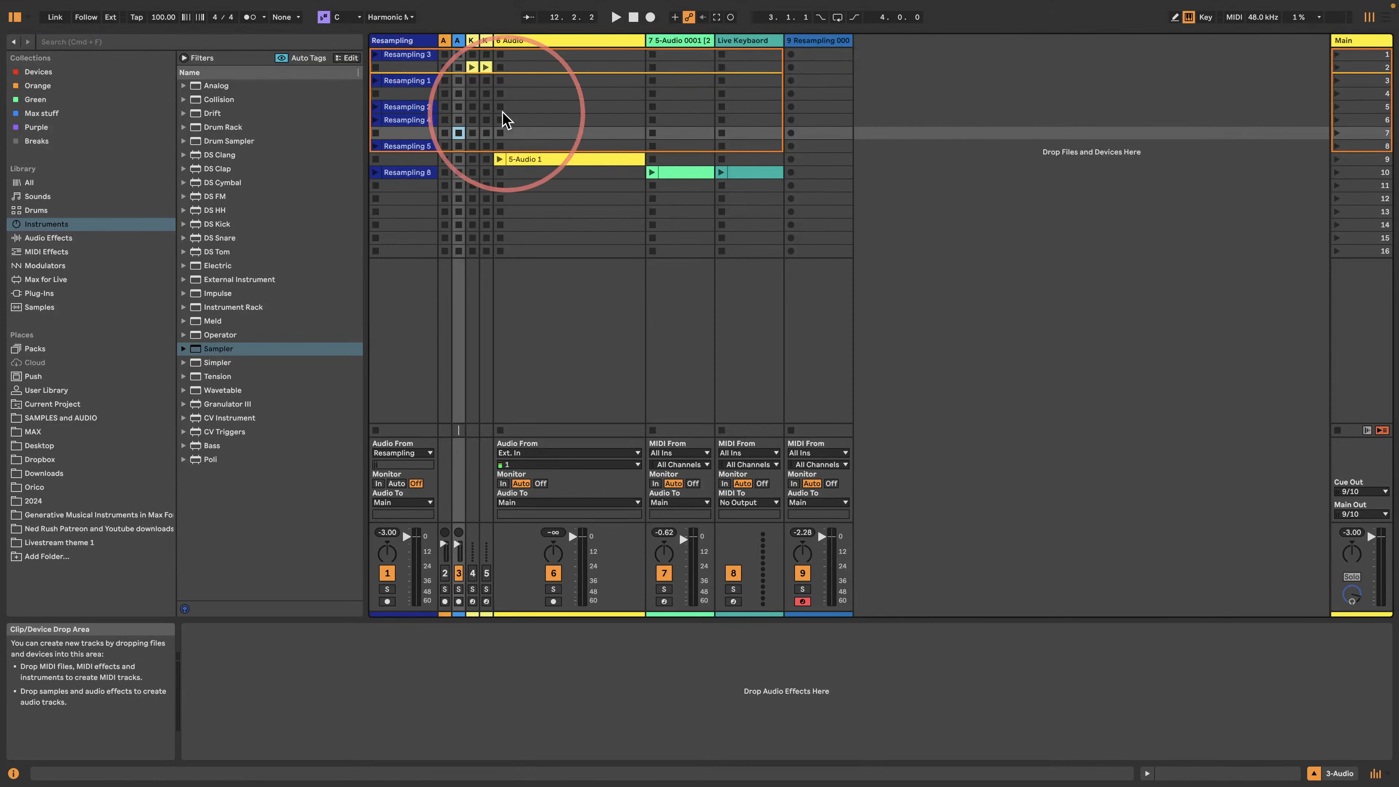
{"action": "left_click_drag", "start_coordinate": [460, 41], "coordinate": [1012, 60]}
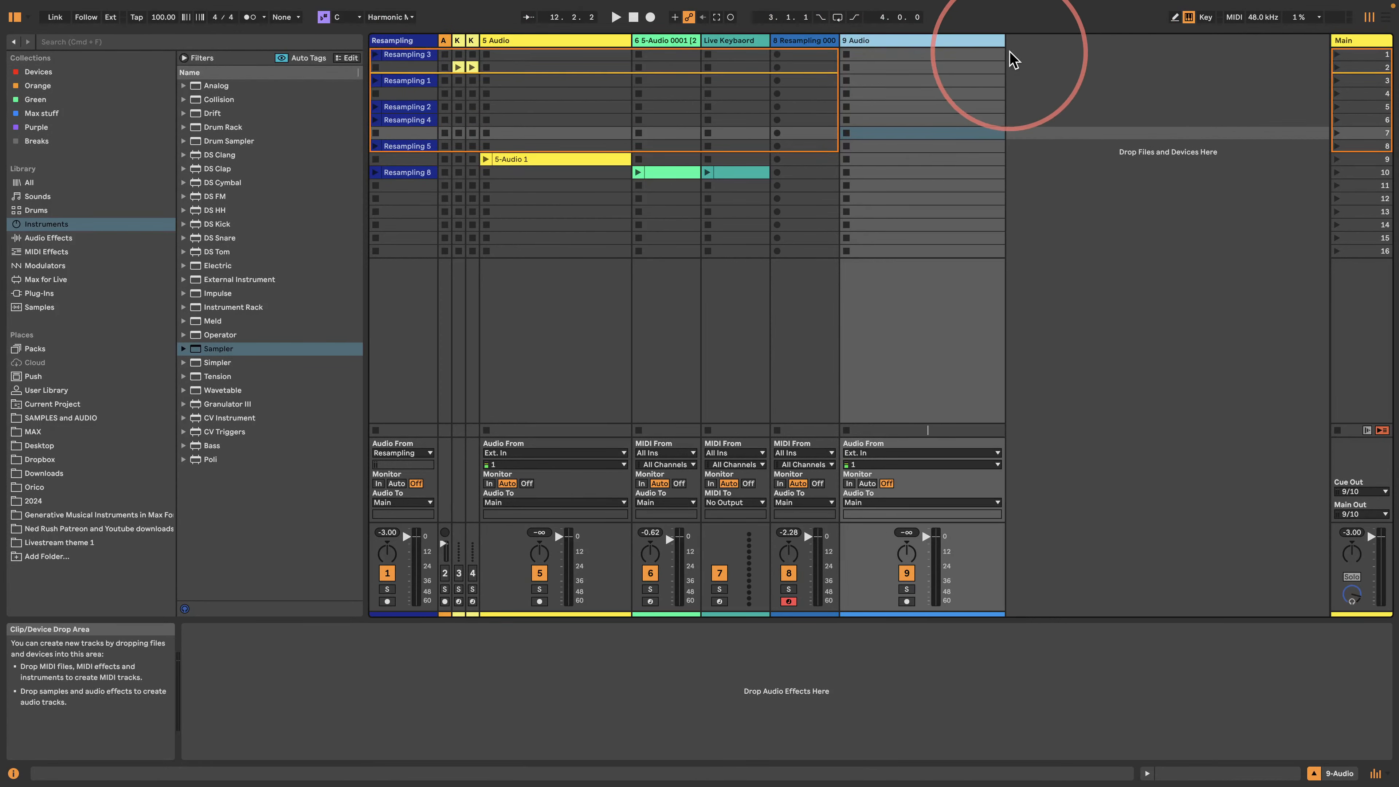
- Set track 9's monitoring to In and change the audio buffer size to 128 samples
{"action": "left_click", "coordinate": [848, 483]}
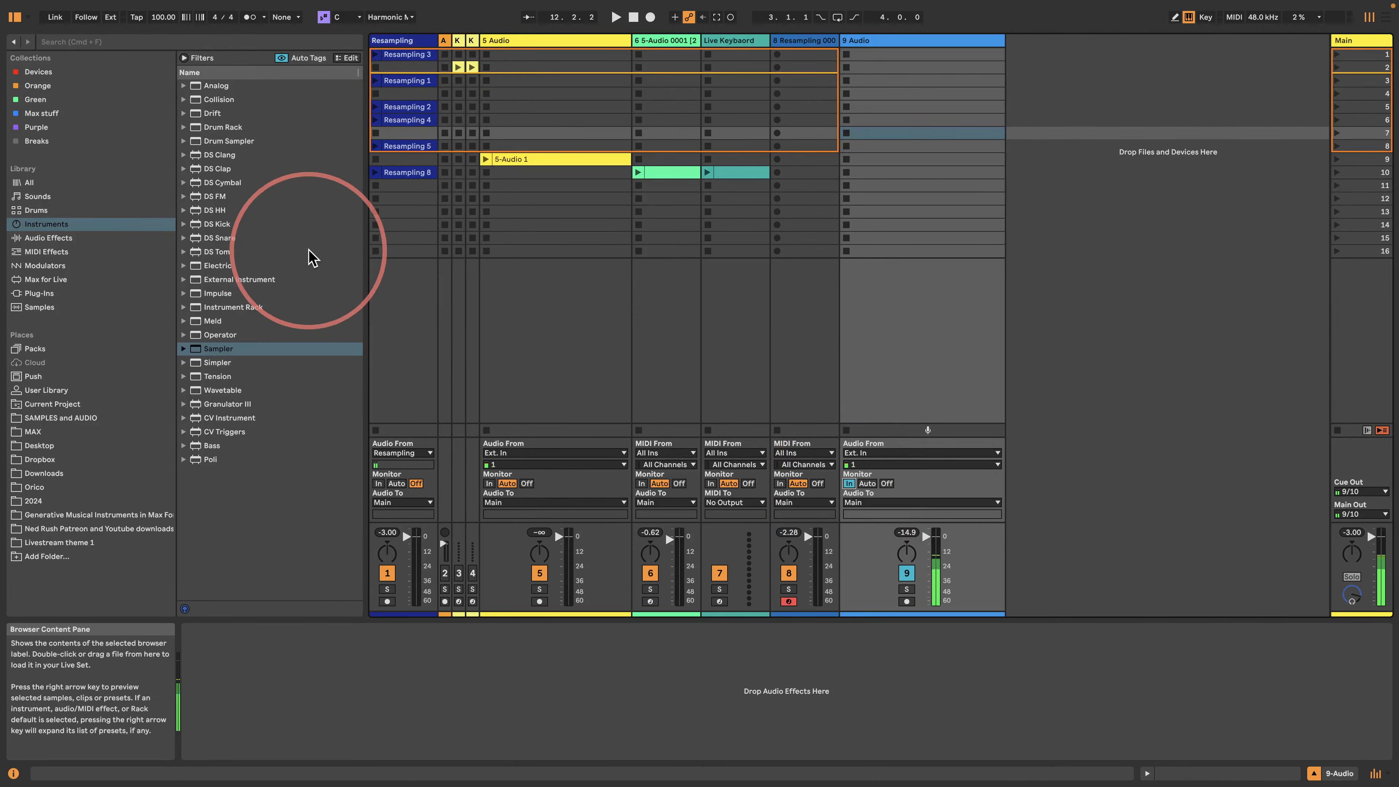
{"action": "left_click", "coordinate": [48, 7]}
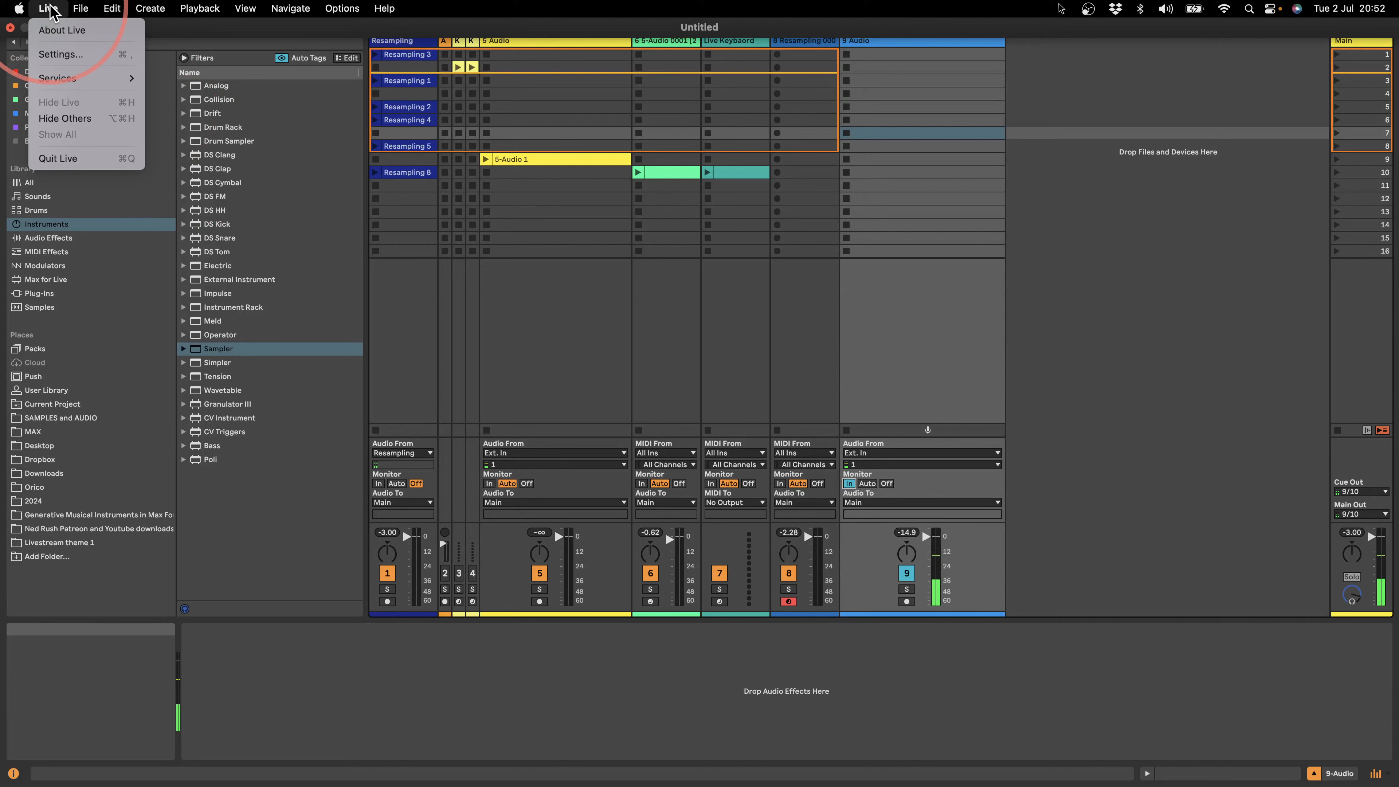
{"action": "left_click", "coordinate": [54, 55]}
{"action": "left_click", "coordinate": [814, 342]}
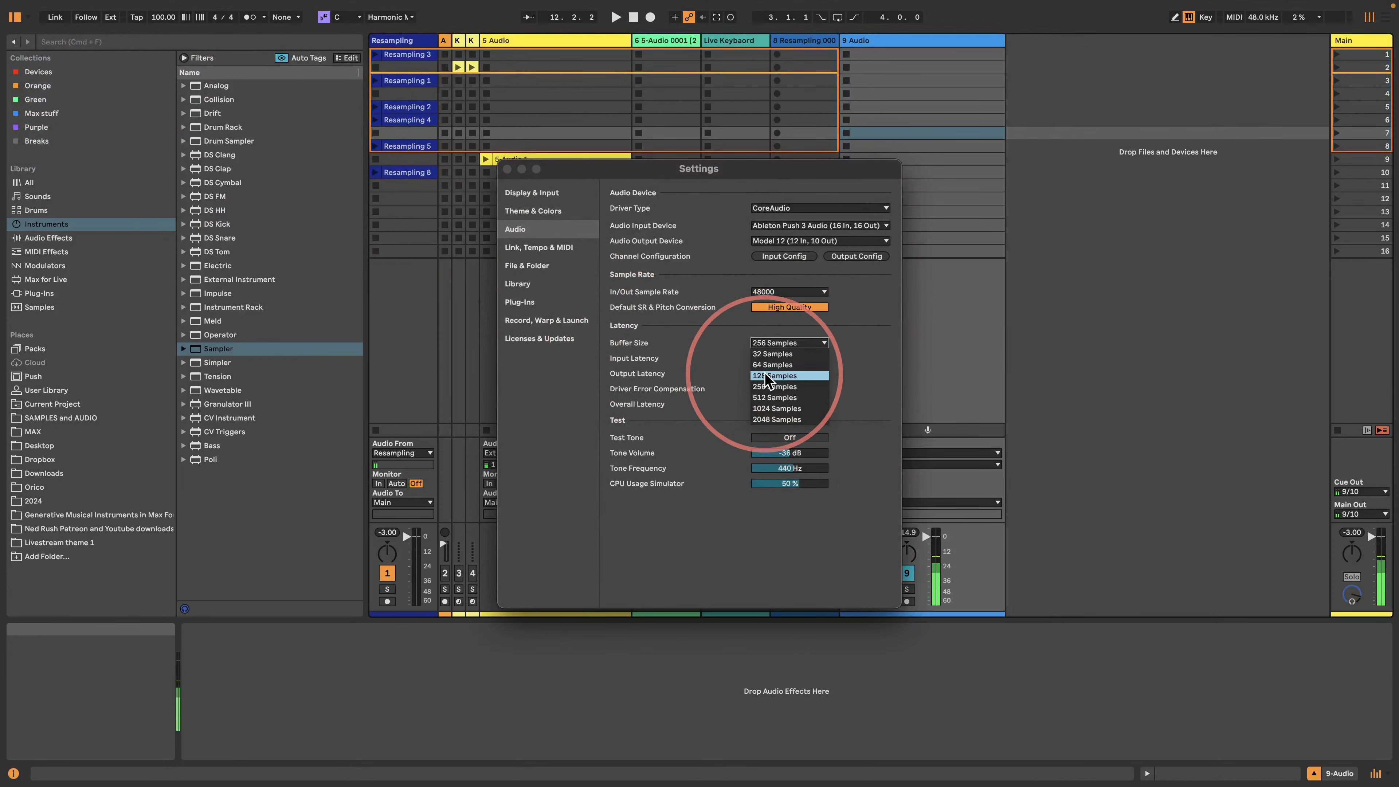
{"action": "left_click", "coordinate": [774, 375]}
{"action": "left_click", "coordinate": [507, 168]}
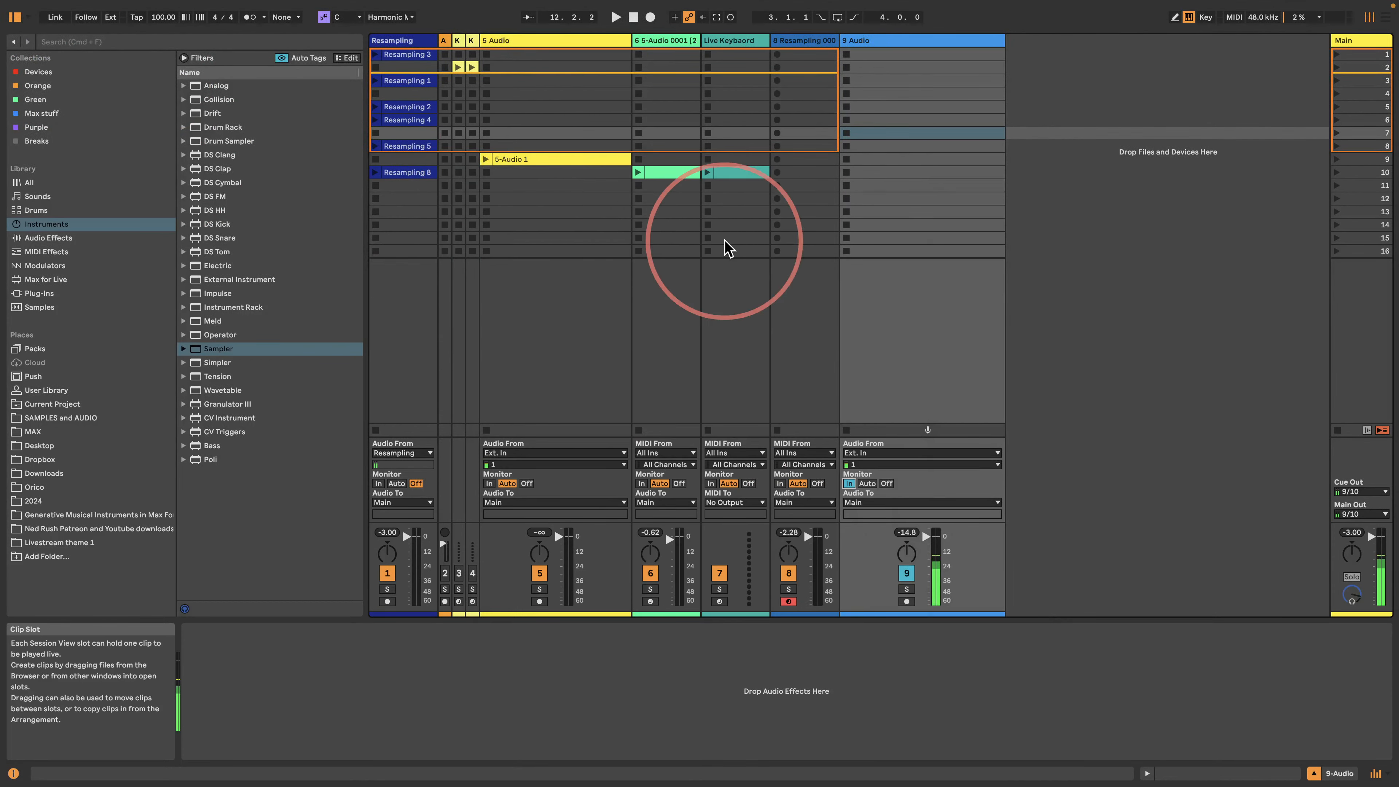
- Add Auto Shift to track 9 and disable every note in its quantizer scale except C
{"action": "left_click", "coordinate": [41, 241]}
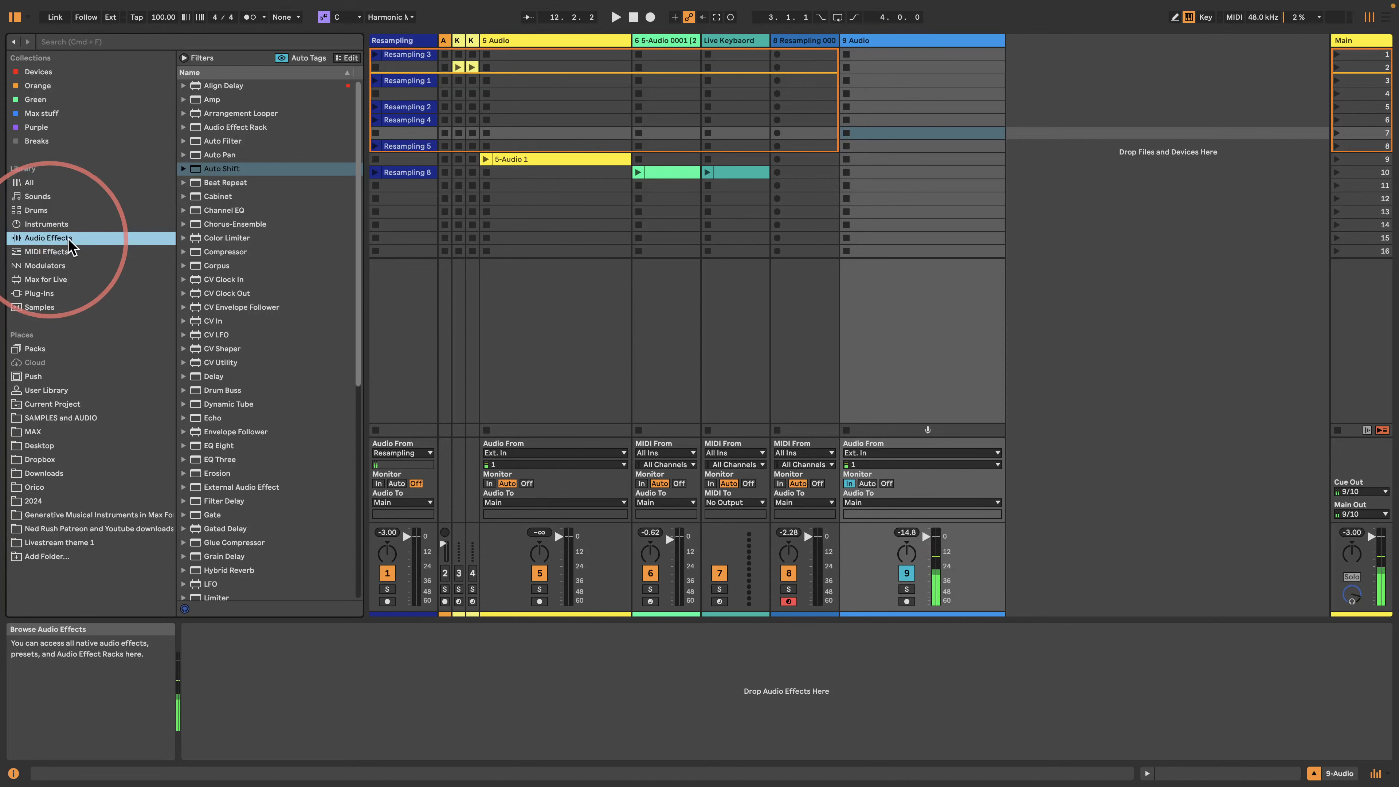
{"action": "left_click_drag", "start_coordinate": [209, 168], "coordinate": [915, 44]}
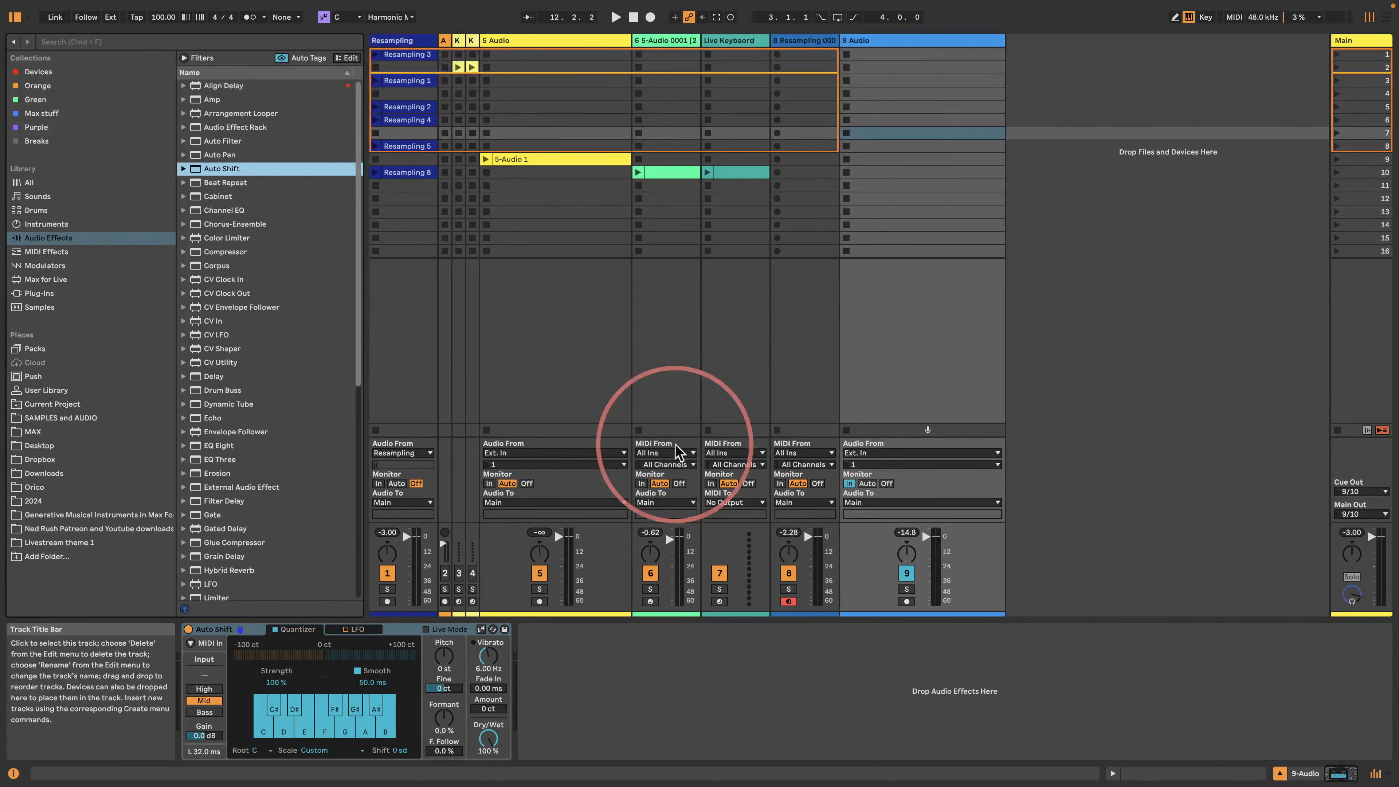
{"action": "left_click", "coordinate": [274, 705]}
{"action": "left_click", "coordinate": [285, 726]}
{"action": "left_click", "coordinate": [296, 699]}
{"action": "left_click", "coordinate": [304, 725]}
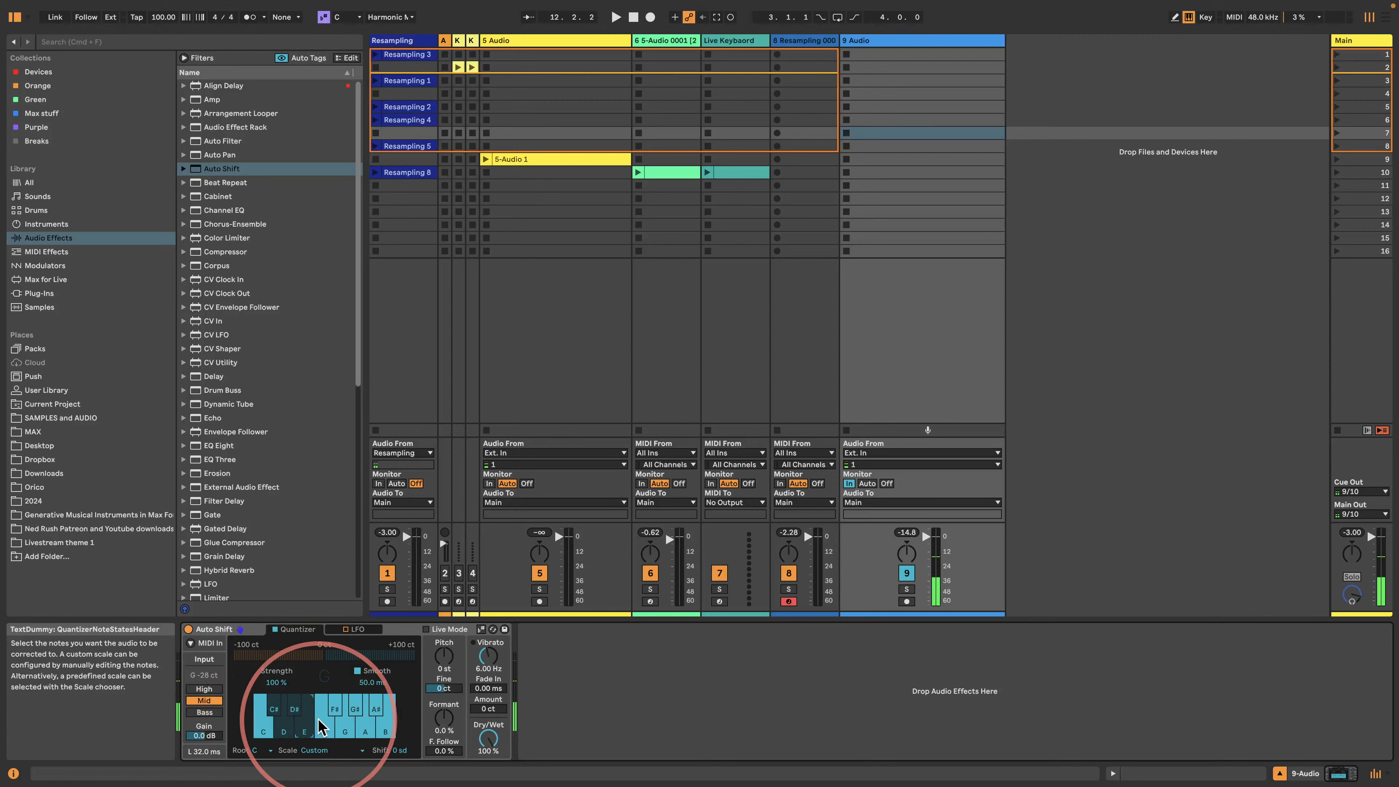
{"action": "left_click", "coordinate": [324, 724]}
{"action": "left_click", "coordinate": [335, 707]}
{"action": "left_click", "coordinate": [346, 723]}
{"action": "left_click", "coordinate": [356, 707]}
{"action": "left_click", "coordinate": [366, 726]}
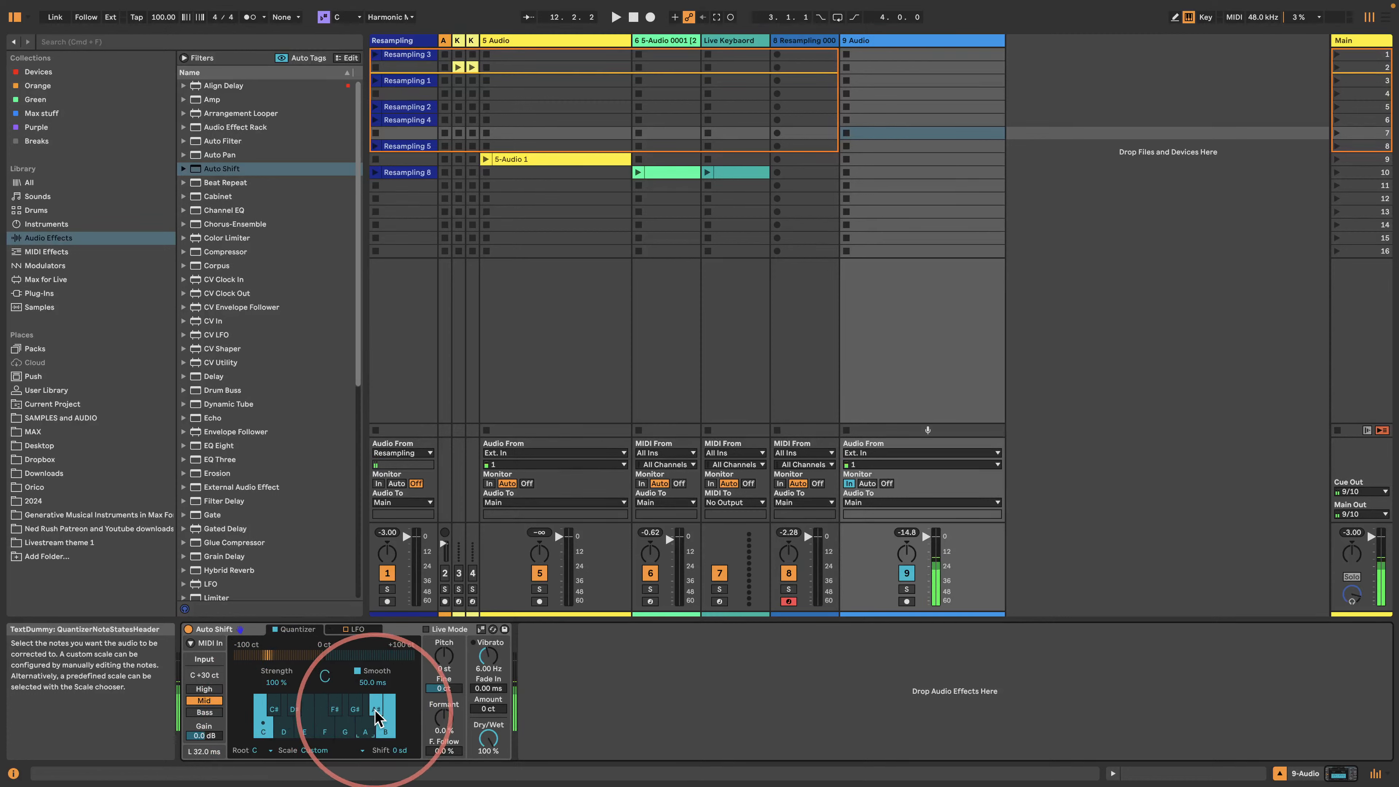
{"action": "left_click", "coordinate": [377, 708]}
{"action": "left_click", "coordinate": [386, 726]}
- Turn off Auto Shift's smoothing, set its pitch to -12 st, and choose the Bass input range with dry/wet at 100%
{"action": "left_click", "coordinate": [357, 670]}
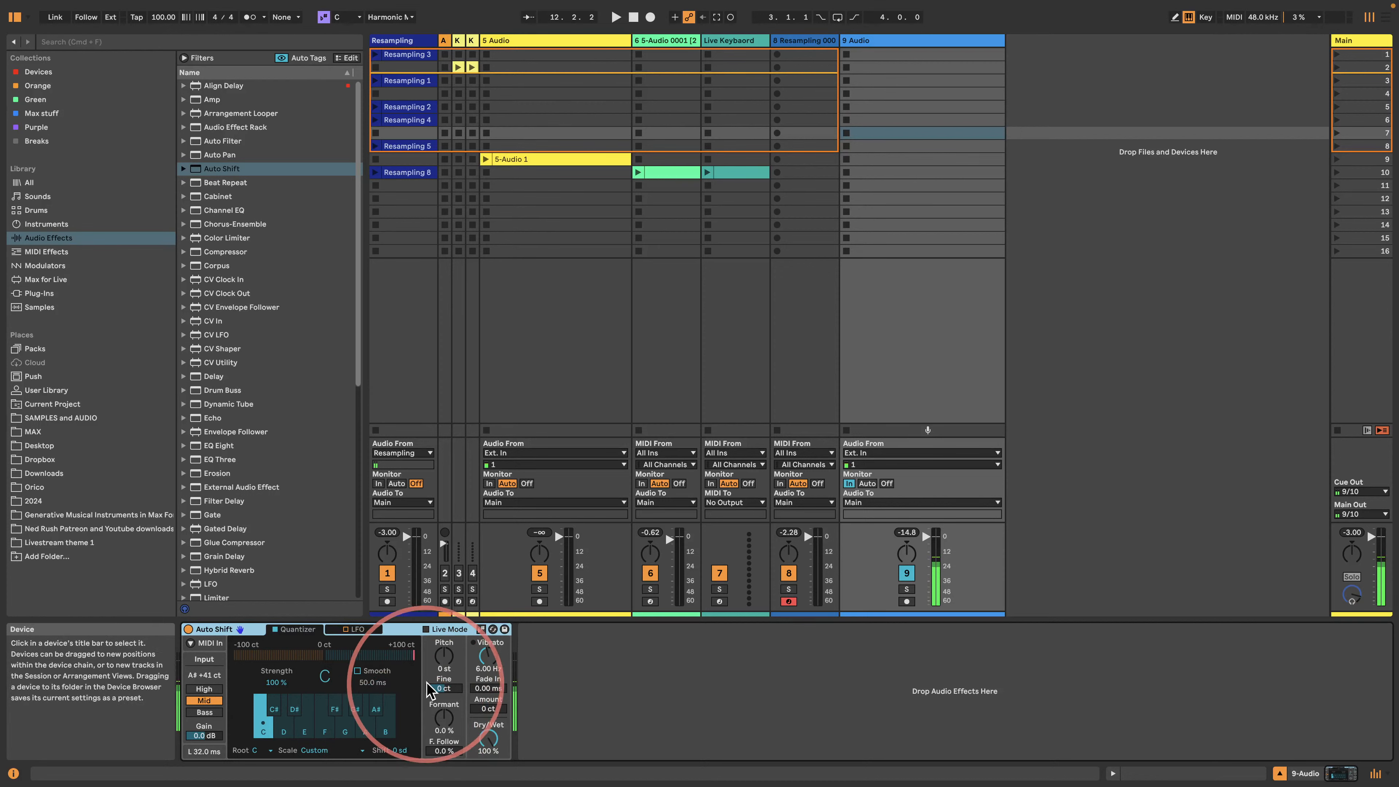
{"action": "left_click_drag", "start_coordinate": [449, 654], "coordinate": [449, 705]}
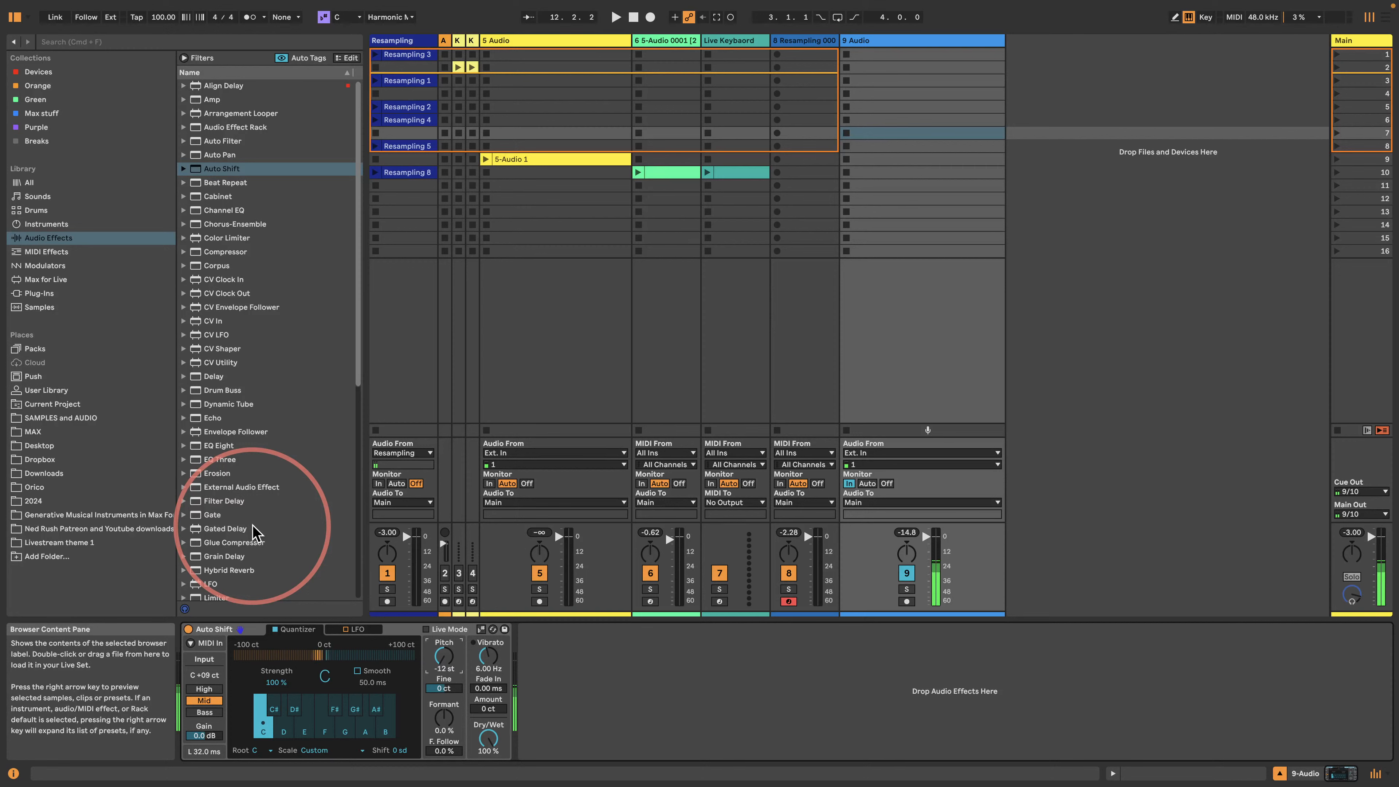
{"action": "left_click_drag", "start_coordinate": [488, 738], "coordinate": [488, 748]}
{"action": "double_click", "coordinate": [487, 748]}
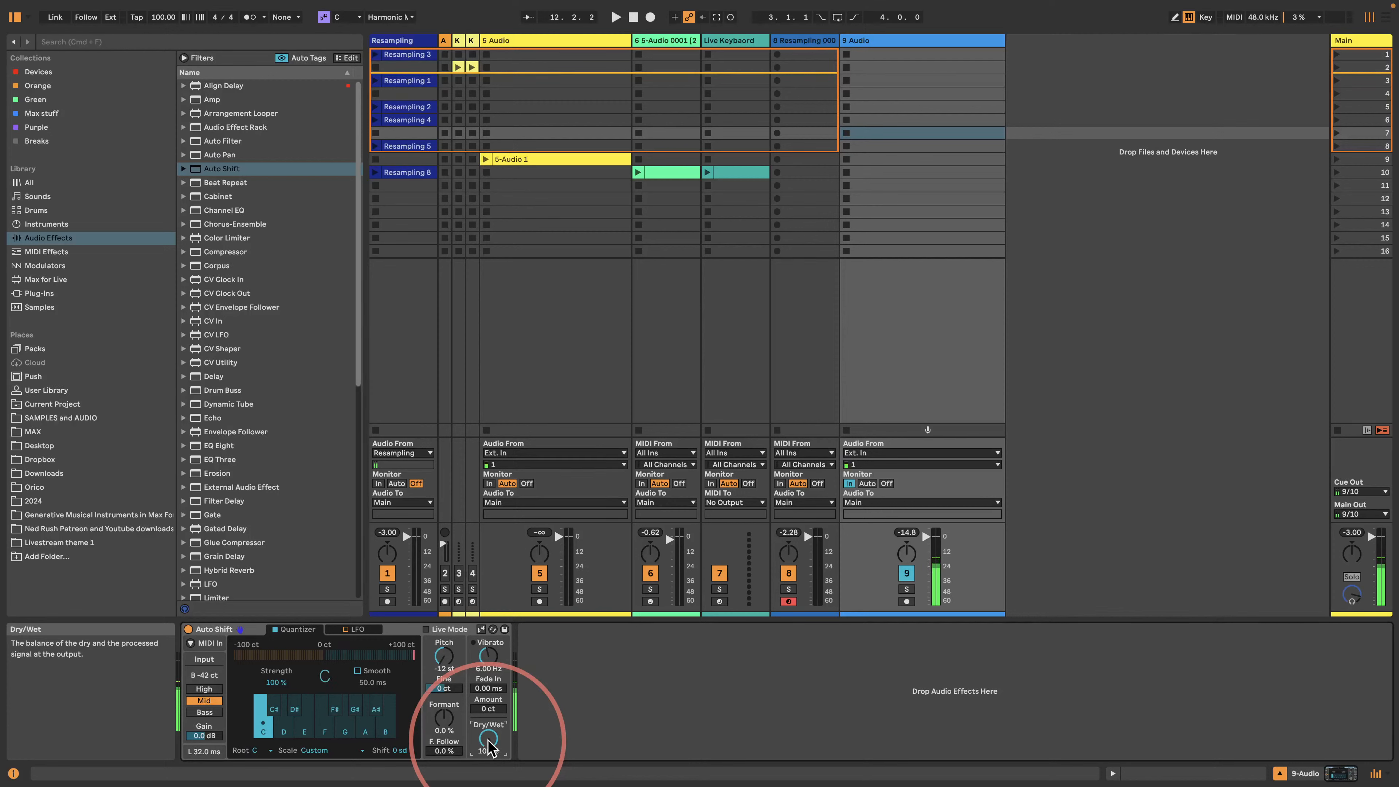
{"action": "left_click", "coordinate": [202, 713]}
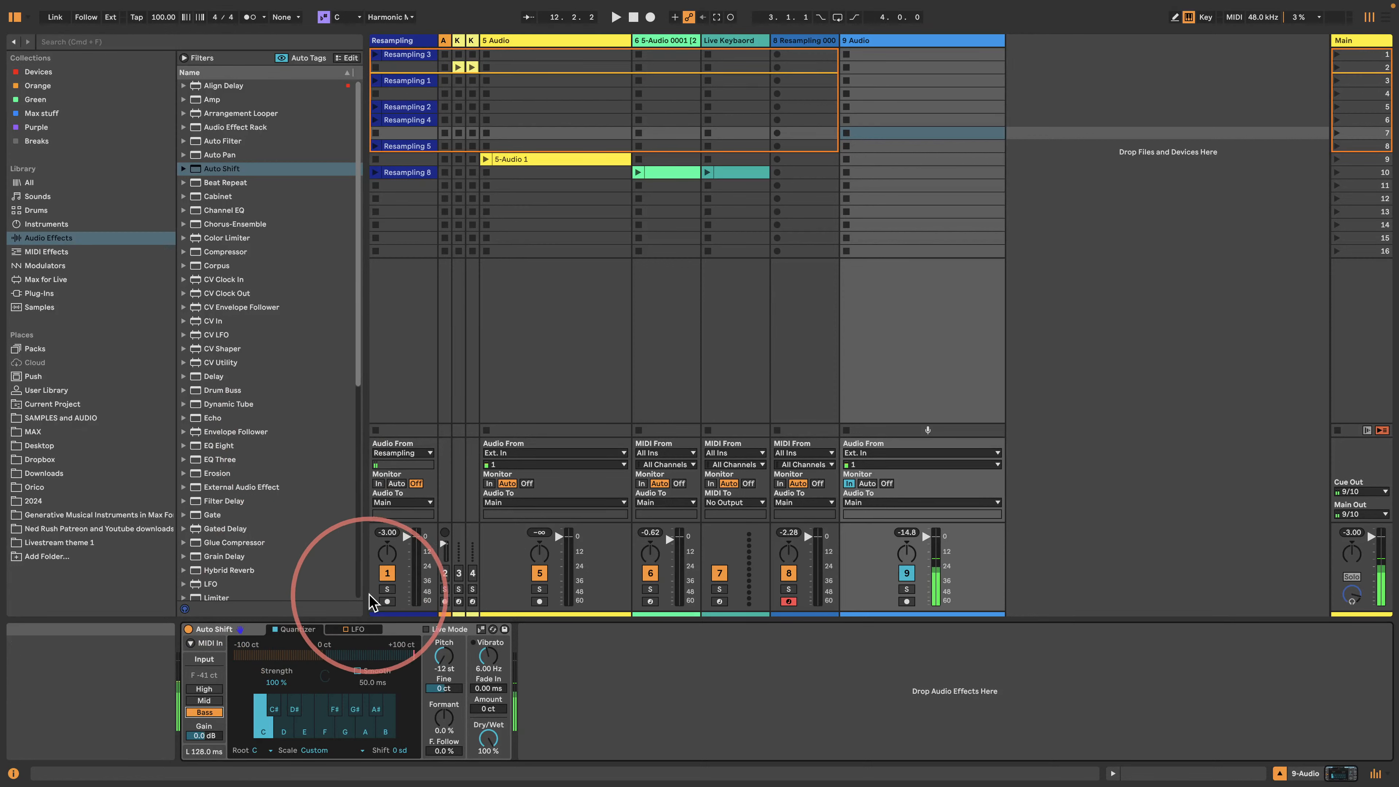
- Arm the Resampling track and add Roar after Auto Shift on track 9, with 56% shaper amount and 100% compression
{"action": "left_click", "coordinate": [387, 601]}
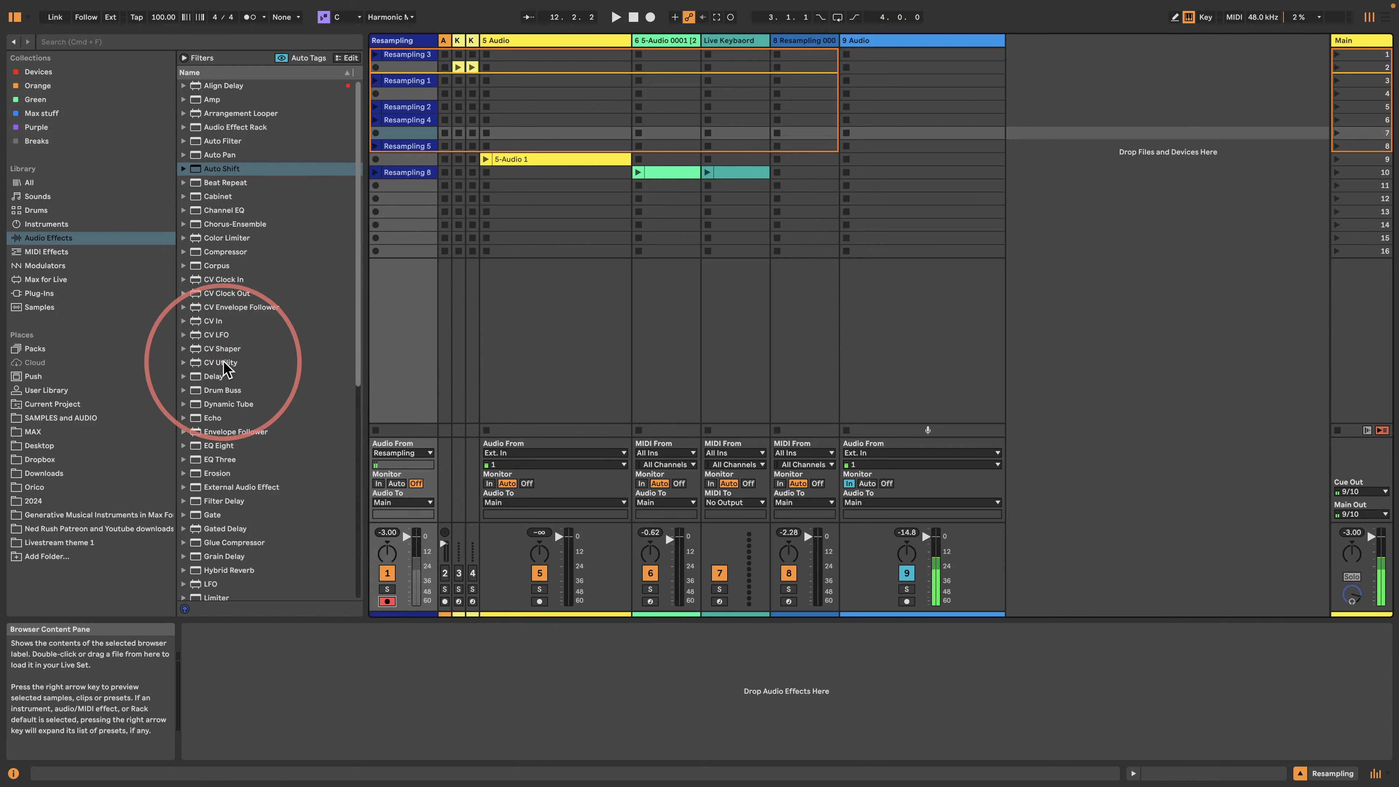
{"action": "scroll", "coordinate": [224, 368], "scroll_direction": "down", "scroll_amount": 5}
{"action": "scroll", "coordinate": [221, 386], "scroll_direction": "down", "scroll_amount": 4}
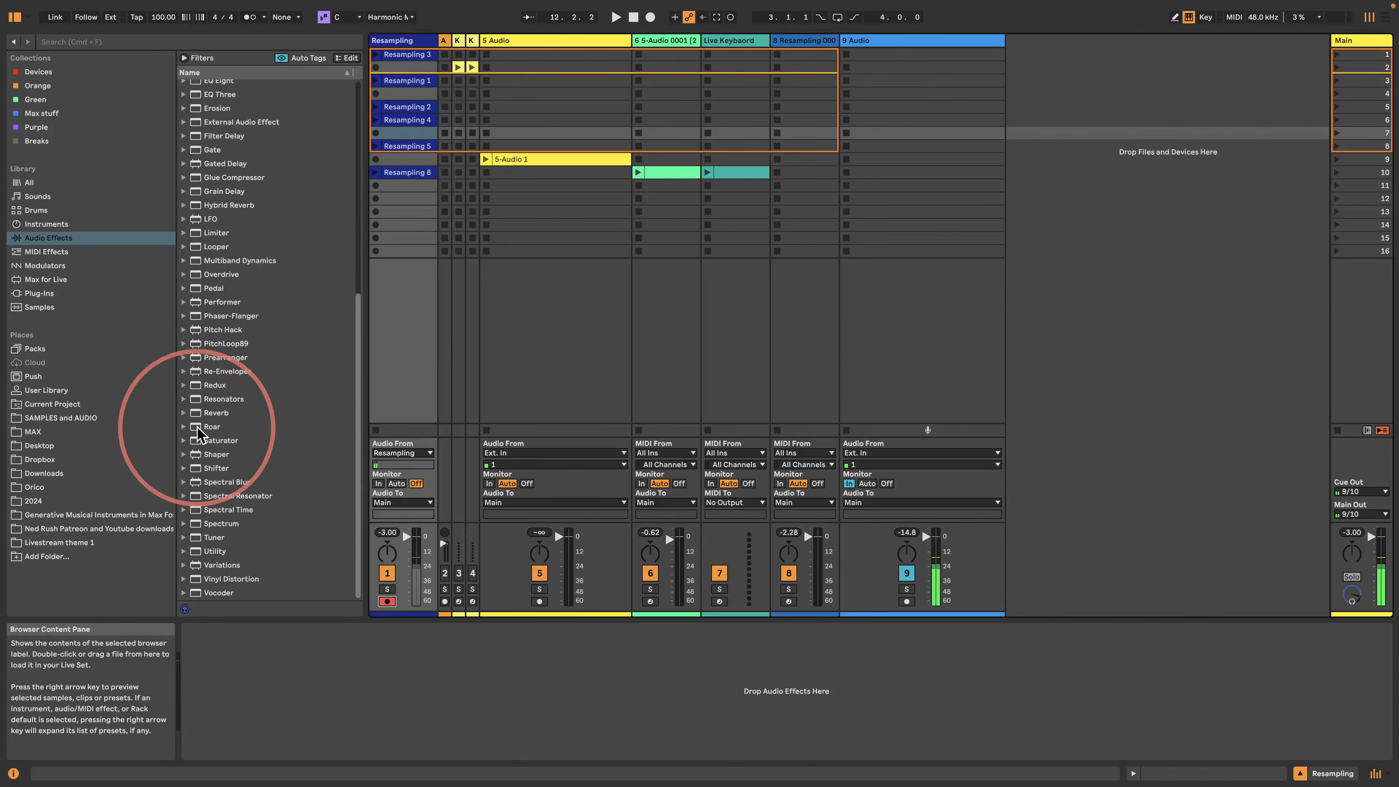
{"action": "left_click_drag", "start_coordinate": [212, 425], "coordinate": [872, 48]}
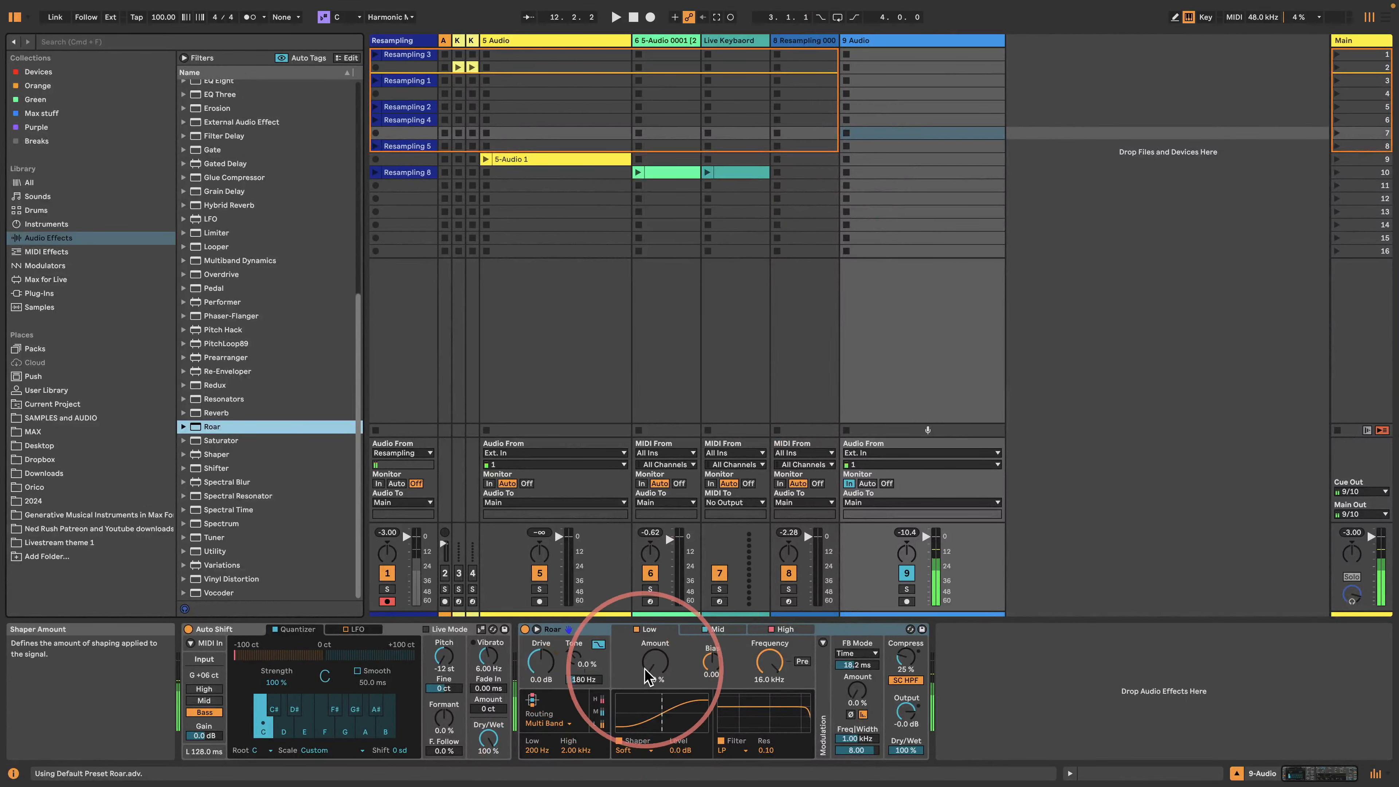
{"action": "left_click_drag", "start_coordinate": [652, 668], "coordinate": [655, 671]}
{"action": "left_click_drag", "start_coordinate": [906, 658], "coordinate": [907, 650]}
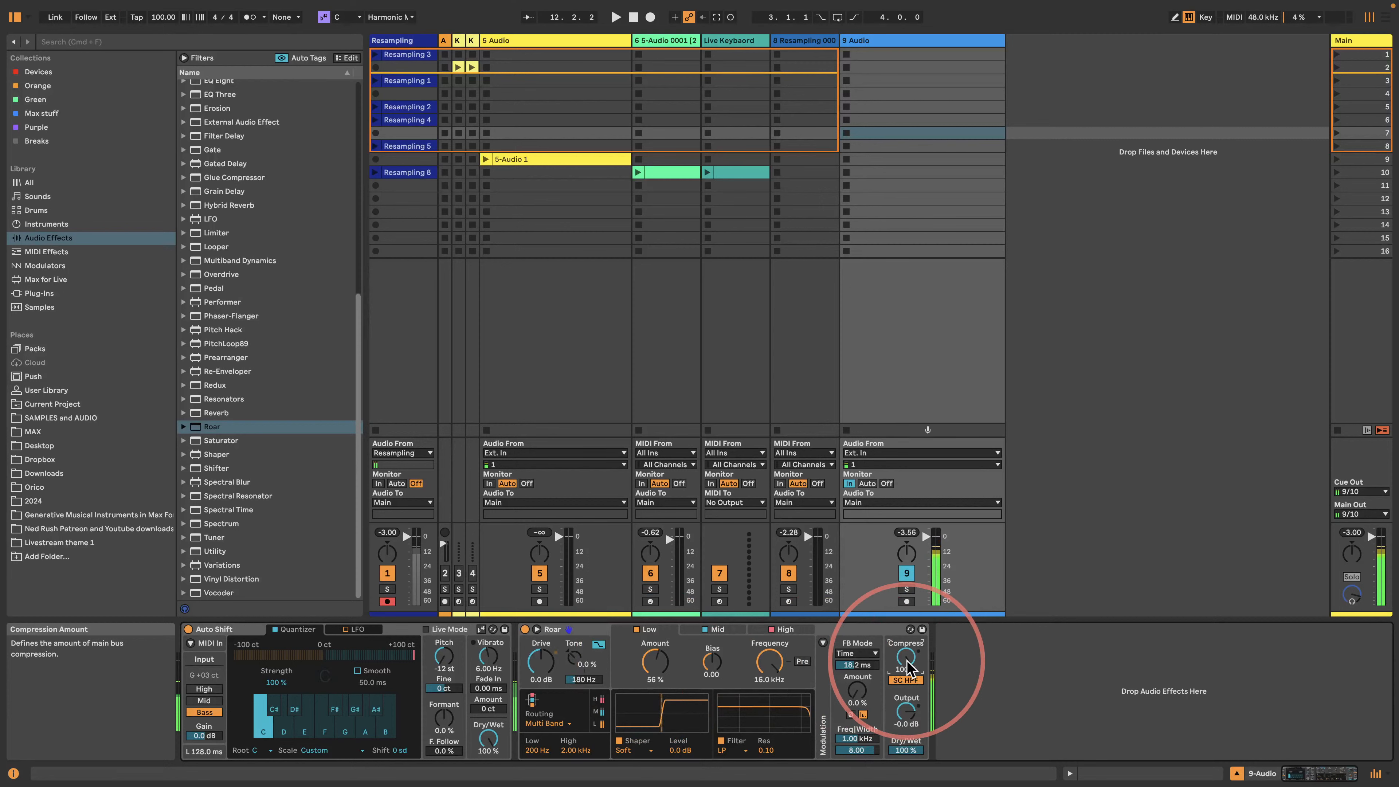
- Record track 9's output into the Resampling track's scene 14 slot while varying Roar's bias and shaper amount, ending at 0.03 and 76%
{"action": "left_click", "coordinate": [405, 227]}
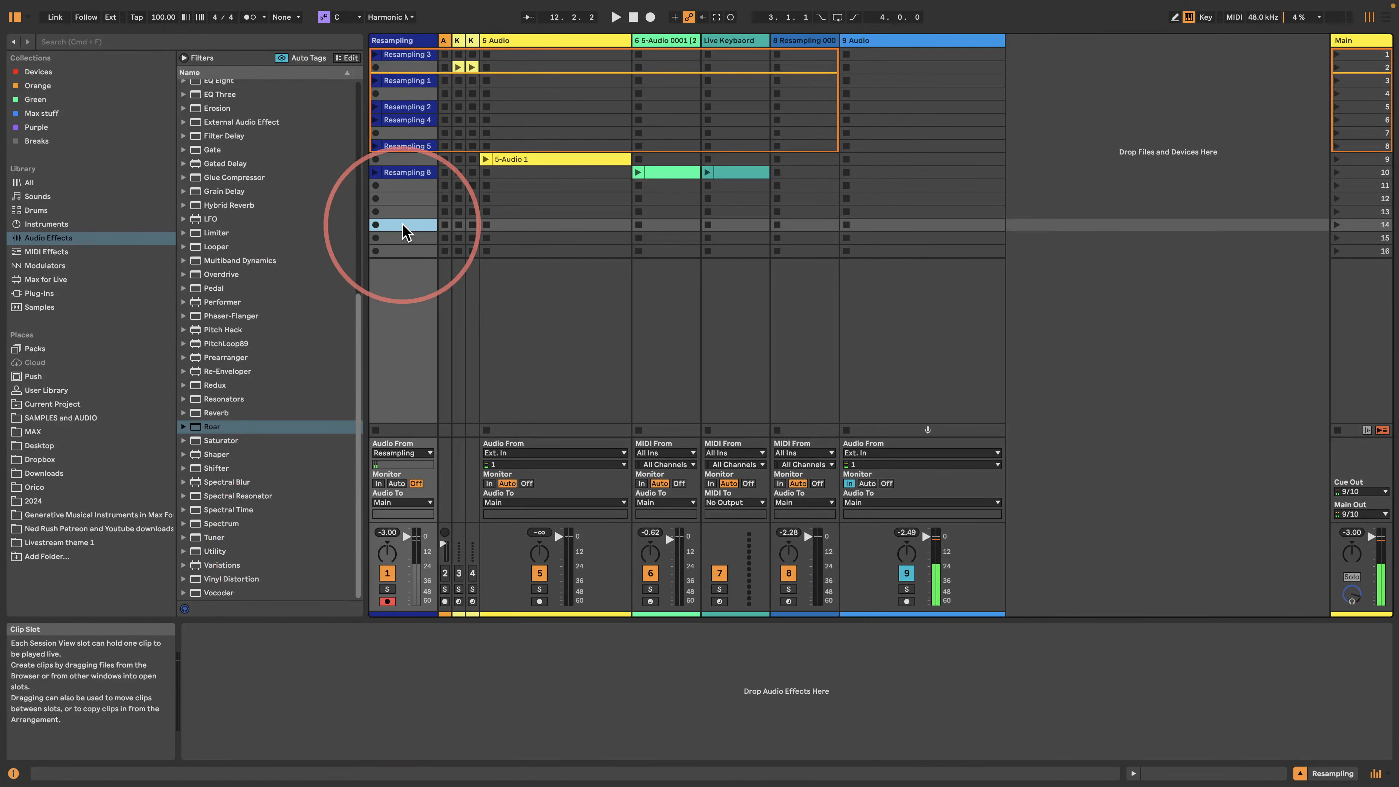
{"action": "key", "text": "Return"}
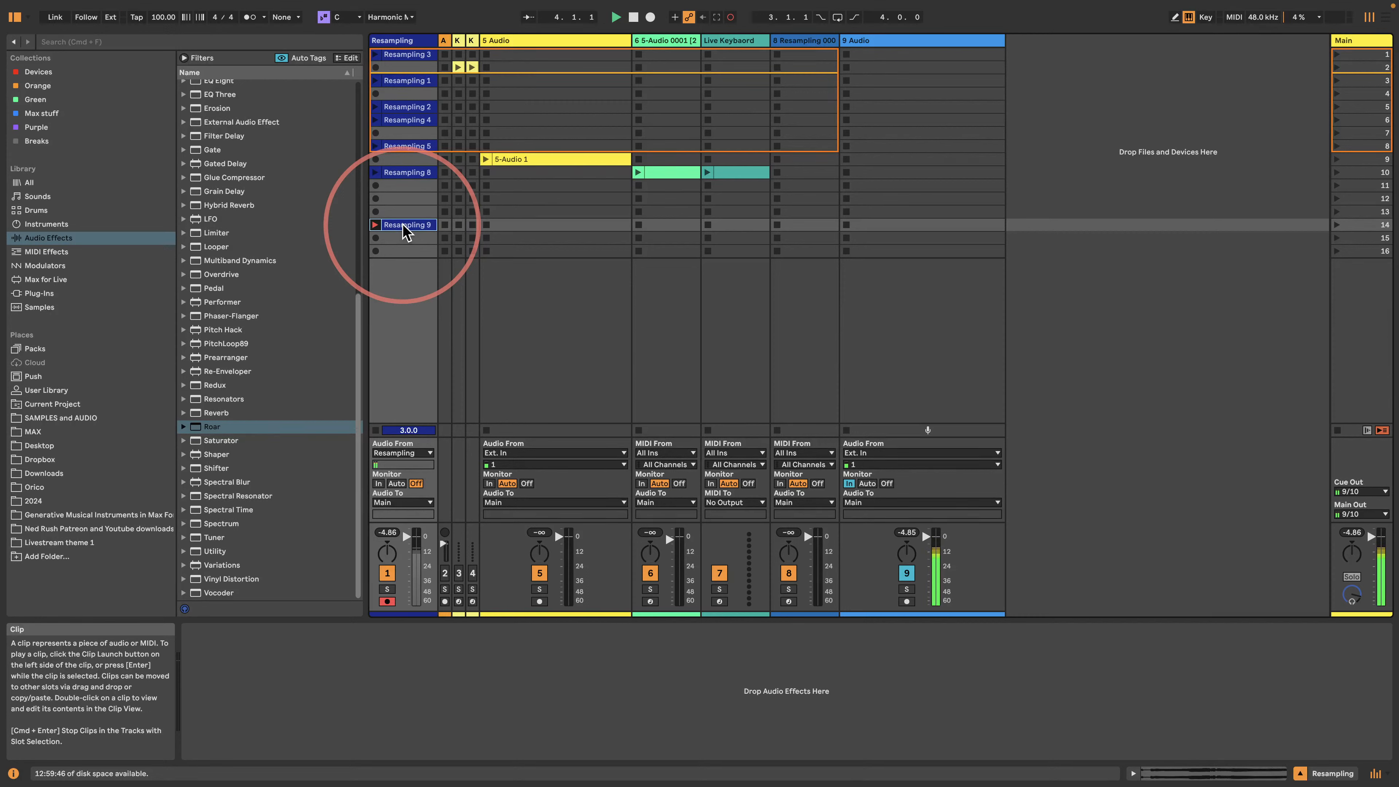
{"action": "left_click", "coordinate": [884, 41]}
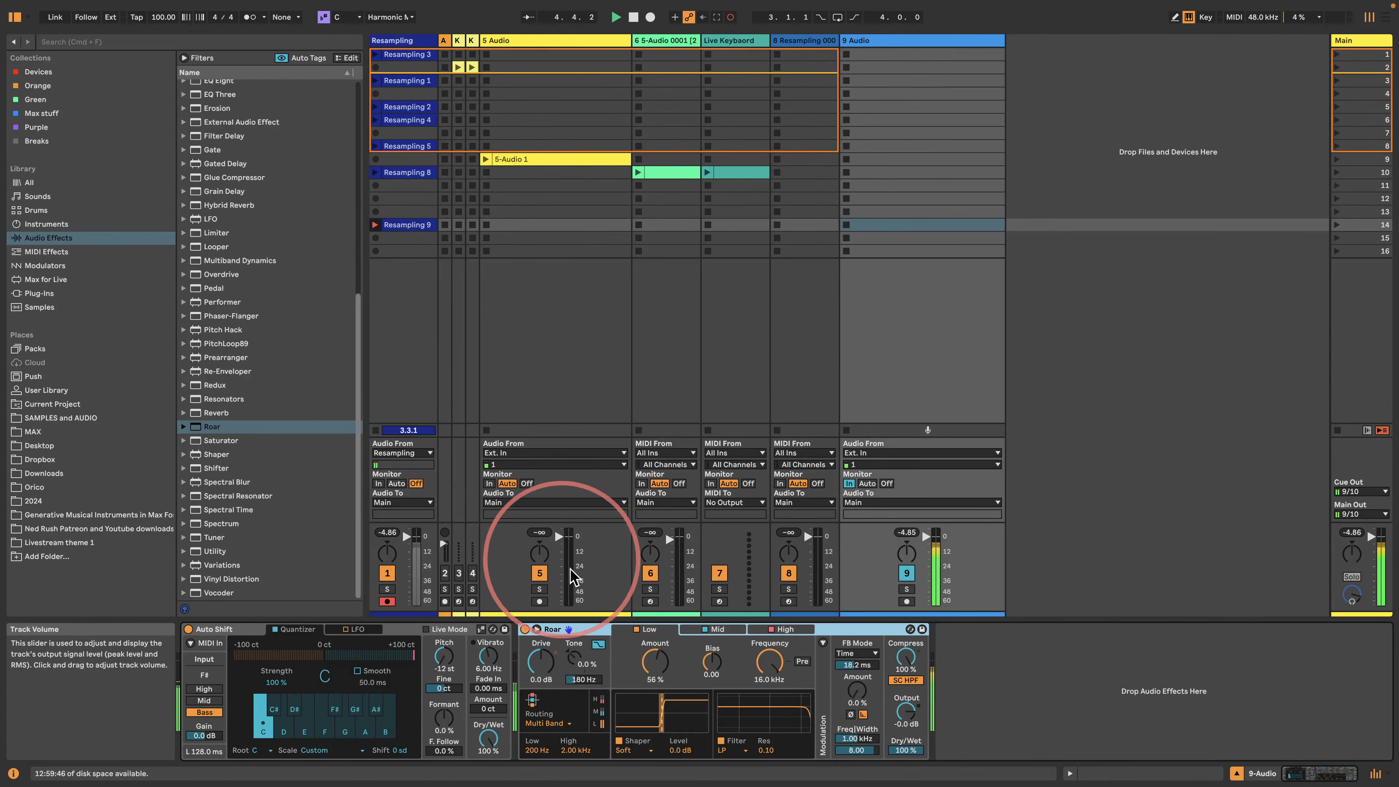
{"action": "mouse_move", "coordinate": [712, 661]}
{"action": "left_mouse_down"}
{"action": "mouse_move", "coordinate": [711, 678]}
{"action": "mouse_move", "coordinate": [711, 659]}
{"action": "left_mouse_up"}
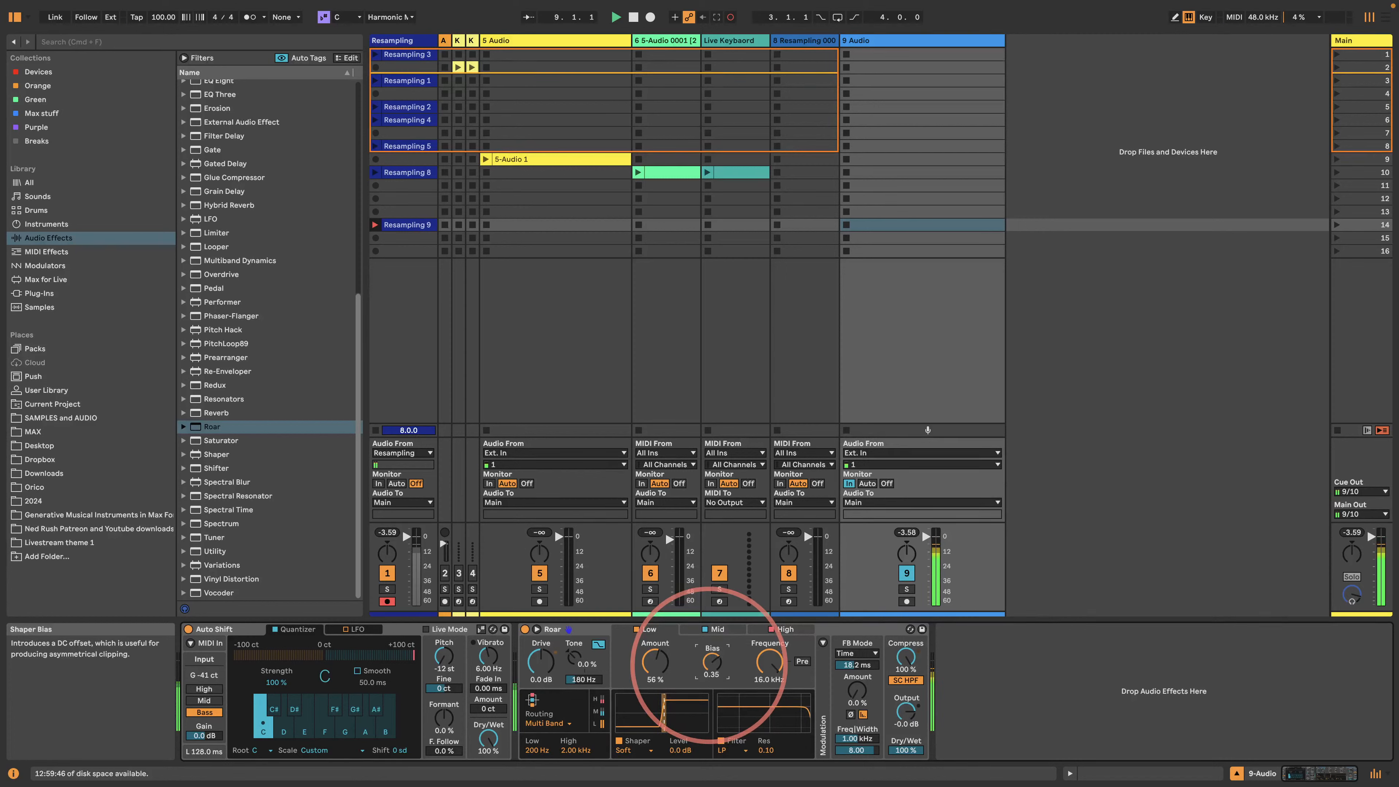
{"action": "mouse_move", "coordinate": [444, 716]}
{"action": "left_mouse_down"}
{"action": "mouse_move", "coordinate": [444, 729]}
{"action": "mouse_move", "coordinate": [440, 709]}
{"action": "left_mouse_up"}
{"action": "double_click", "coordinate": [440, 718]}
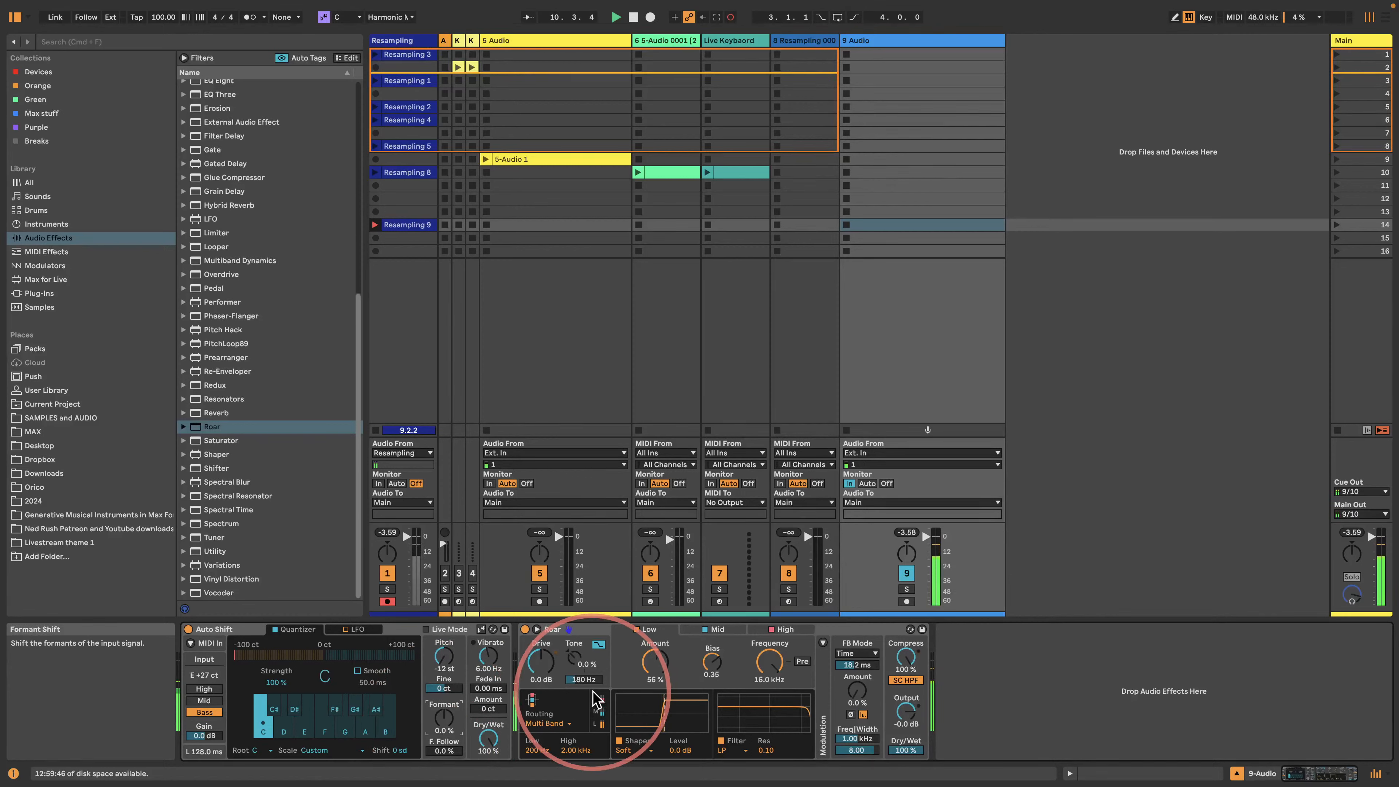
{"action": "left_click_drag", "start_coordinate": [654, 661], "coordinate": [711, 677]}
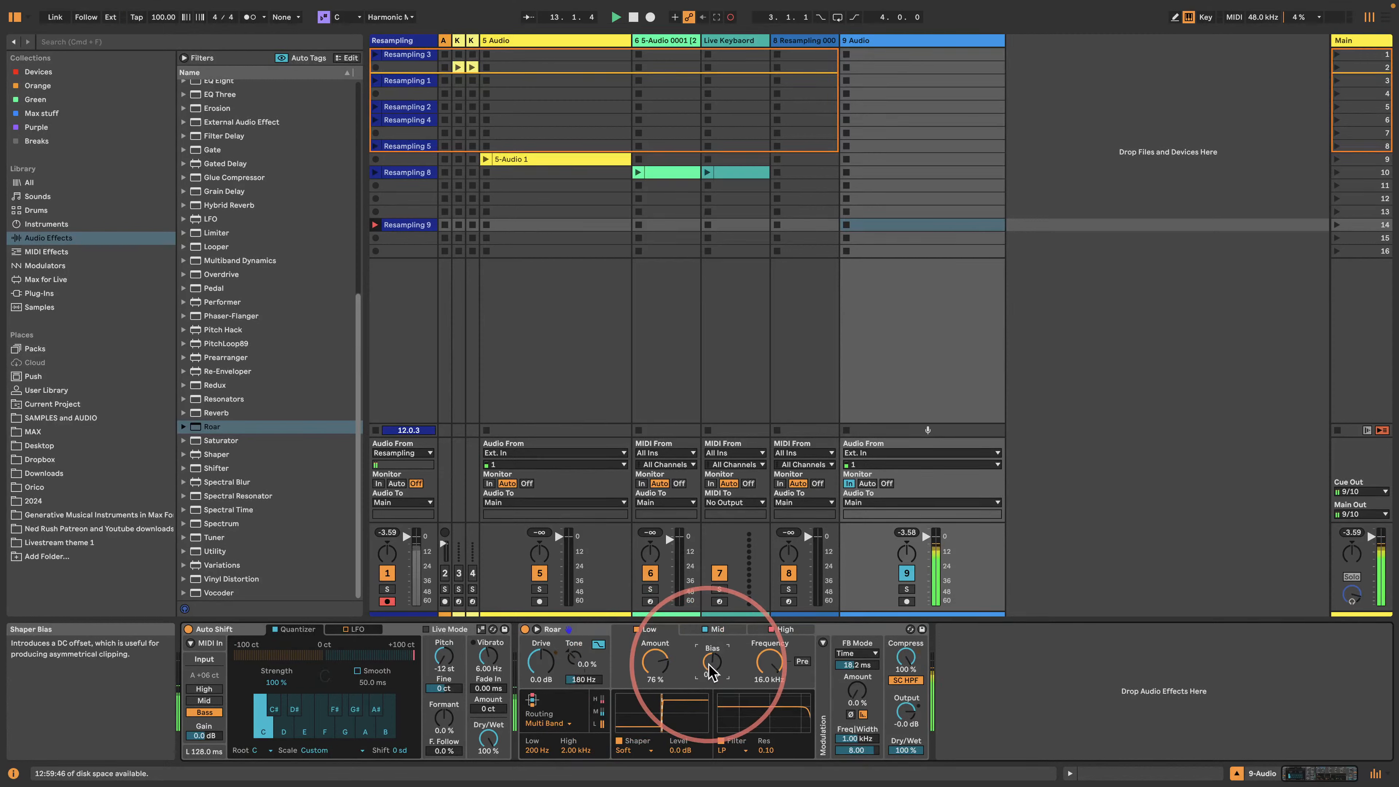
{"action": "left_click", "coordinate": [376, 430]}
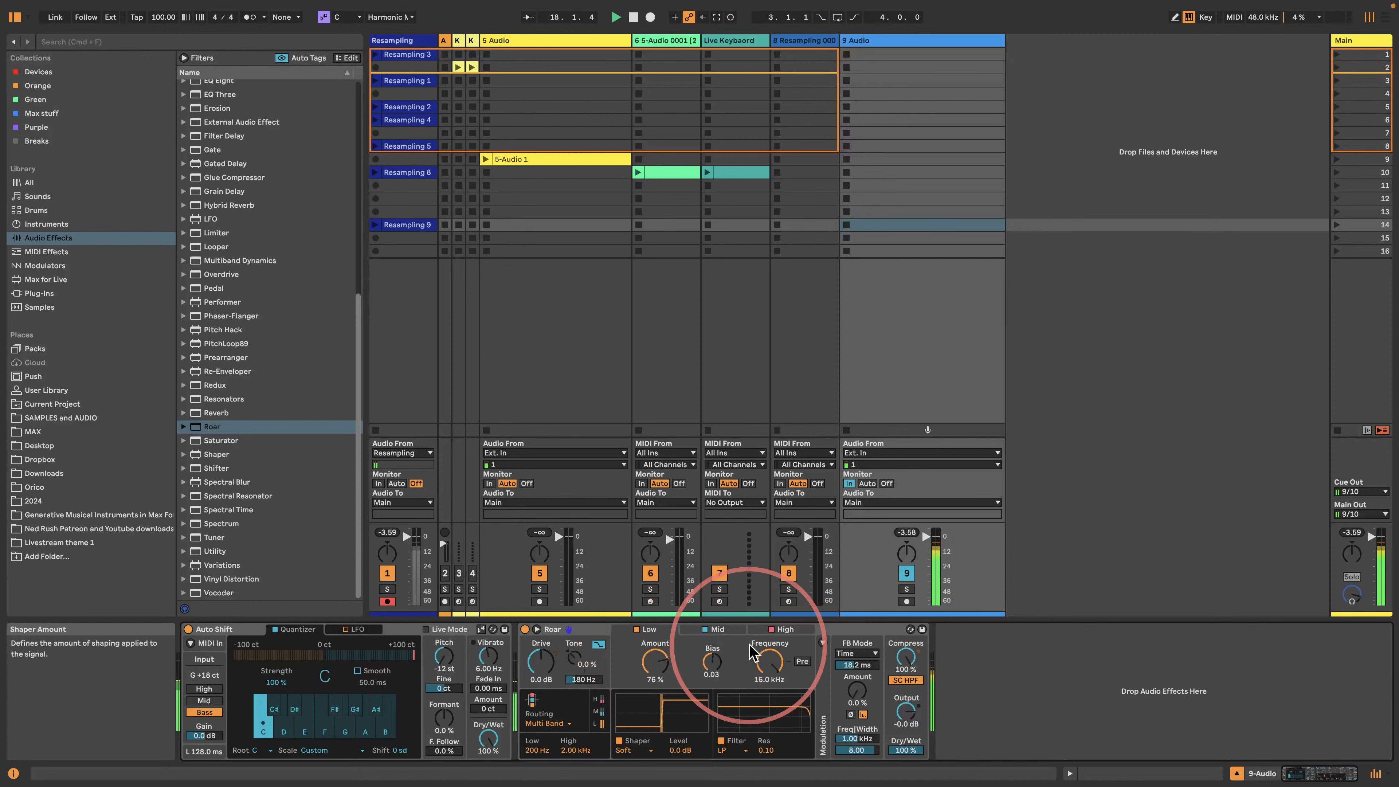
- Delete Roar and Auto Shift from track 9 and set its monitoring to Auto
{"action": "left_click", "coordinate": [564, 629]}
{"action": "key", "text": "Delete"}
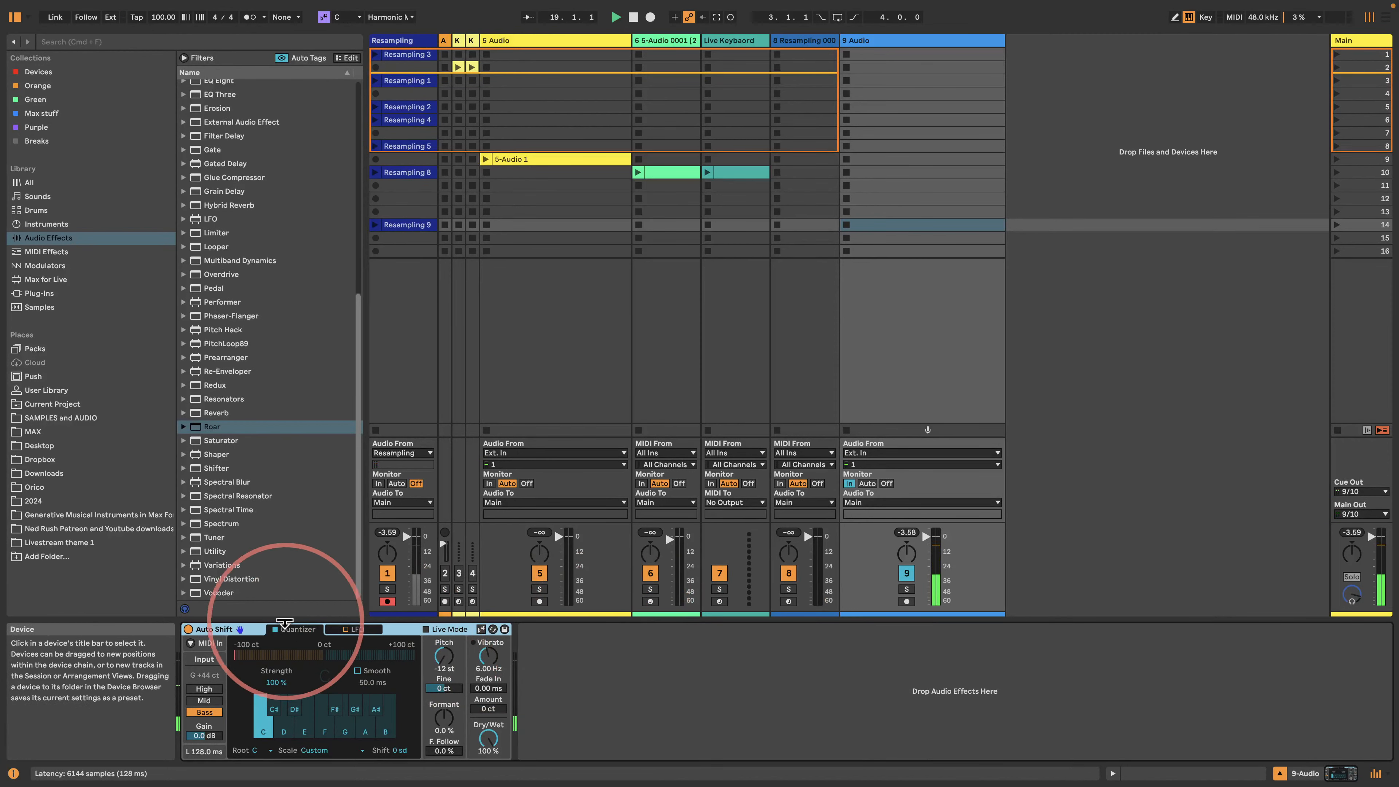
{"action": "key", "text": "Delete"}
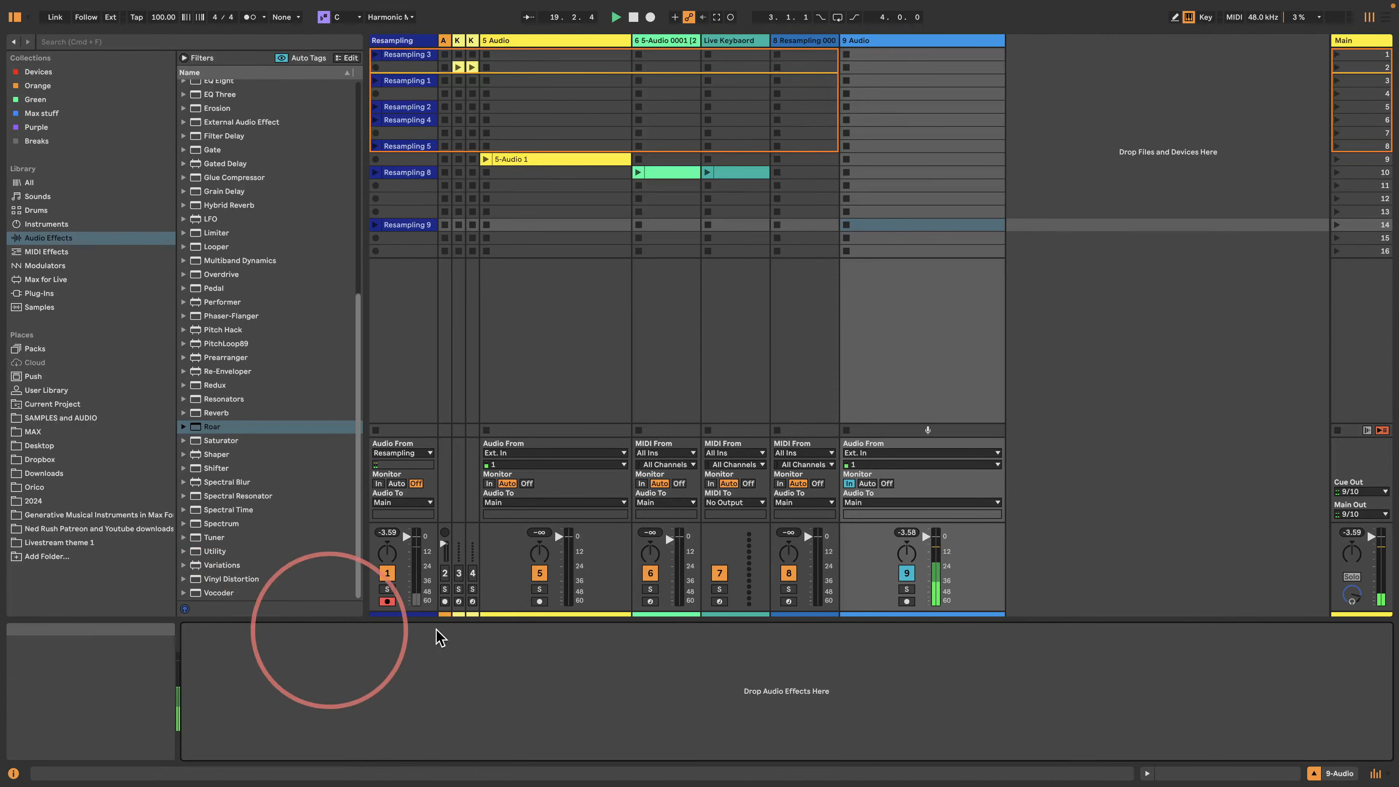
{"action": "left_click", "coordinate": [864, 483]}
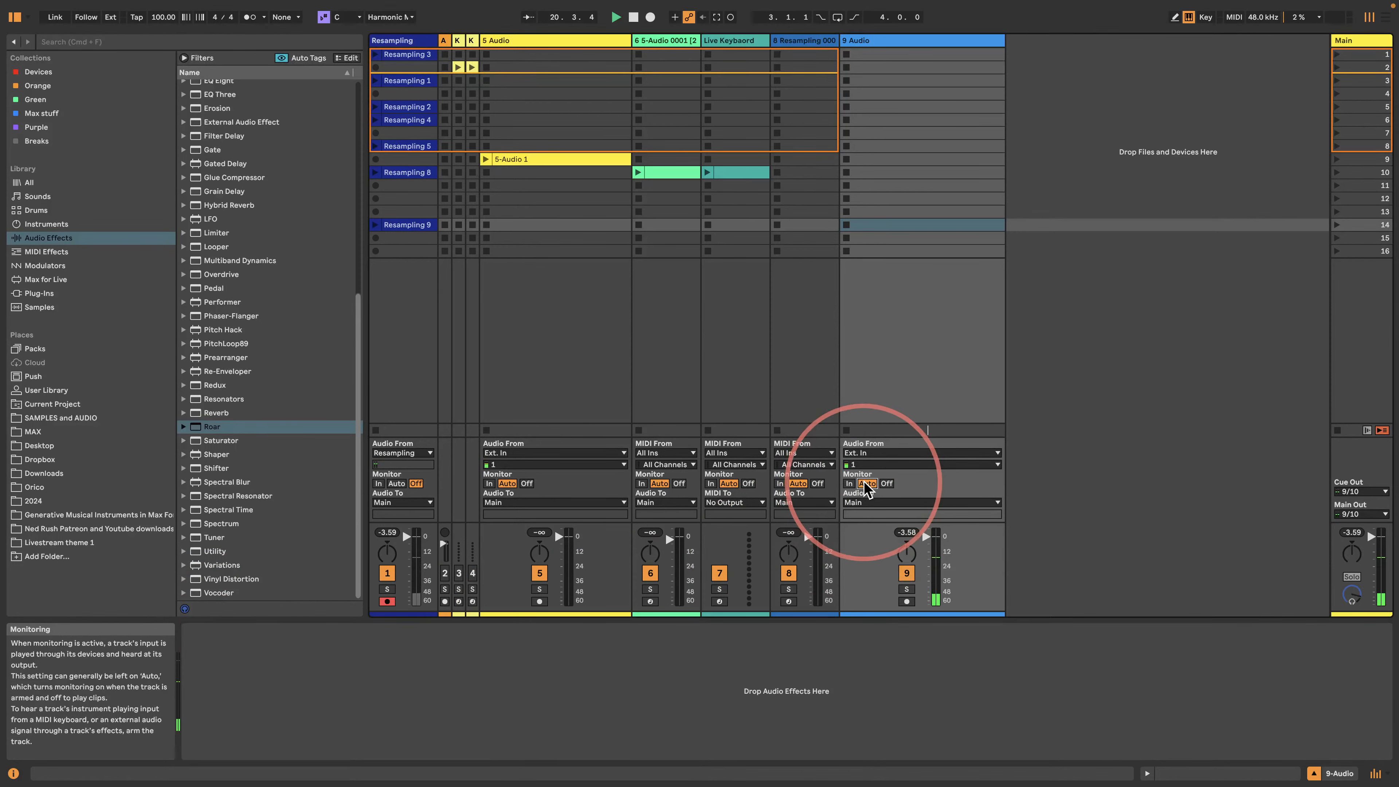
- Show the full waveform of the Resampling 9 clip and narrow track 9 in the Session View
{"action": "double_click", "coordinate": [408, 225]}
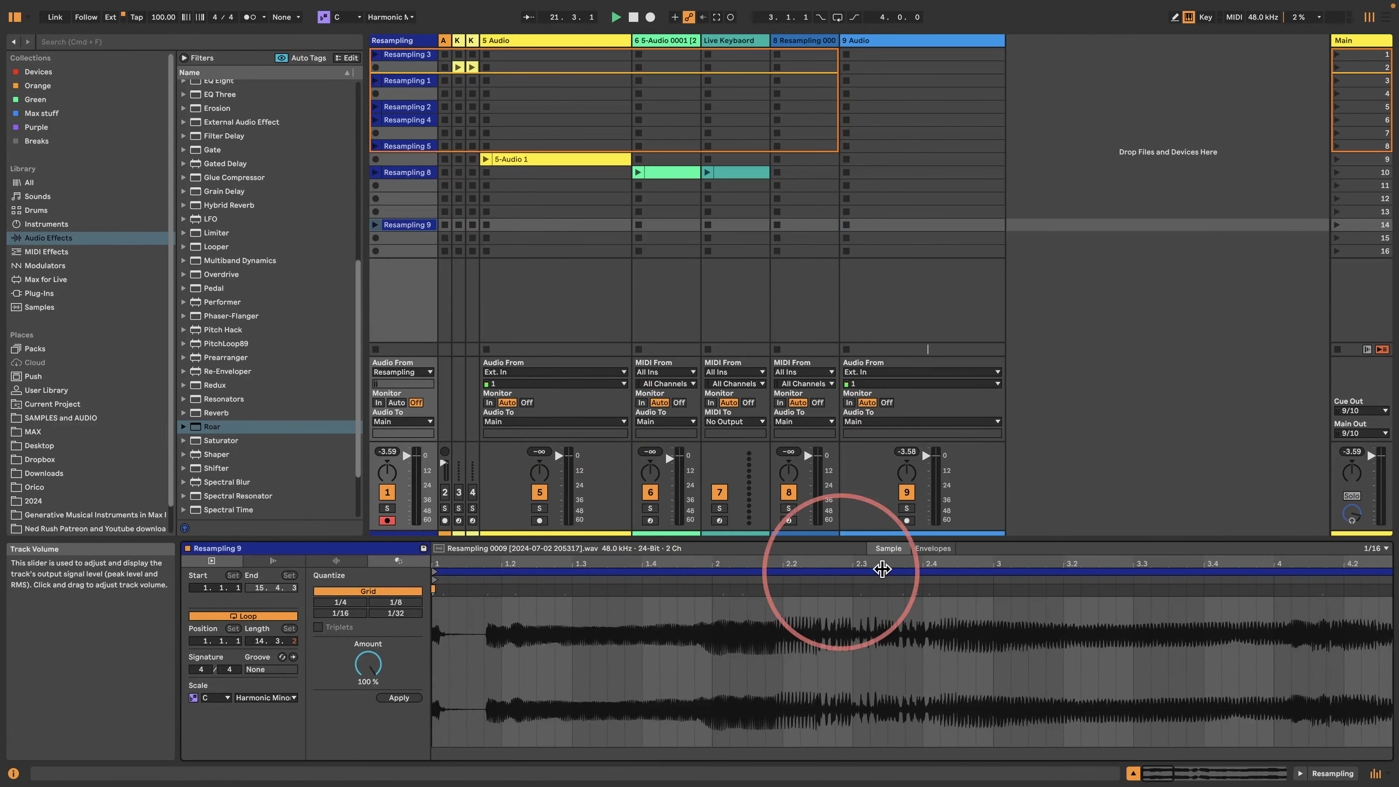
{"action": "key", "text": "w"}
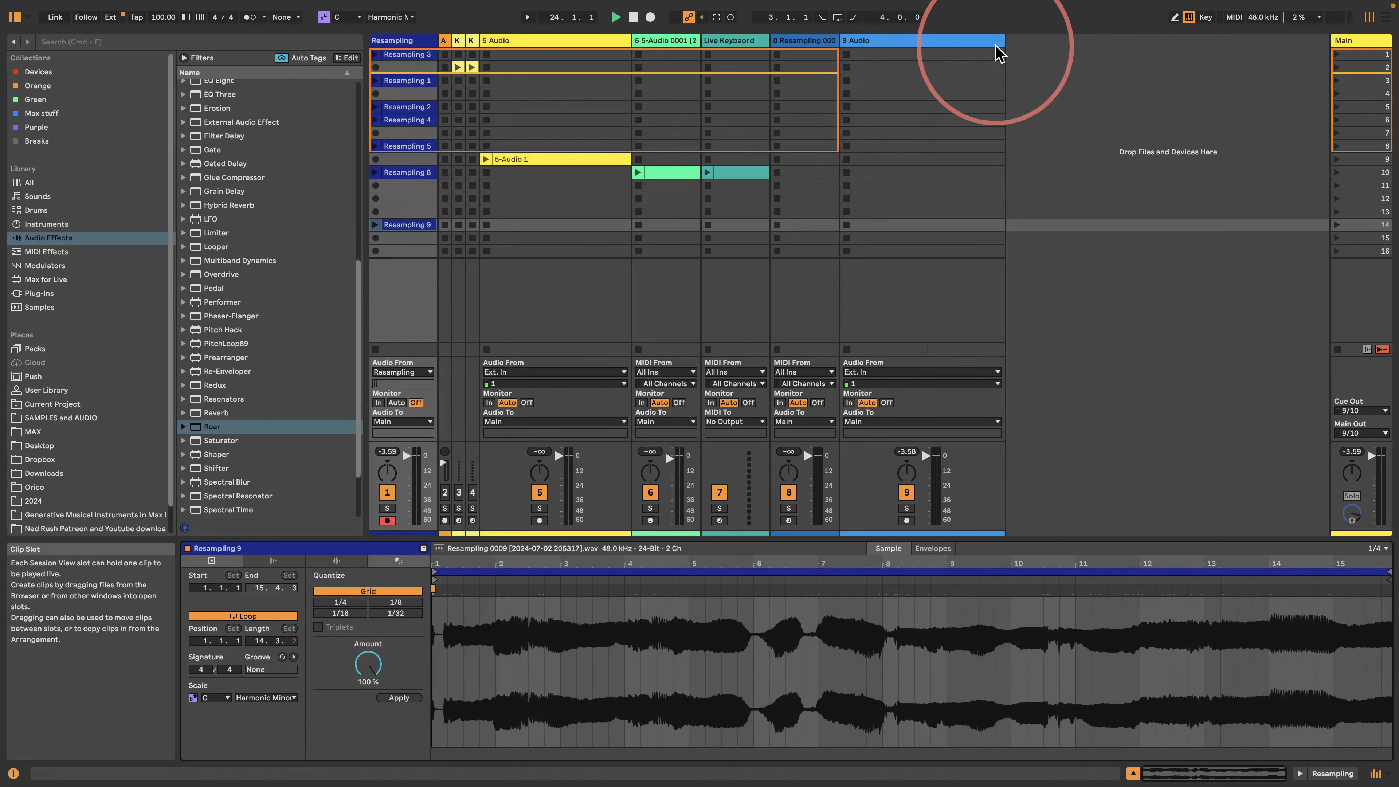
{"action": "left_click_drag", "start_coordinate": [1003, 40], "coordinate": [872, 37]}
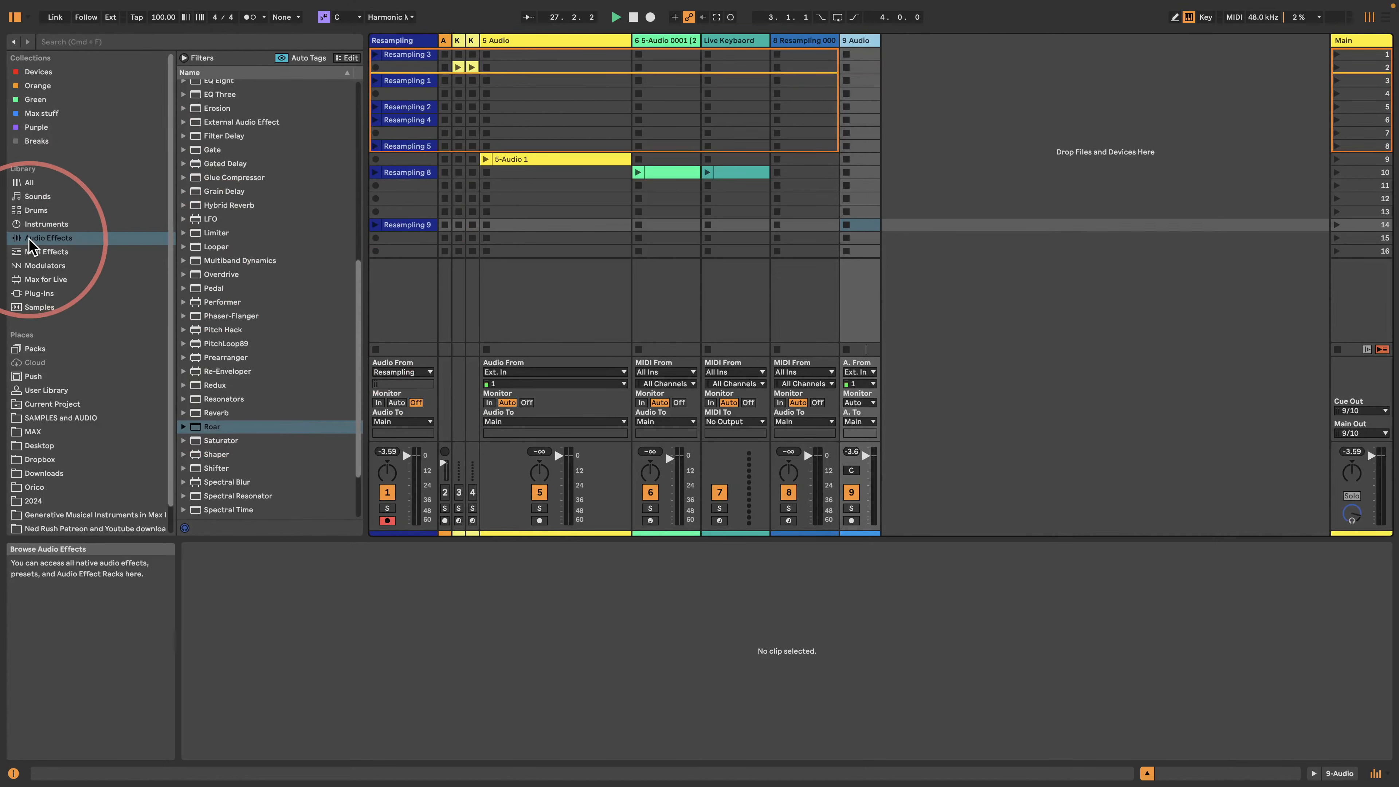
- Try the Resampling 9 recording in a Sampler on a new MIDI track, and delete the Sampler
{"action": "left_click", "coordinate": [49, 224]}
{"action": "left_click_drag", "start_coordinate": [219, 359], "coordinate": [1021, 259]}
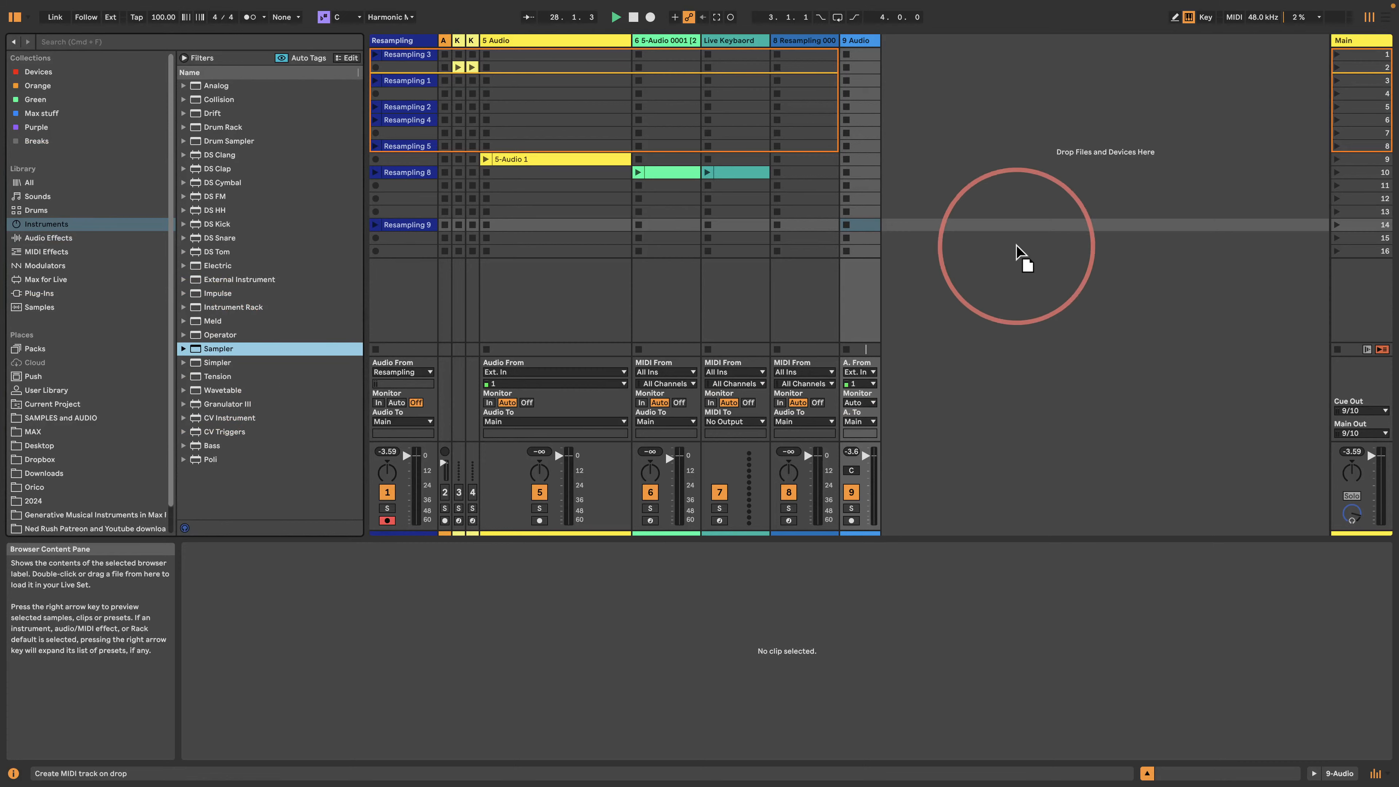
{"action": "left_click_drag", "start_coordinate": [408, 240], "coordinate": [303, 677]}
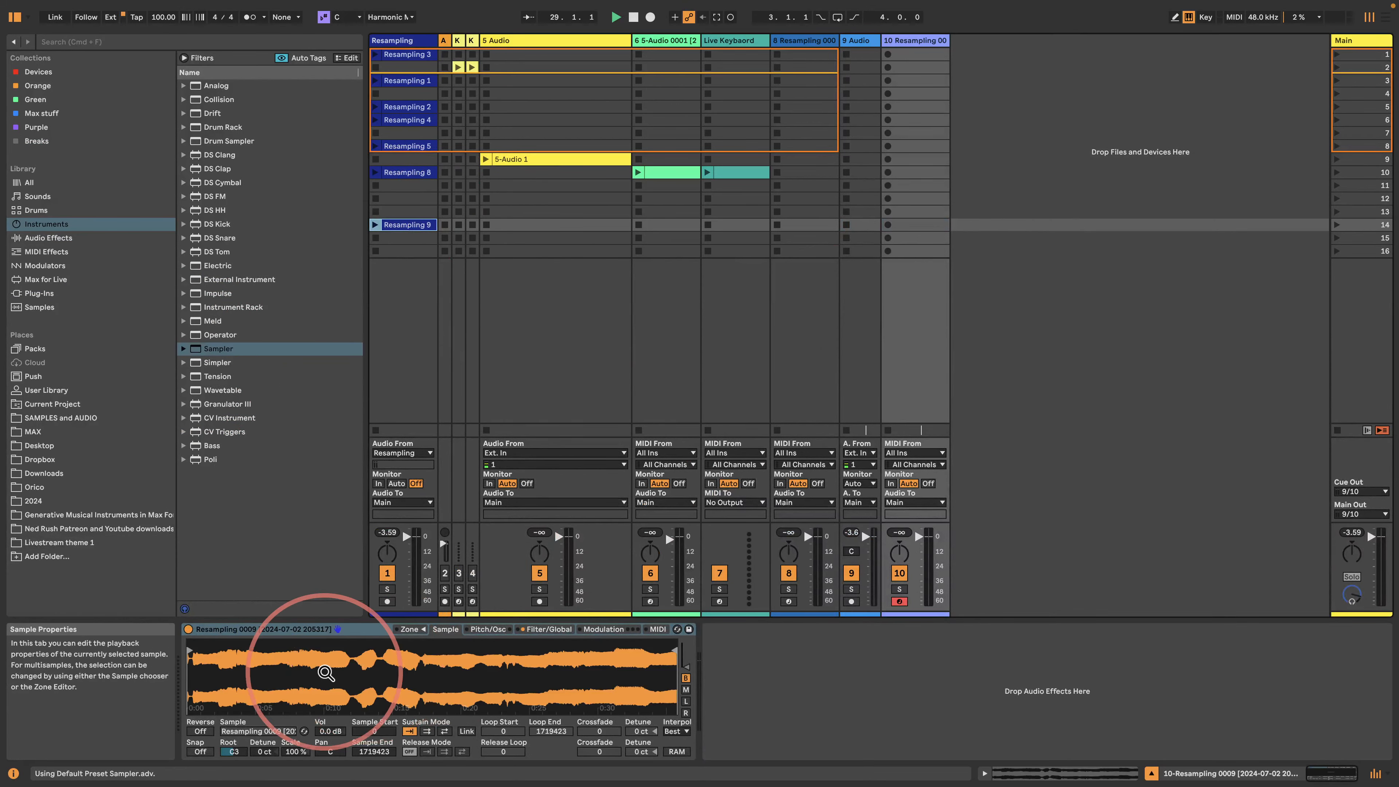
{"action": "left_click", "coordinate": [278, 631]}
{"action": "key", "text": "Delete"}
- Load the Resampling 9 recording into a Simpler on track 10, in Slice mode at 100% sensitivity with Thru playback
{"action": "left_click_drag", "start_coordinate": [197, 363], "coordinate": [926, 103]}
{"action": "left_click_drag", "start_coordinate": [406, 226], "coordinate": [275, 672]}
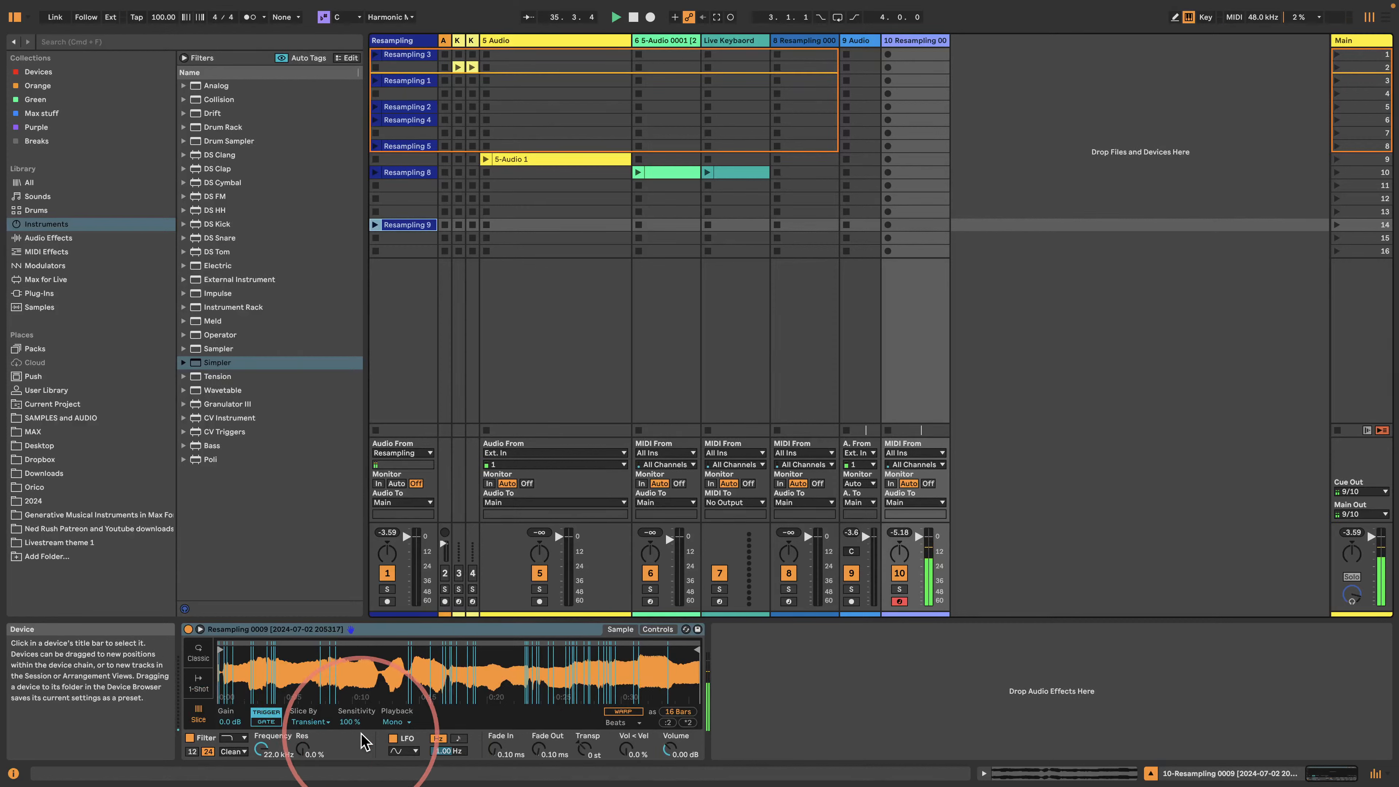
{"action": "left_click", "coordinate": [395, 722]}
{"action": "left_click", "coordinate": [393, 754]}
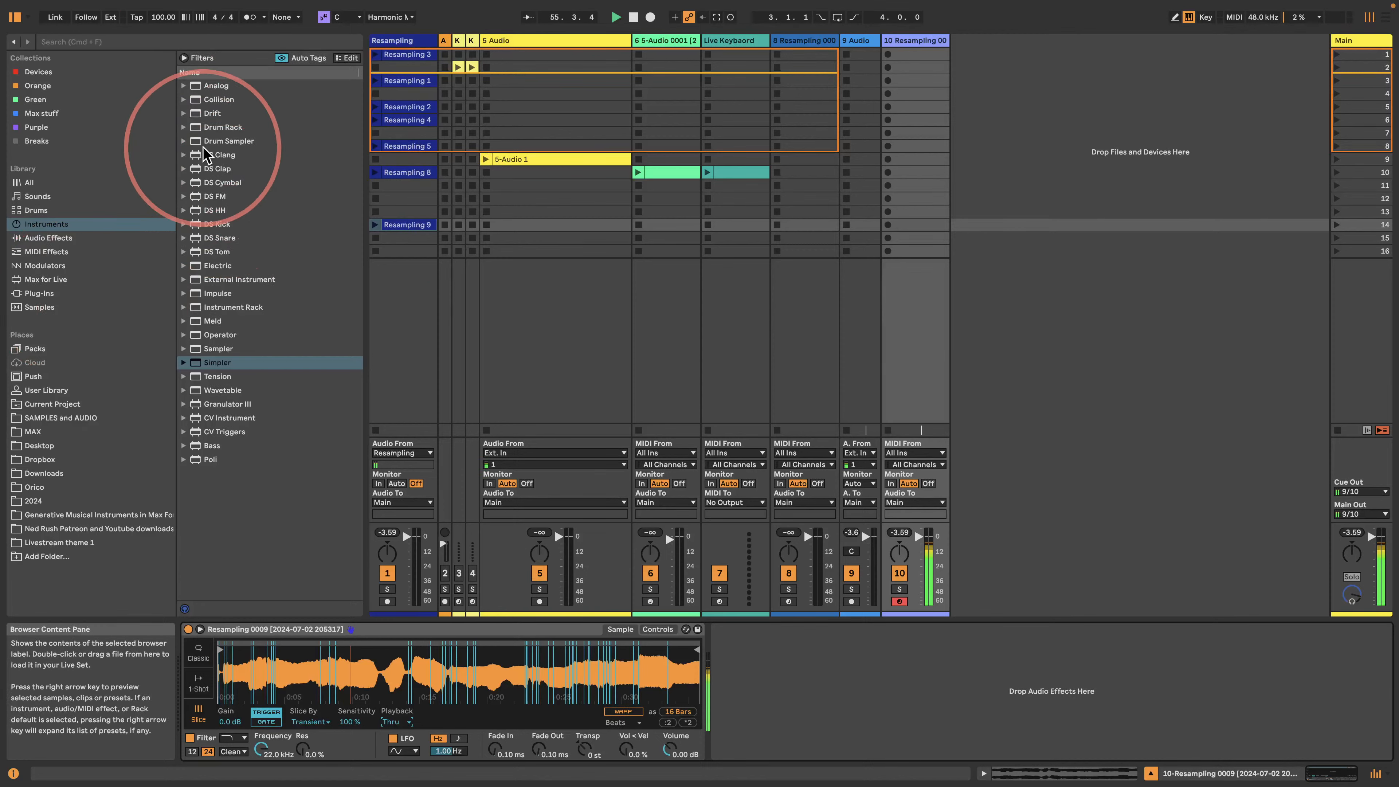
- Add a Drum Rack on a new MIDI track and try to place a Drum Sampler on track 9
{"action": "left_click_drag", "start_coordinate": [221, 127], "coordinate": [1043, 142]}
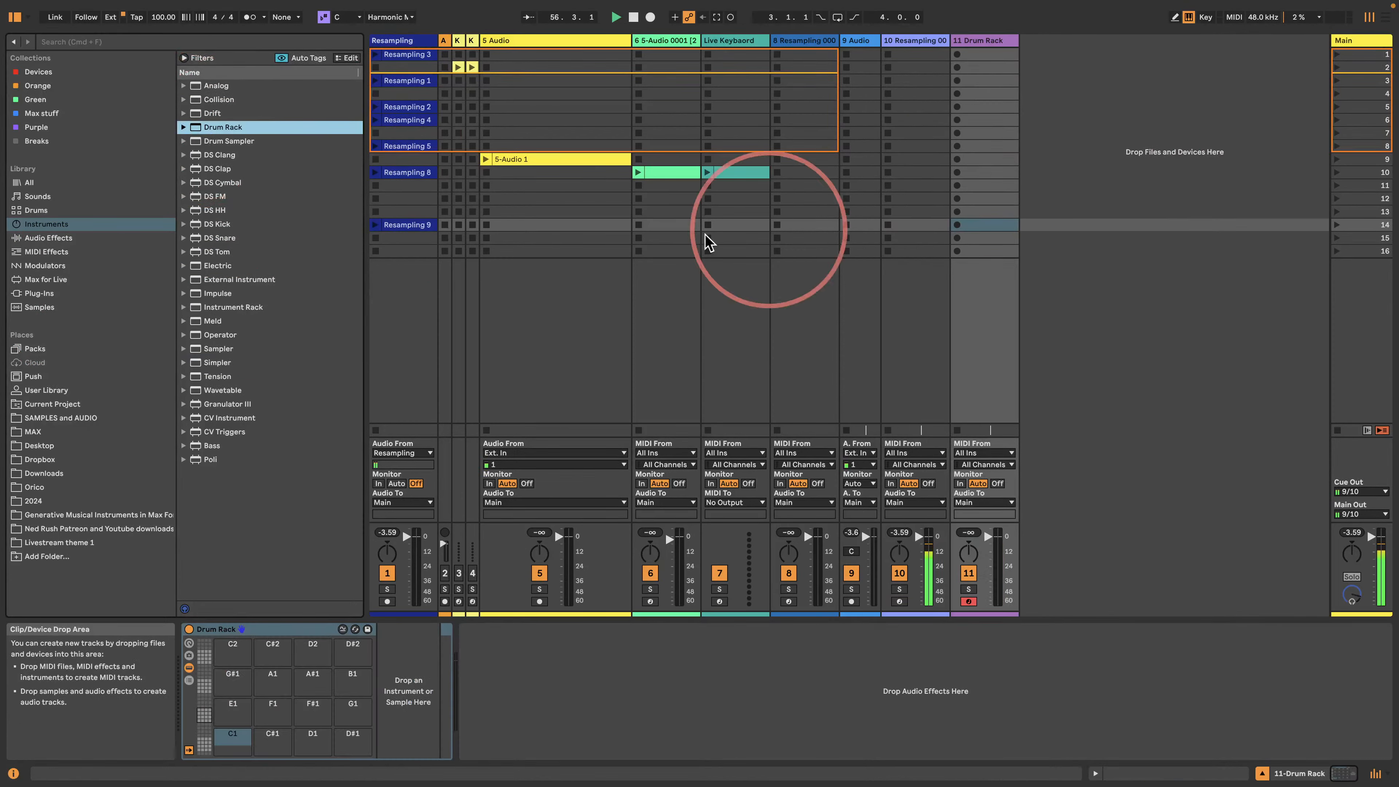
{"action": "left_click_drag", "start_coordinate": [196, 142], "coordinate": [864, 46]}
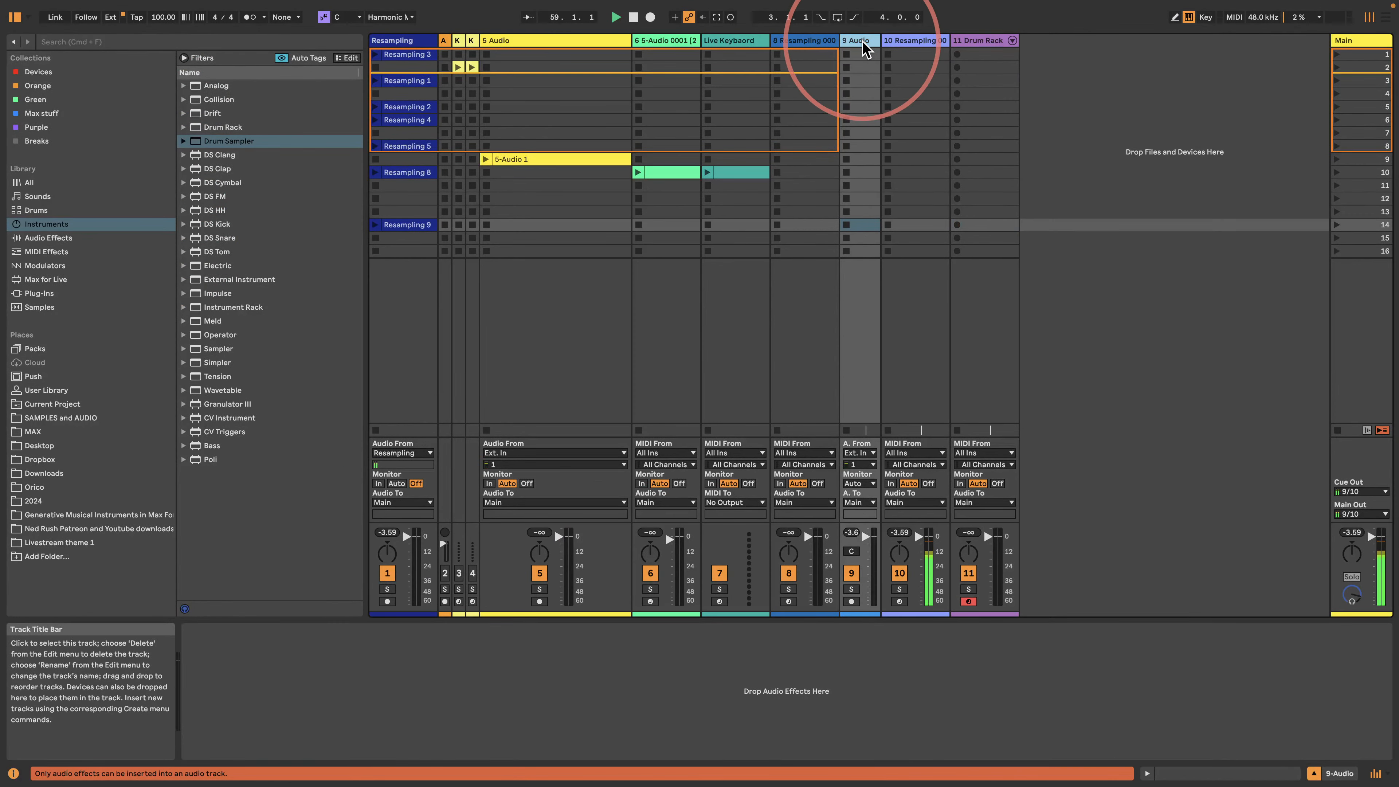
- Load the Resampling 9 recording into the Drum Sampler on the Drum Rack pad, keeping Drum Sampler as the pad's instrument
{"action": "left_click_drag", "start_coordinate": [410, 224], "coordinate": [229, 743]}
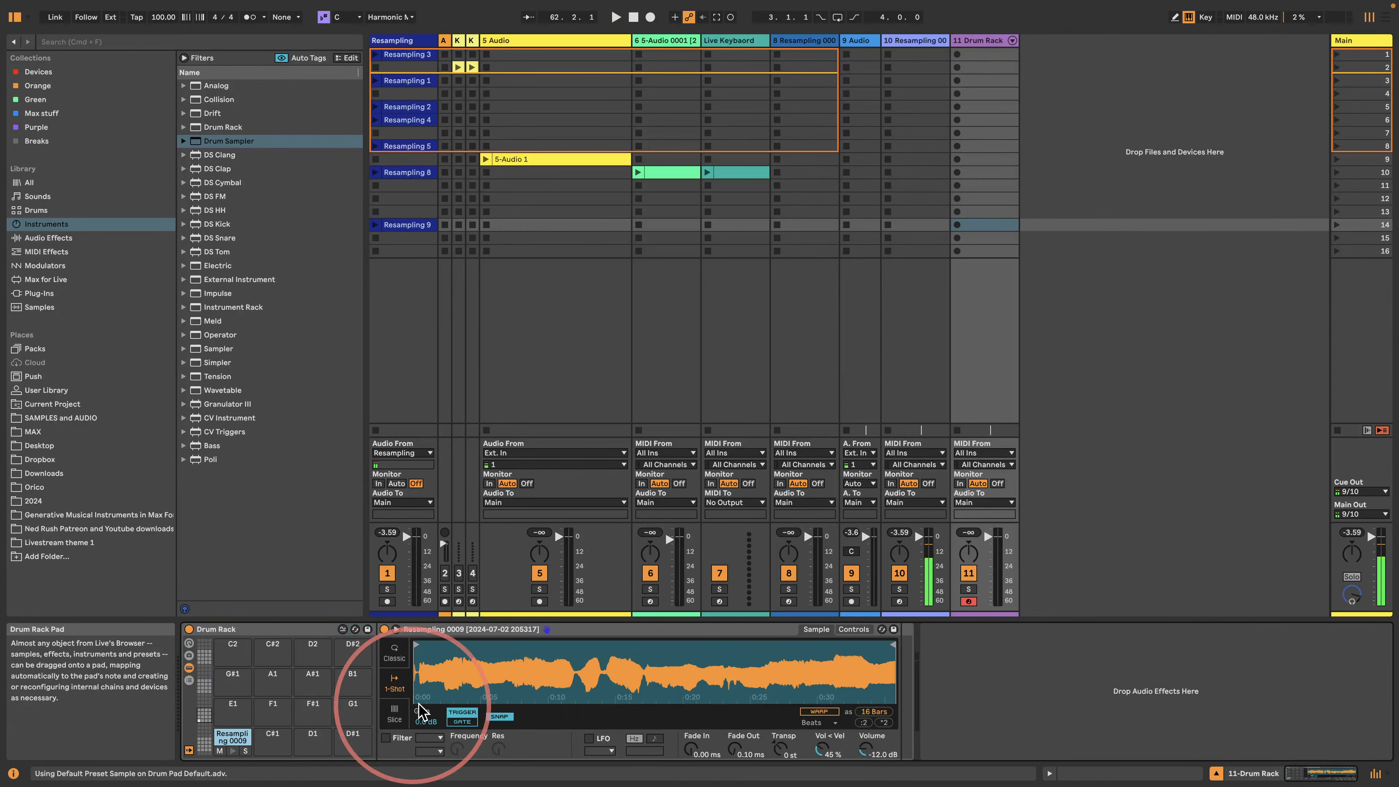
{"action": "key", "text": "super+z"}
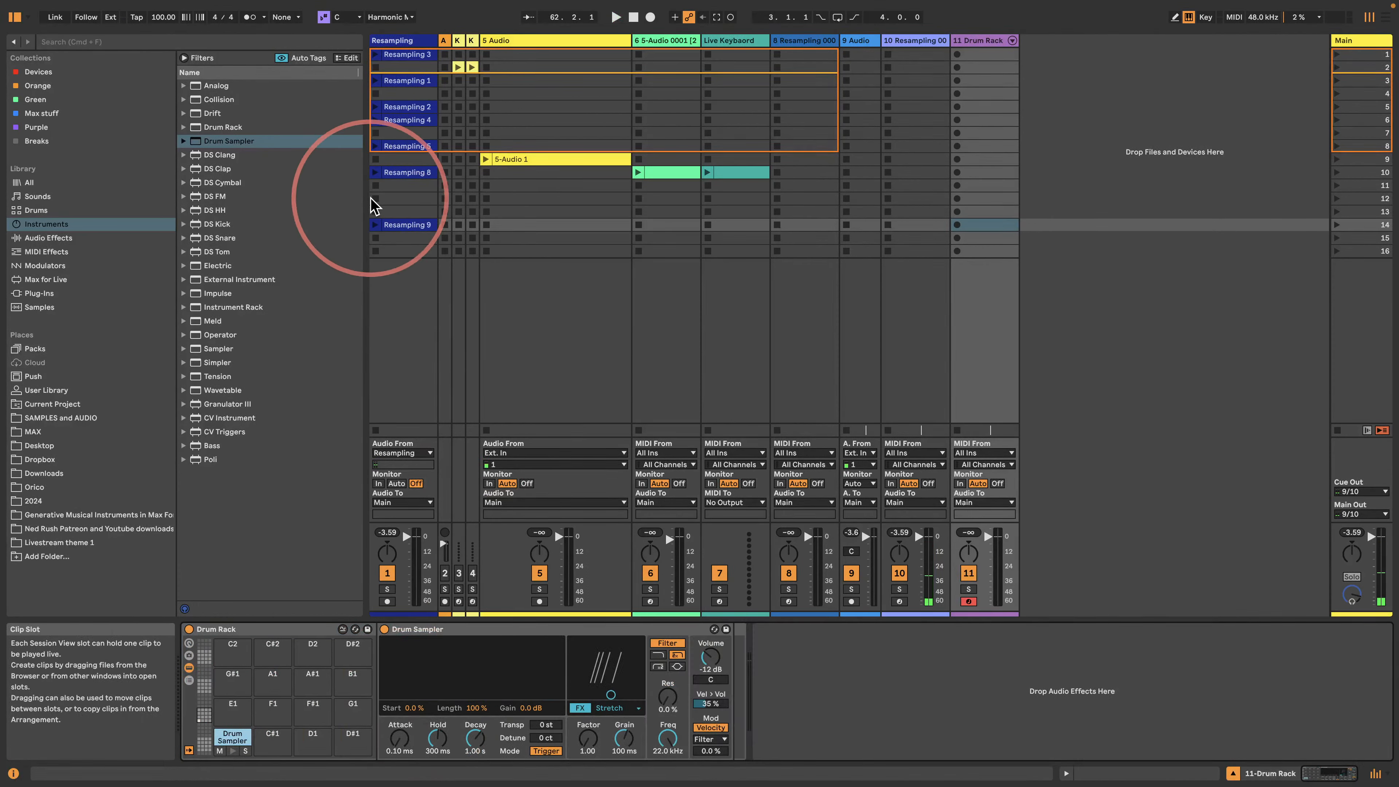
{"action": "left_click_drag", "start_coordinate": [404, 233], "coordinate": [451, 695]}
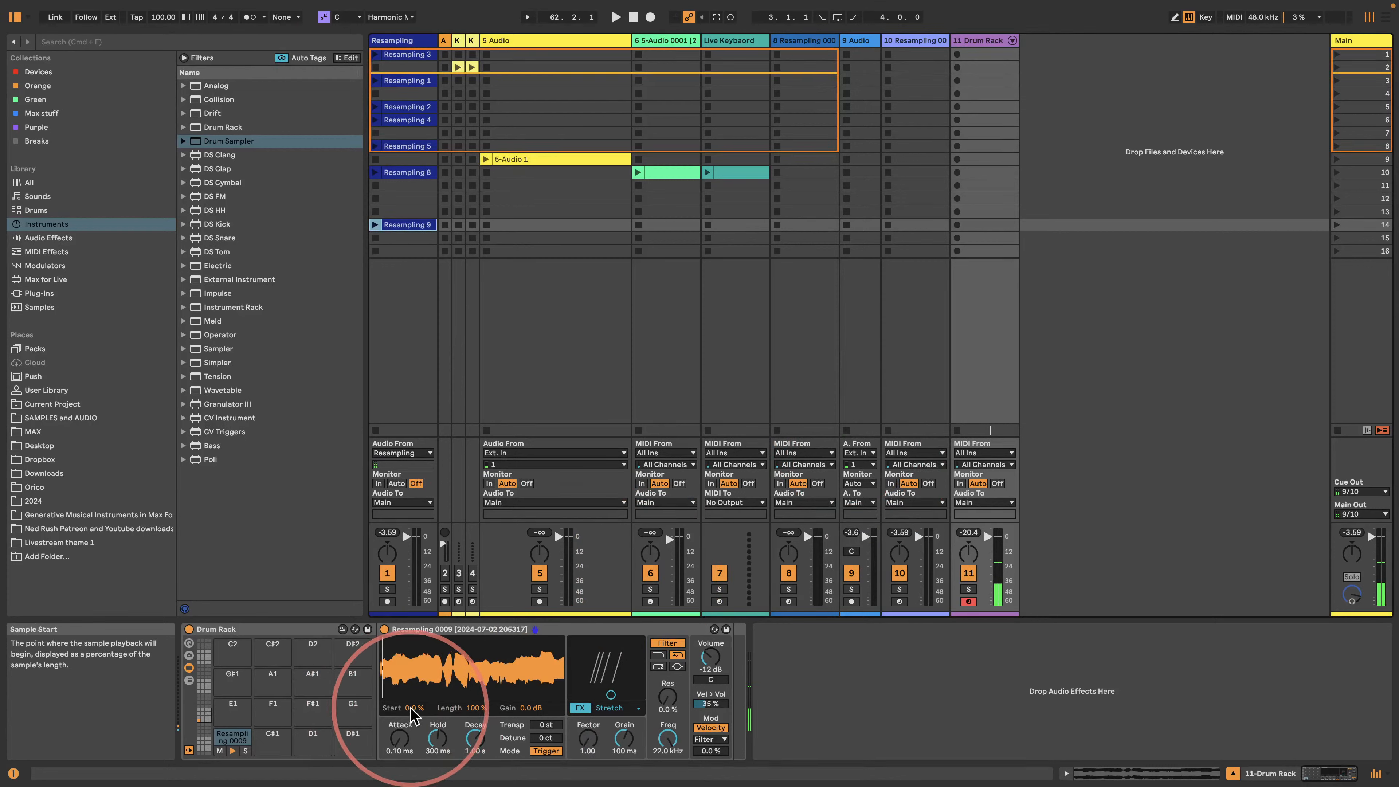
- Set the Drum Sampler's Start to 9.4%, its Volume to 0.0 dB and Vel > Vol to 0.0%
{"action": "left_click_drag", "start_coordinate": [414, 707], "coordinate": [415, 695]}
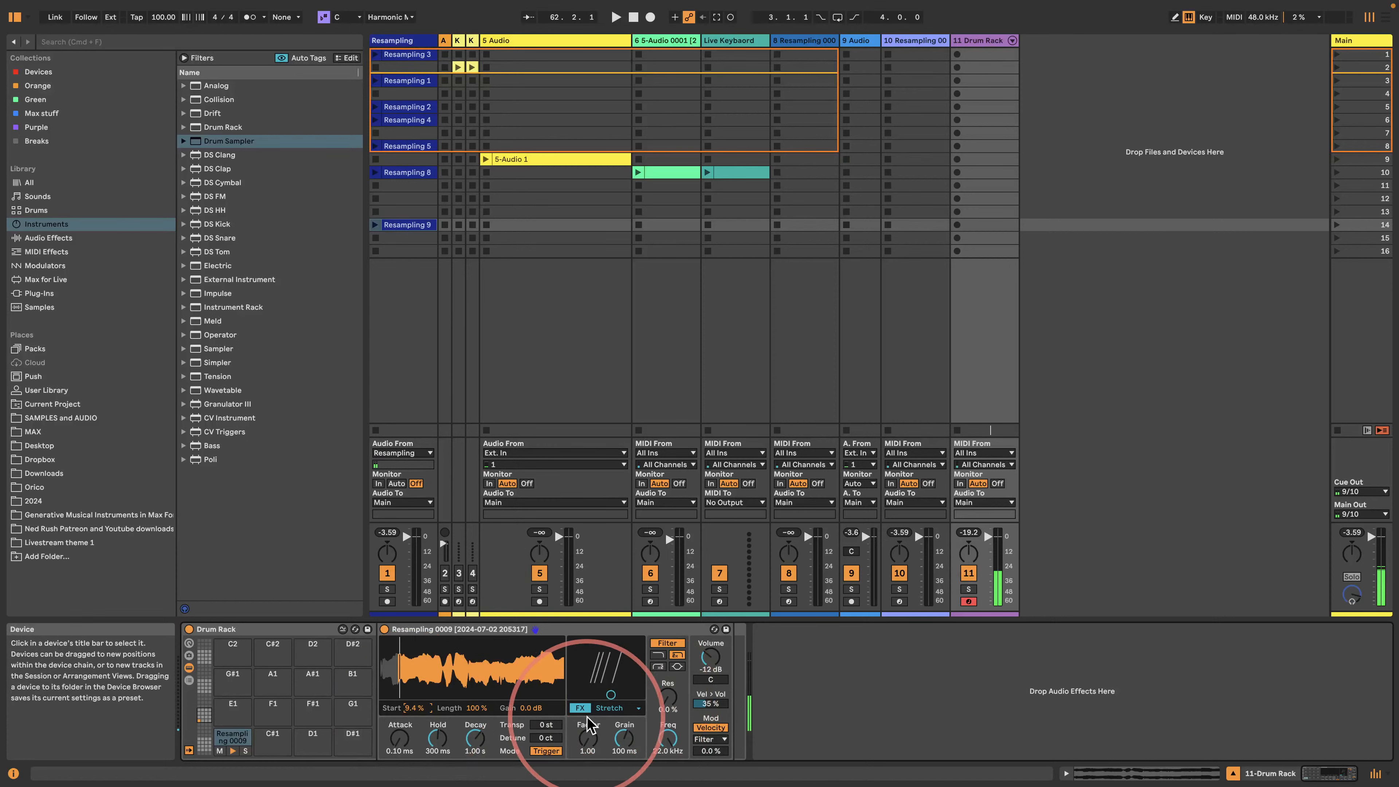
{"action": "left_click_drag", "start_coordinate": [710, 659], "coordinate": [711, 640]}
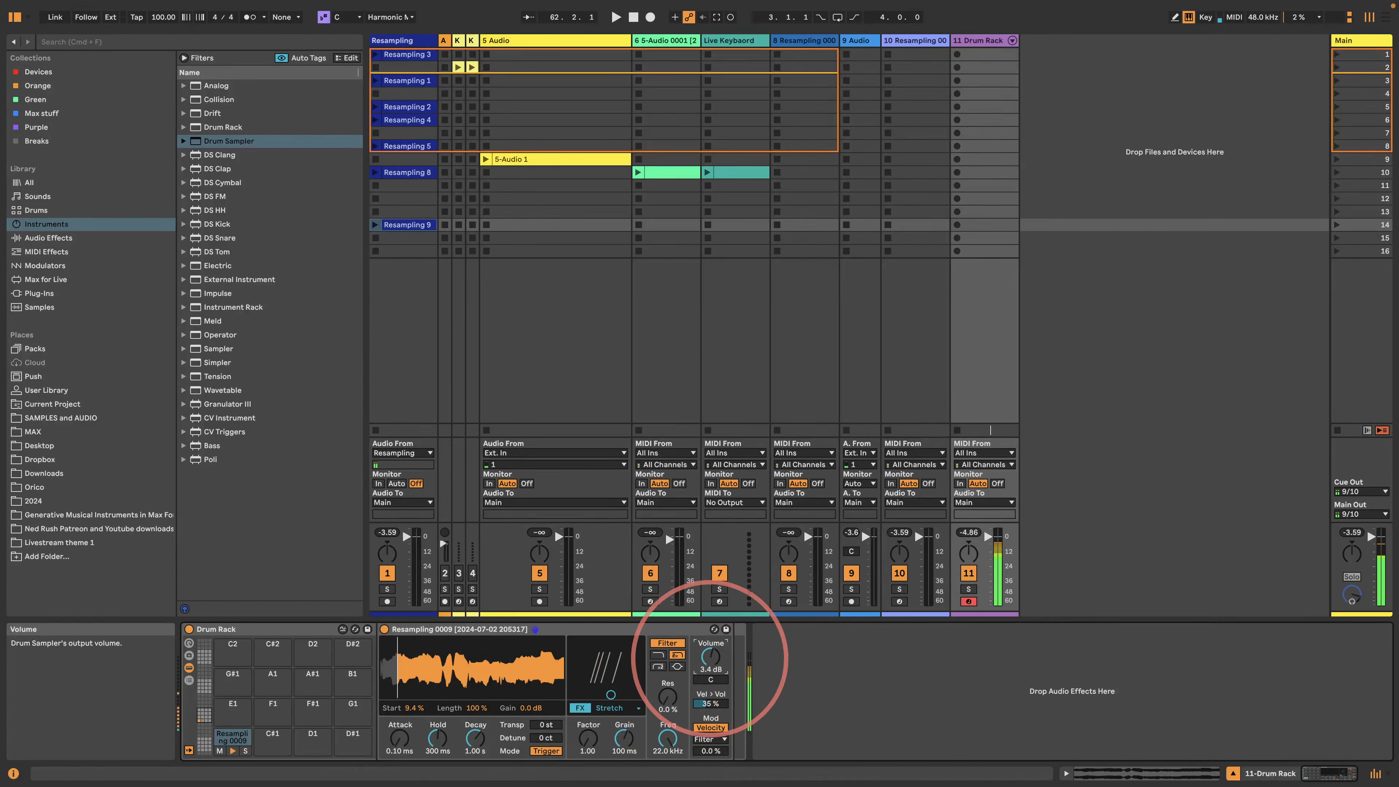
{"action": "left_click_drag", "start_coordinate": [708, 705], "coordinate": [709, 726]}
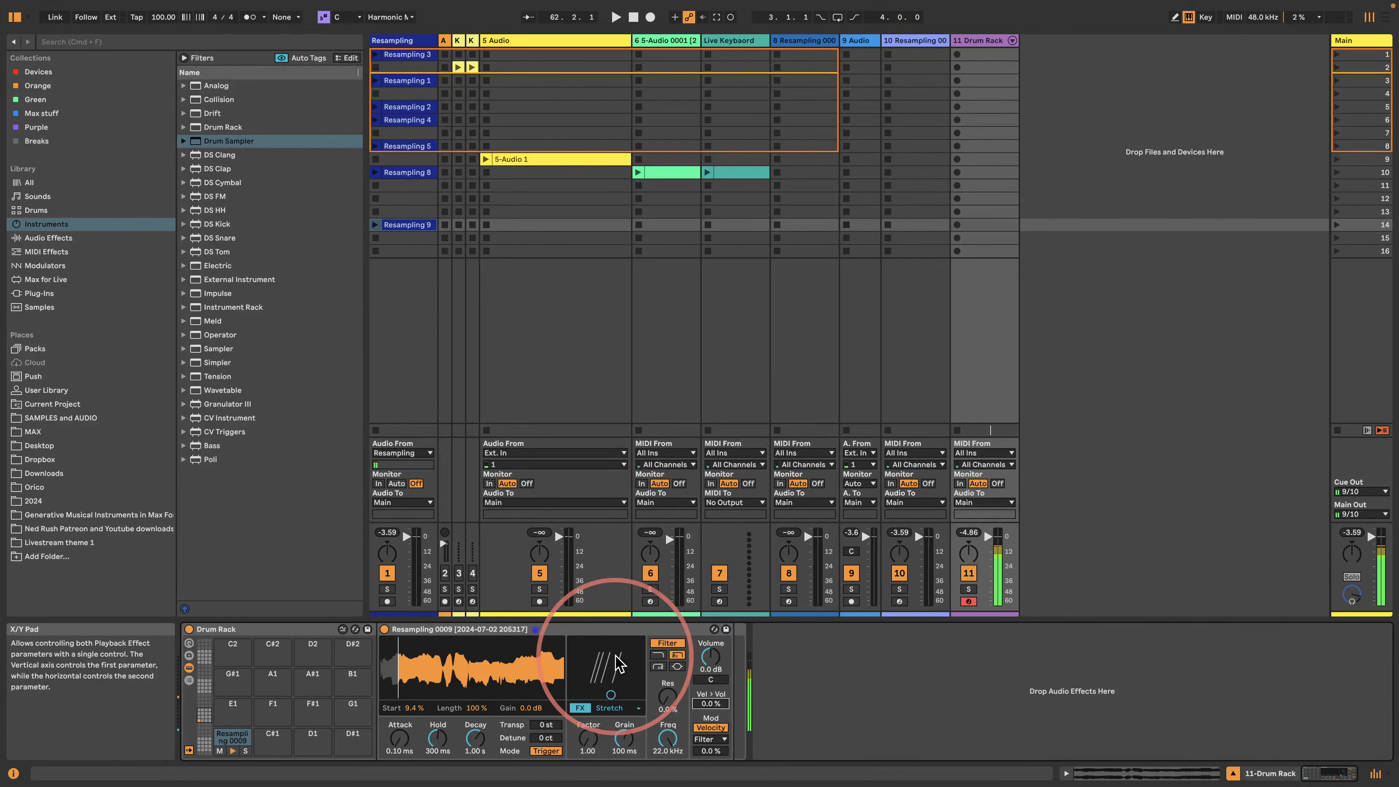
- Create and launch a one-bar MIDI clip on the Drum Rack track in scene 14, with hits at 1.1.1, 1.1.4, 1.2.3 and 1.3
{"action": "double_click", "coordinate": [990, 226]}
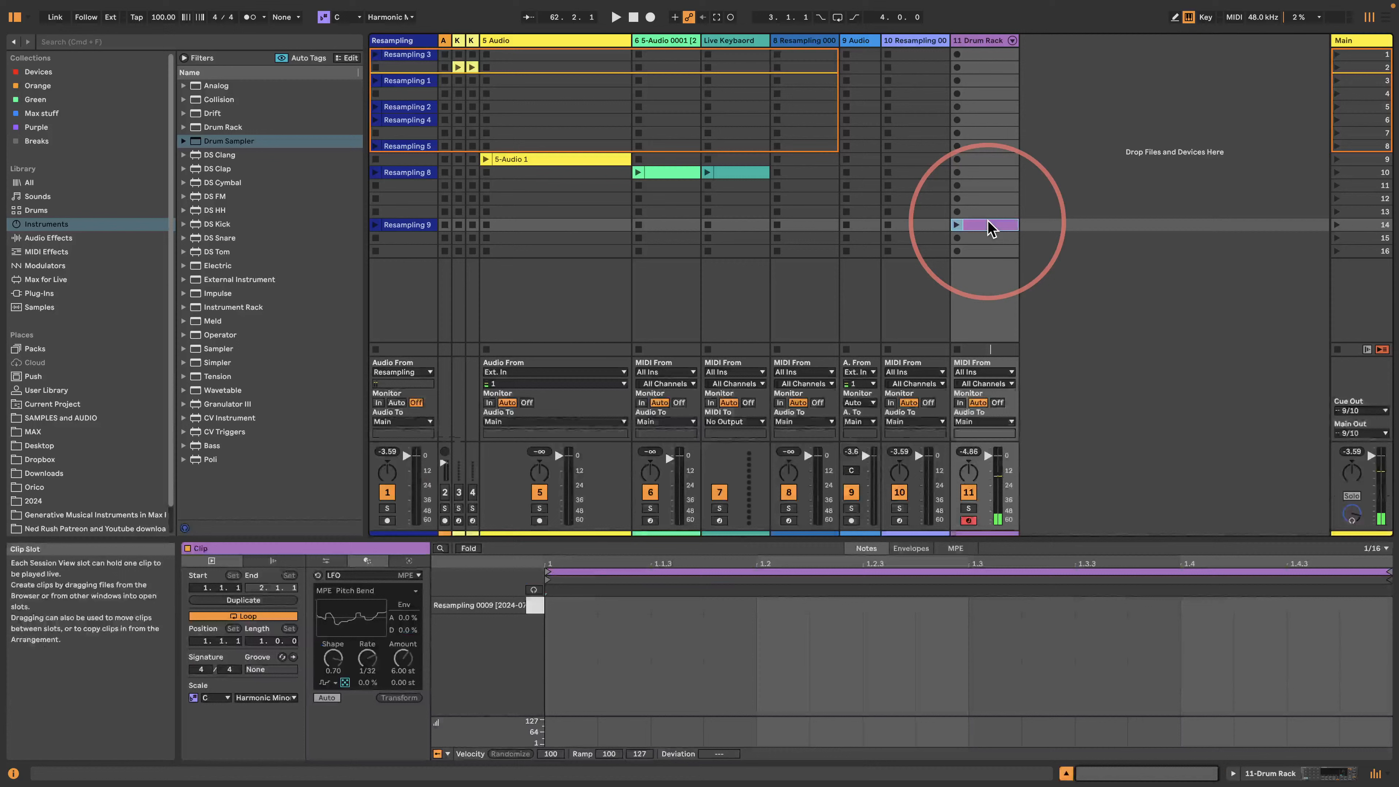
{"action": "left_click", "coordinate": [957, 225]}
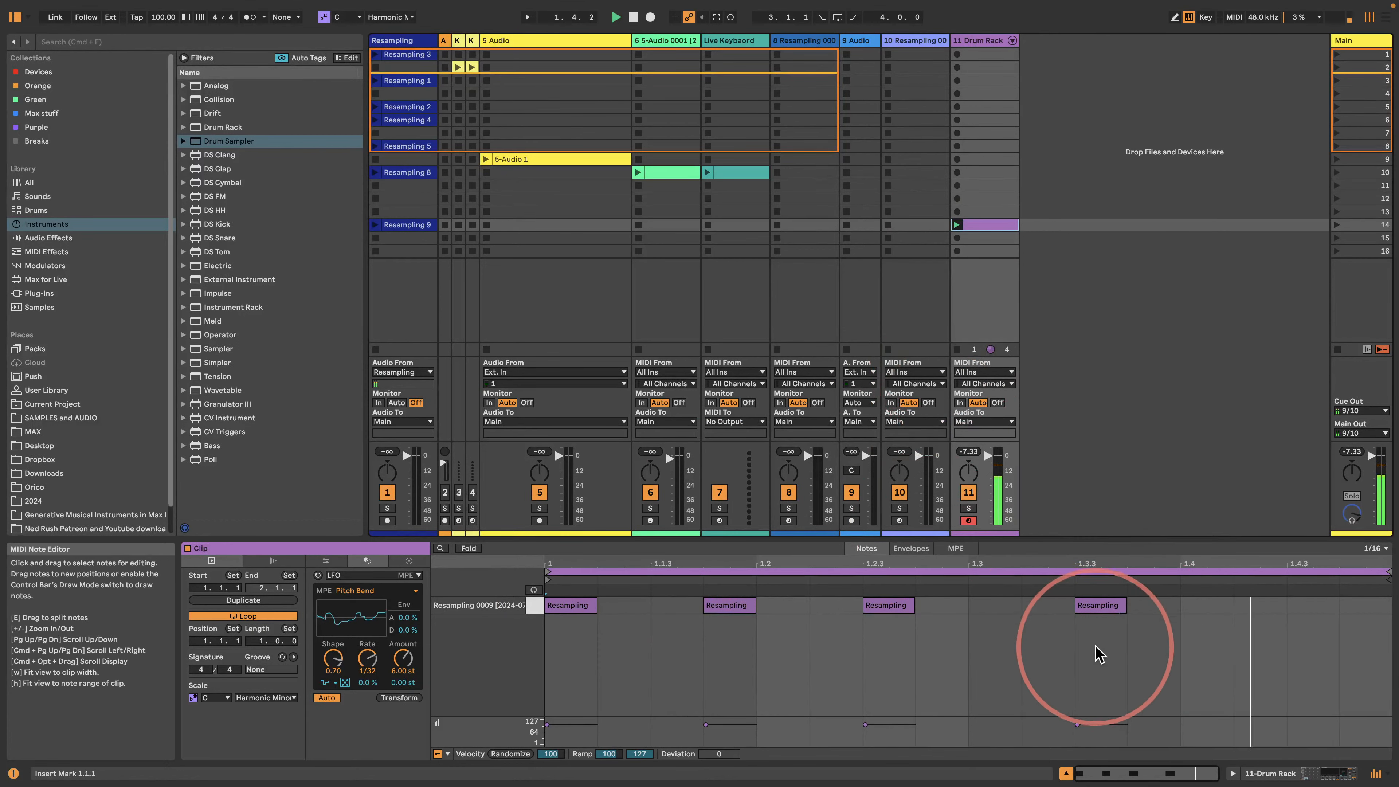
{"action": "left_click", "coordinate": [1083, 603]}
{"action": "key", "text": "Left"}
{"action": "key", "text": "Left"}
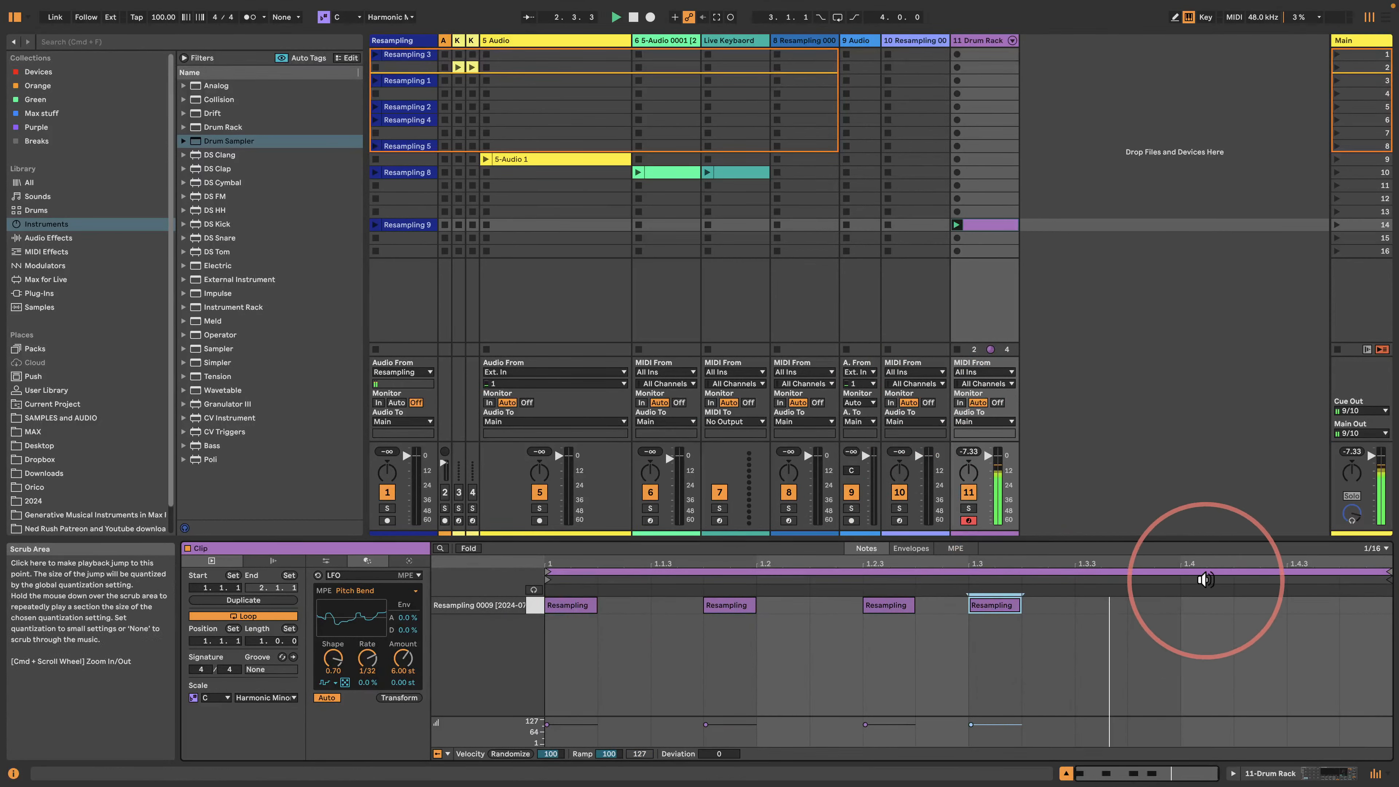
- Rework the clip into three hits at 1.1.1, 1.2.3 and 1.4, playing at a tempo of 171.10 BPM
{"action": "left_click_drag", "start_coordinate": [1047, 651], "coordinate": [739, 607]}
{"action": "key", "text": "Delete"}
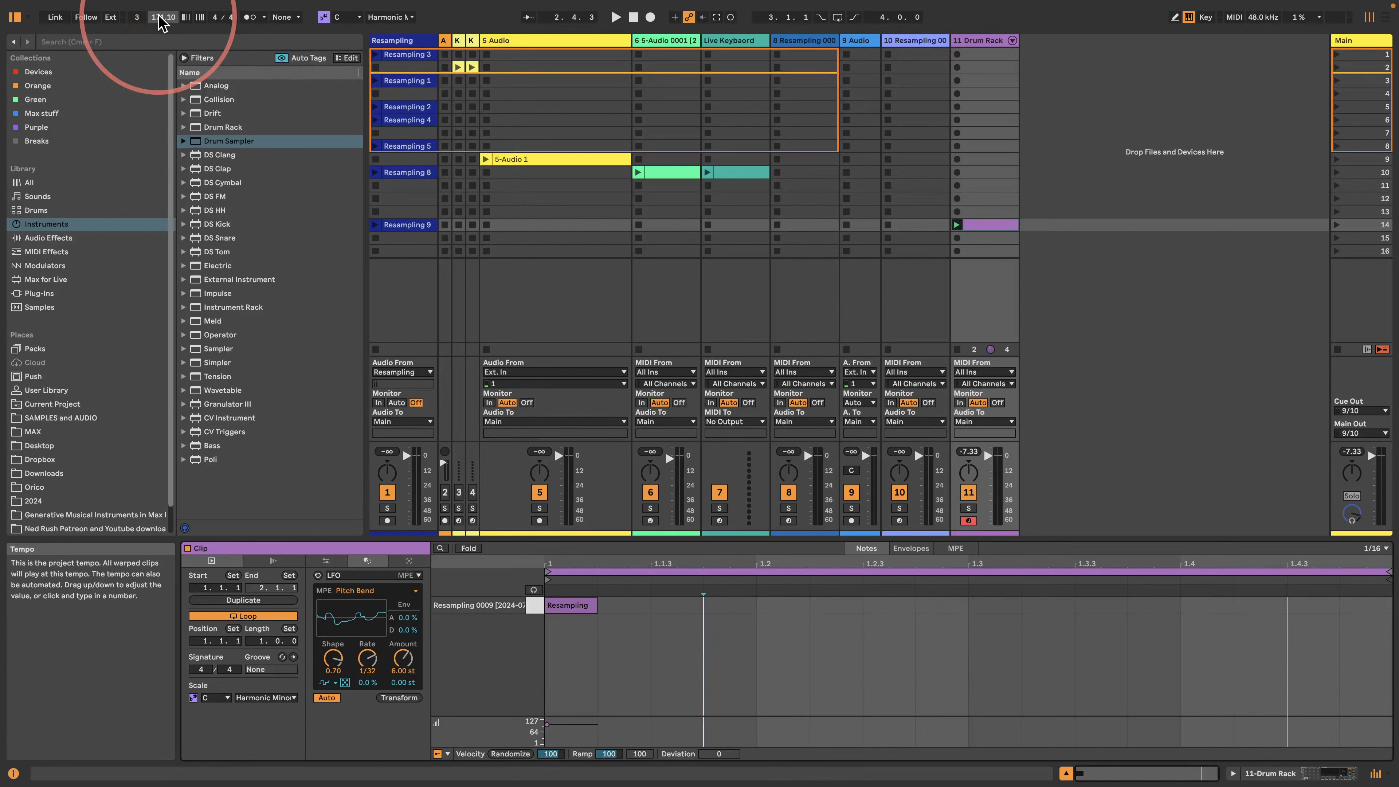
{"action": "key", "text": "space"}
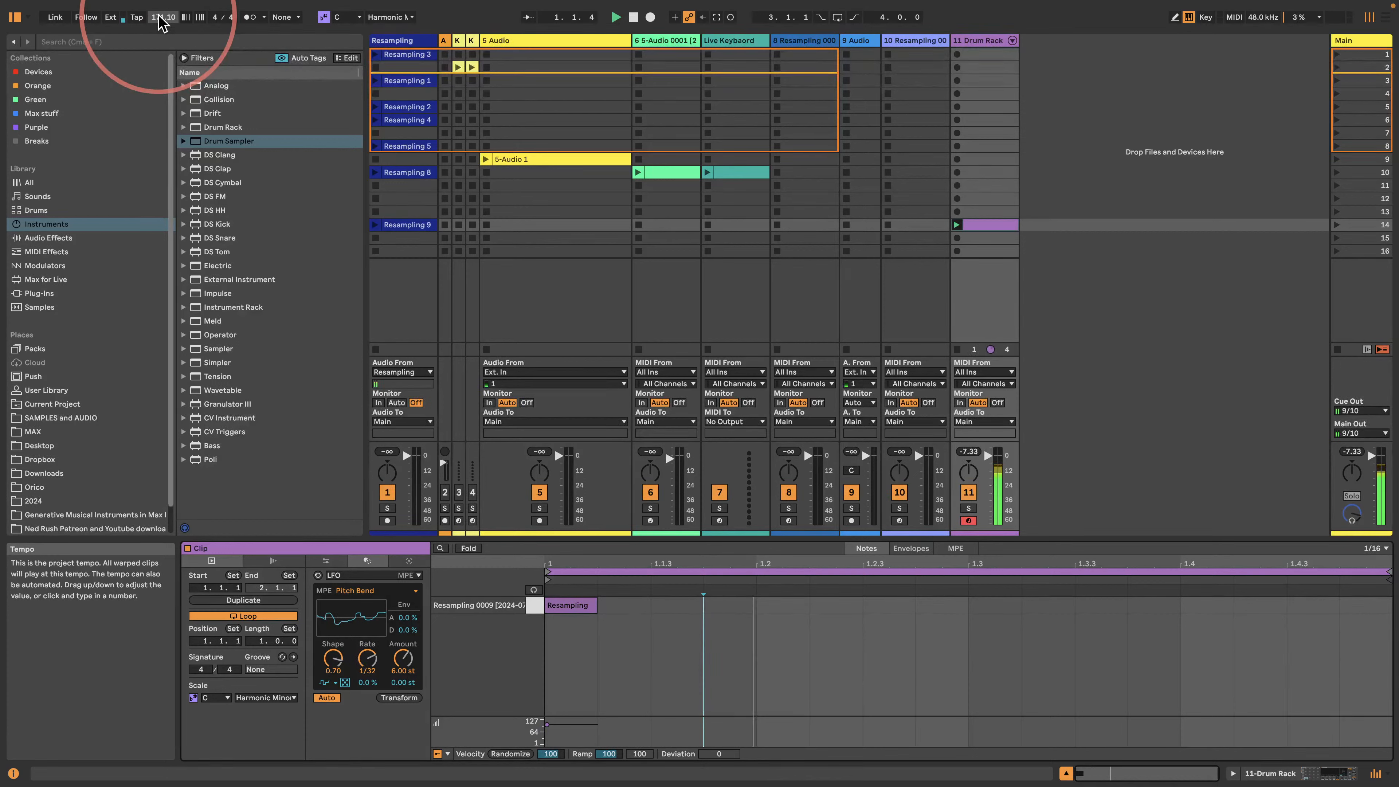
{"action": "left_click", "coordinate": [907, 608]}
{"action": "left_click", "coordinate": [1206, 606]}
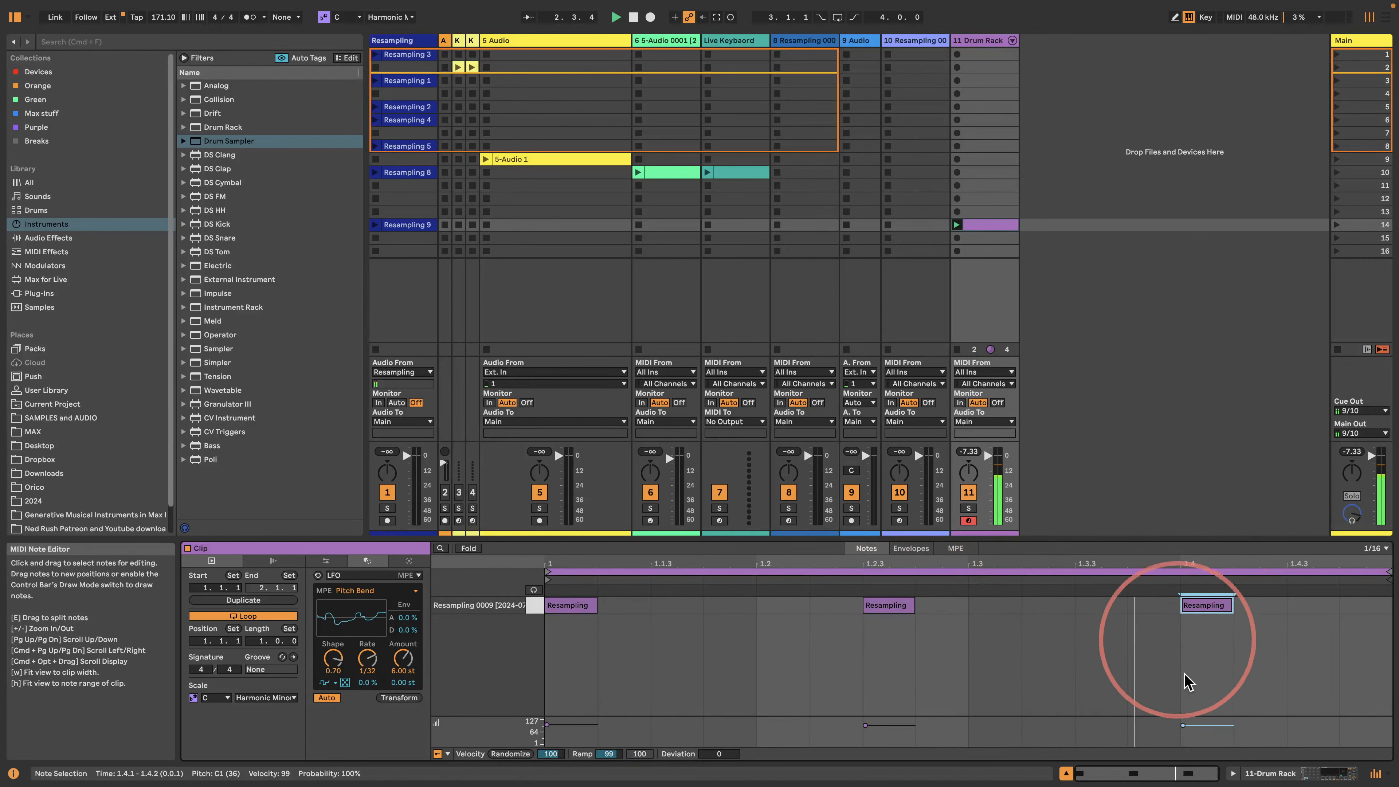
- Move the Drum Sampler's sample Start to 34%
{"action": "left_click", "coordinate": [536, 602]}
{"action": "left_click", "coordinate": [1232, 773]}
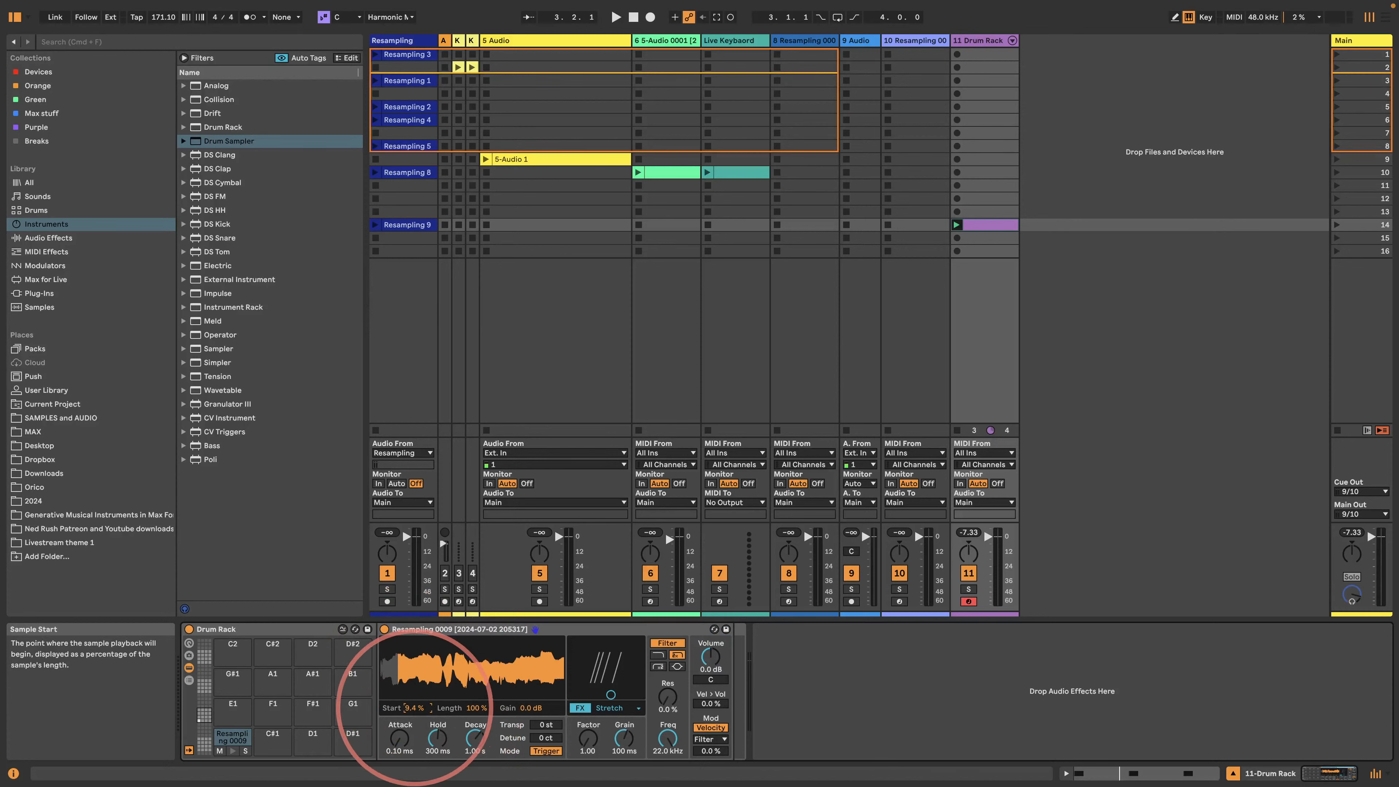
{"action": "left_click_drag", "start_coordinate": [414, 708], "coordinate": [414, 696]}
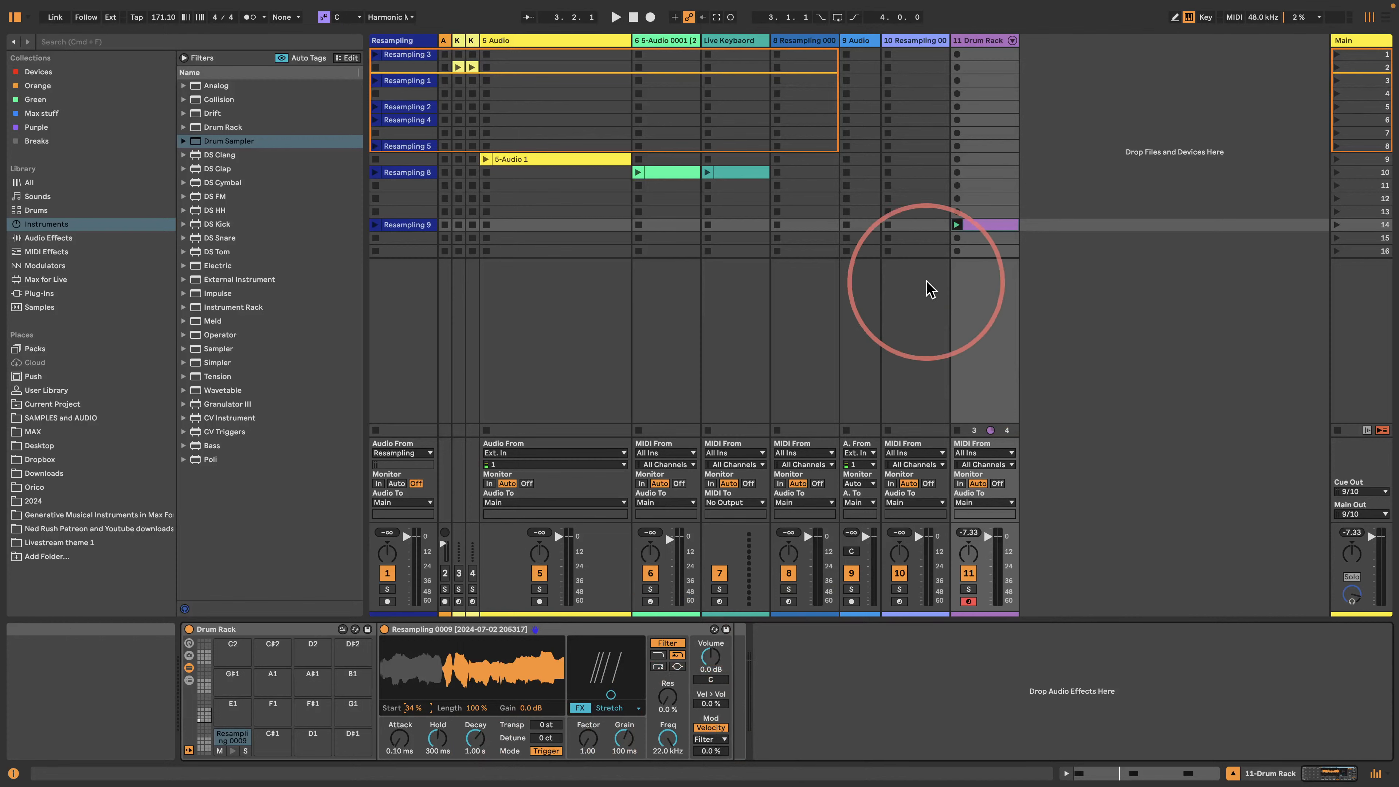
- Randomize the velocities of all three notes in the Drum Rack clip and relaunch the clip
{"action": "left_click", "coordinate": [983, 225]}
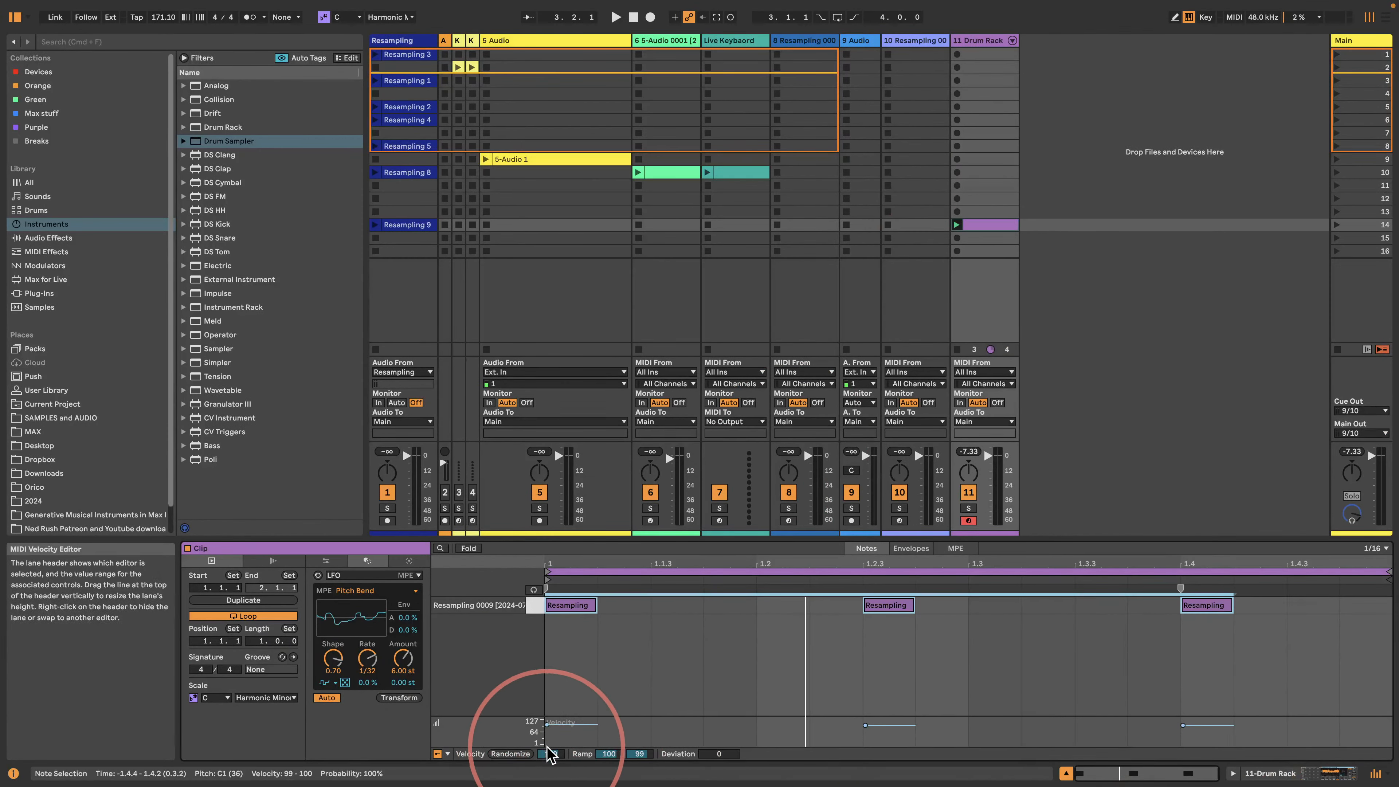
{"action": "left_click", "coordinate": [510, 753]}
{"action": "left_click", "coordinate": [956, 224]}
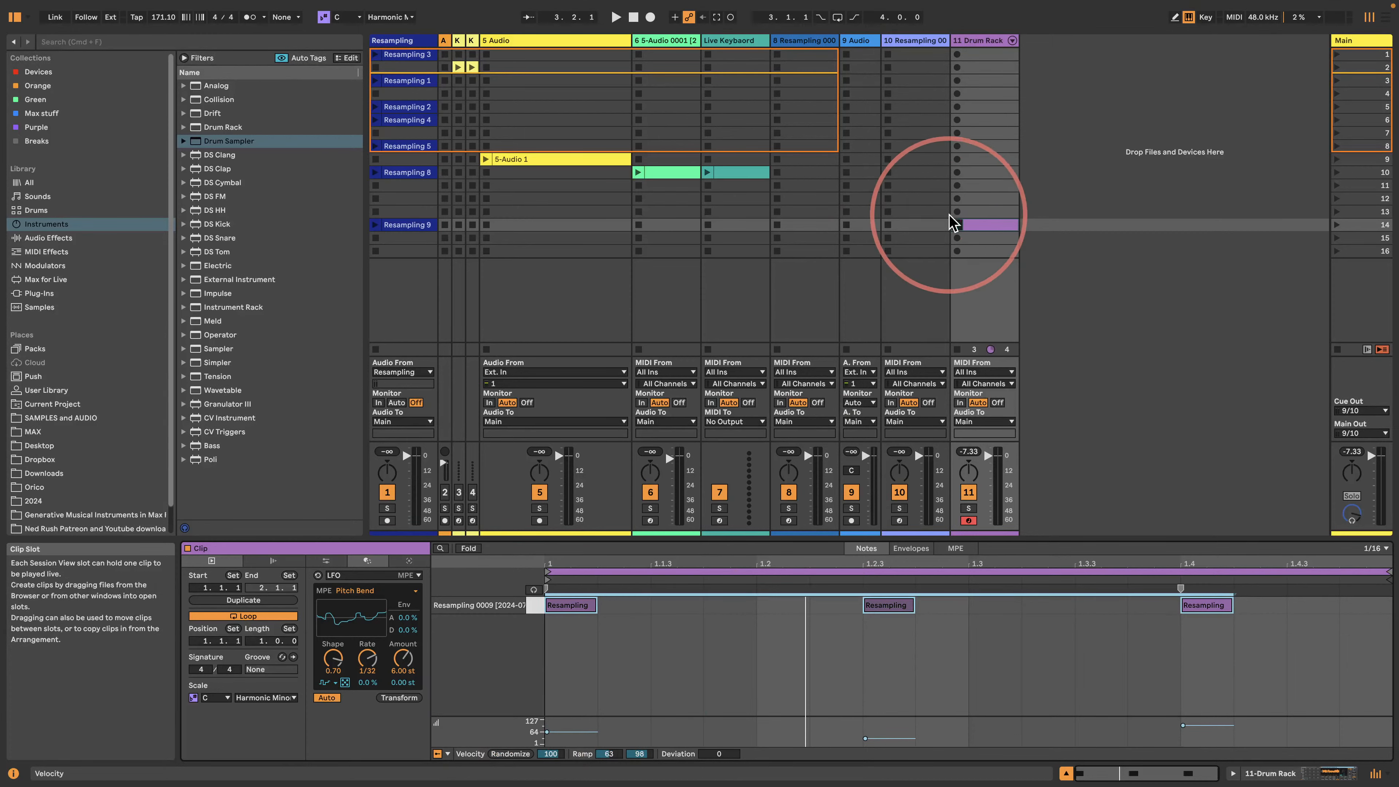
{"action": "left_click", "coordinate": [1134, 737]}
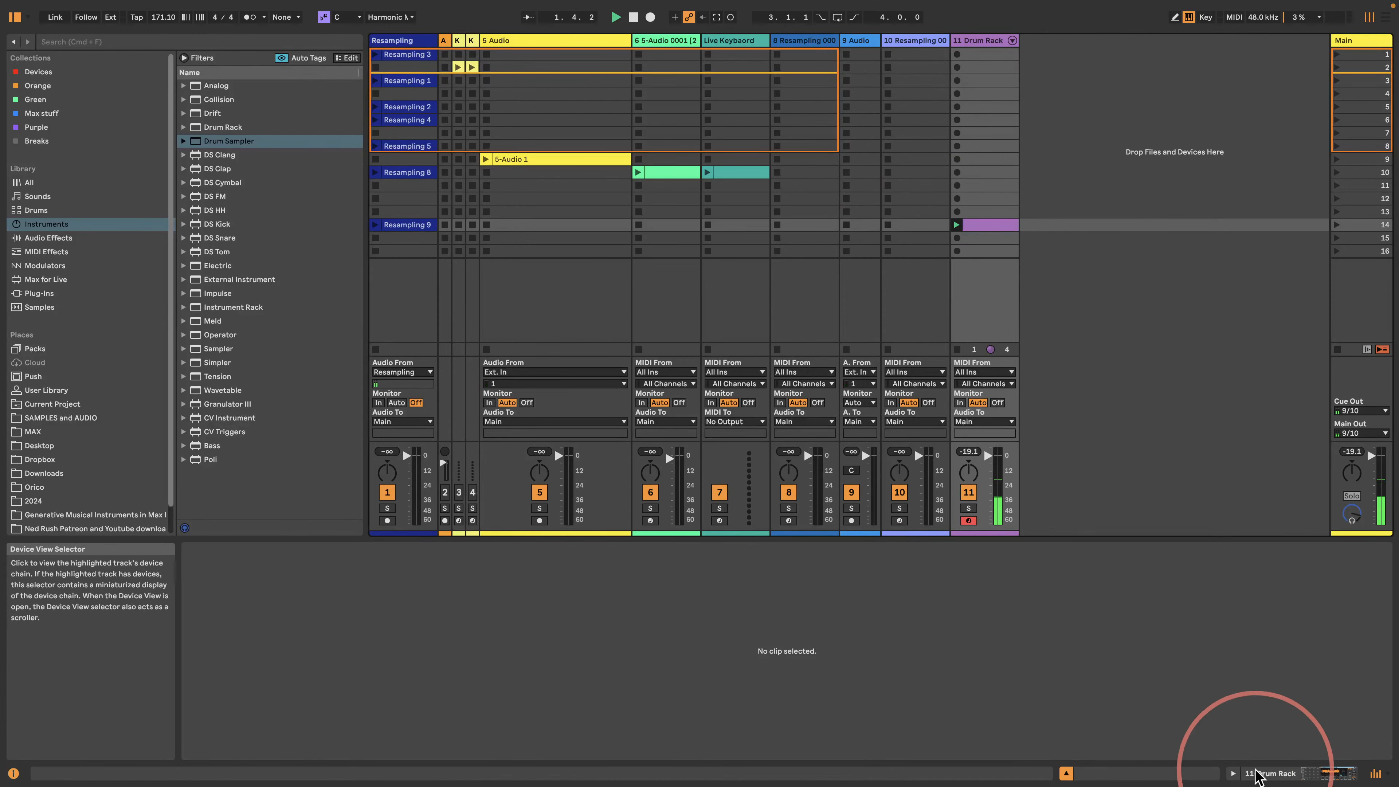
- Try velocity modulation of the Drum Sampler's filter at 100%, with frequency 856 Hz, resonance 22% and sample Start 20%
{"action": "left_click", "coordinate": [1266, 773]}
{"action": "left_click", "coordinate": [719, 739]}
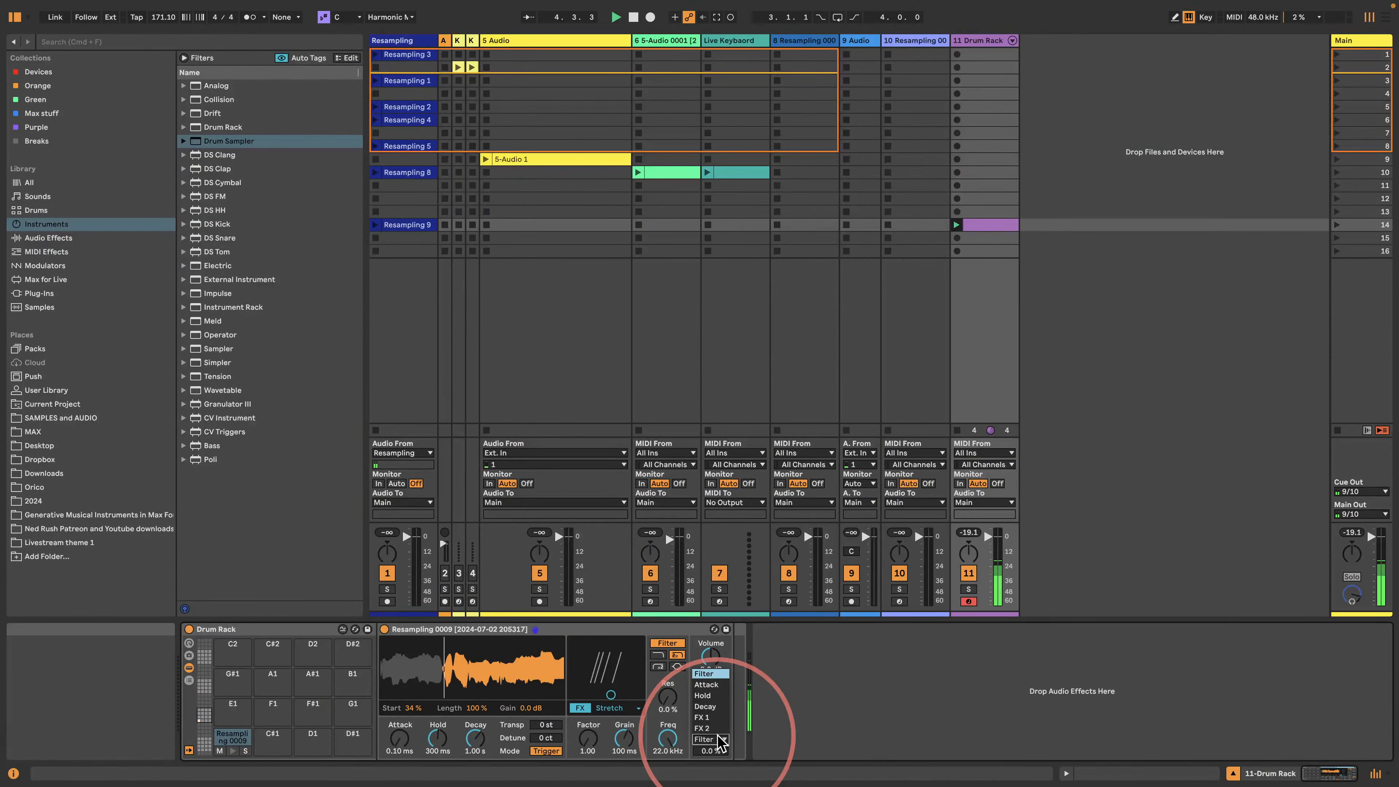
{"action": "left_click", "coordinate": [698, 673]}
{"action": "left_click_drag", "start_coordinate": [665, 734], "coordinate": [666, 748]}
{"action": "left_click_drag", "start_coordinate": [668, 696], "coordinate": [662, 736]}
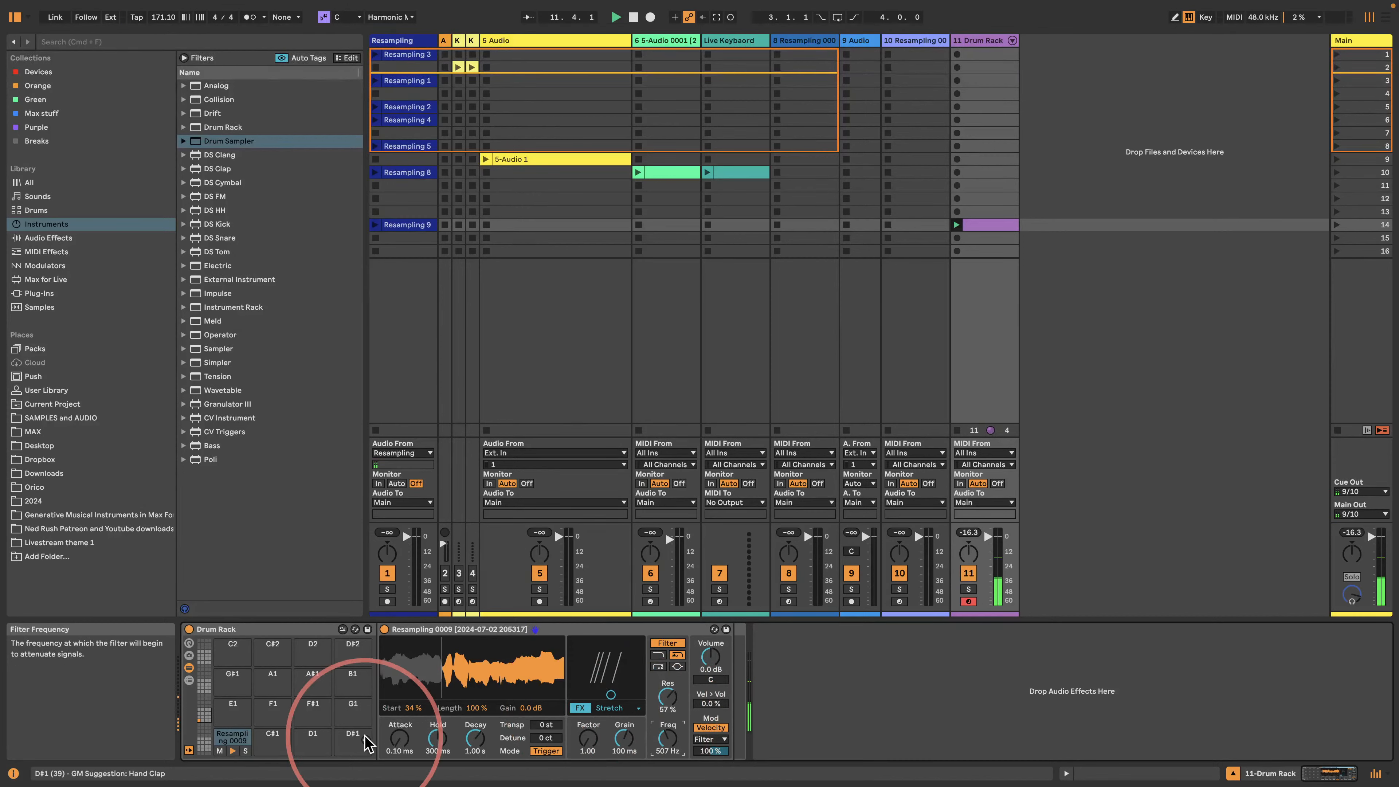
{"action": "left_click_drag", "start_coordinate": [410, 715], "coordinate": [410, 699]}
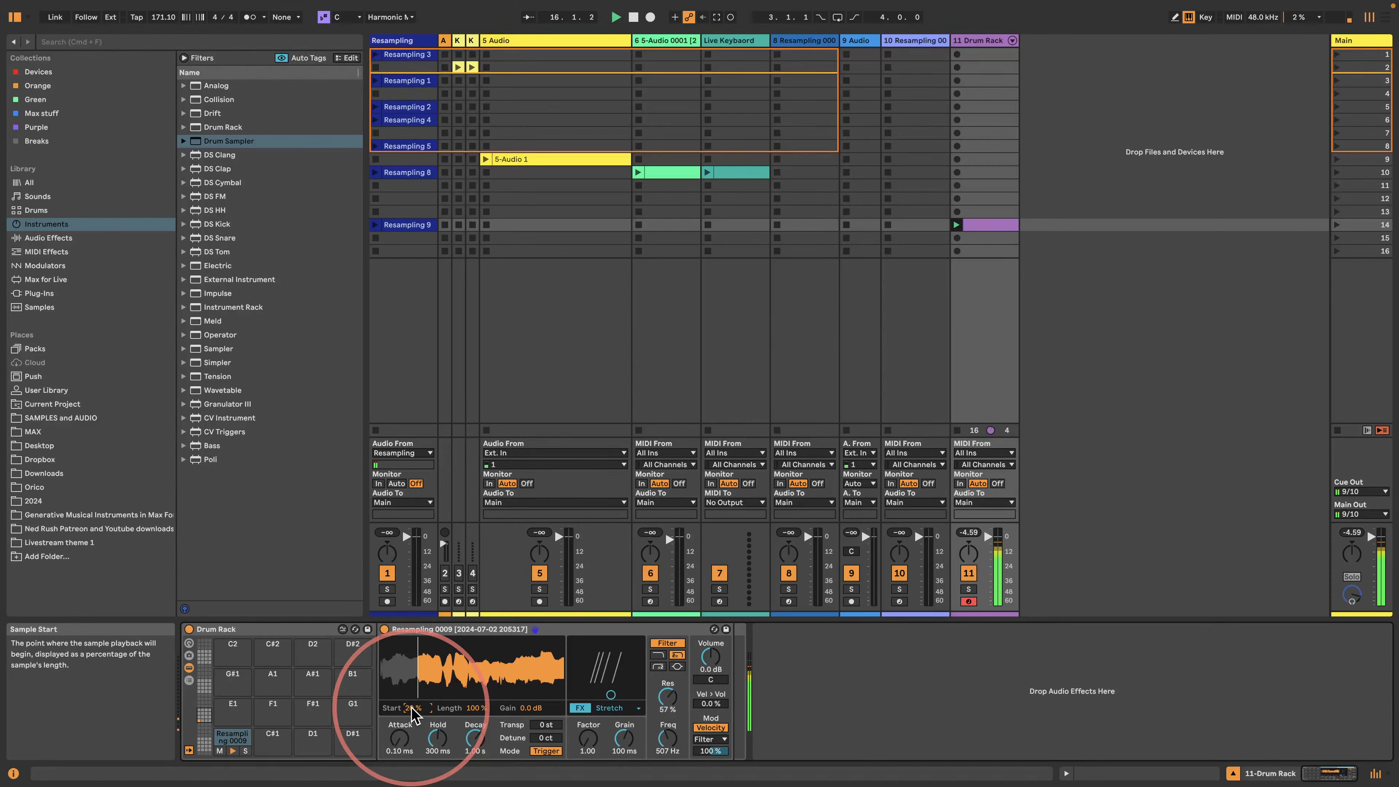
{"action": "mouse_move", "coordinate": [667, 739]}
{"action": "left_mouse_down"}
{"action": "mouse_move", "coordinate": [667, 766]}
{"action": "mouse_move", "coordinate": [664, 715]}
{"action": "left_mouse_up"}
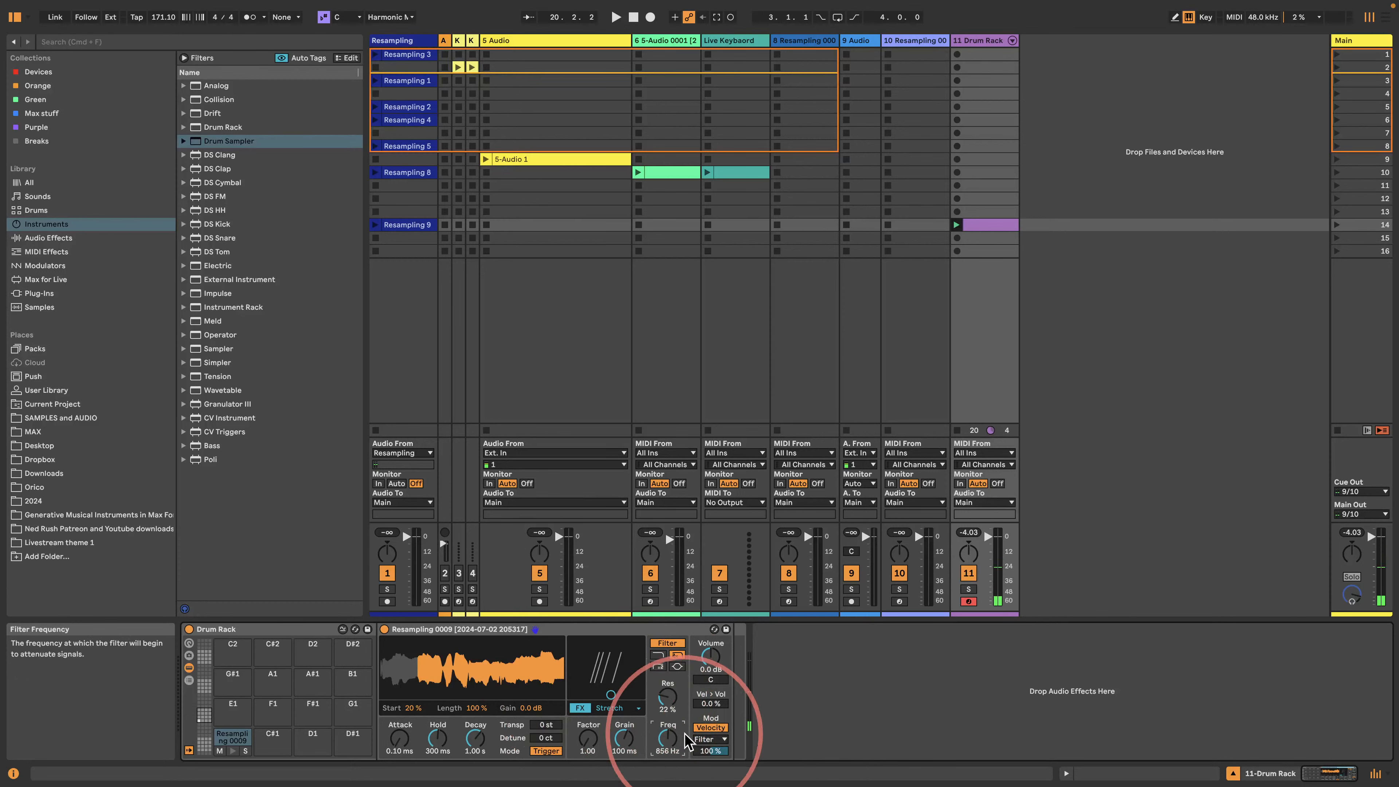
- Switch the velocity modulation target to FX 1 and reset the filter to 22.0 kHz with 0.0% resonance
{"action": "left_click", "coordinate": [711, 739]}
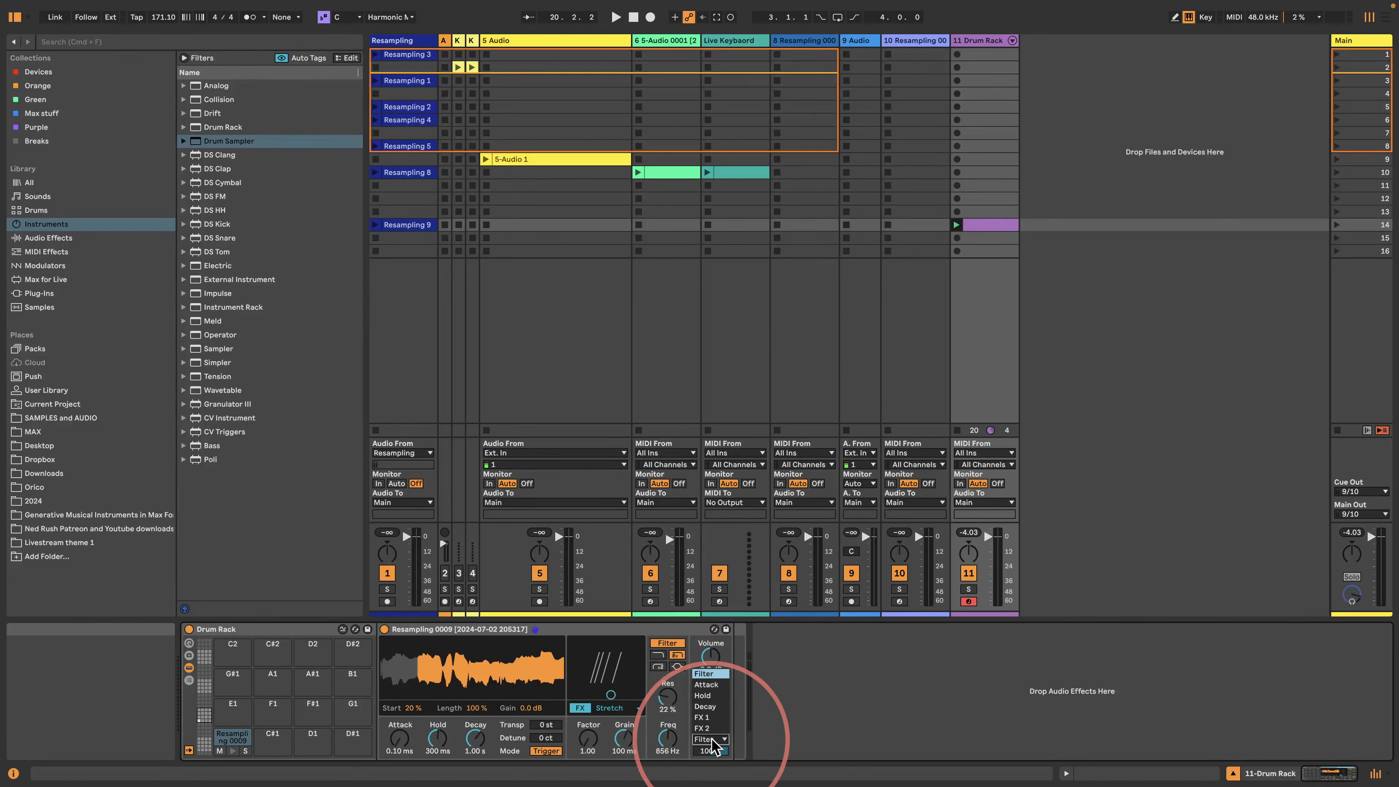
{"action": "left_click", "coordinate": [703, 716]}
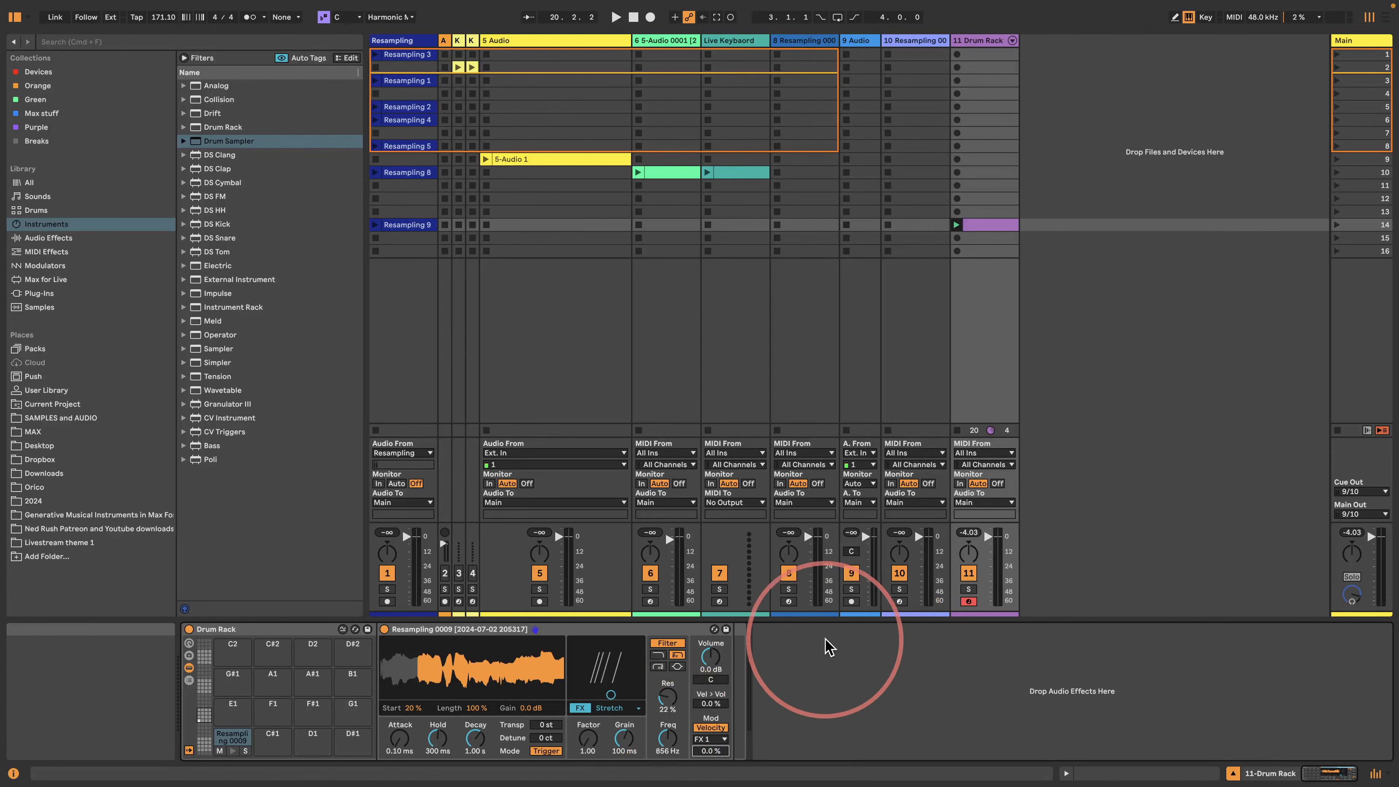
{"action": "double_click", "coordinate": [666, 737]}
{"action": "double_click", "coordinate": [666, 700]}
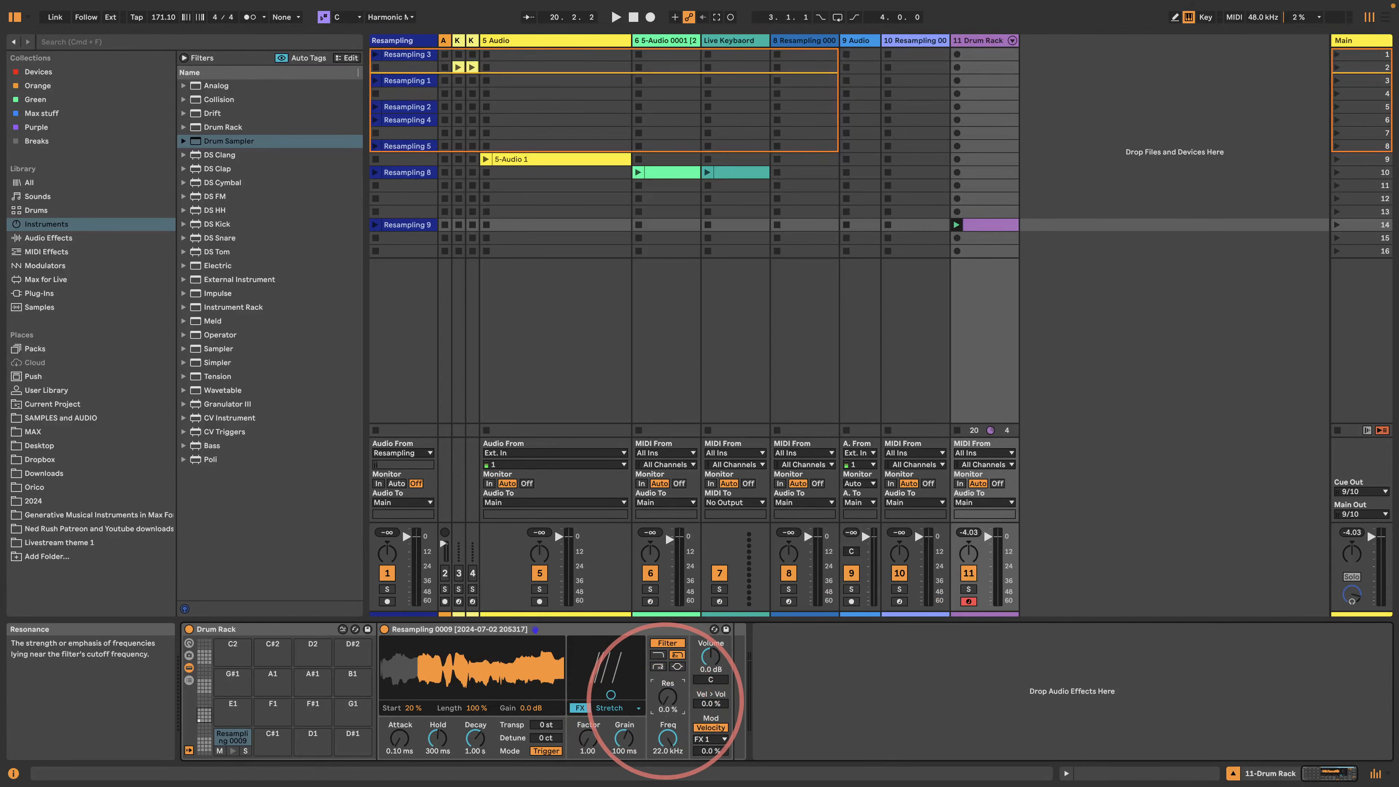
- With the clip playing, set the Stretch effect's Factor to 20.00 and Grain to 17.6 ms, and the sample Start to 45%
{"action": "key", "text": "space"}
{"action": "left_click_drag", "start_coordinate": [618, 692], "coordinate": [571, 677]}
{"action": "mouse_move", "coordinate": [411, 703]}
{"action": "left_mouse_down"}
{"action": "mouse_move", "coordinate": [410, 688]}
{"action": "mouse_move", "coordinate": [415, 707]}
{"action": "left_mouse_up"}
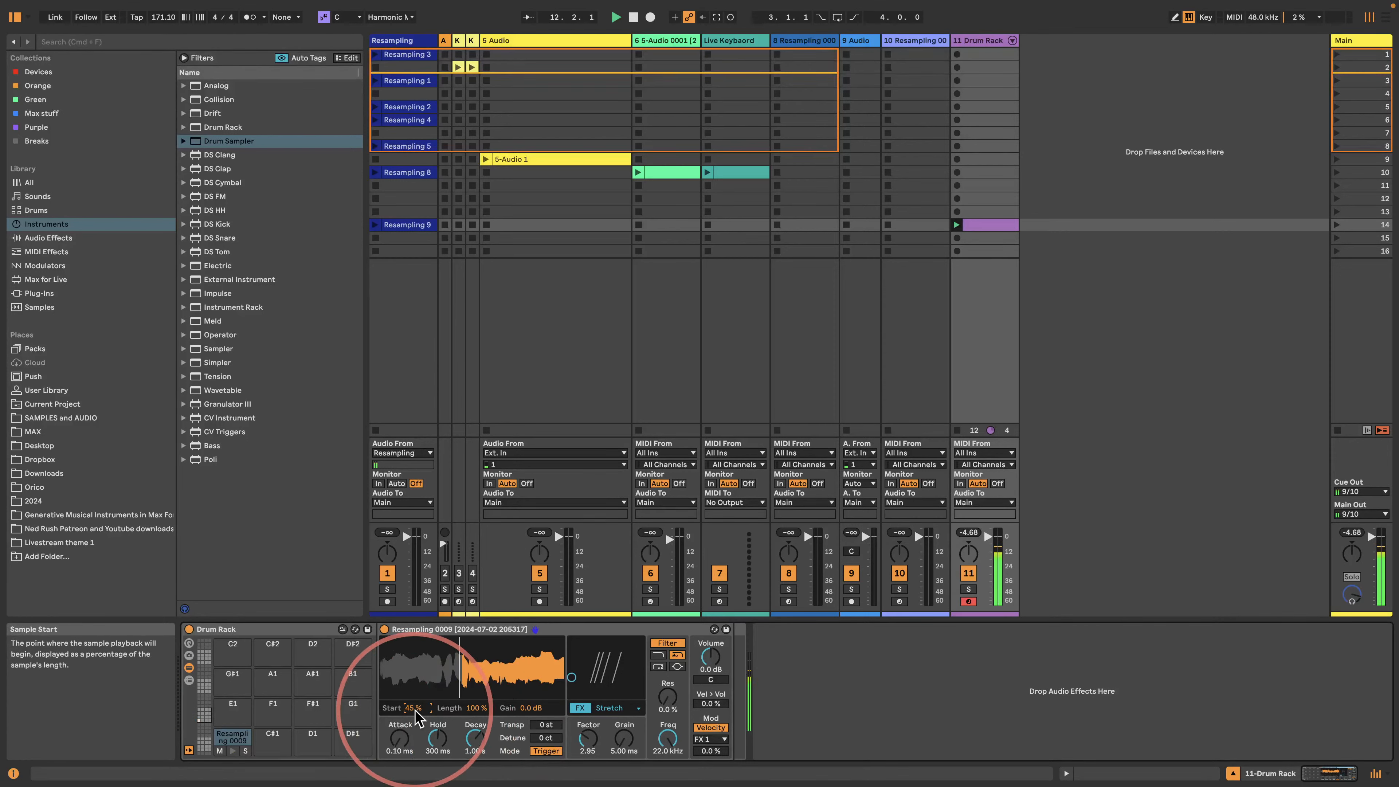
{"action": "left_click_drag", "start_coordinate": [588, 734], "coordinate": [588, 661]}
{"action": "left_click_drag", "start_coordinate": [621, 741], "coordinate": [621, 707]}
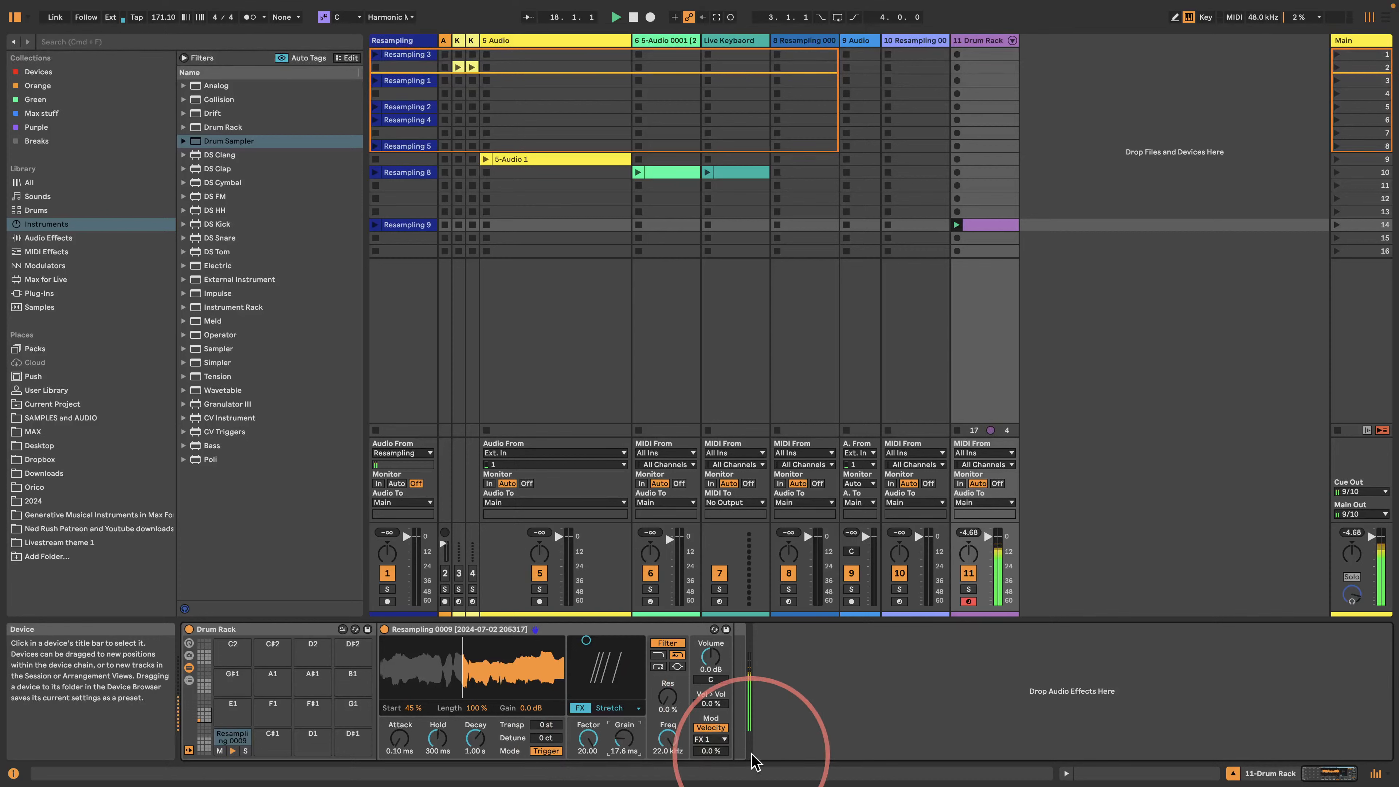
- Route velocity modulation to FX 2 at 31%, set Grain to 5.91 ms, and try a lower filter frequency before stopping playback
{"action": "left_click", "coordinate": [710, 738]}
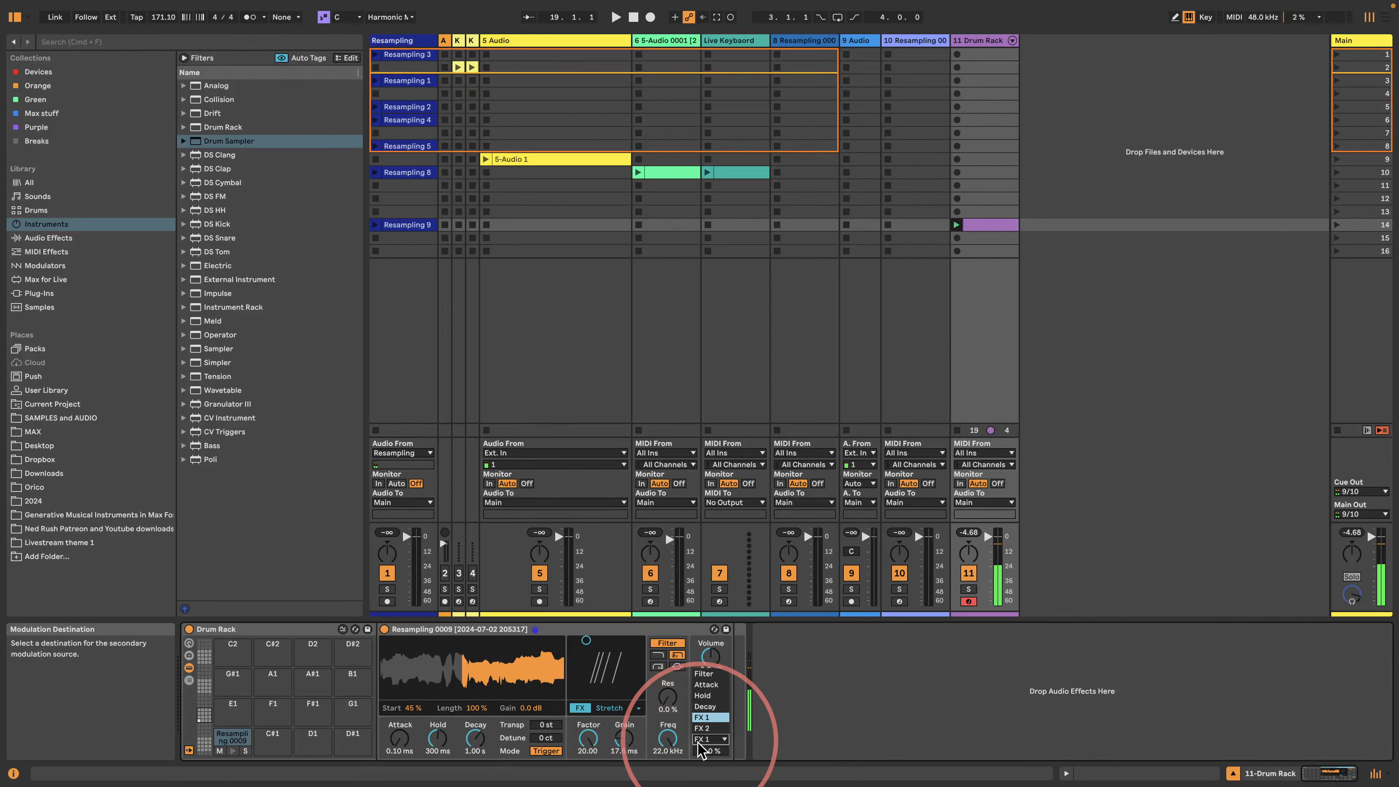
{"action": "left_click", "coordinate": [711, 749]}
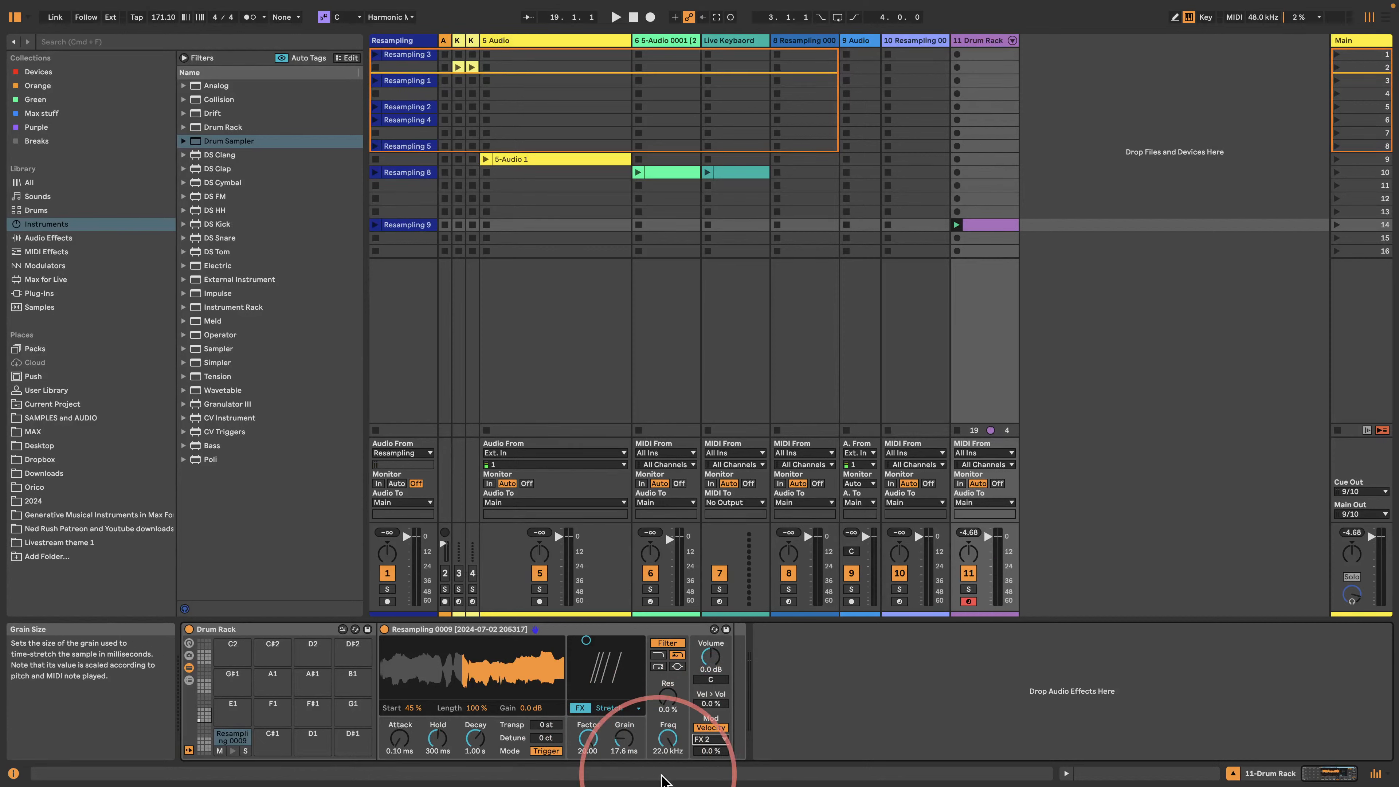
{"action": "key", "text": "space"}
{"action": "left_click_drag", "start_coordinate": [710, 752], "coordinate": [713, 741]}
{"action": "left_click_drag", "start_coordinate": [622, 739], "coordinate": [623, 753]}
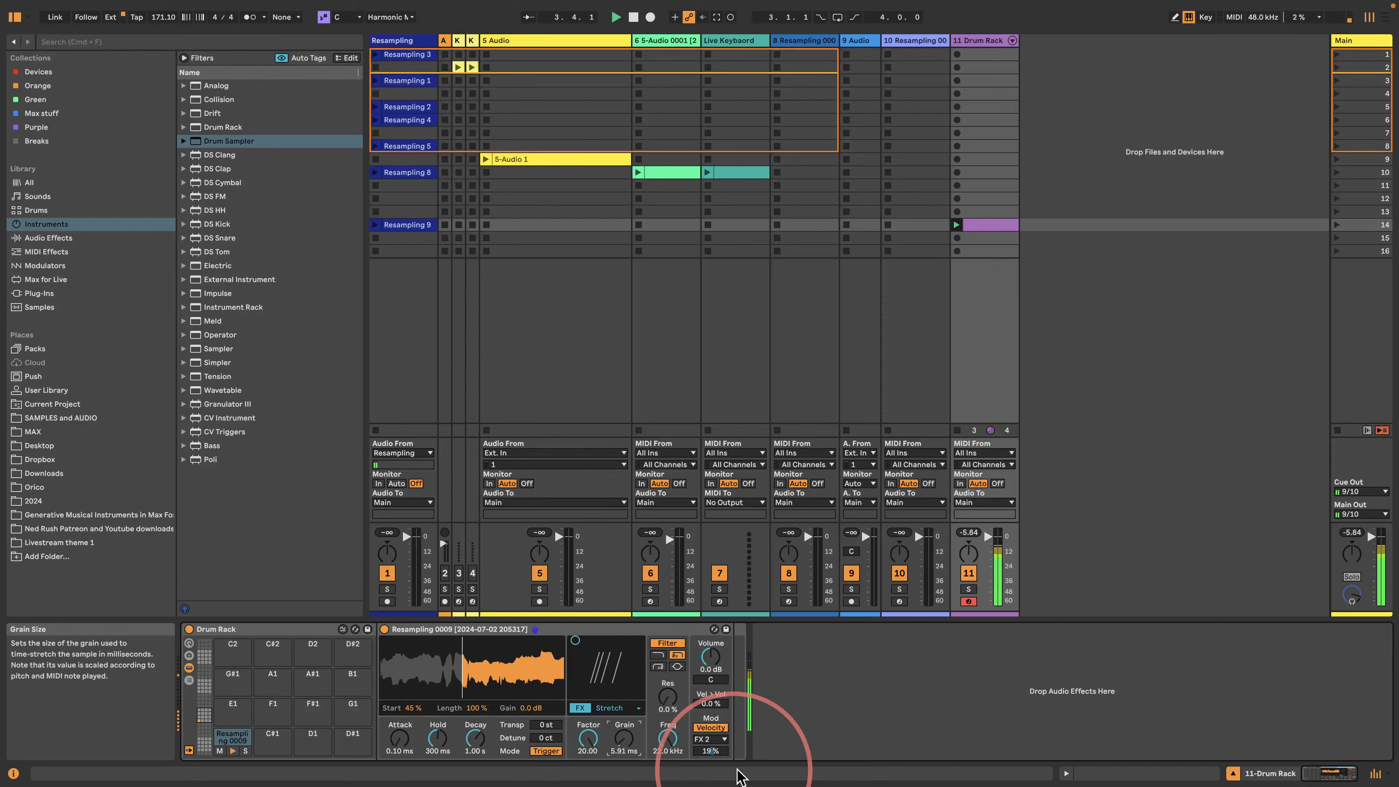
{"action": "left_click_drag", "start_coordinate": [714, 753], "coordinate": [713, 747]}
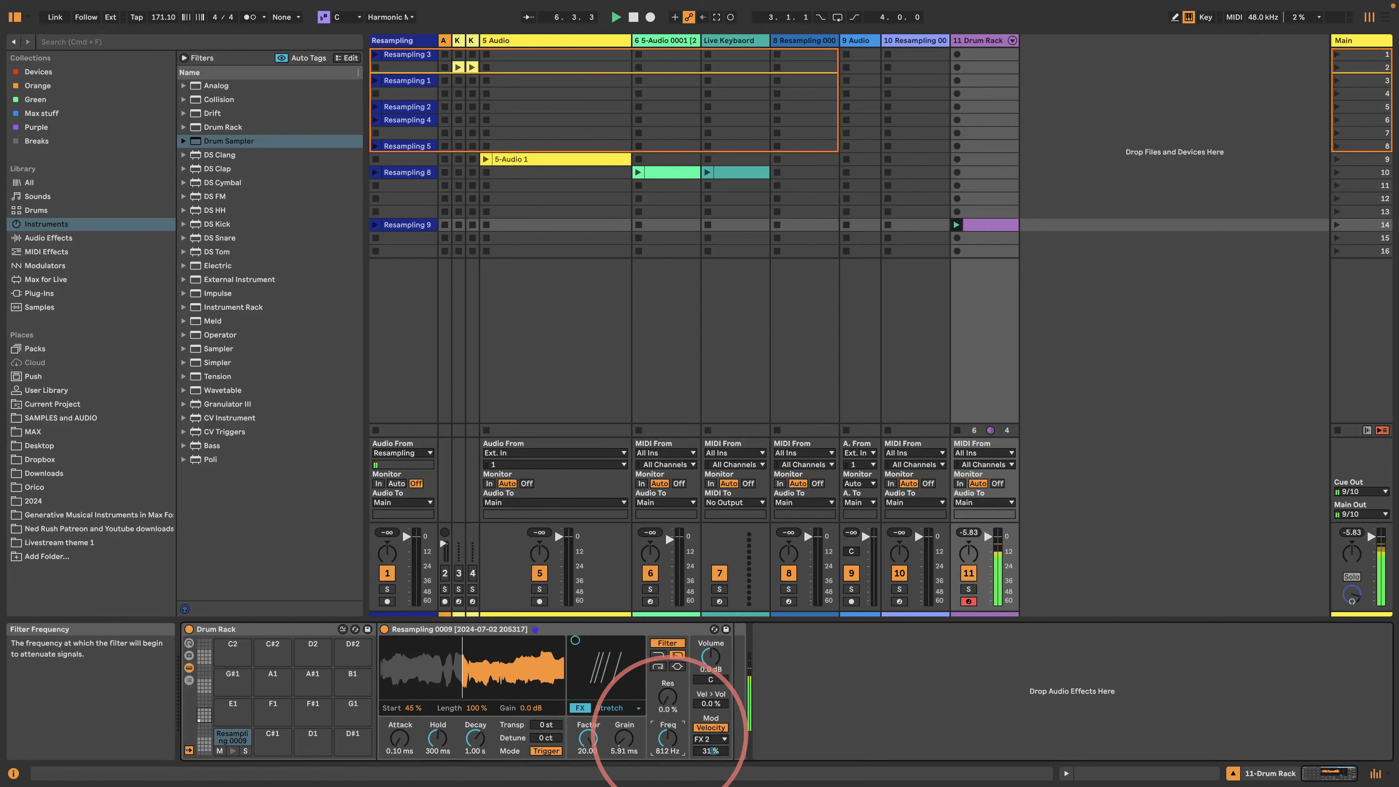
{"action": "left_click_drag", "start_coordinate": [667, 738], "coordinate": [671, 734]}
{"action": "key", "text": "space"}
- Switch the Drum Sampler's modulation source to Slide and set Hold to 27.6 ms
{"action": "left_click", "coordinate": [711, 728]}
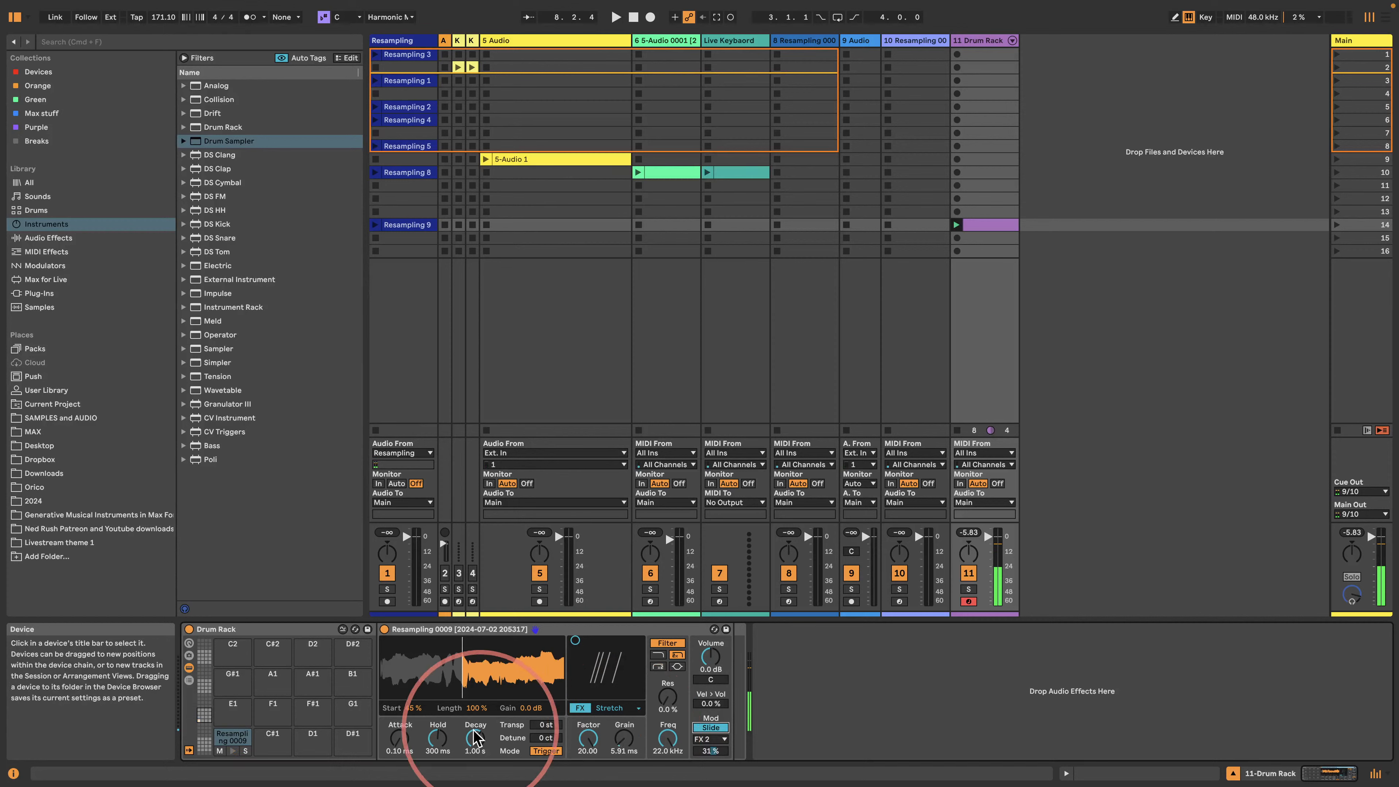
{"action": "left_click_drag", "start_coordinate": [434, 737], "coordinate": [435, 667]}
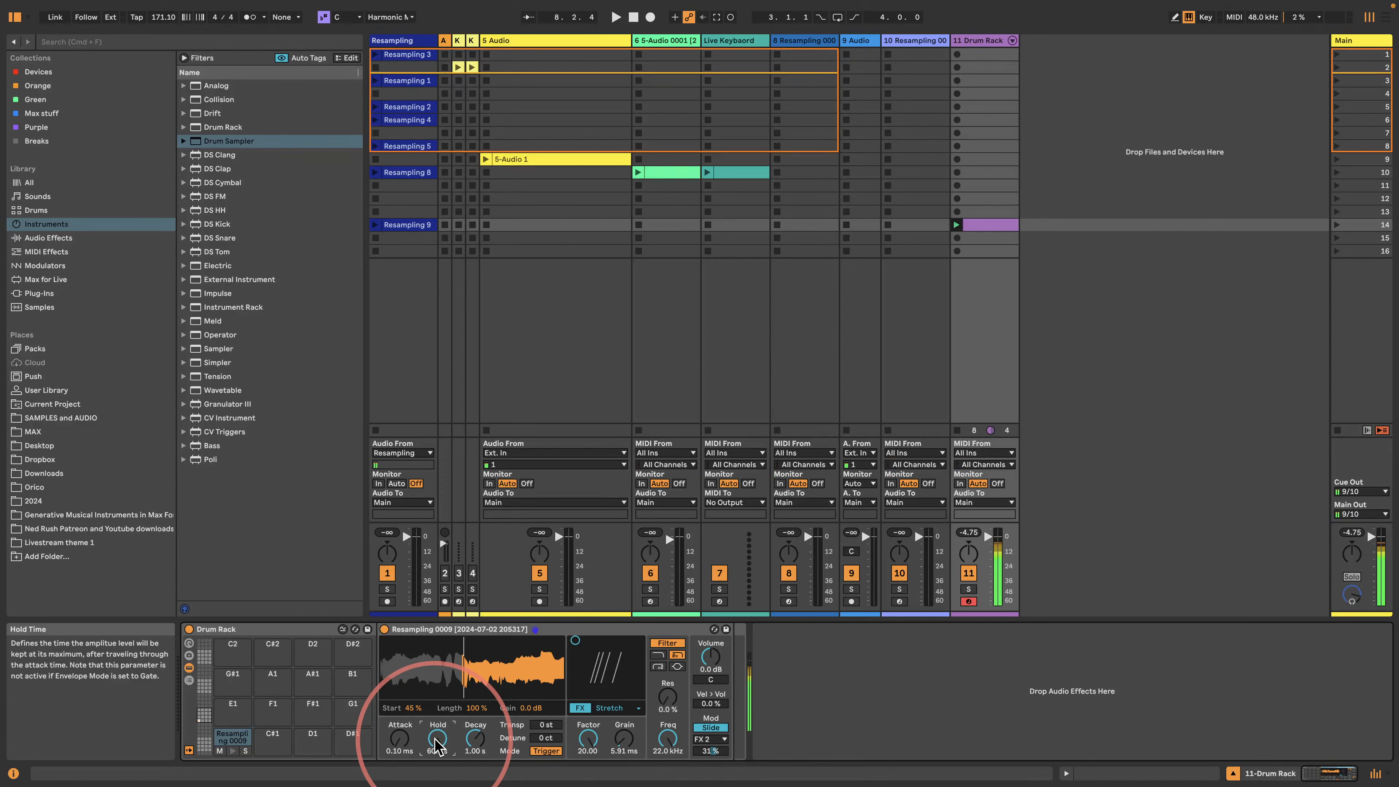
{"action": "left_click_drag", "start_coordinate": [437, 745], "coordinate": [436, 763]}
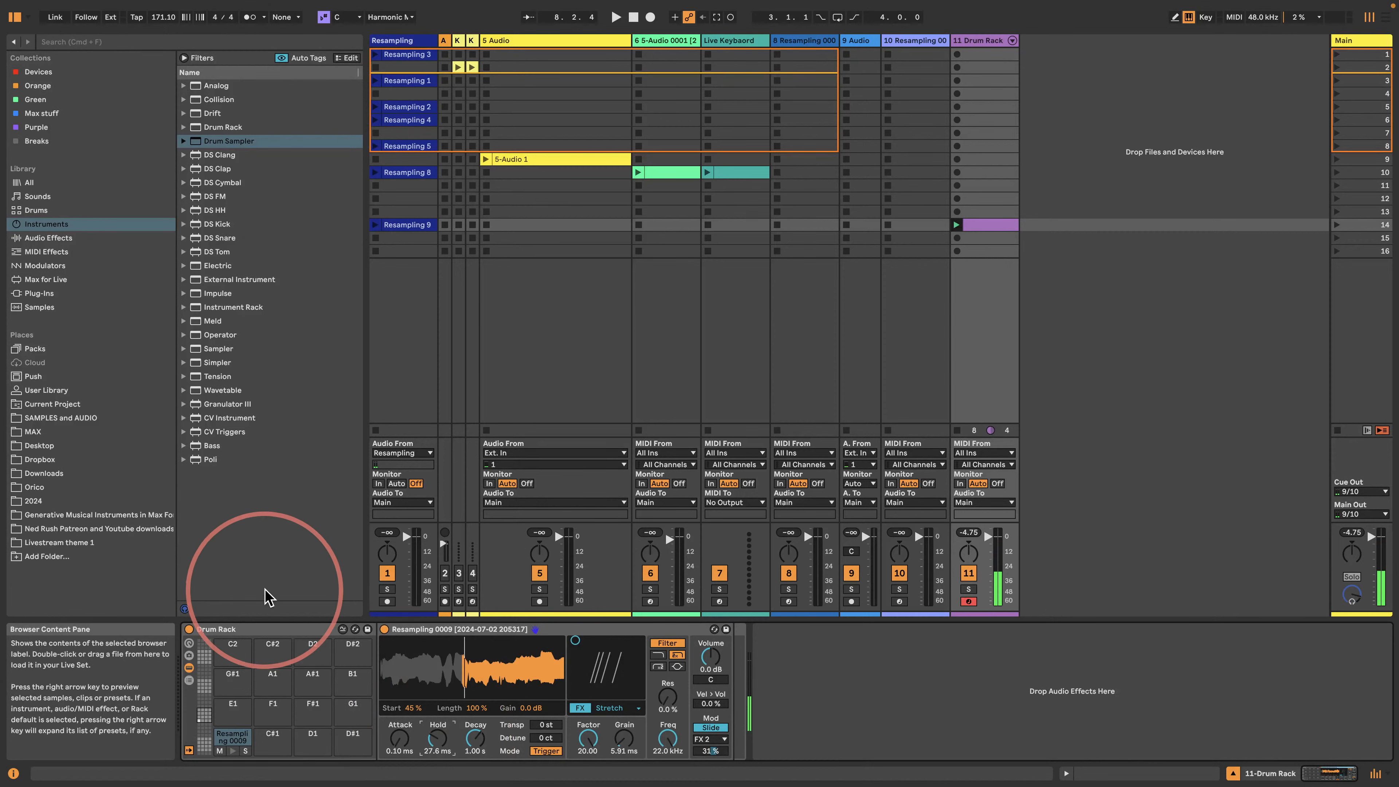
- Delete the Drum Rack from track 11 and reset the transport to the start
{"action": "left_click", "coordinate": [264, 629]}
{"action": "key", "text": "Delete"}
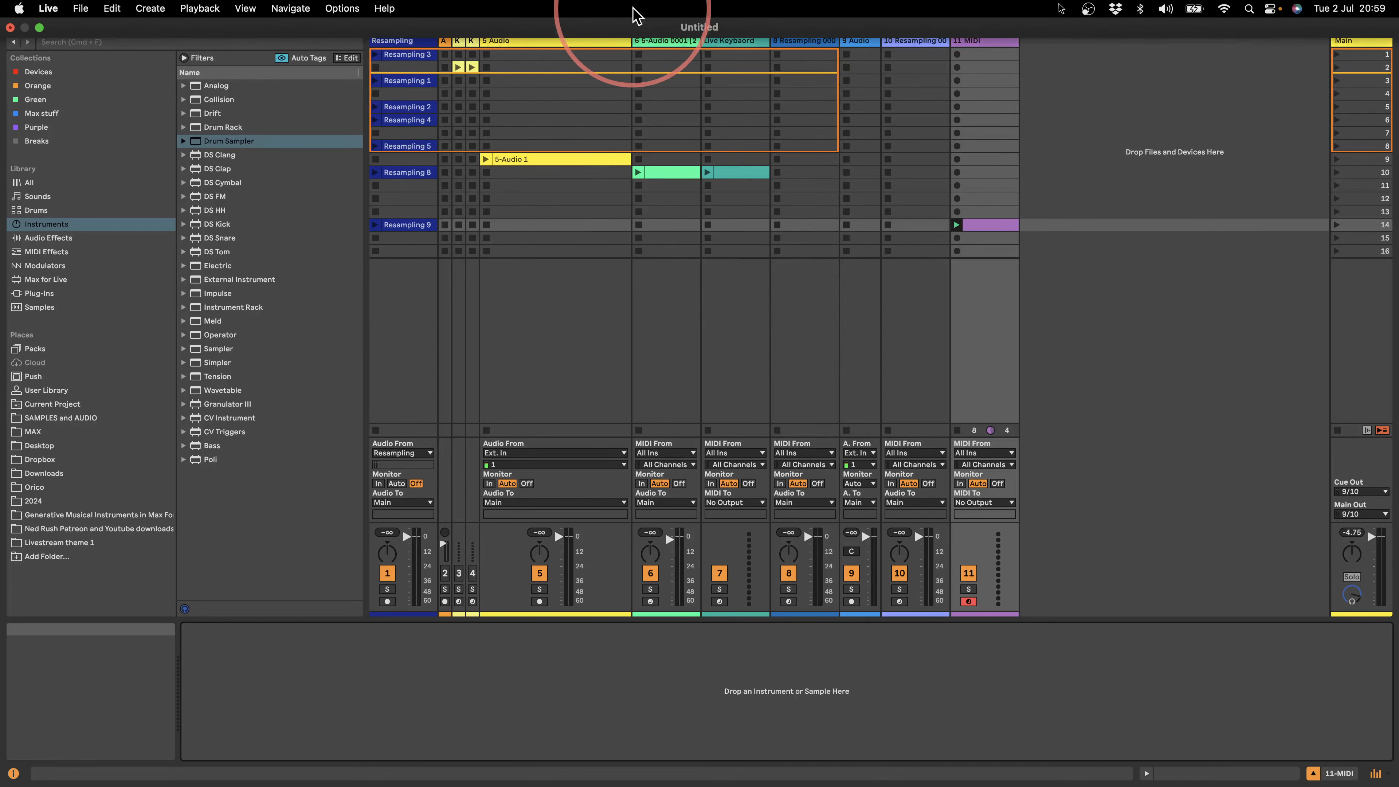
{"action": "left_click", "coordinate": [633, 18]}
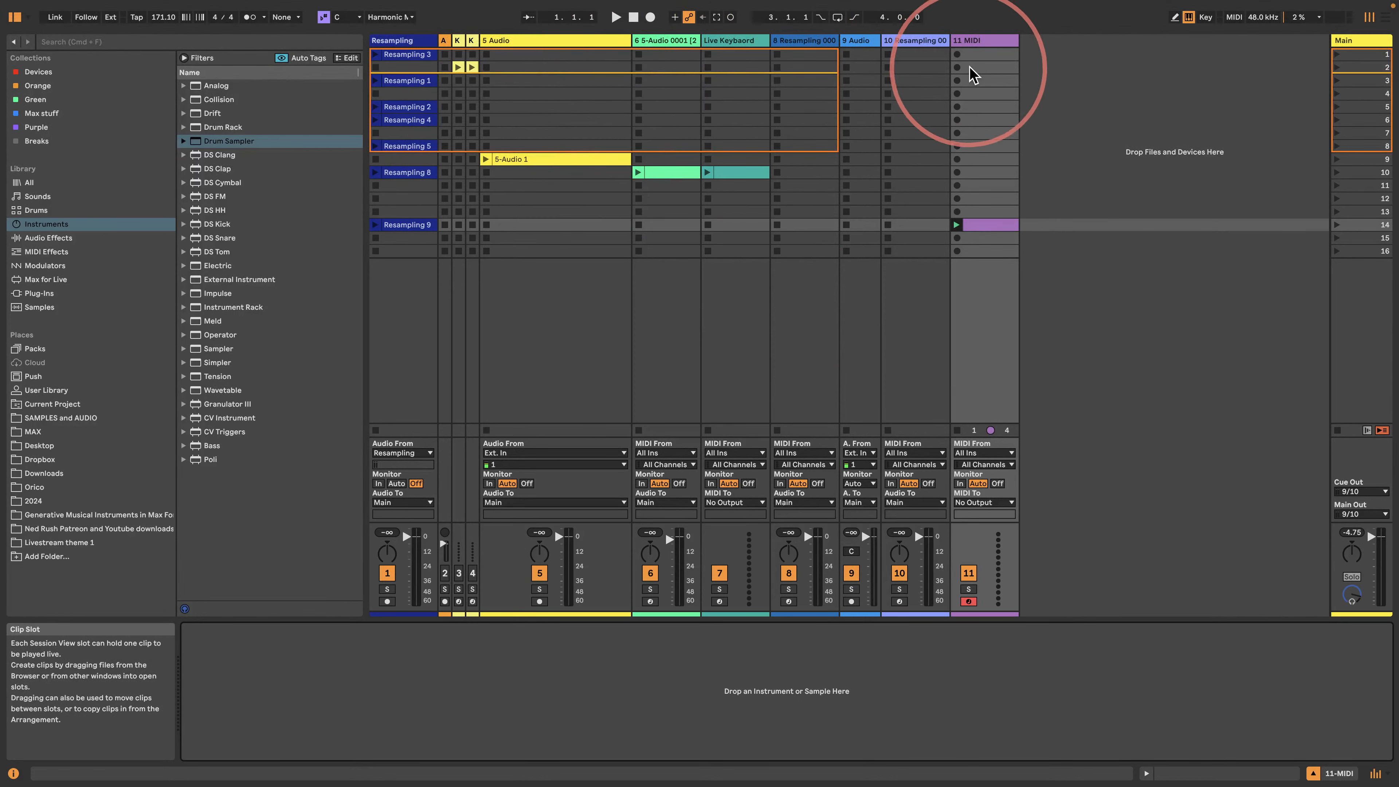
- Collect all and save the Live Set, copying files from elsewhere, other Projects and the User Library but not Factory Packs
{"action": "left_click", "coordinate": [969, 41]}
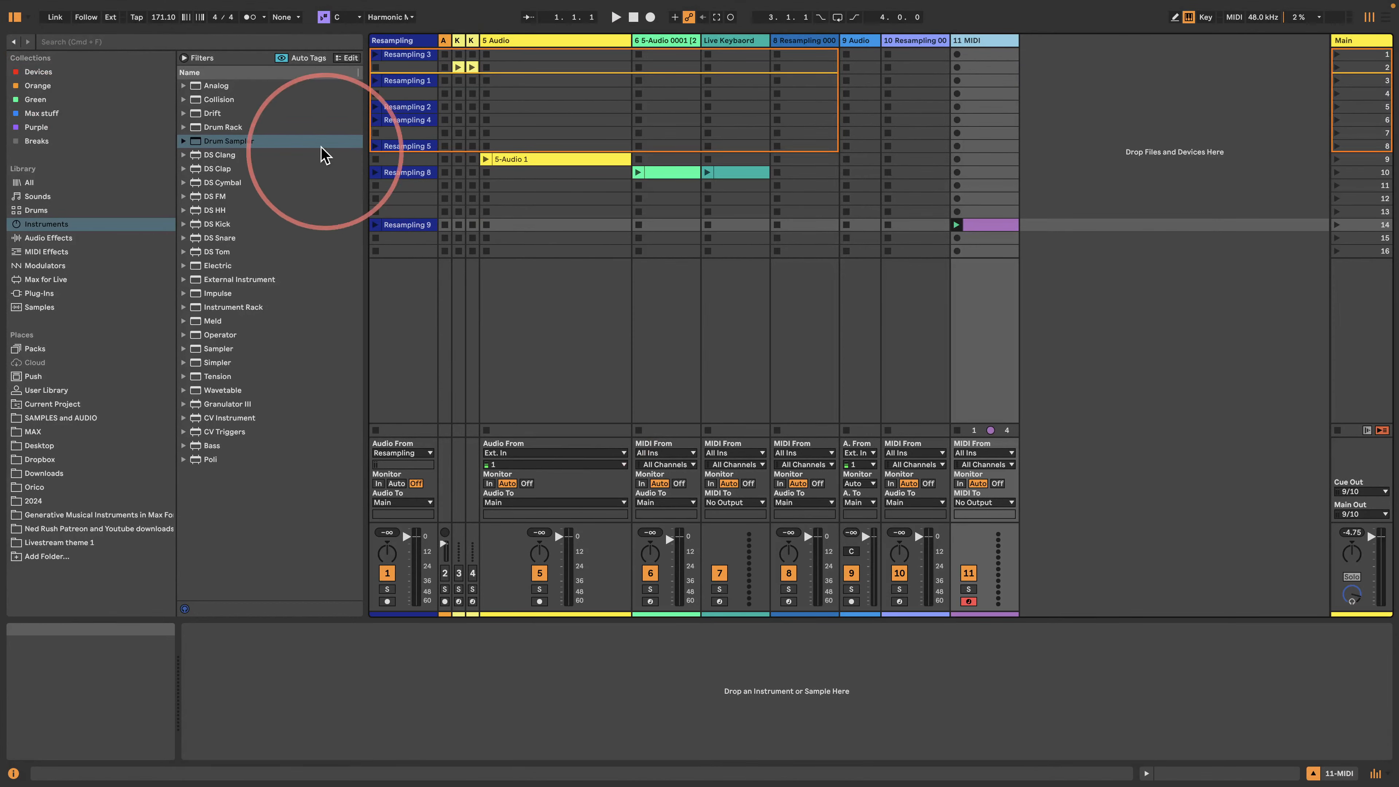
{"action": "left_click", "coordinate": [69, 7]}
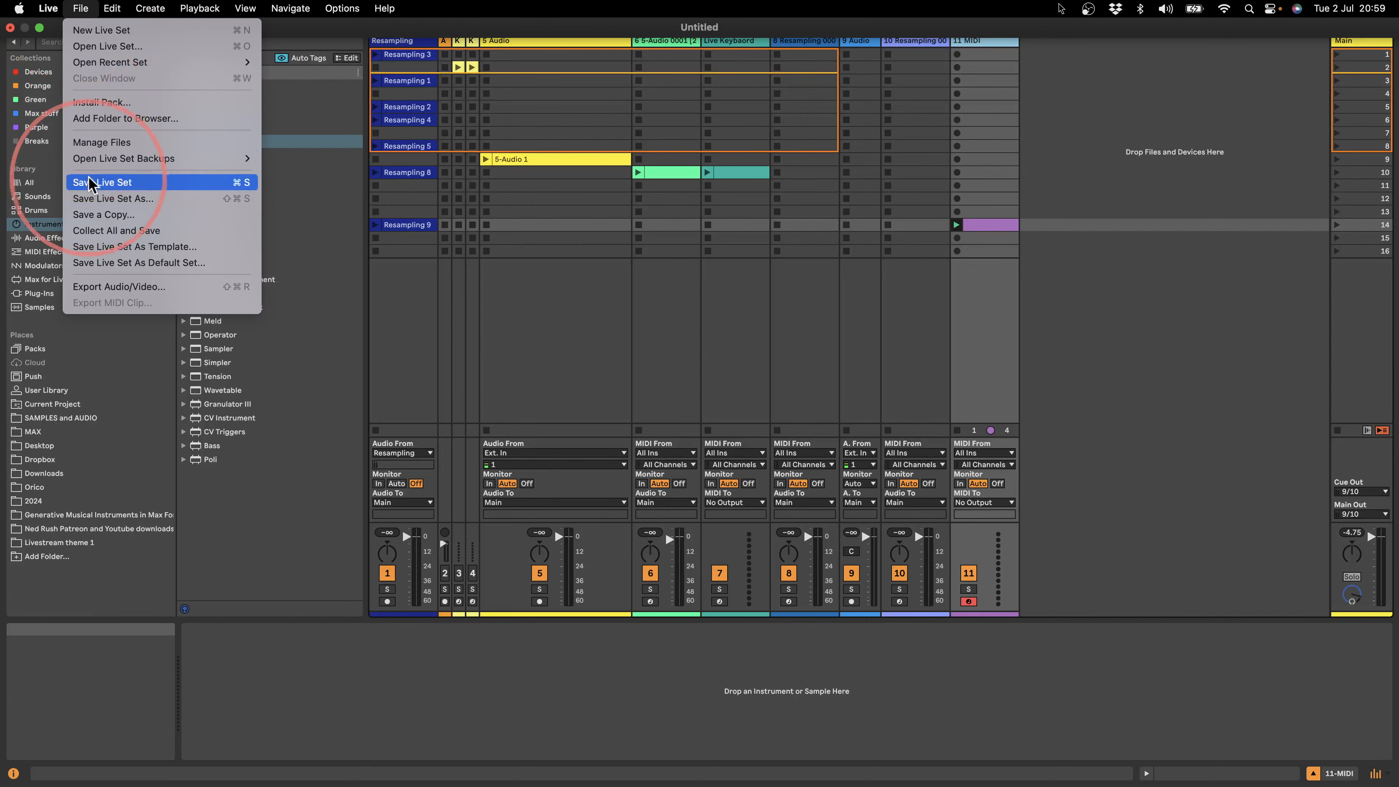
{"action": "left_click", "coordinate": [93, 236]}
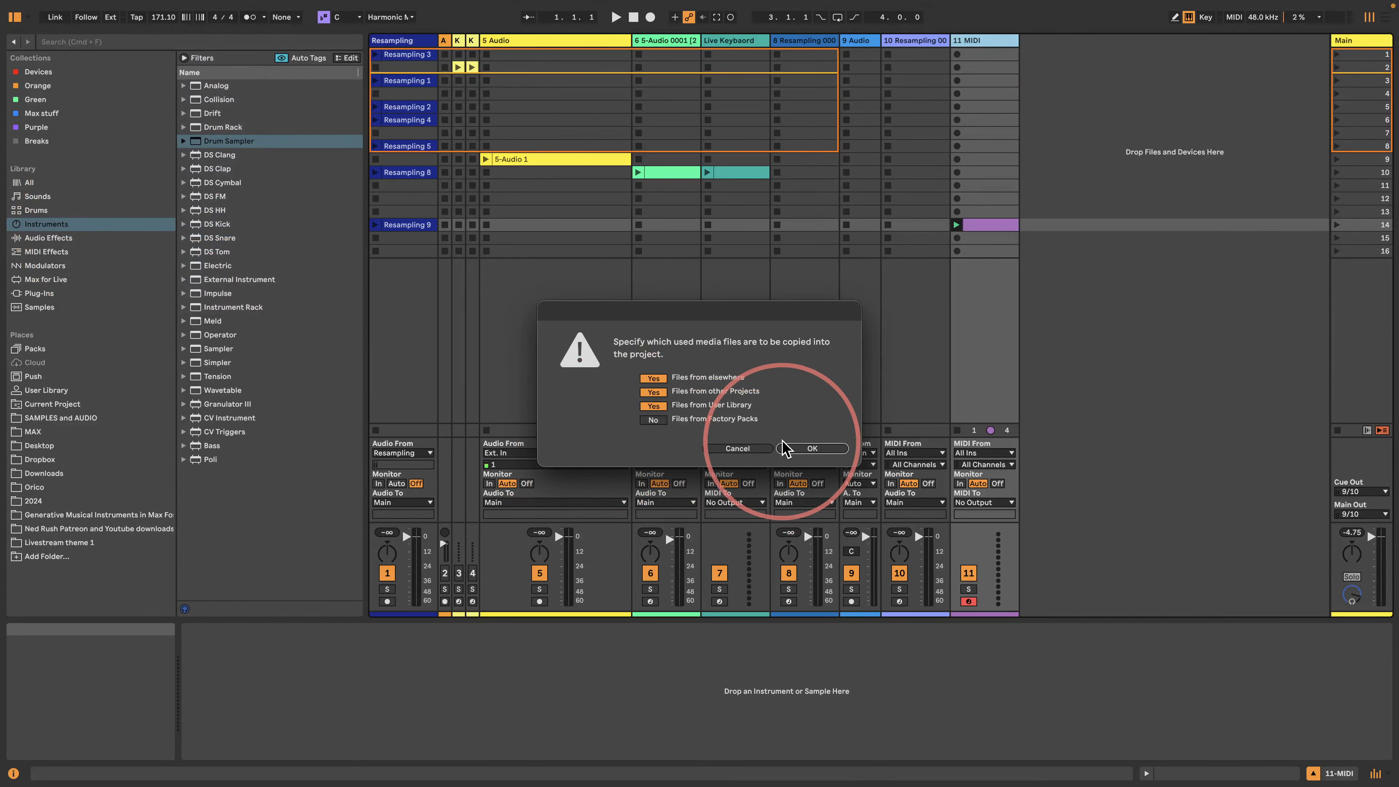
{"action": "left_click", "coordinate": [784, 447]}
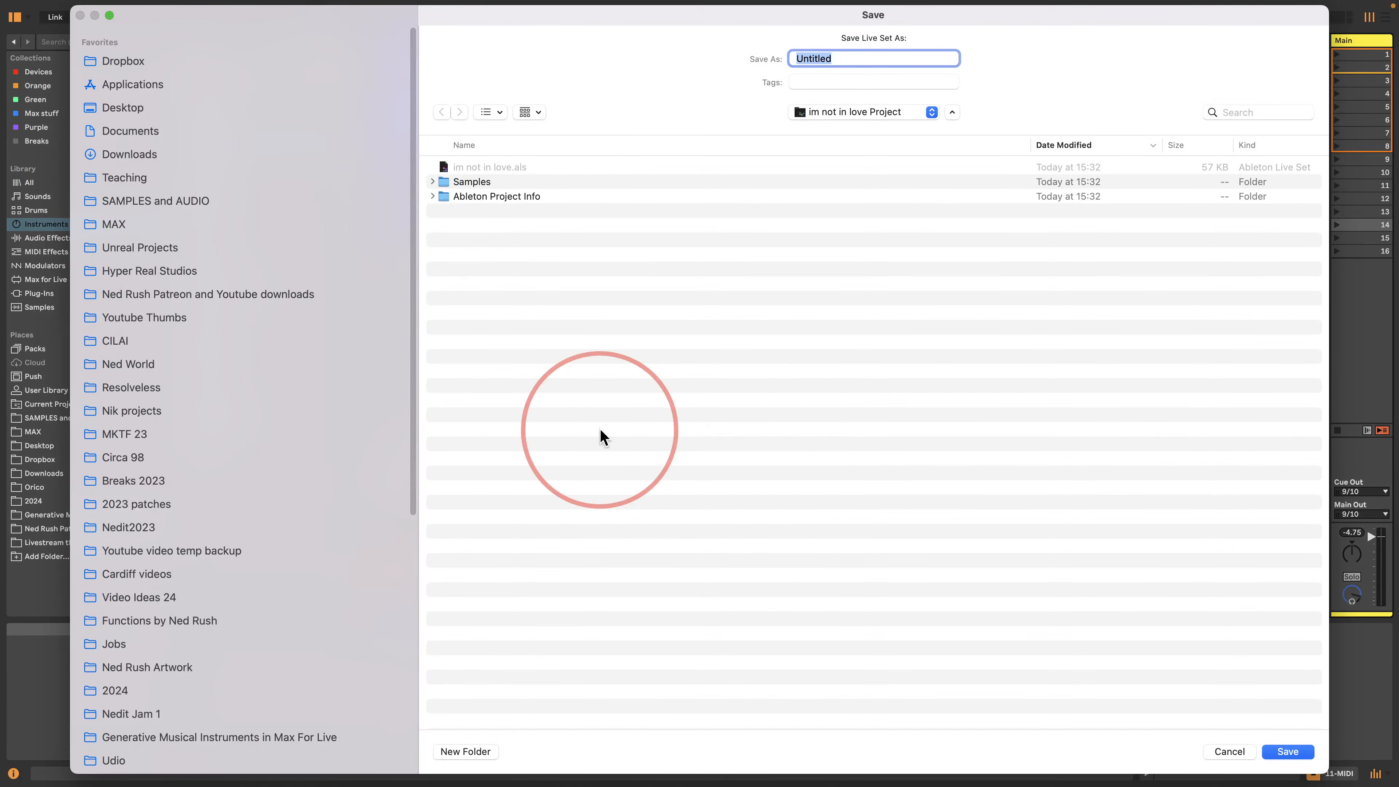
- Save the Live Set as livestream in the Live 1211 beta folder
{"action": "left_click", "coordinate": [834, 116]}
{"action": "left_click", "coordinate": [821, 131]}
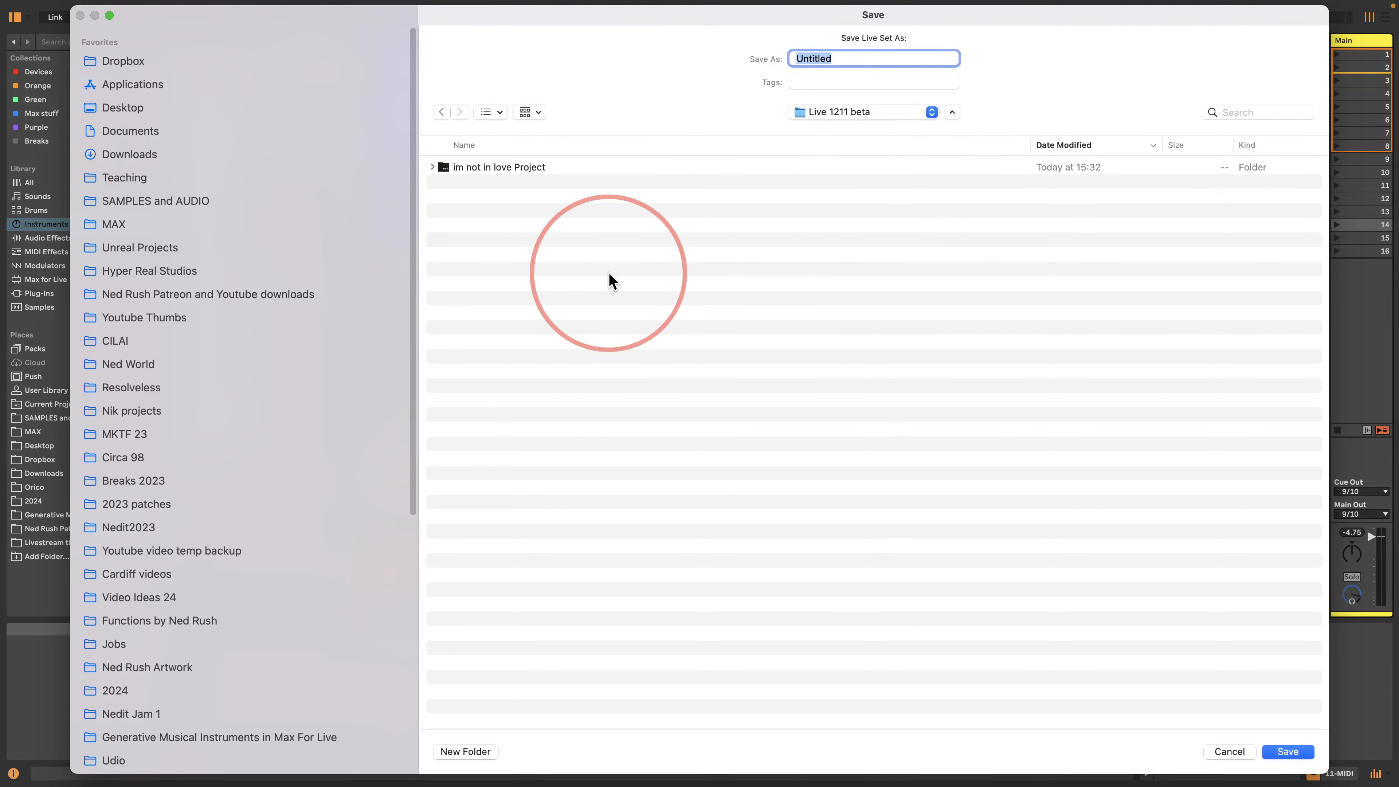
{"action": "left_click", "coordinate": [610, 294]}
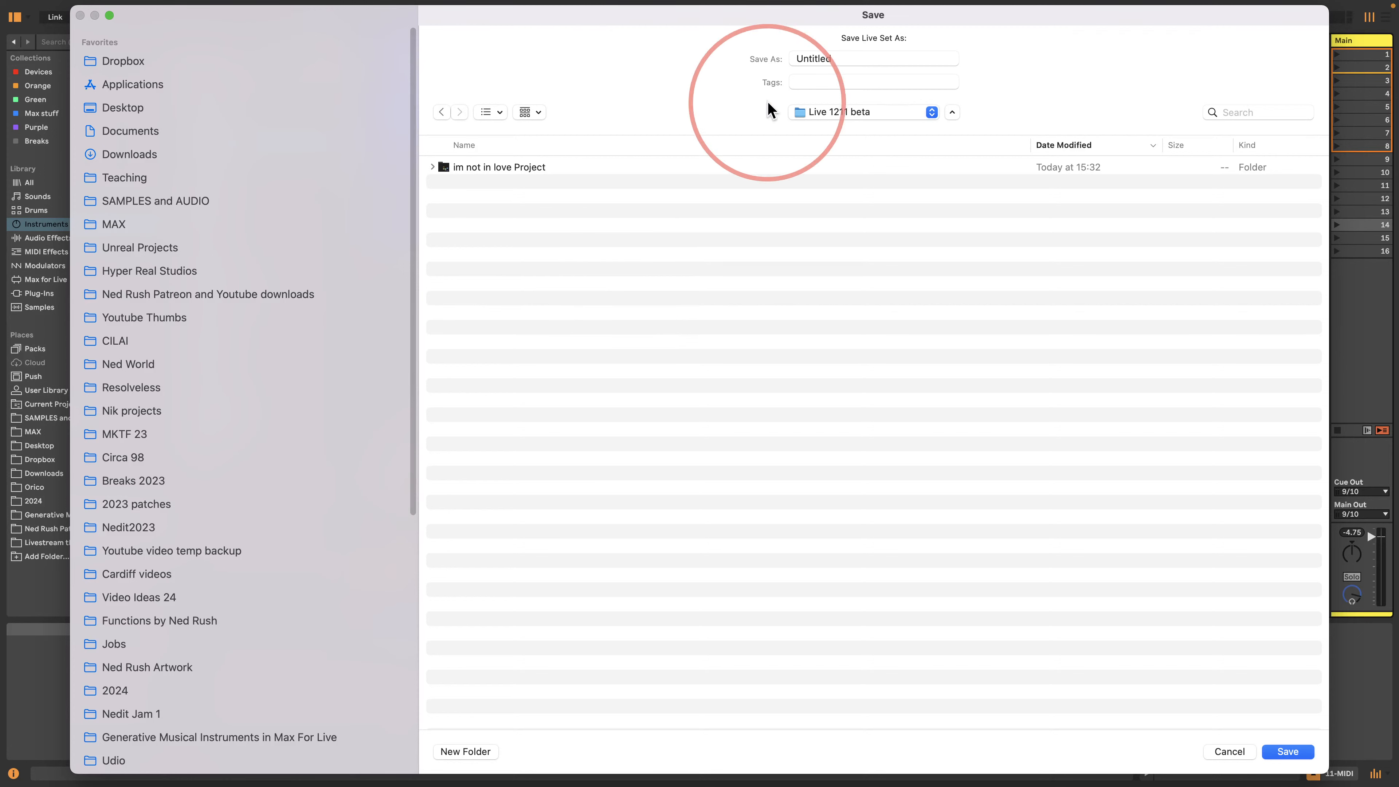
{"action": "double_click", "coordinate": [829, 58]}
{"action": "type", "text": "live"}
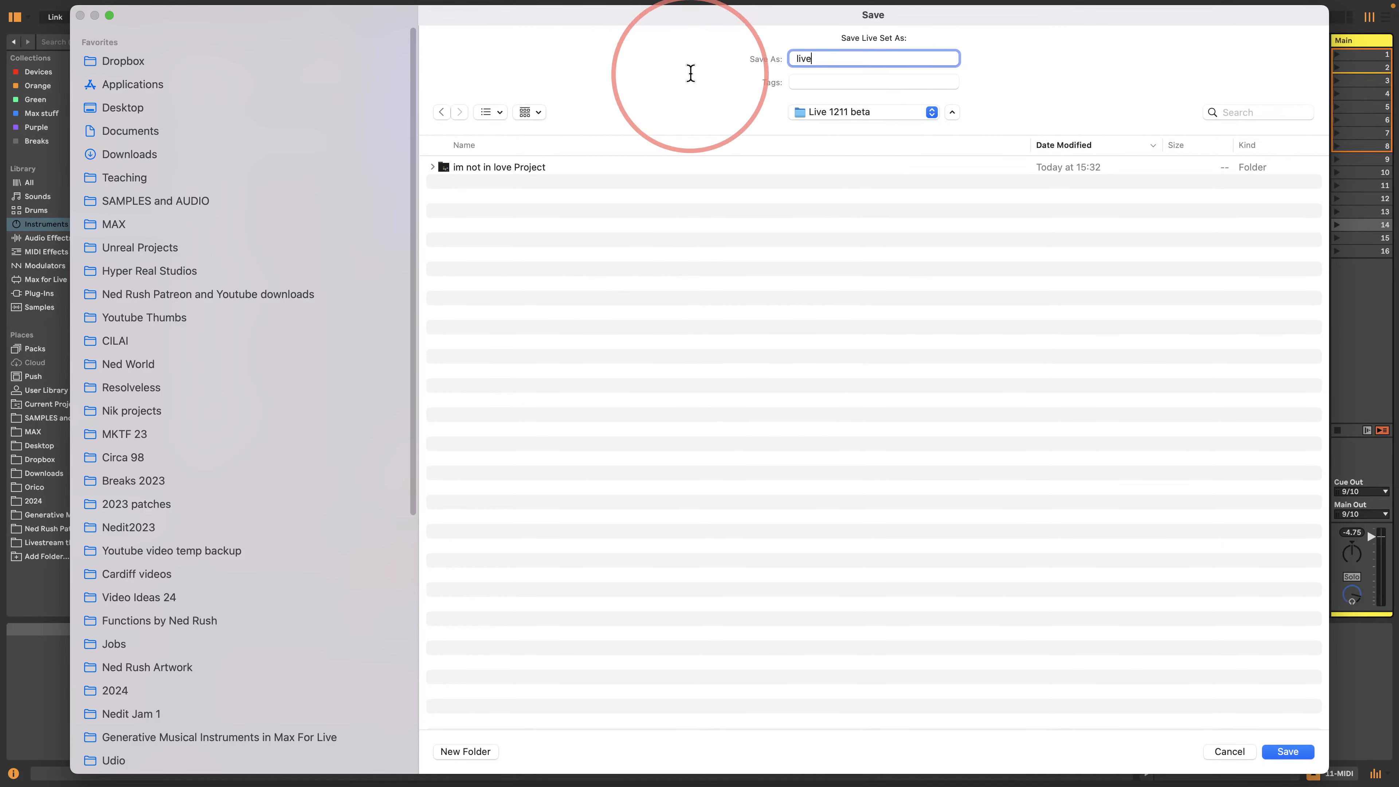
{"action": "type", "text": "stream"}
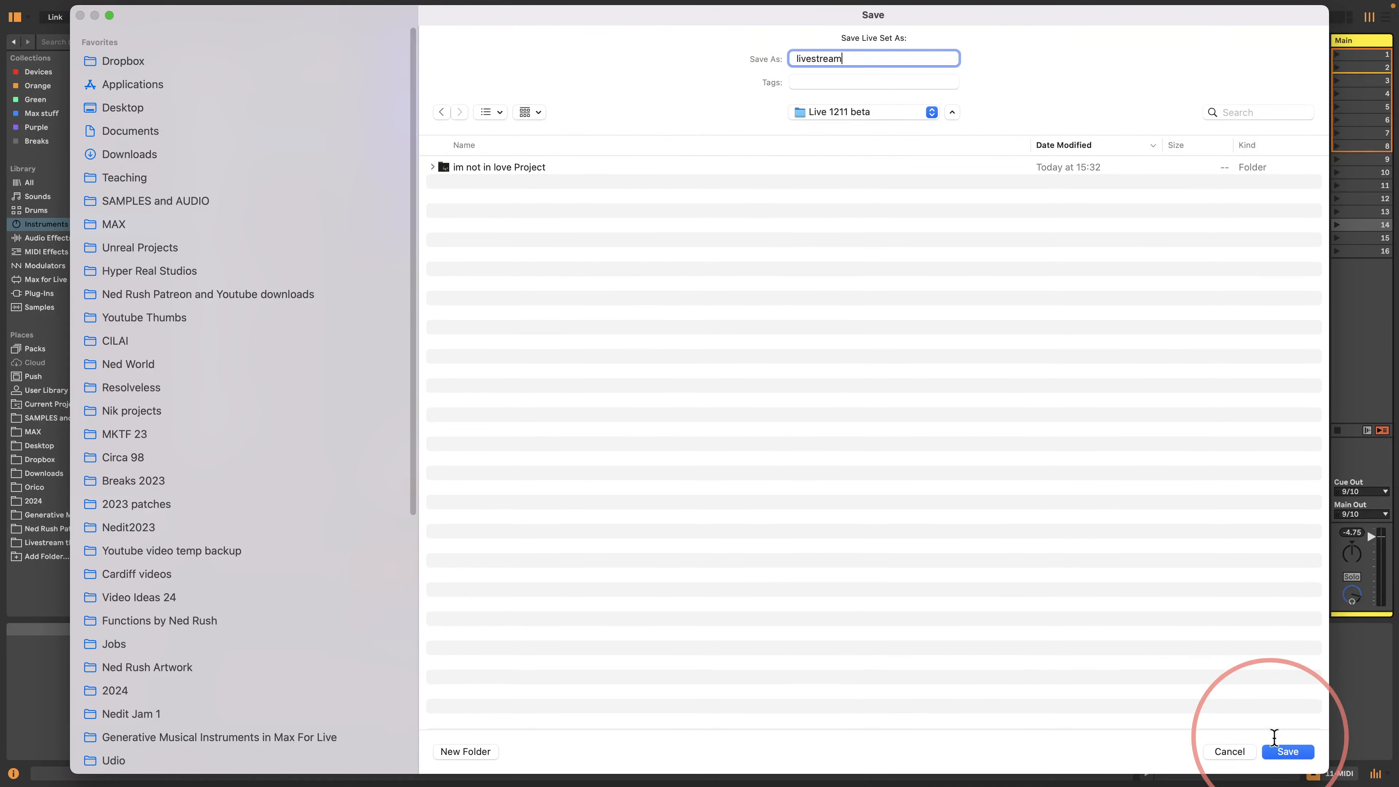
{"action": "left_click", "coordinate": [1285, 751]}
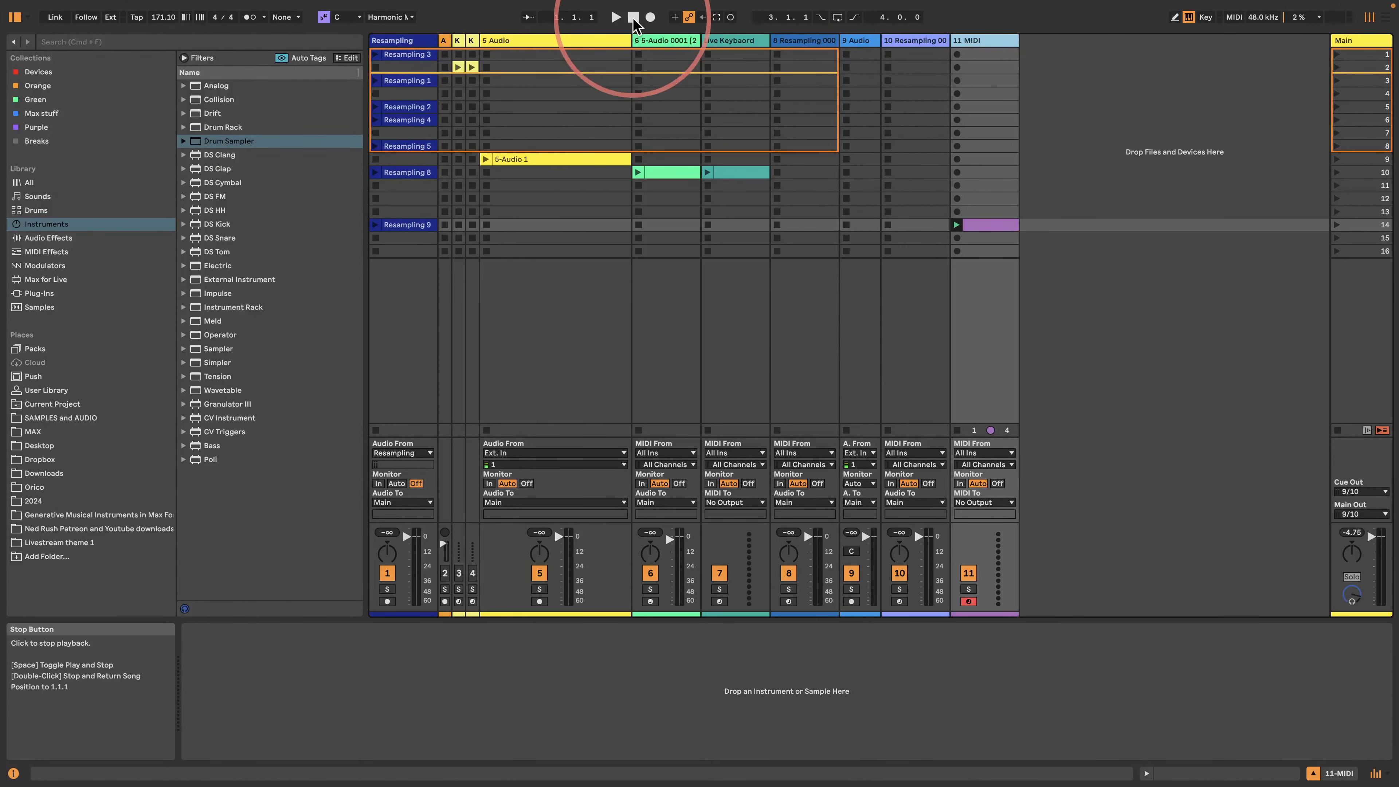
- Stop all clips, open the recent Live Set im not in love.als and hide the Info View
{"action": "left_click", "coordinate": [1337, 430]}
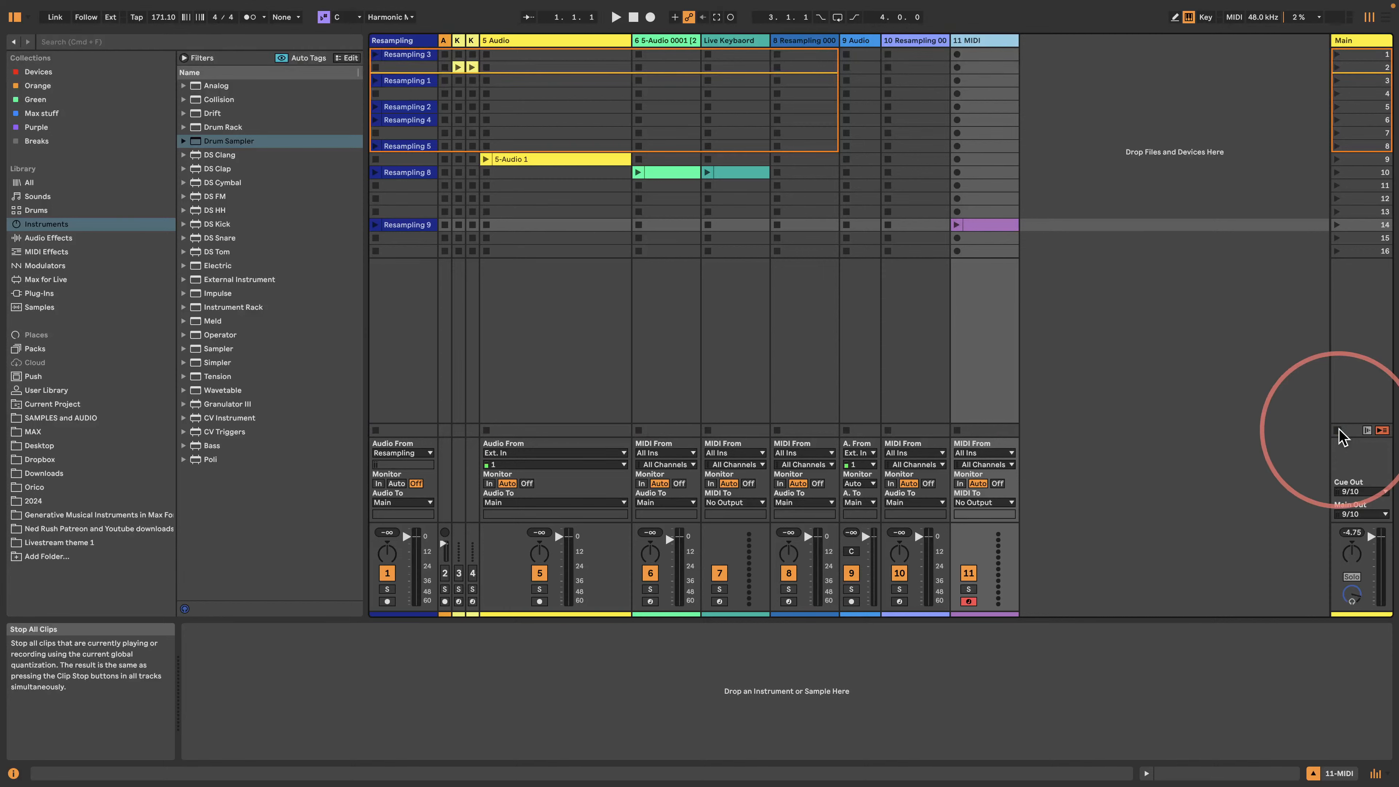
{"action": "left_click", "coordinate": [82, 8]}
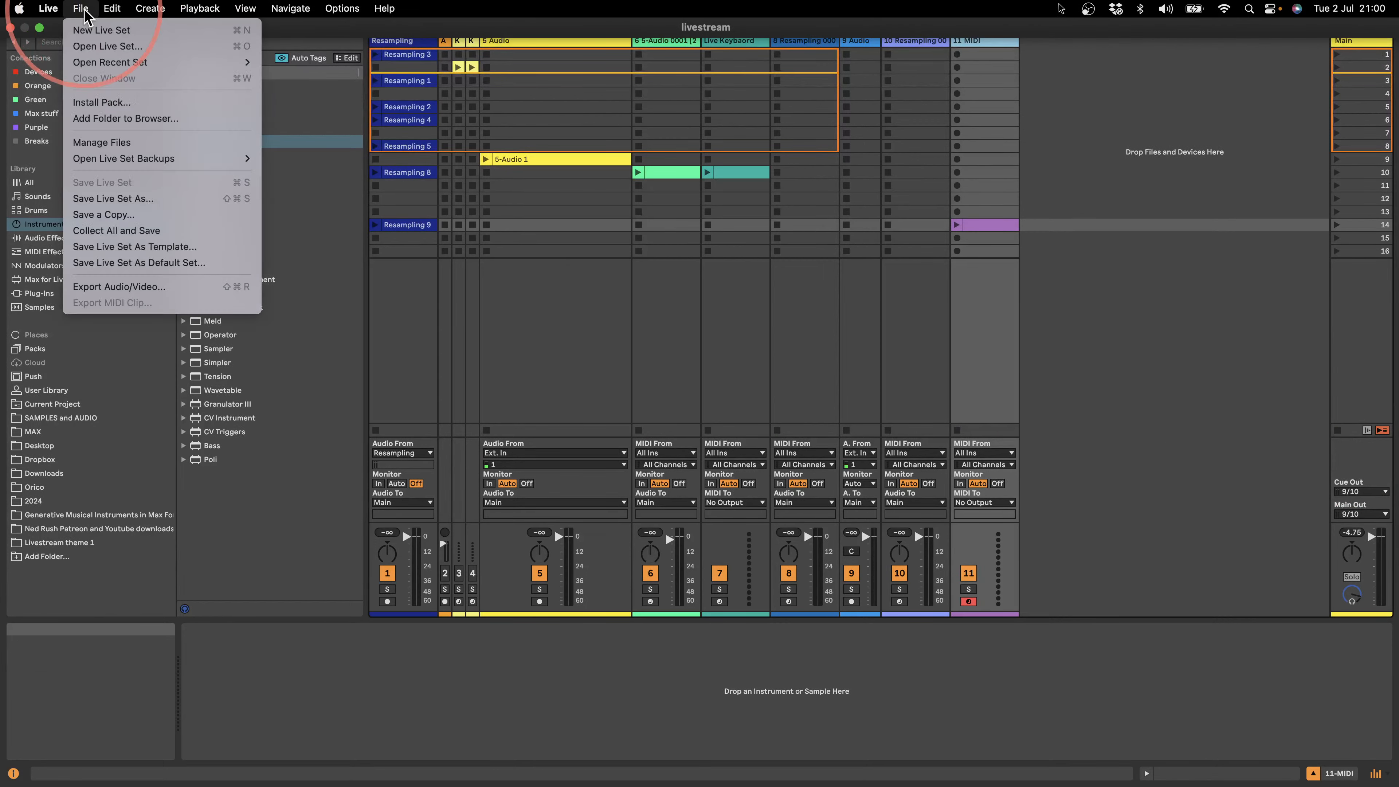
{"action": "left_click", "coordinate": [132, 63]}
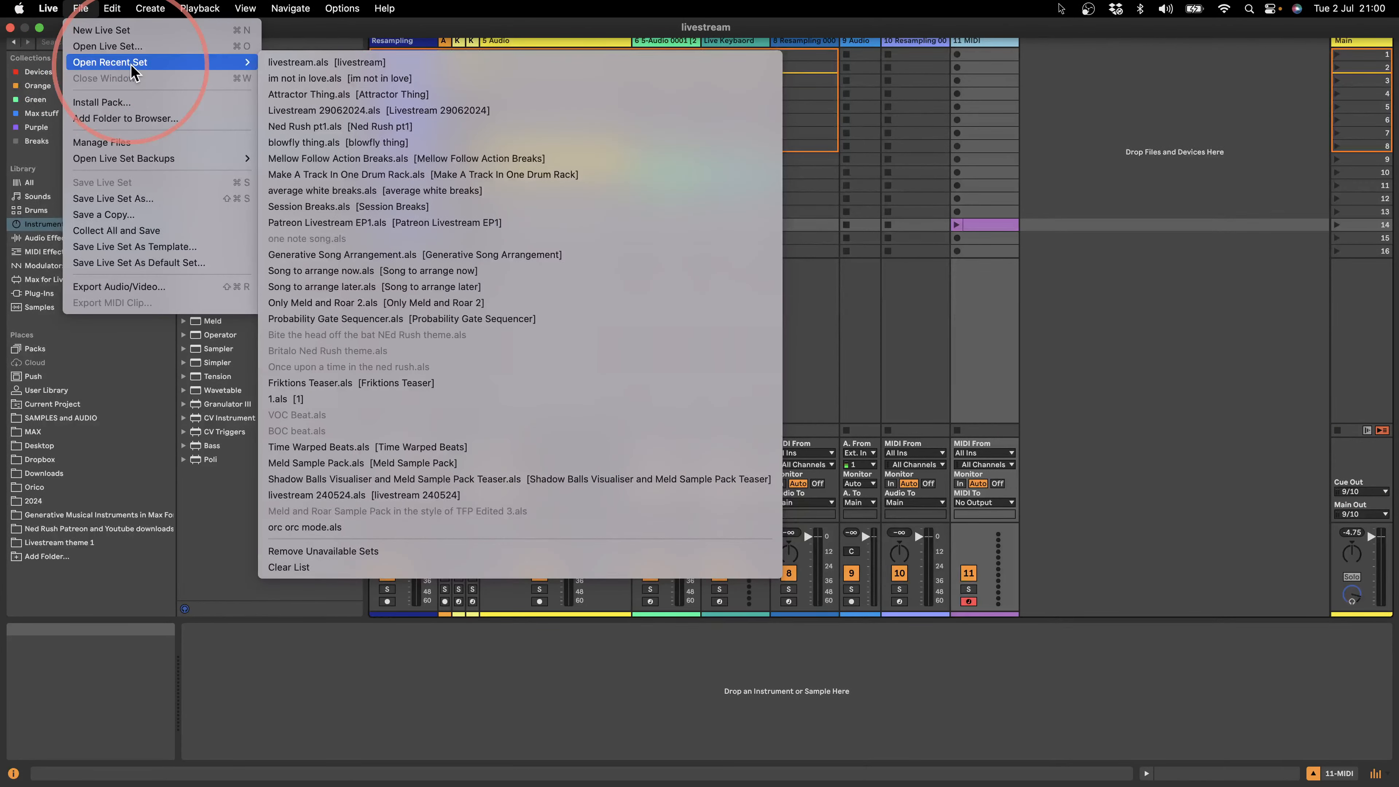
{"action": "left_click", "coordinate": [293, 78]}
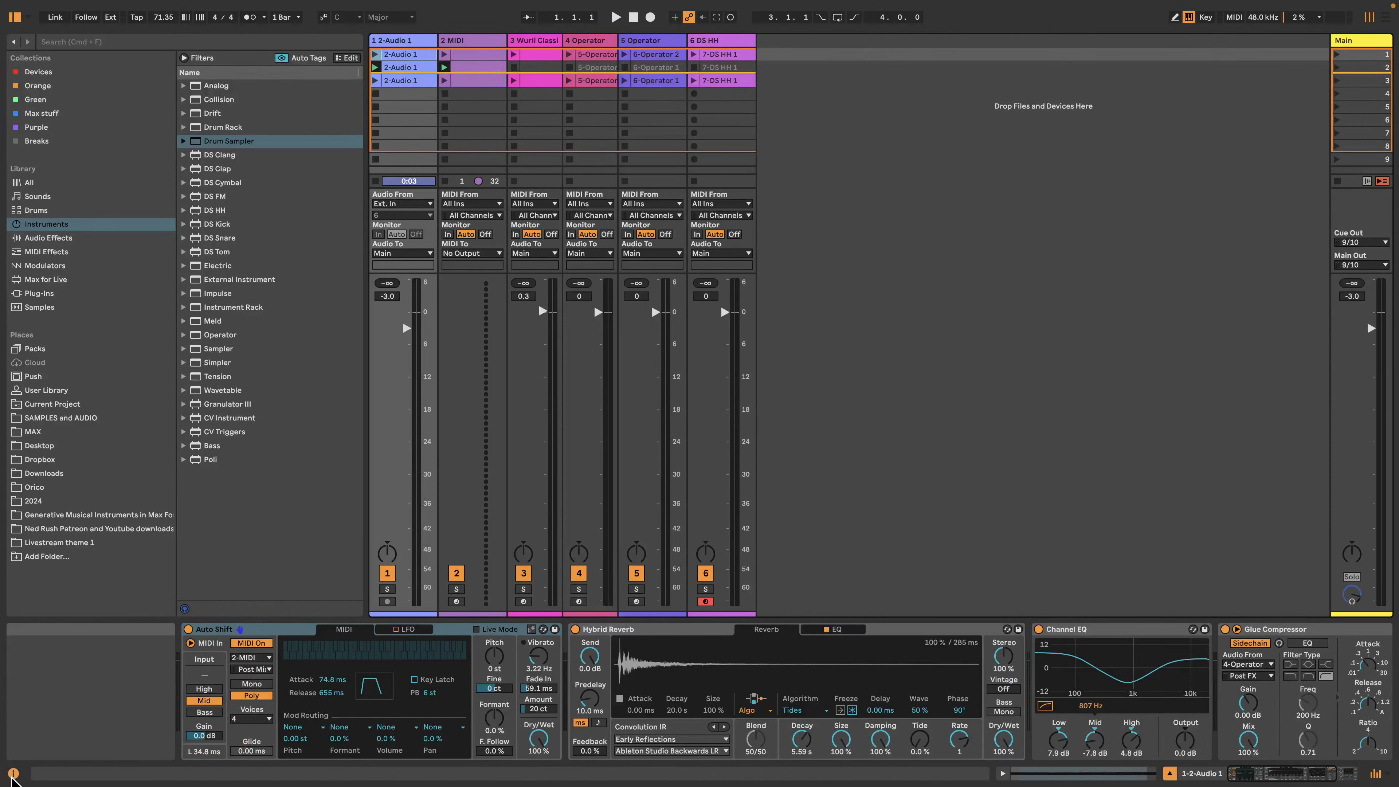
{"action": "left_click", "coordinate": [12, 774]}
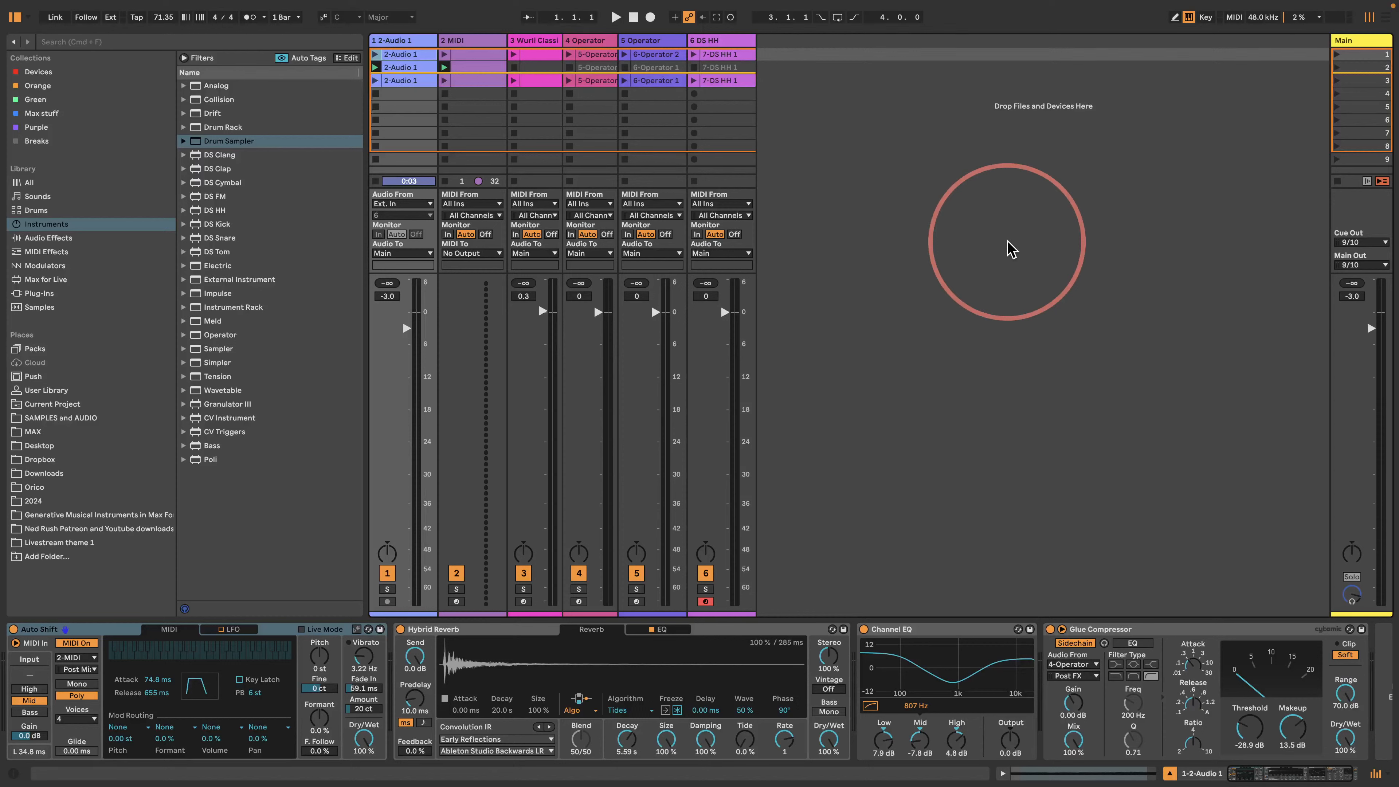
- With the first scene playing, set track 1's volume to -1.5 dB and its Glue Compressor sidechain gain to about -9.6 dB
{"action": "left_click", "coordinate": [1336, 54]}
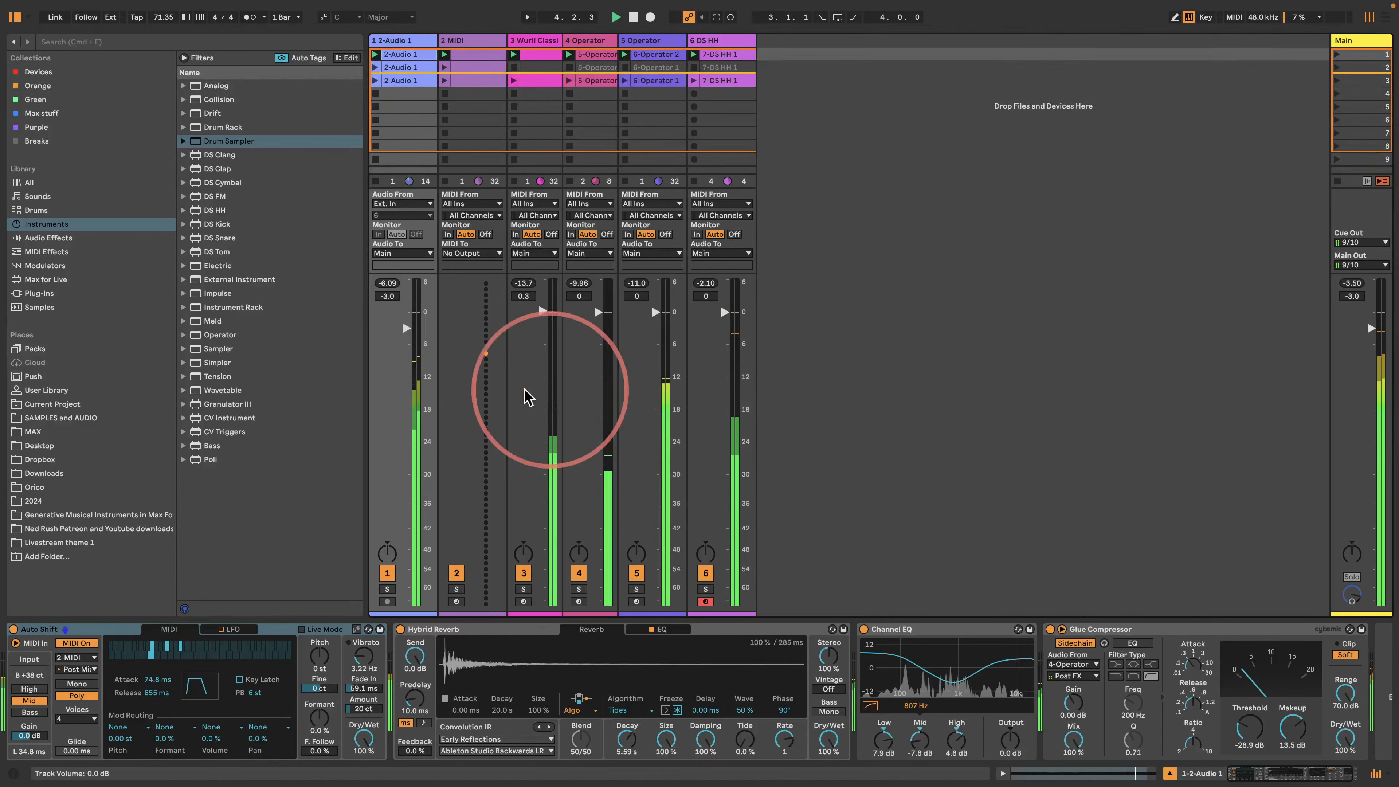
{"action": "left_click_drag", "start_coordinate": [406, 347], "coordinate": [406, 339]}
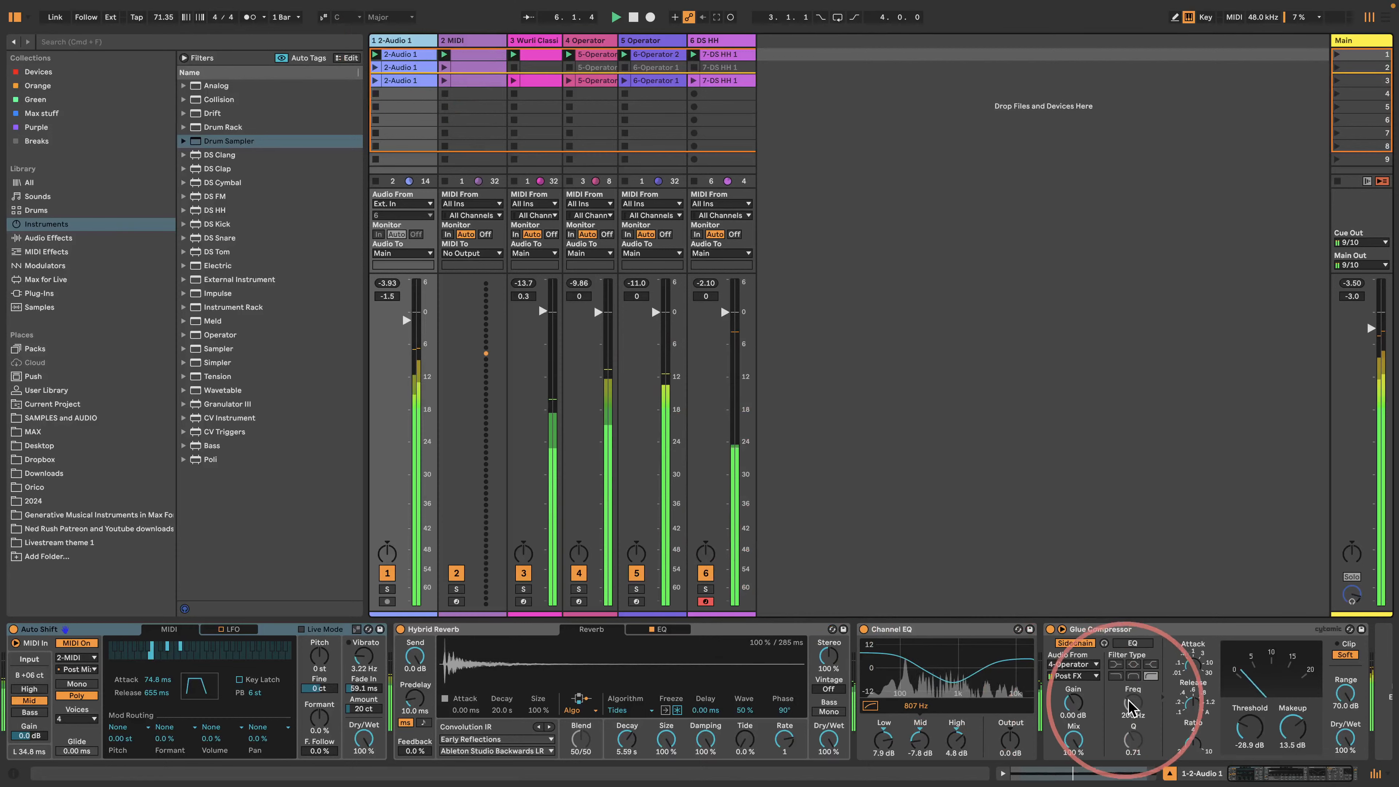
{"action": "left_click_drag", "start_coordinate": [1072, 703], "coordinate": [1072, 720]}
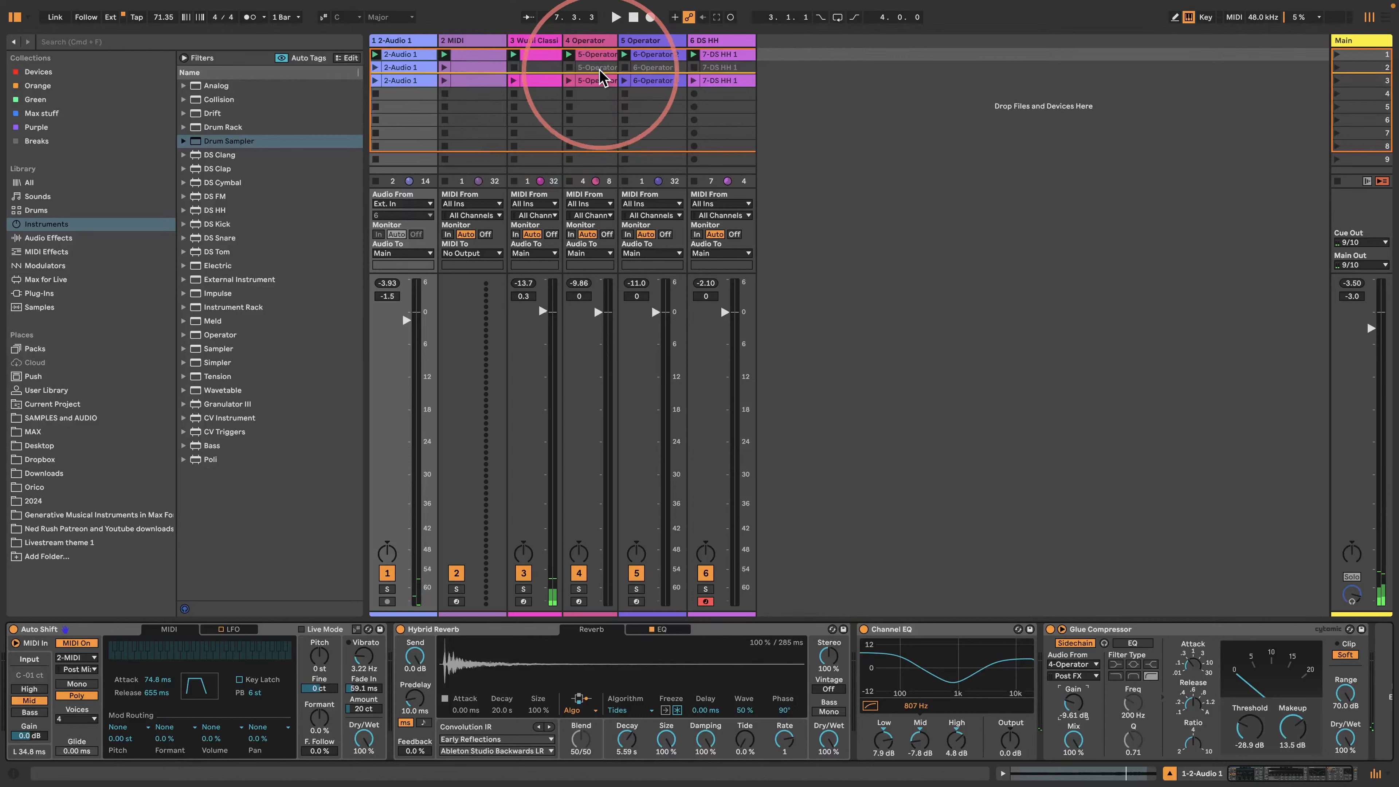
- Audition the track 4 Operator and track 3 Wurli soloed together, and view the first MIDI clip on track 2
{"action": "left_click", "coordinate": [588, 40]}
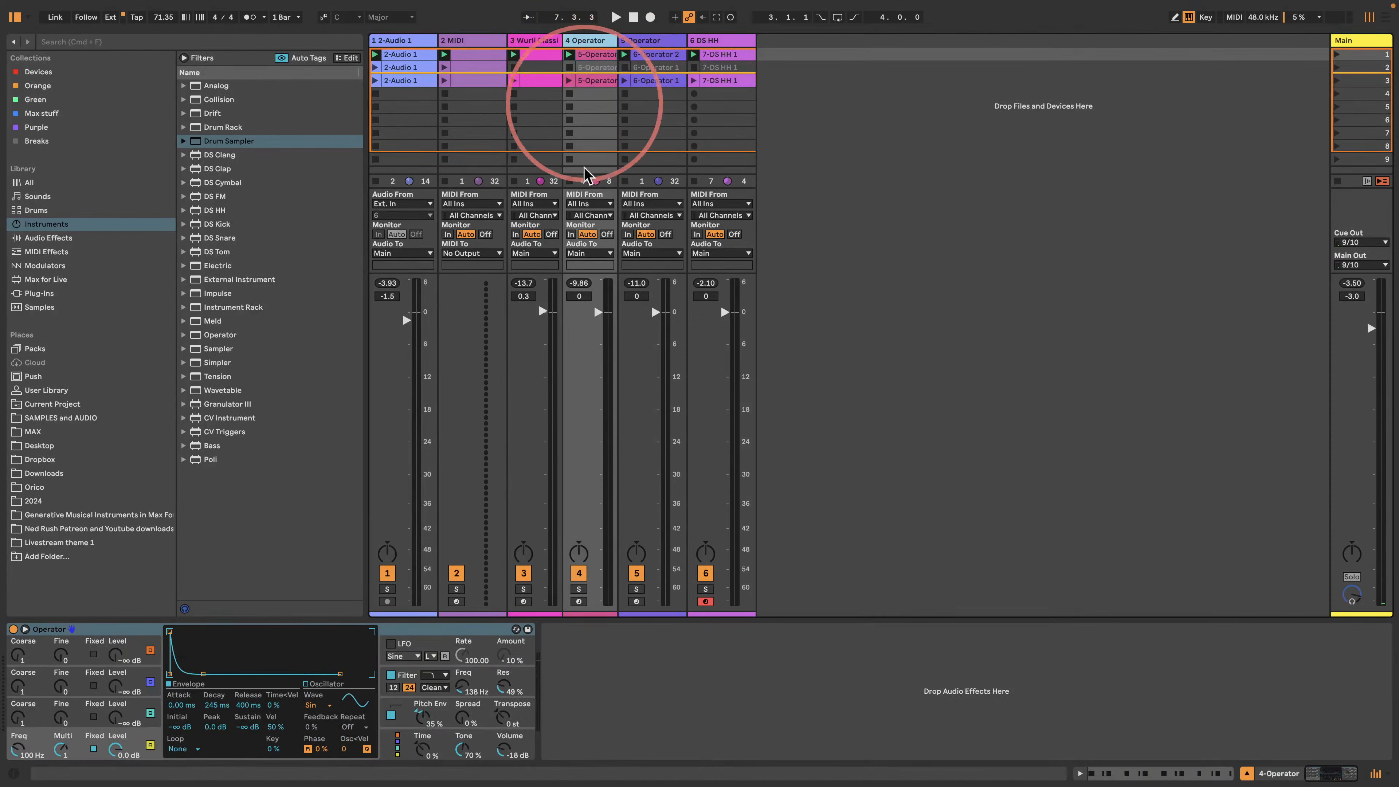
{"action": "left_click", "coordinate": [578, 588]}
{"action": "key", "text": "space"}
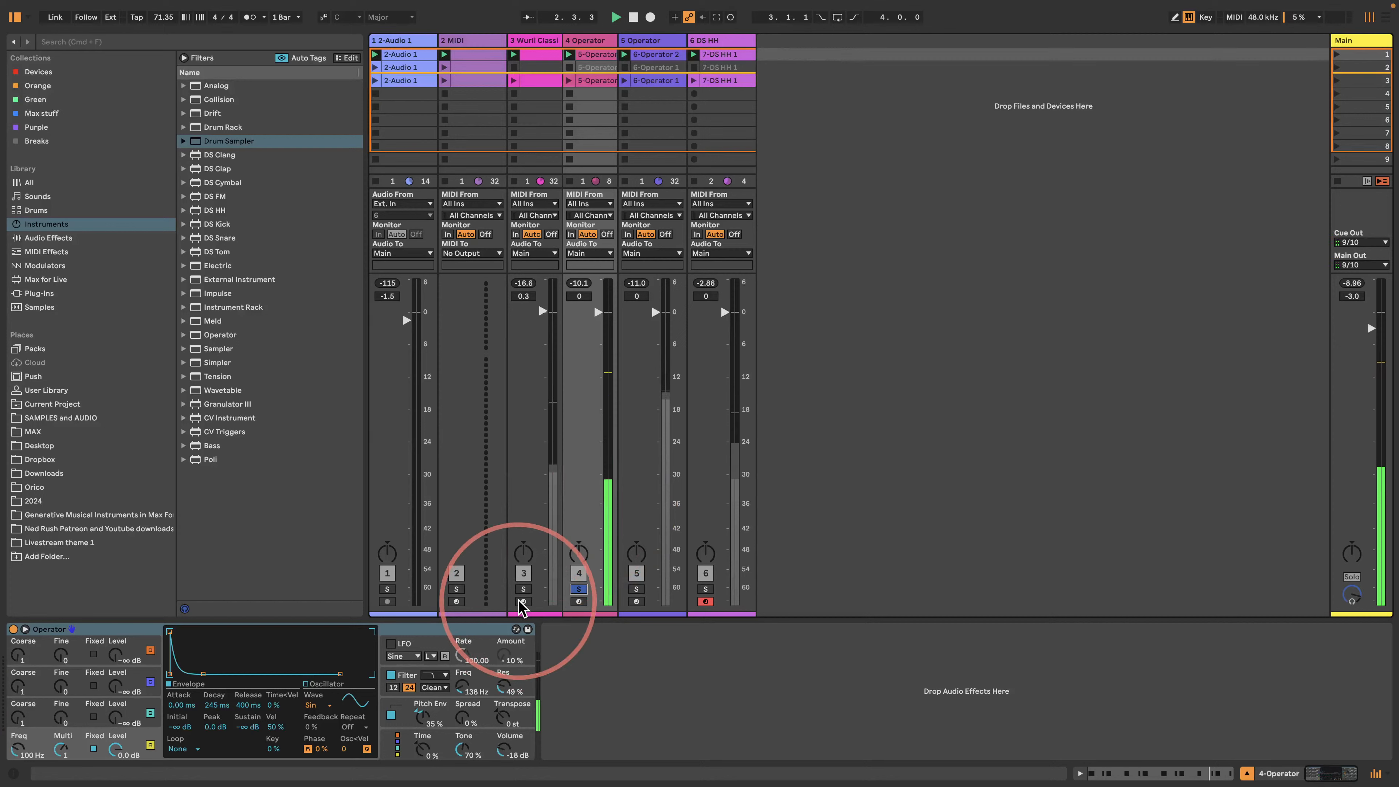
{"action": "left_click", "coordinate": [523, 589]}
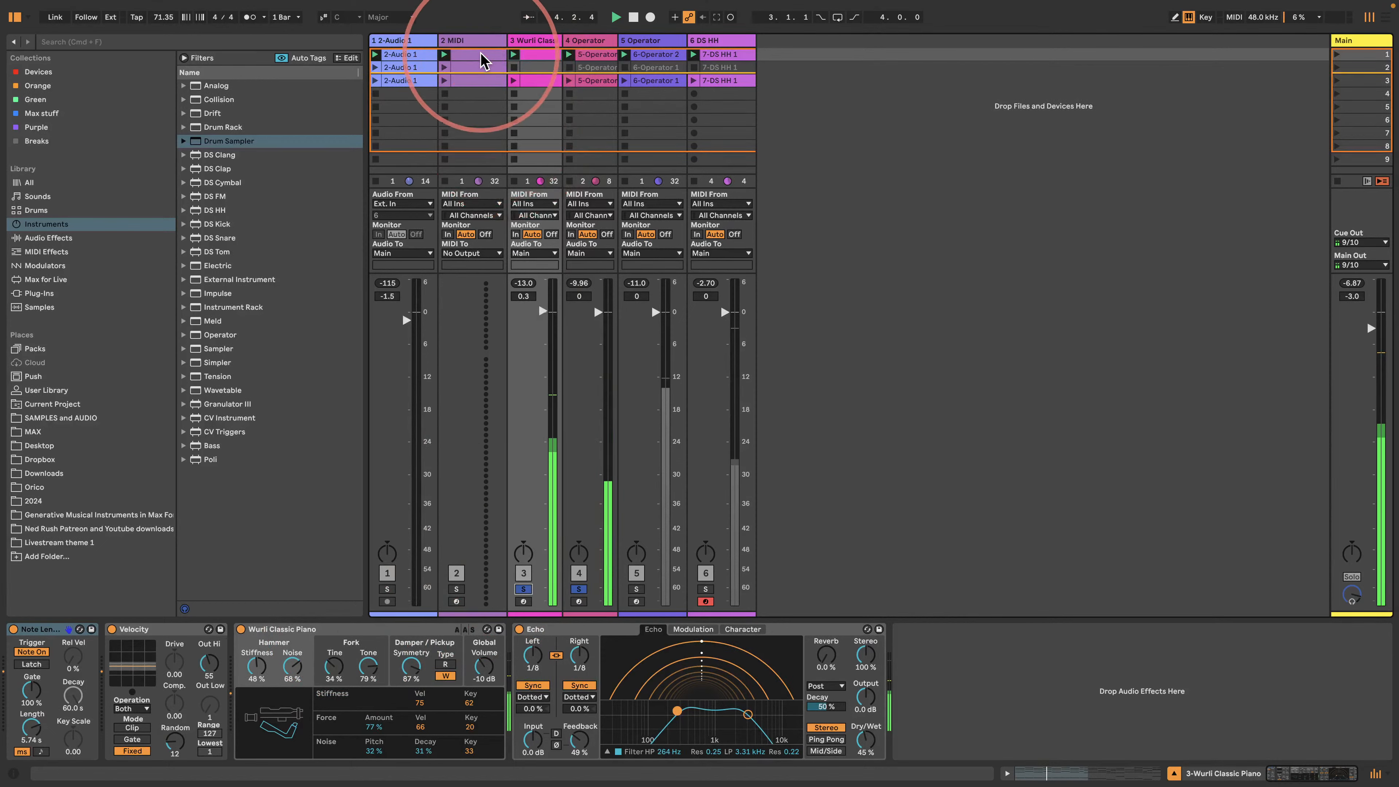
{"action": "left_click", "coordinate": [503, 55]}
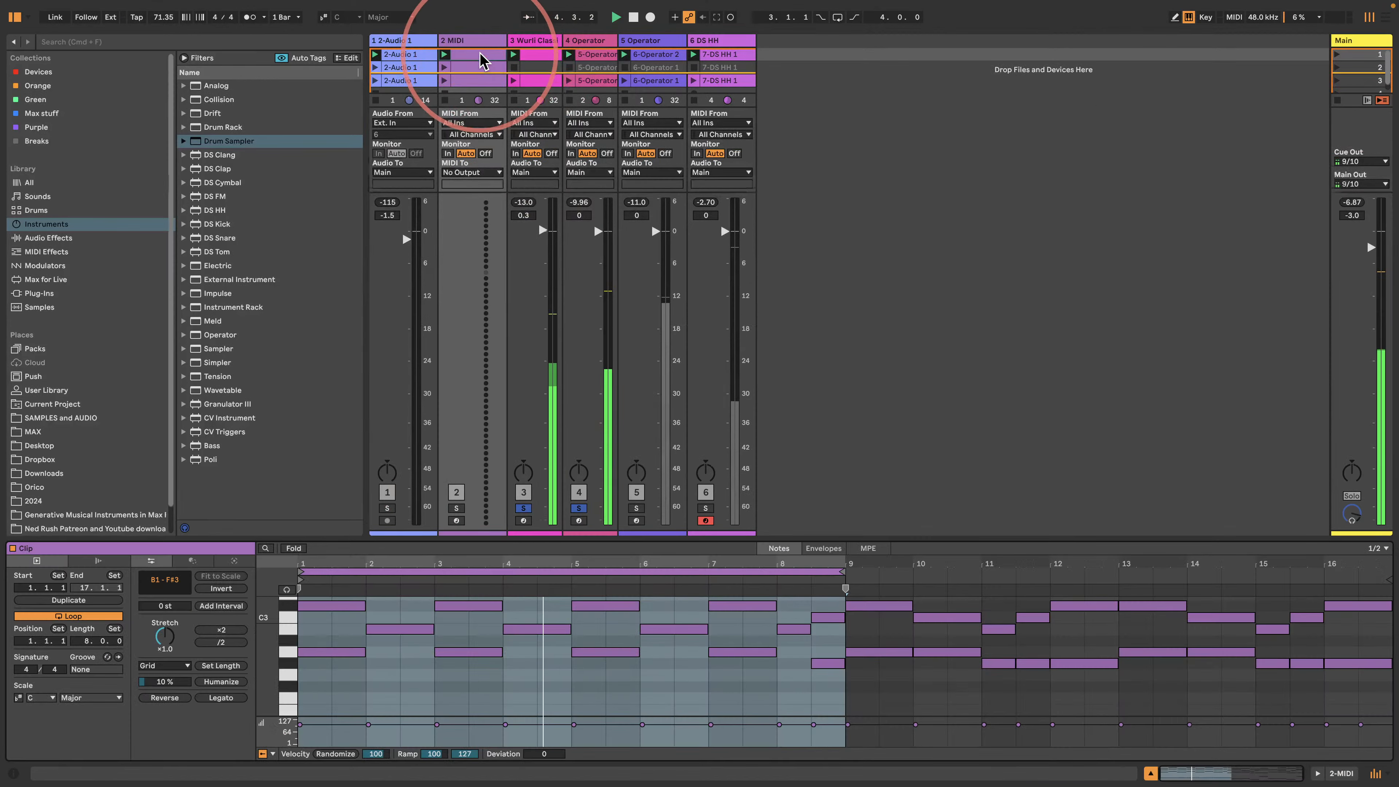
- Solo the 2-Audio 1 track and audition it with Auto Shift and Hybrid Reverb bypassed
{"action": "left_click", "coordinate": [387, 507]}
{"action": "left_click", "coordinate": [379, 44]}
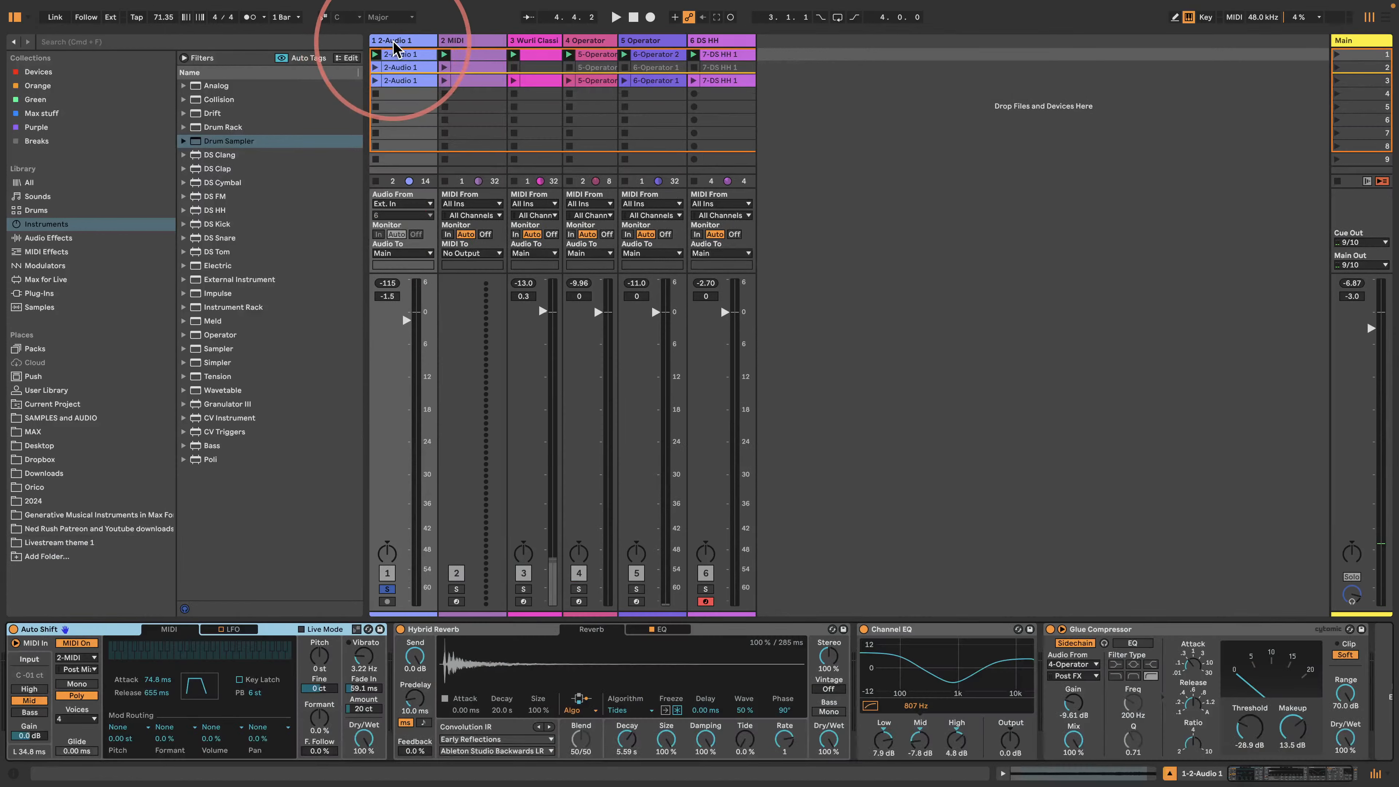
{"action": "left_click", "coordinate": [14, 629]}
{"action": "key", "text": "space"}
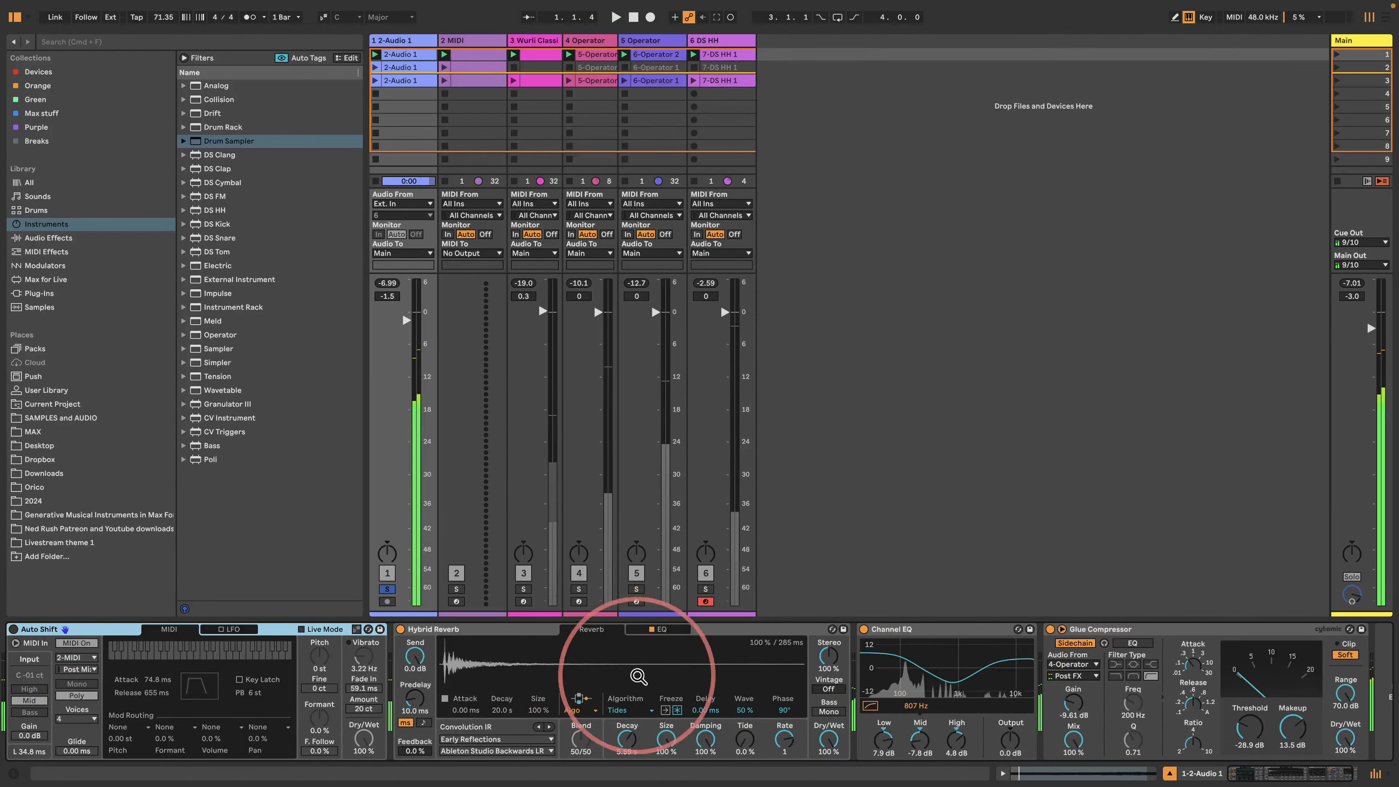
{"action": "left_click", "coordinate": [400, 628]}
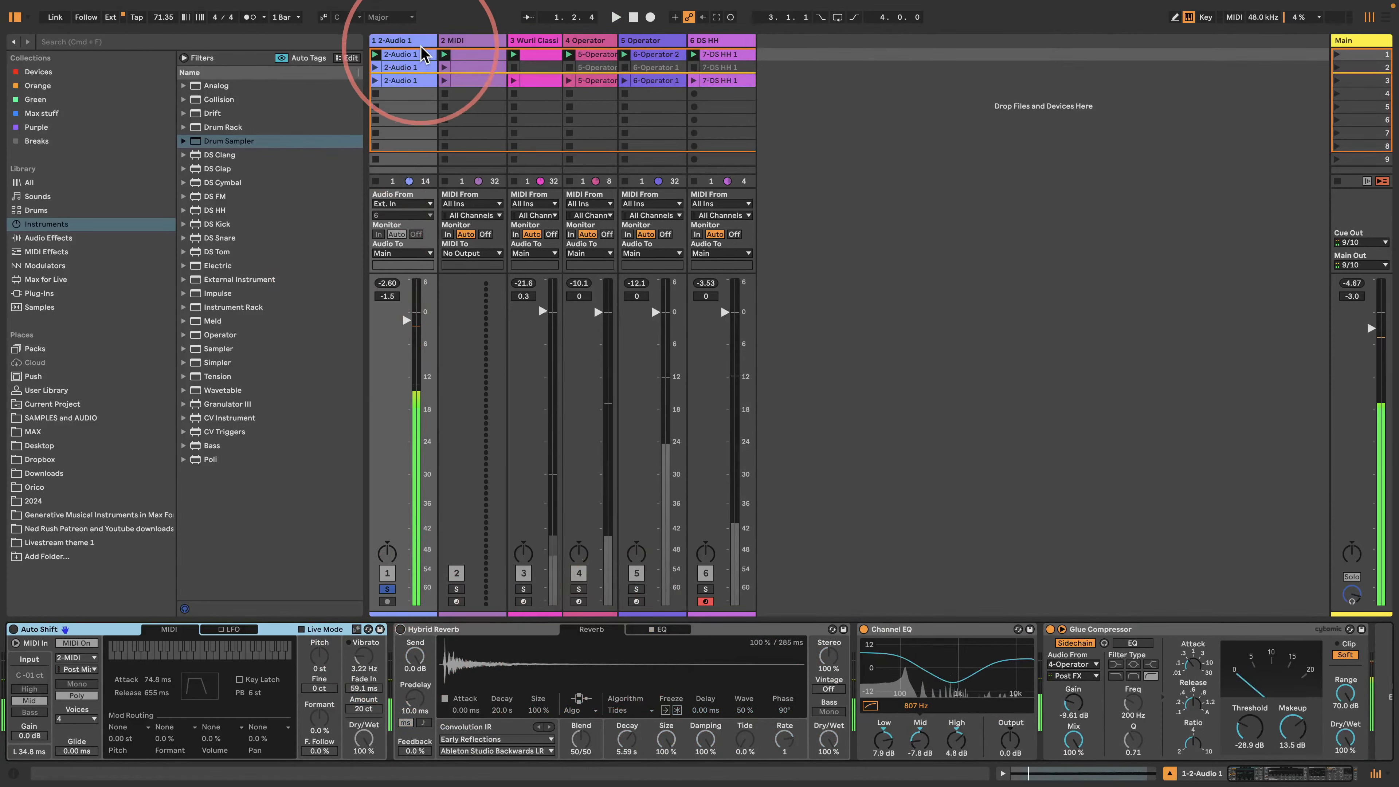
{"action": "key", "text": "space"}
- Examine the first scene's audio sample, the MIDI notes feeding Auto Shift, and the Operator and DS HH clips
{"action": "left_click", "coordinate": [402, 54]}
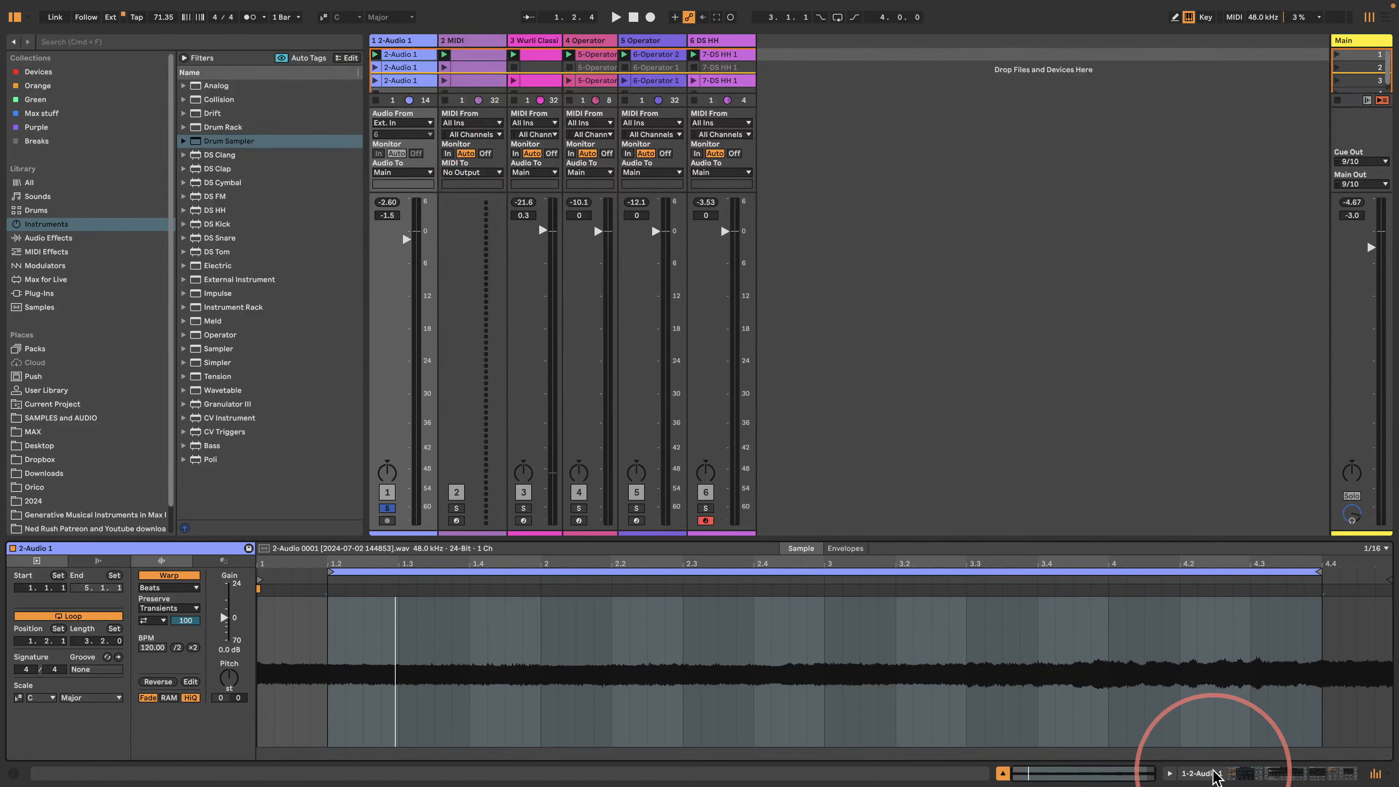
{"action": "key", "text": "shift+Tab"}
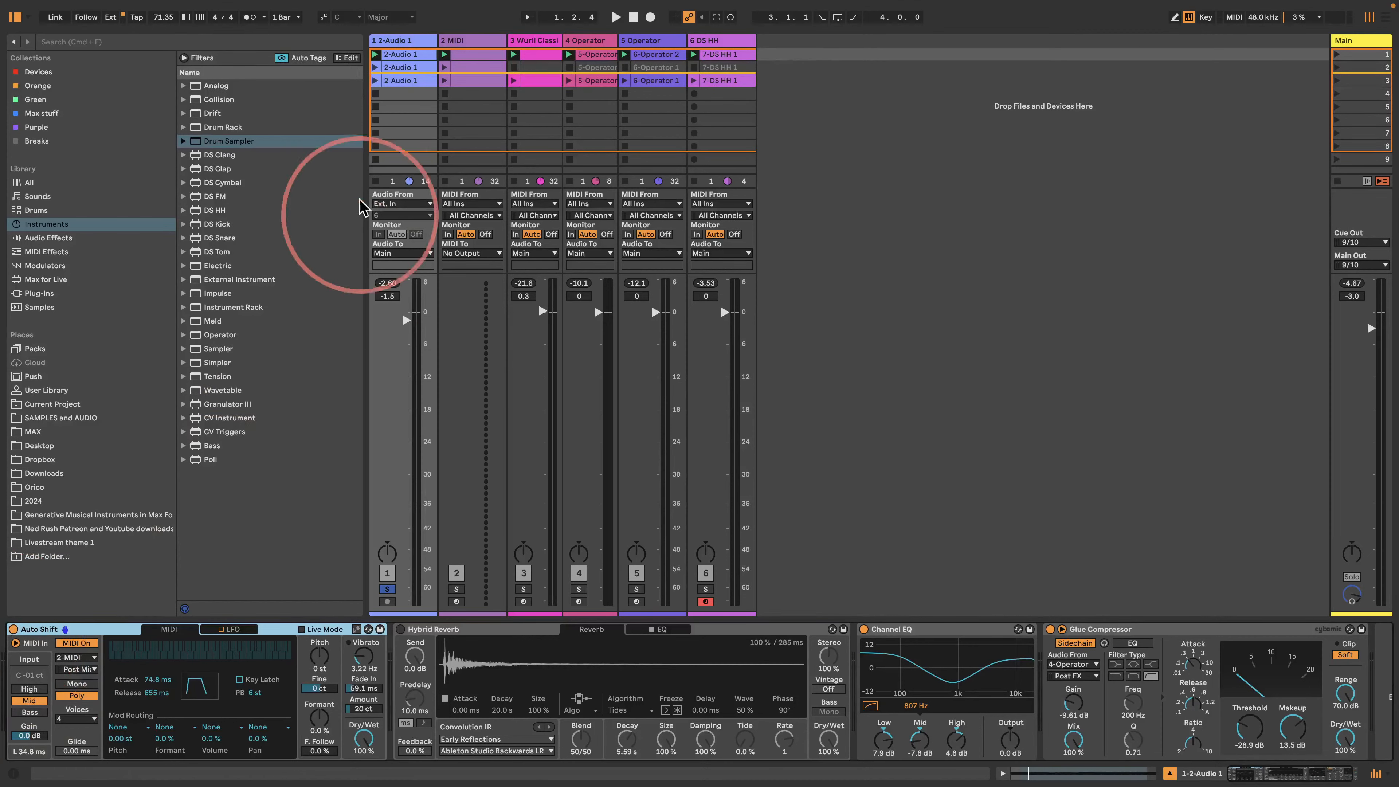
{"action": "left_click", "coordinate": [476, 55]}
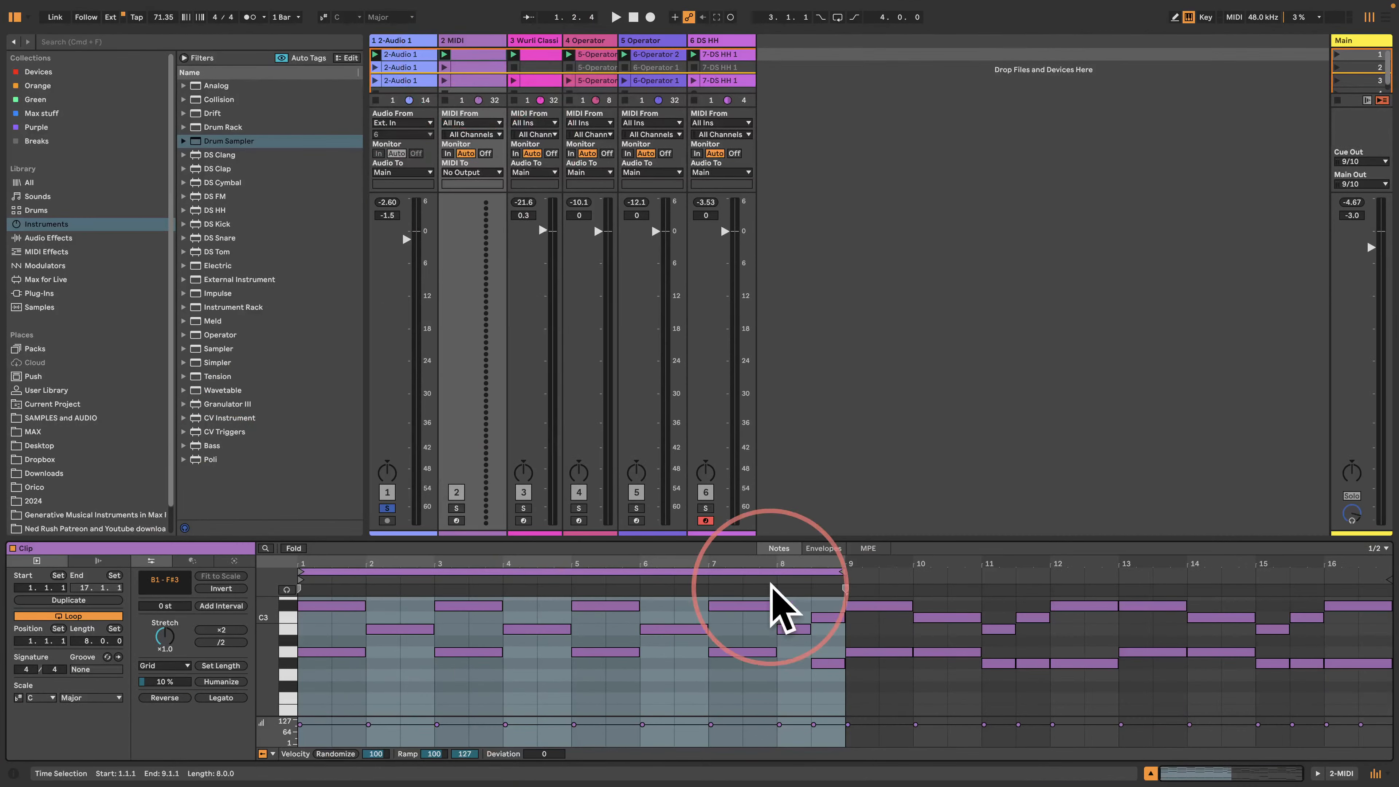
{"action": "left_click", "coordinate": [531, 40]}
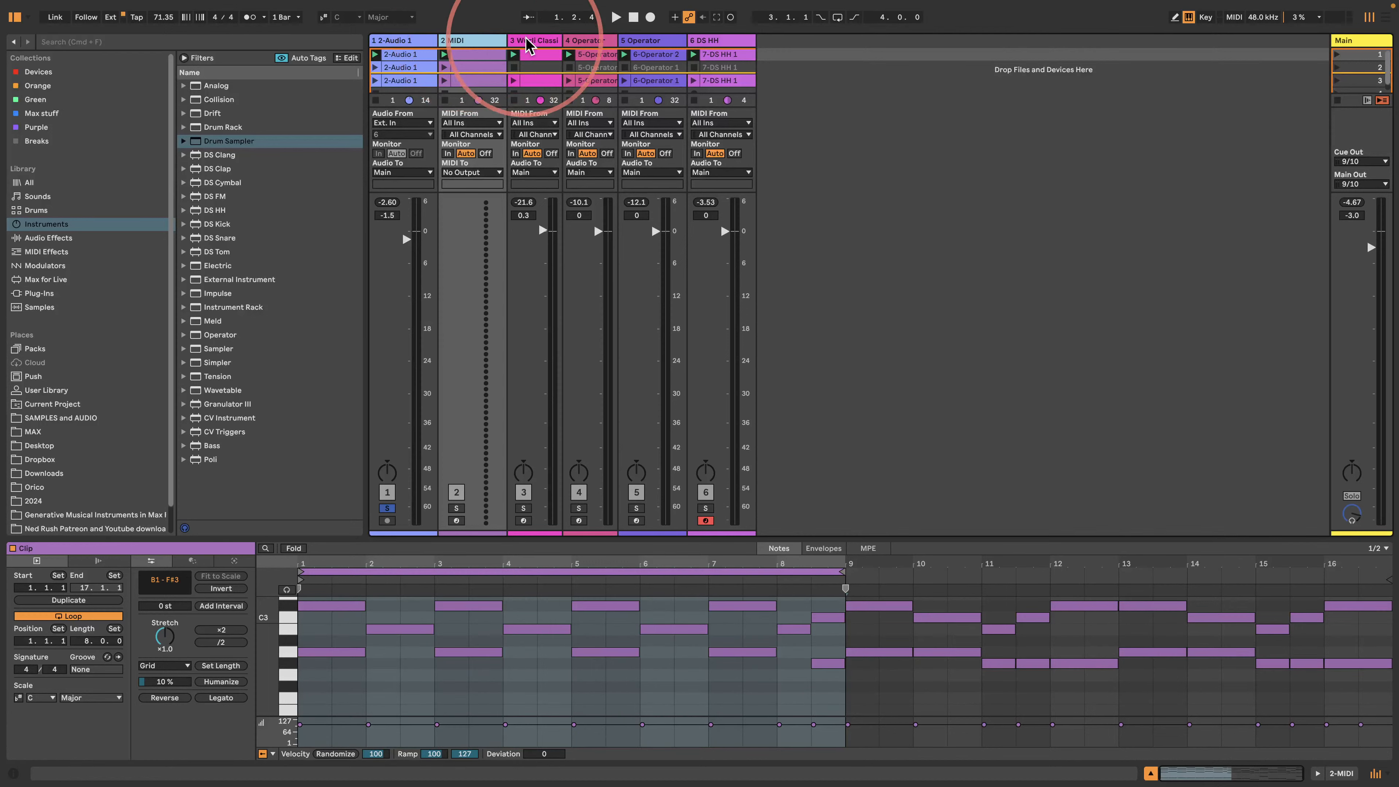
{"action": "left_click", "coordinate": [655, 54]}
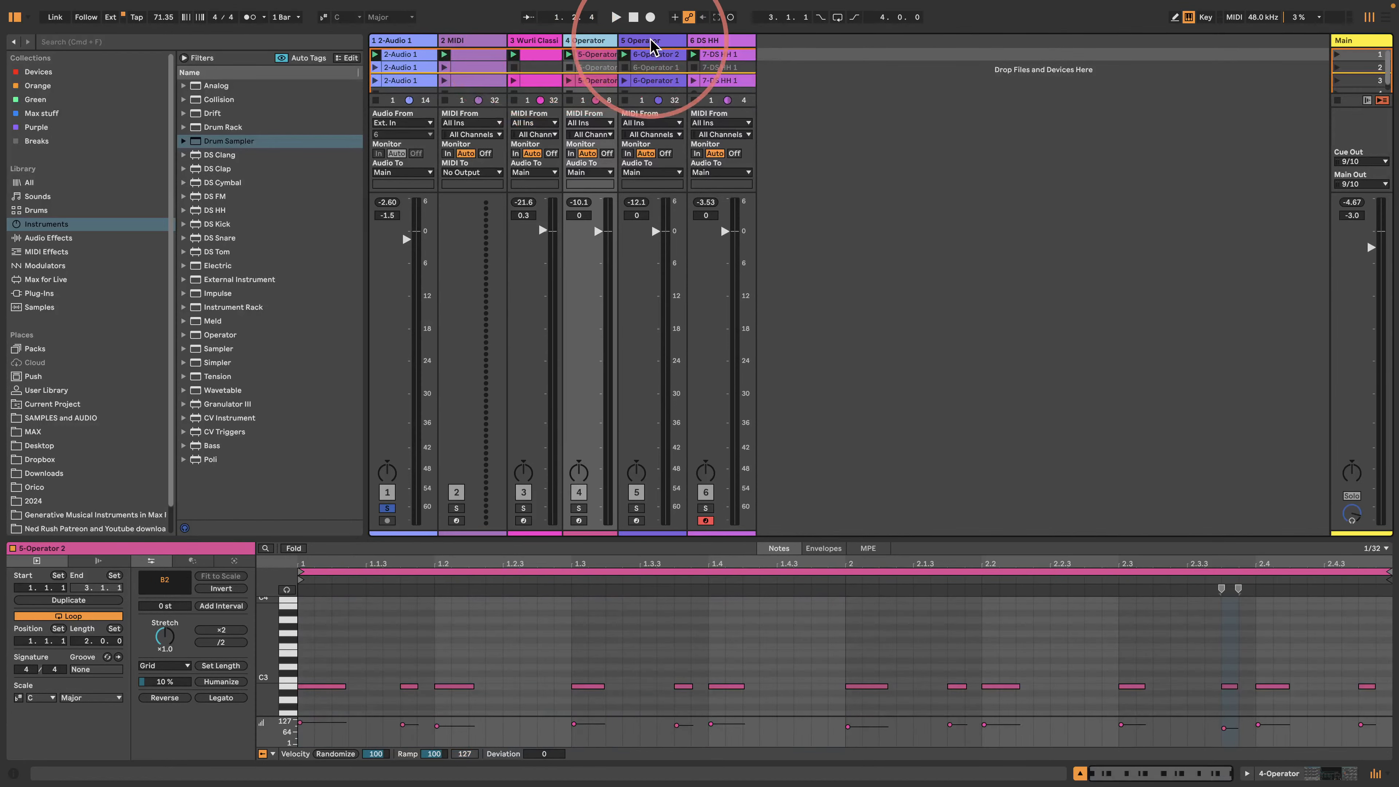
{"action": "left_click_drag", "start_coordinate": [265, 674], "coordinate": [276, 659]}
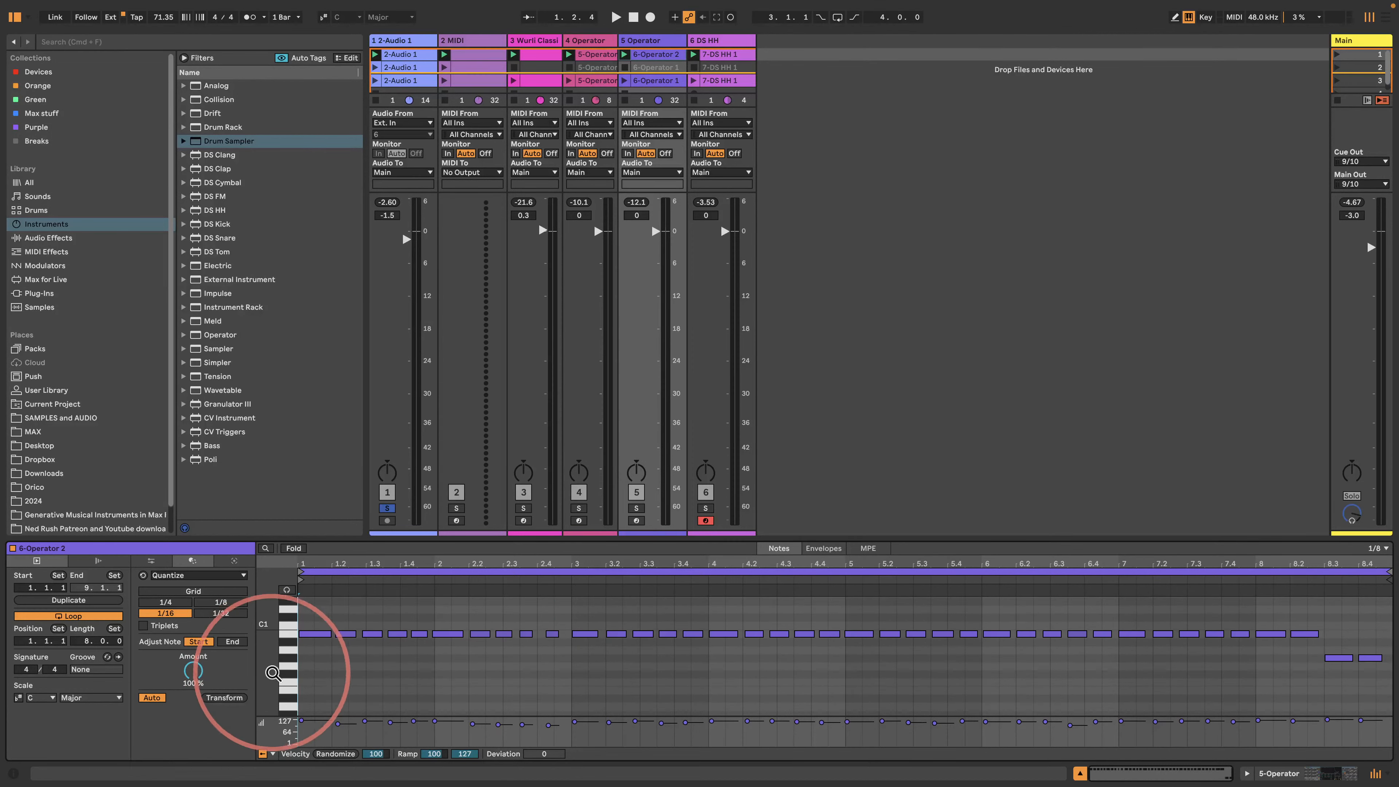
{"action": "left_click", "coordinate": [706, 55]}
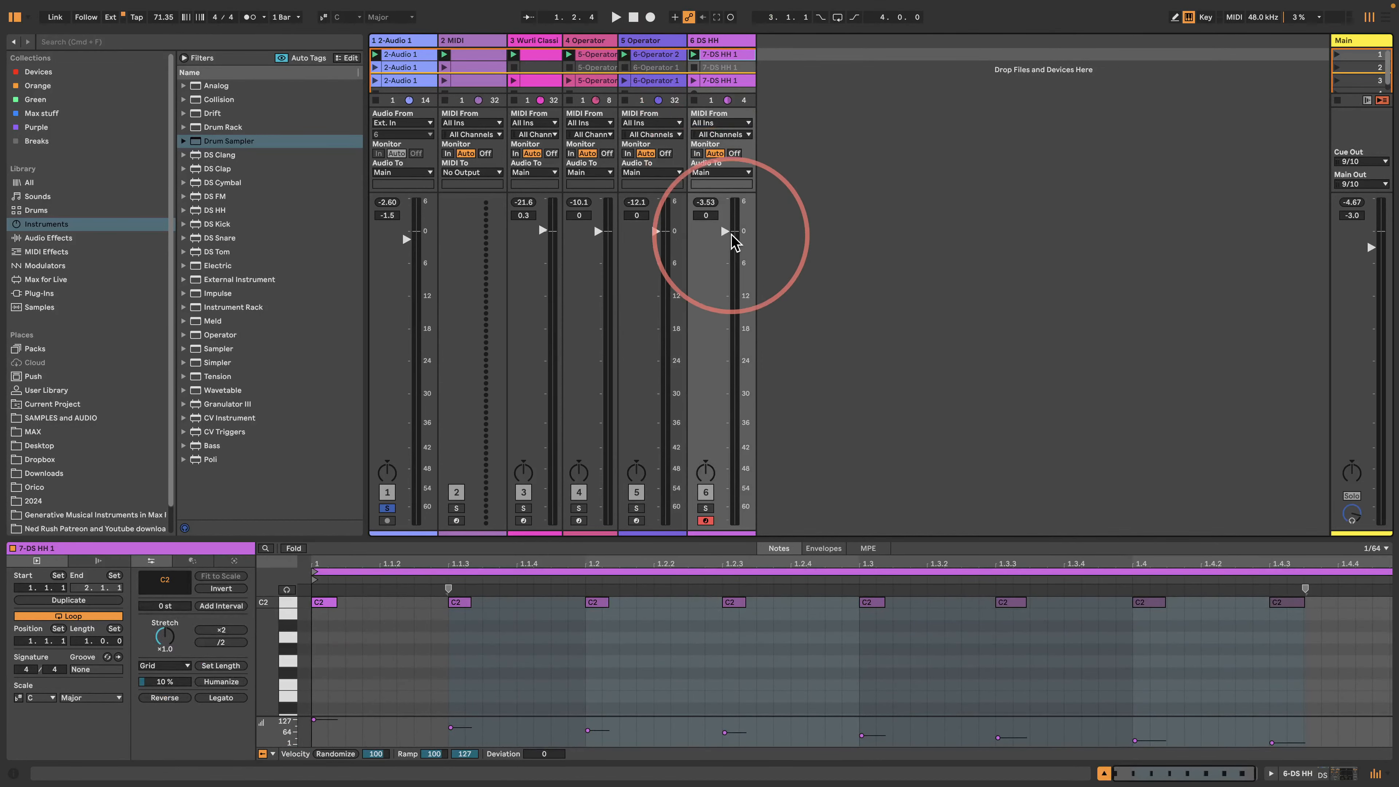
- Lower the DS HH track's volume to -11.7 dB and unsolo track 1
{"action": "left_click_drag", "start_coordinate": [725, 231], "coordinate": [725, 294]}
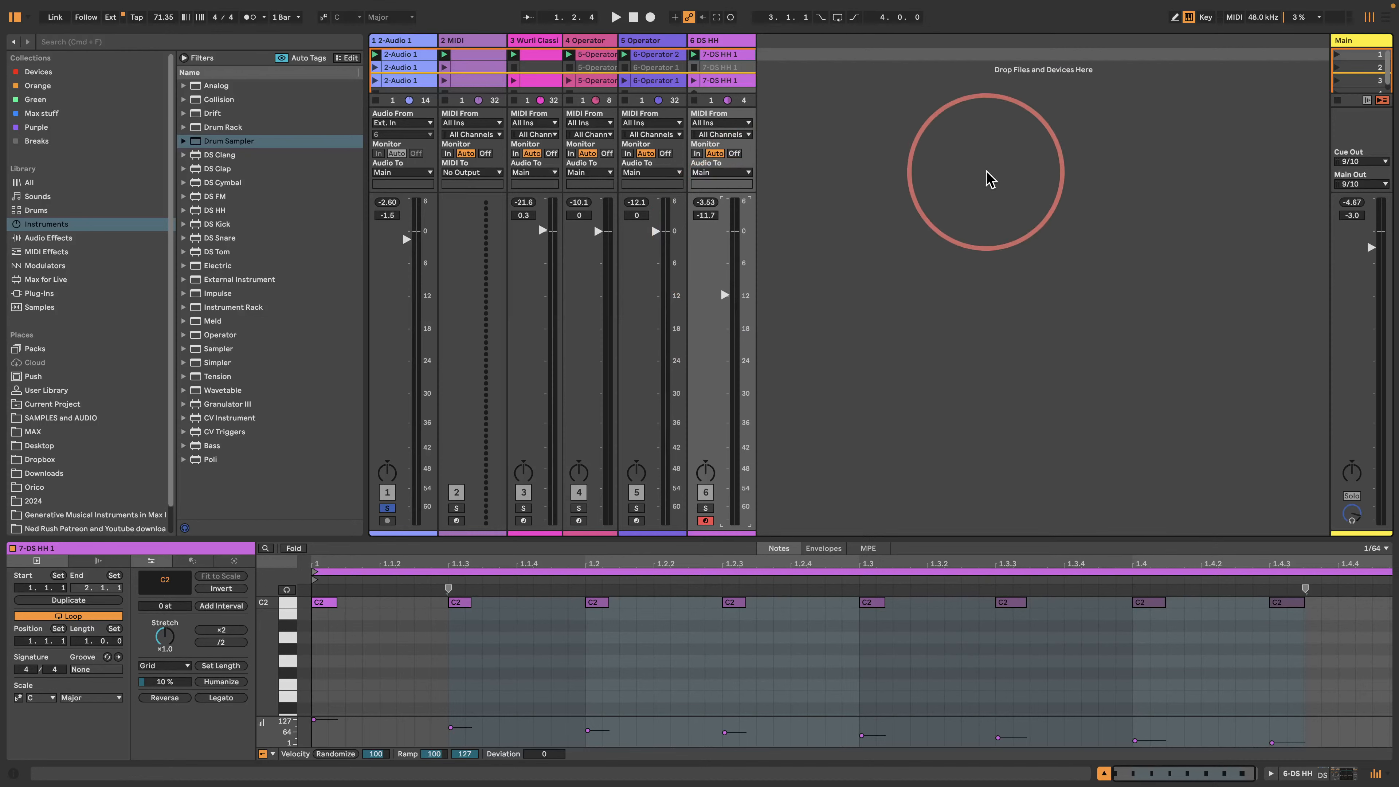
{"action": "left_click", "coordinate": [386, 508]}
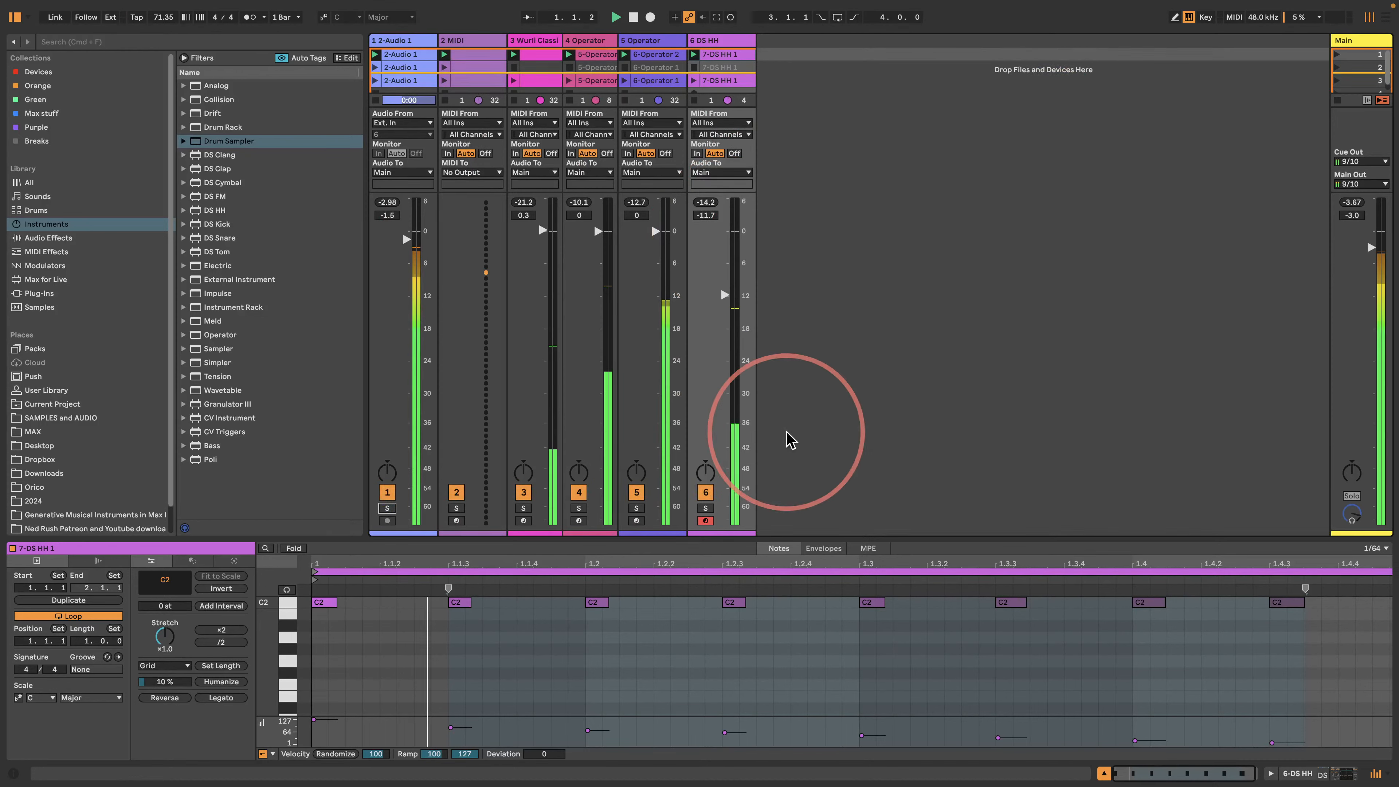
- Turn Hybrid Reverb back on for track 1 and play the full arrangement of clips
{"action": "left_click", "coordinate": [417, 43]}
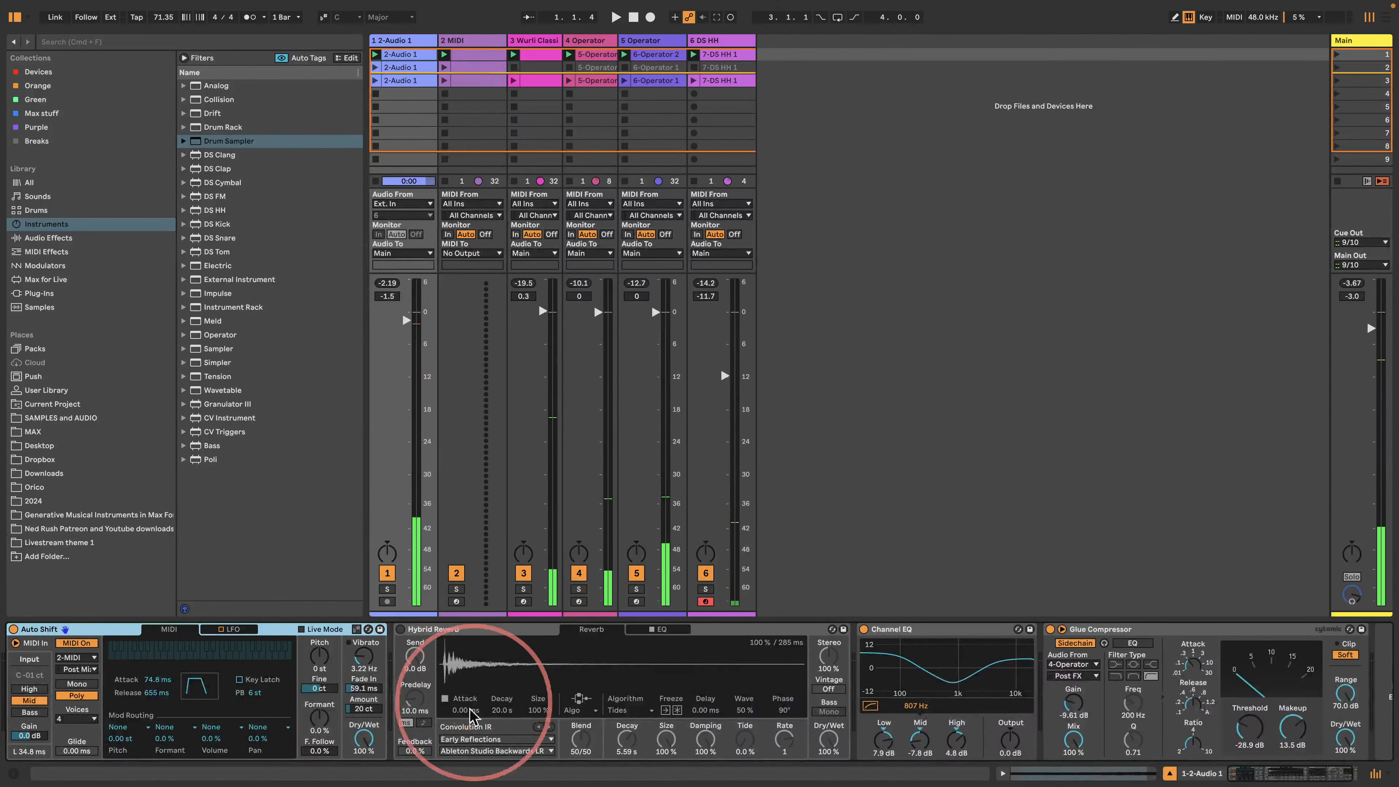
{"action": "left_click", "coordinate": [401, 629]}
{"action": "key", "text": "space"}
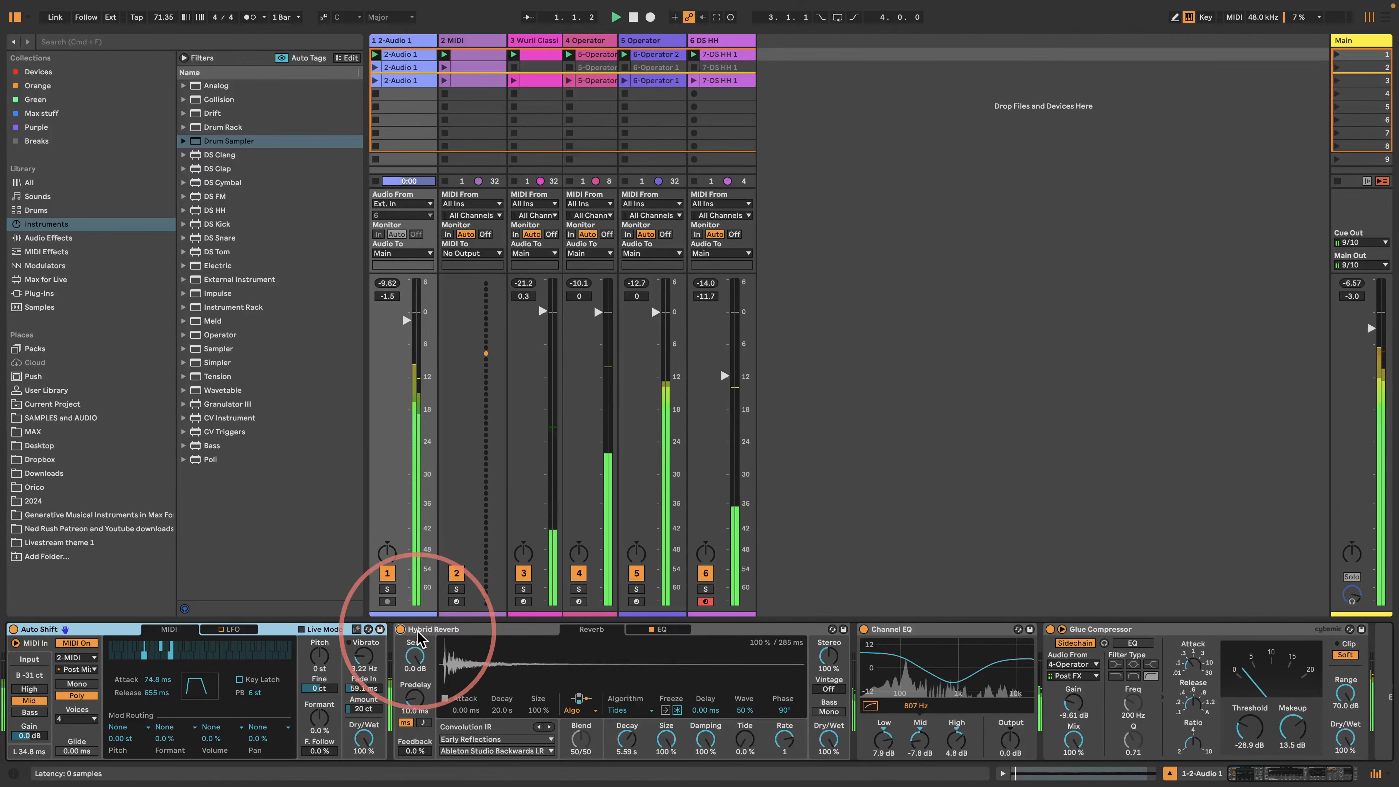
- Lower track 1's volume to -3.0 dB and cut the low band of its Channel EQ to -5.2 dB
{"action": "left_click_drag", "start_coordinate": [406, 320], "coordinate": [406, 328]}
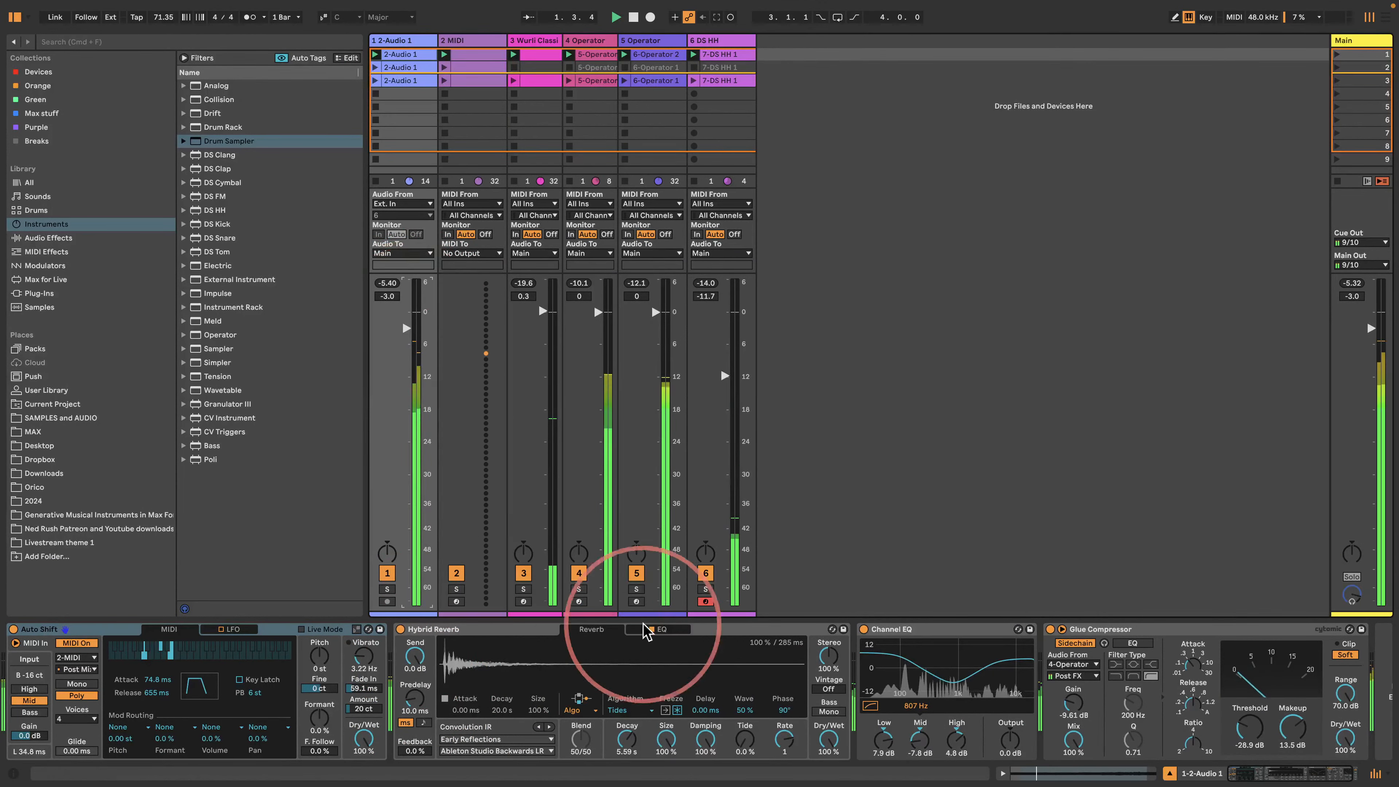
{"action": "mouse_move", "coordinate": [883, 744]}
{"action": "left_mouse_down"}
{"action": "mouse_move", "coordinate": [883, 766]}
{"action": "mouse_move", "coordinate": [883, 745]}
{"action": "left_mouse_up"}
{"action": "key", "text": "space"}
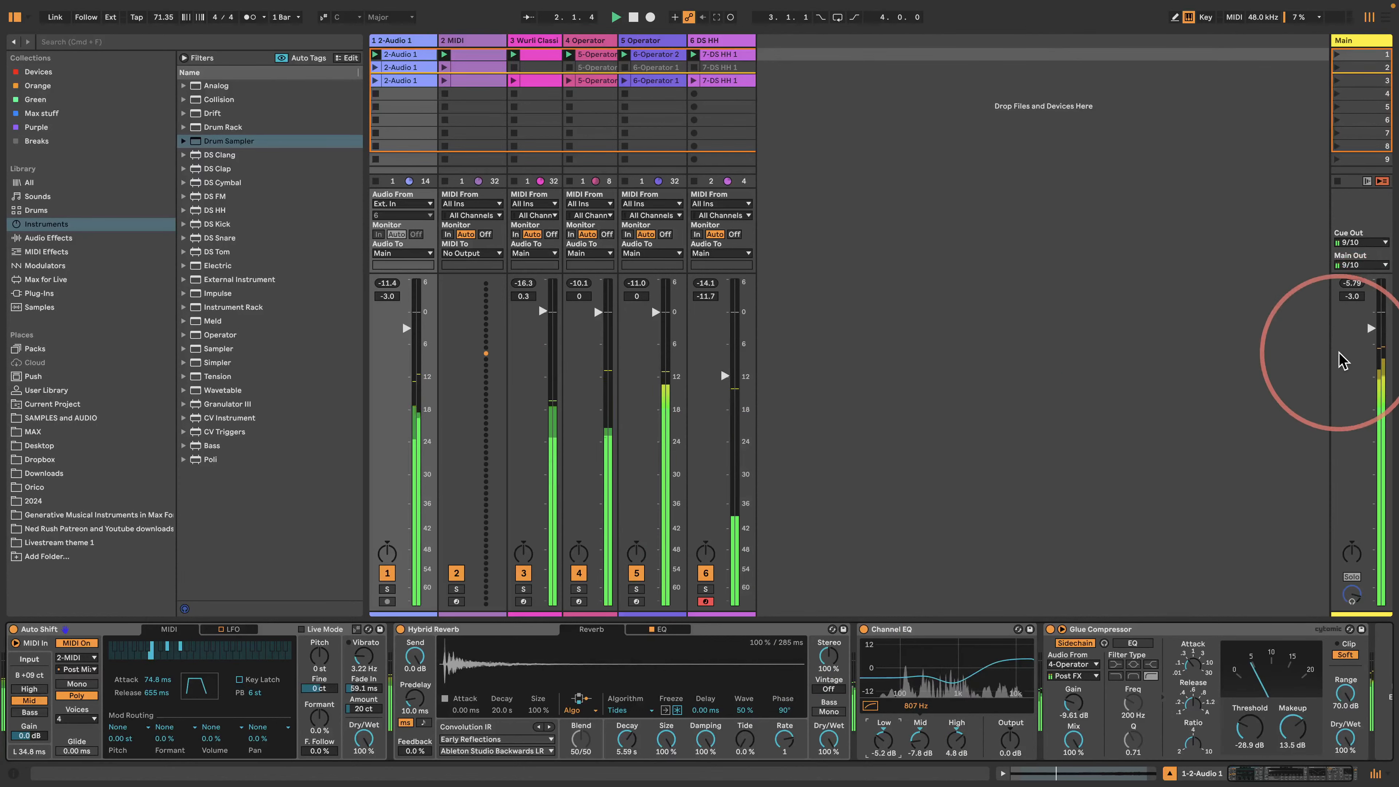
- Raise the Main volume to -2.7 dB and the DS HH track's volume to -4.6 dB
{"action": "left_click_drag", "start_coordinate": [1369, 329], "coordinate": [1370, 327]}
{"action": "left_click_drag", "start_coordinate": [725, 375], "coordinate": [725, 337]}
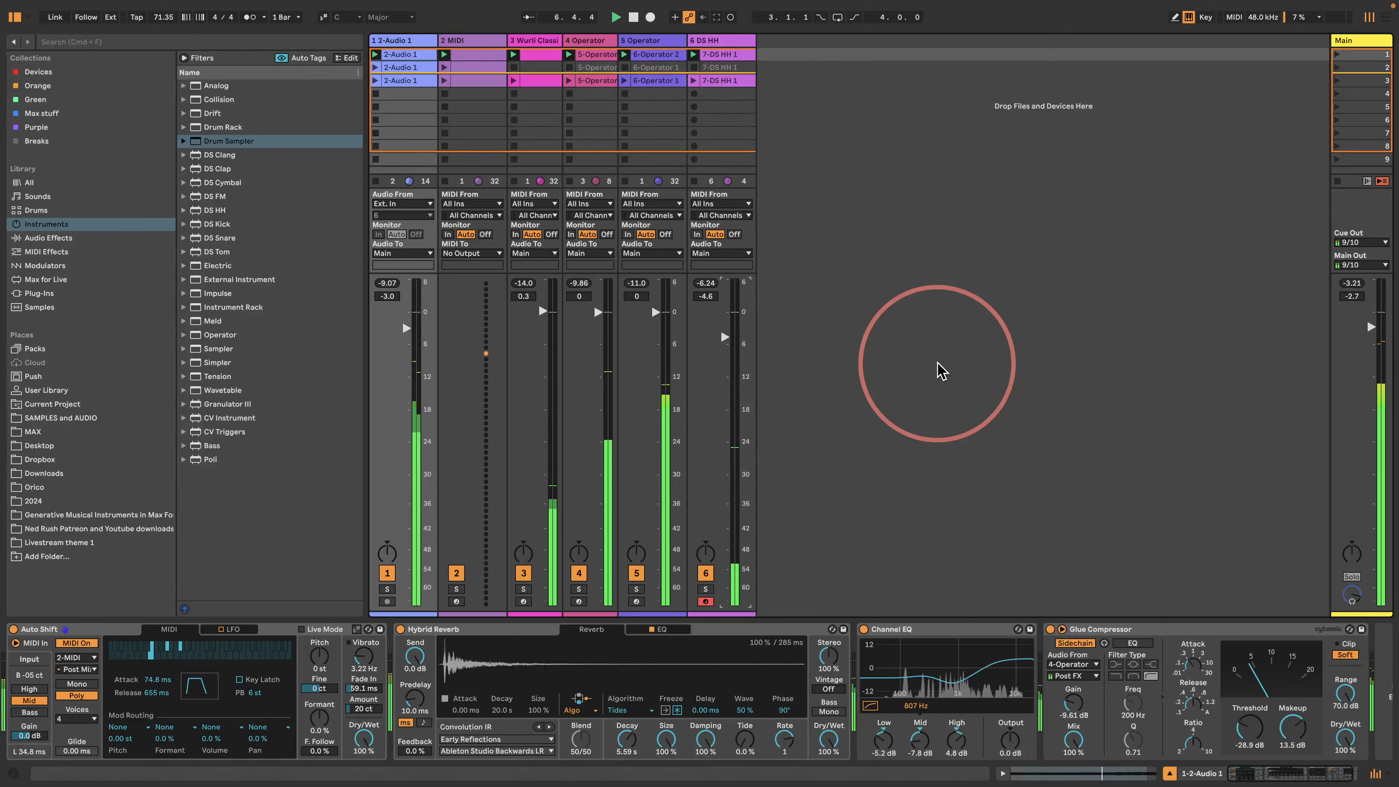
- Launch the third scene, stop playback and return to the beginning, and play its clips again from the start
{"action": "left_click", "coordinate": [1355, 81]}
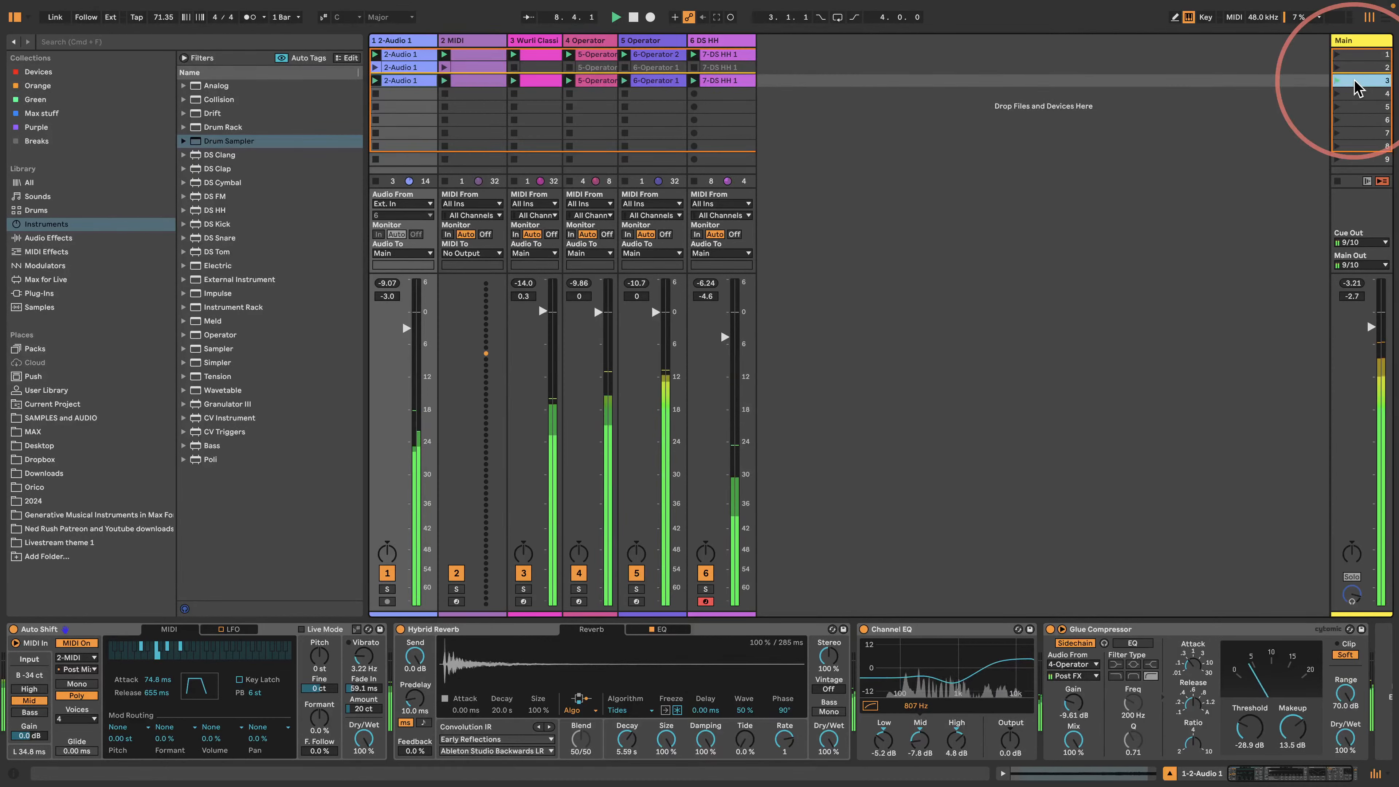
{"action": "key", "text": "Return"}
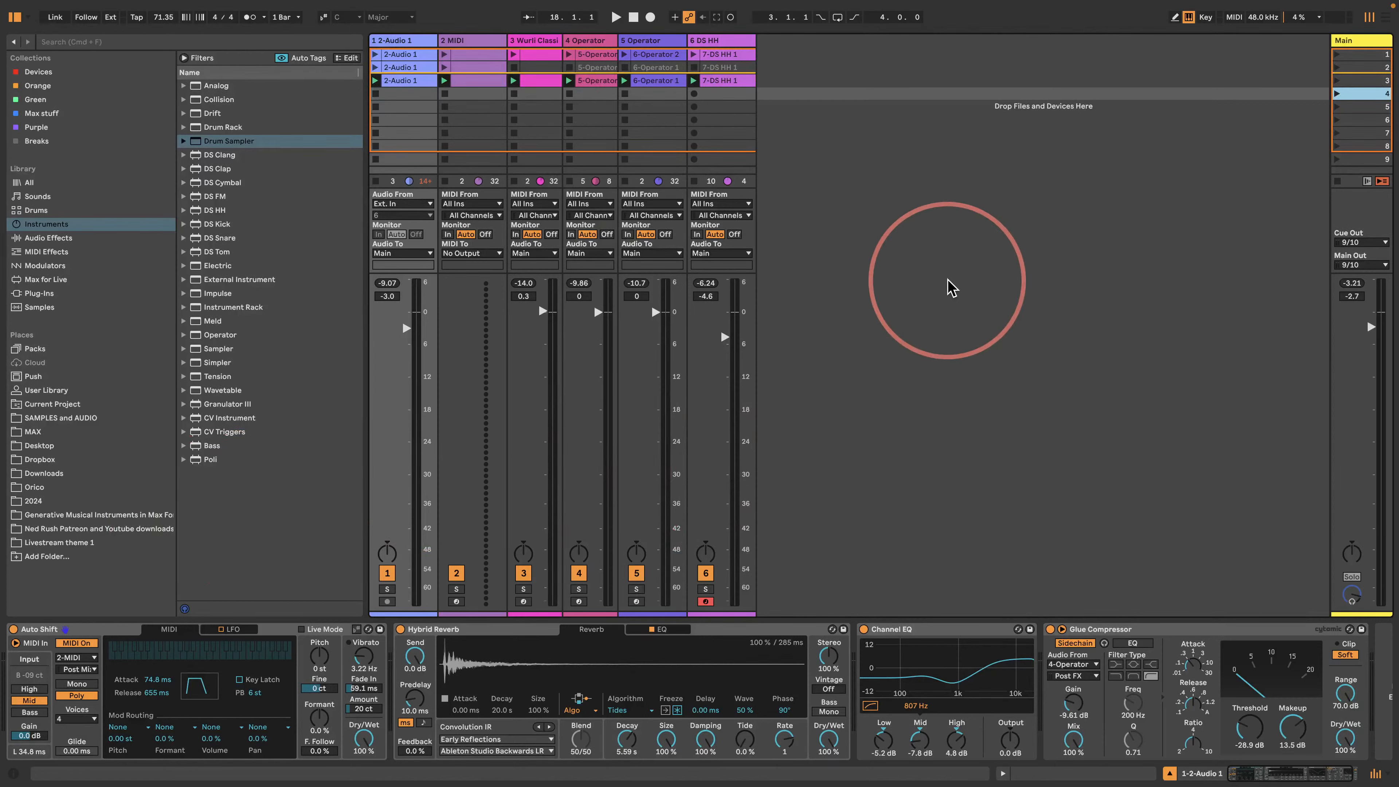
{"action": "left_click", "coordinate": [634, 18]}
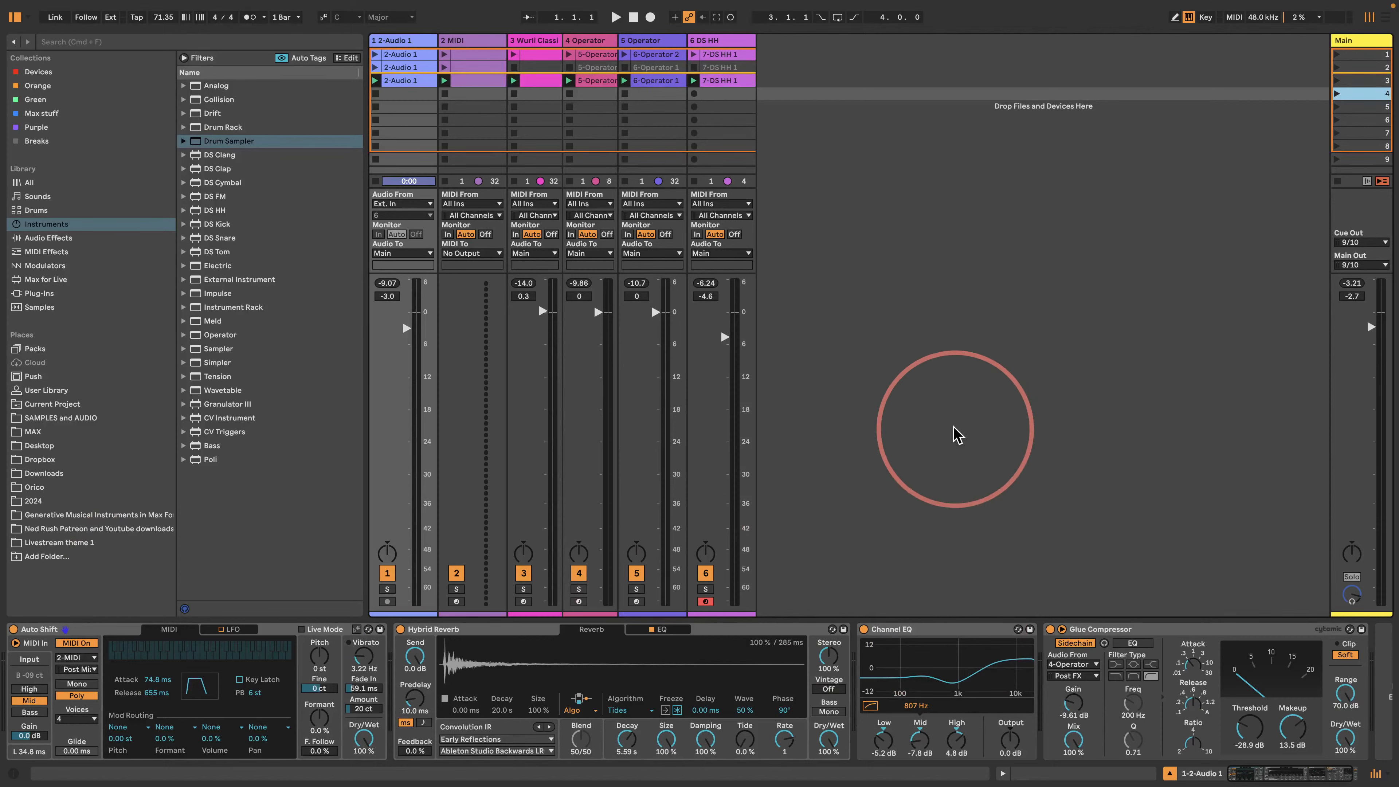
{"action": "key", "text": "space"}
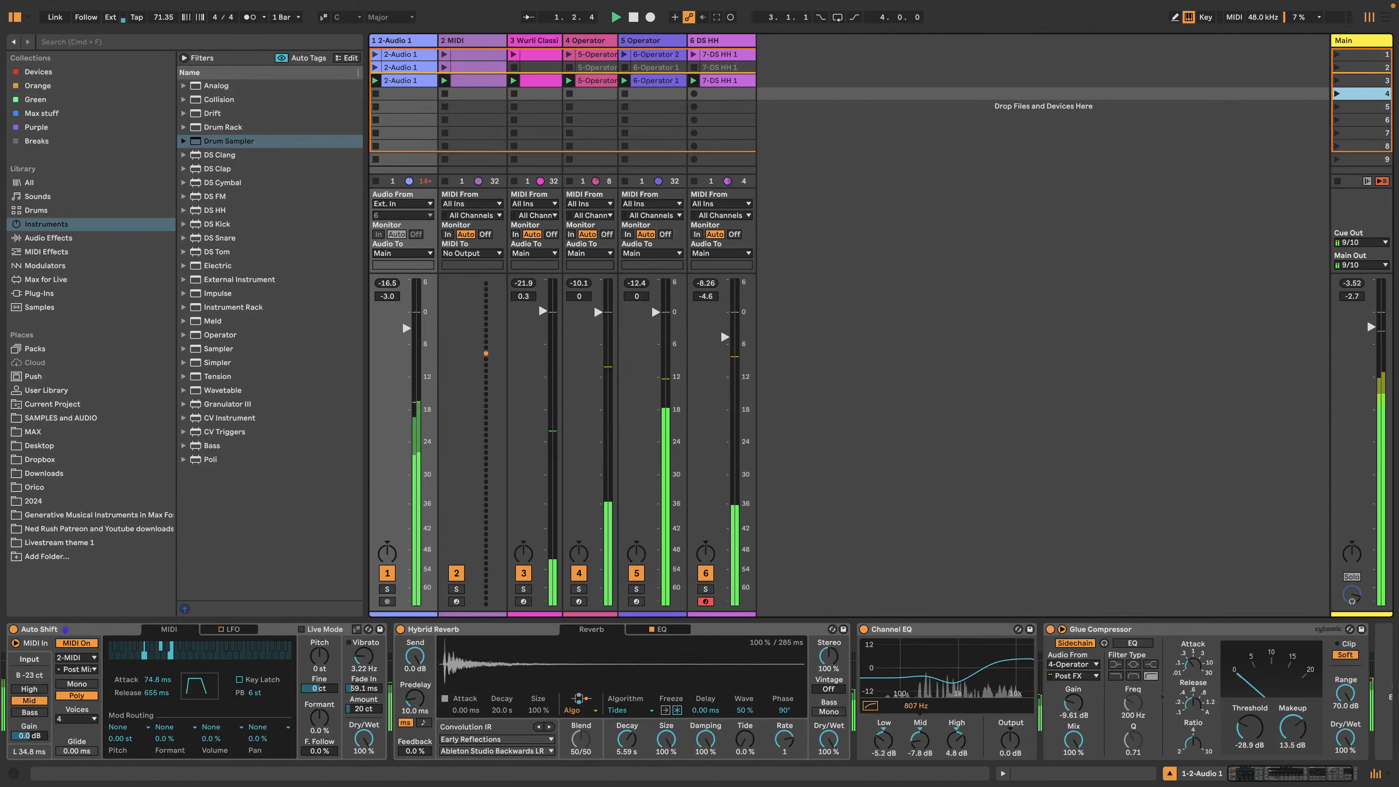